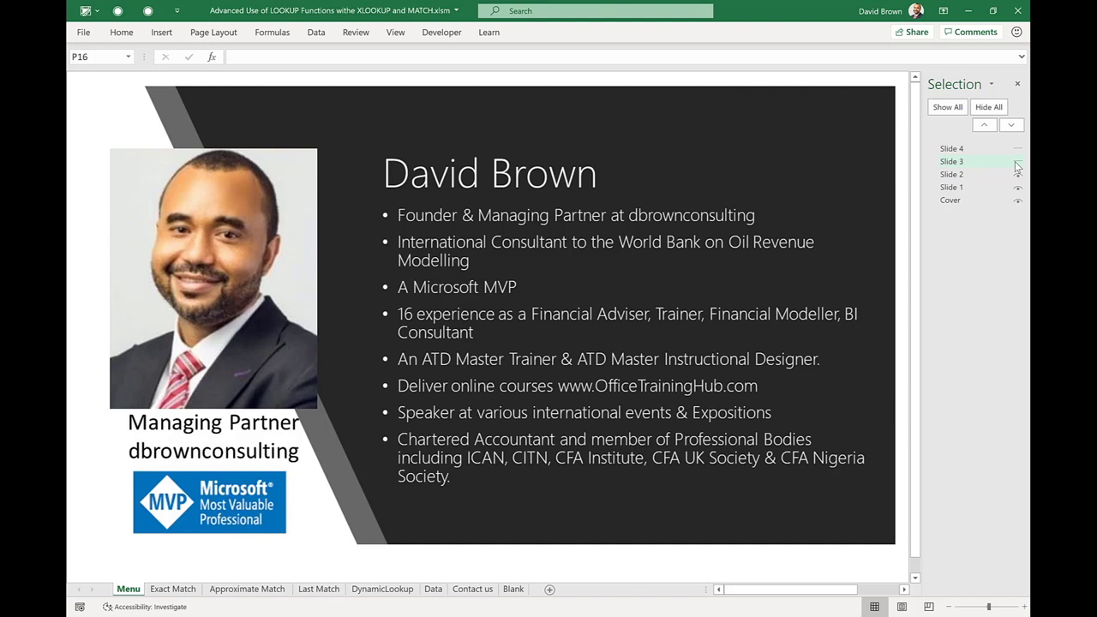
Step: Make the Slide 3 object visible on the Menu sheet and open the Exact Match sheet
click(1018, 162)
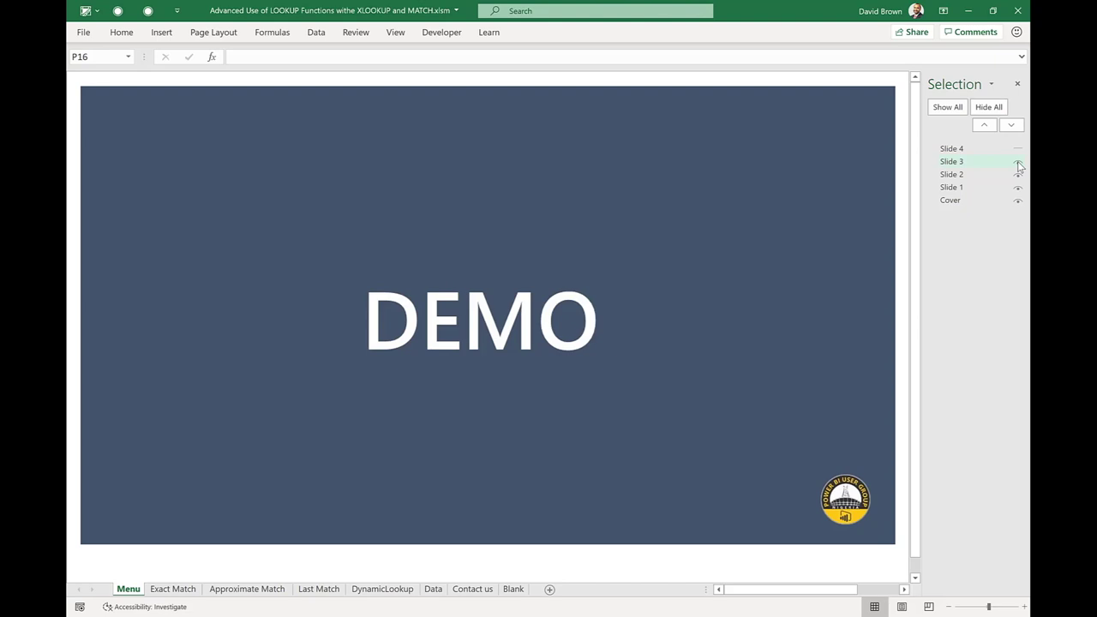
click(175, 590)
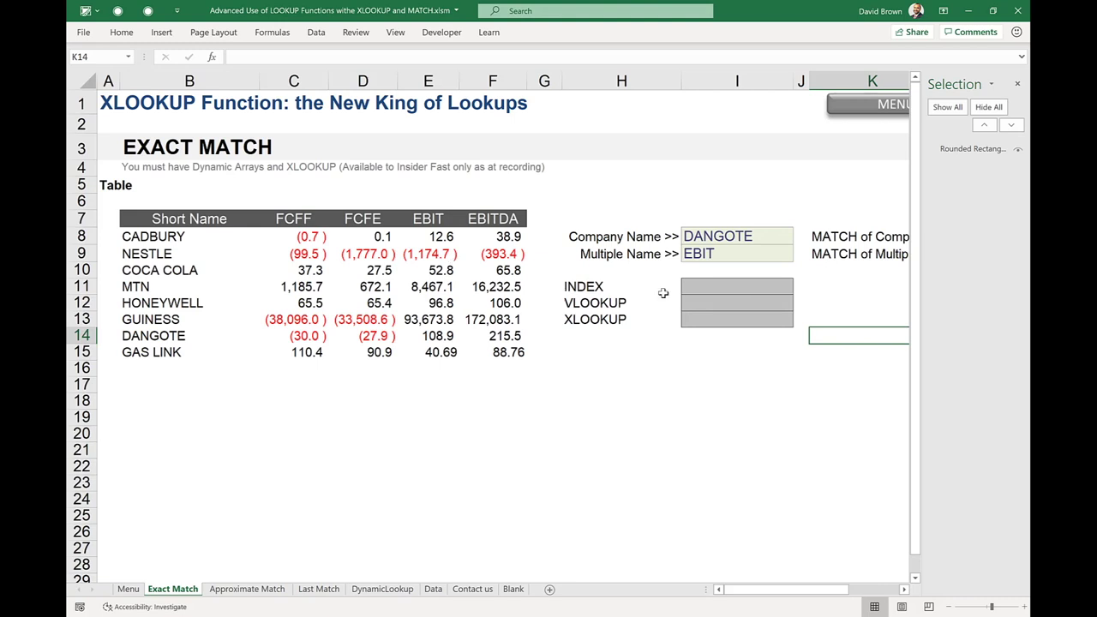
Step: Examine the company name and multiple name inputs, the lookup table, and the DANGOTE row under the EBIT column
click(706, 305)
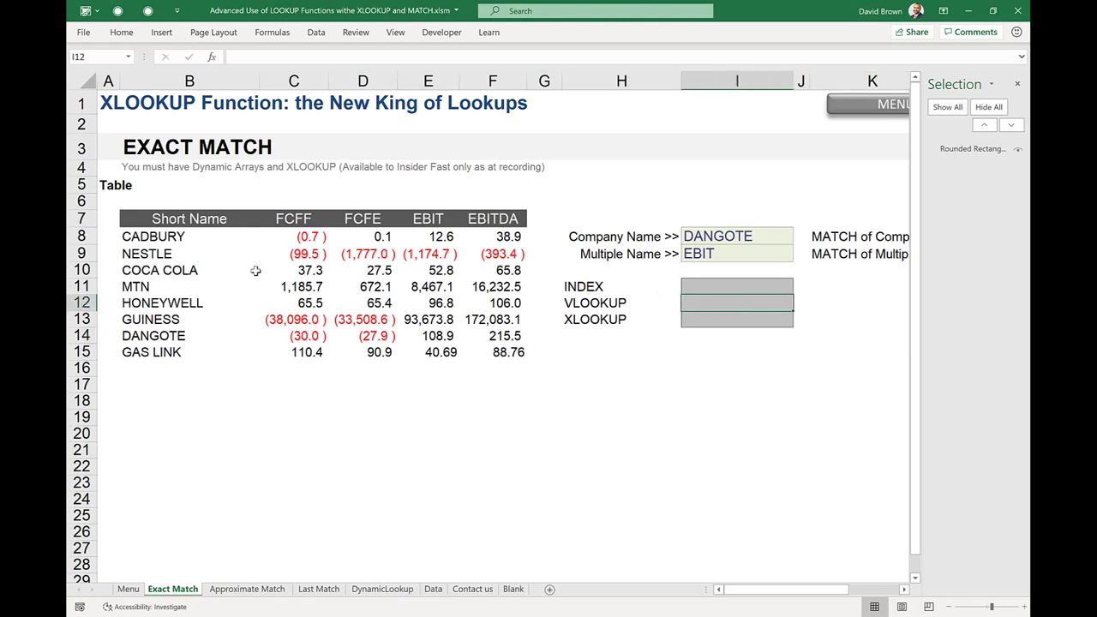
click(726, 234)
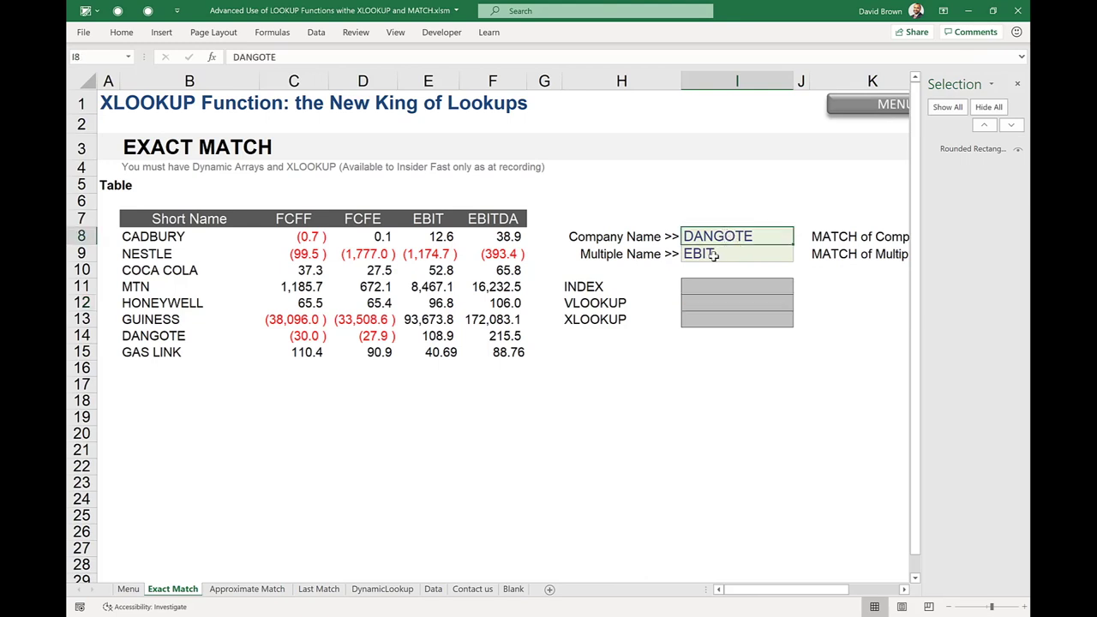
drag(177, 216, 189, 238)
drag(342, 269, 463, 324)
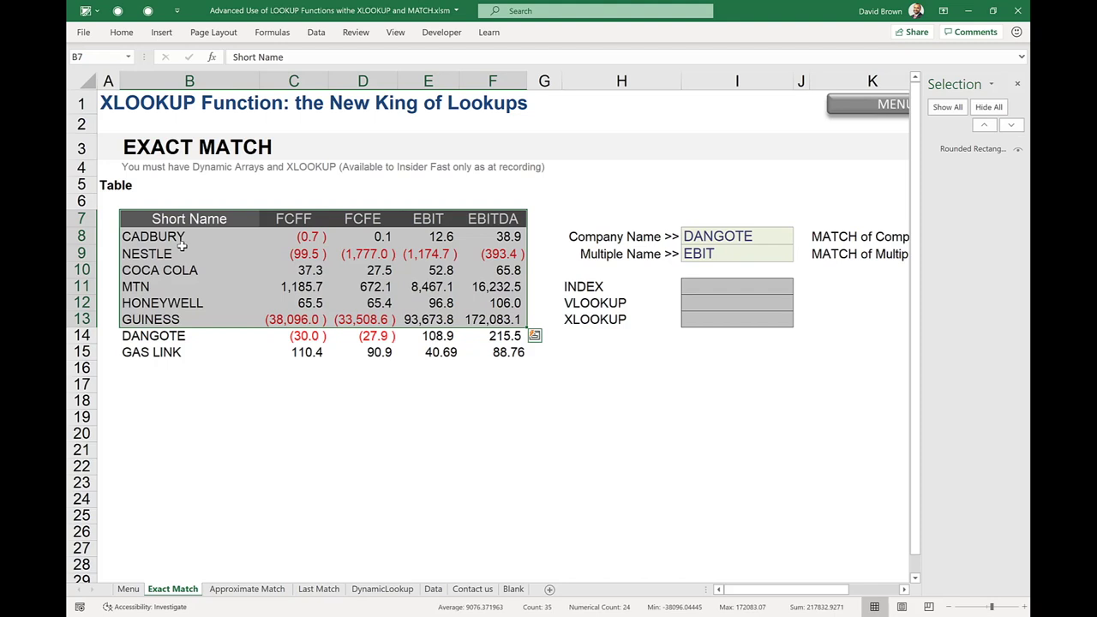
click(155, 318)
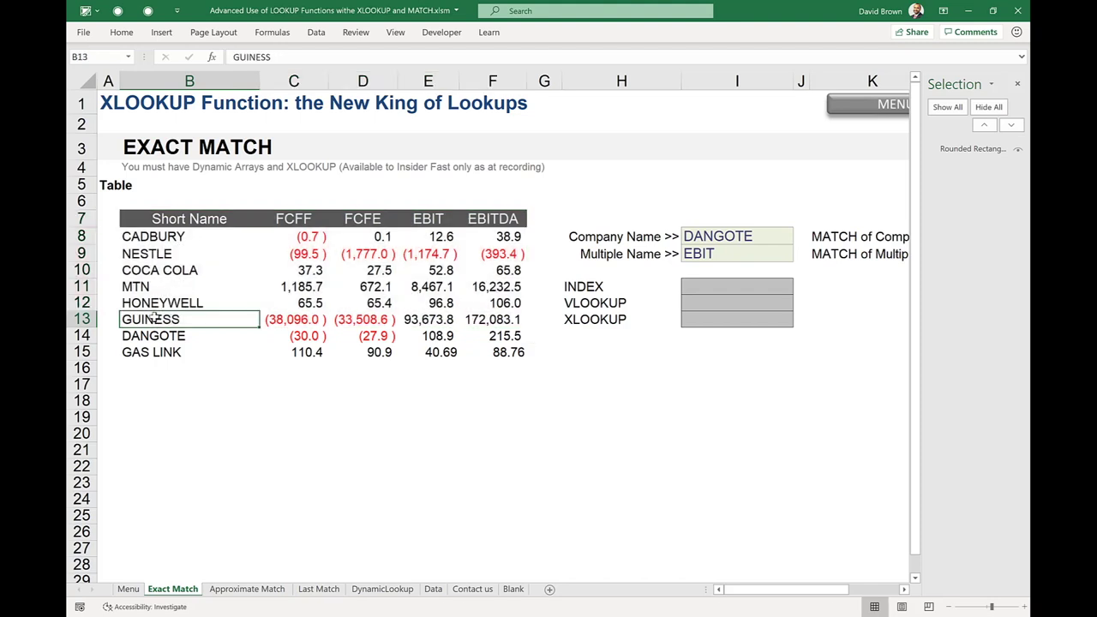
click(155, 334)
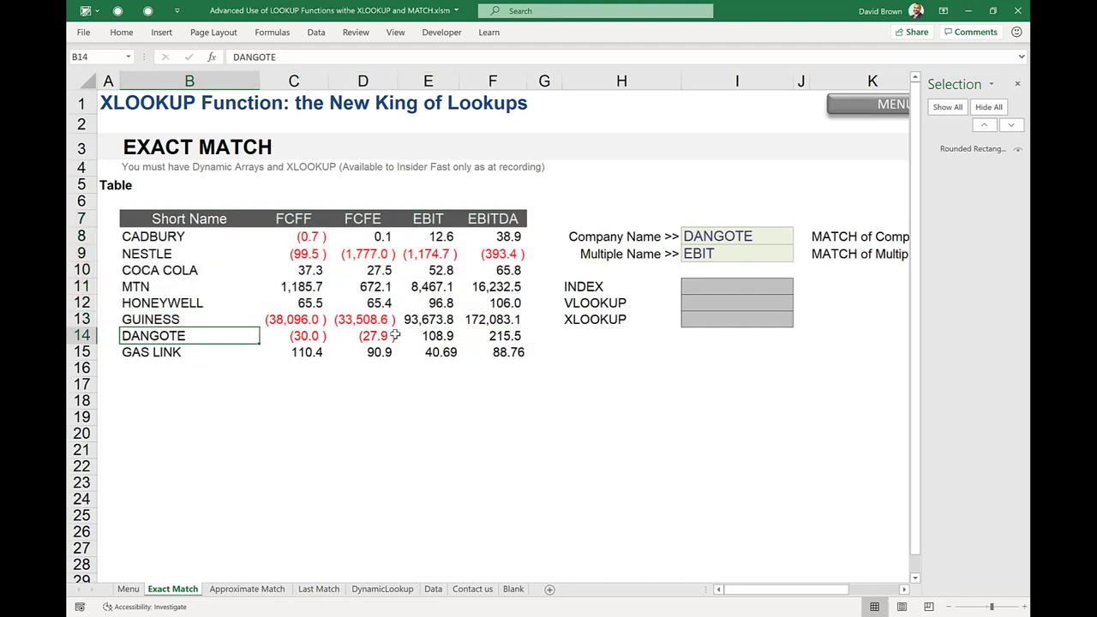
click(438, 334)
Step: Enter =VLOOKUP(I8,B7:F15,4,FALSE) in cell I12 to return the company's EBIT with an exact match
click(740, 302)
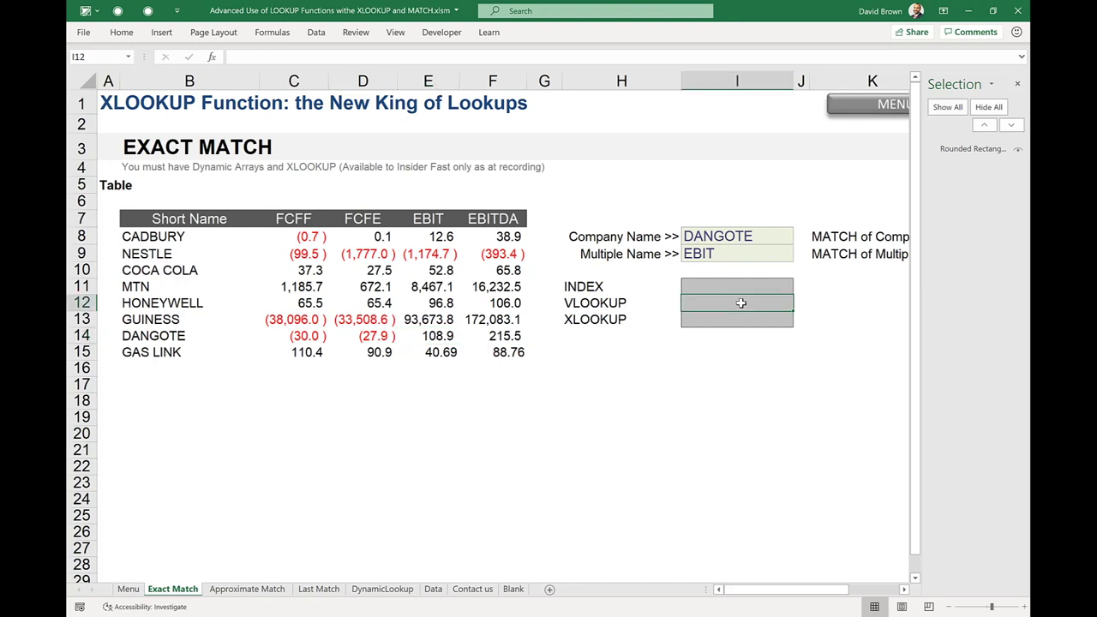
text(=Vlo)
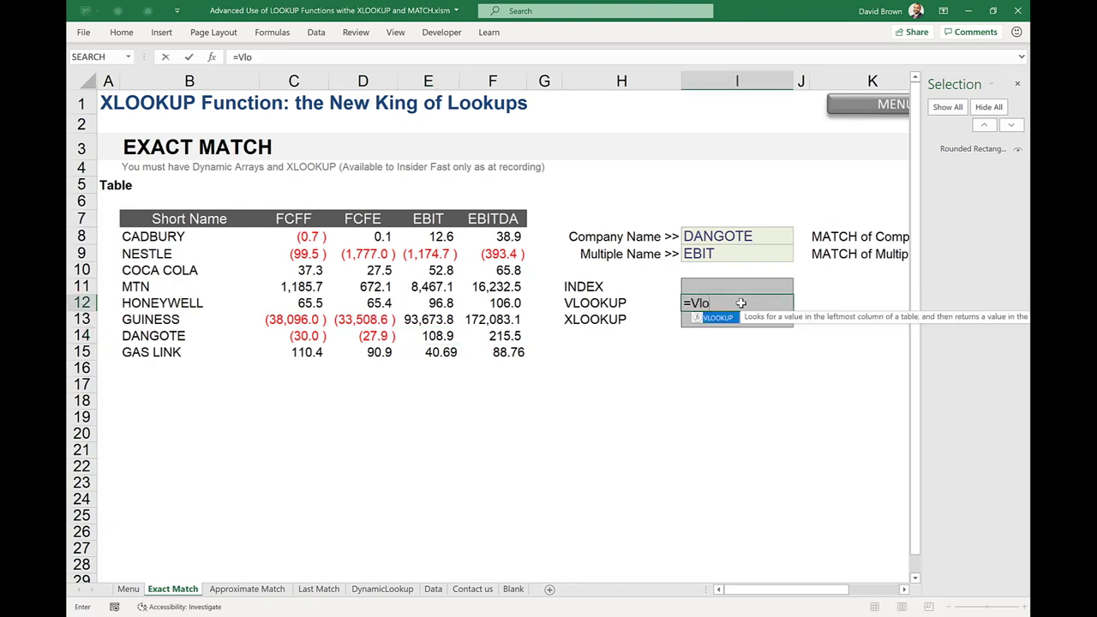
key(Tab)
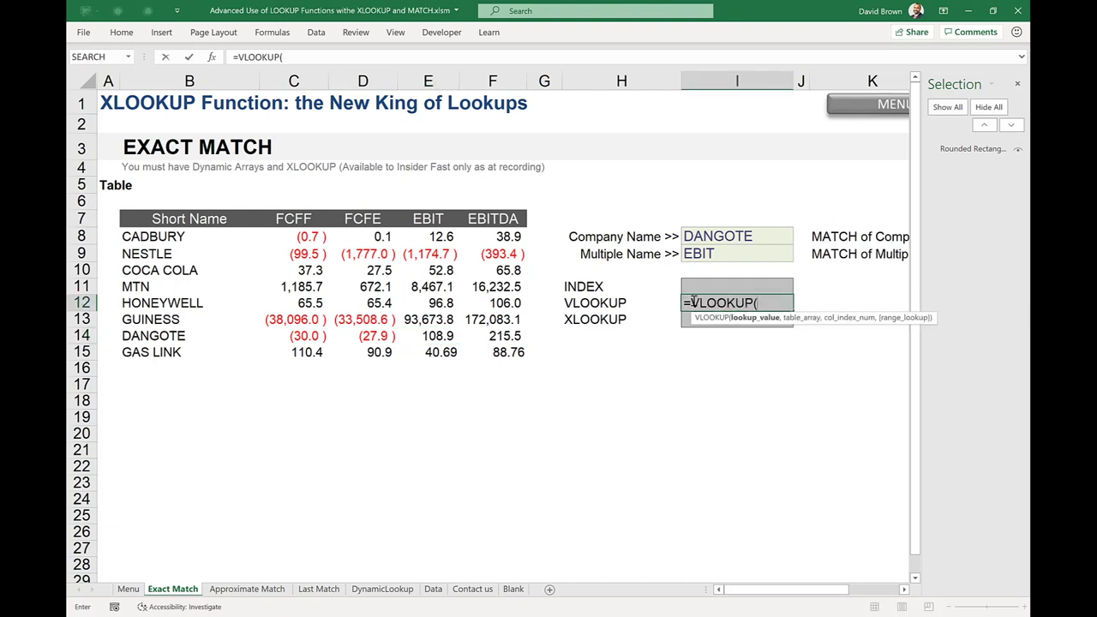
click(731, 237)
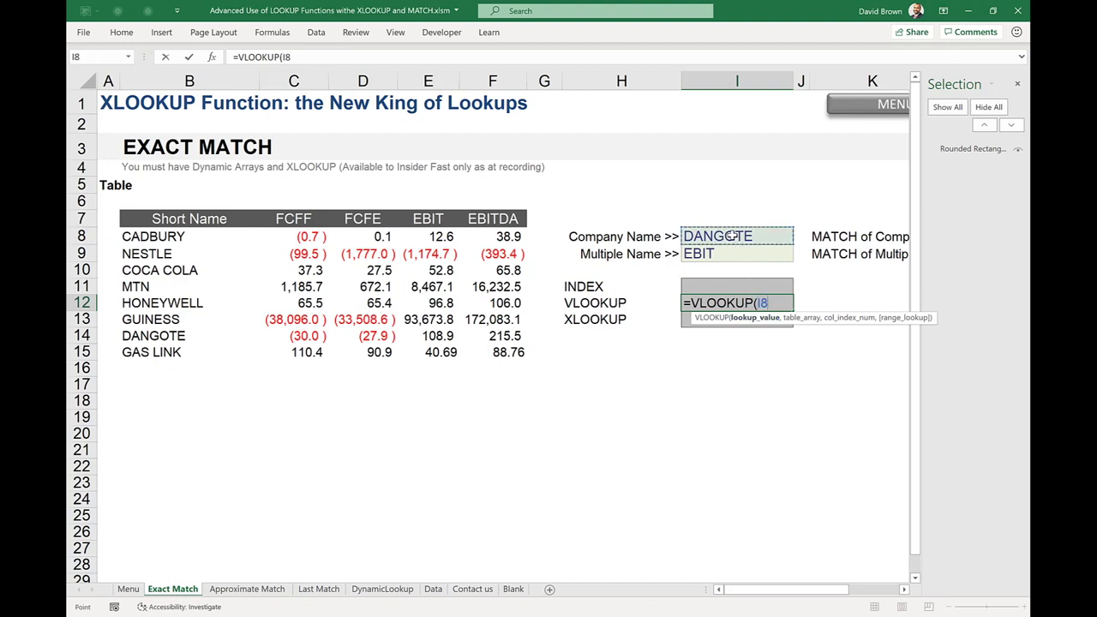
text(,)
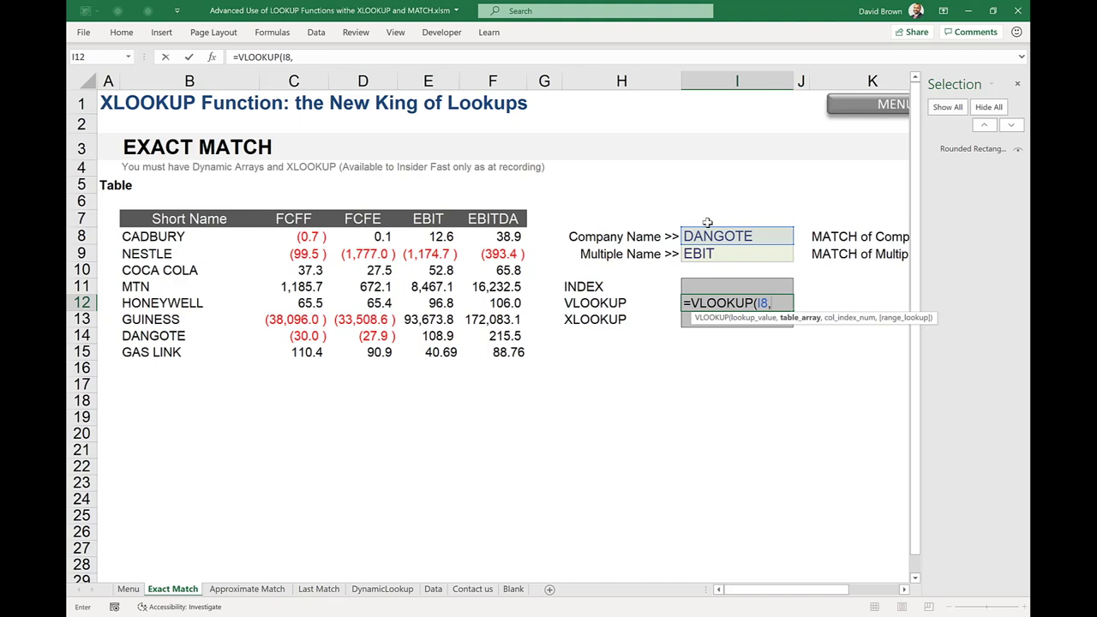
drag(190, 222, 473, 346)
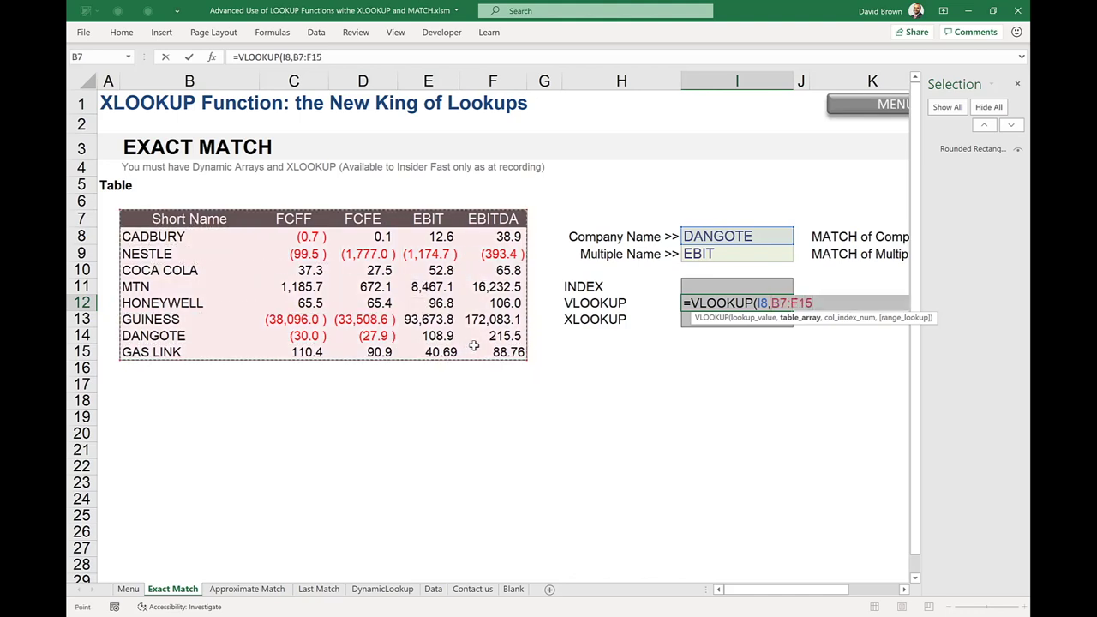
text(,)
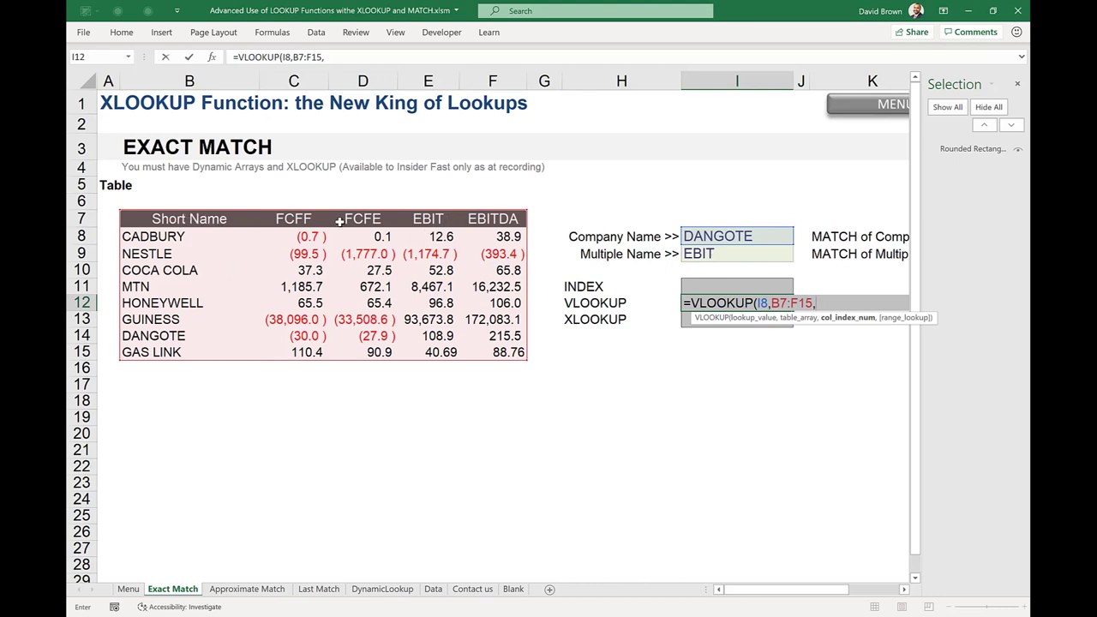
text(4,)
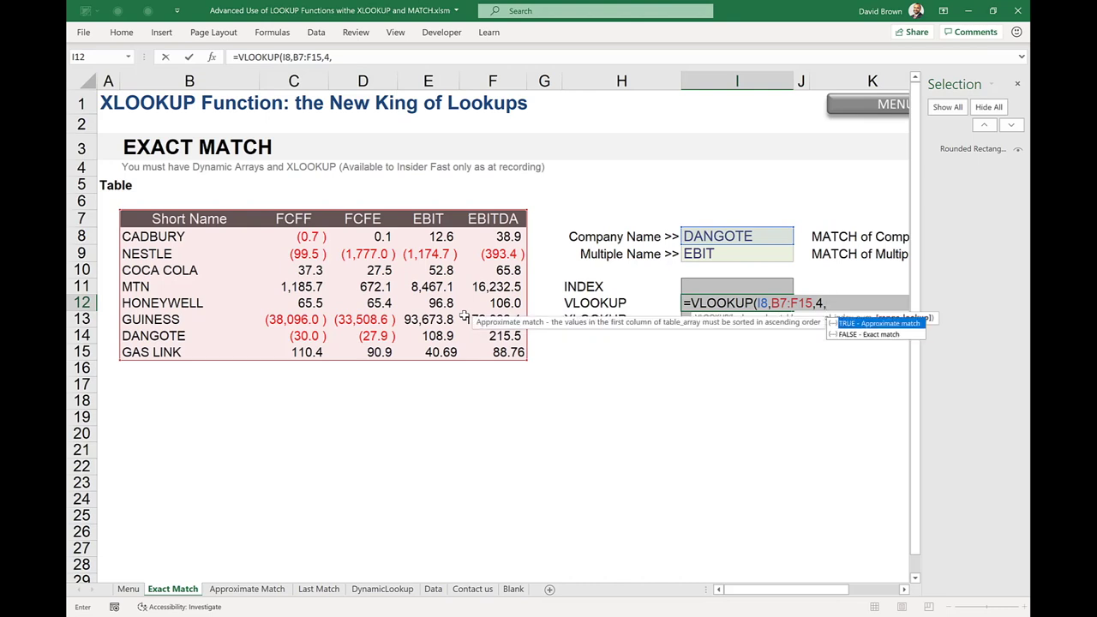
key(Down)
key(Tab)
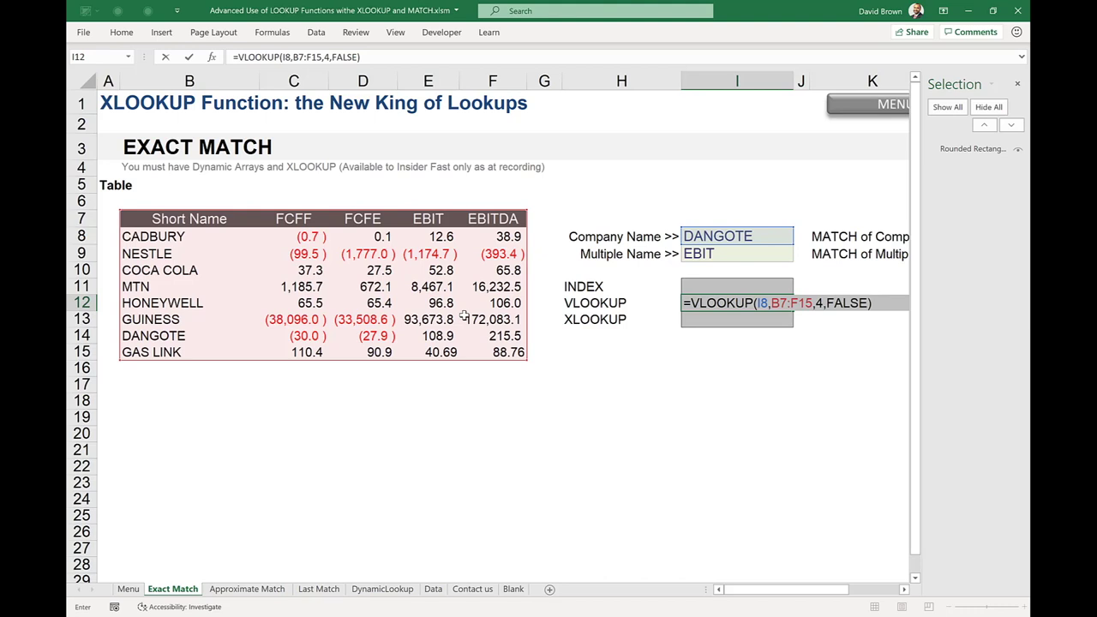
key(ctrl+Return)
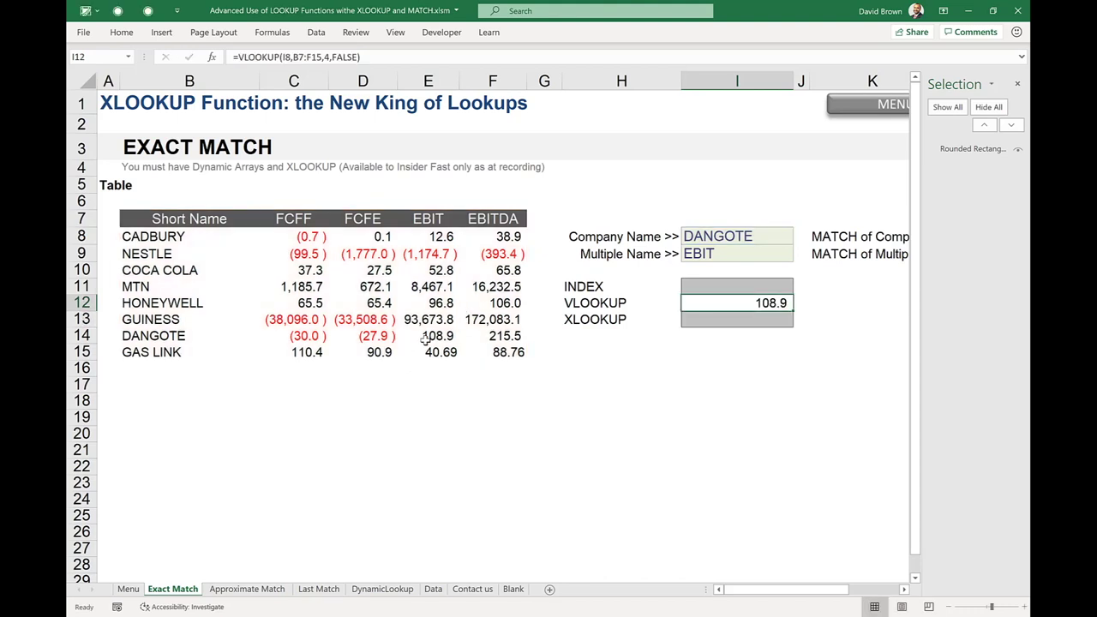
Step: Enter =INDEX(B7:F15,8,4) in cell I11 to return the same EBIT value by row and column number
click(716, 283)
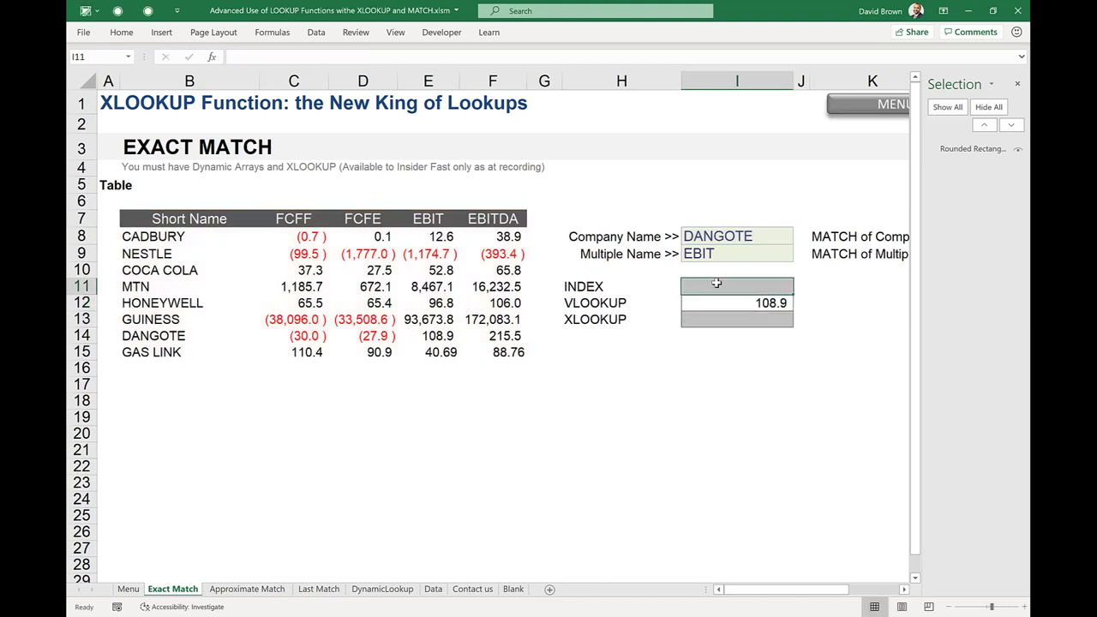
text(=INDe)
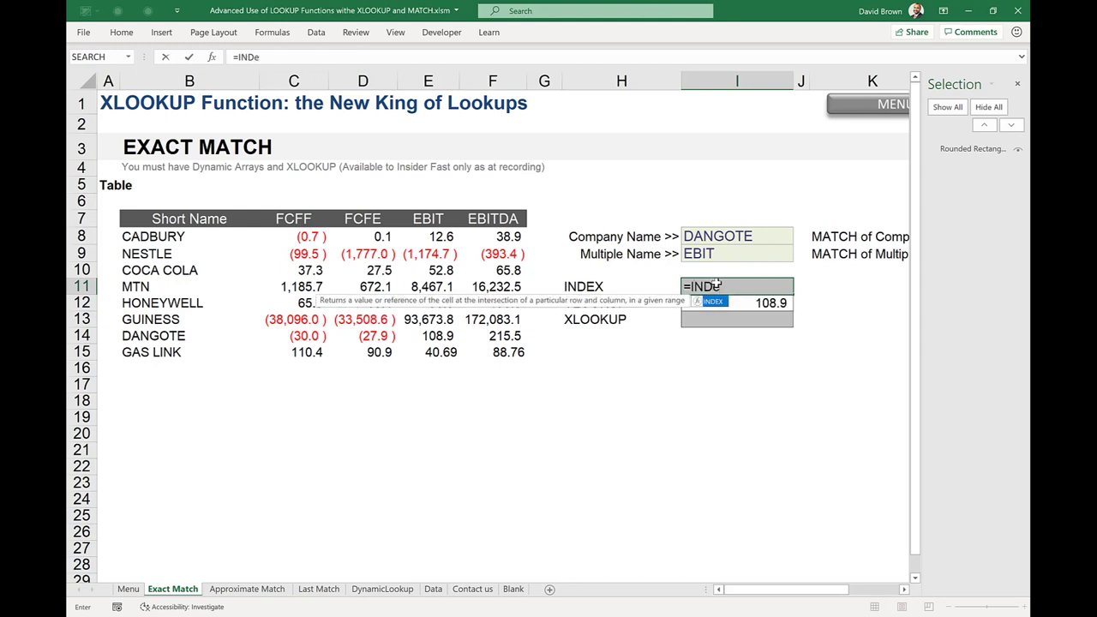
key(Tab)
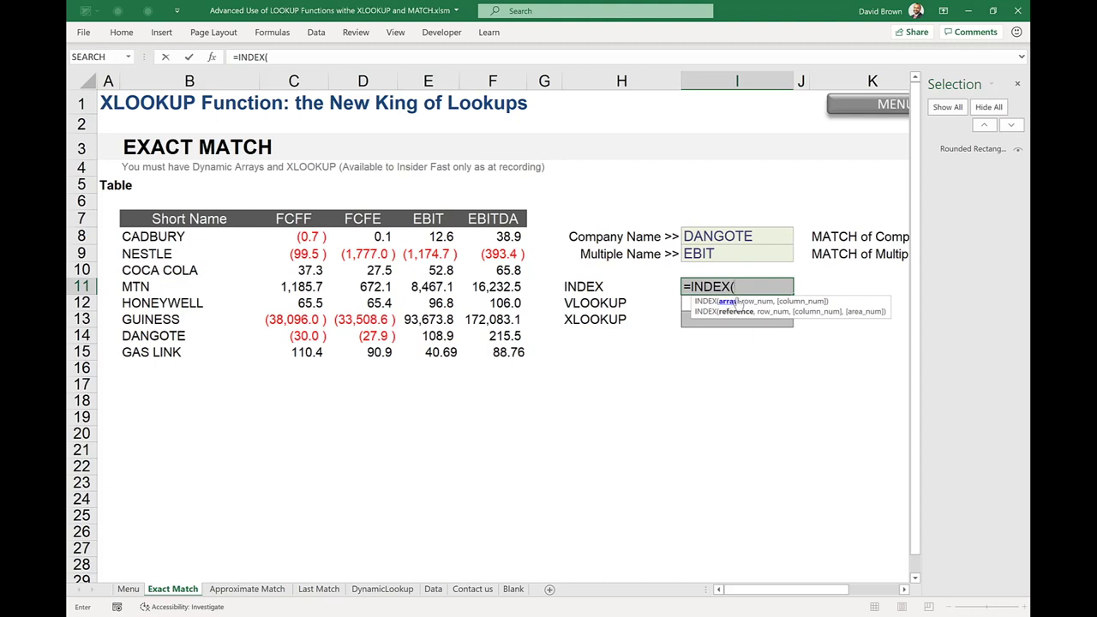
click(182, 217)
mouse_move(295, 255)
mouse_down()
mouse_move(435, 300)
mouse_move(489, 333)
mouse_move(483, 352)
mouse_up()
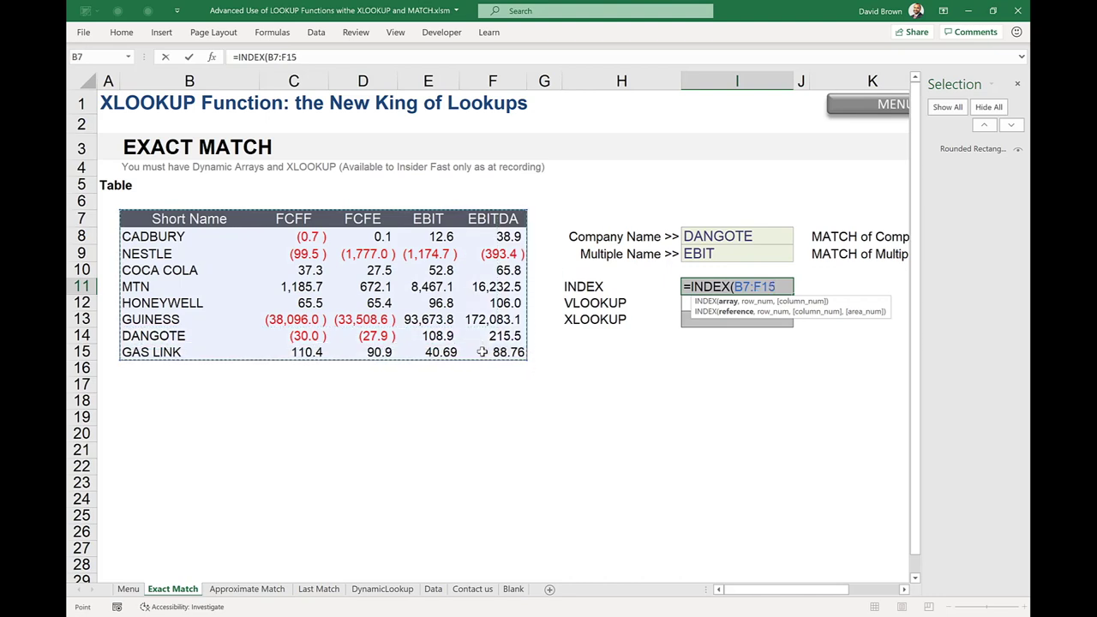
text(,8)
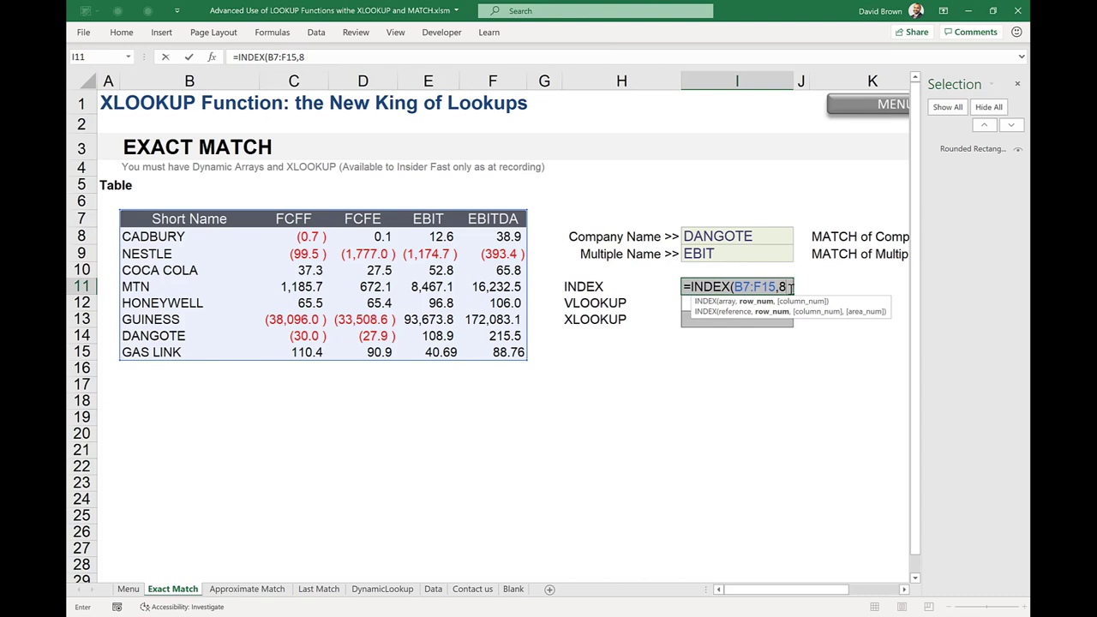
text(,)
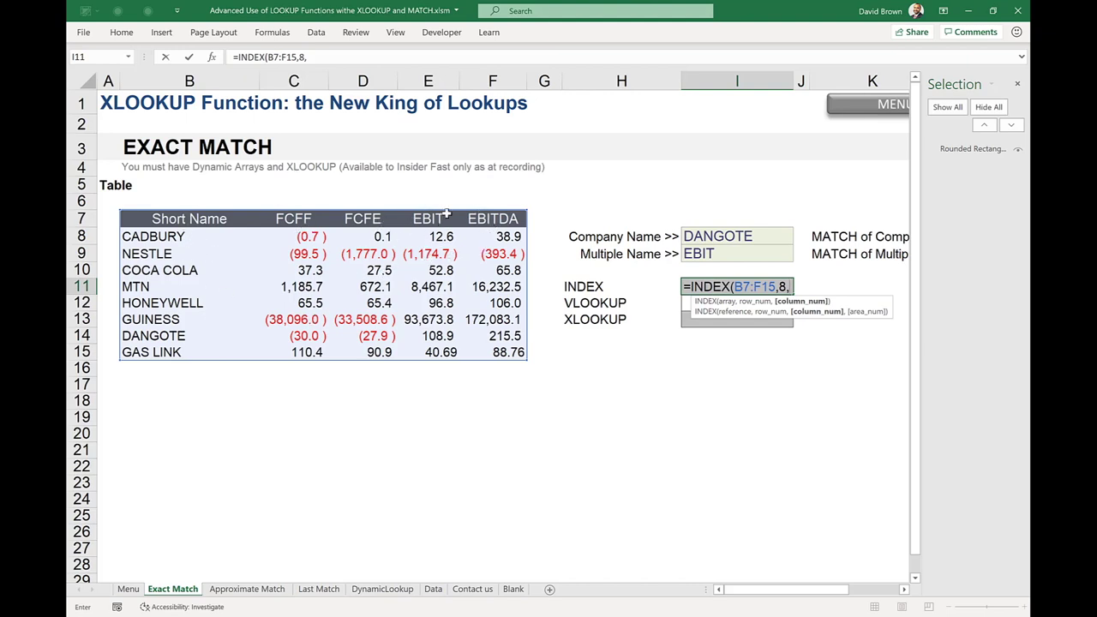
text(4))
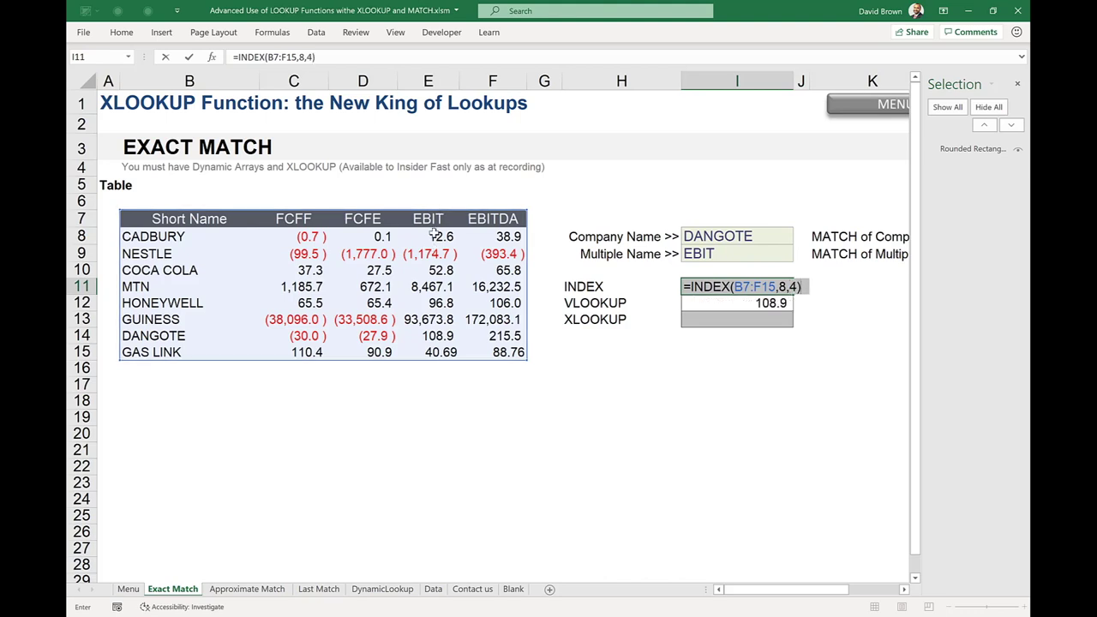
key(Return)
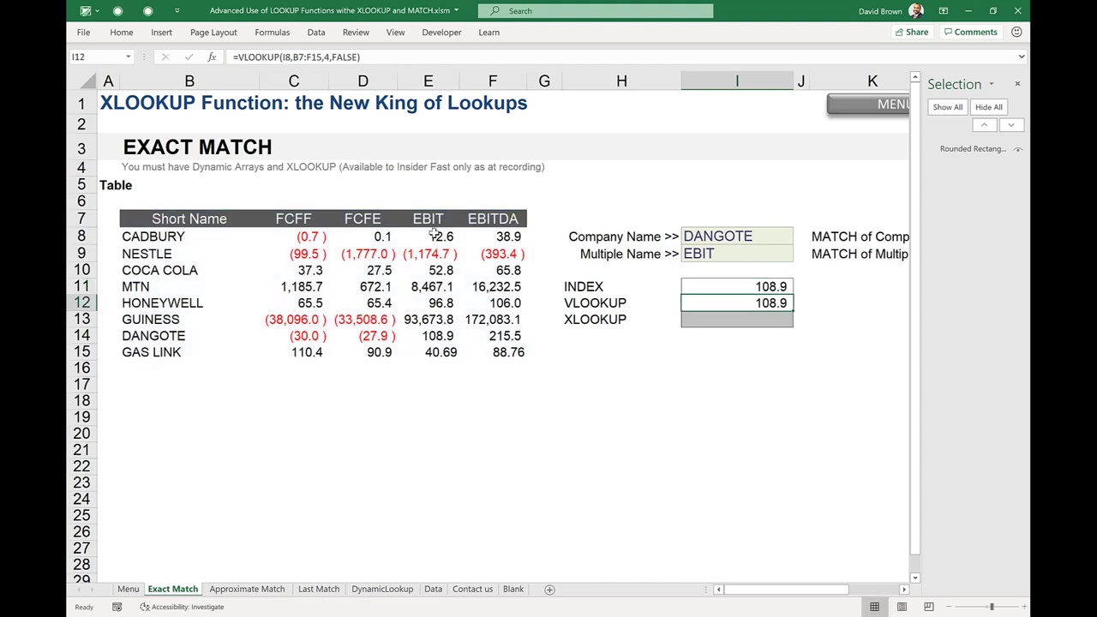
click(725, 287)
Step: Enter =XLOOKUP(I8,B7:B15,E7:E15) in cell I13 to return the company's EBIT with the default exact match
click(718, 317)
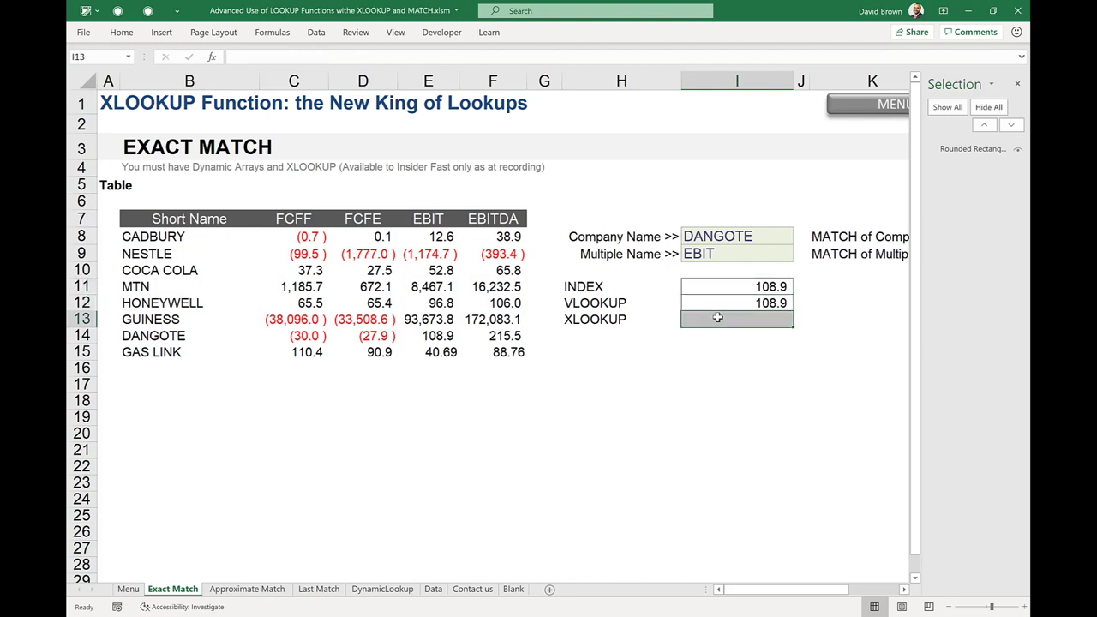
text(=Xlo)
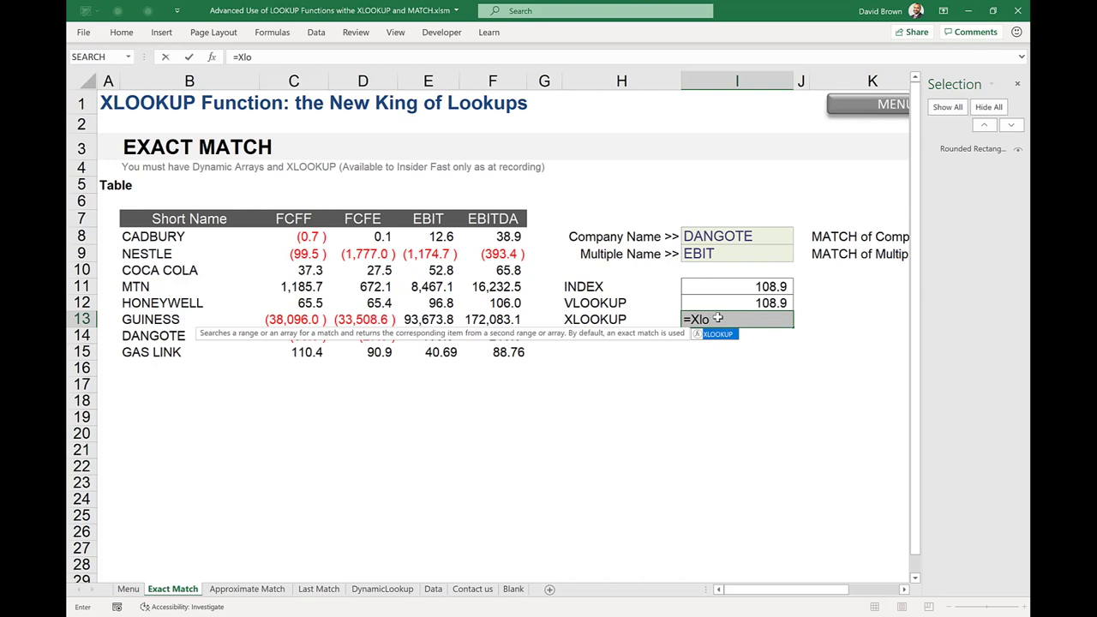
key(Tab)
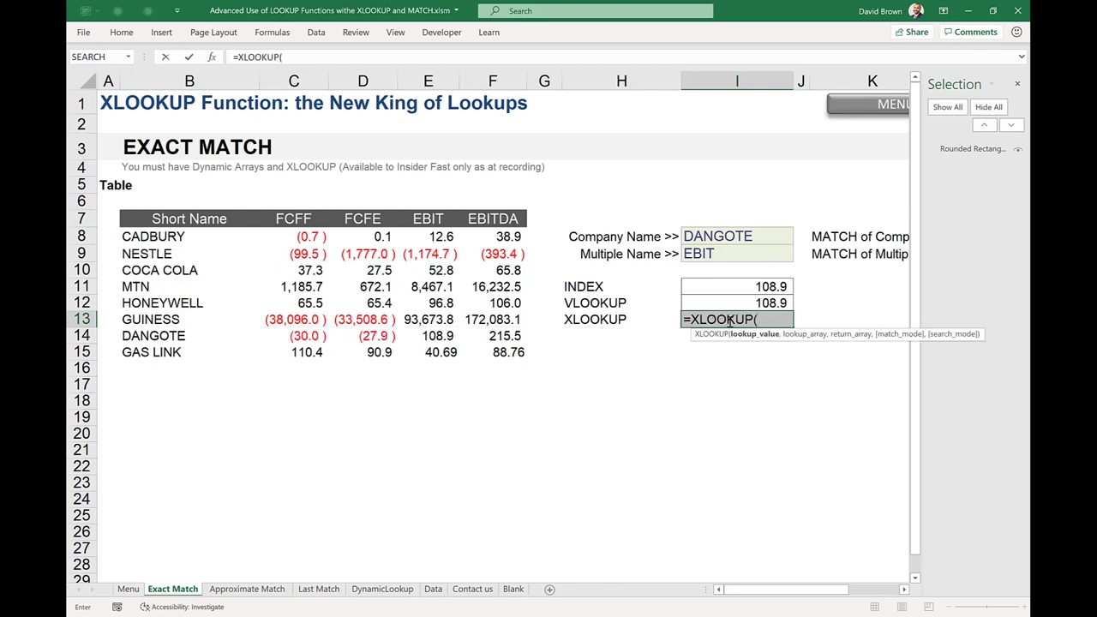
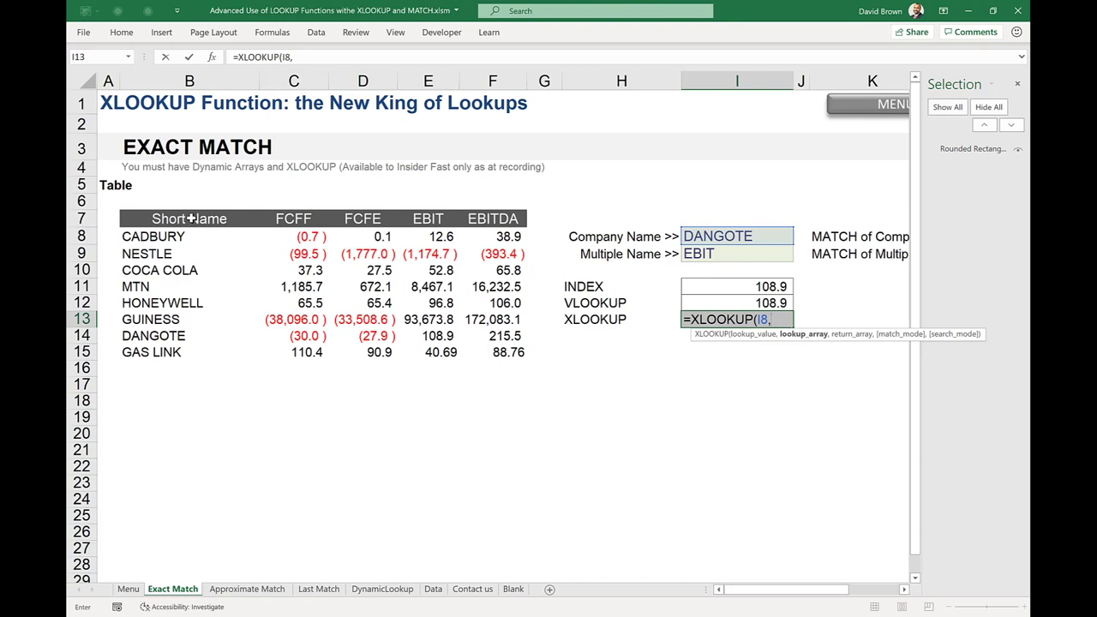
drag(190, 218, 194, 336)
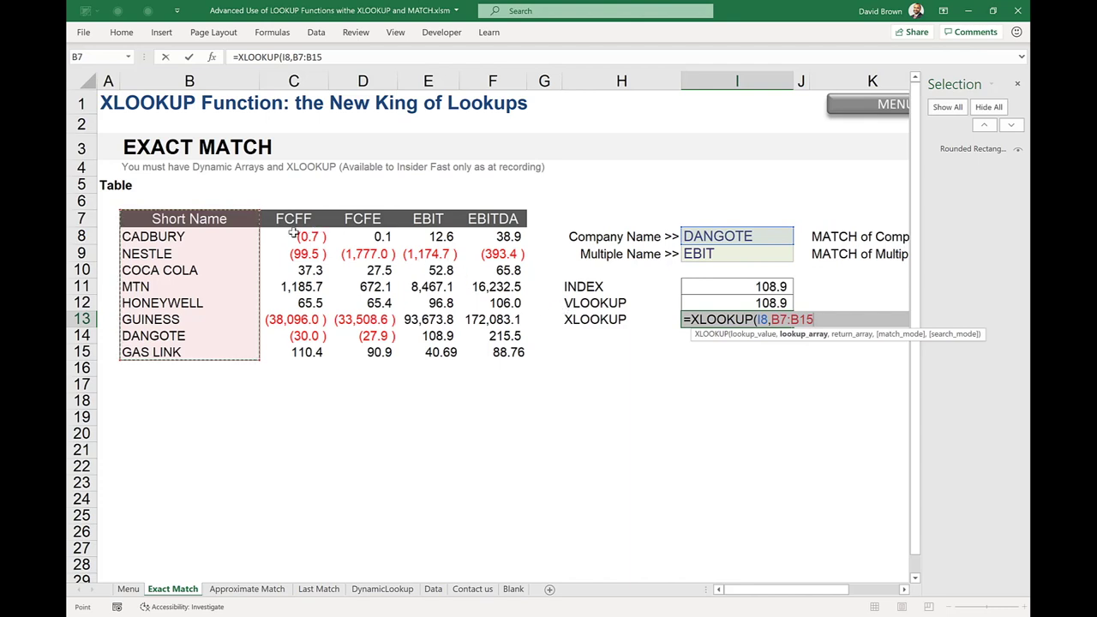
text(,)
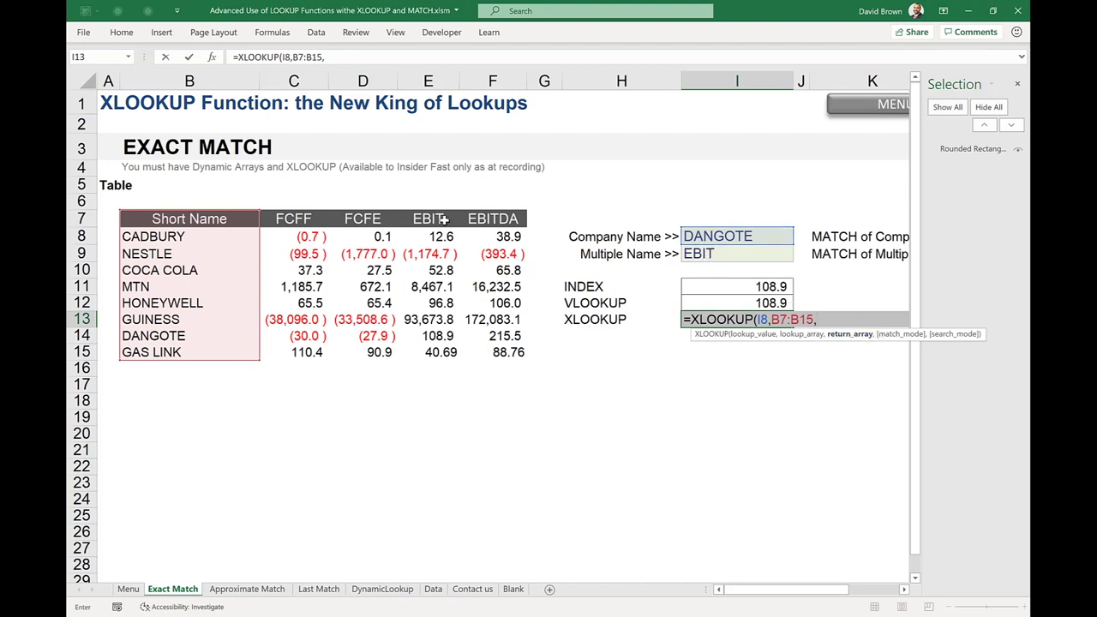
drag(433, 219, 441, 348)
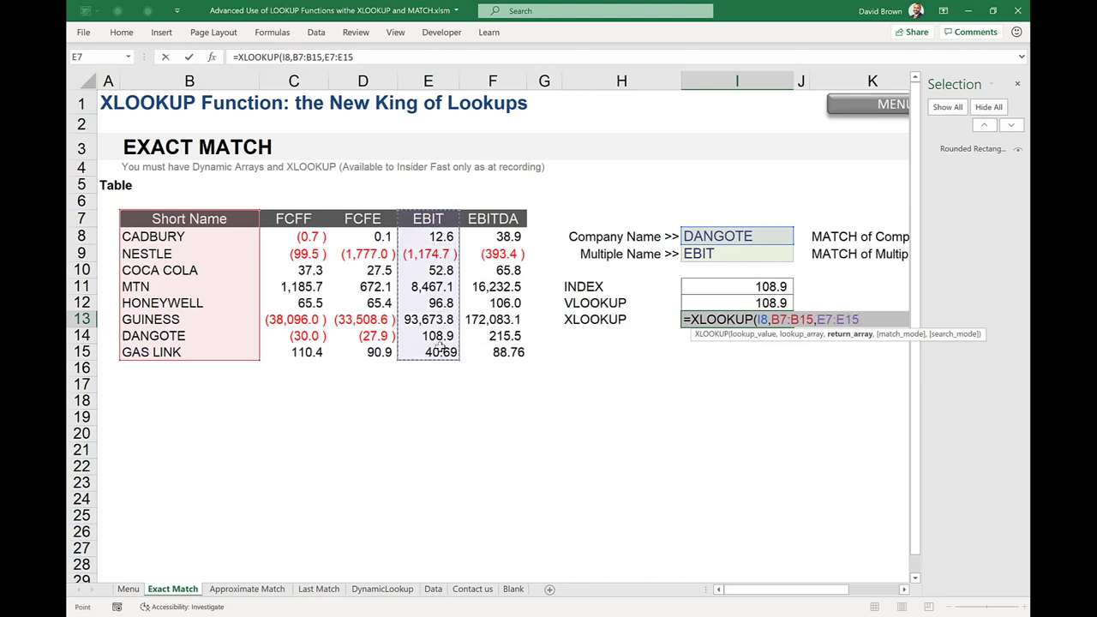
text(,)
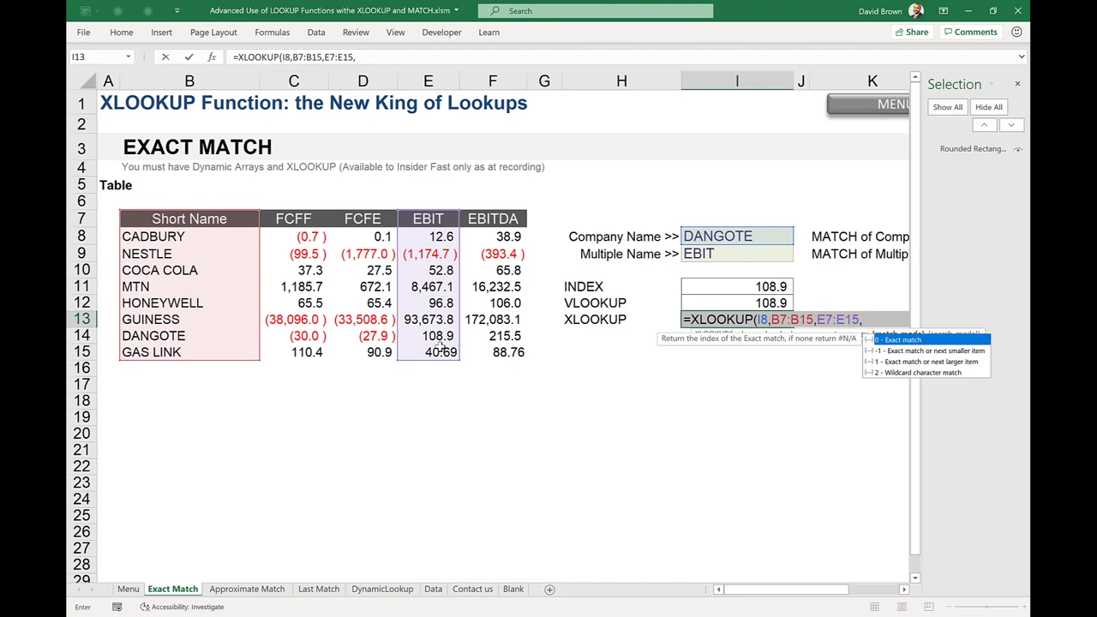
text(,)
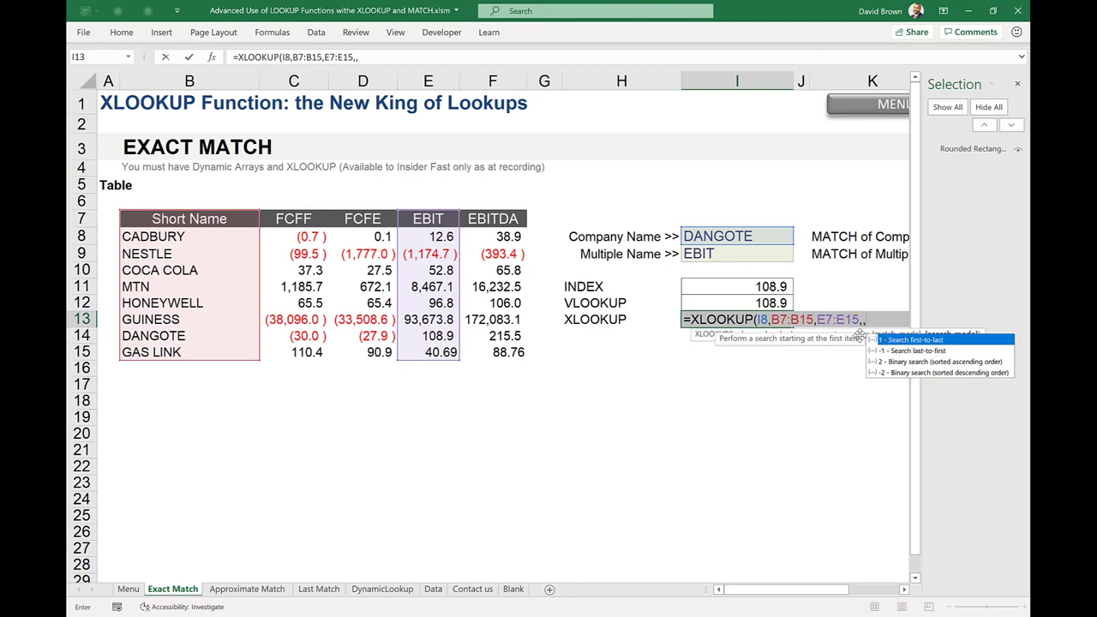
key(BackSpace)
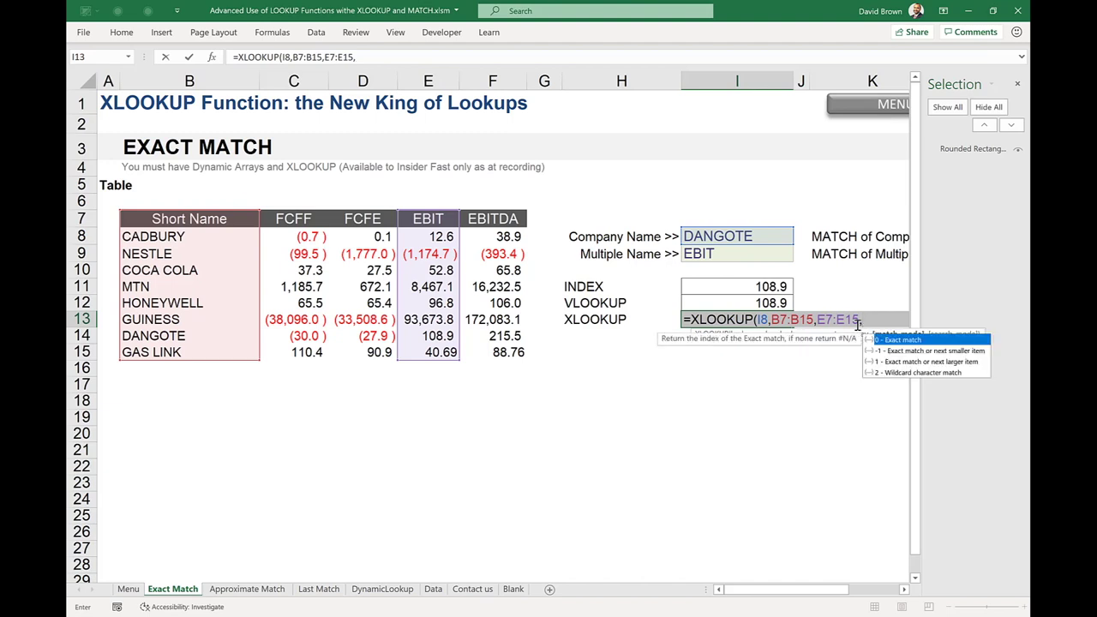
key(BackSpace)
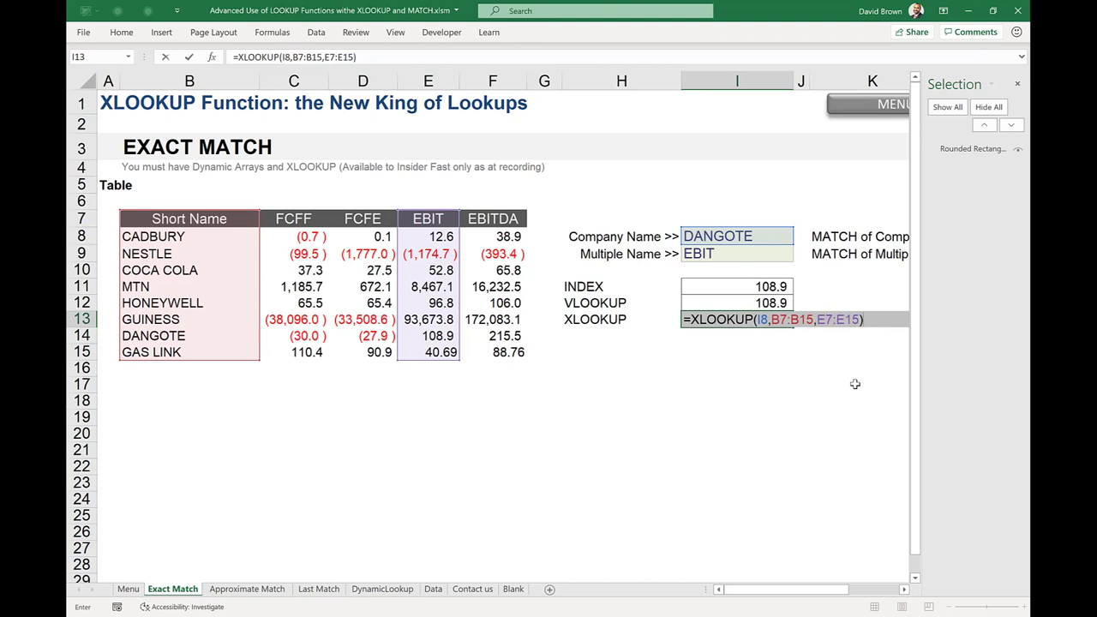
key(Return)
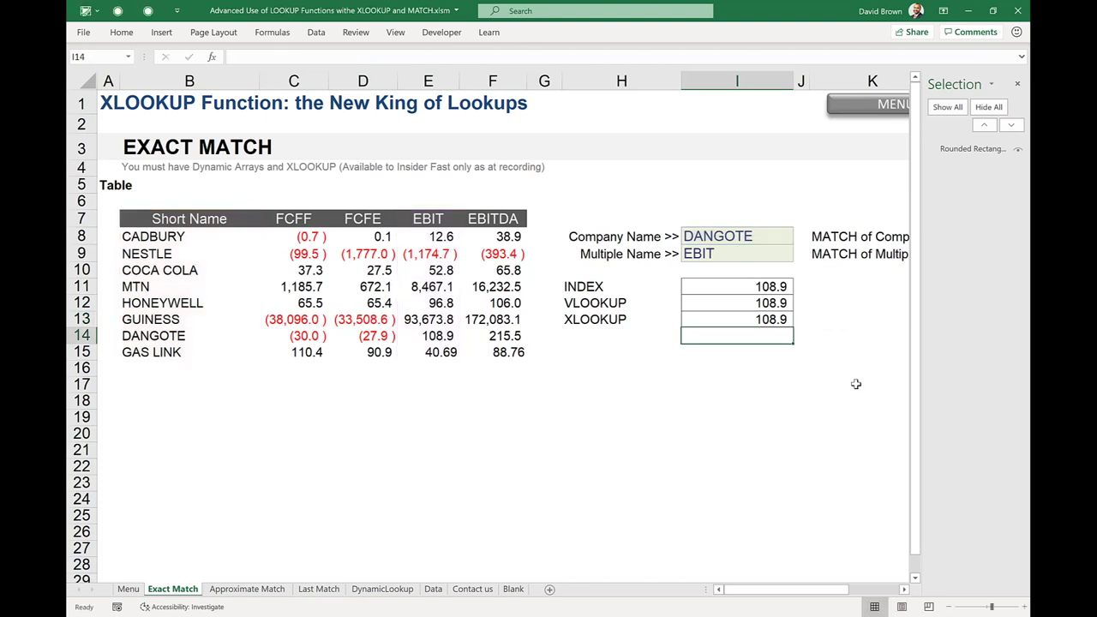
click(757, 317)
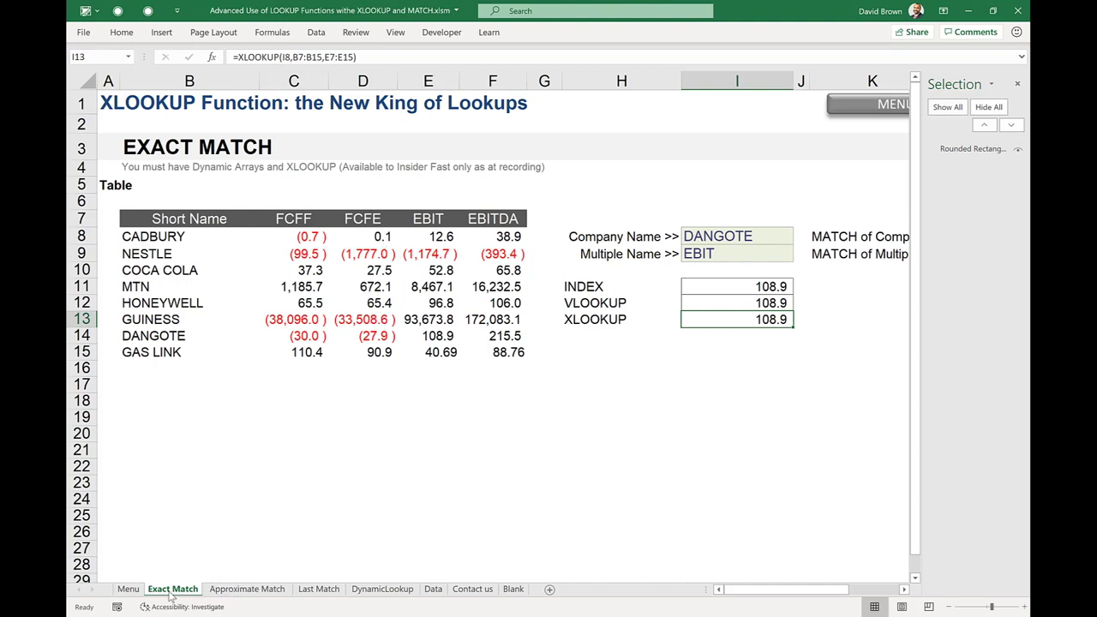
Step: Open the Approximate Match sheet and review the sales amount input and the commission table in B13:E19
click(247, 589)
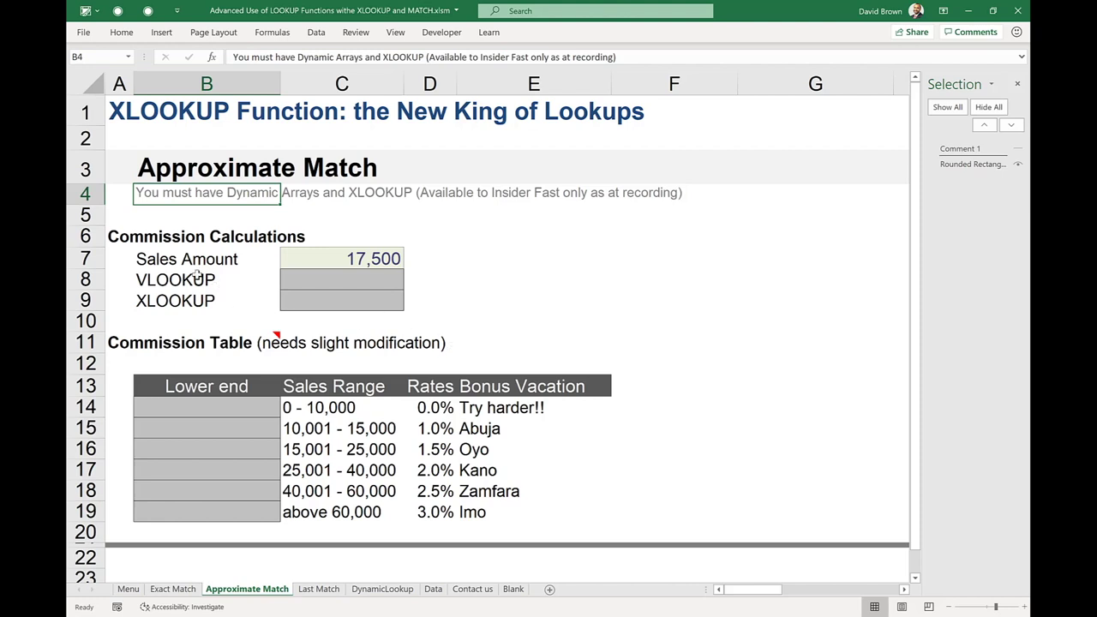
click(168, 259)
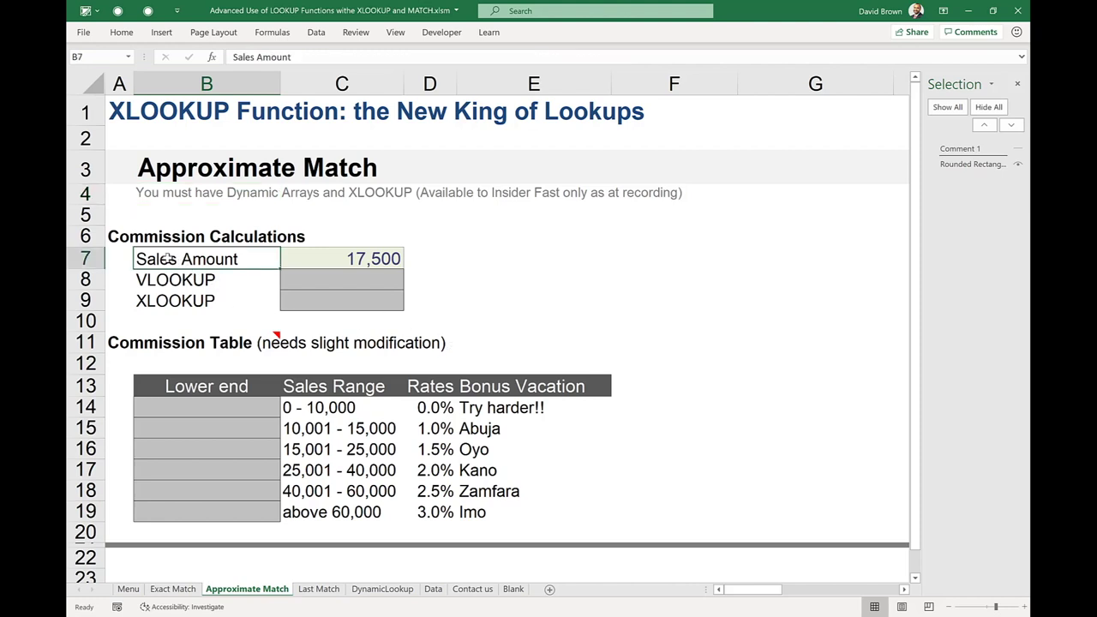
click(326, 253)
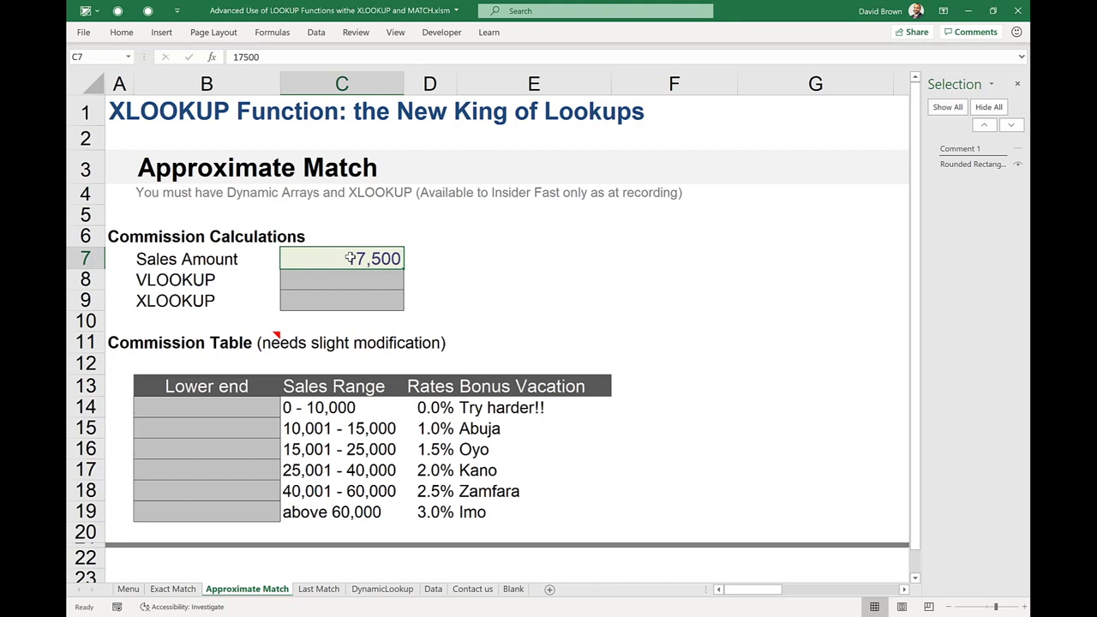
drag(206, 389, 527, 511)
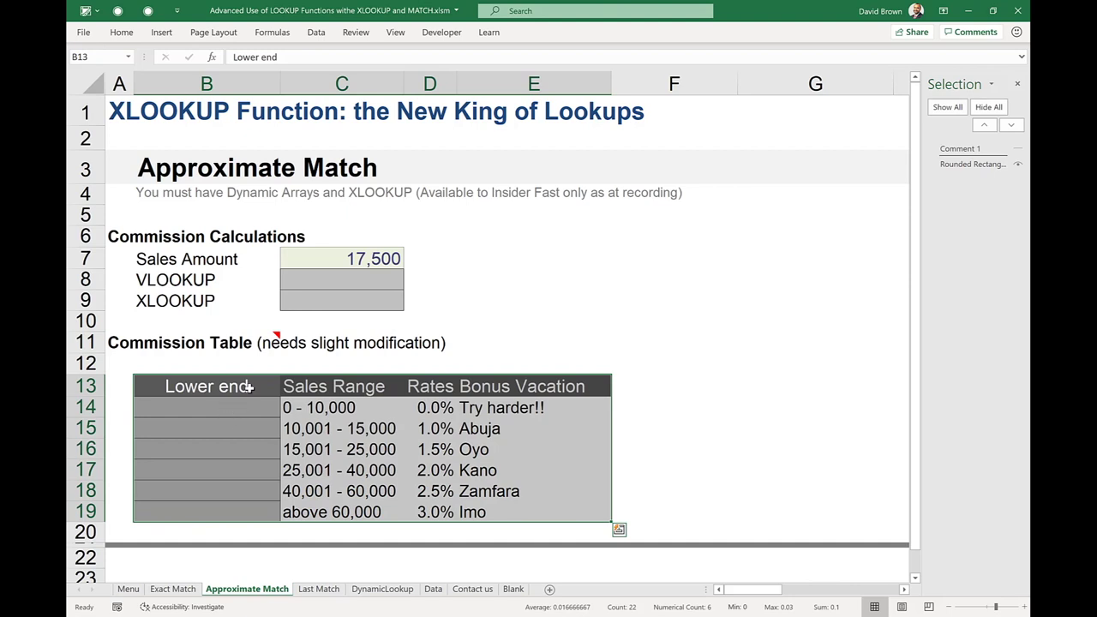
Step: Examine the sales ranges, rates and bonus vacations in the commission table's first three rows against the sales amount in C7
click(329, 409)
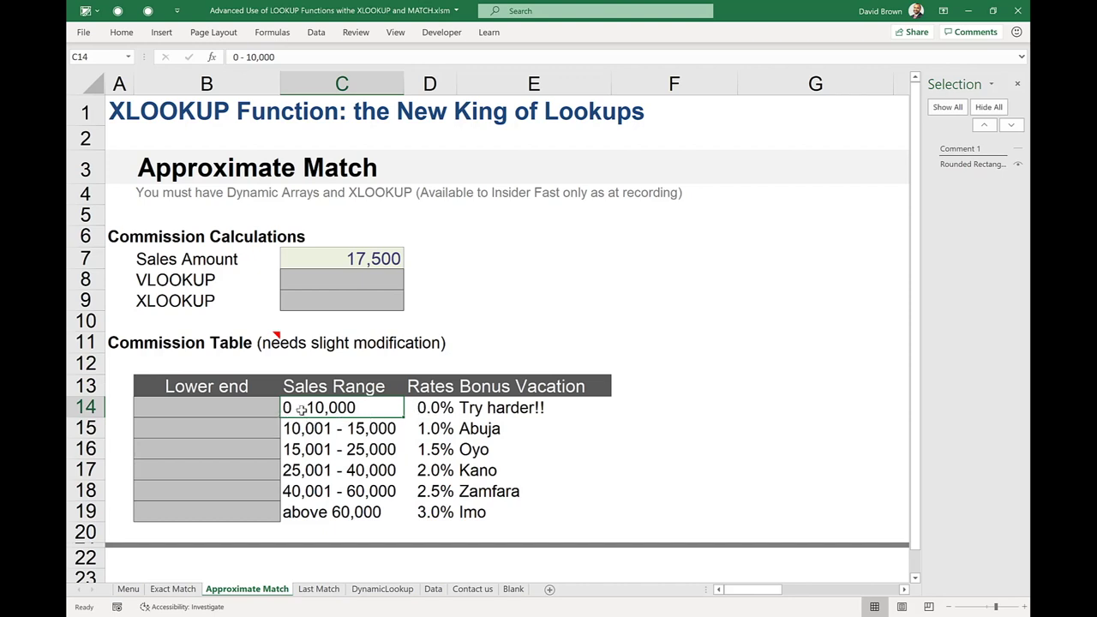
click(497, 413)
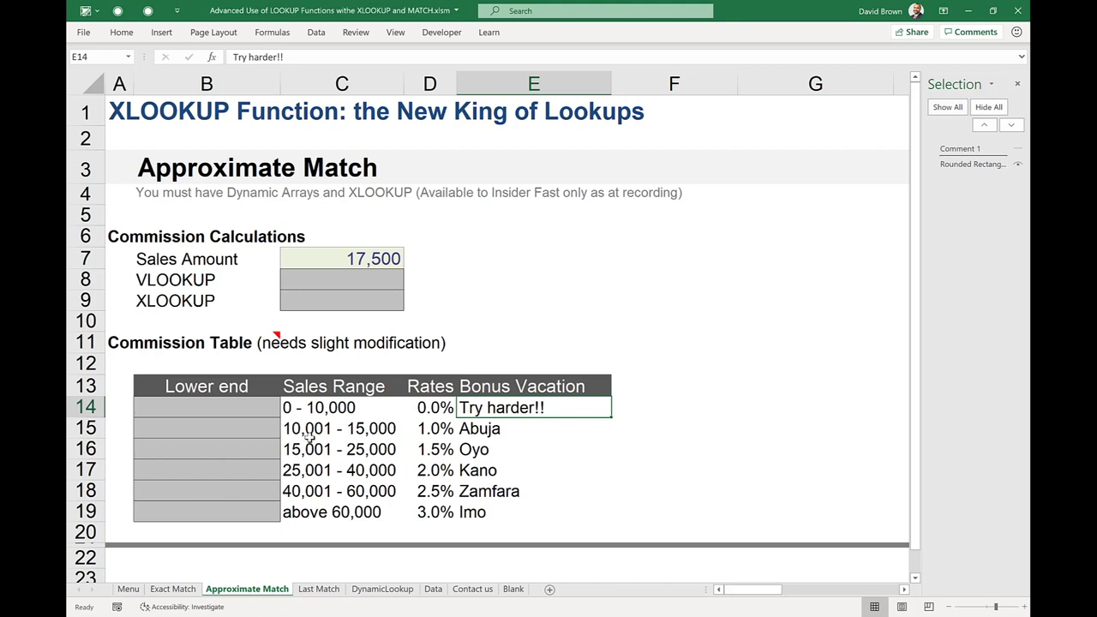
click(334, 432)
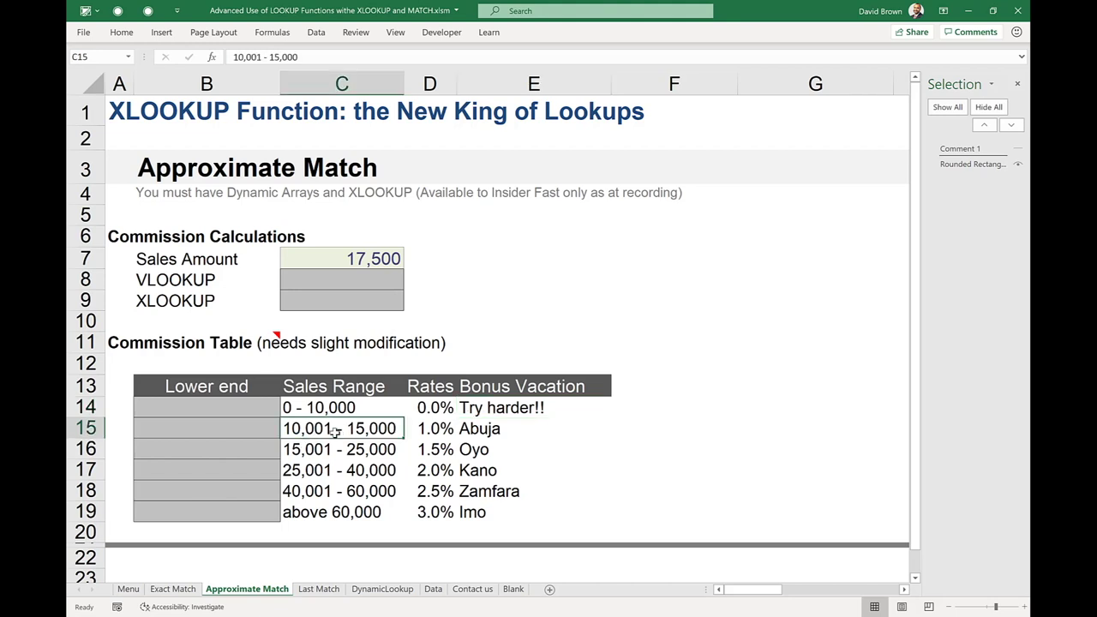
click(433, 428)
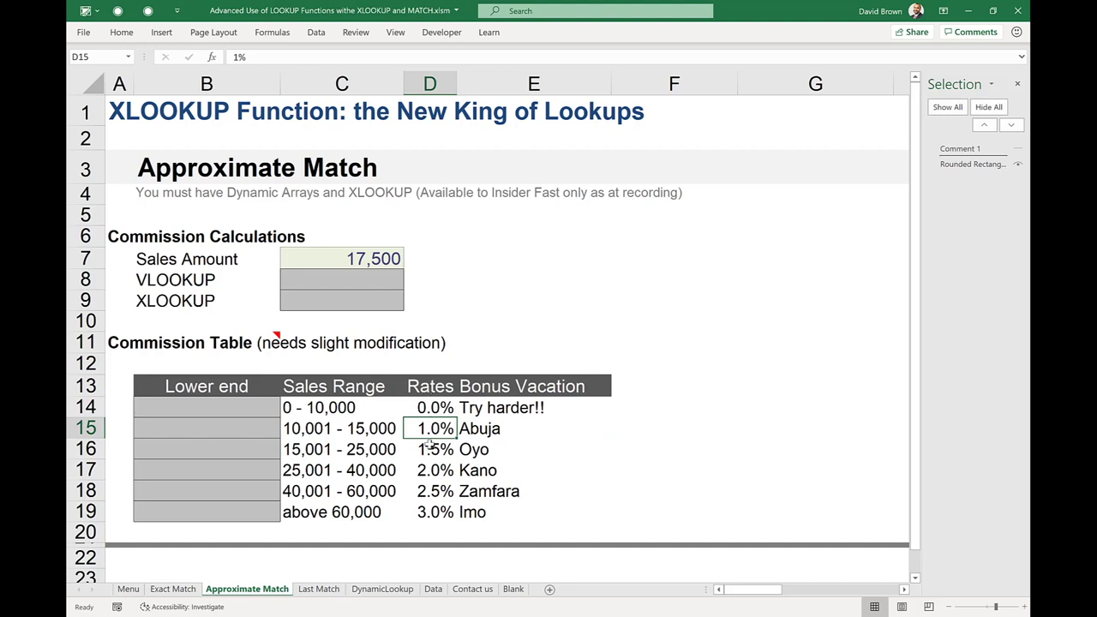
click(485, 431)
click(295, 450)
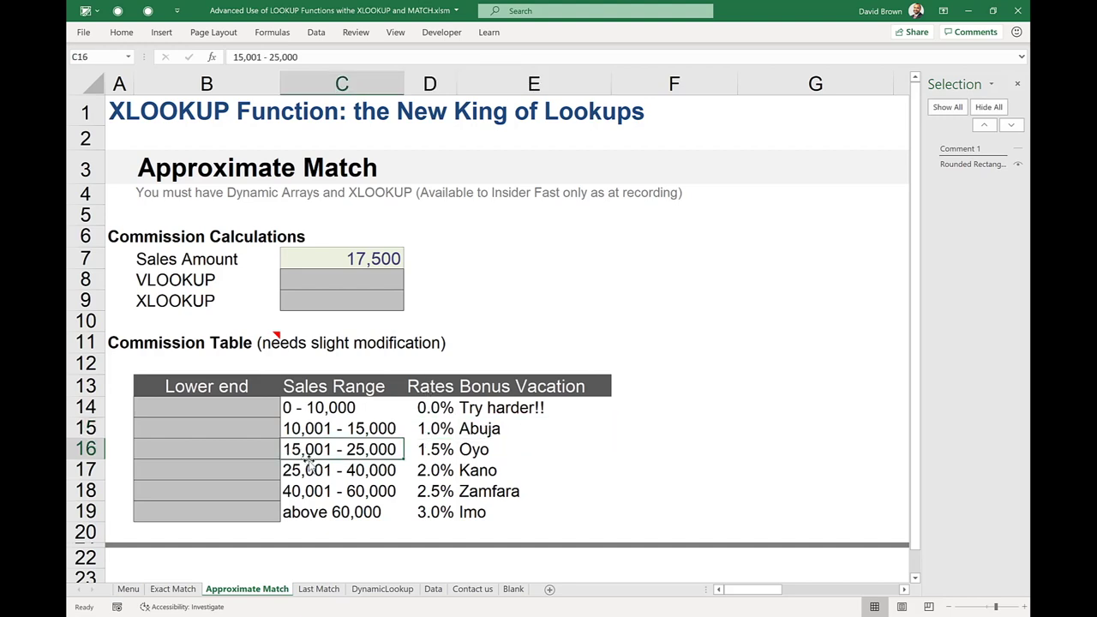
click(433, 455)
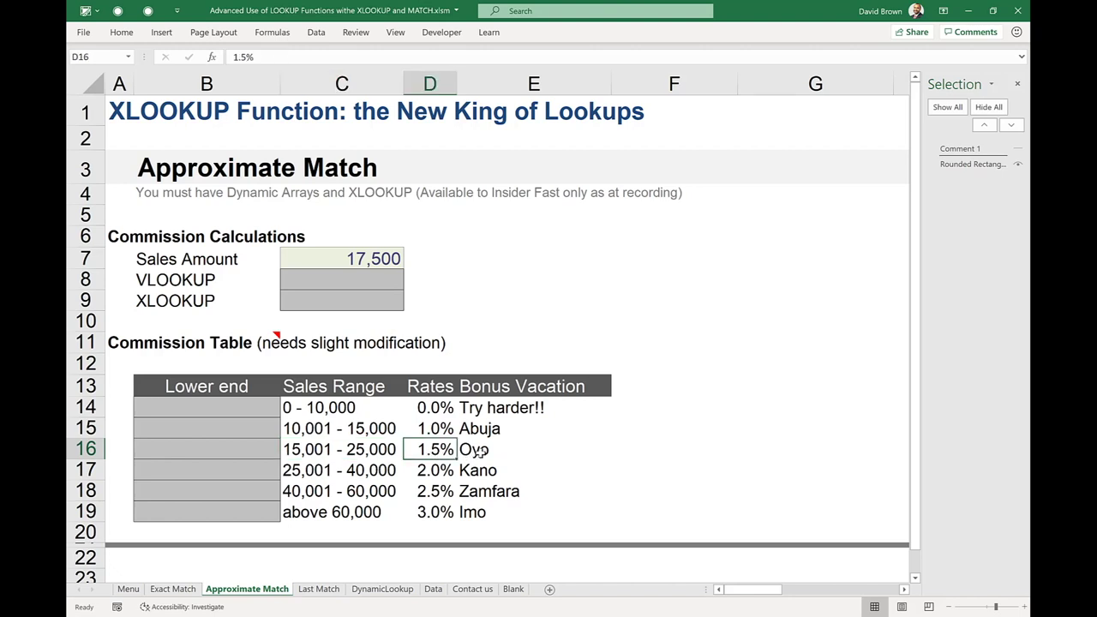
click(473, 451)
click(348, 257)
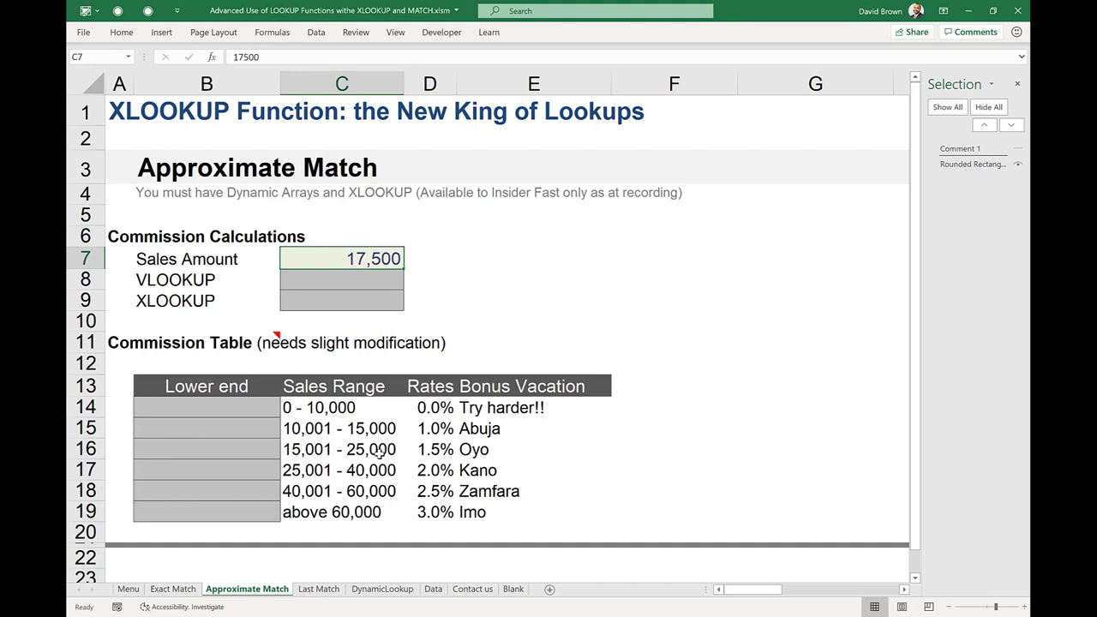
drag(329, 386, 461, 510)
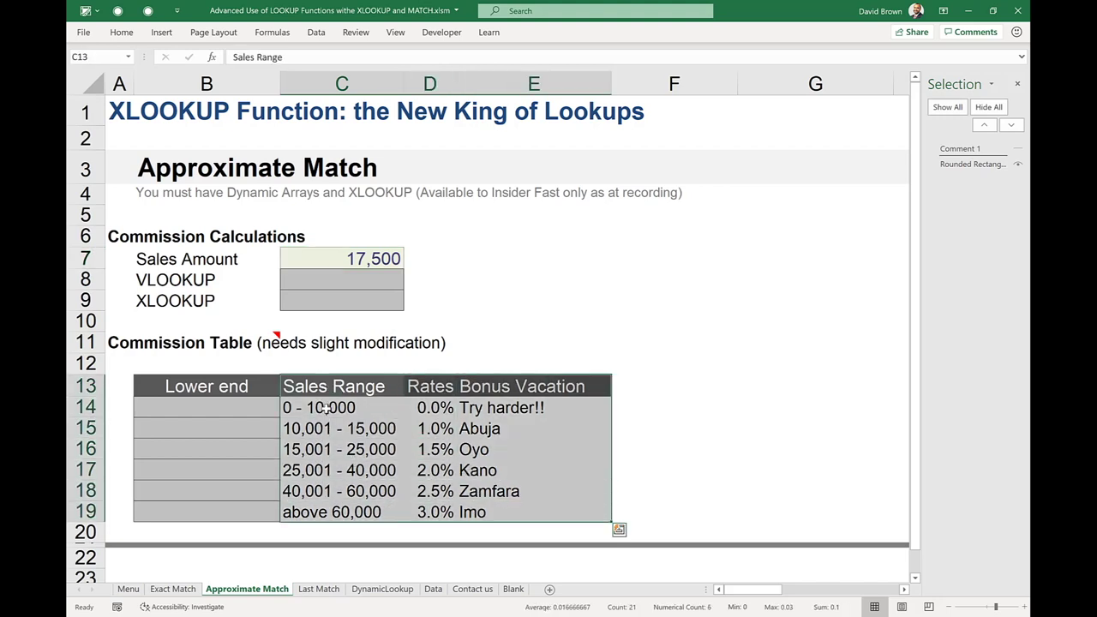
Step: Enter the lower ends 0, 10001 and 15001 in cells B14 to B16 of the commission table
click(228, 405)
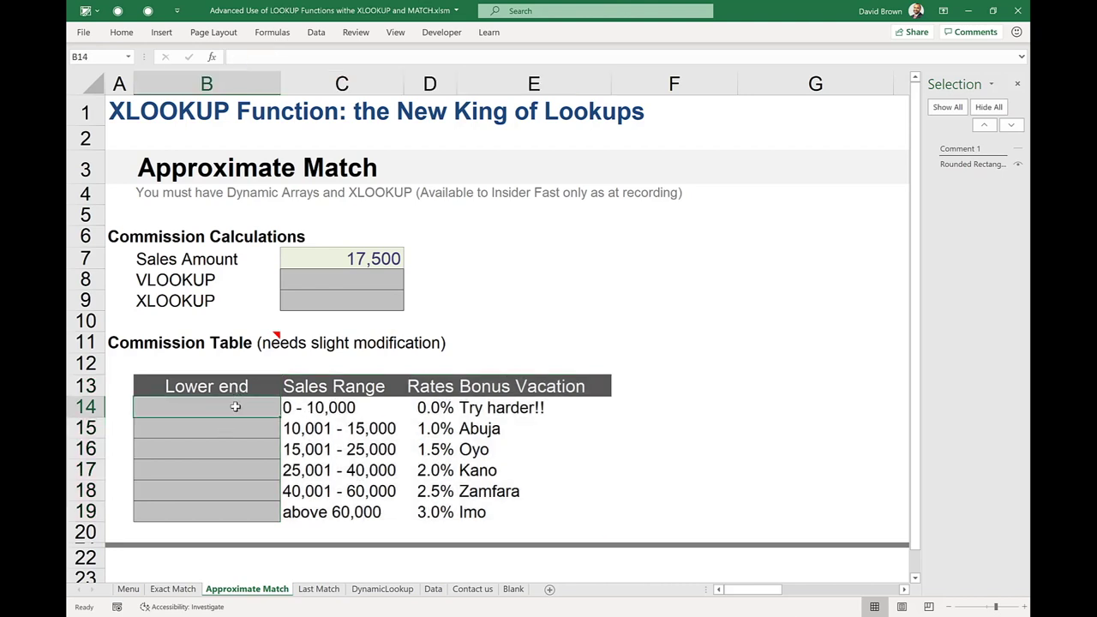
text(0)
key(Return)
text(10,001)
key(Return)
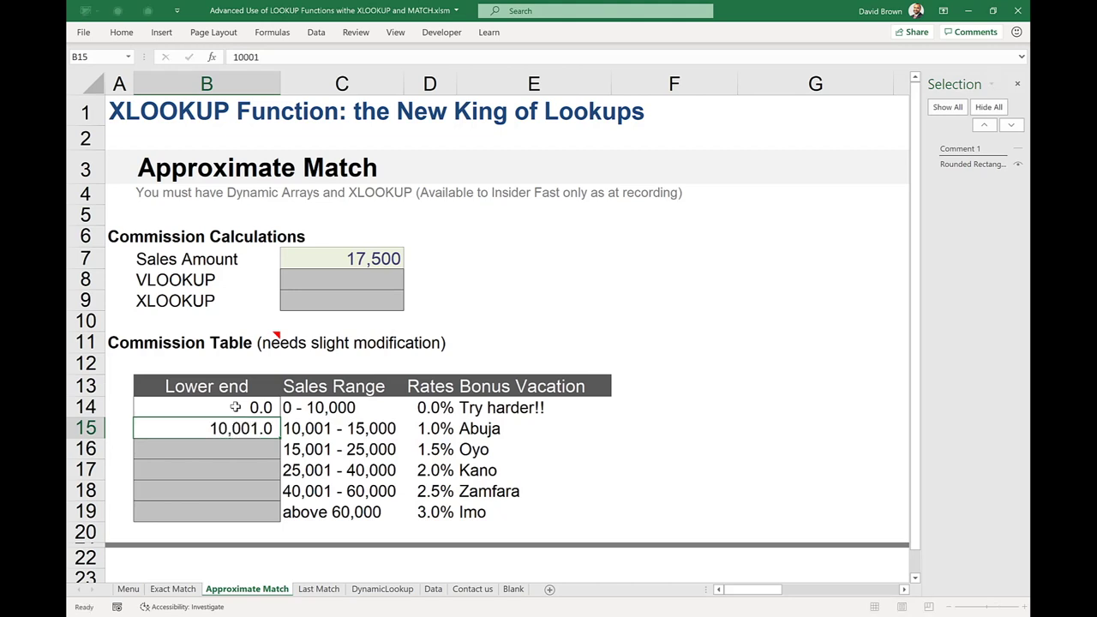
text(15001)
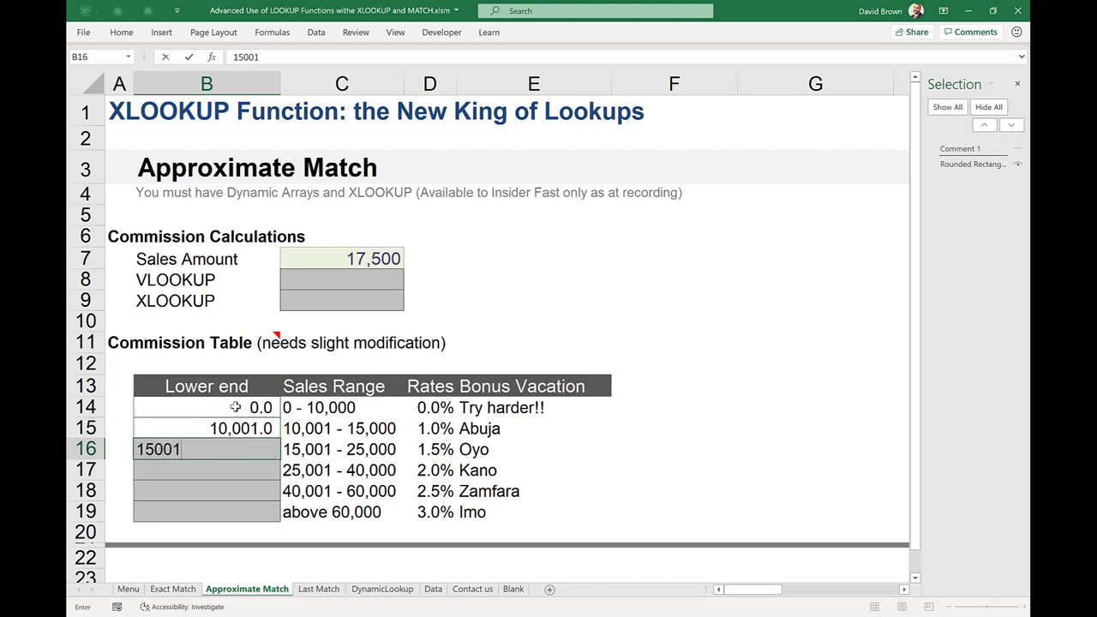
key(Return)
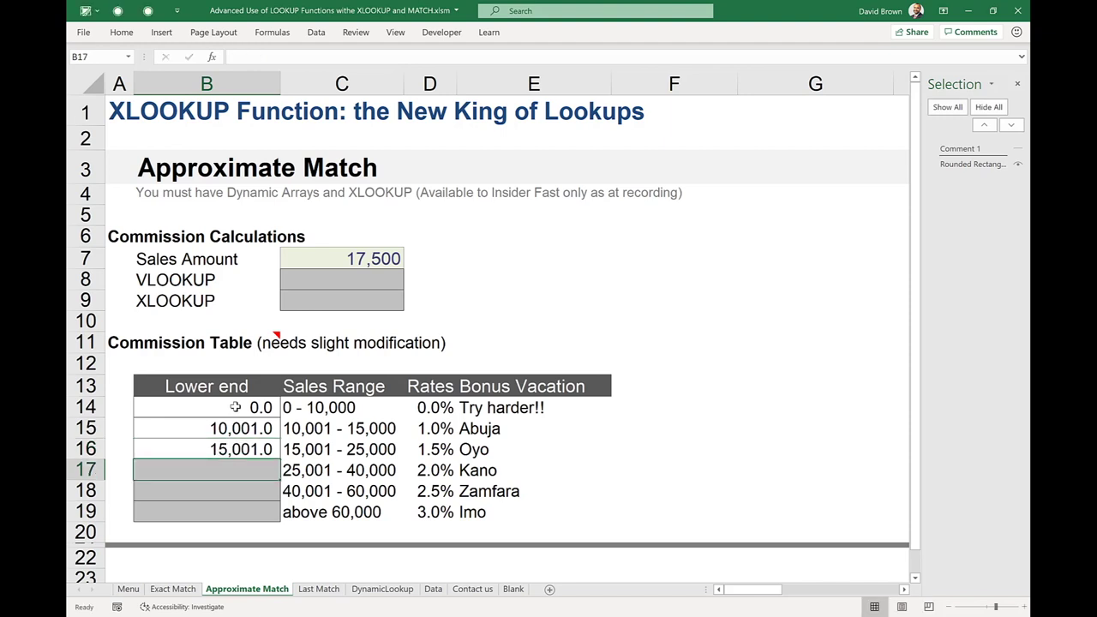
Step: Complete the Lower end column by entering 25001, 40001 and 60001 in cells B17 to B19
text(5001)
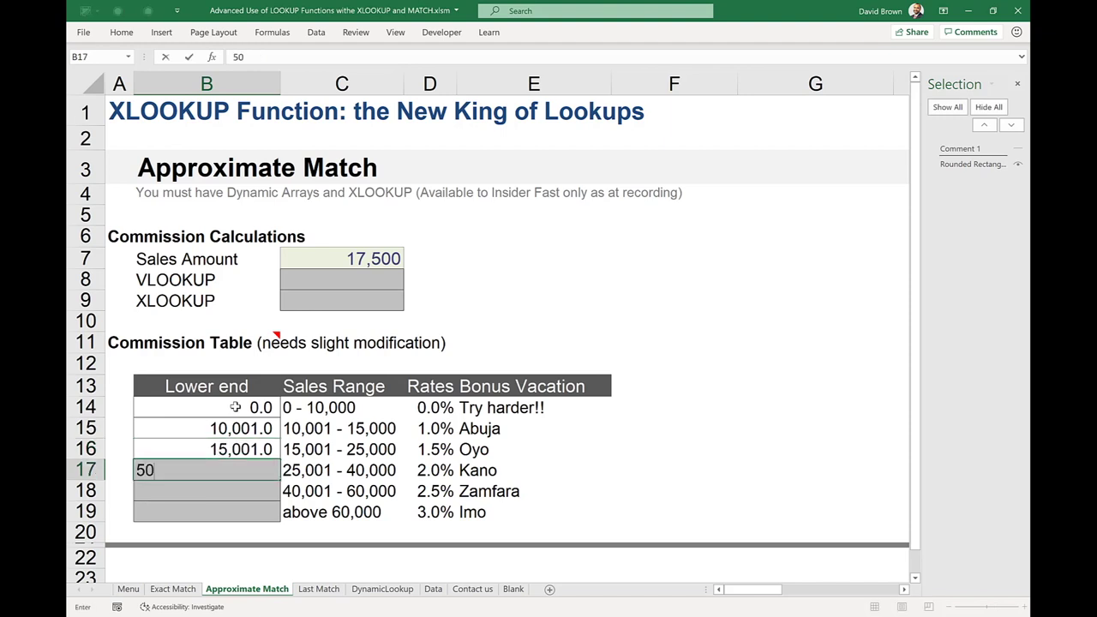
key(BackSpace)
key(BackSpace)
key(BackSpace)
key(BackSpace)
text(25)
text(00)
key(Return)
text(40001)
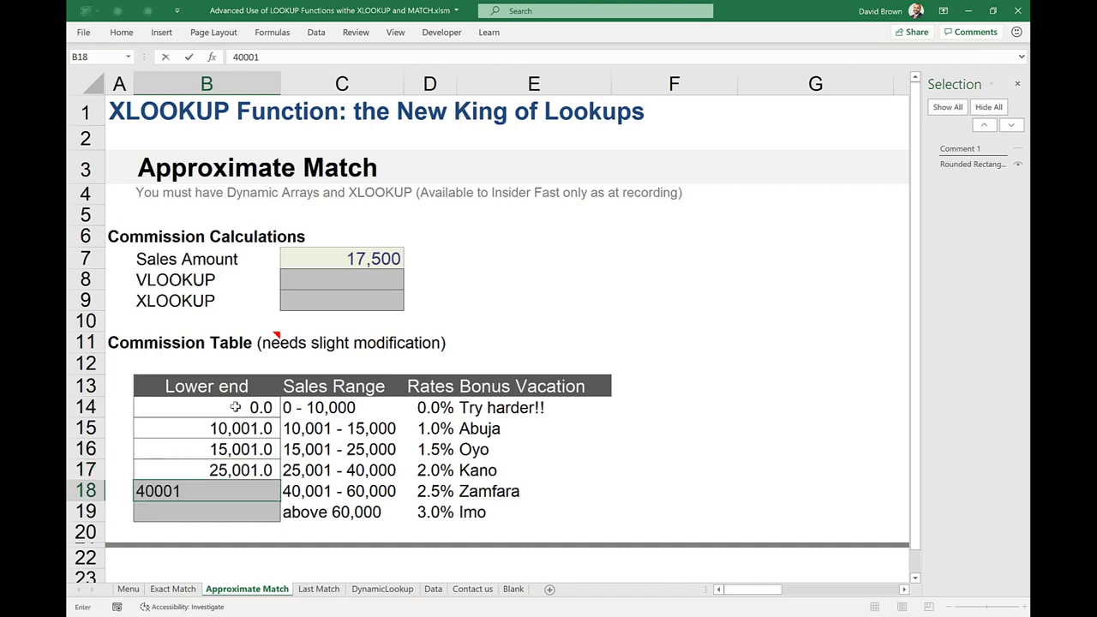
key(Return)
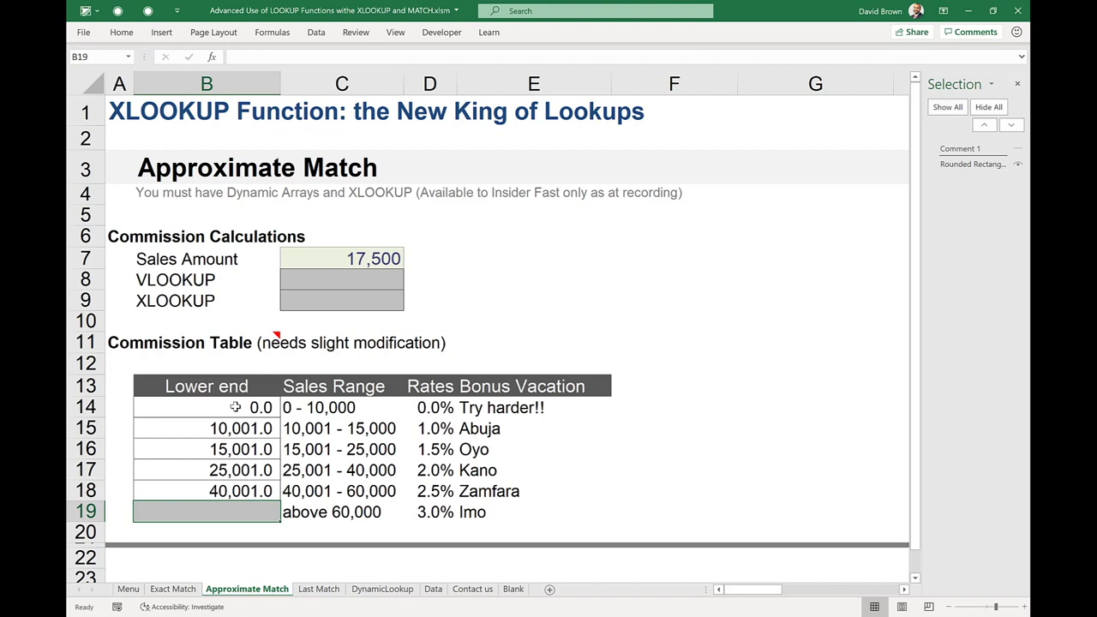
text(60,00)
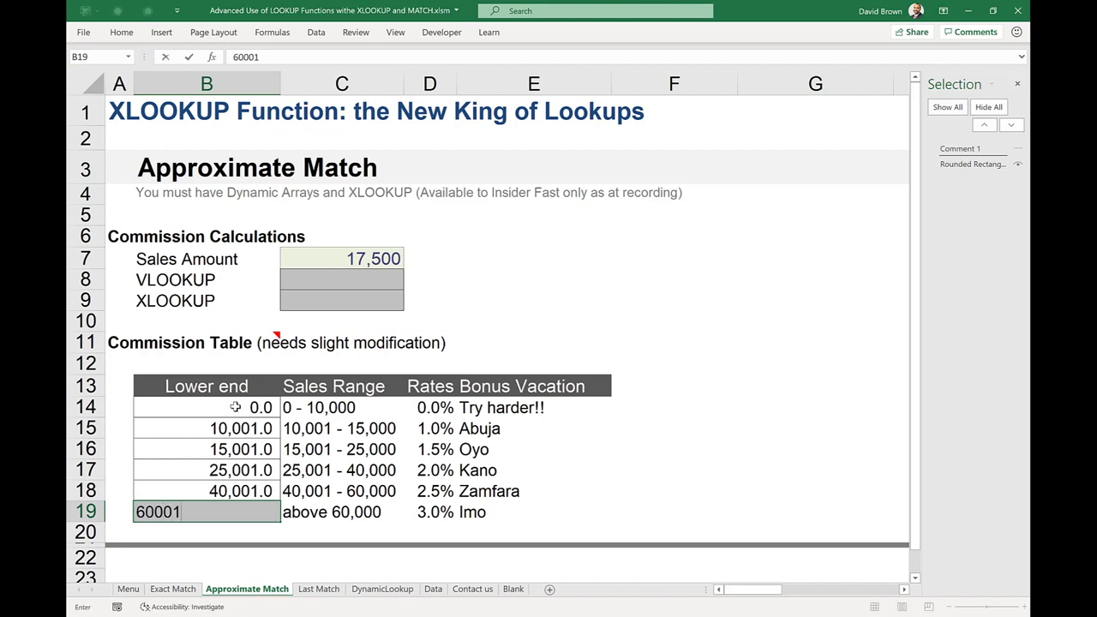
text(1)
key(Return)
Step: Confirm the 60001 lower end in B19 for the "above 60,000" row of the commission table
key(Up)
key(Up)
key(Up)
key(Up)
key(Up)
key(Up)
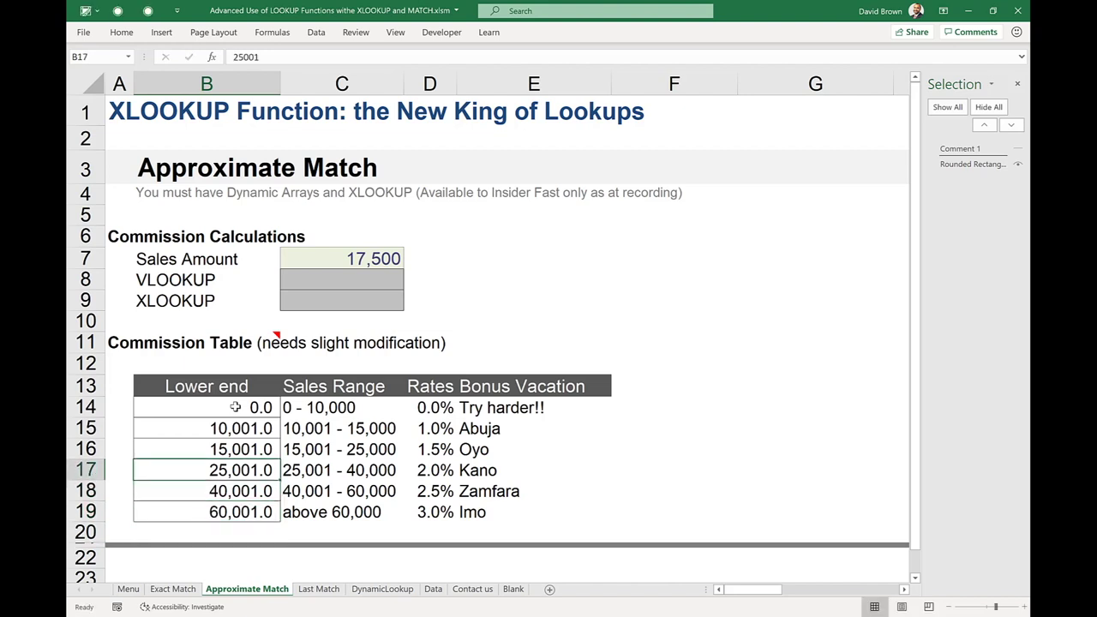
Step: Begin a VLOOKUP formula in C8 with sales amount C7 as lookup value and B14:E19 as table array
click(311, 281)
text(=vlo)
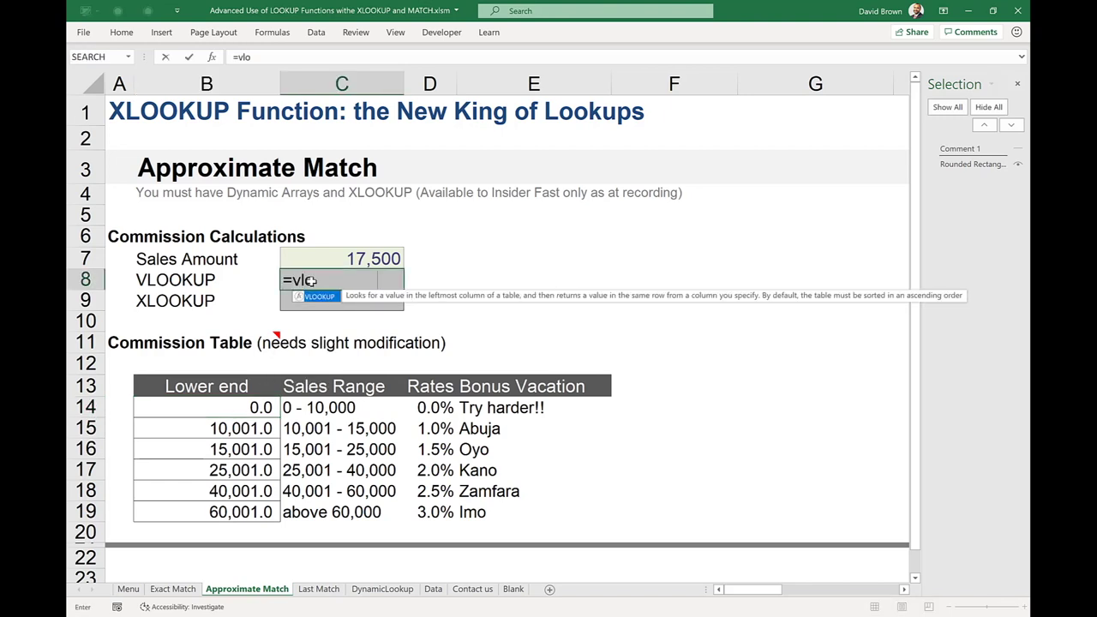
key(Tab)
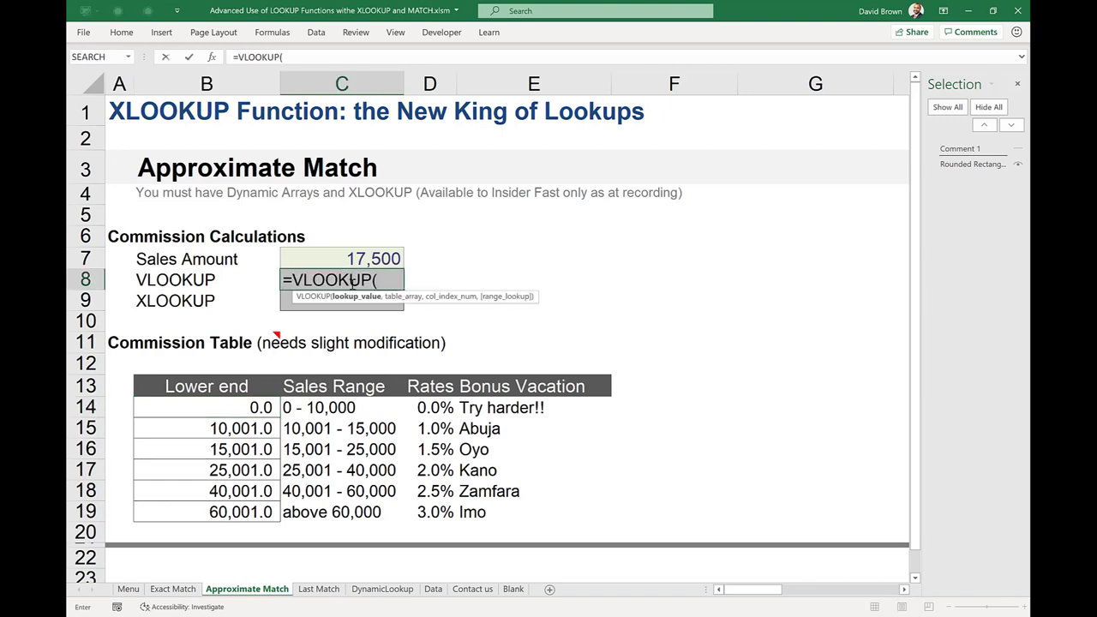
click(330, 258)
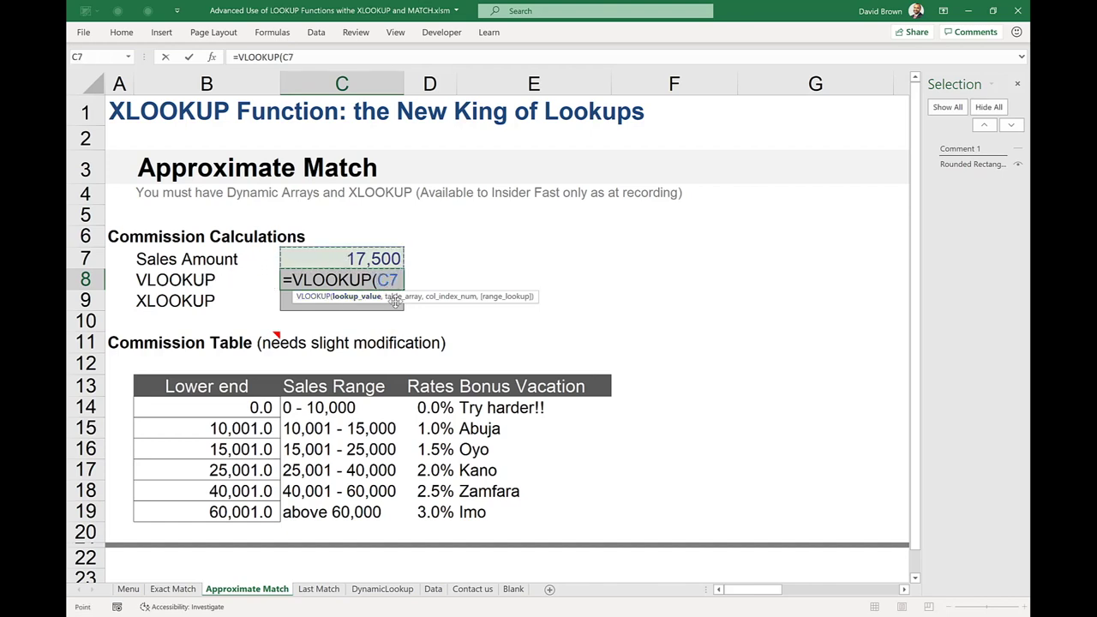
text(,)
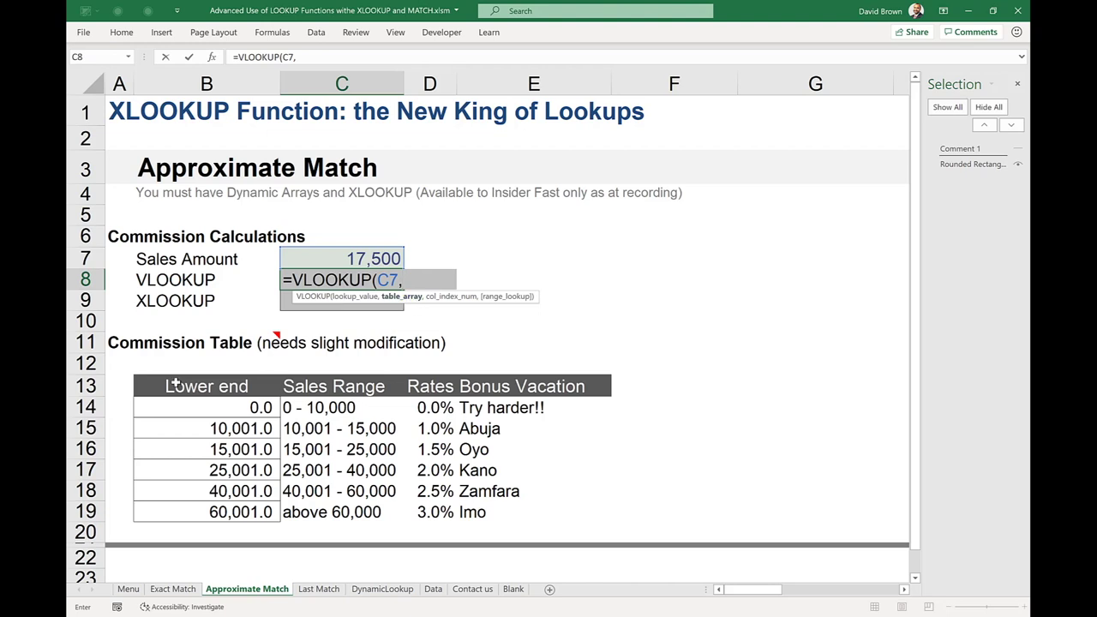
drag(214, 410, 398, 428)
drag(460, 469, 600, 513)
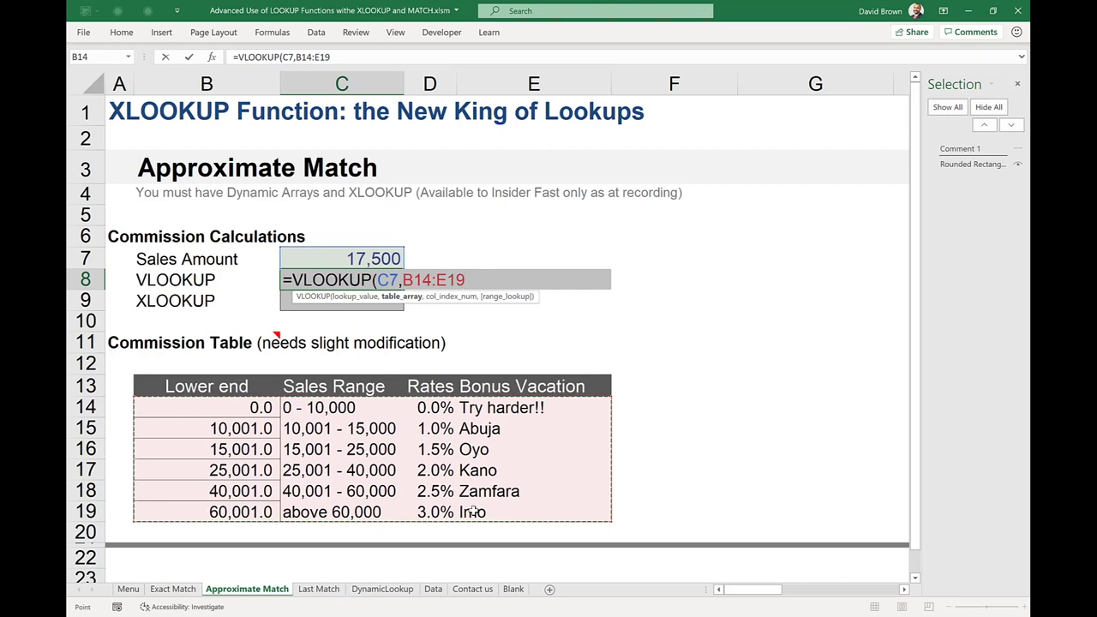
text(,)
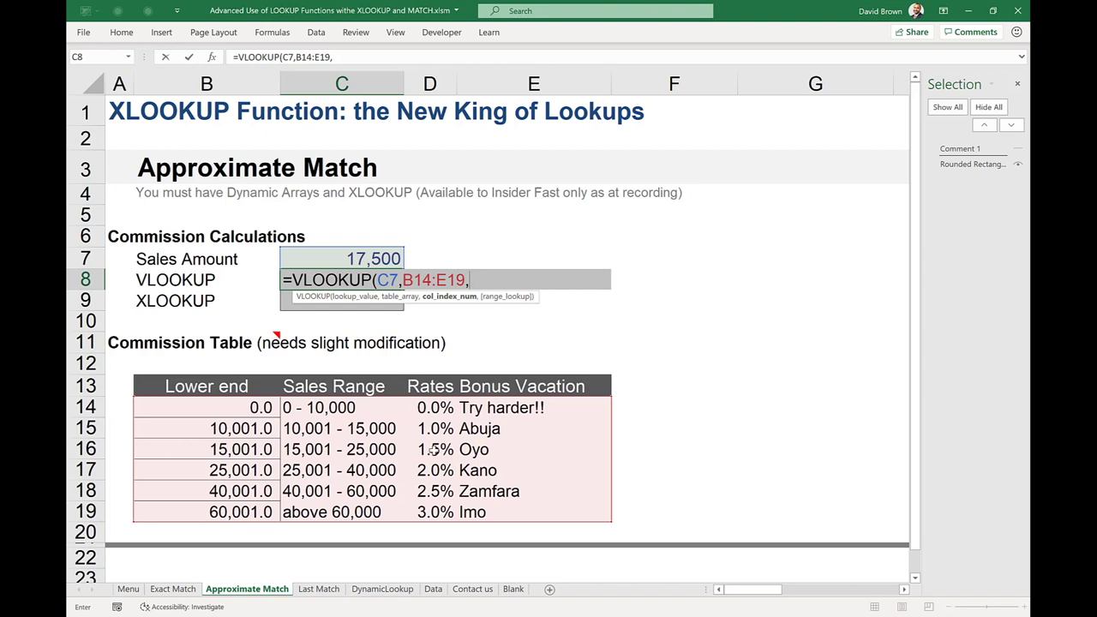
Step: Complete the C8 VLOOKUP with column index 3, leaving out the range lookup argument
text(3,)
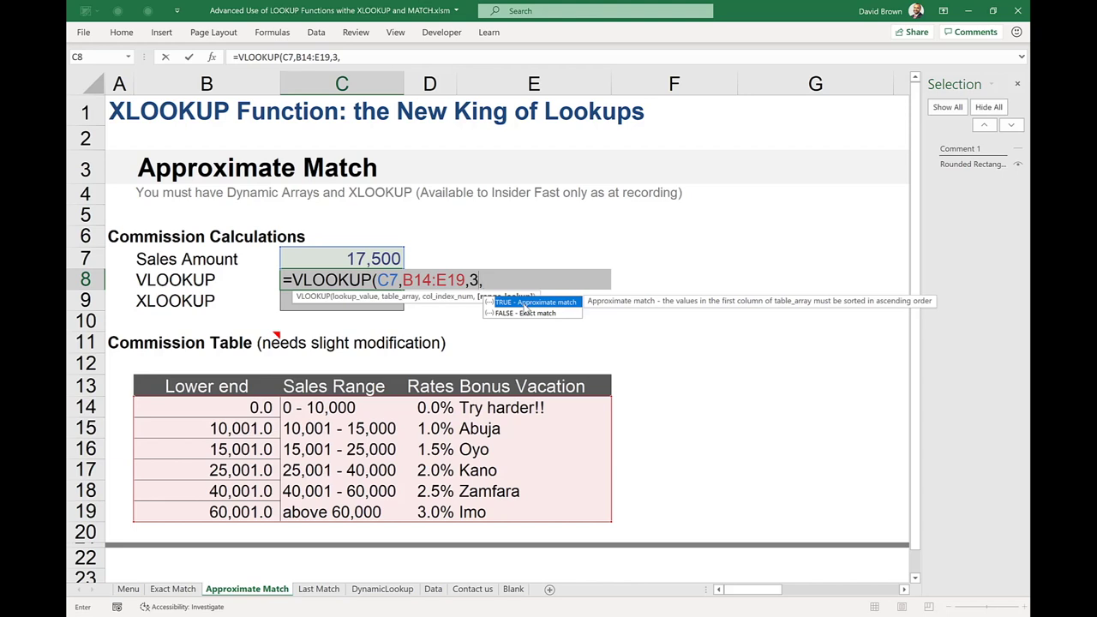
key(BackSpace)
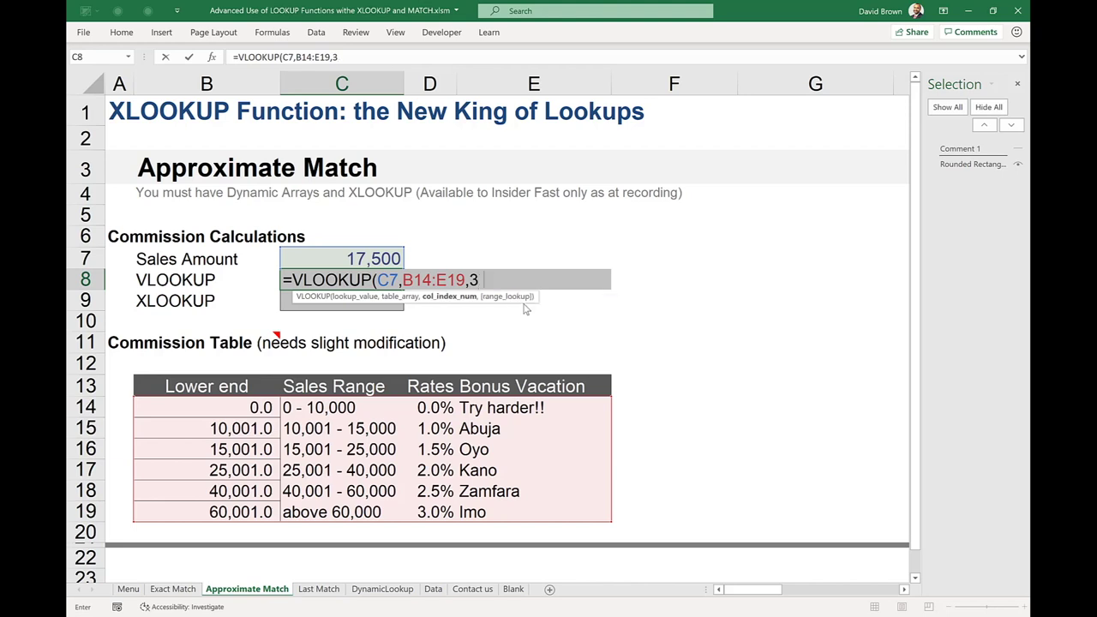
text())
key(Return)
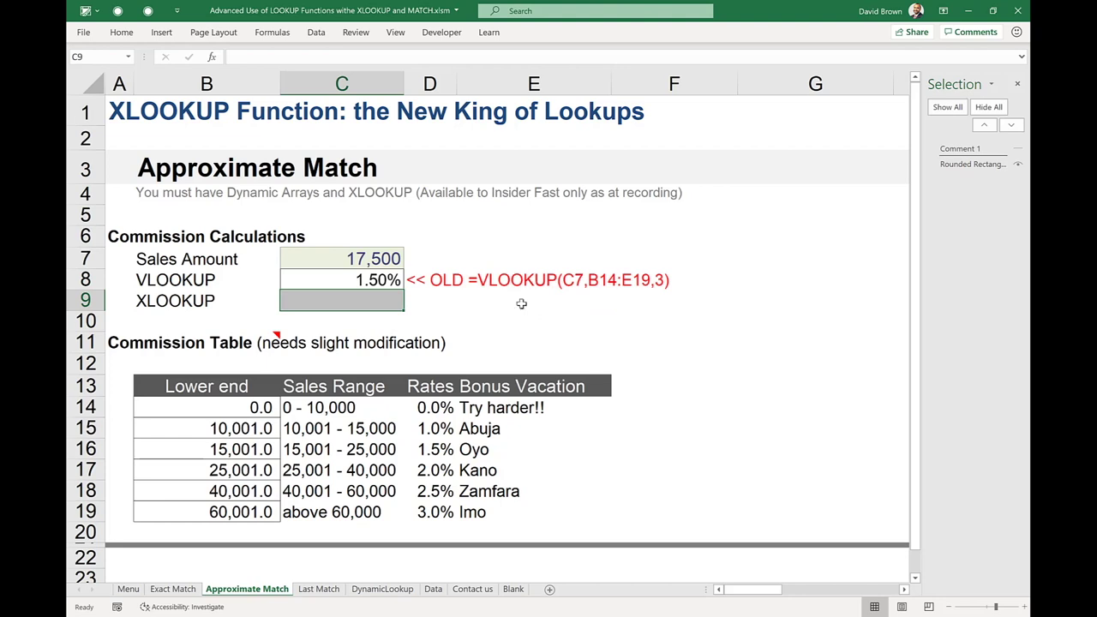
click(358, 280)
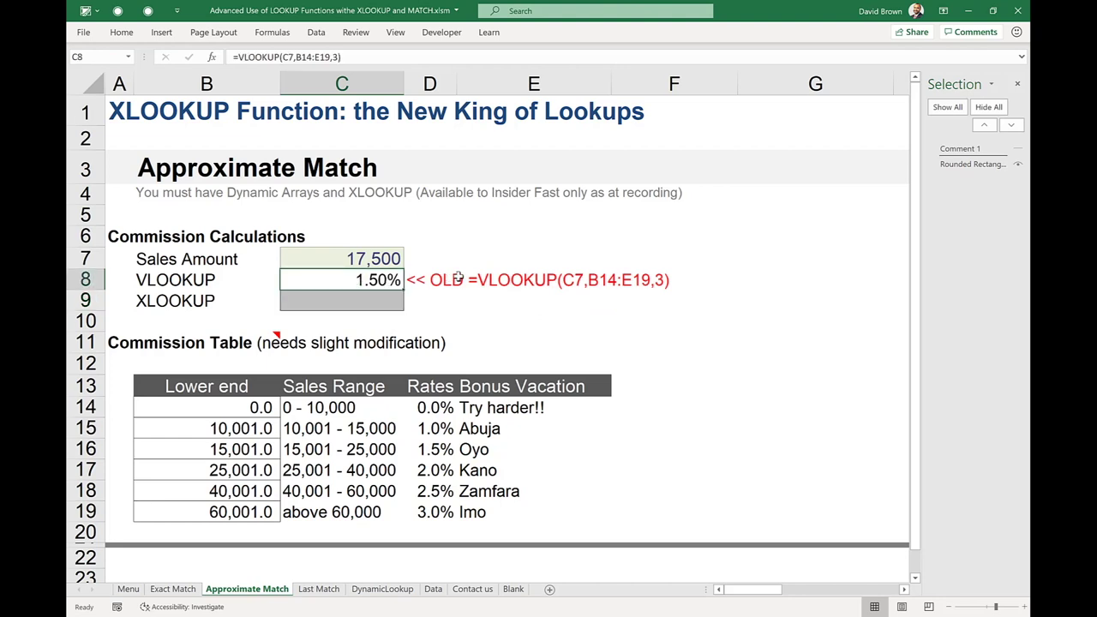
Step: Begin an XLOOKUP formula in C9 with lookup value C7, lookup array B14:B19 and return array D14:D19
click(376, 300)
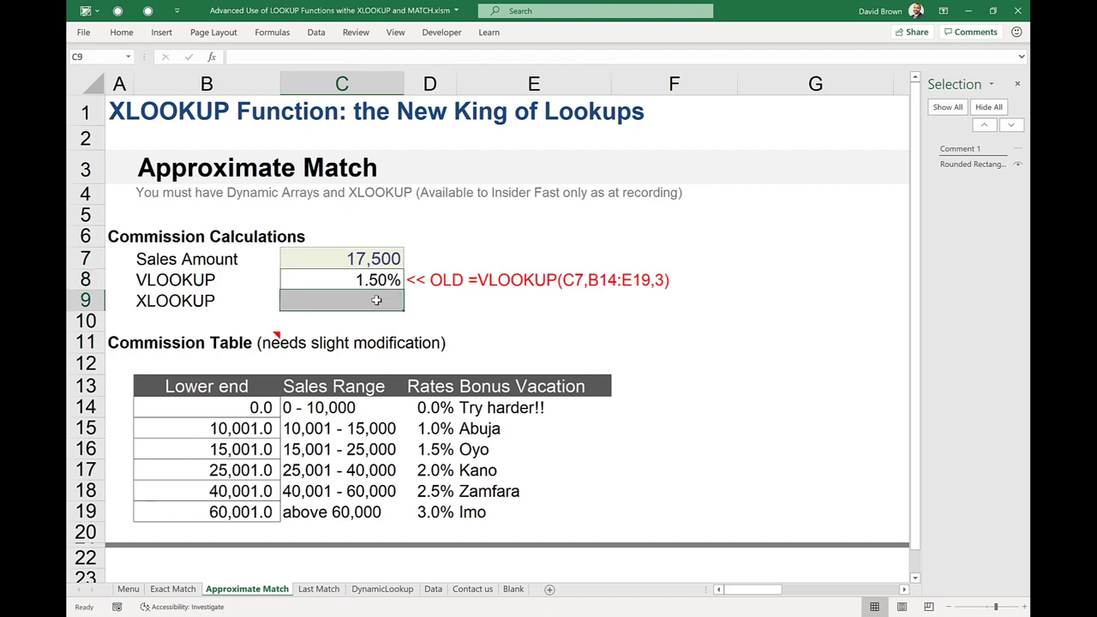
text(xlo)
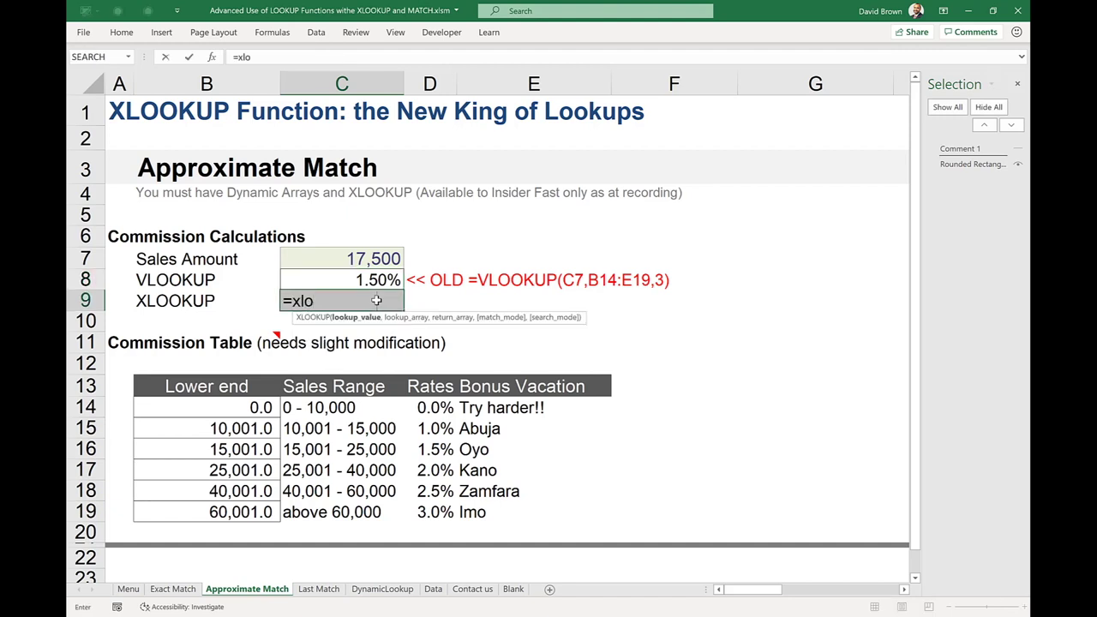
key(Tab)
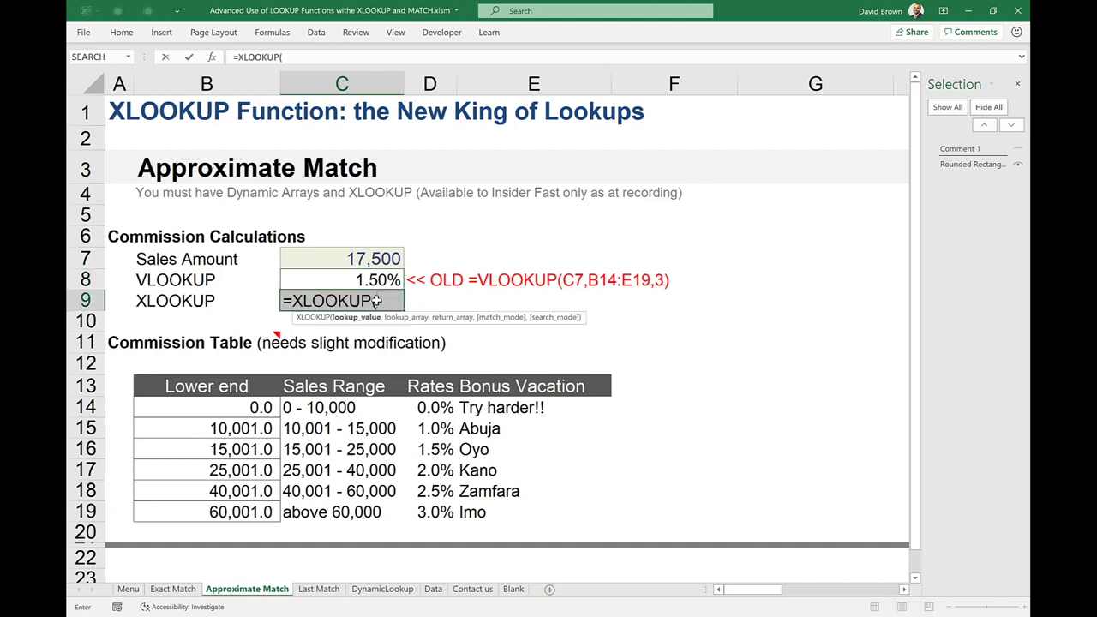
click(350, 259)
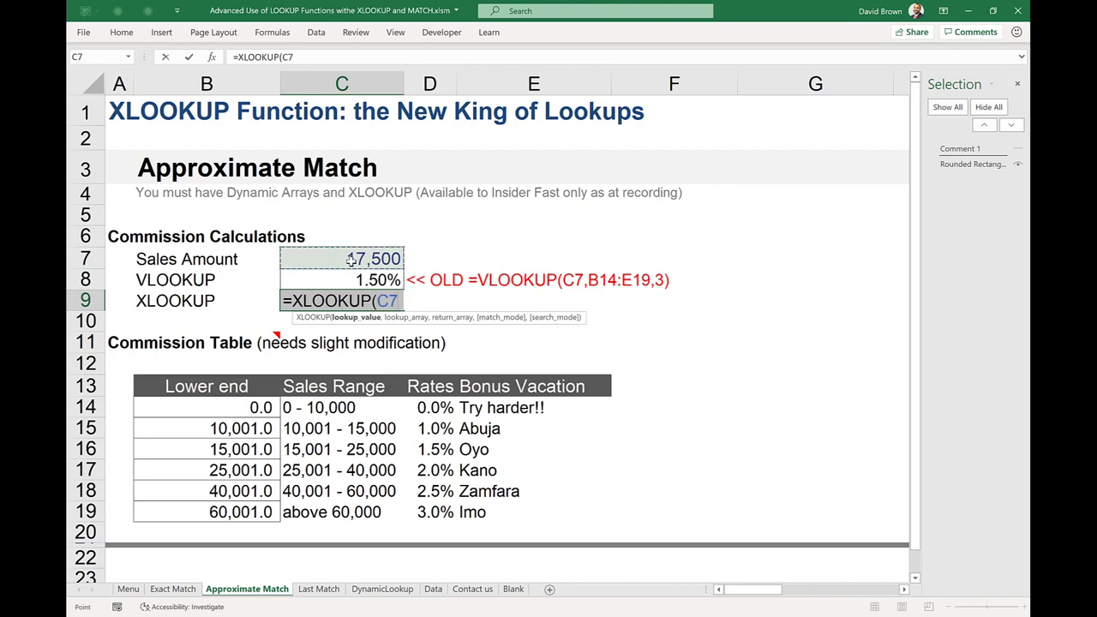
text(,)
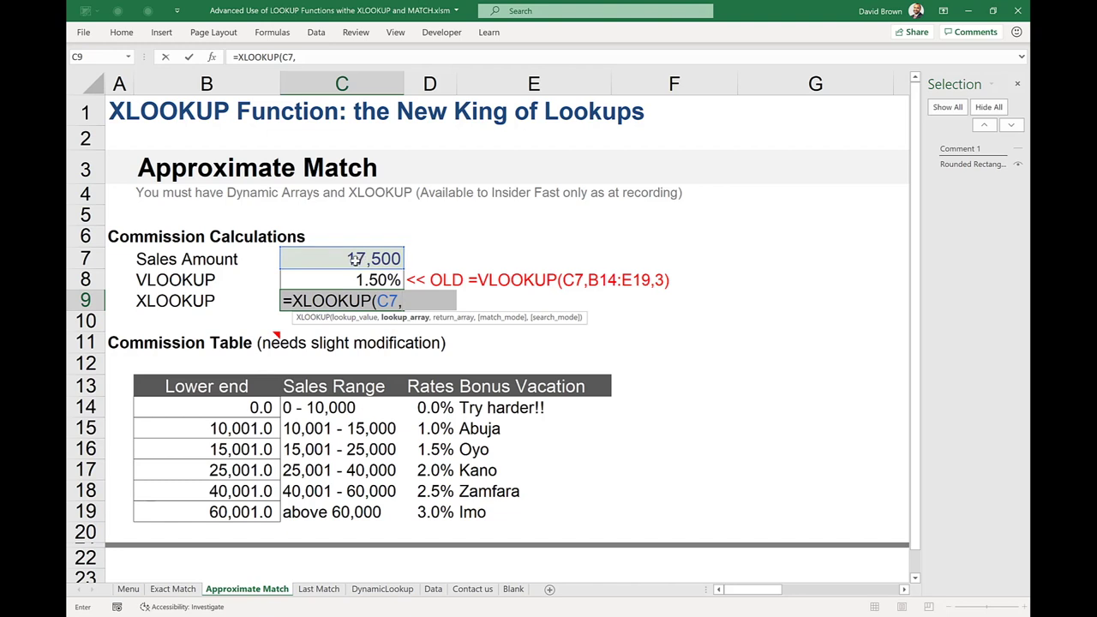
drag(236, 405, 230, 512)
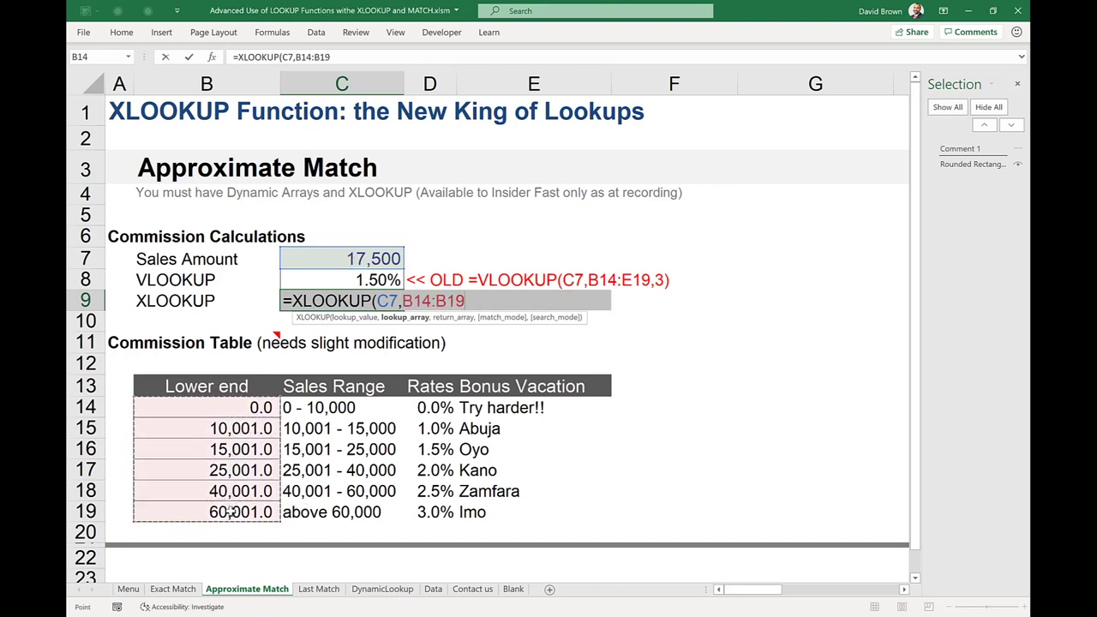
text(,)
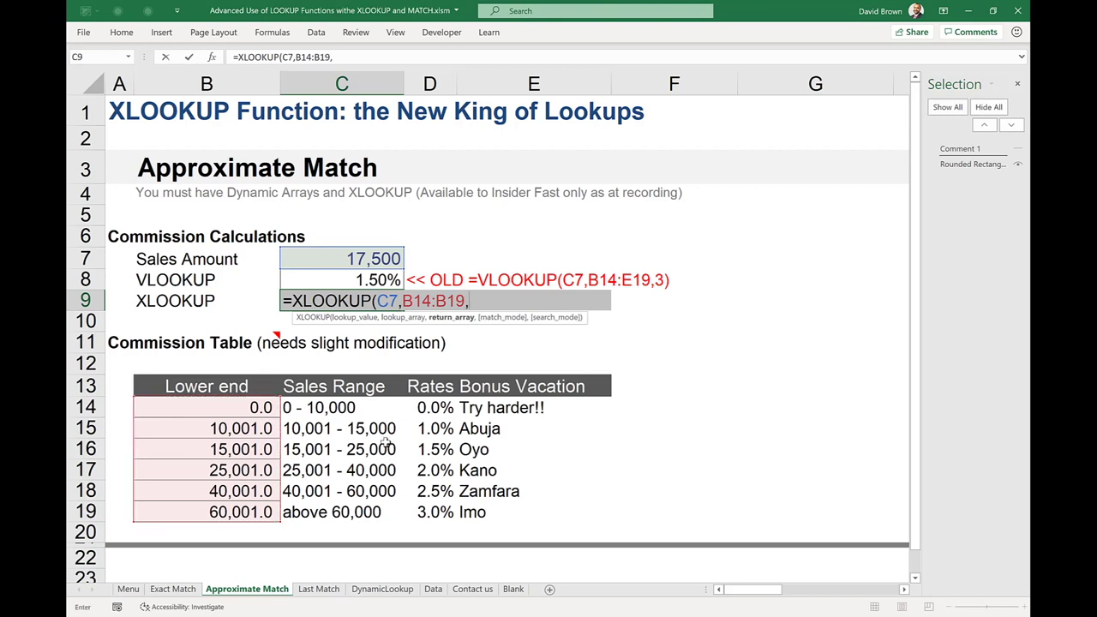
drag(423, 408, 423, 508)
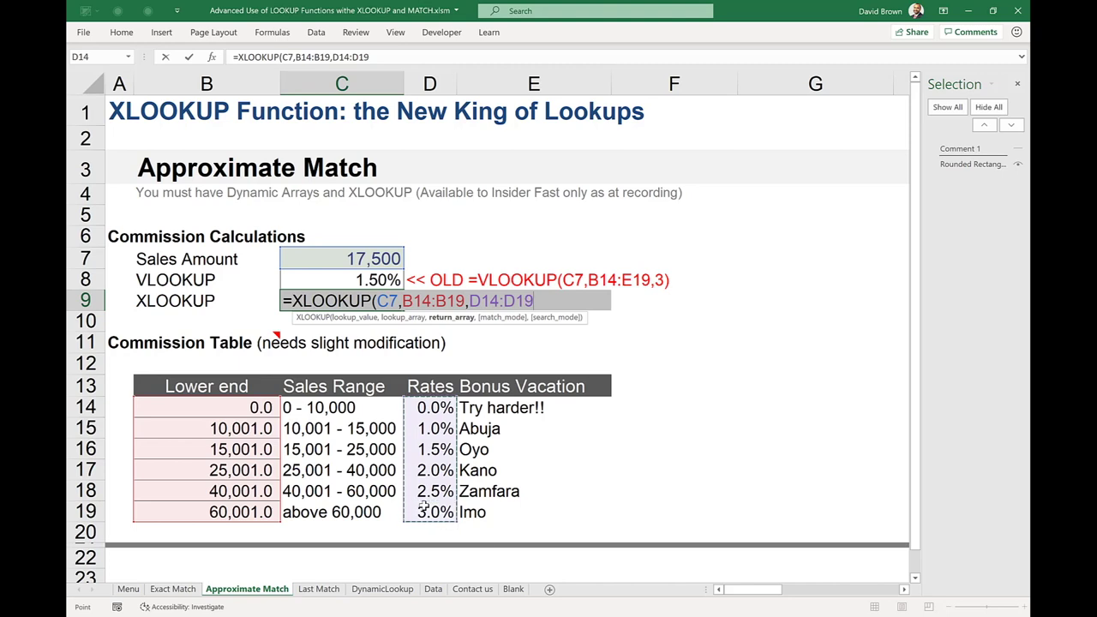
text(,)
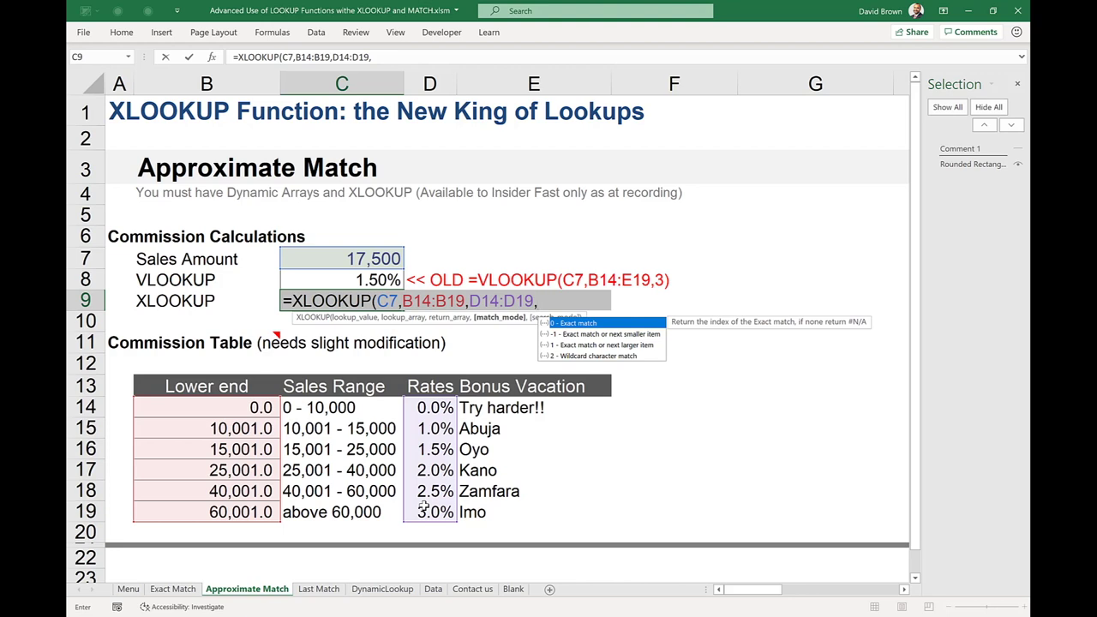
Step: Review the XLOOKUP match mode options from exact match through wildcard character match
key(Down)
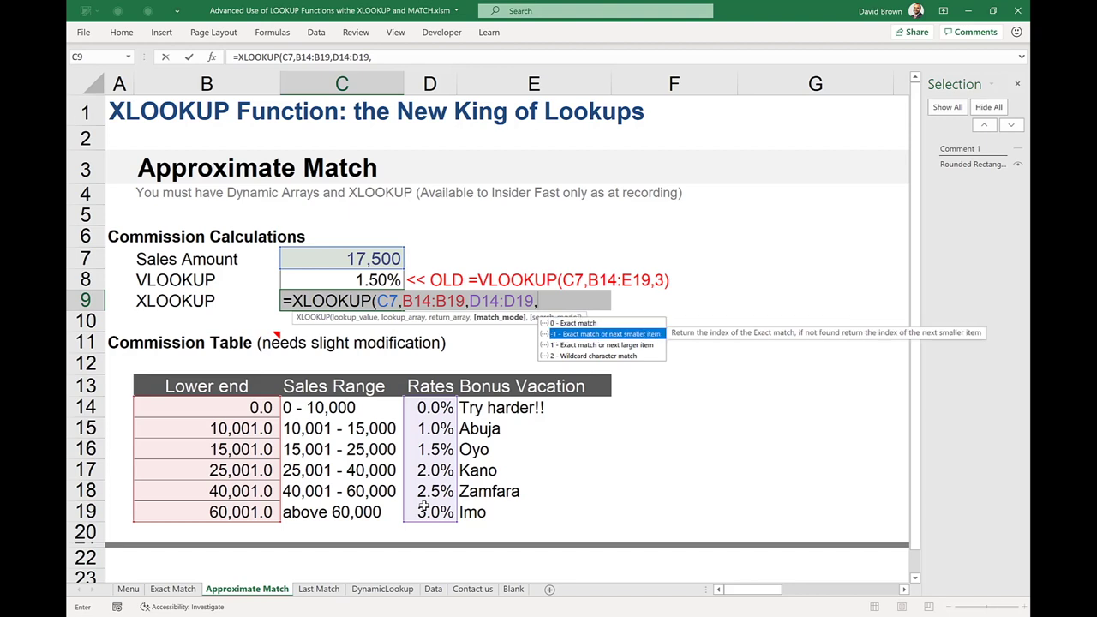
key(Down)
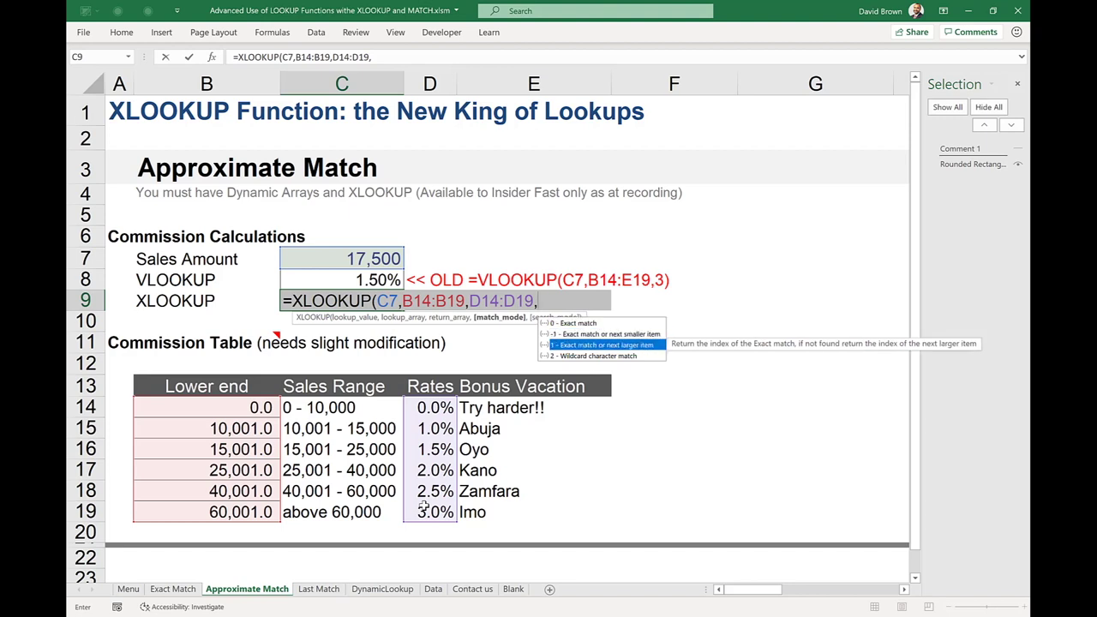
key(Down)
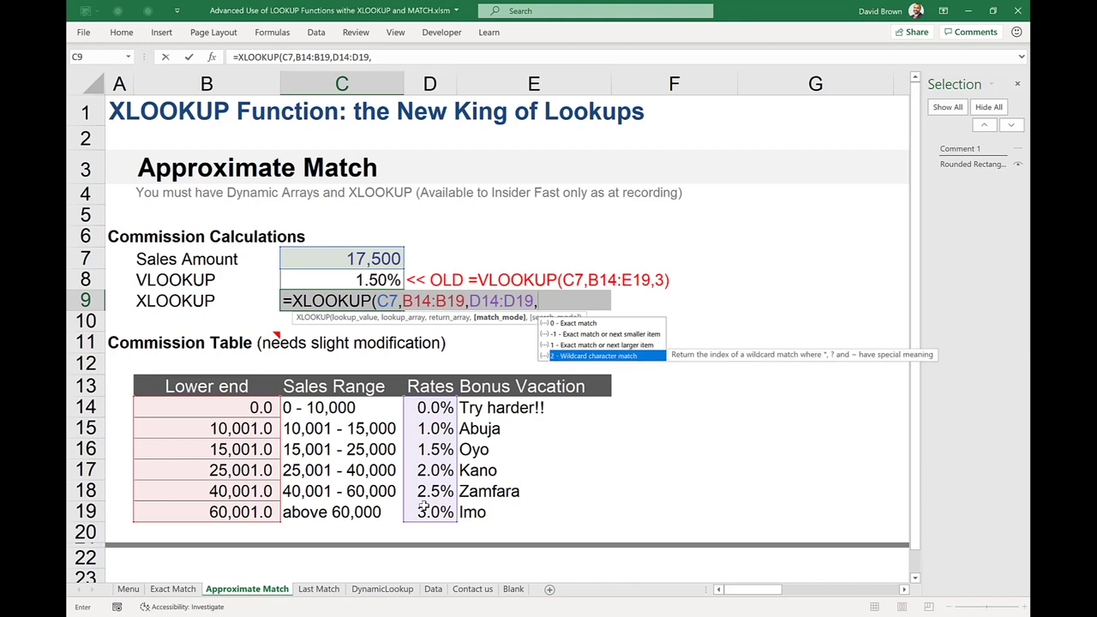
key(Up)
key(Up)
key(Up)
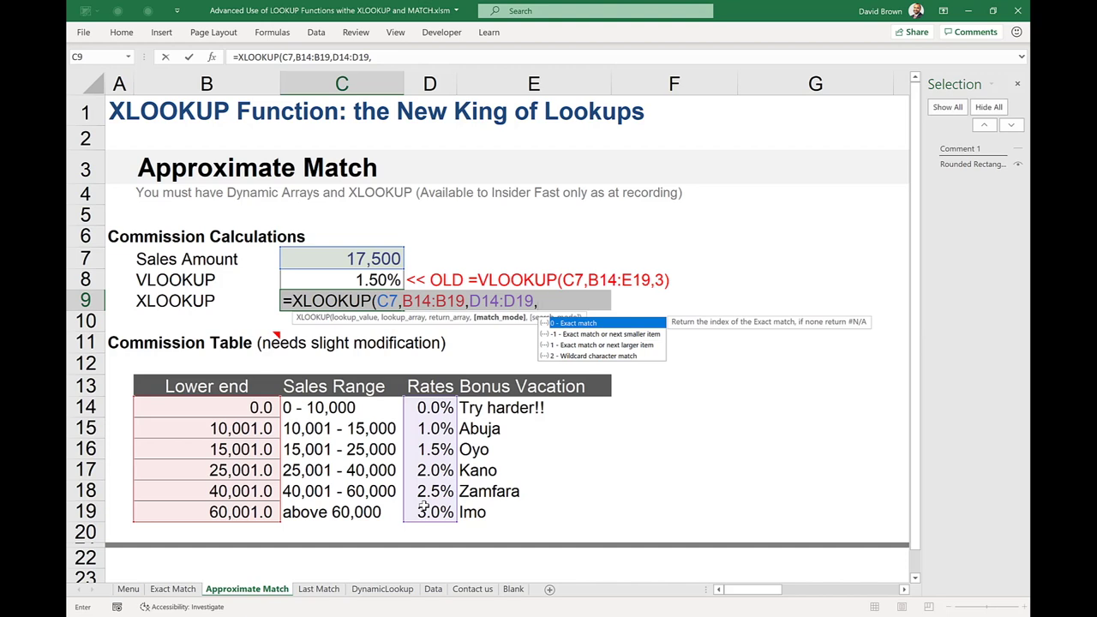
Step: Set the C9 XLOOKUP's match mode to -1, exact match or next smaller item, and finish the formula without a search mode
key(Down)
key(Down)
key(Up)
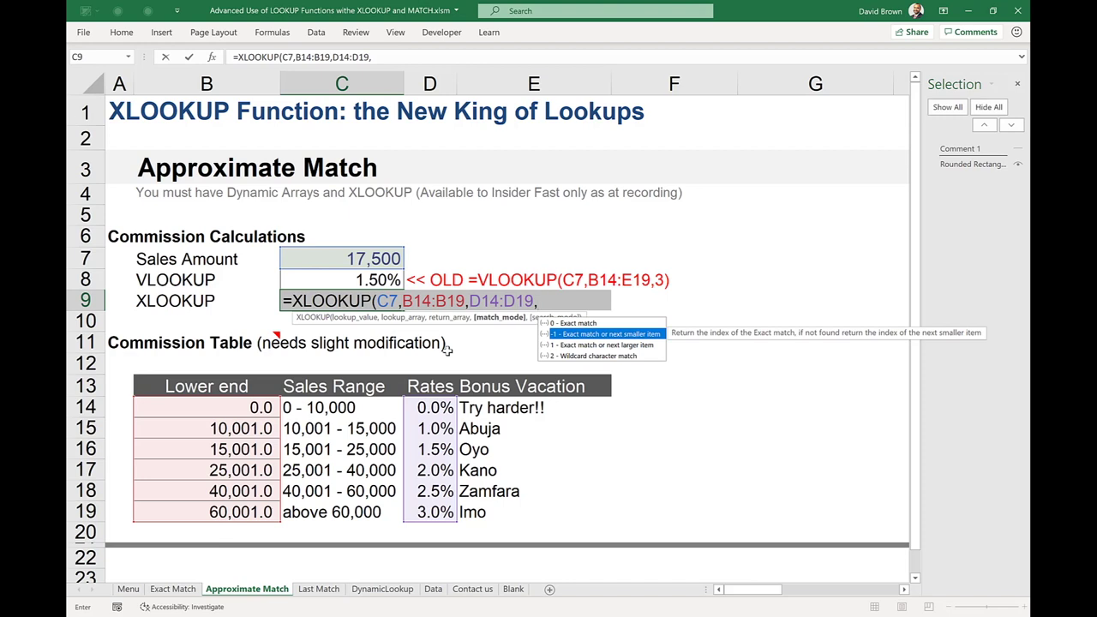
key(Tab)
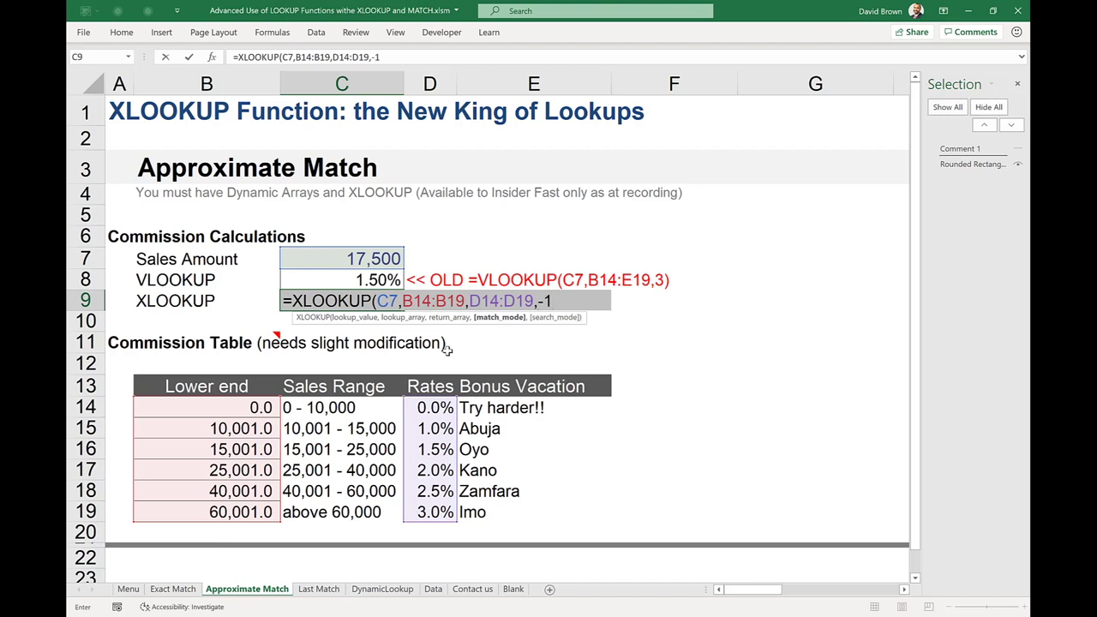
text(,)
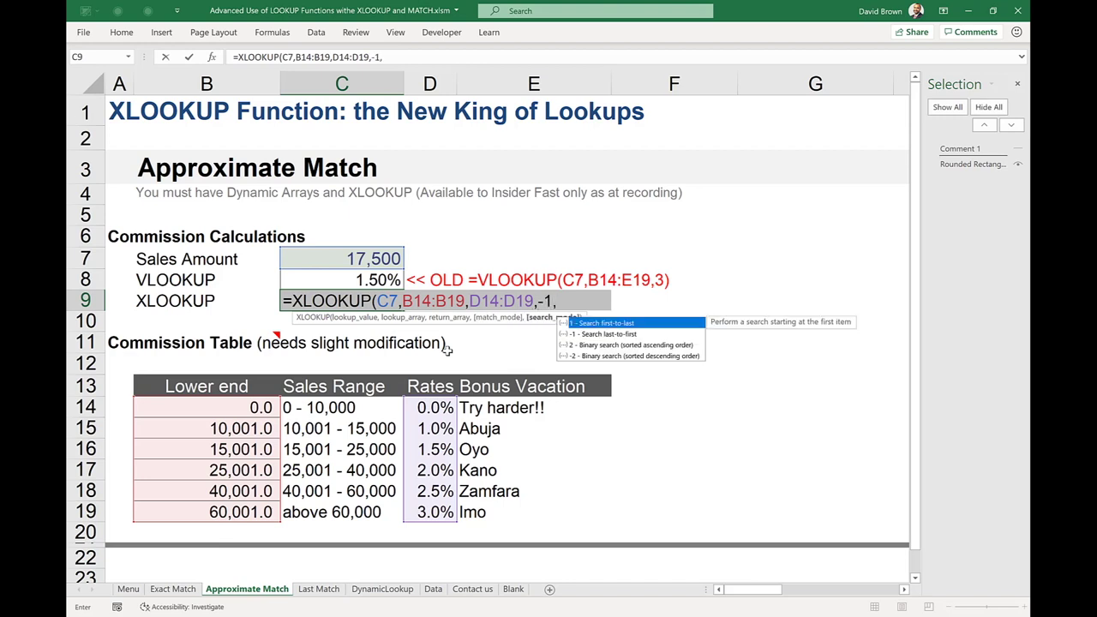
key(BackSpace)
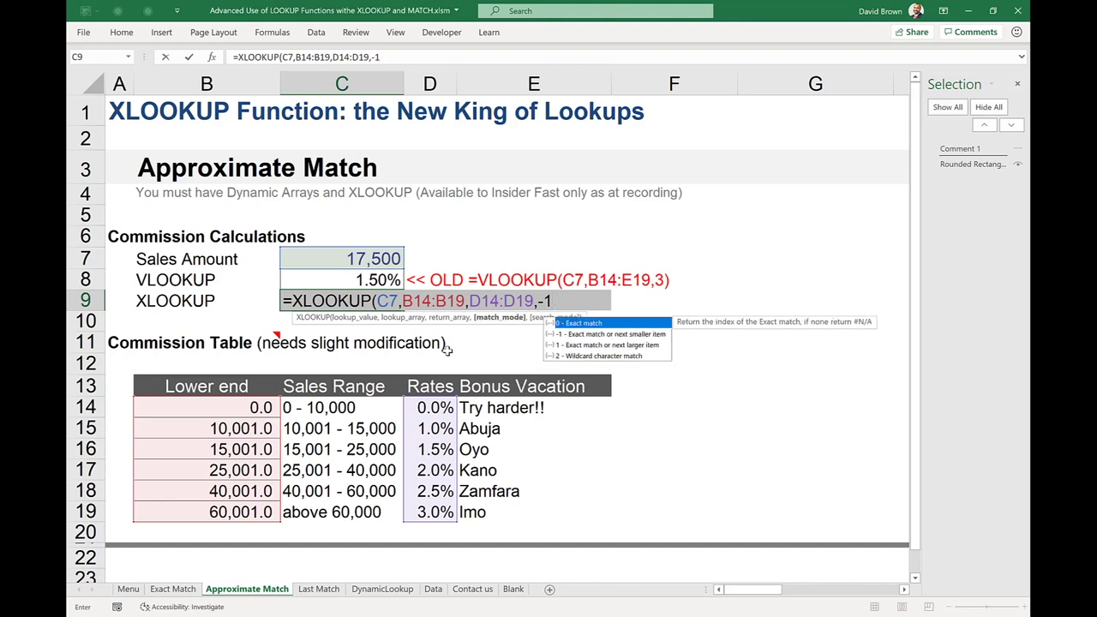
text())
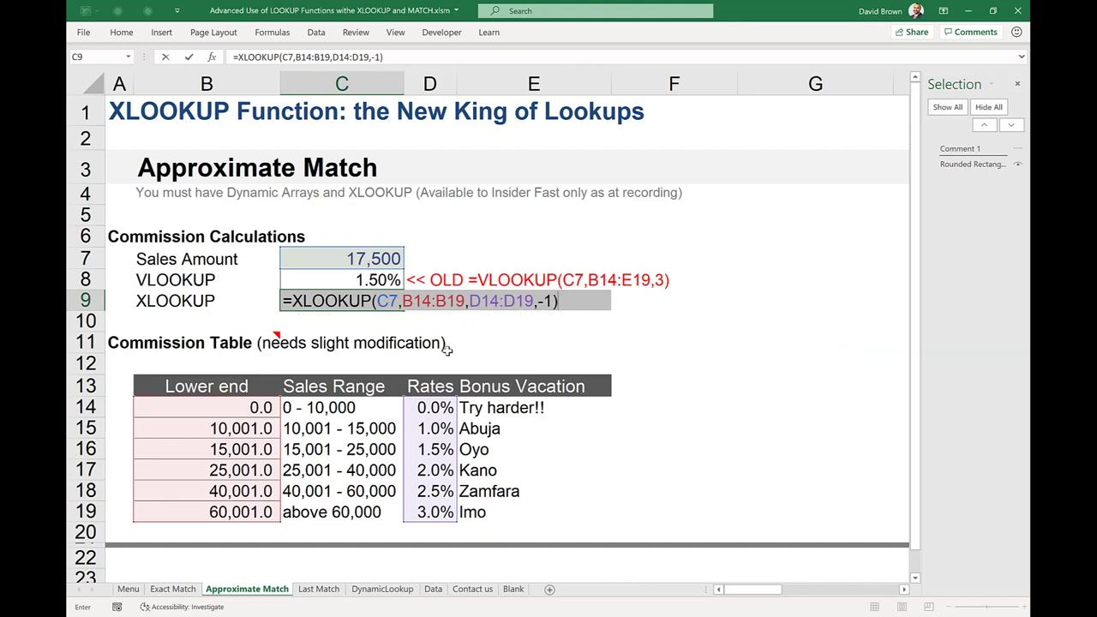
key(Return)
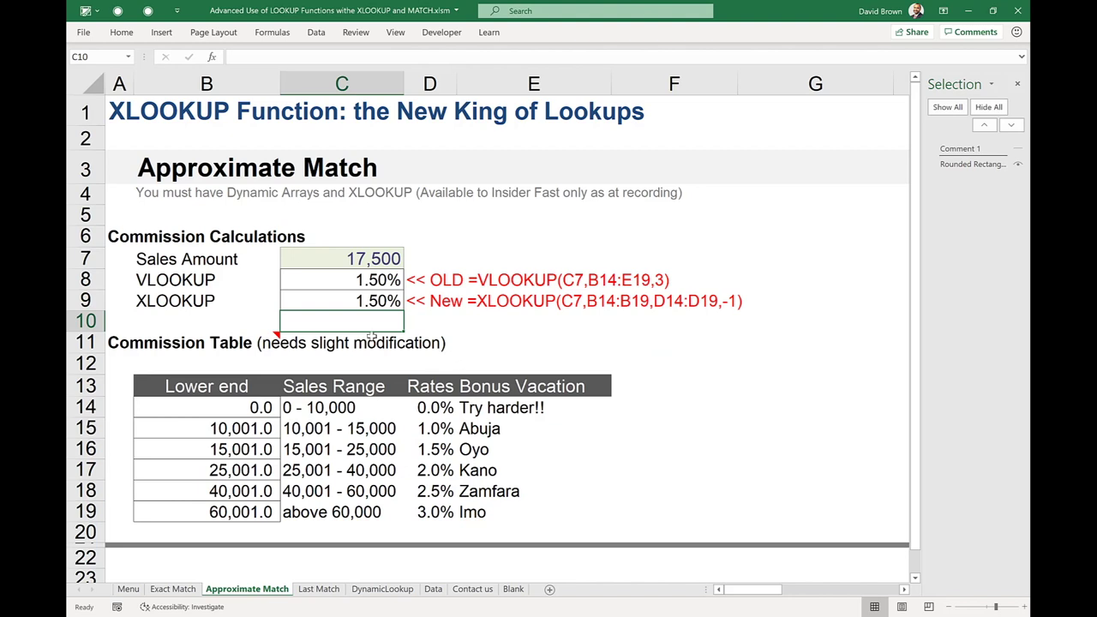
Step: Examine the XLOOKUP formula in C9 and the order of the lower ends in B14:B19
click(354, 304)
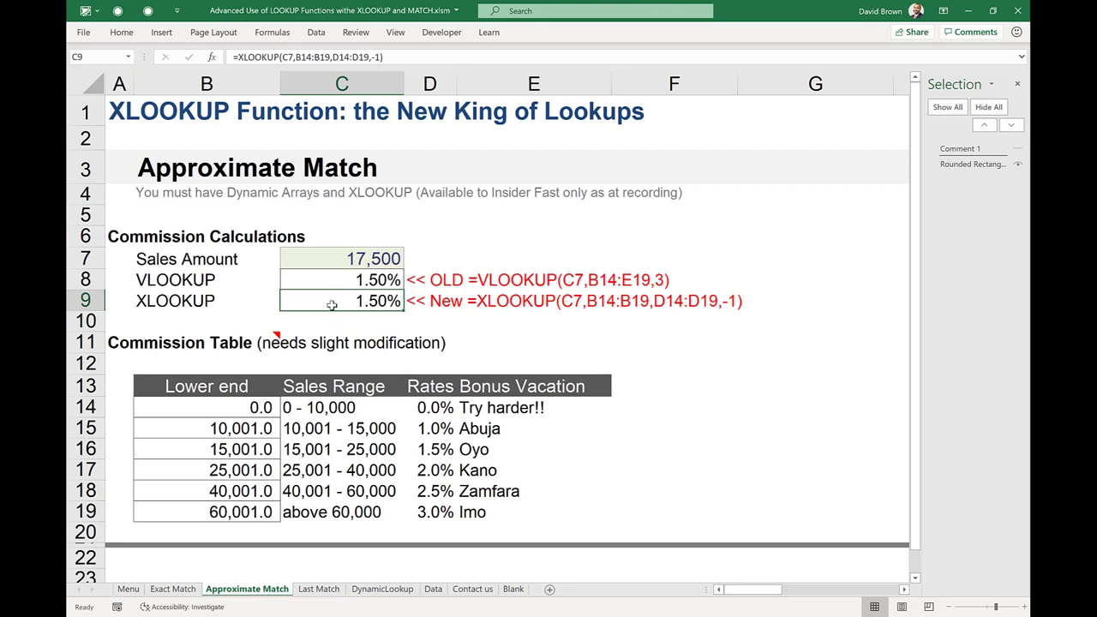
click(224, 413)
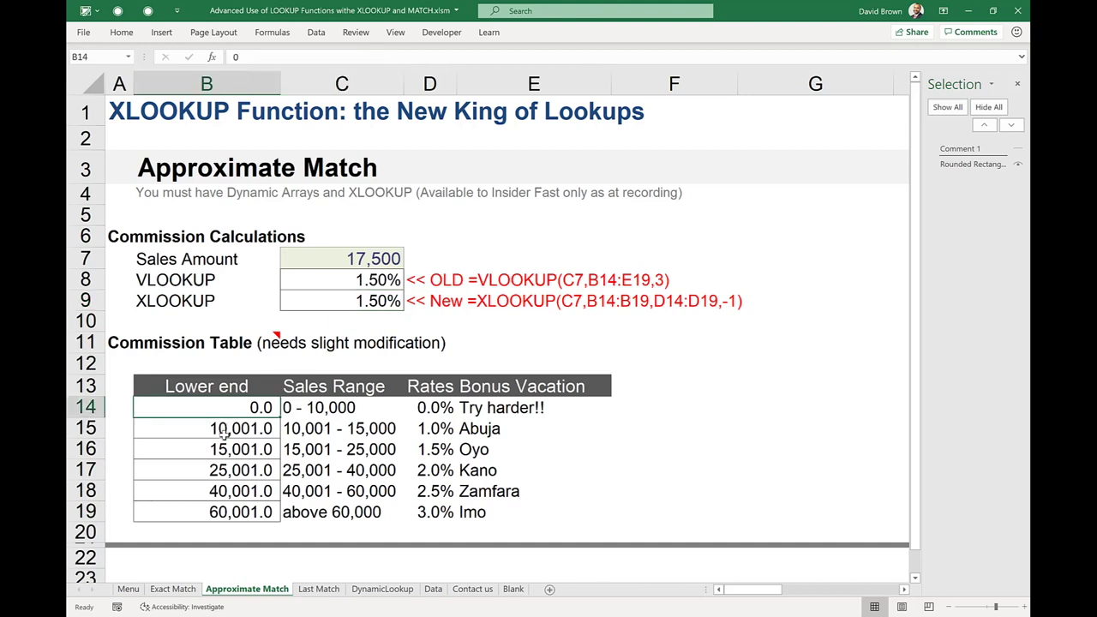
drag(231, 401, 240, 503)
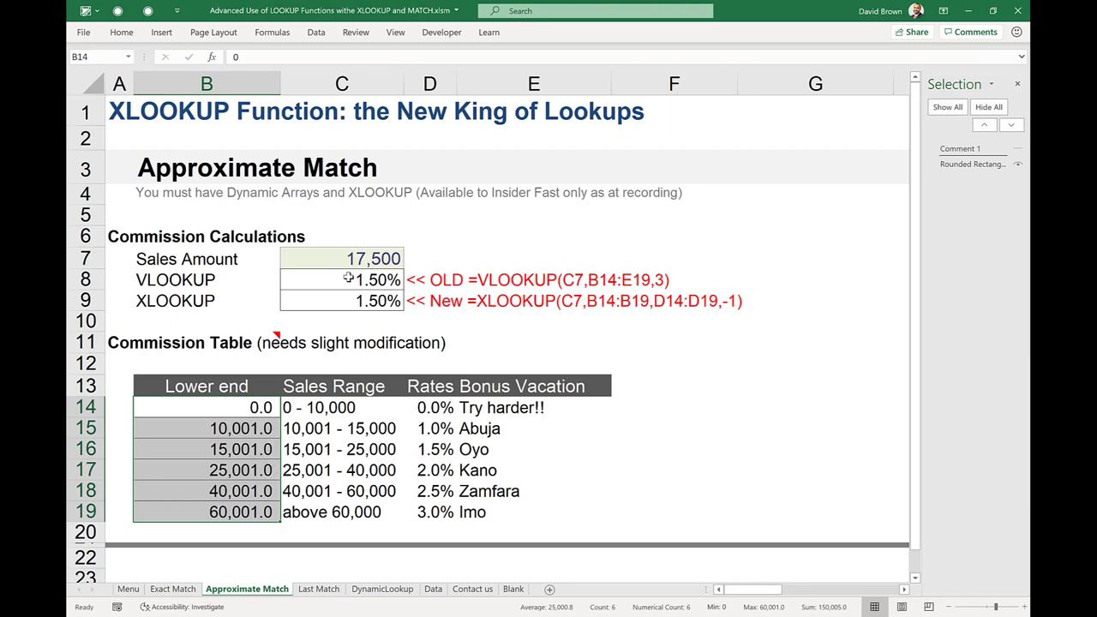
Step: Sort the commission table rows in ascending order by Bonus Vacation
click(480, 410)
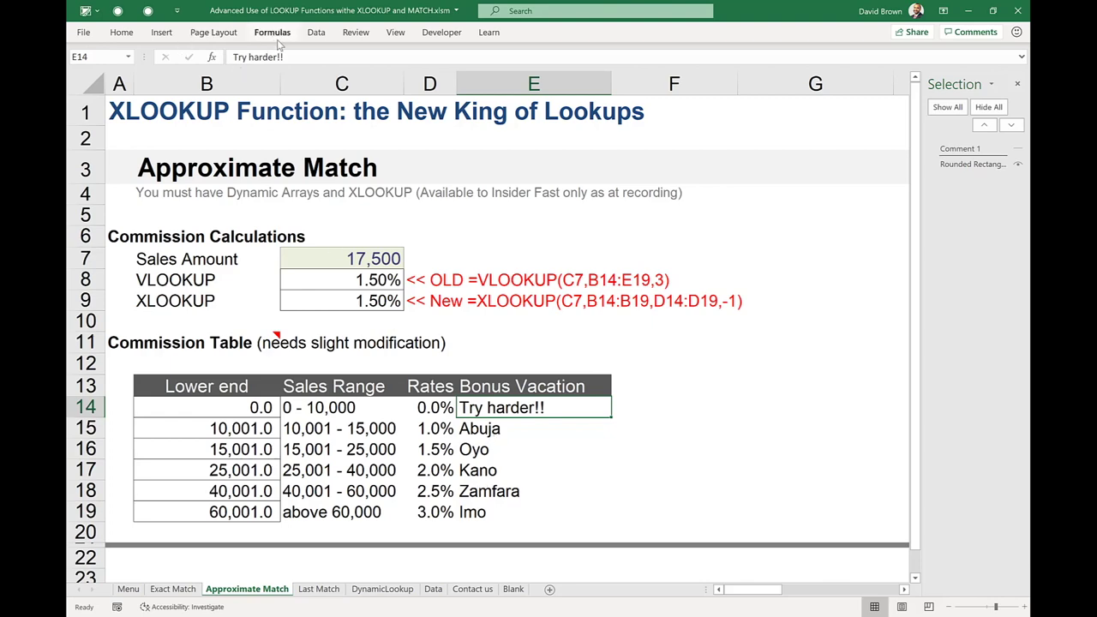
click(316, 35)
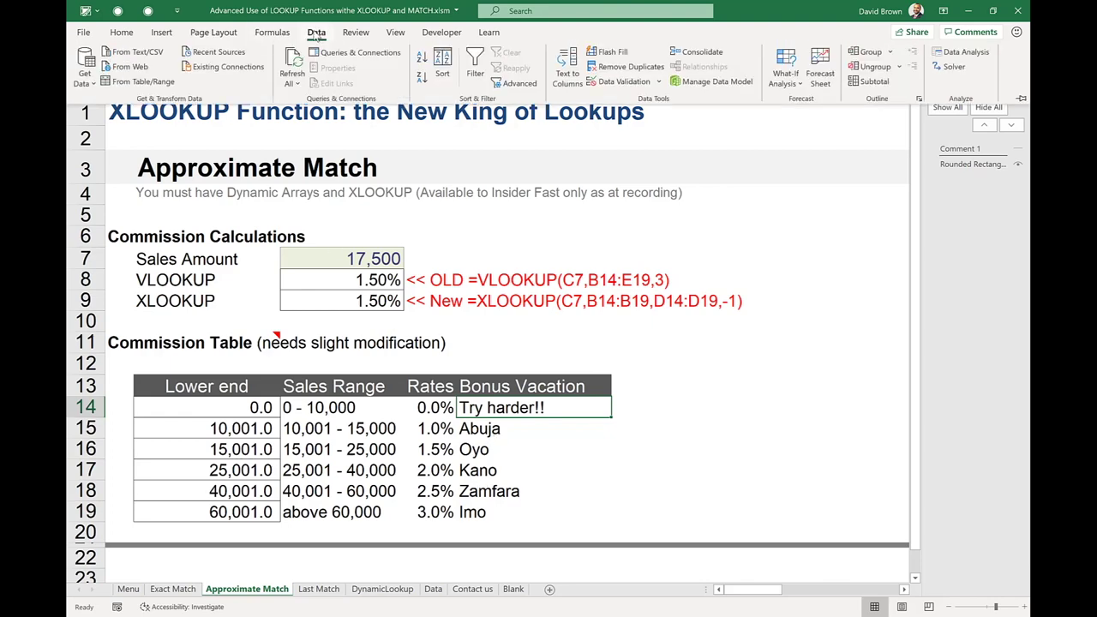
click(420, 64)
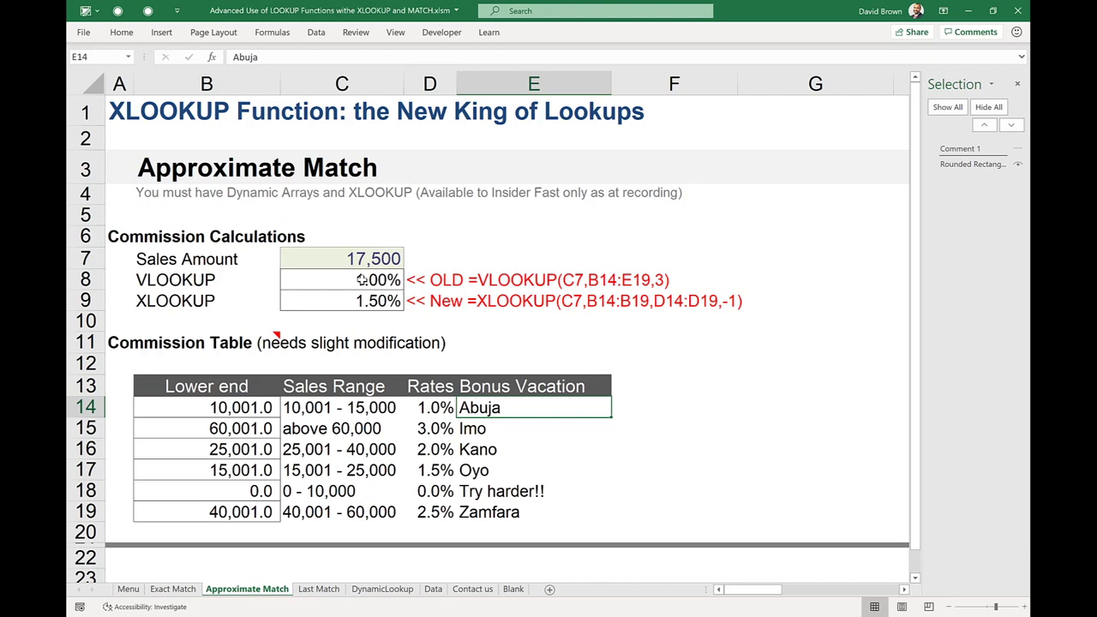
Step: Compare the VLOOKUP and XLOOKUP rates in C8 and C9 against the reordered lower ends in B14:B19
drag(232, 285, 343, 283)
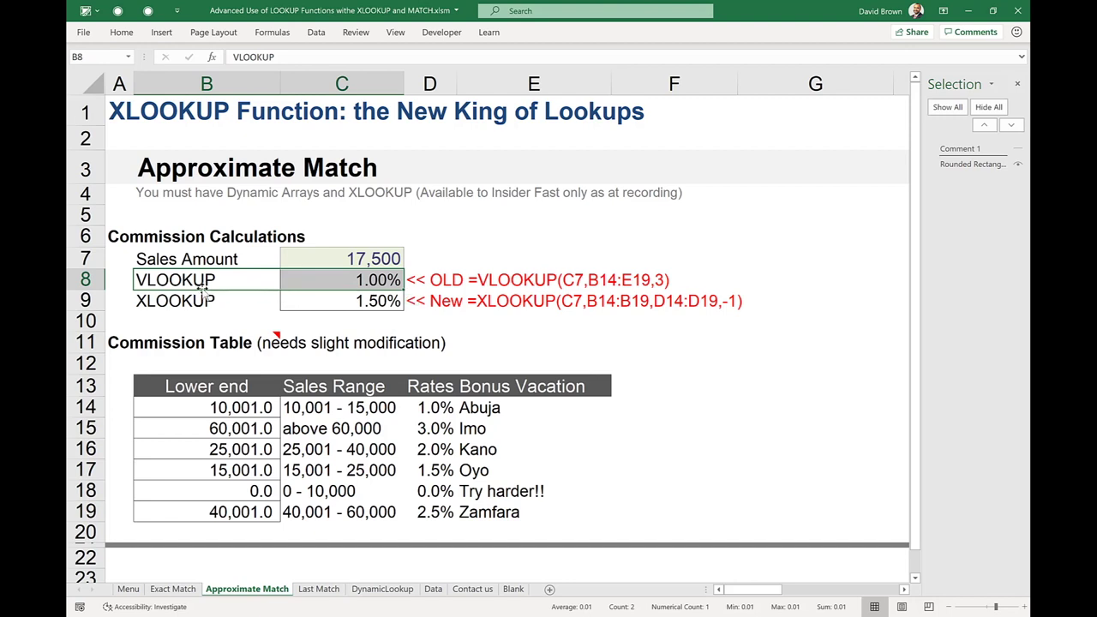
drag(218, 300, 363, 305)
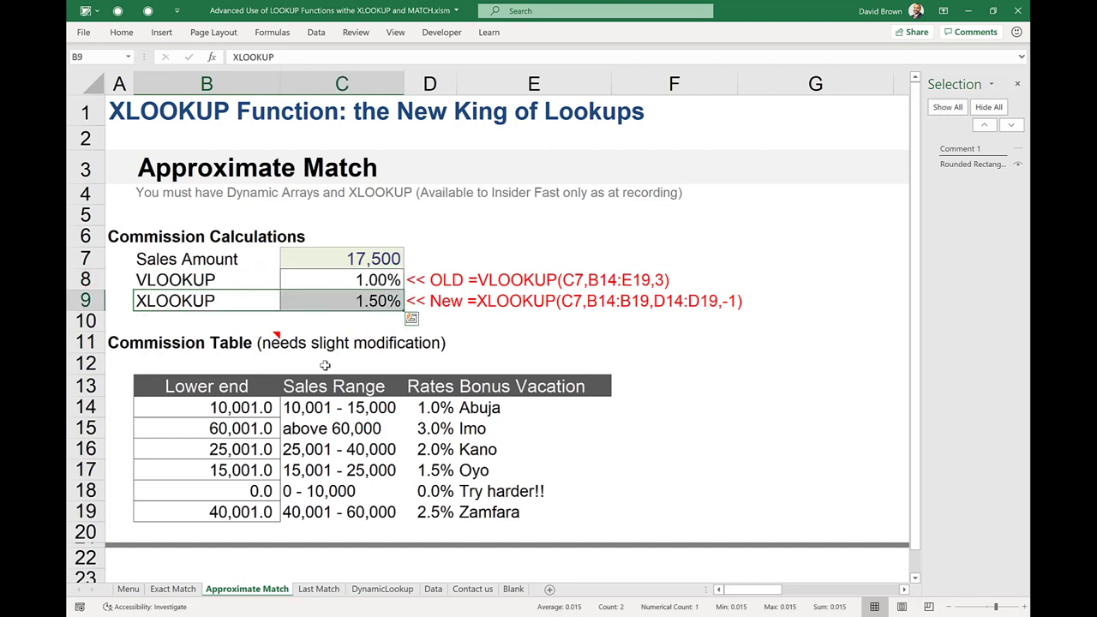
drag(225, 403, 225, 501)
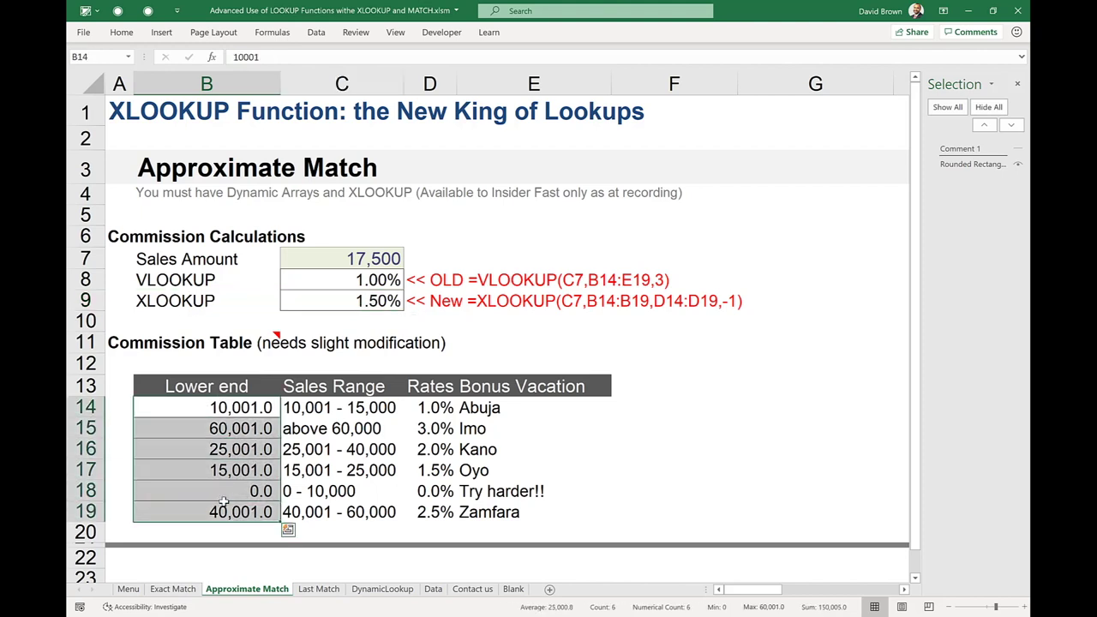
click(355, 307)
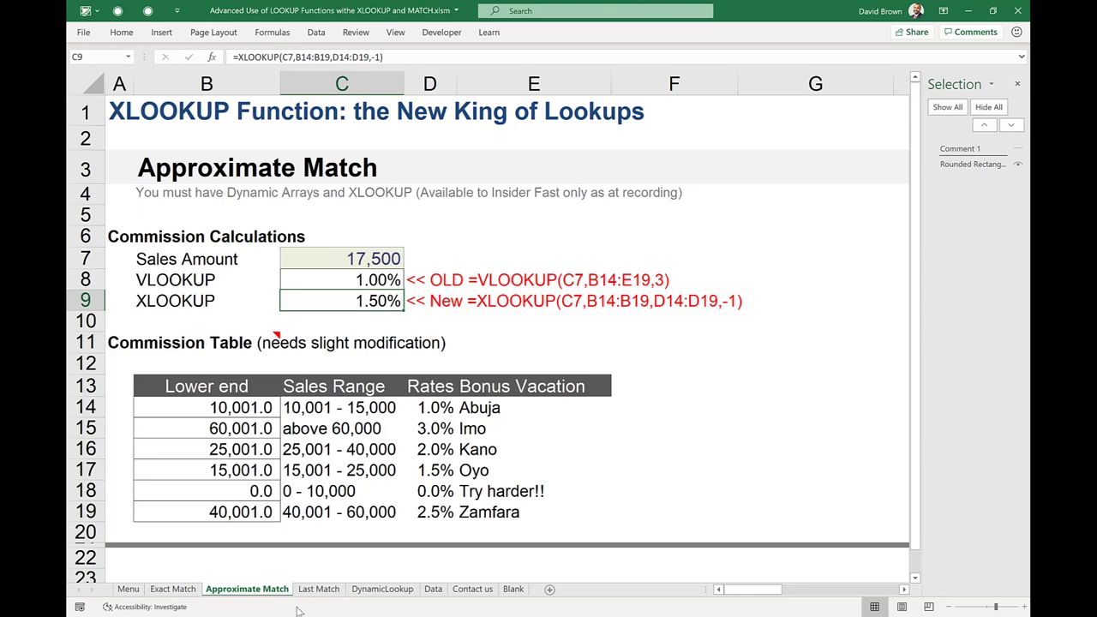
Step: Open the Last Match sheet and examine the January entries in its Month, Products and Sales columns
click(318, 589)
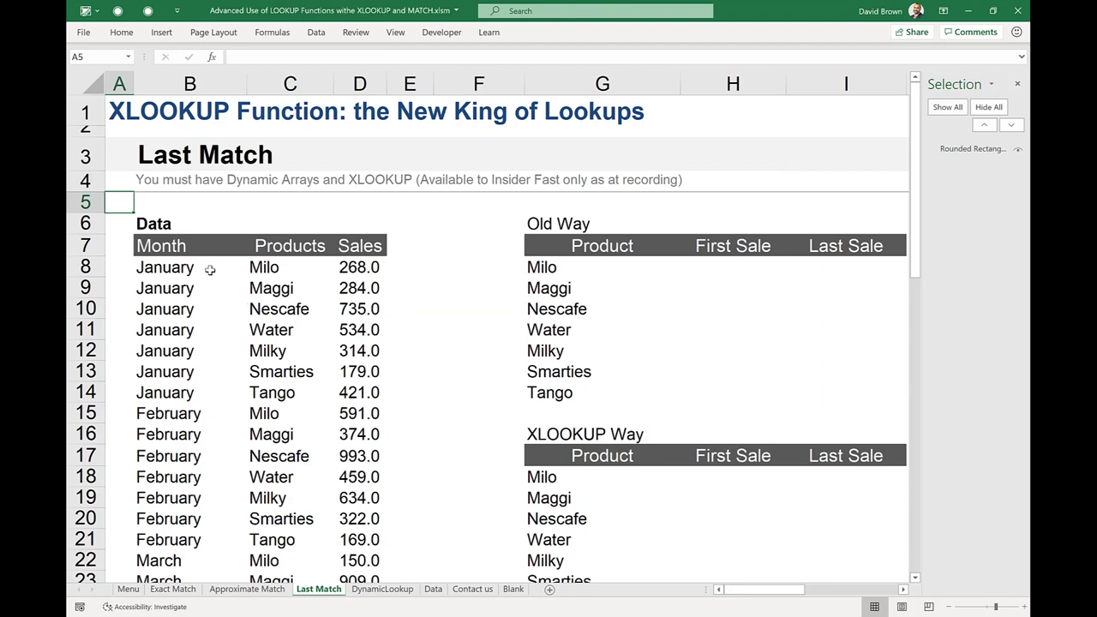
click(176, 268)
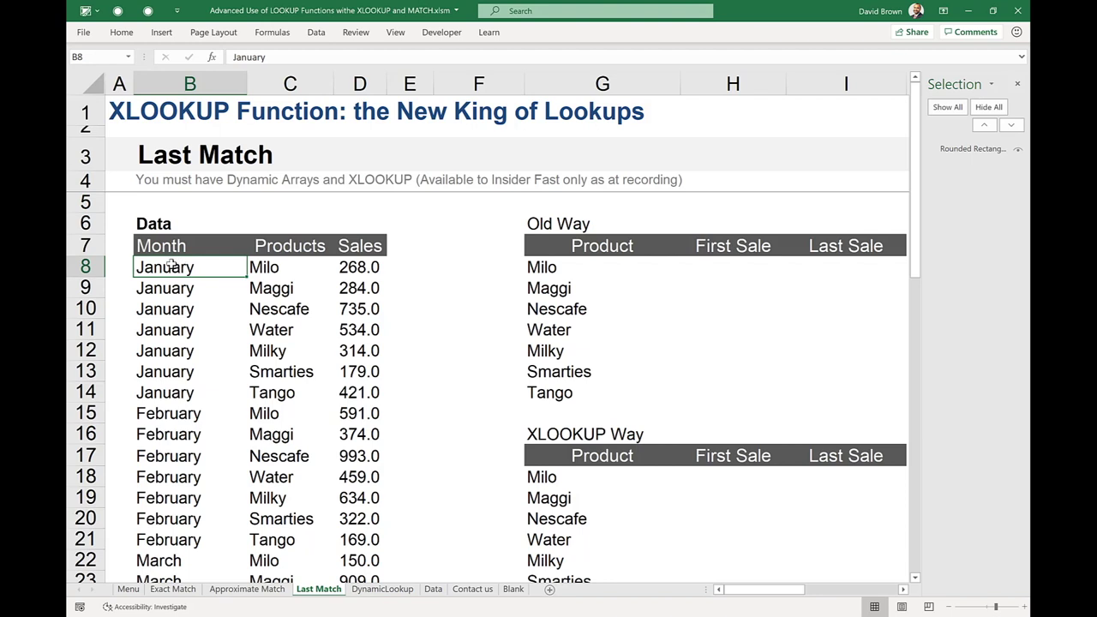
drag(165, 264, 162, 387)
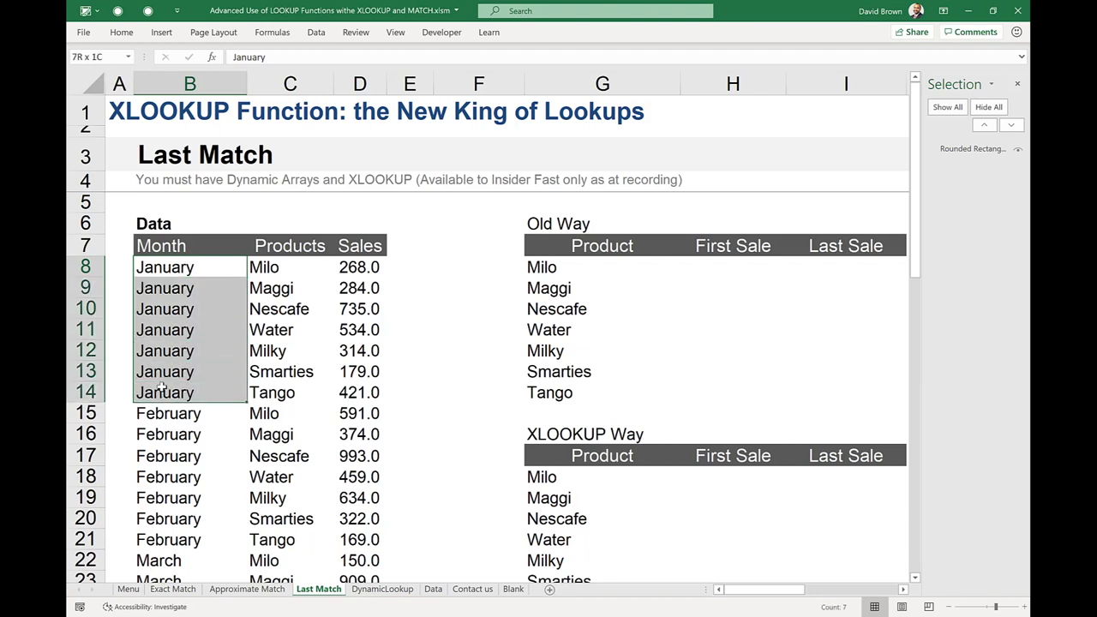
drag(263, 270, 279, 368)
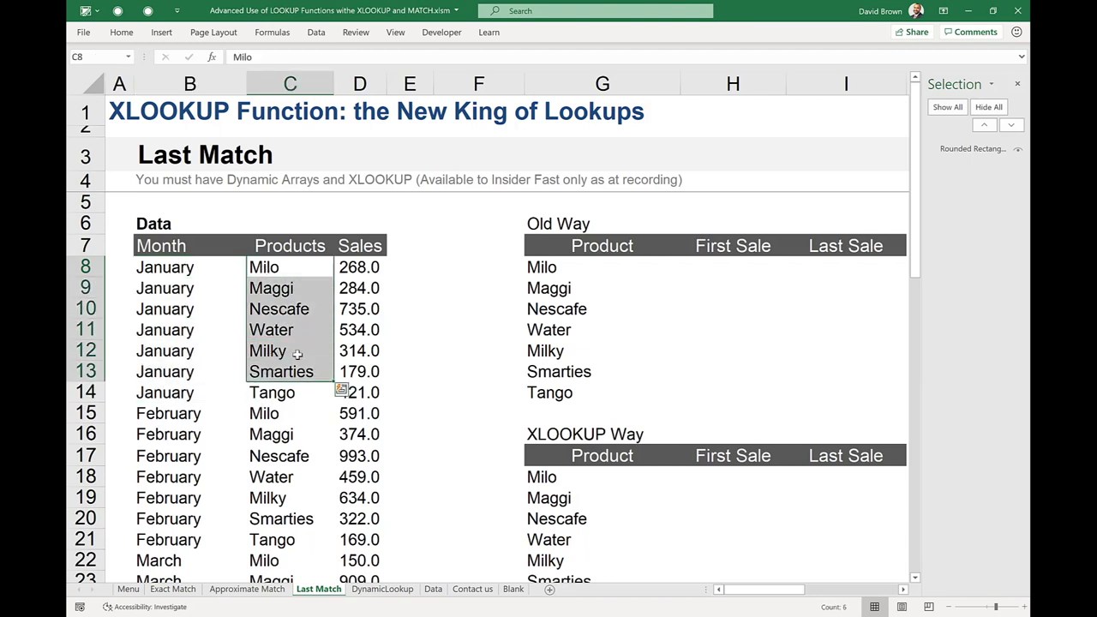
click(347, 267)
drag(354, 288, 358, 373)
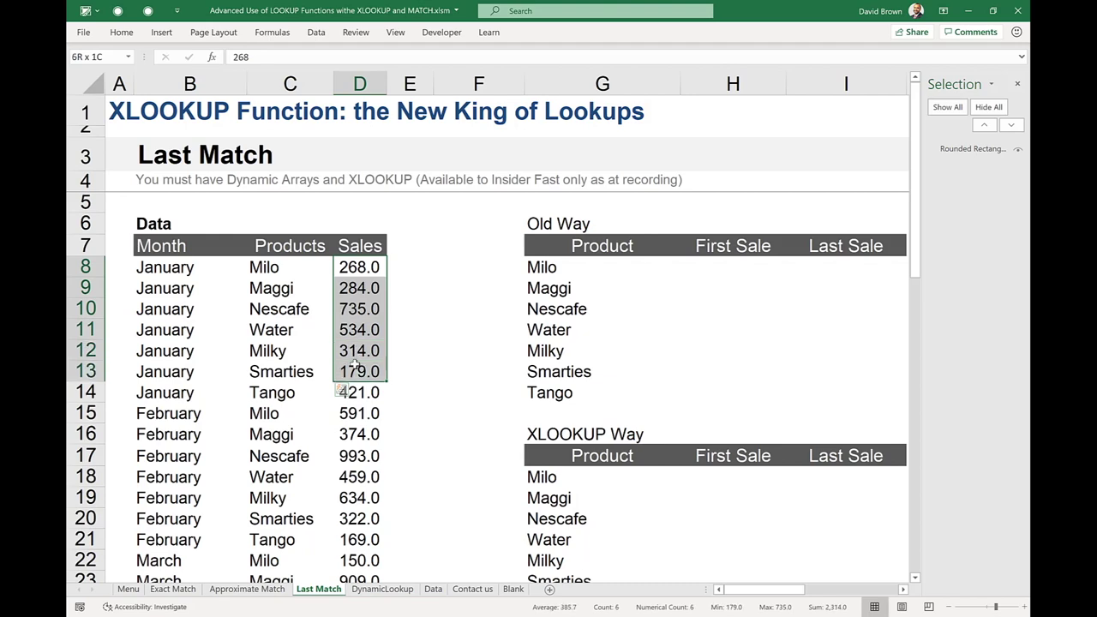
Step: Review the monthly data down through June and return to the first June row, B43
click(165, 356)
key(Down)
key(Down)
key(Down)
key(Down)
key(Down)
key(Down)
key(Down)
key(Down)
key(Down)
key(Down)
key(Down)
key(Down)
key(Down)
key(Down)
key(Down)
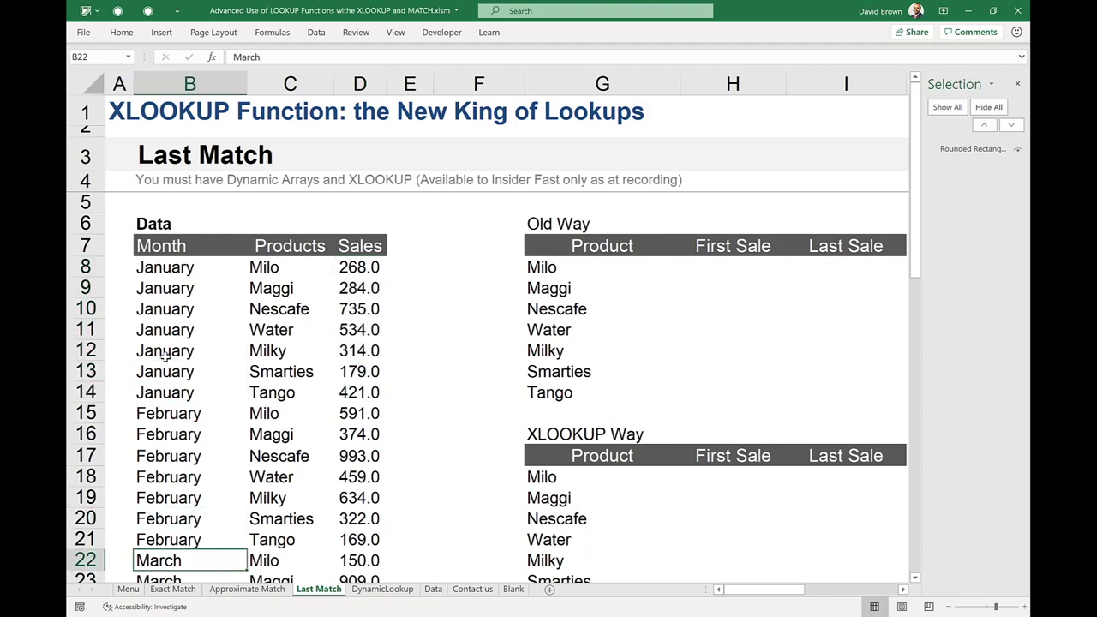
key(Down)
key(Down)
key(Down)
key(Down)
key(Down)
key(Down)
key(Down)
key(Down)
key(Down)
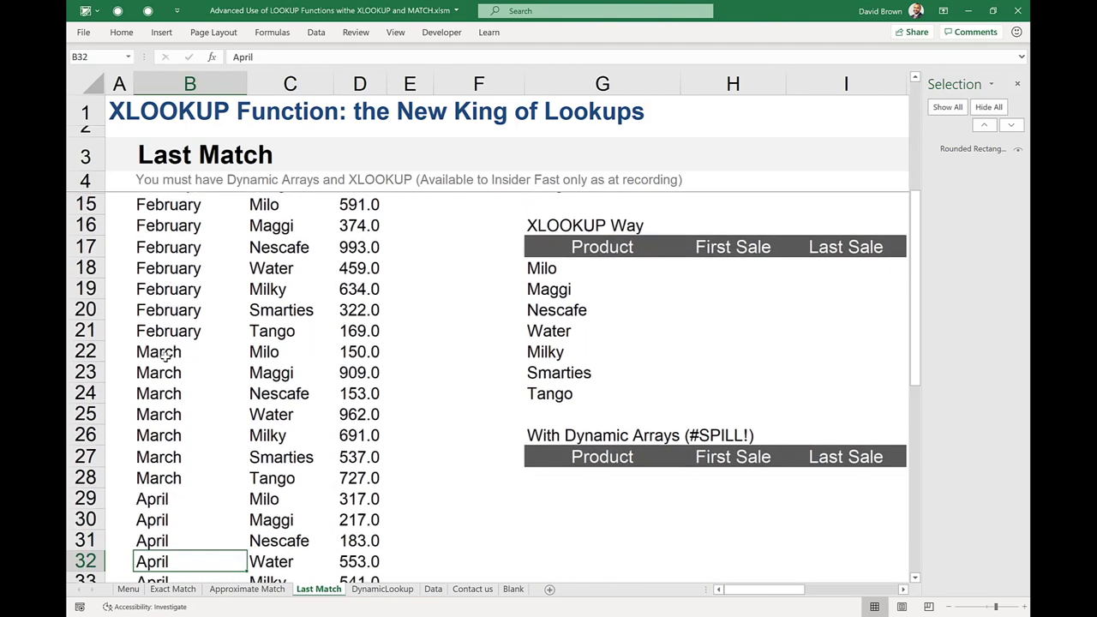
key(Down)
key(Down)
key(Down)
key(Down)
key(Down)
key(Down)
key(Down)
key(Down)
key(Down)
key(Down)
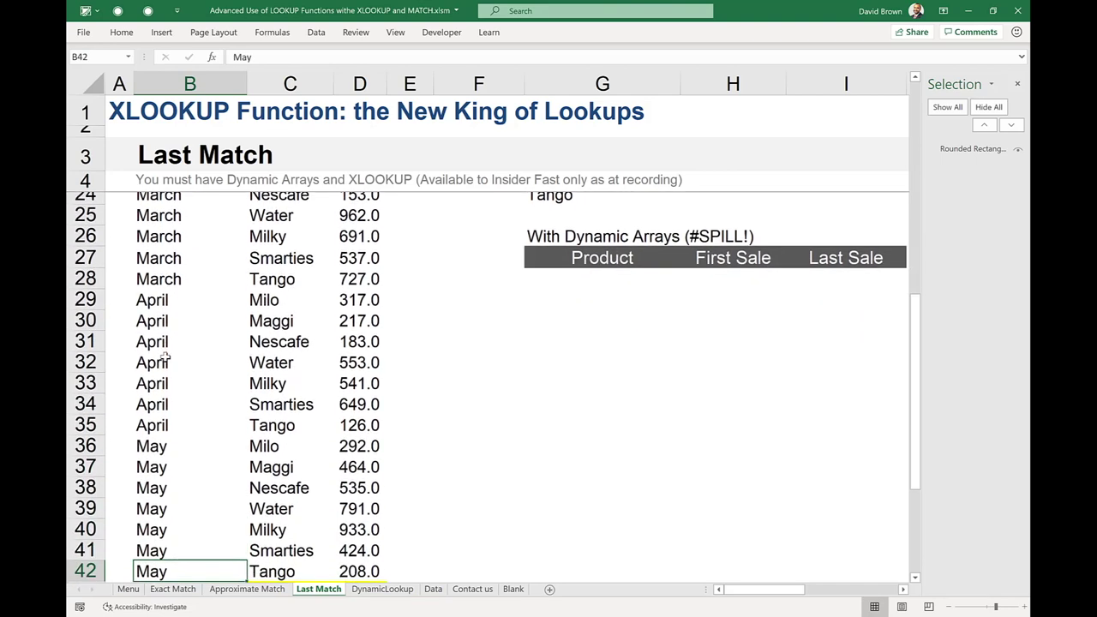
key(Down)
key(Down)
key(Down)
key(Down)
key(Down)
key(Up)
key(Up)
key(Up)
key(Up)
key(Up)
key(Up)
key(Up)
key(Up)
key(Up)
key(Down)
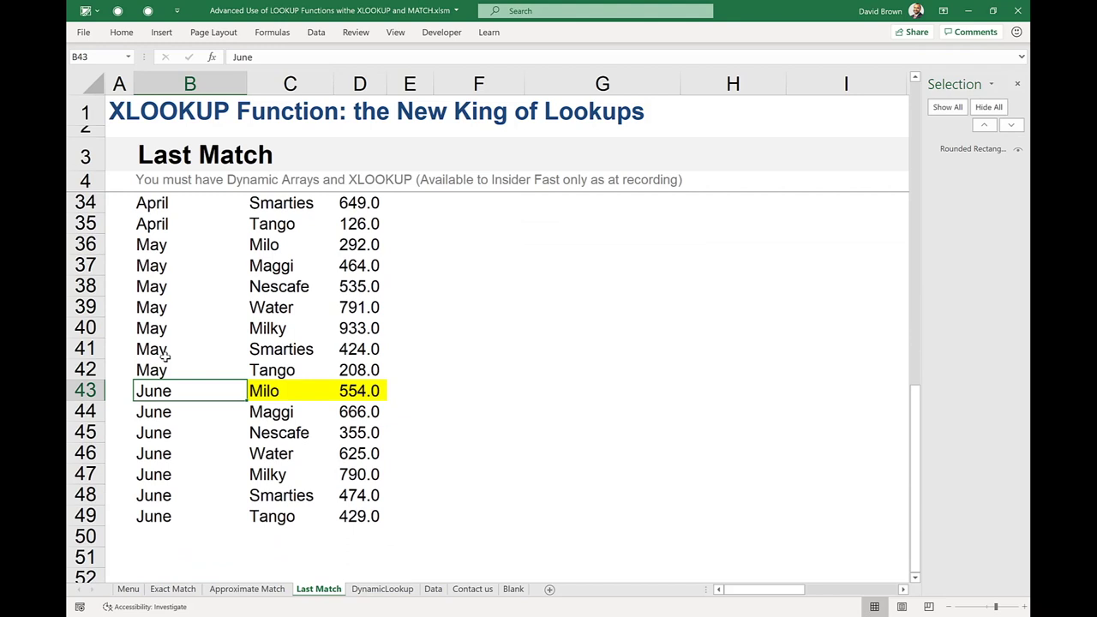
Step: Examine Milo's last sale in the highlighted June cells C43:D43
key(Right)
key(shift+Right)
key(Down)
key(Up)
key(shift+Right)
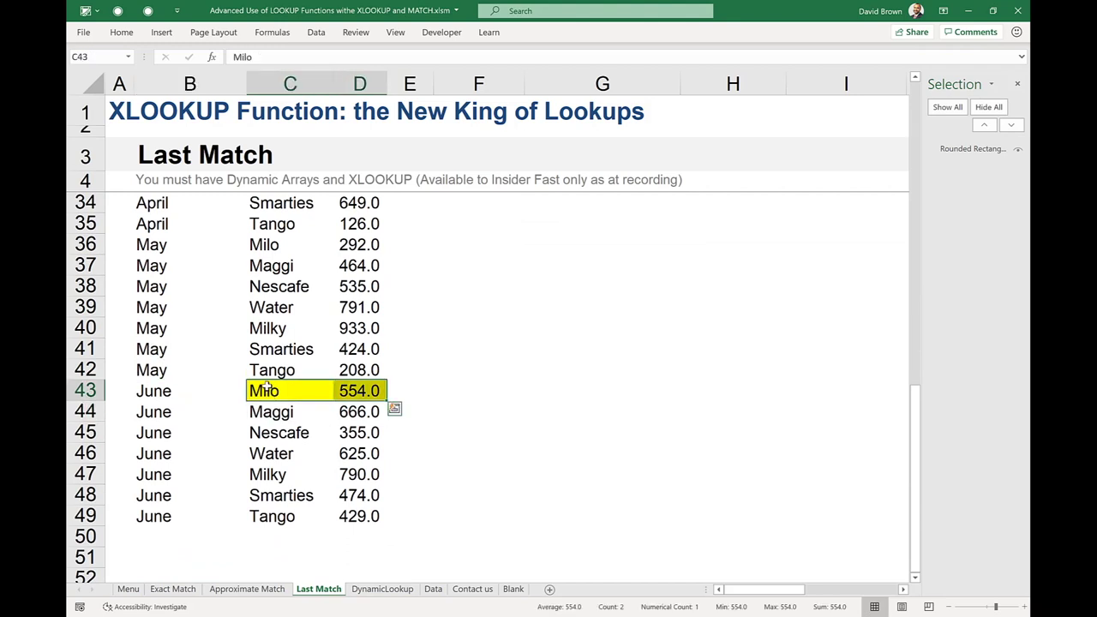
drag(264, 390, 339, 390)
click(355, 394)
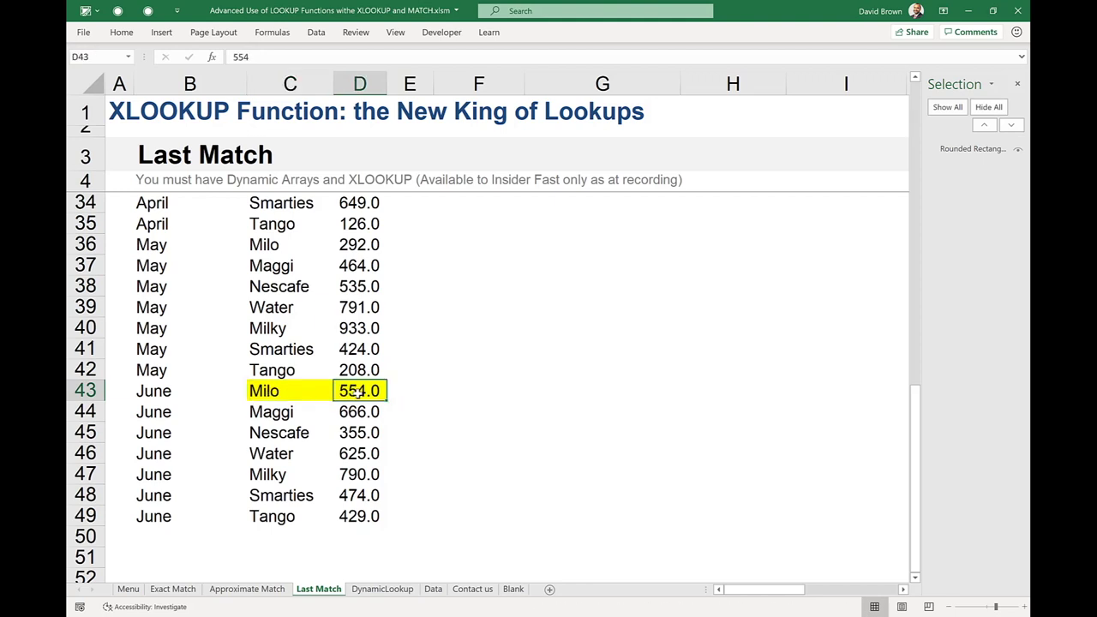
click(266, 393)
drag(352, 396, 354, 399)
click(269, 357)
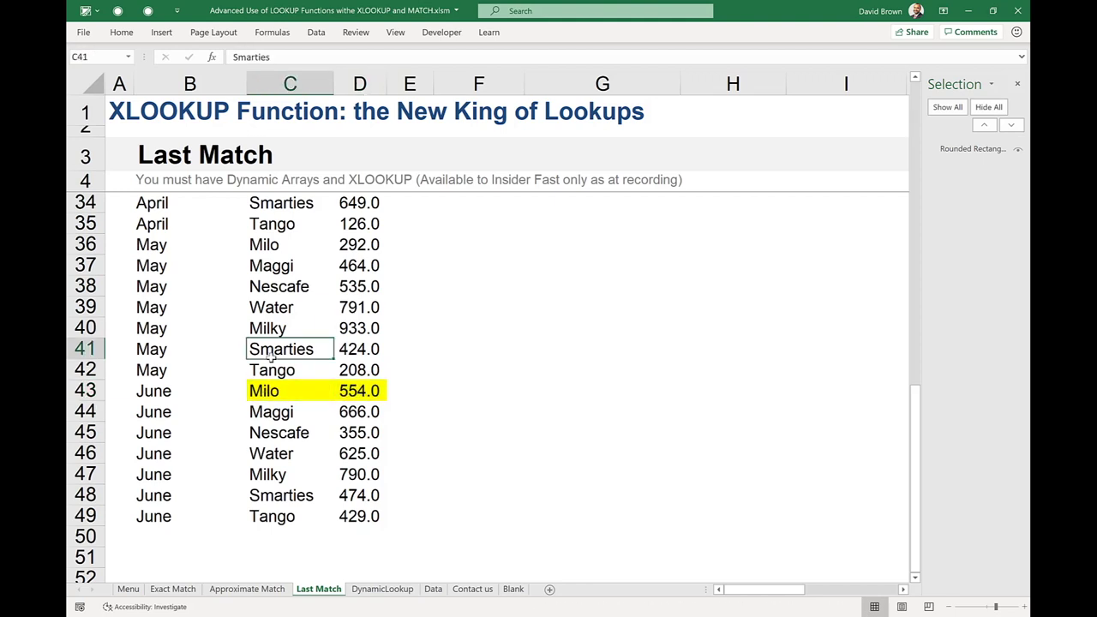
Step: Examine Milo's first sale in the January cells C8:D8 and go back to the beginning of the data
key(ctrl+Up)
key(Down)
key(shift+Right)
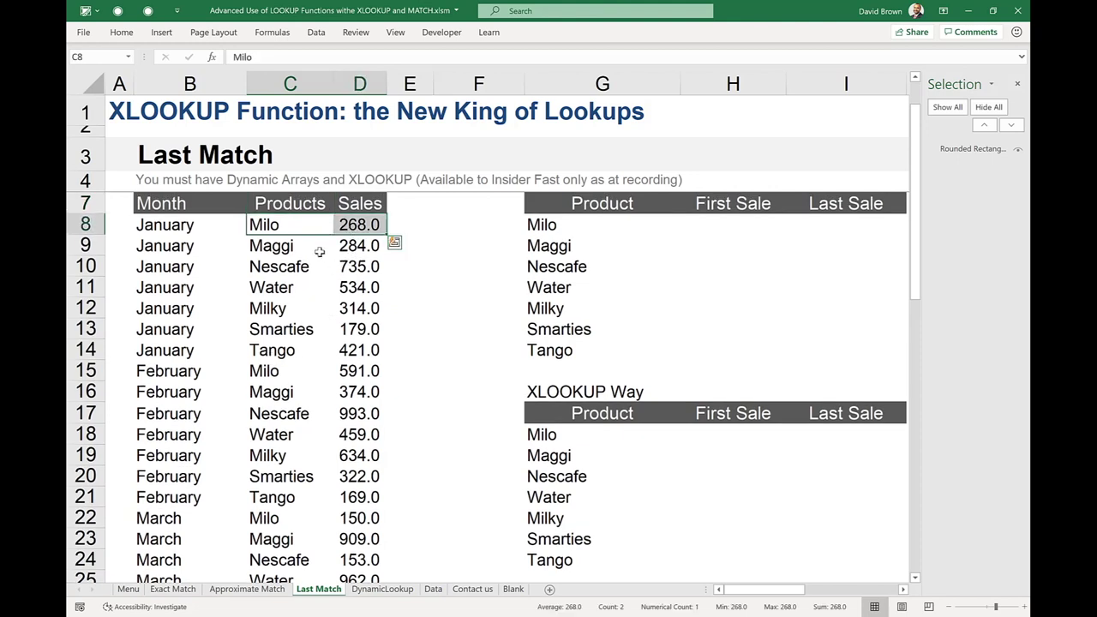
key(Up)
key(Up)
key(Up)
key(Up)
key(Down)
key(Down)
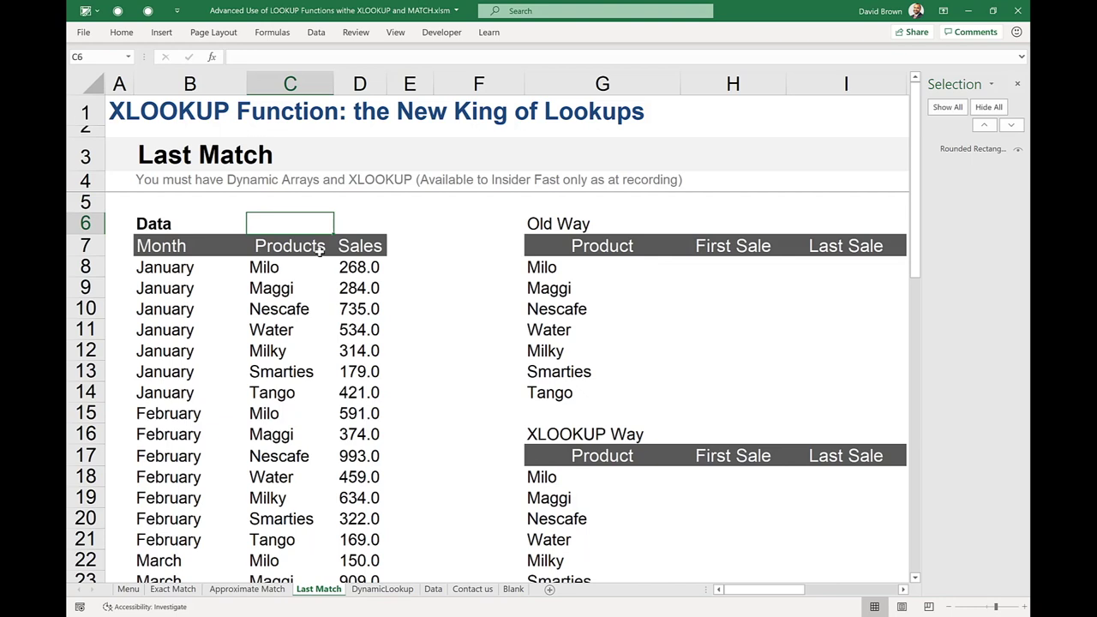
key(Down)
key(Down)
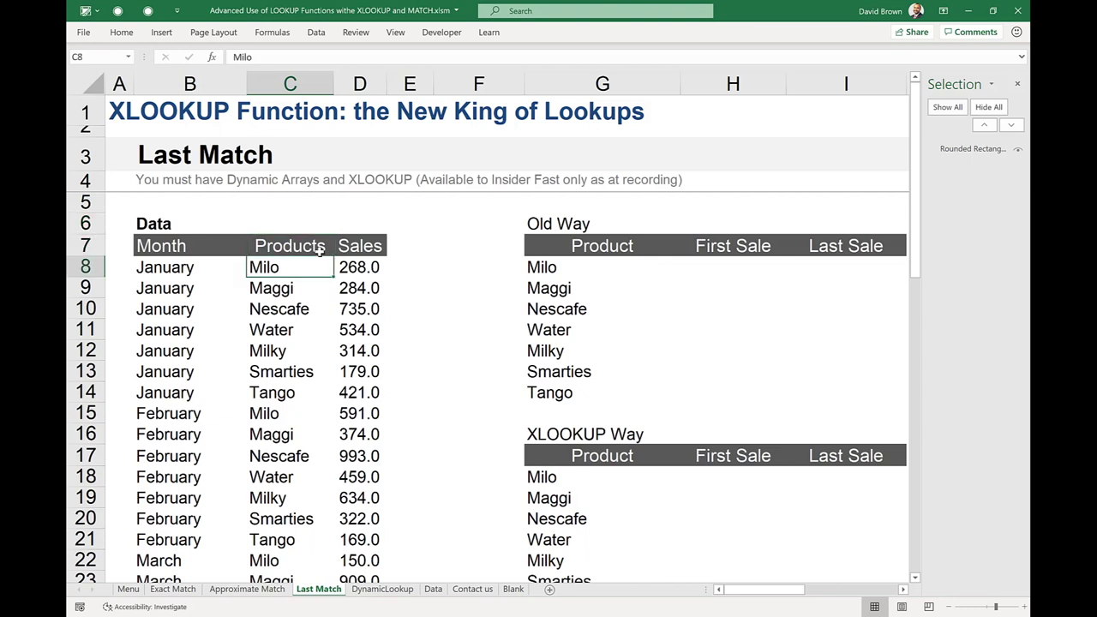
Step: Begin a VLOOKUP formula in H8, Milo's First Sale cell under Old Way, with G8 as the lookup value
click(714, 266)
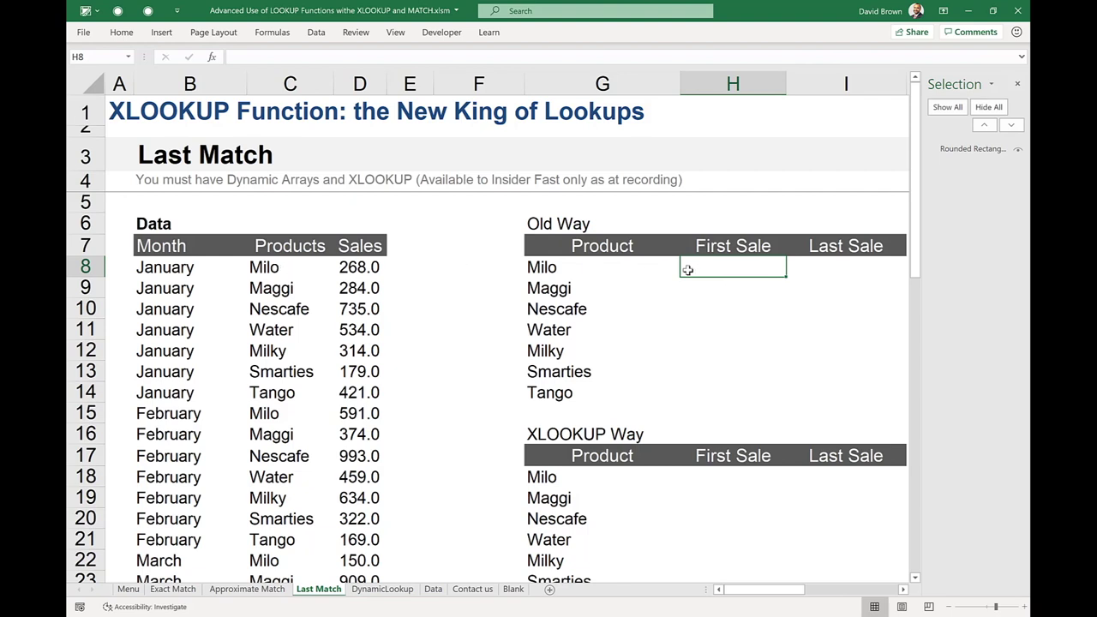
text(=vlo)
key(Tab)
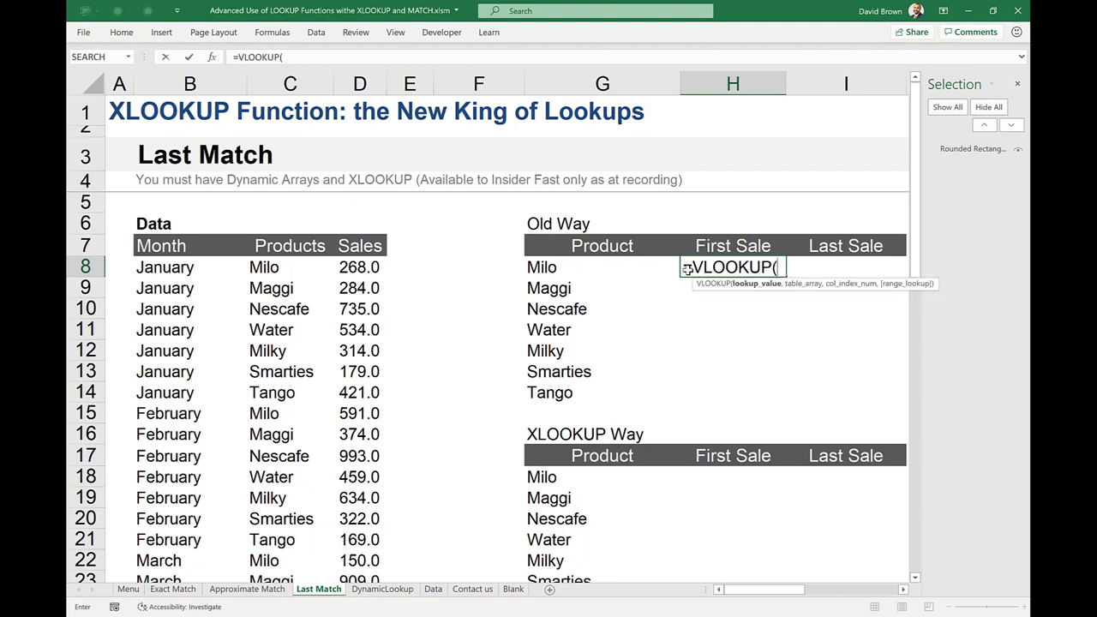
click(571, 271)
text(,)
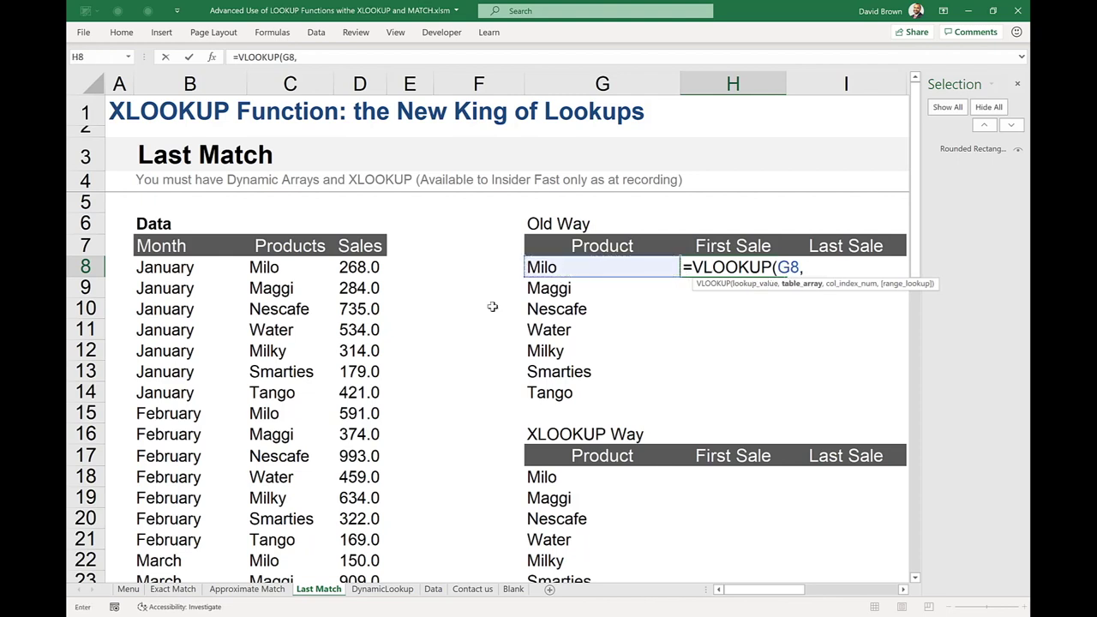
Step: Give the H8 VLOOKUP the table array C8:D49, column index 2 and range lookup 0, and close its parenthesis
drag(270, 267, 357, 343)
drag(170, 271, 364, 331)
drag(264, 267, 366, 355)
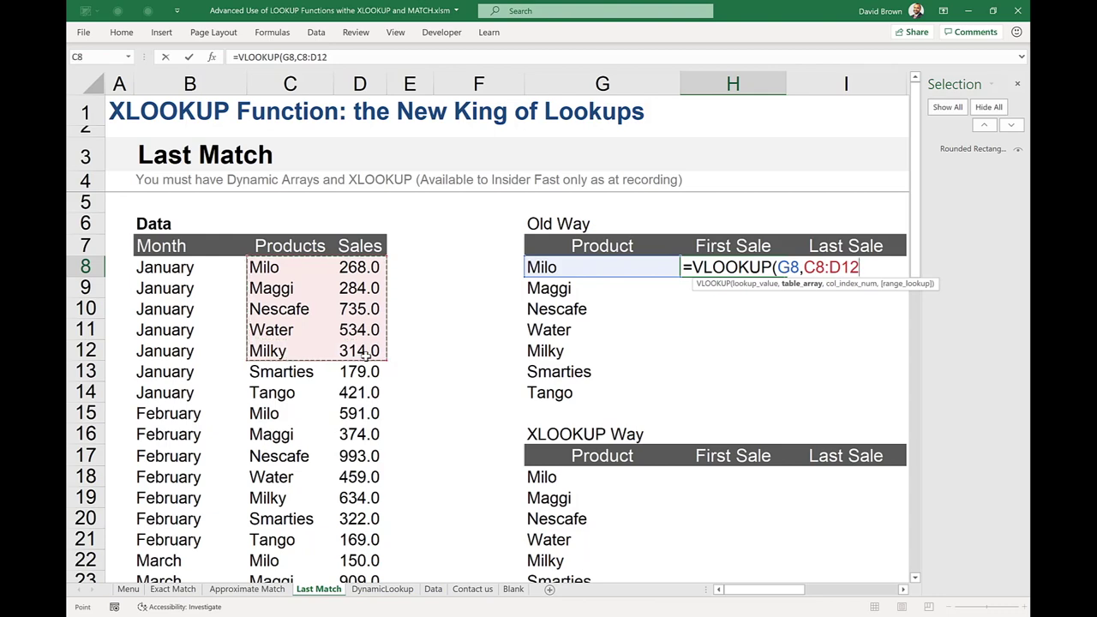
key(ctrl+shift+Down)
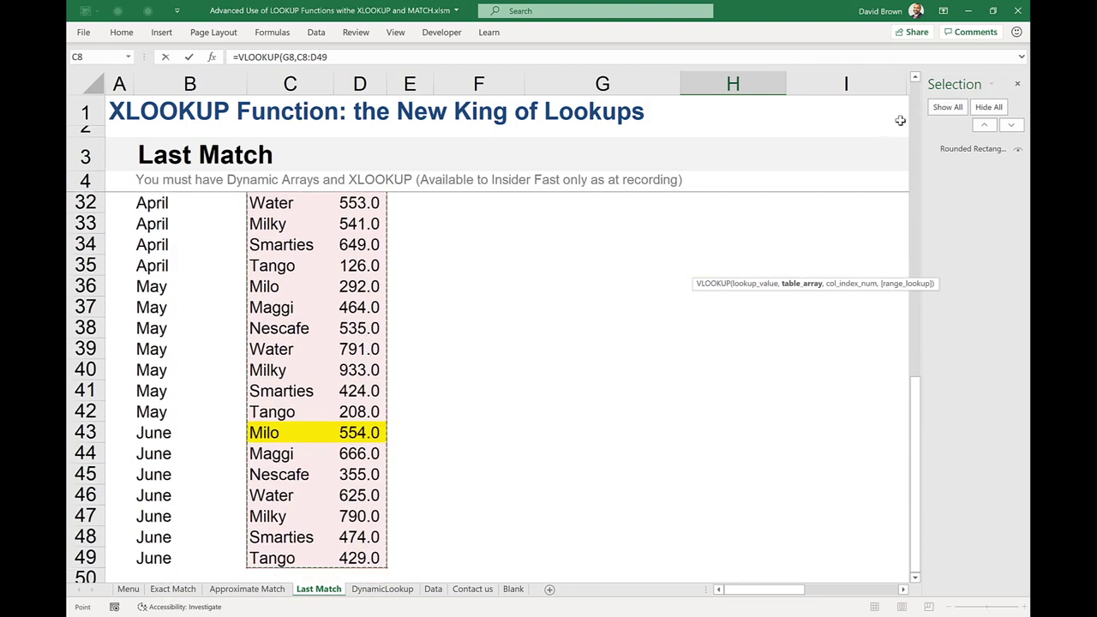
scroll(896, 162, up, 9)
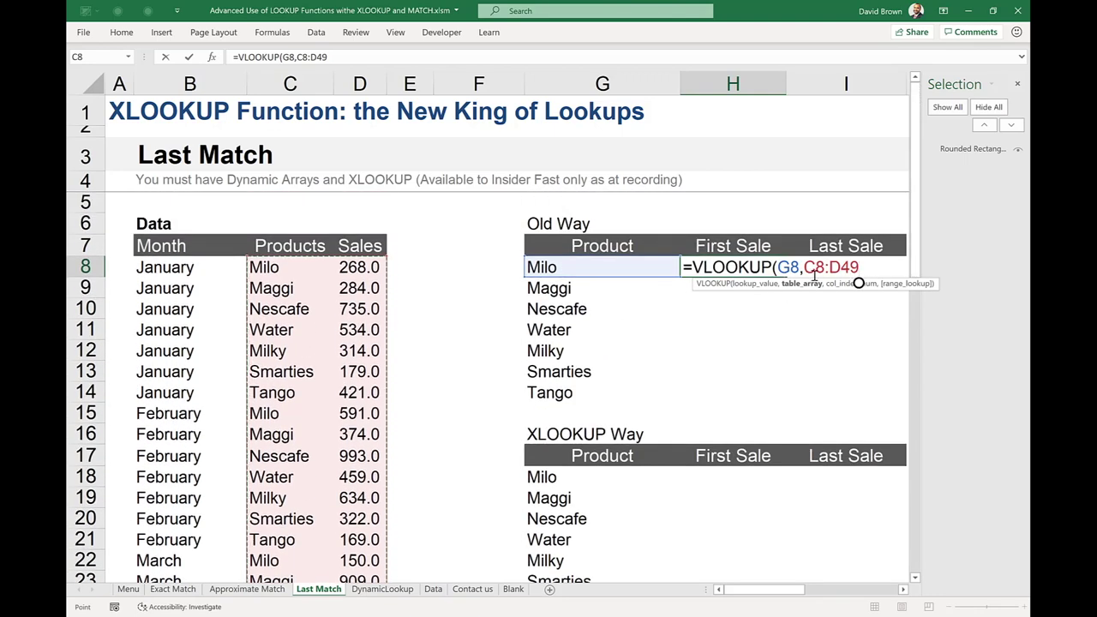
text(,)
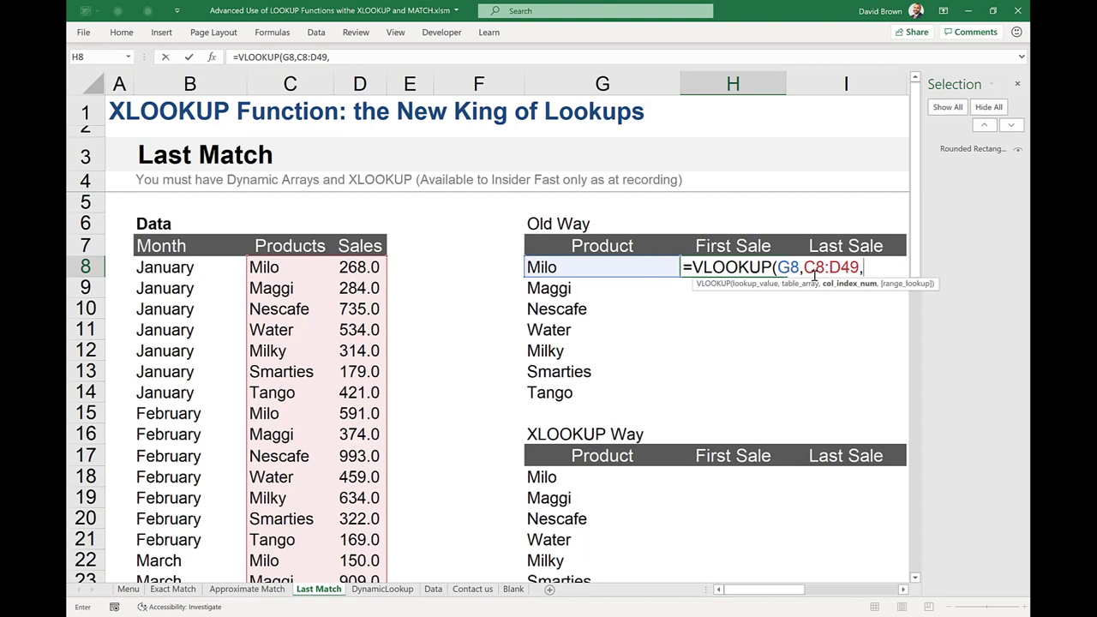
text(2,0)
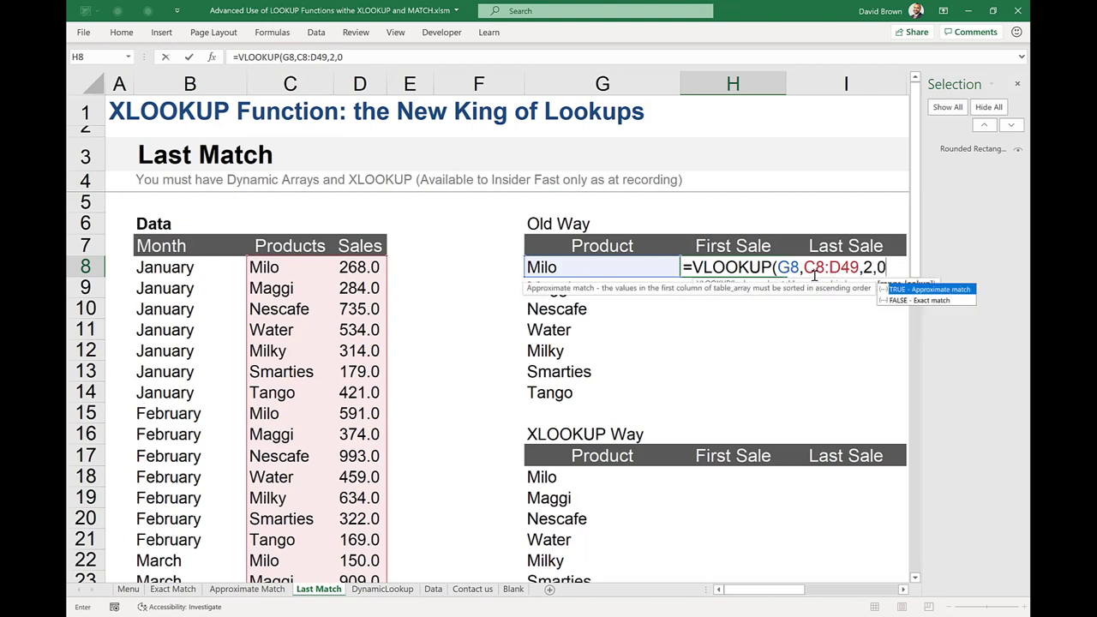
text())
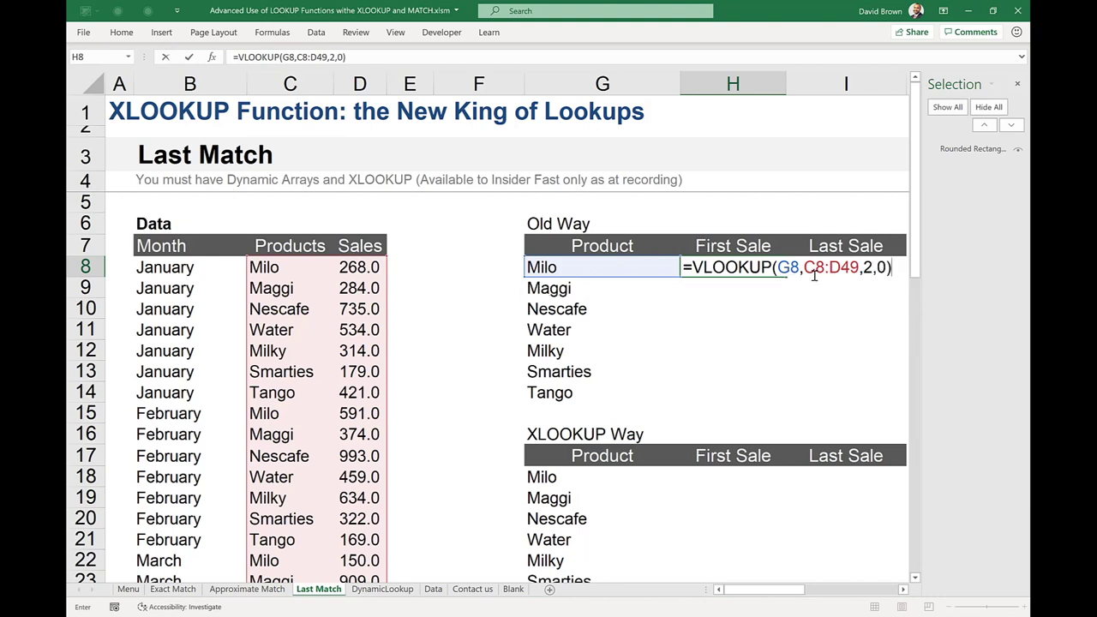
Step: Change the H8 VLOOKUP's range lookup argument to FALSE for an exact match
click(888, 267)
key(BackSpace)
text(false)
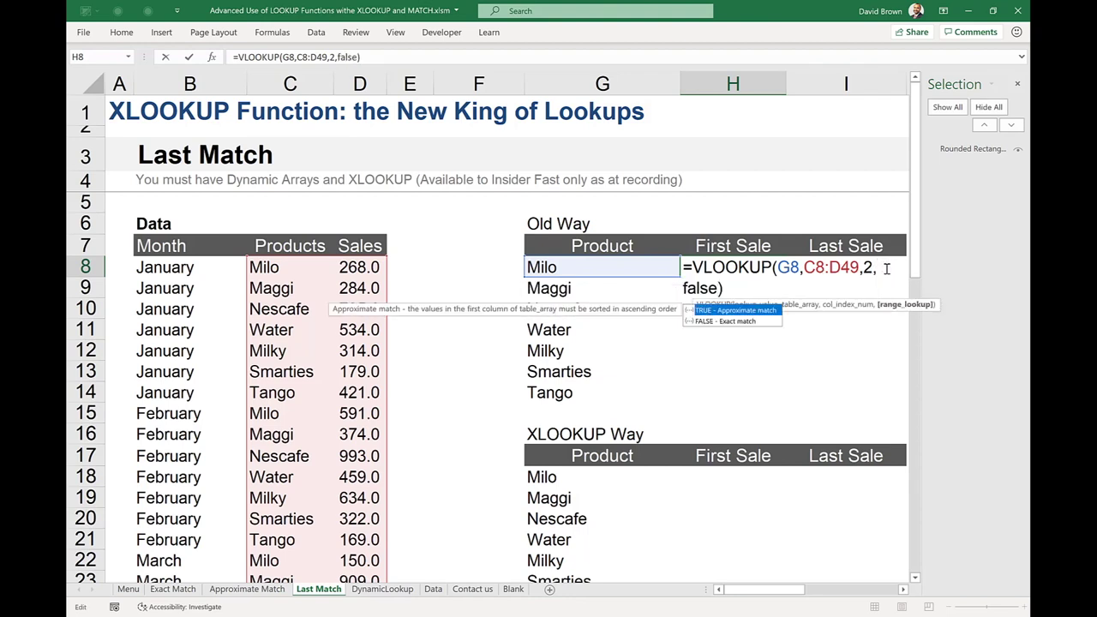
key(Tab)
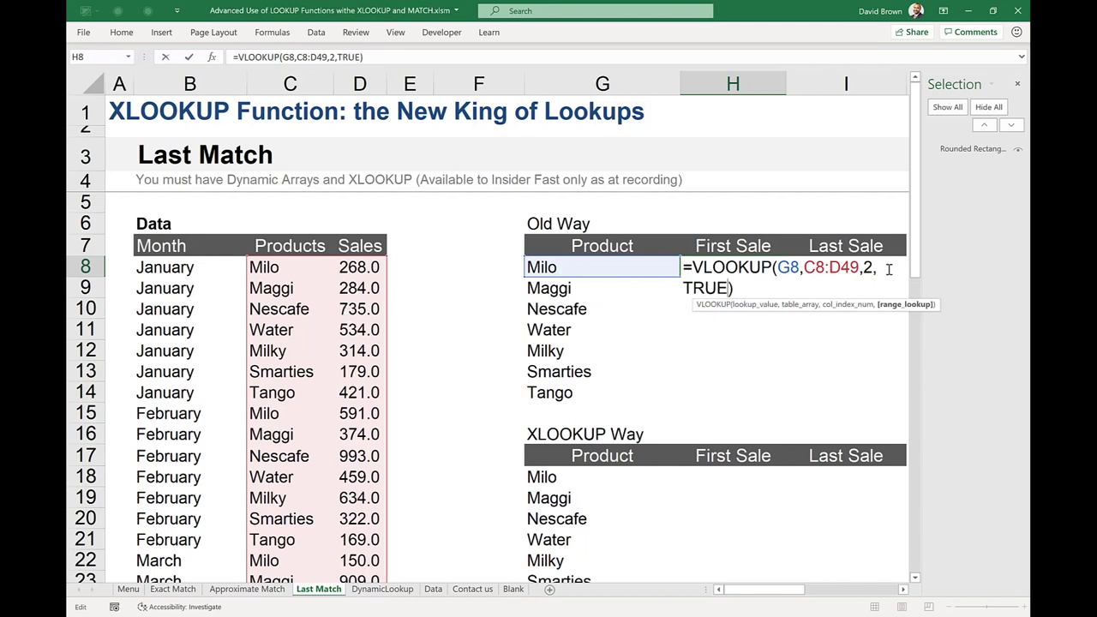
key(BackSpace)
key(BackSpace)
key(BackSpace)
key(BackSpace)
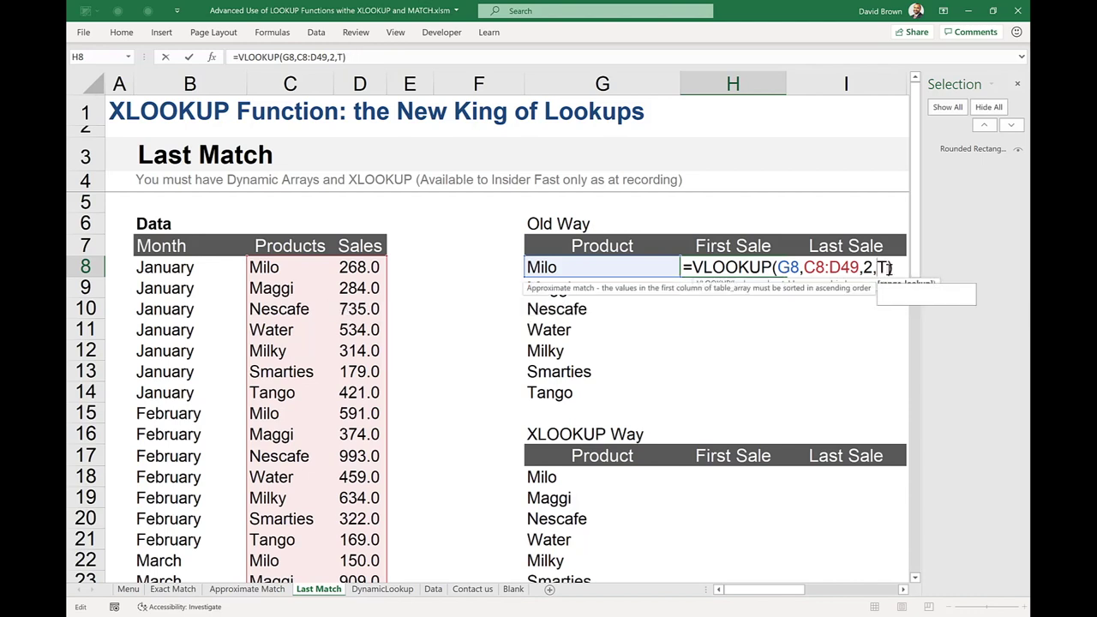
key(Down)
key(Tab)
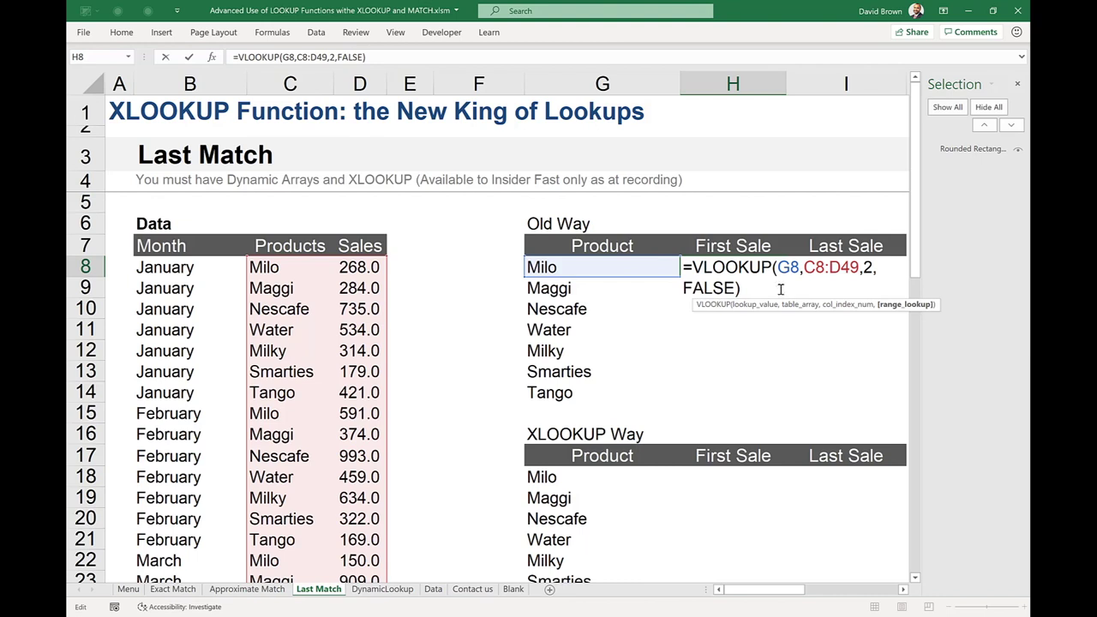
Step: Make the table array of the H8 VLOOKUP absolute as $C$8:$D$49 and fill the formula down through H14
key(Return)
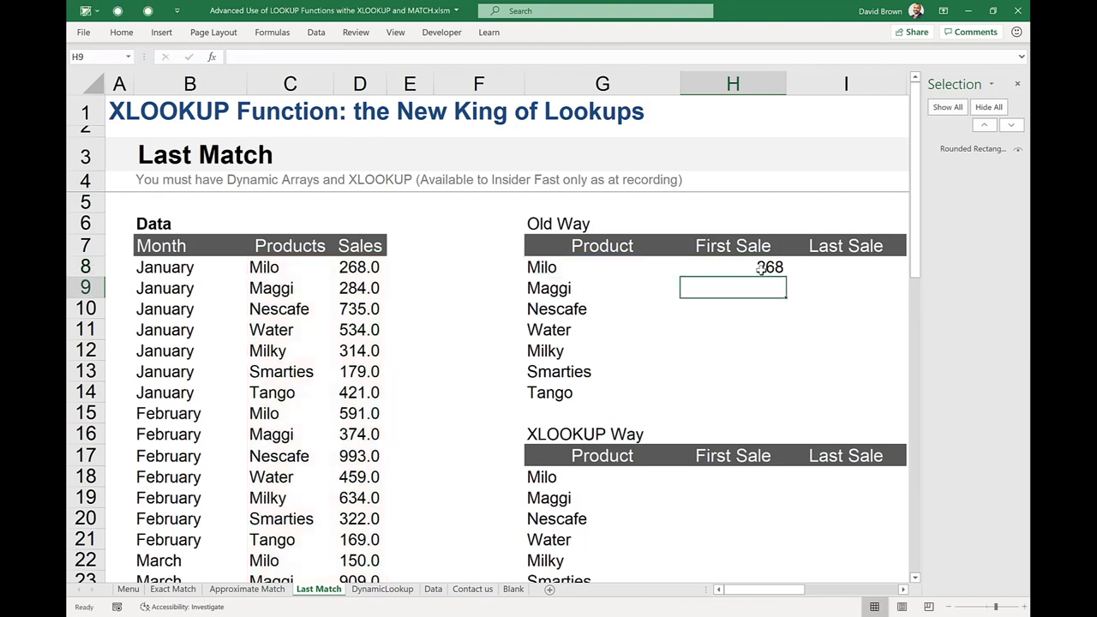
click(762, 269)
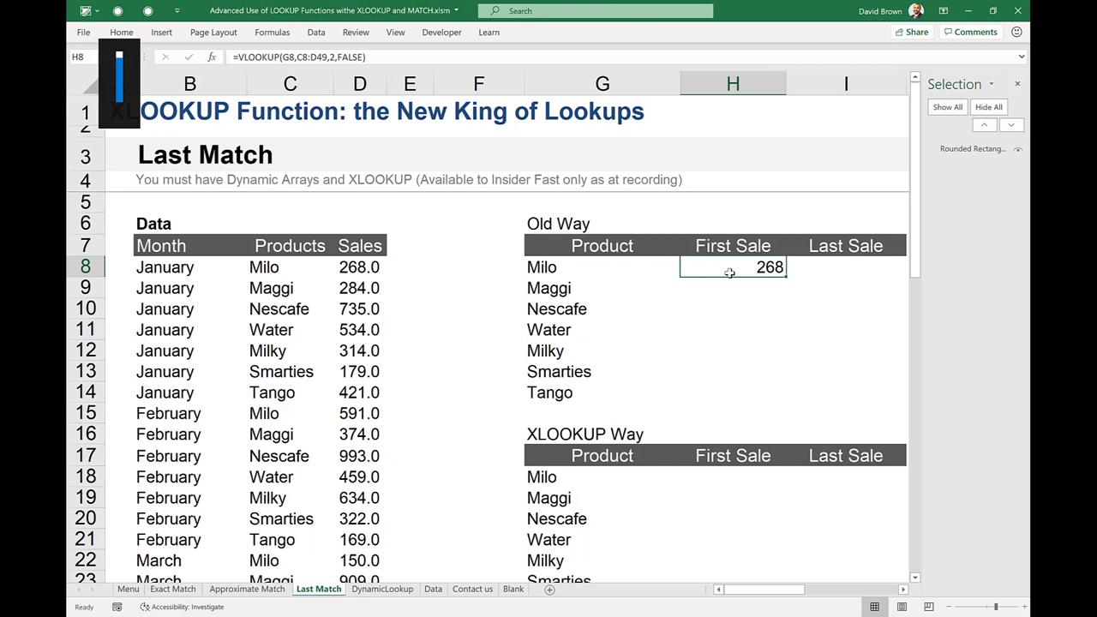
key(F2)
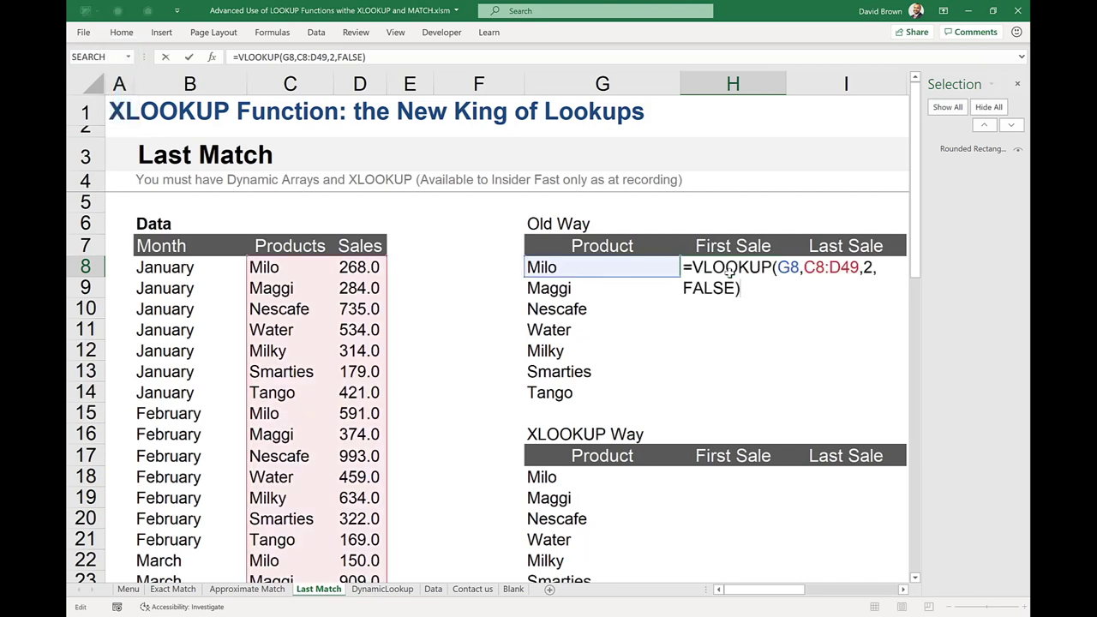
key(Right)
key(Right)
key(Right)
key(Right)
key(Right)
key(Right)
key(Right)
key(Right)
key(Right)
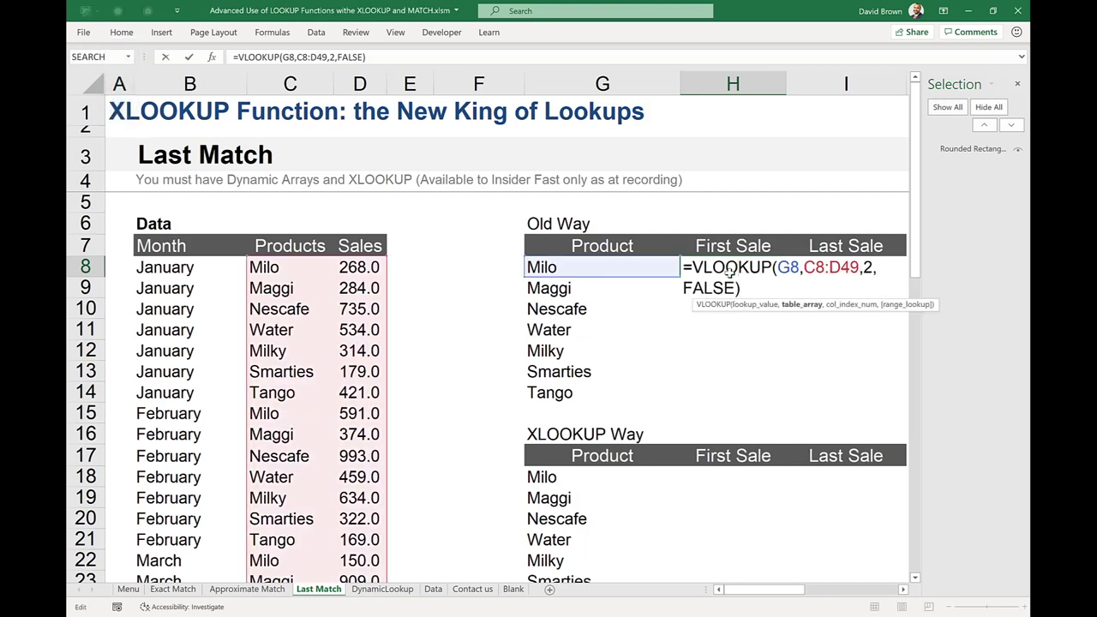
click(804, 306)
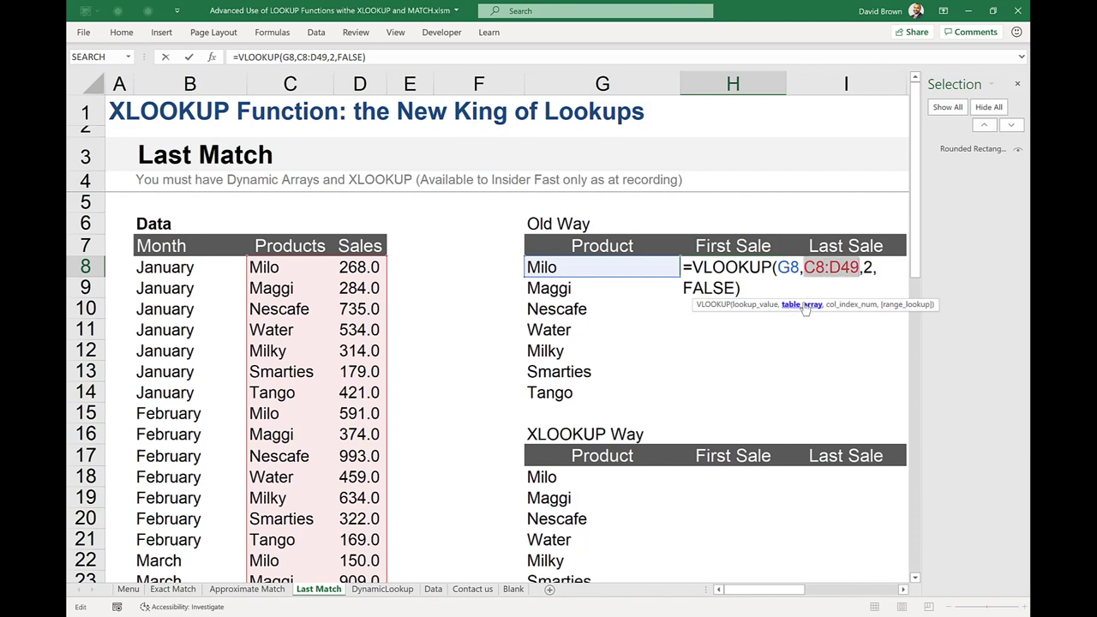
key(F4)
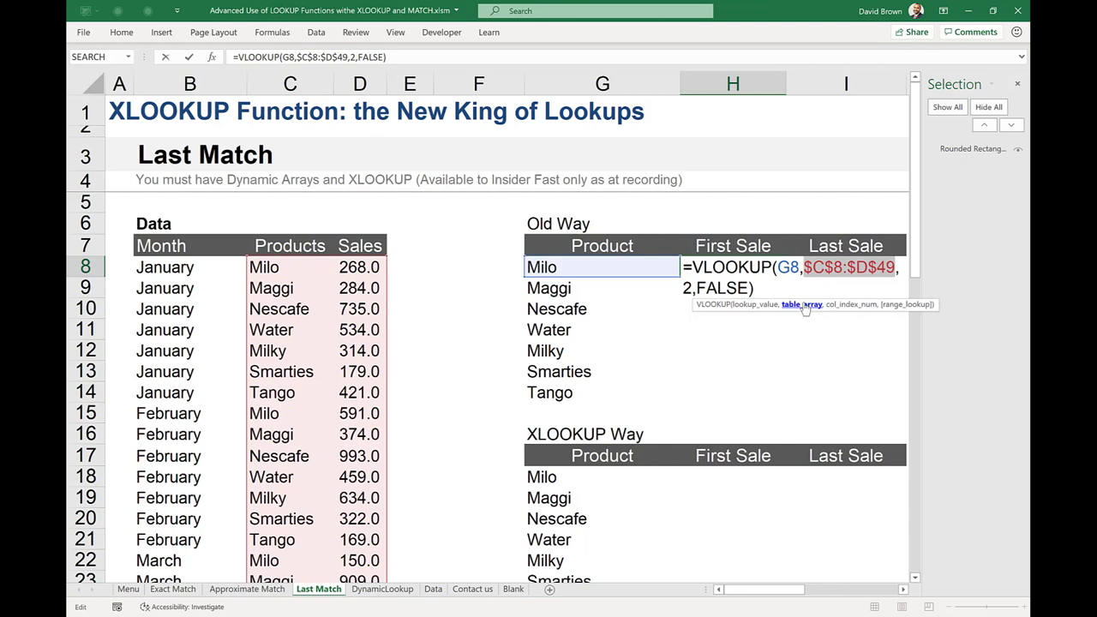
key(Return)
key(Up)
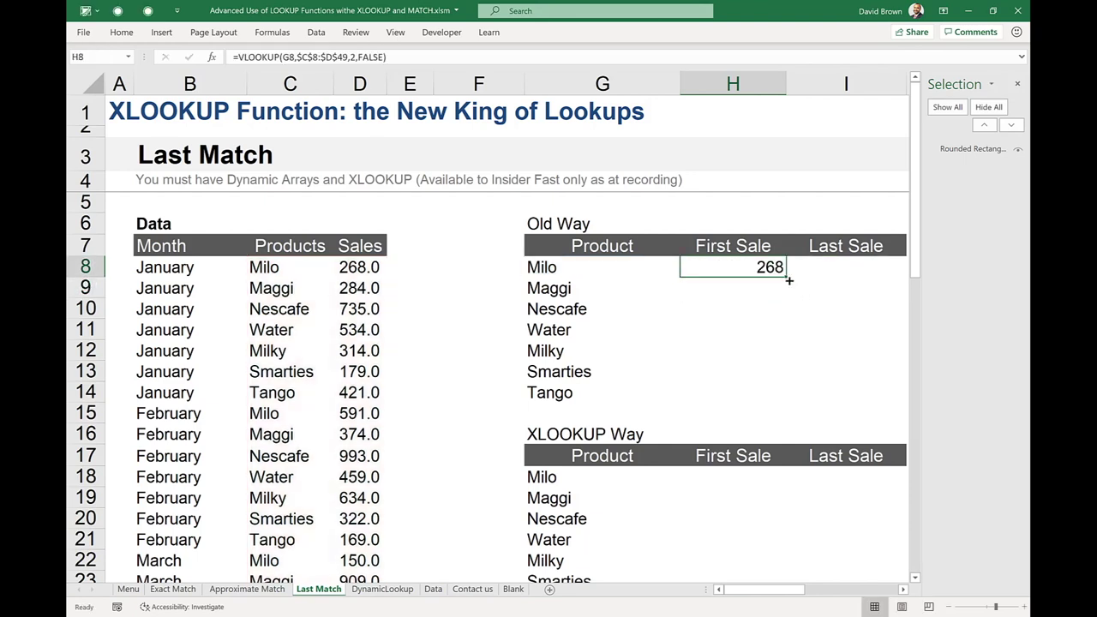
double_click(786, 278)
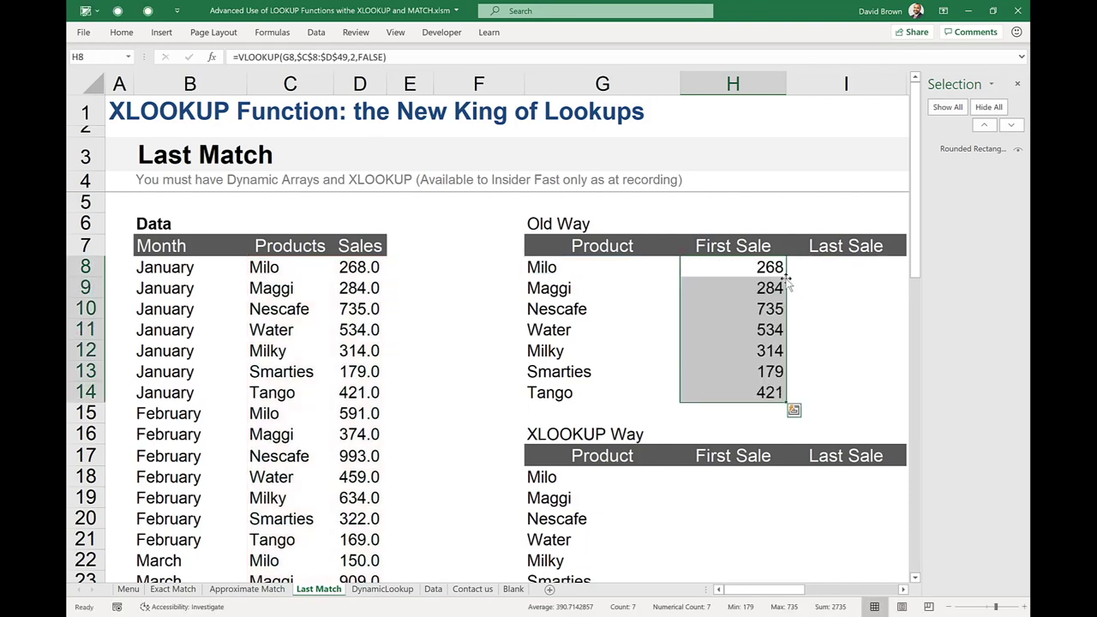
Step: Examine Milo's row in the Old Way table and Milo's last sale in June near the end of the data
click(828, 271)
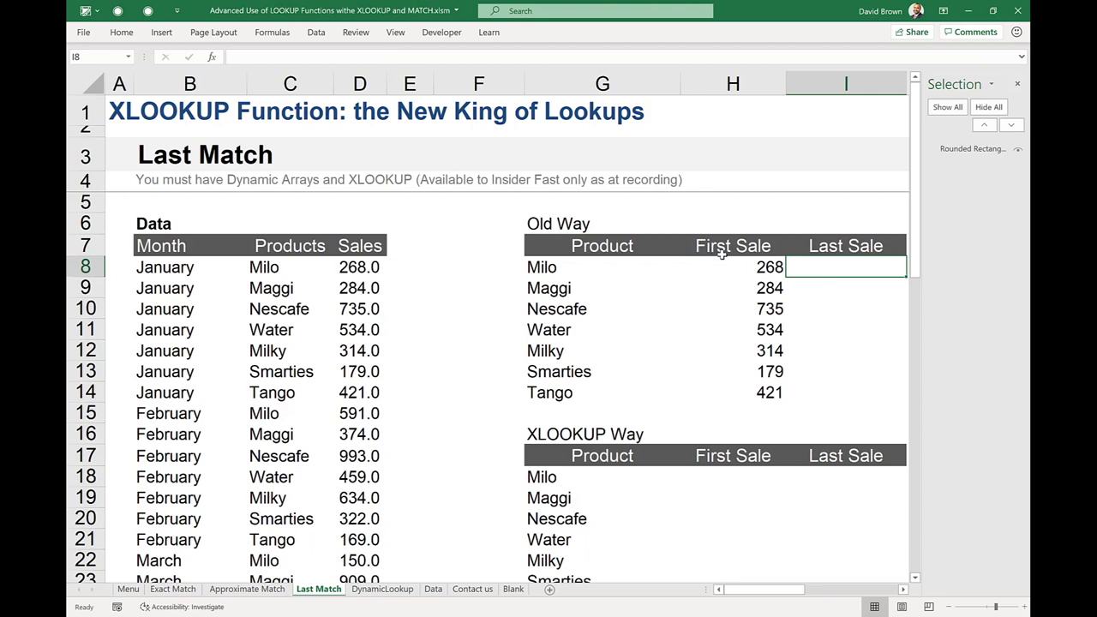
click(746, 261)
click(557, 263)
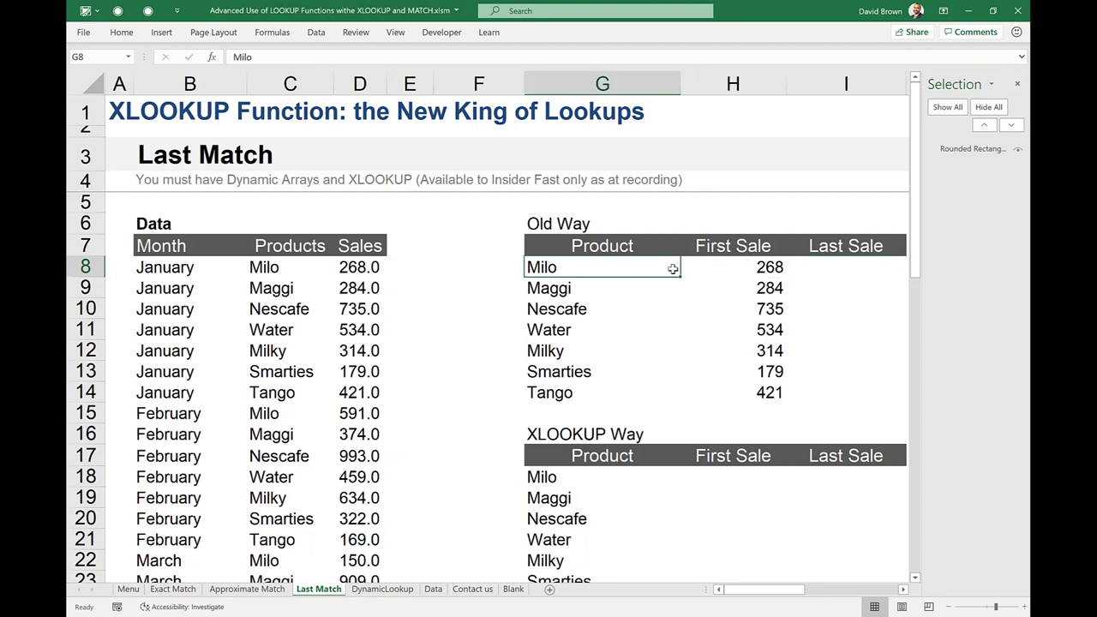
click(713, 273)
click(832, 271)
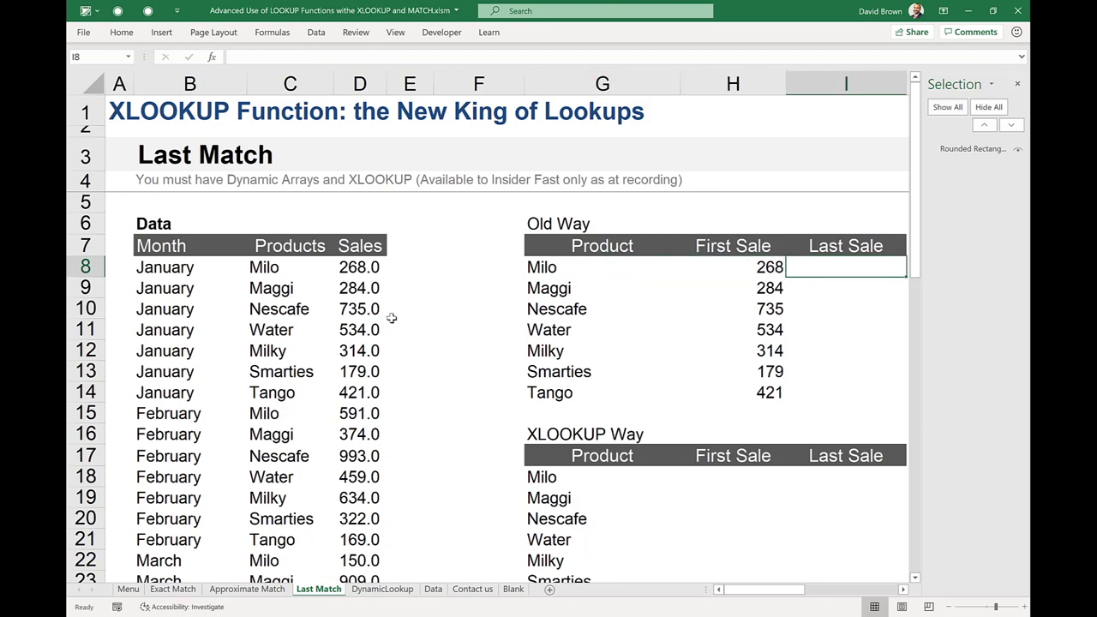
click(363, 347)
key(ctrl+Down)
key(Up)
key(Up)
key(Up)
key(Up)
key(Up)
key(Up)
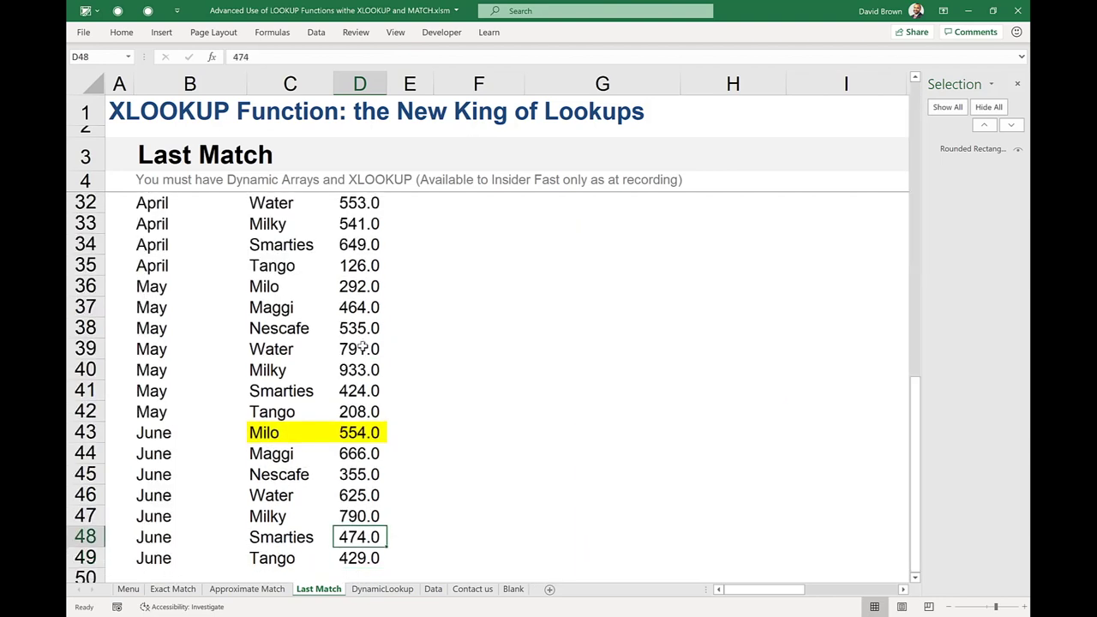
key(Up)
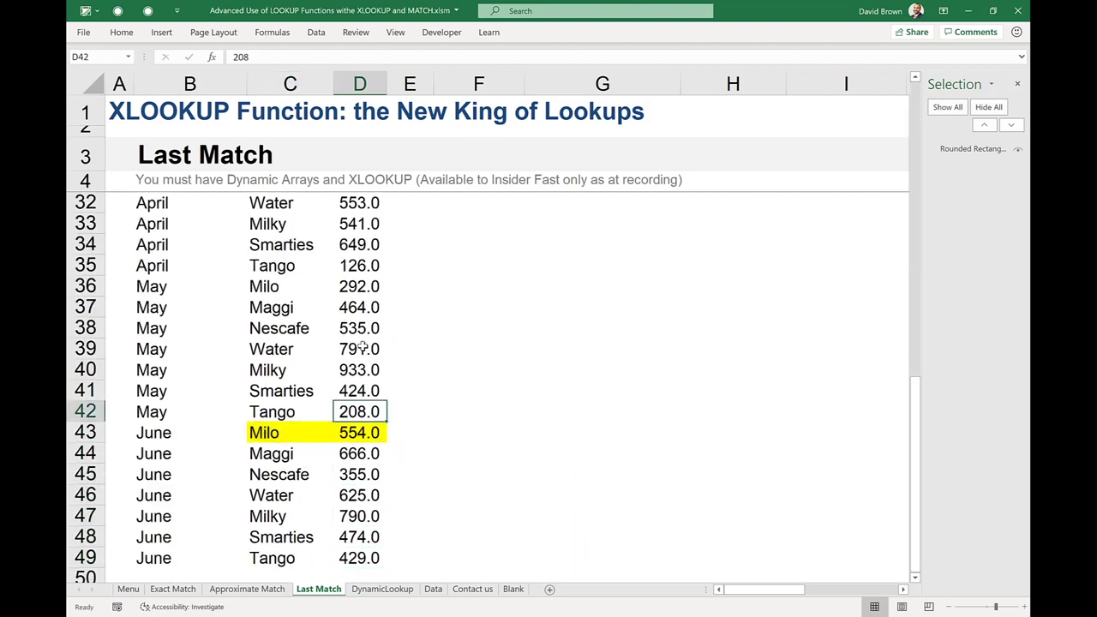
key(ctrl+Up)
key(Up)
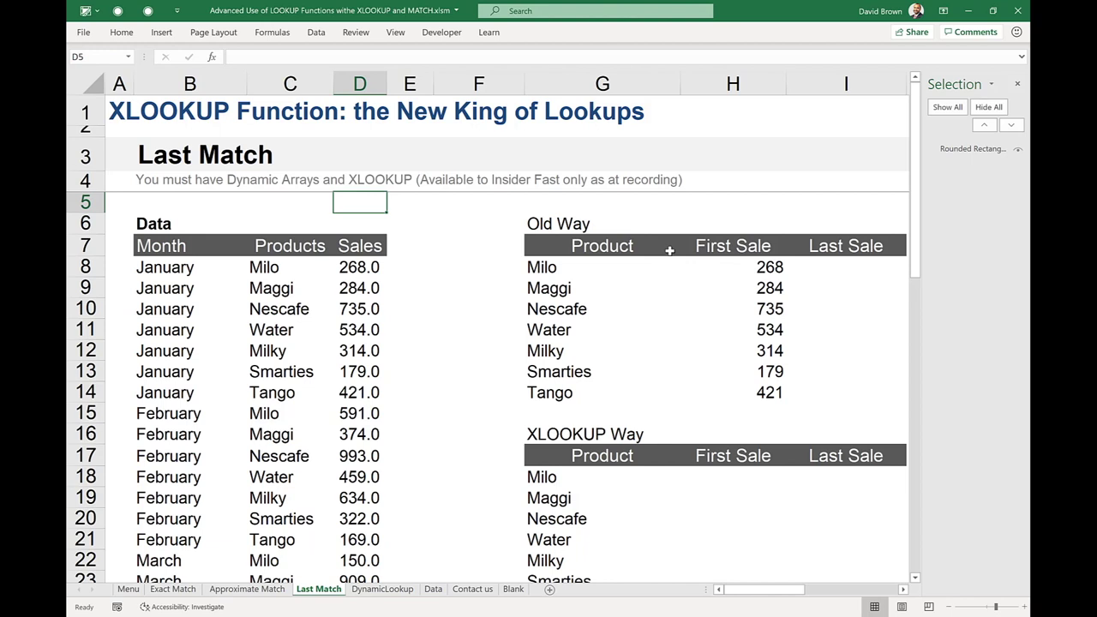
click(668, 250)
click(771, 270)
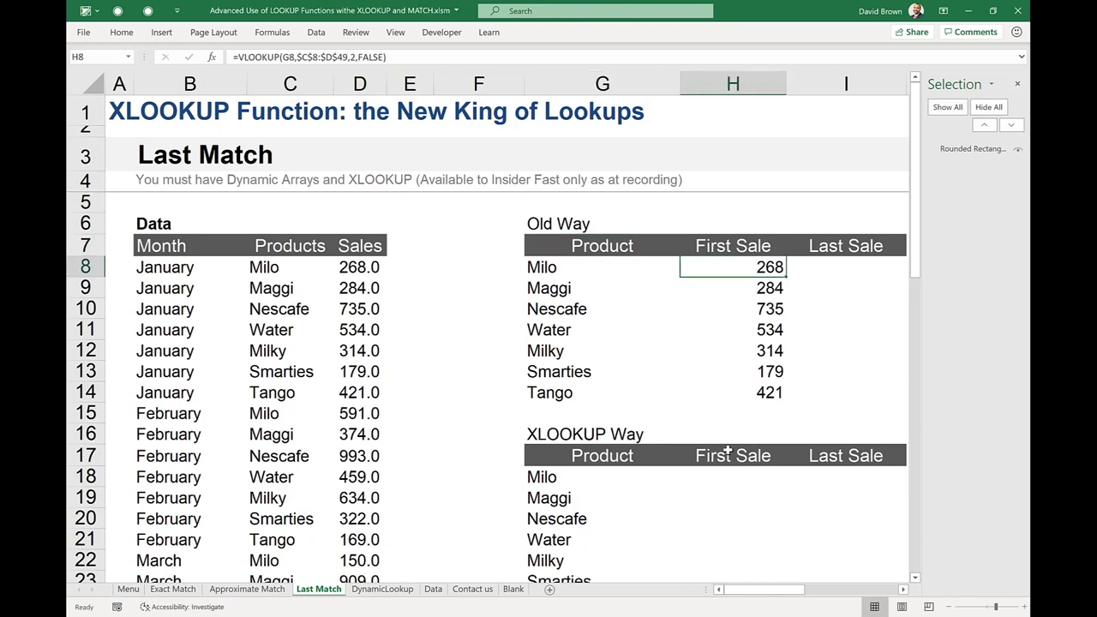
Step: Begin an XLOOKUP formula in H18, Milo's First Sale cell under XLOOKUP Way, with G18 as the lookup value
scroll(727, 450, down, 1)
scroll(728, 450, down, 1)
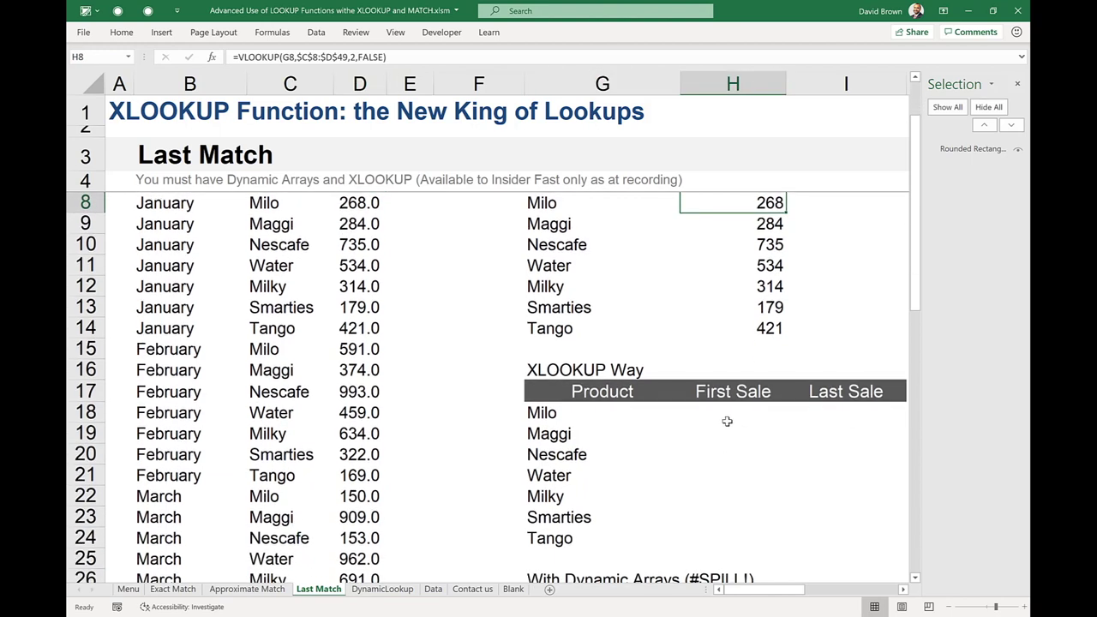
click(725, 415)
scroll(725, 416, down, 1)
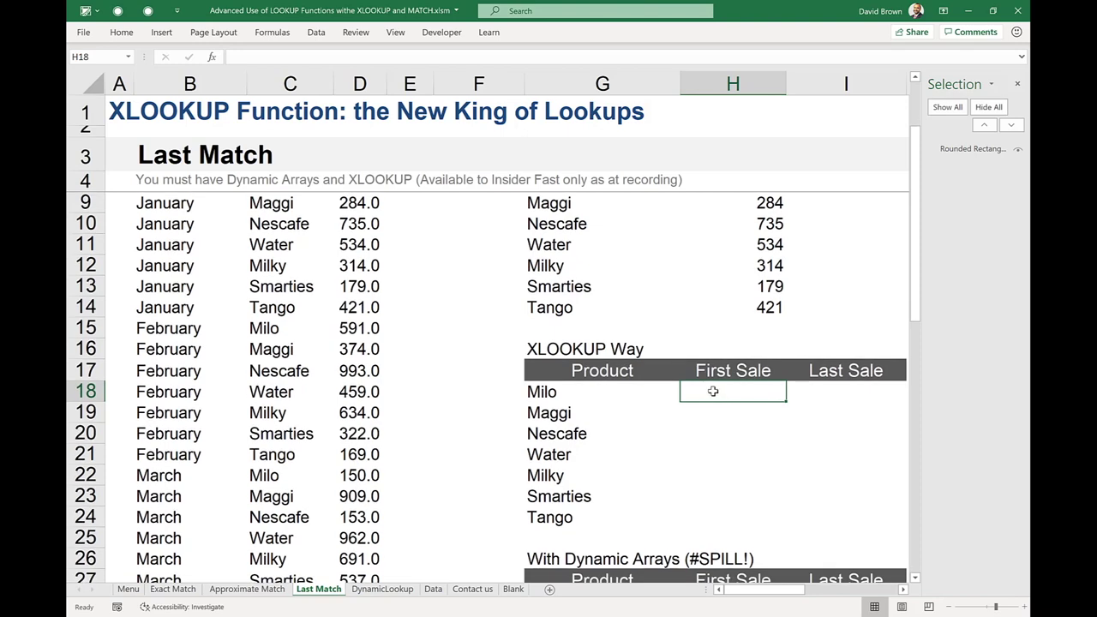
scroll(712, 391, down, 3)
text(=)
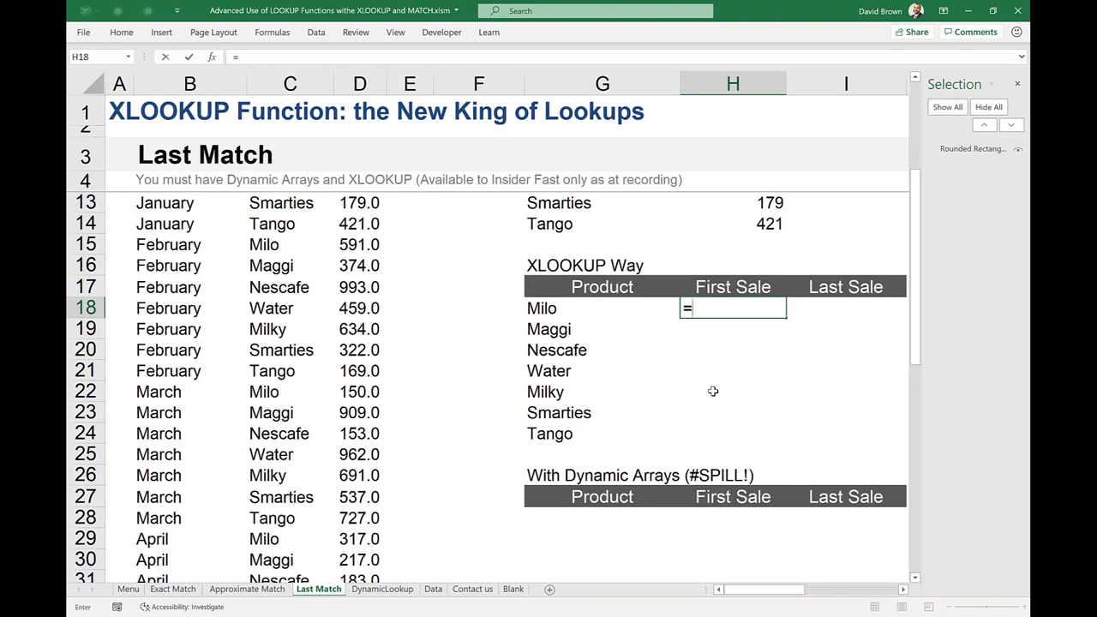
text(xlo)
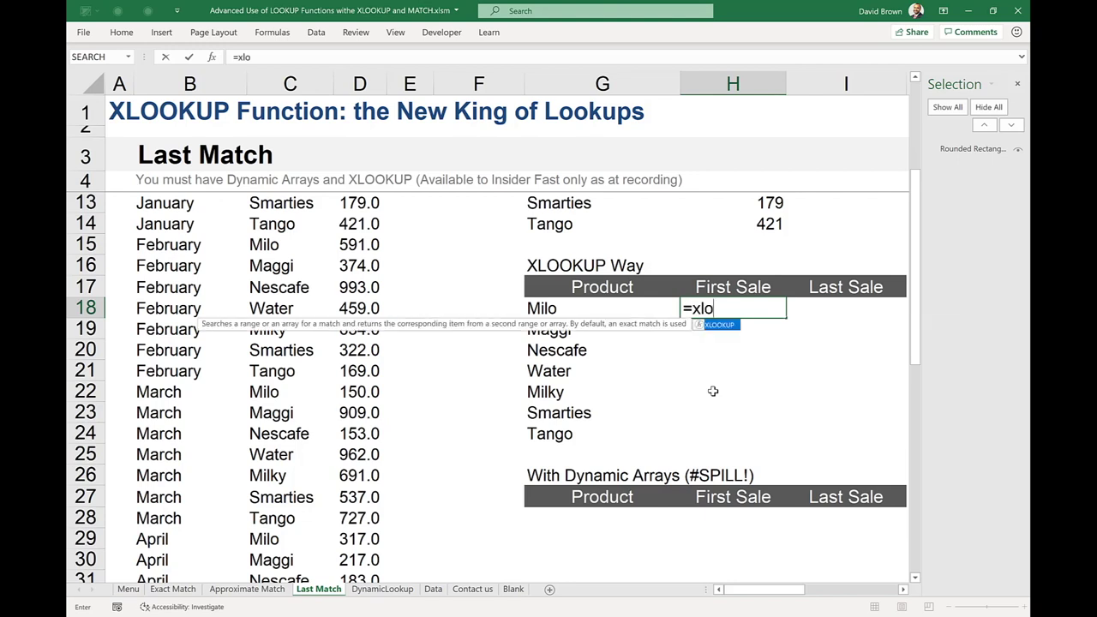
key(Tab)
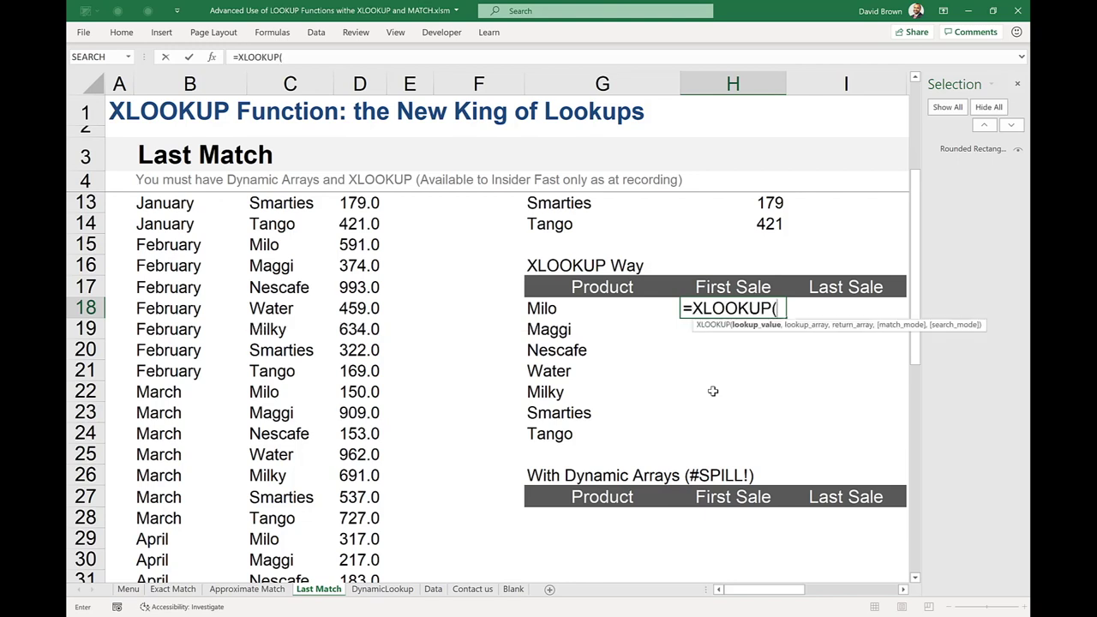
click(566, 310)
text(,)
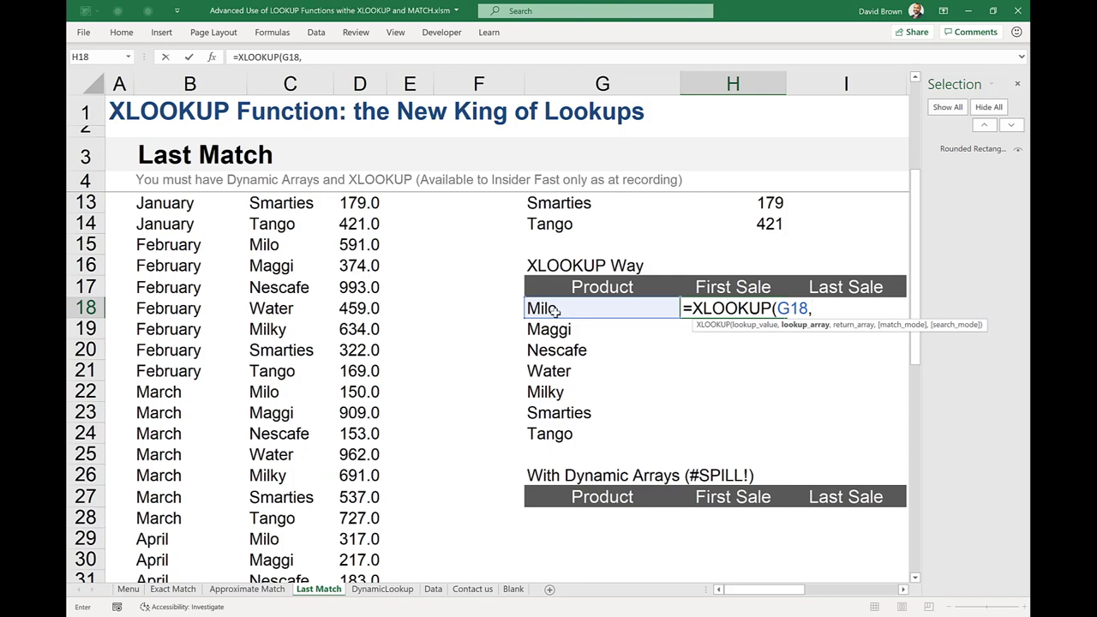
Step: Set the H18 XLOOKUP's lookup array to the Products column as the absolute range $C$8:$C$49
click(263, 225)
scroll(263, 224, up, 2)
click(263, 224)
key(ctrl+shift+Down)
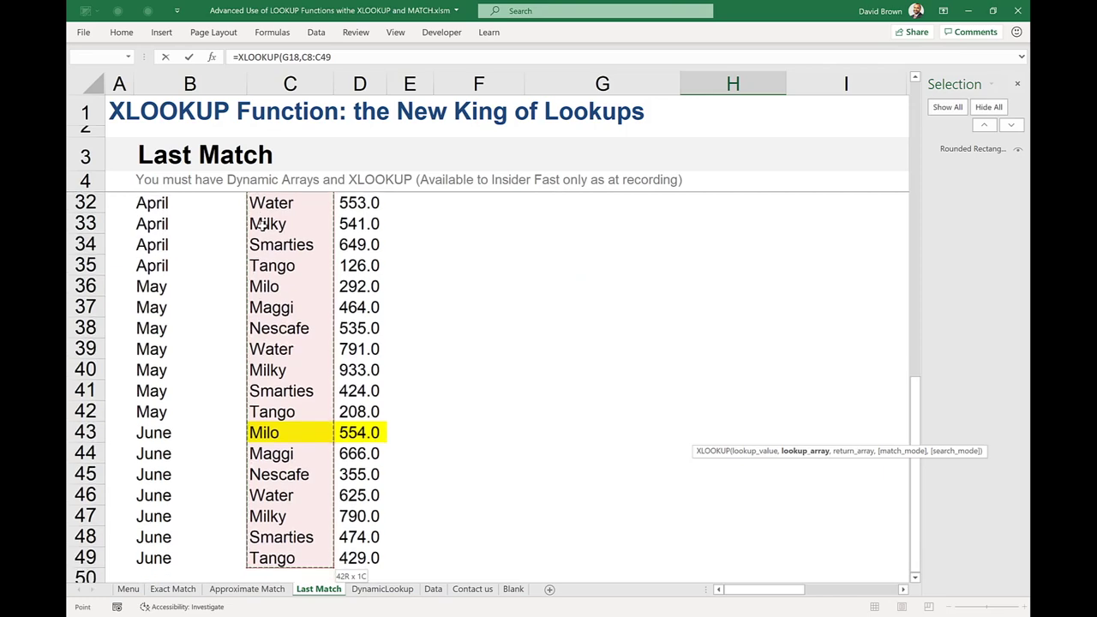
key(F4)
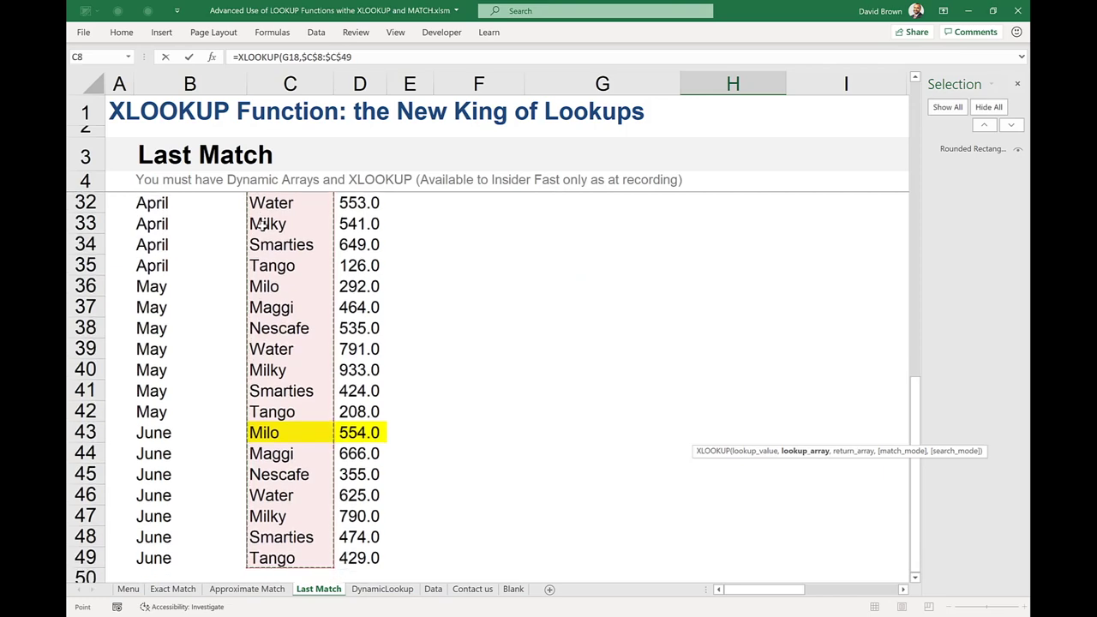
click(917, 112)
click(917, 113)
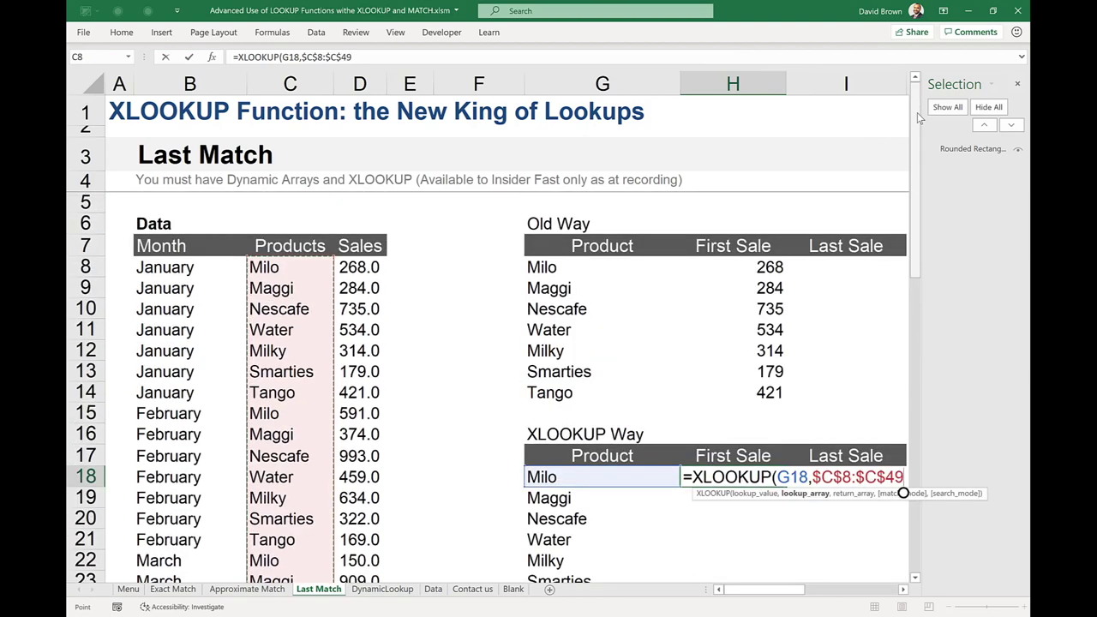
text(,)
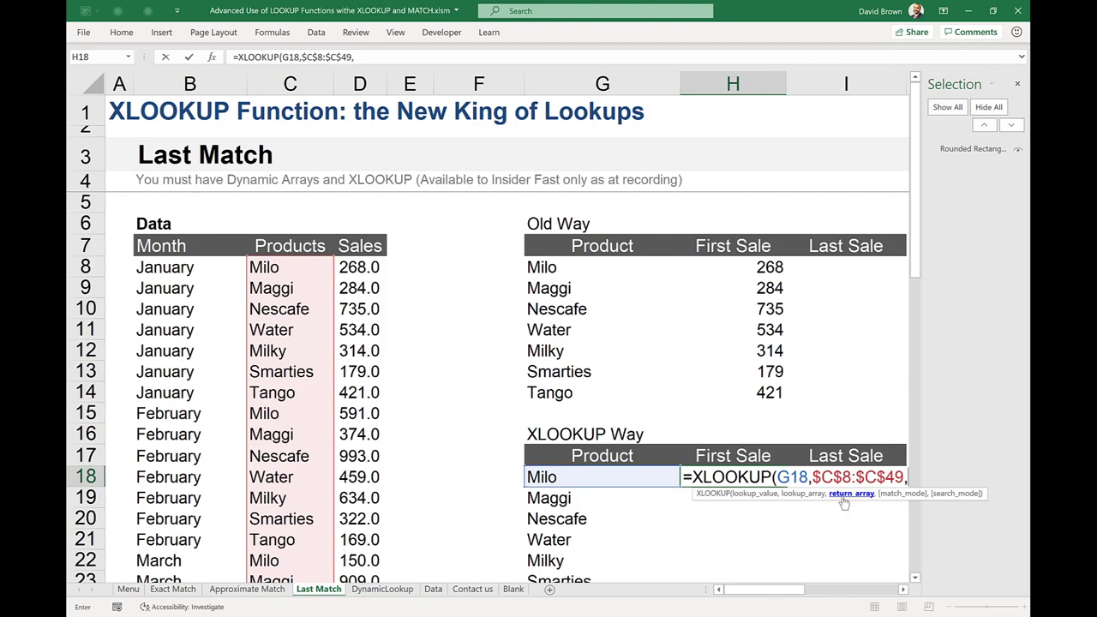
Step: Complete the H18 XLOOKUP with the absolute return array $D$8:$D$49 and fill the formula down through H24
click(360, 268)
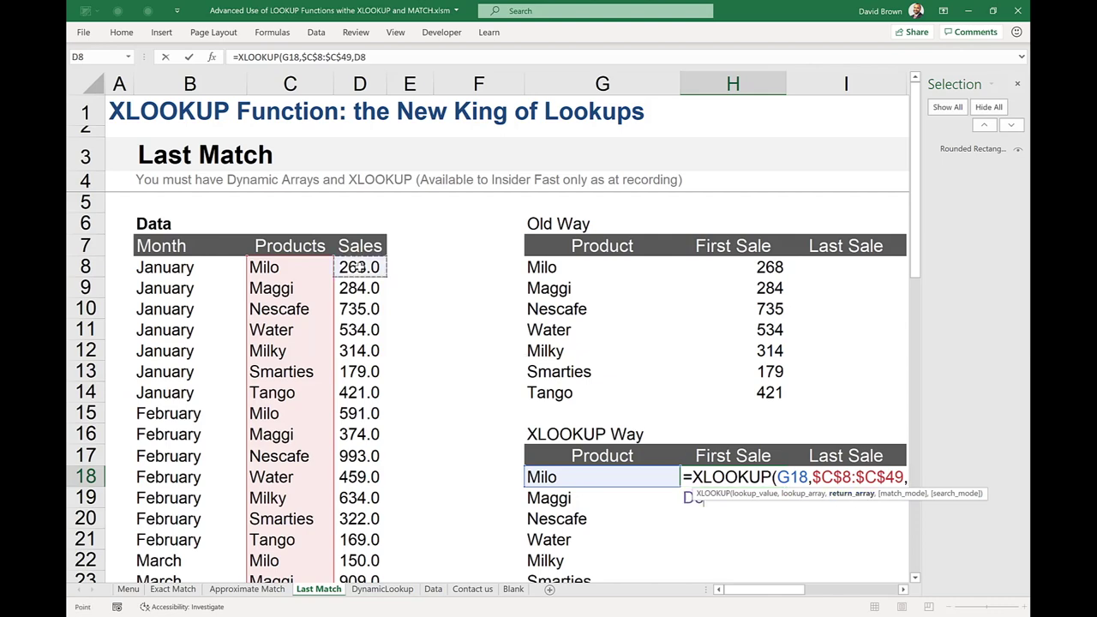
key(ctrl+shift+Down)
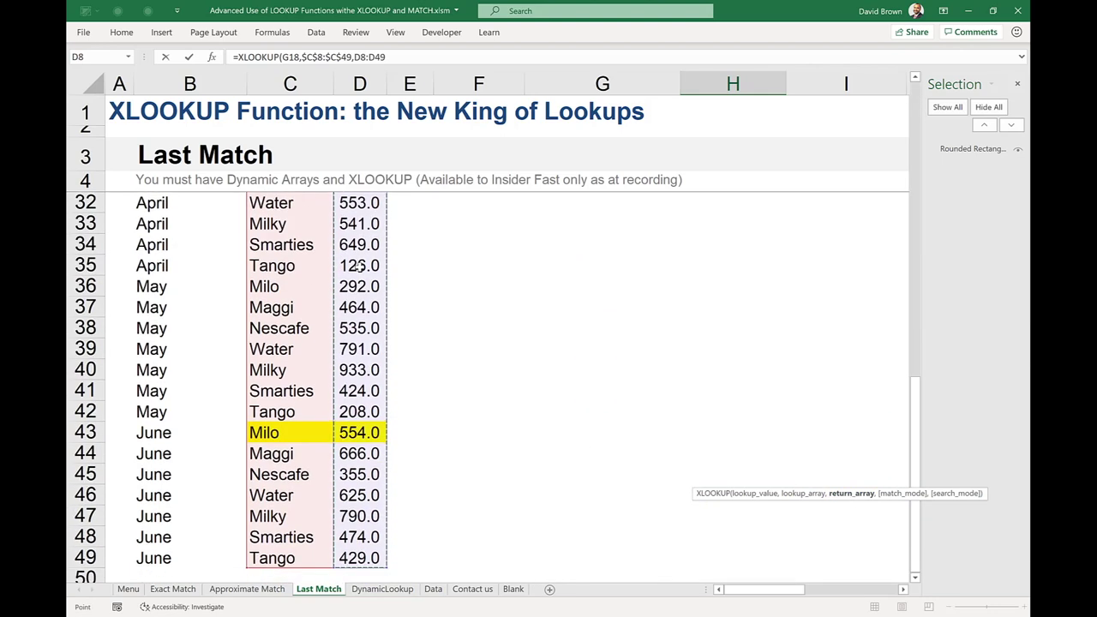
key(F4)
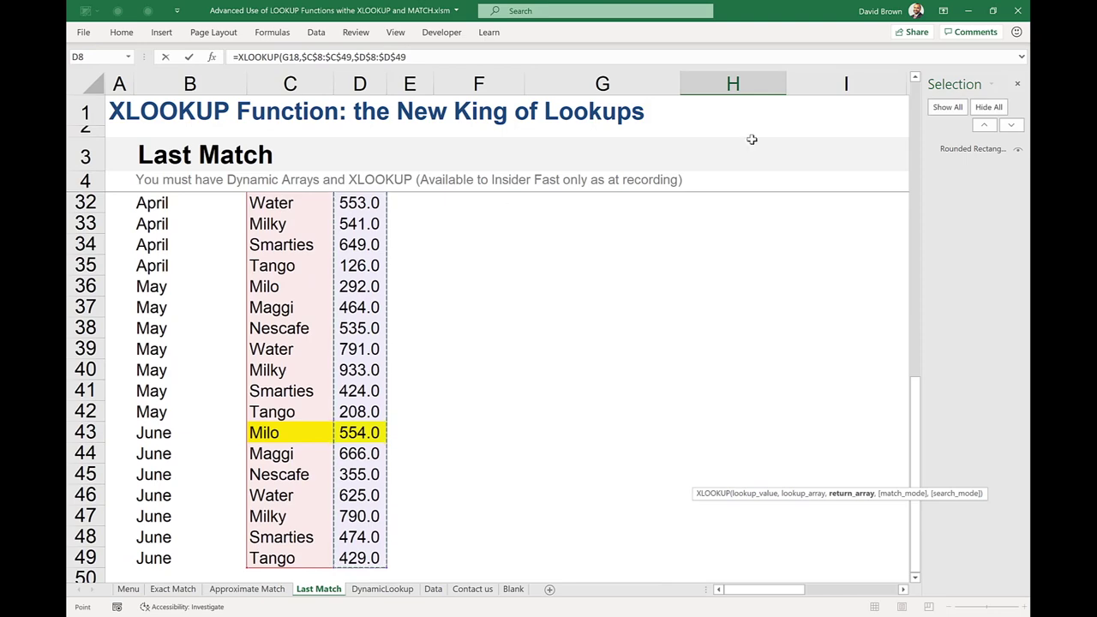
scroll(917, 97, up, 9)
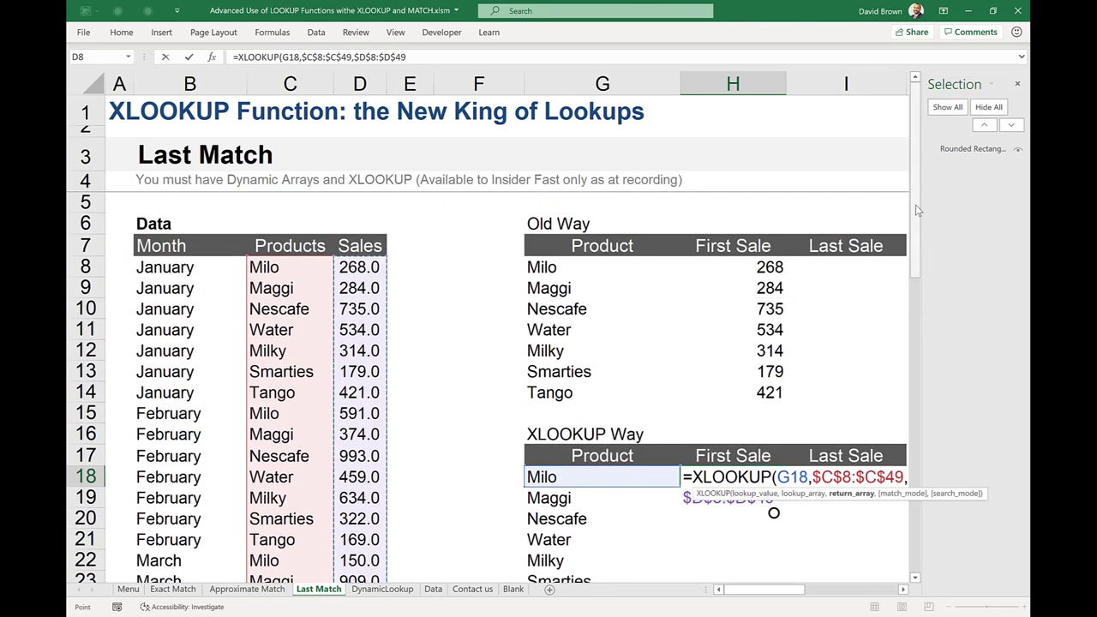
scroll(917, 210, down, 1)
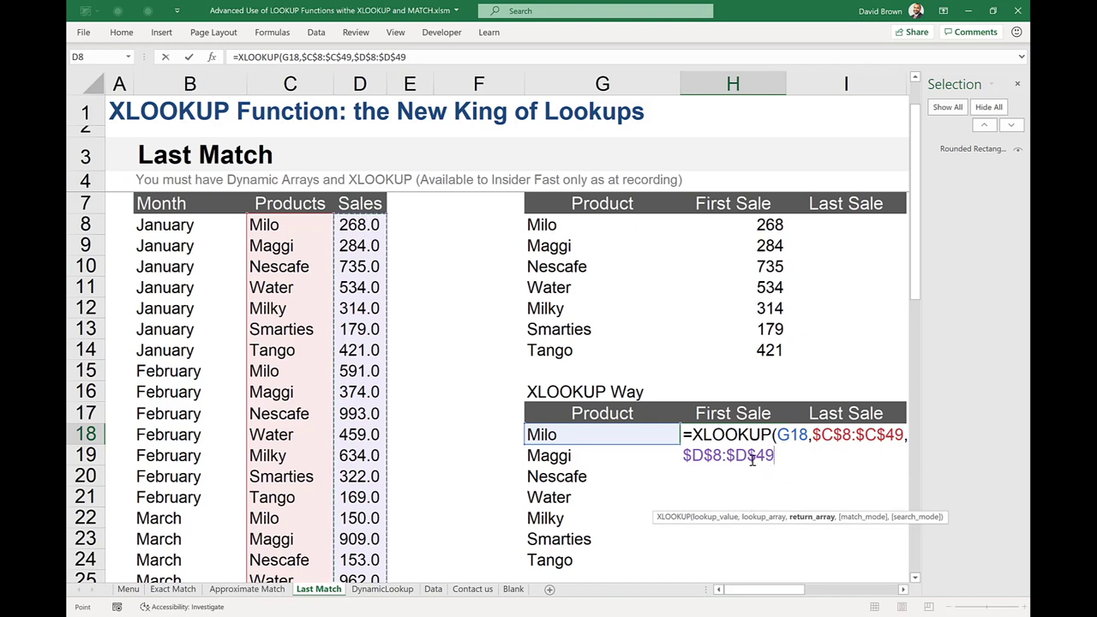
text())
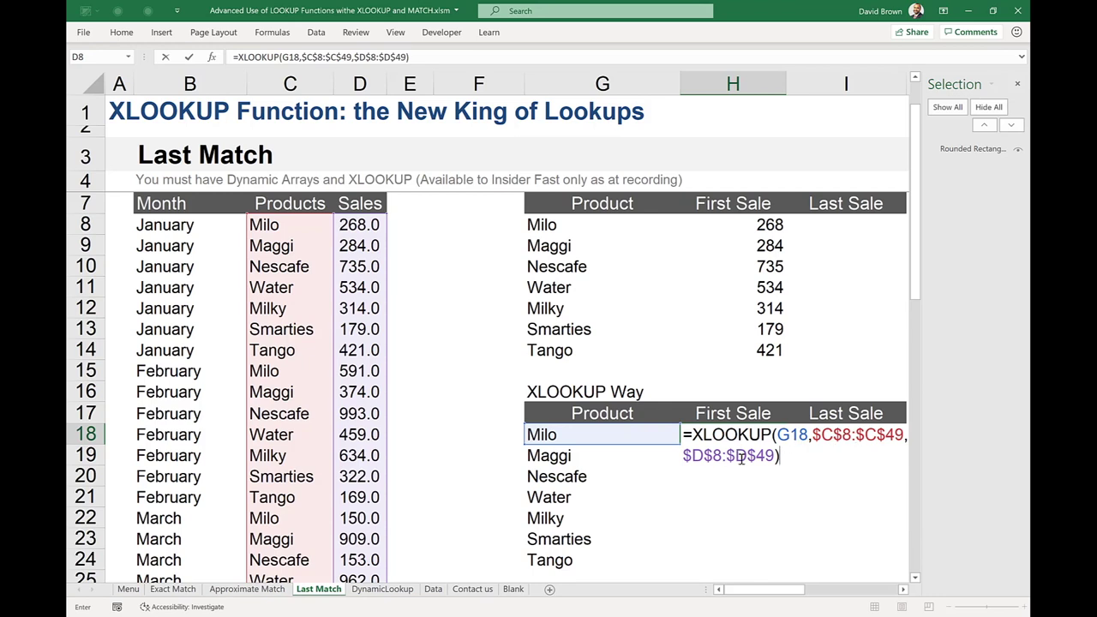
key(Return)
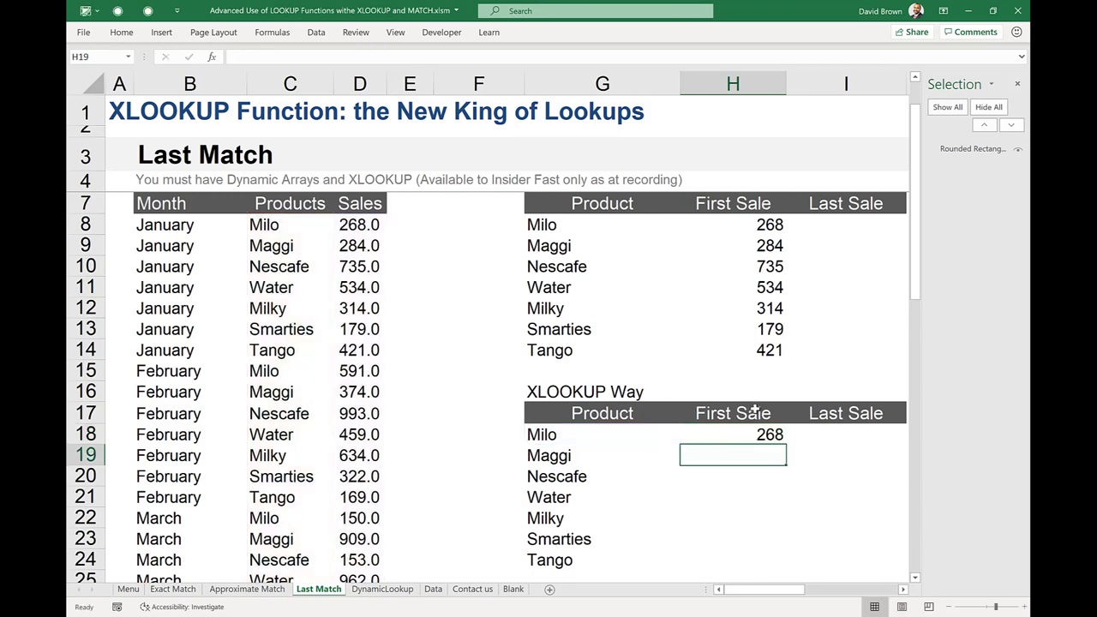
click(753, 431)
double_click(785, 444)
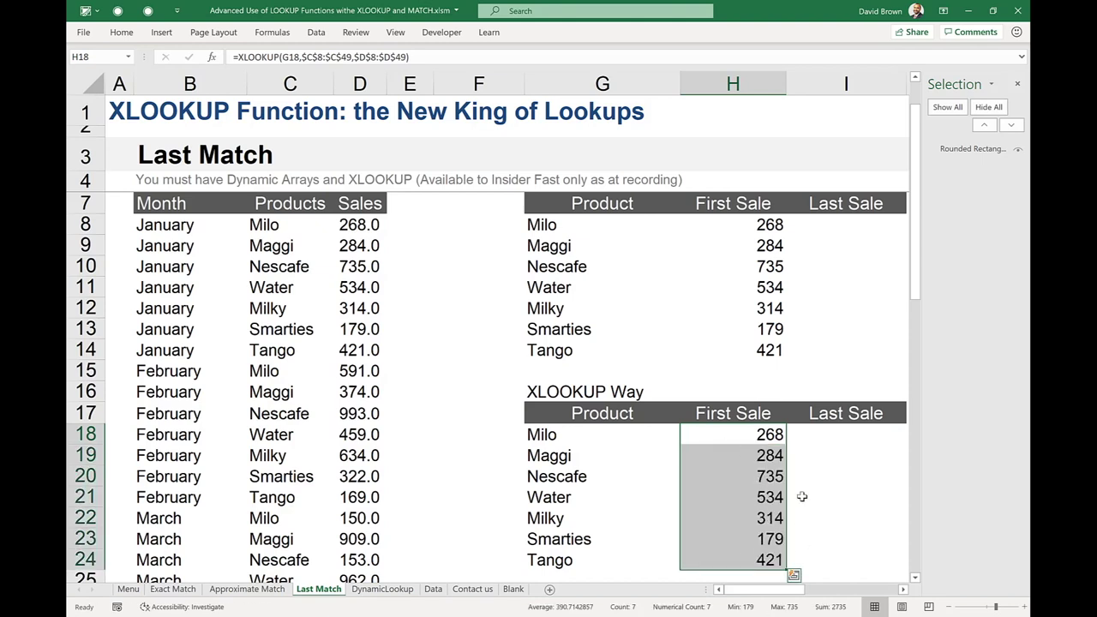
Step: Begin an XLOOKUP formula in I18, Milo's Last Sale cell under XLOOKUP Way, with G18 as the lookup value
click(820, 437)
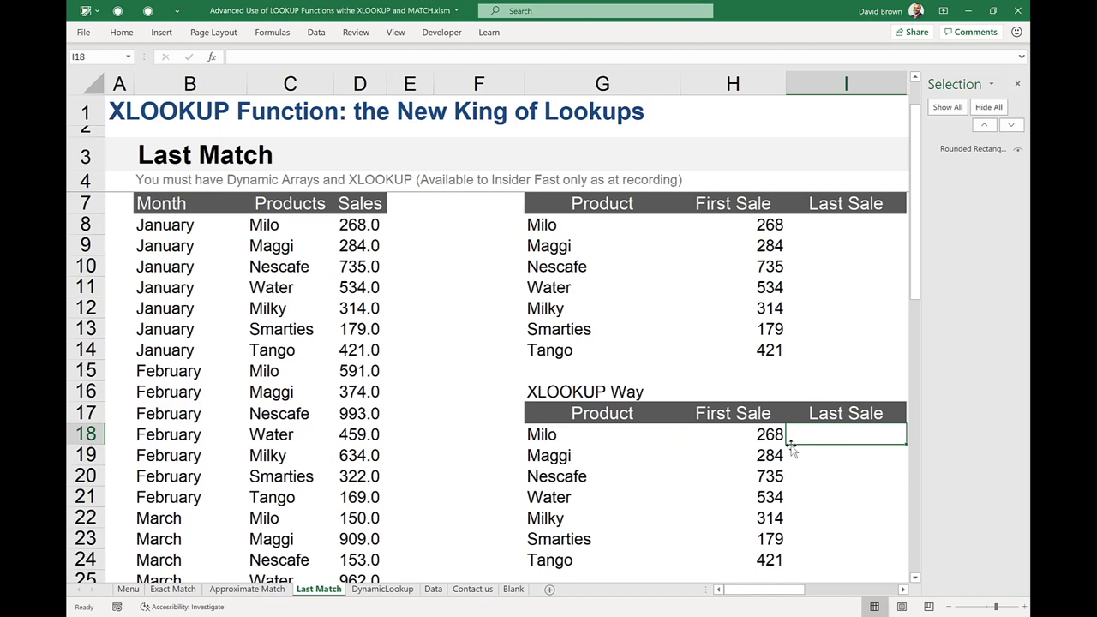
text(=xlo)
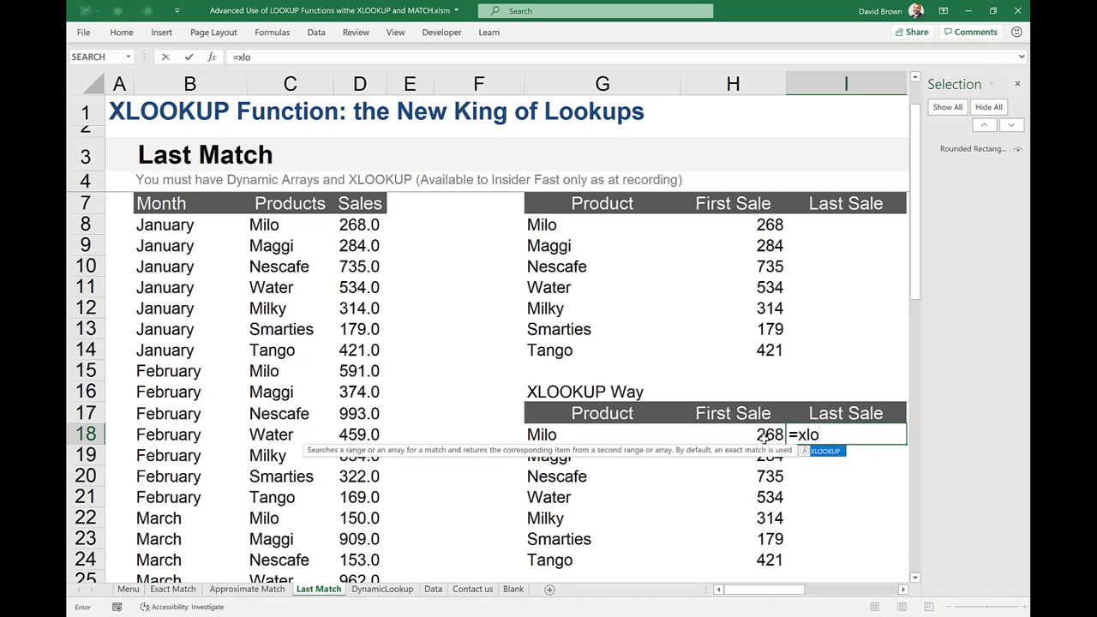
key(Tab)
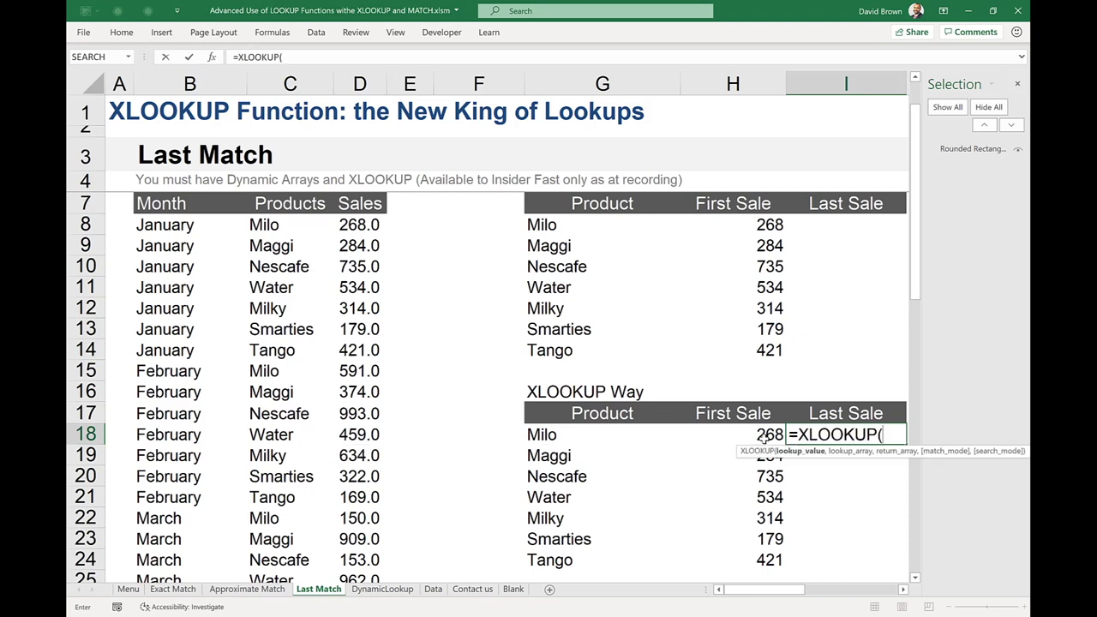
click(558, 435)
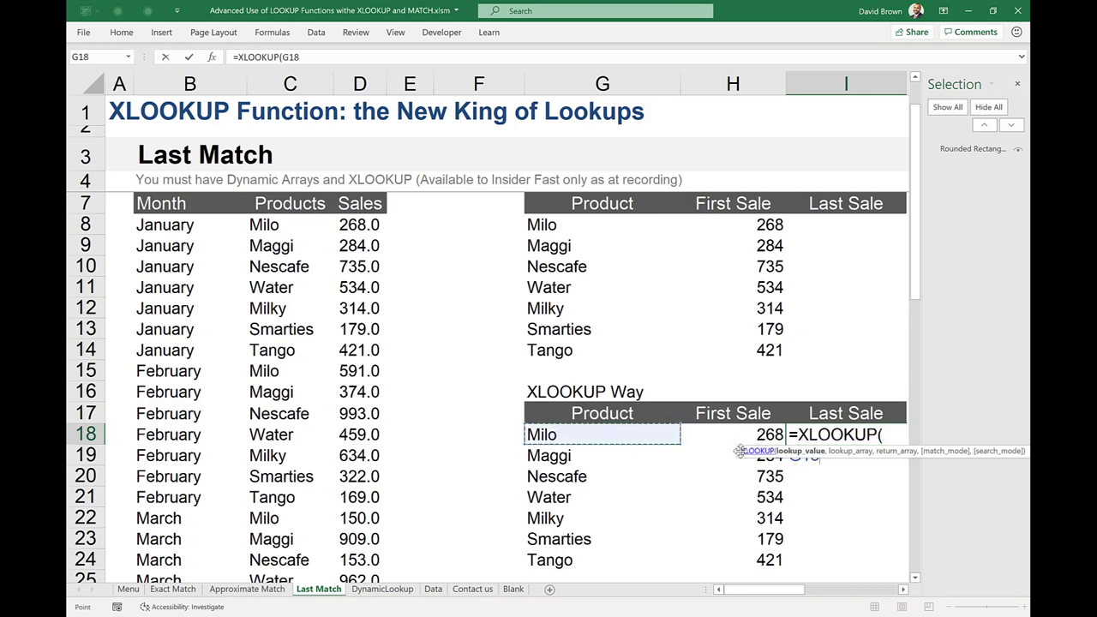
drag(738, 452, 723, 530)
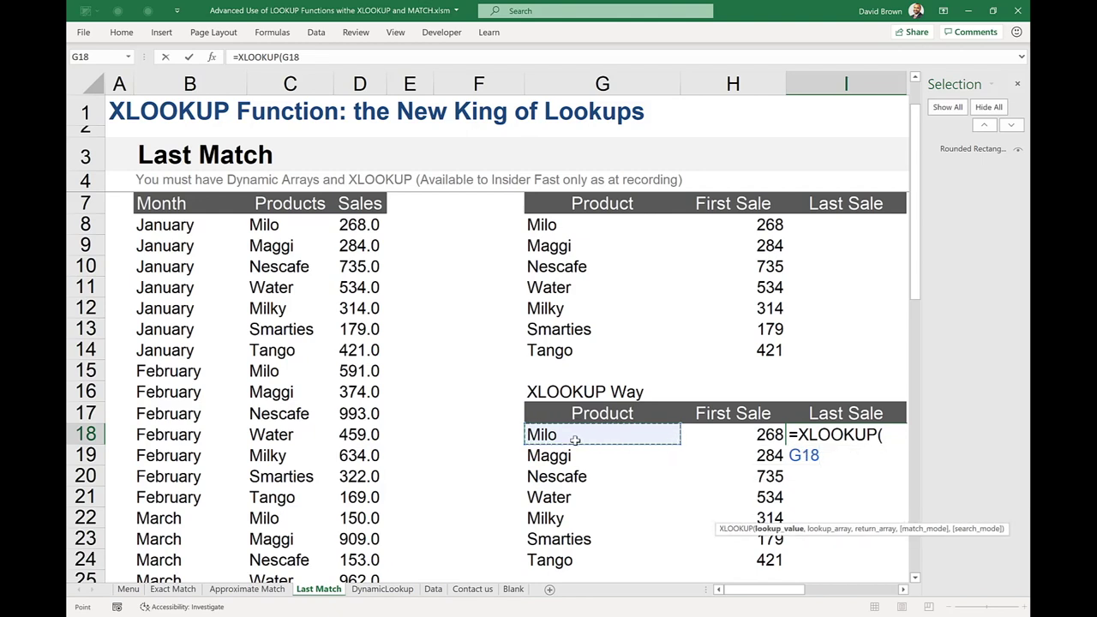
text(,)
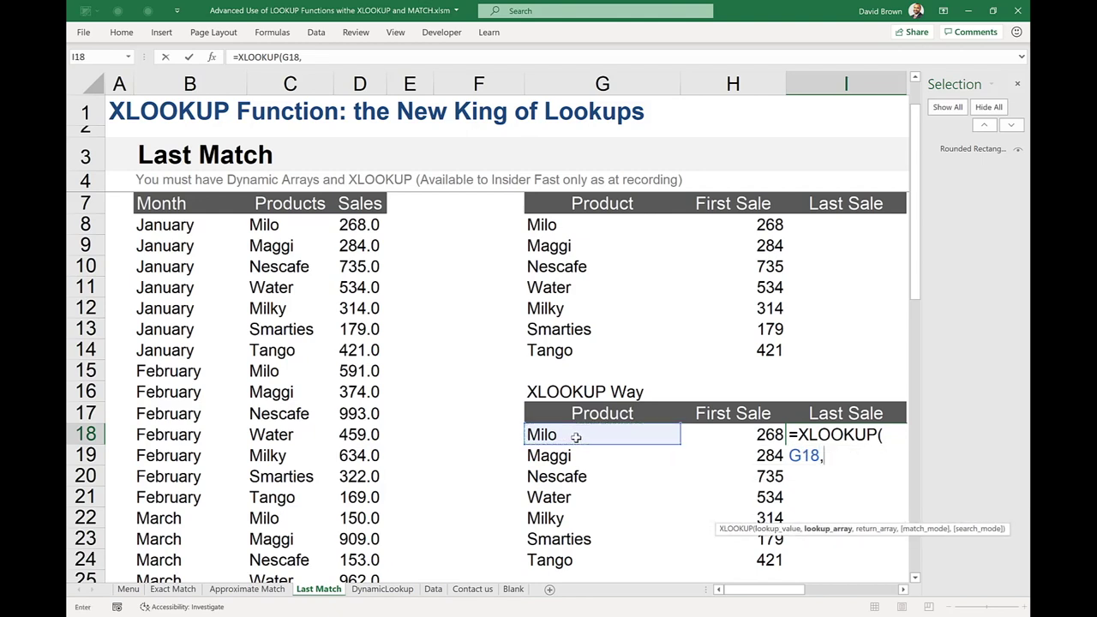
Step: Set the I18 XLOOKUP's lookup array to the Products column as the absolute range $C$8:$C$49
click(275, 222)
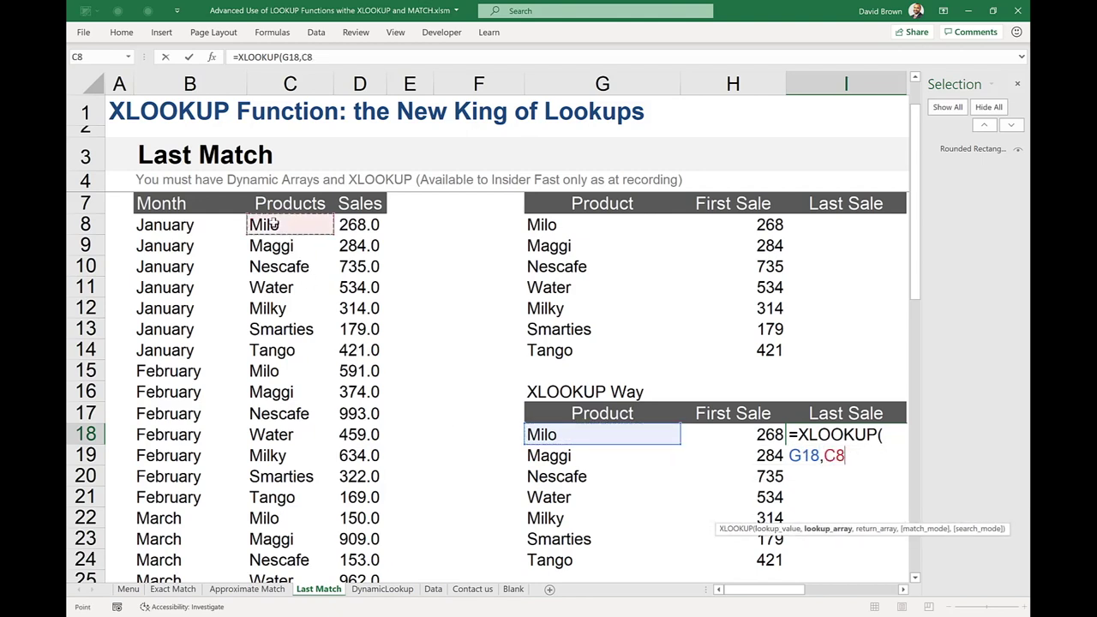
key(ctrl+shift+Down)
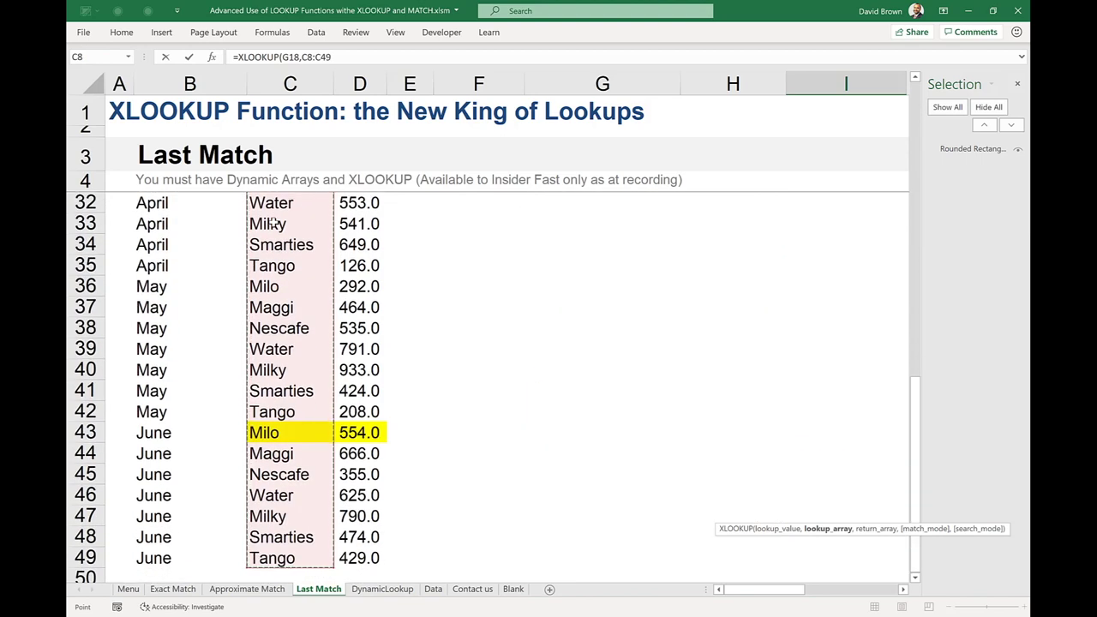
key(F4)
text(,)
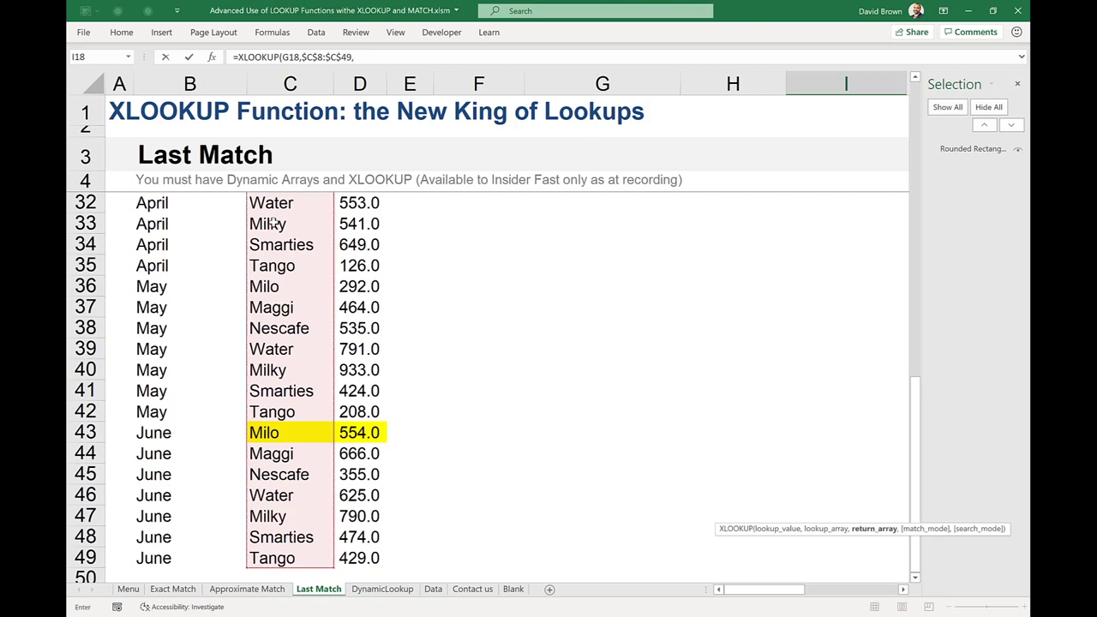
Step: Set the I18 XLOOKUP's return array to the Sales column as the absolute range $D$8:$D$49
scroll(913, 129, up, 6)
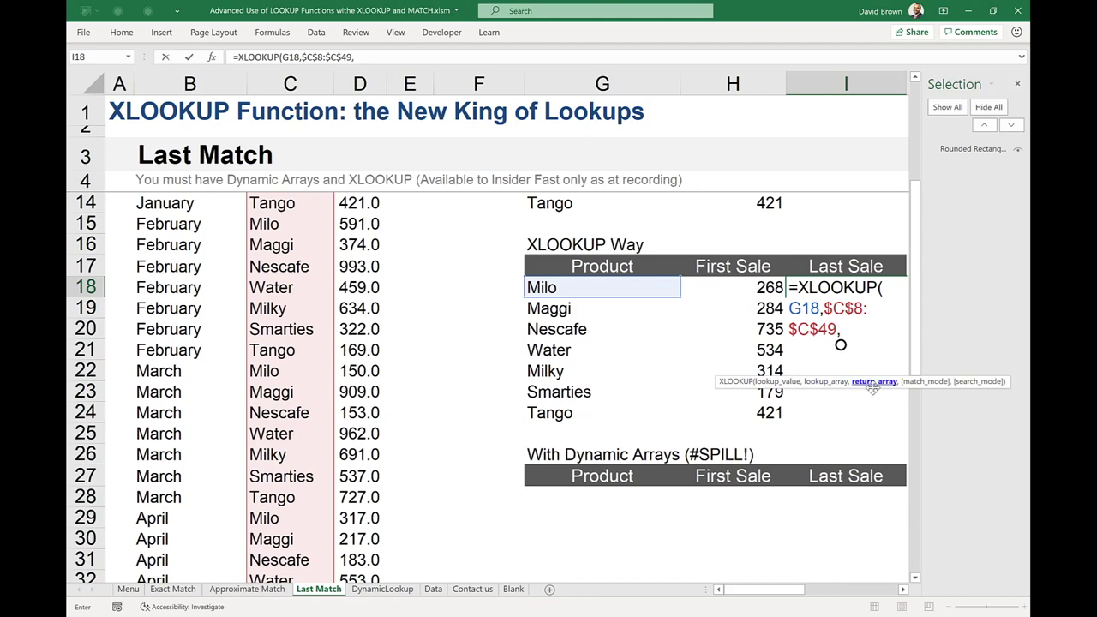
click(358, 223)
scroll(358, 223, up, 3)
click(358, 224)
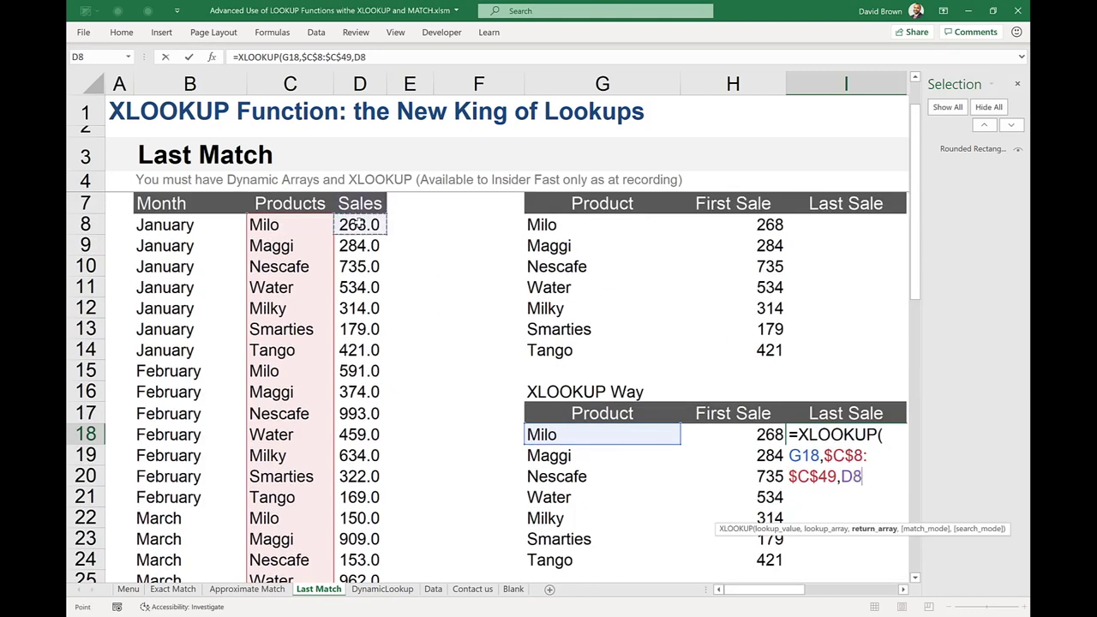
key(ctrl+shift+Down)
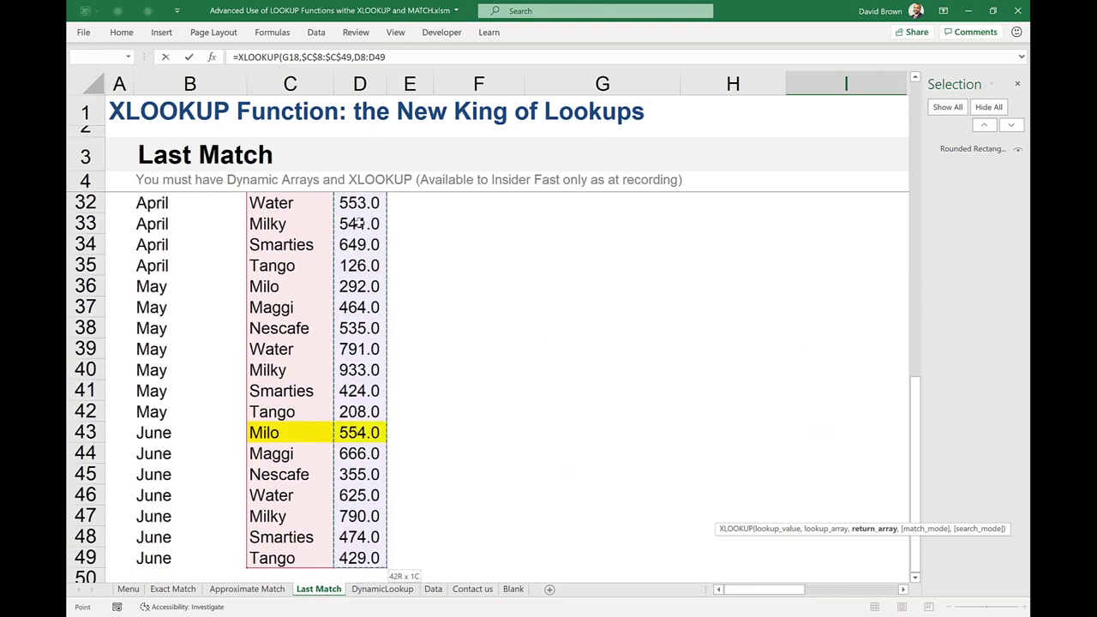
key(F4)
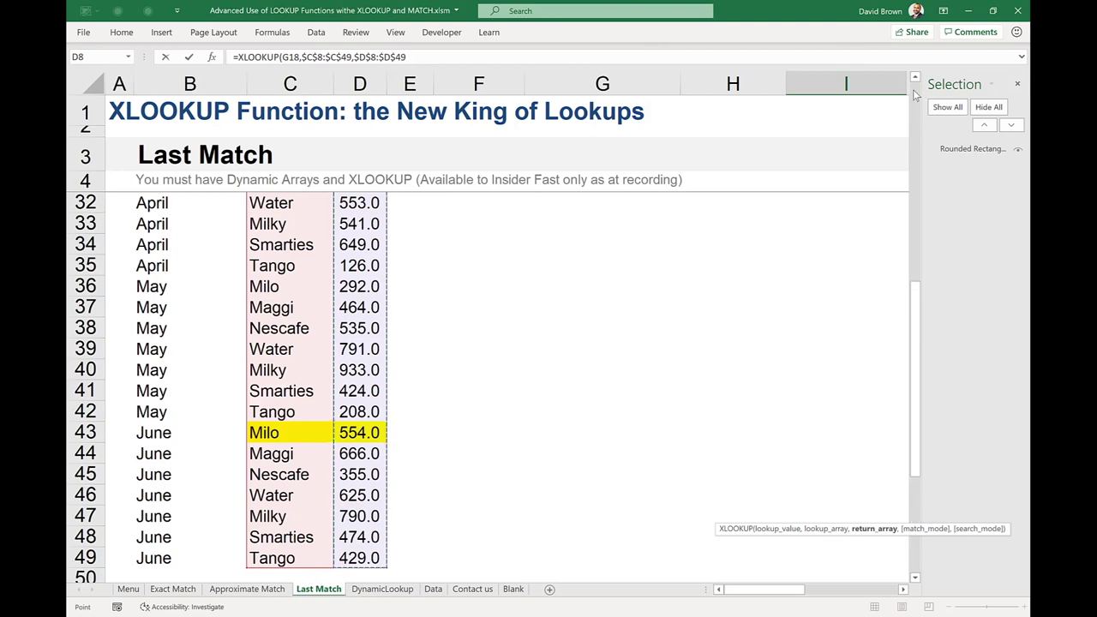
scroll(820, 343, up, 6)
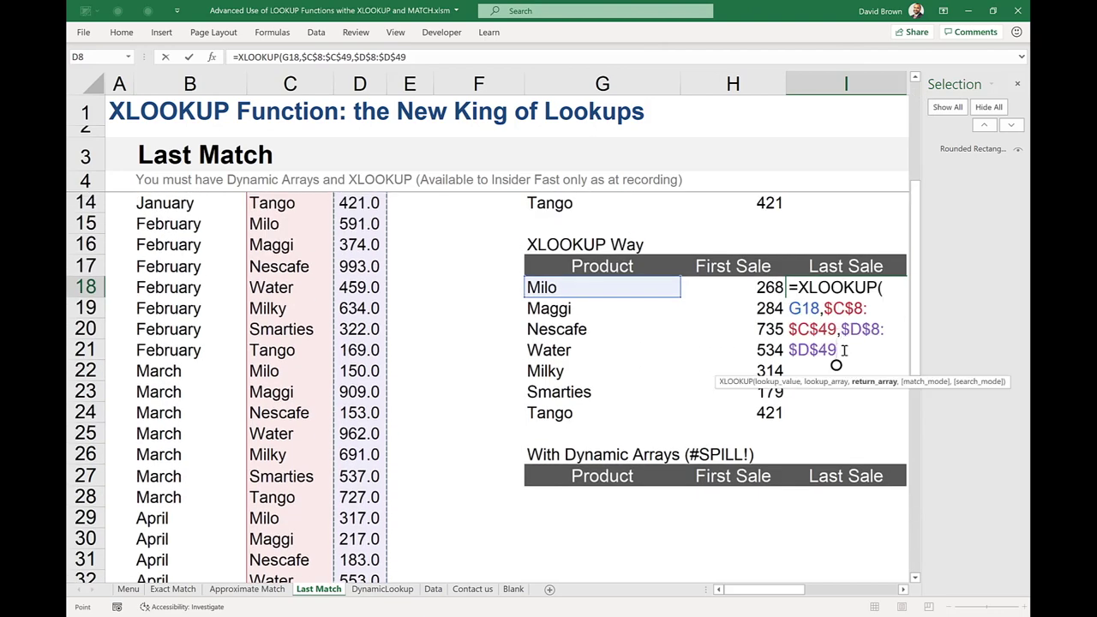
text())
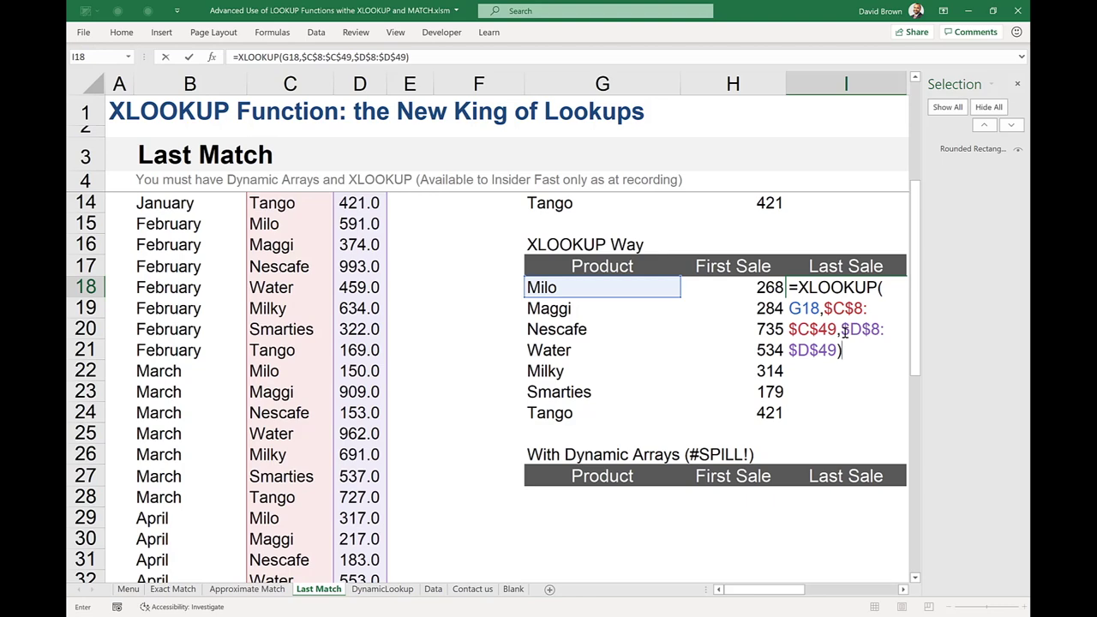
key(BackSpace)
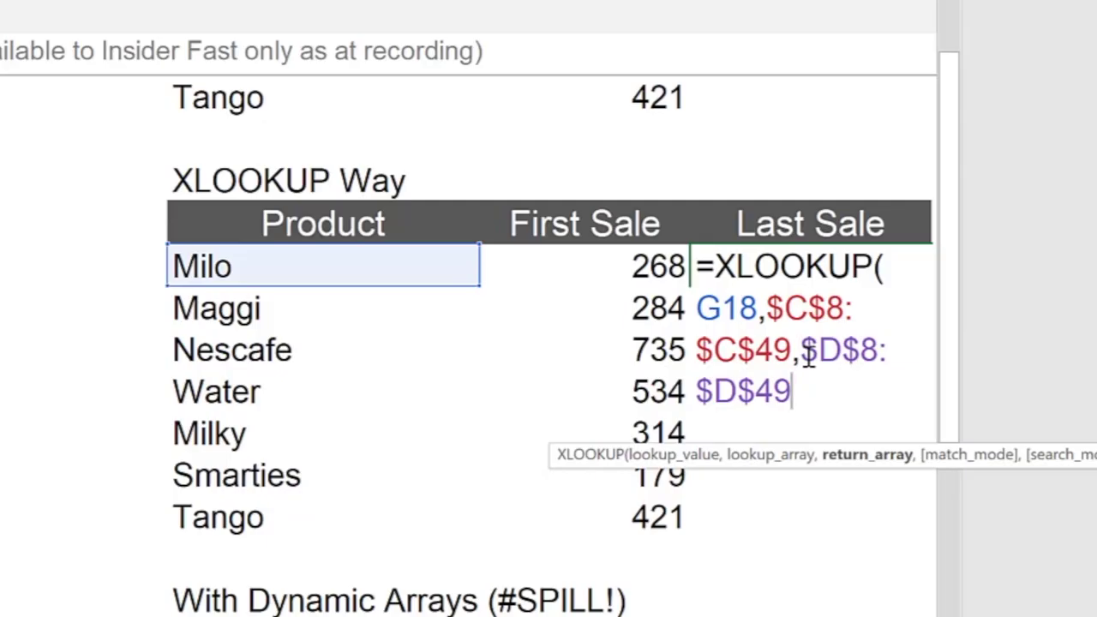
Step: Complete the I18 XLOOKUP with the match mode left blank and search mode -1, Search last-to-first
text(,0)
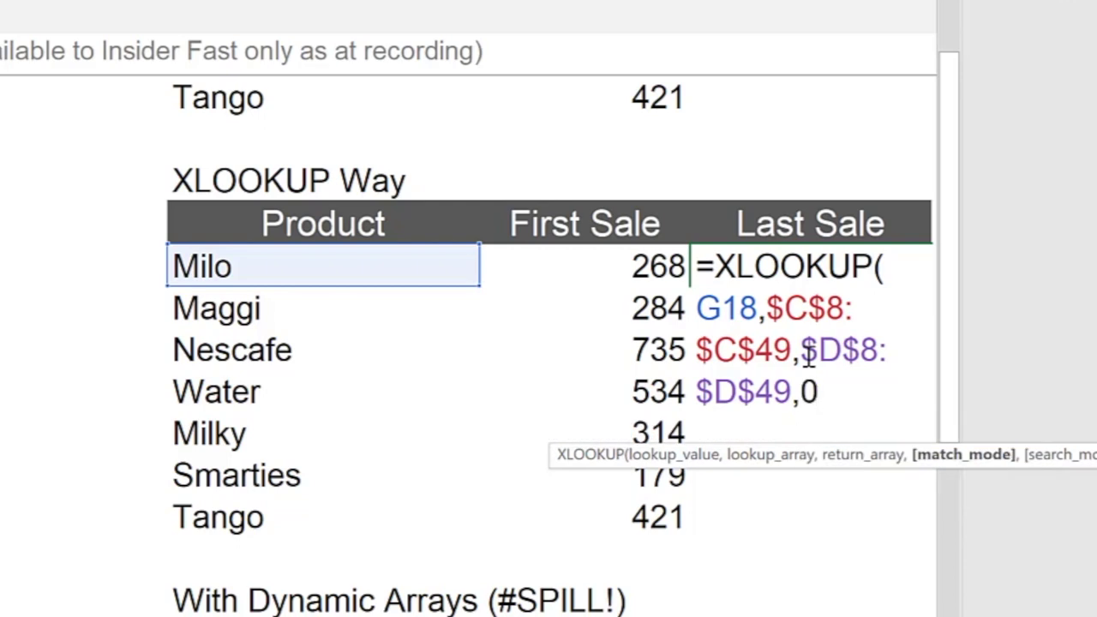
key(BackSpace)
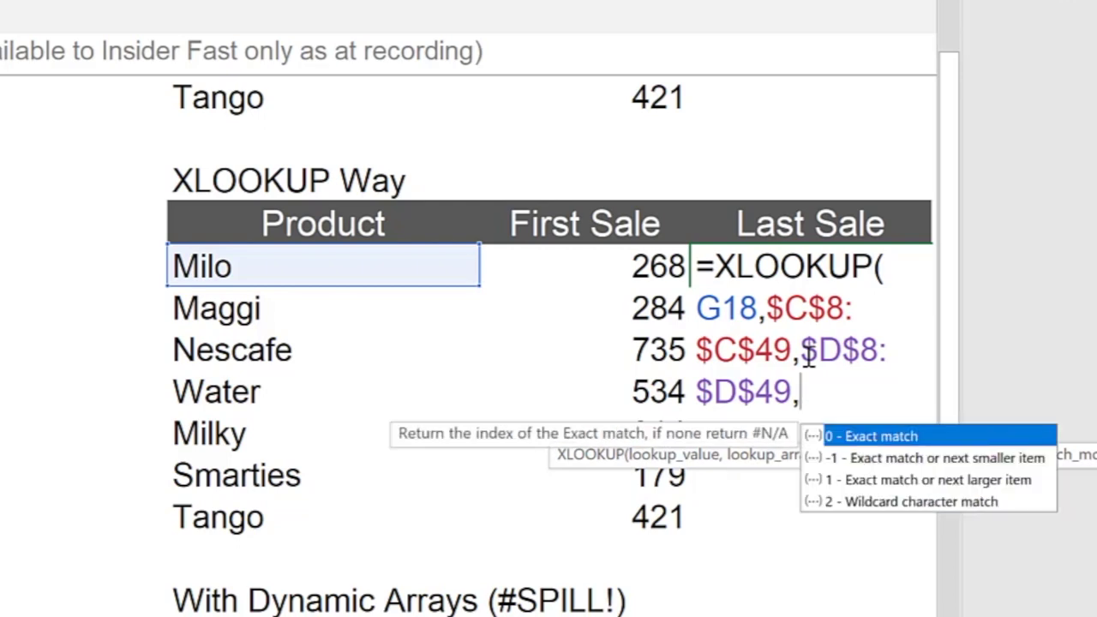
text(,)
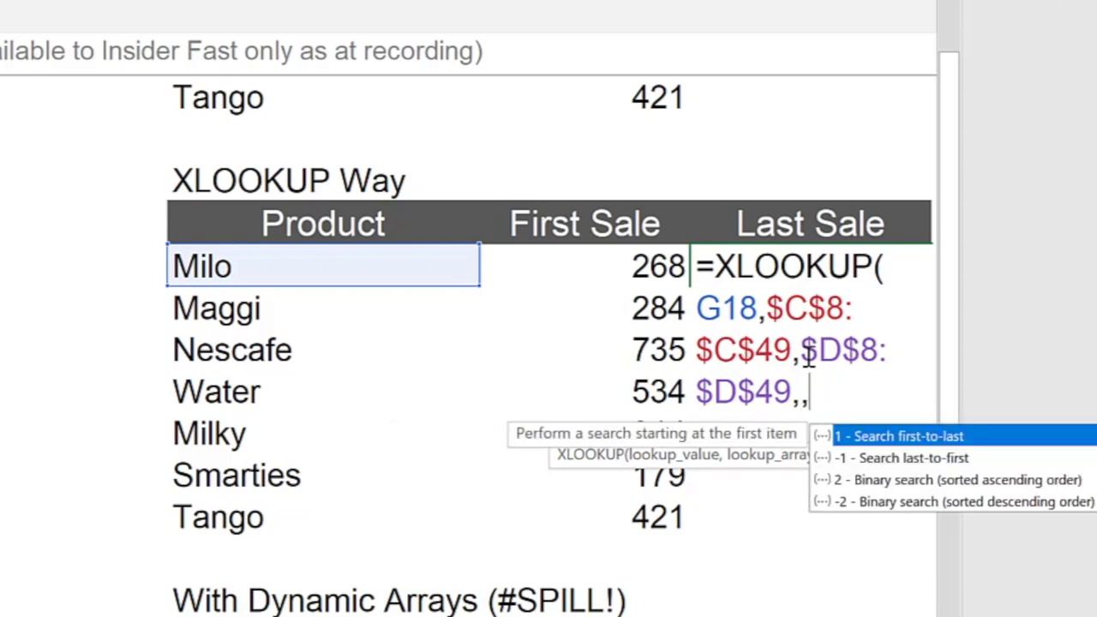
key(Down)
key(Up)
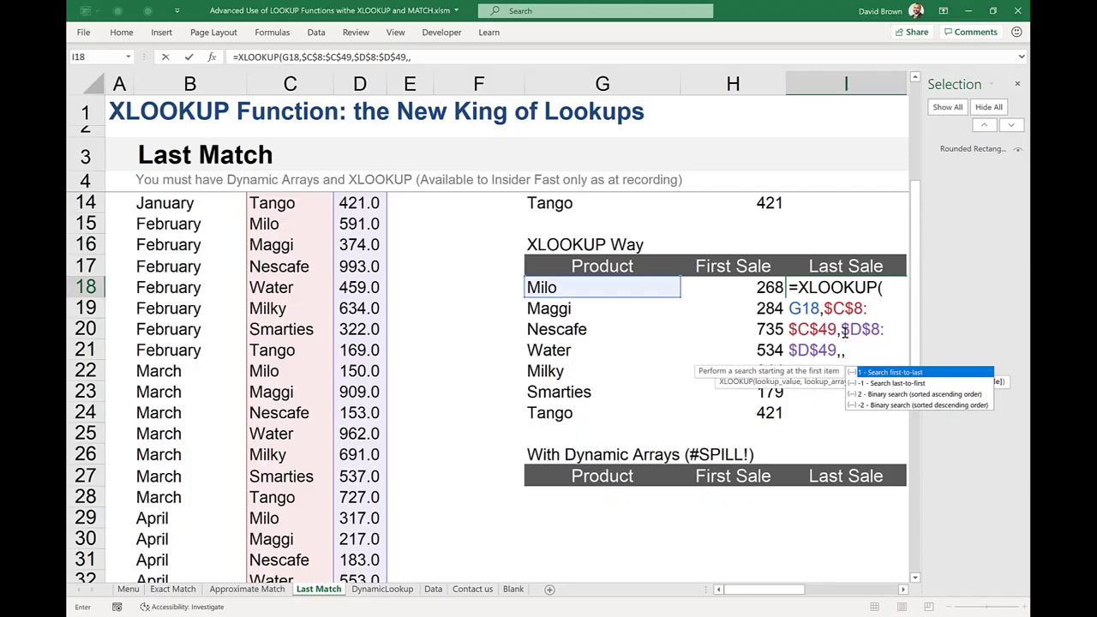
key(Down)
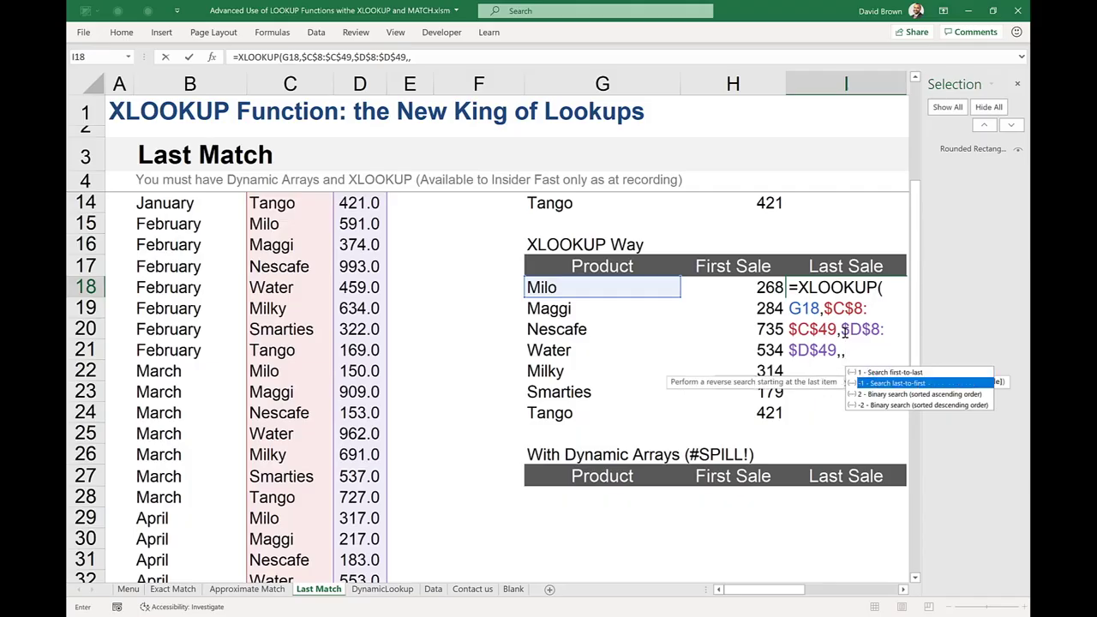
key(Tab)
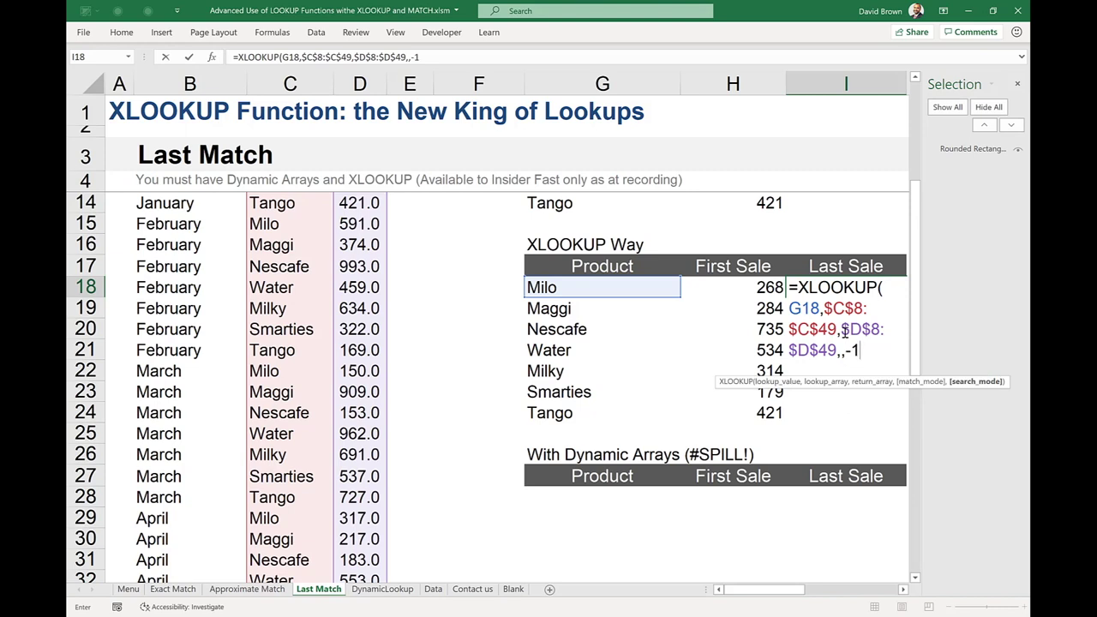
text())
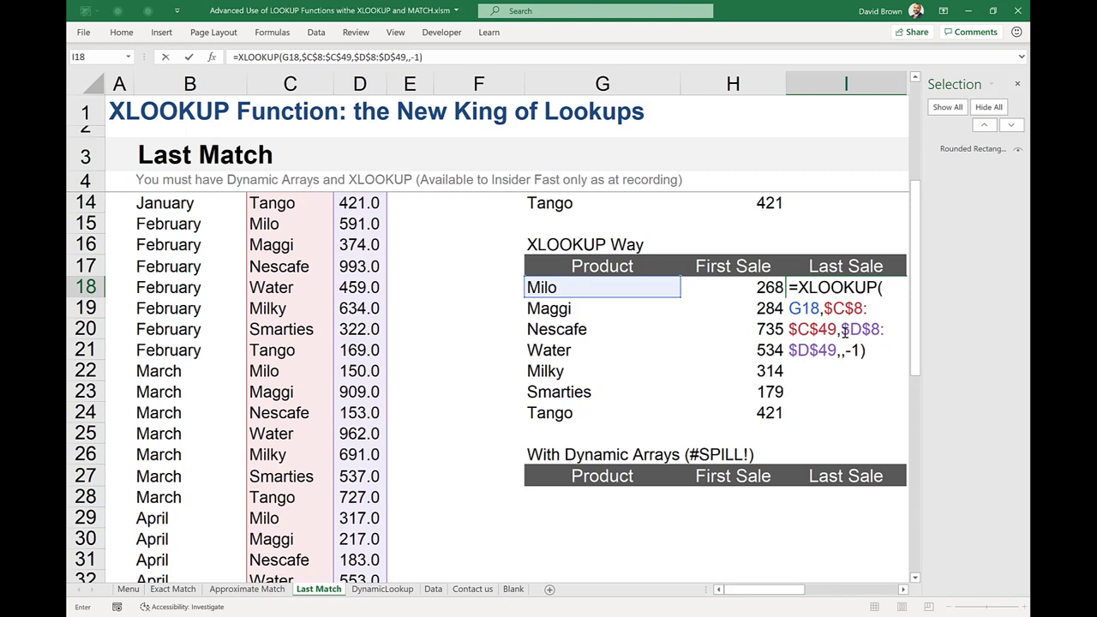
key(Return)
key(Up)
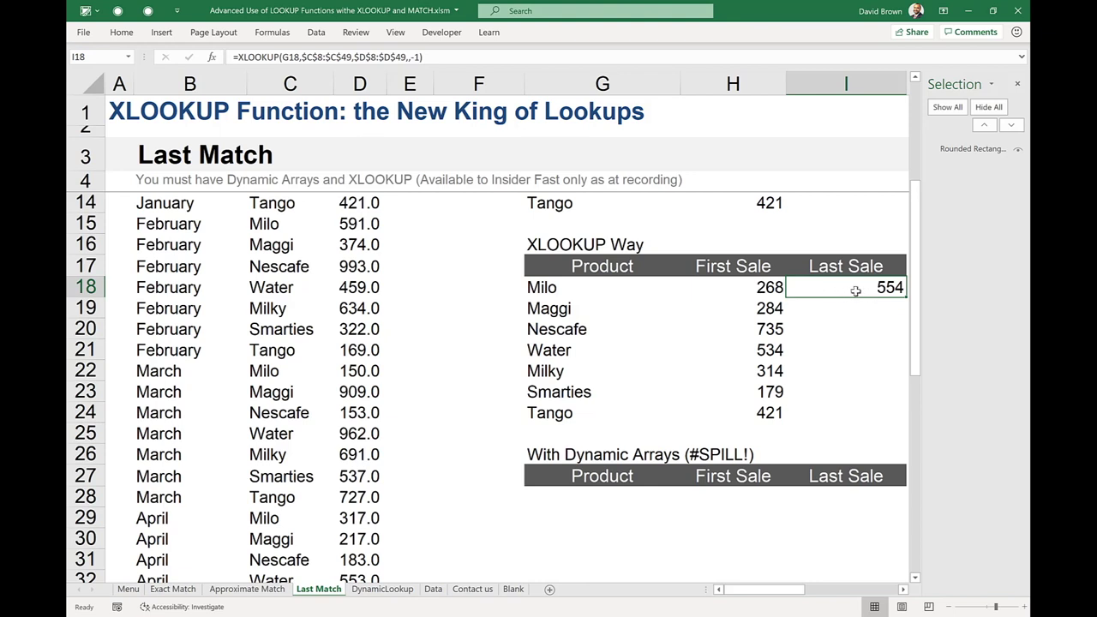
Step: Check the last June sales of Milo and Nescafe near the end of the data against the lookup
click(374, 338)
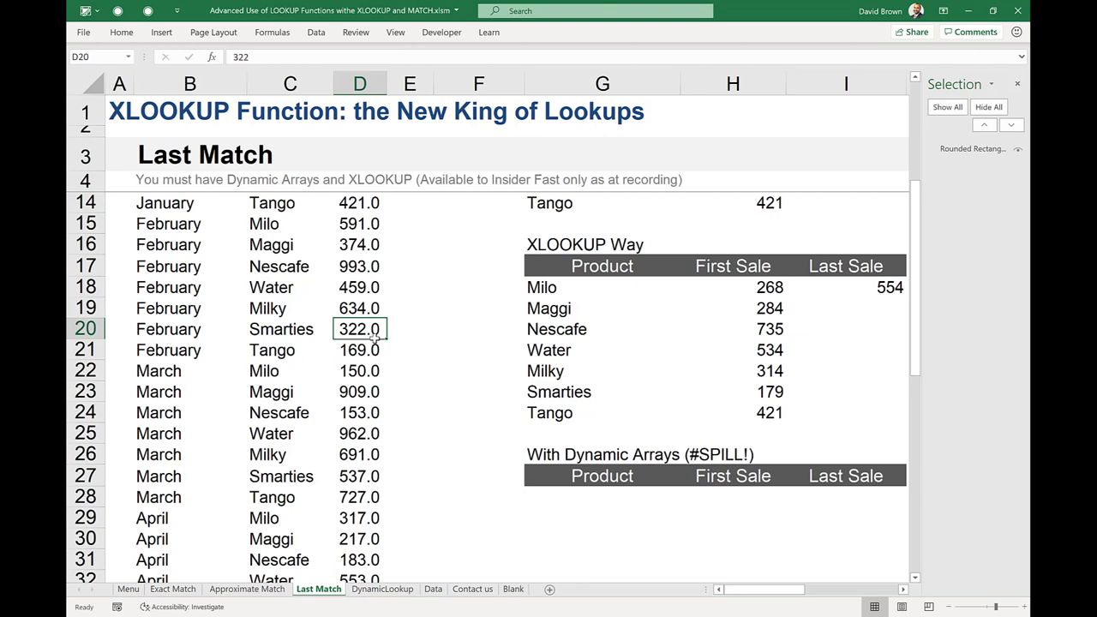
key(ctrl+Down)
key(Up)
key(Up)
key(Up)
key(Up)
key(Up)
key(Up)
key(Left)
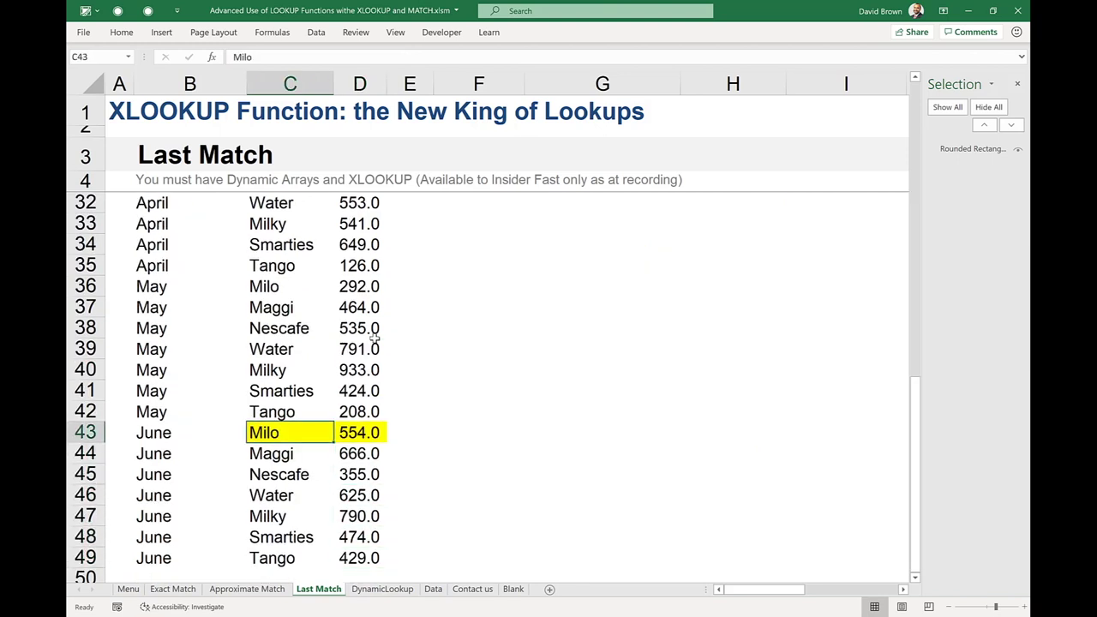
key(Down)
key(Down)
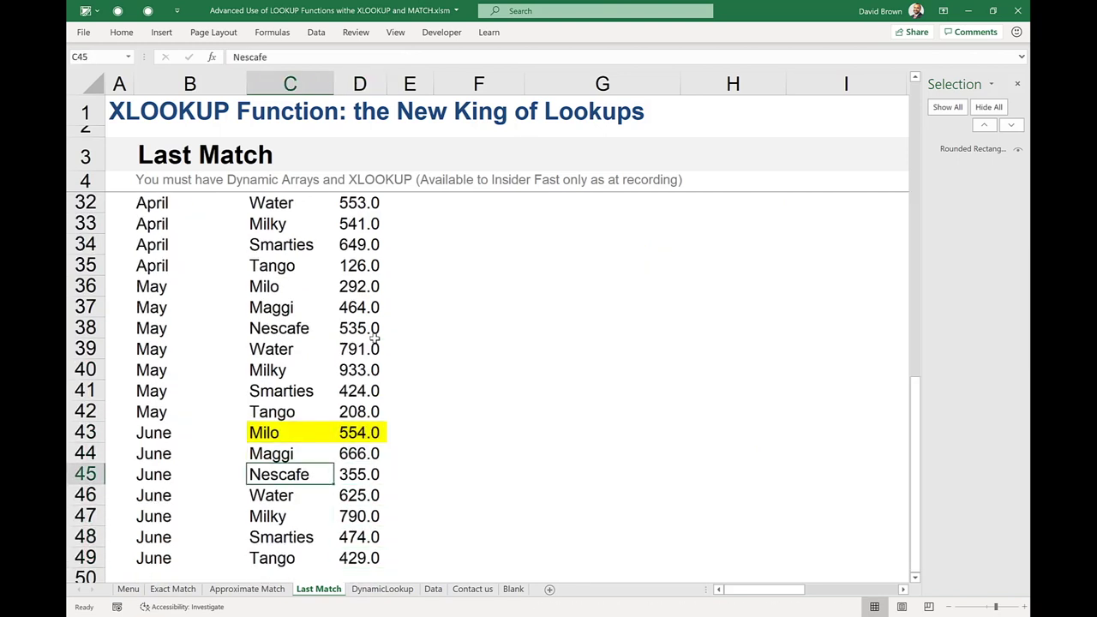
key(Right)
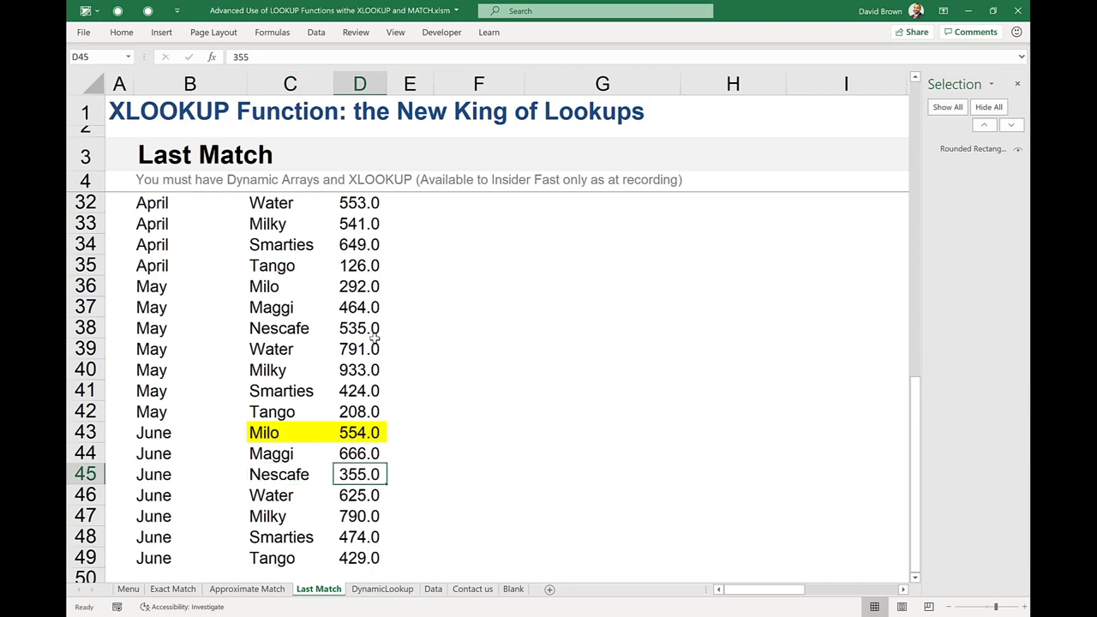
key(ctrl+Up)
key(Up)
key(Up)
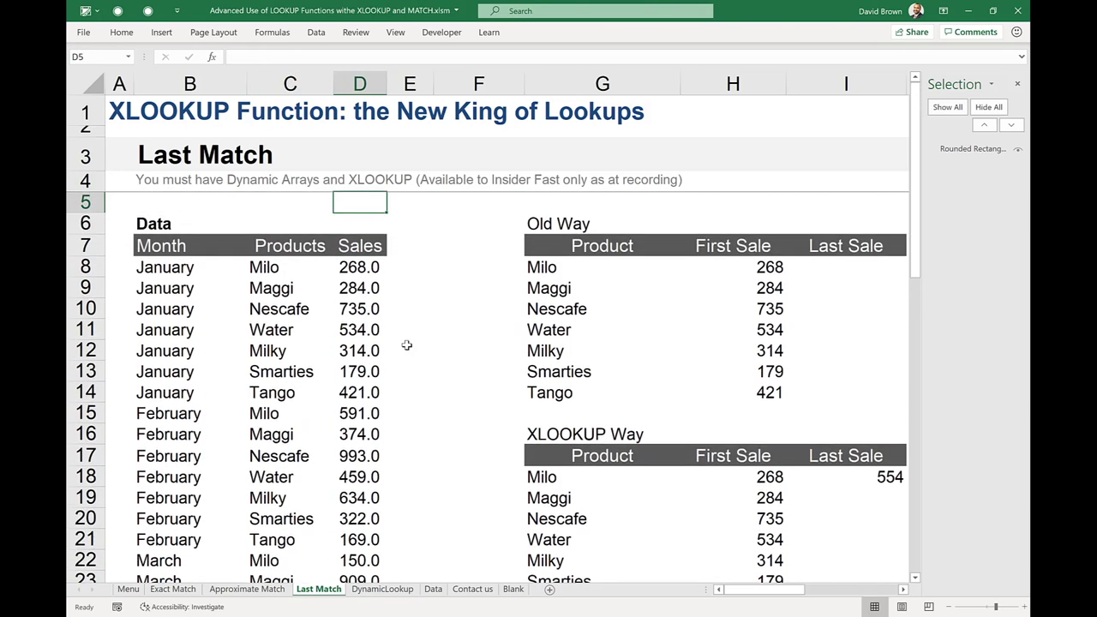
Step: Fill the I18 Last Sale formula down through I24 for the remaining products
click(853, 475)
key(Down)
key(Down)
key(Down)
key(Down)
key(Down)
key(Down)
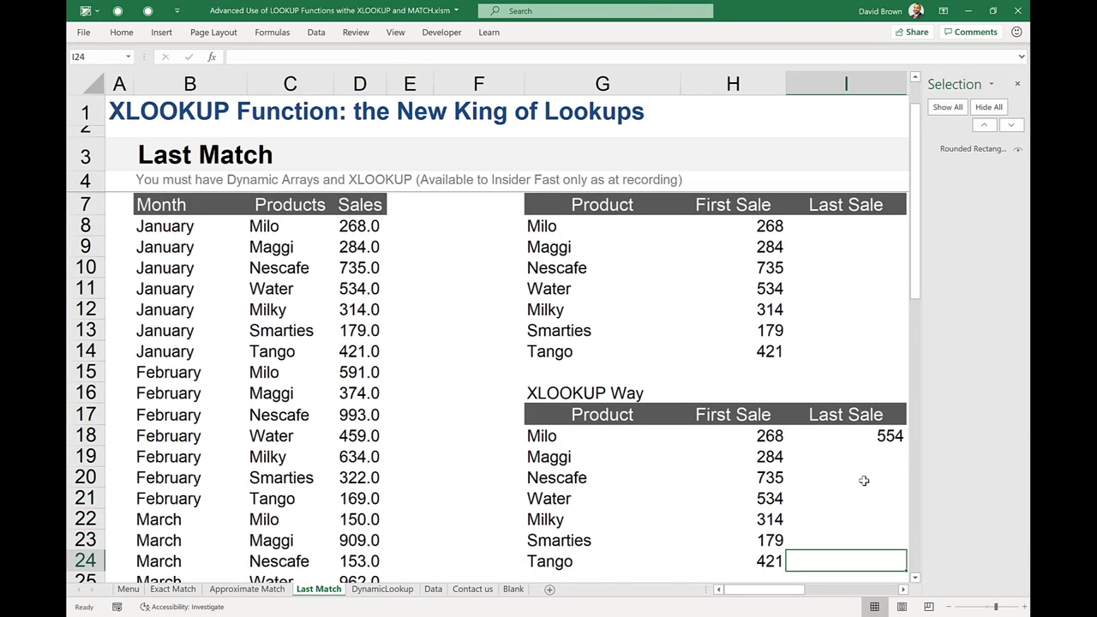
key(Down)
click(883, 412)
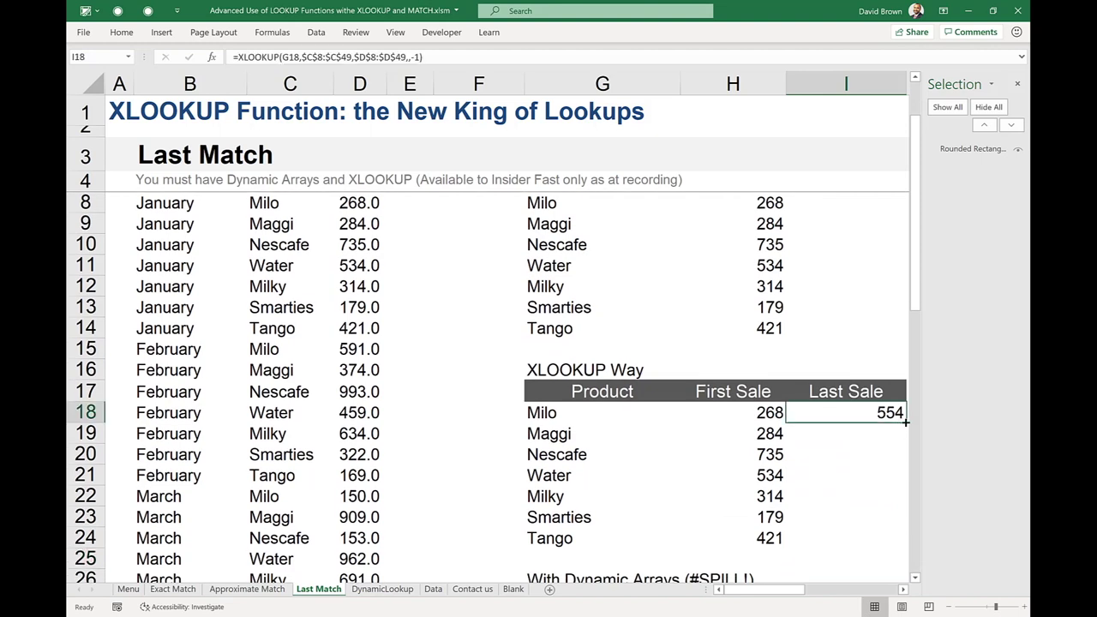
double_click(905, 421)
Step: Examine the First Sale and Last Sale results for the products in the XLOOKUP Way table
key(Down)
click(879, 473)
click(880, 511)
drag(755, 417, 763, 503)
drag(861, 416, 861, 496)
drag(750, 409, 832, 414)
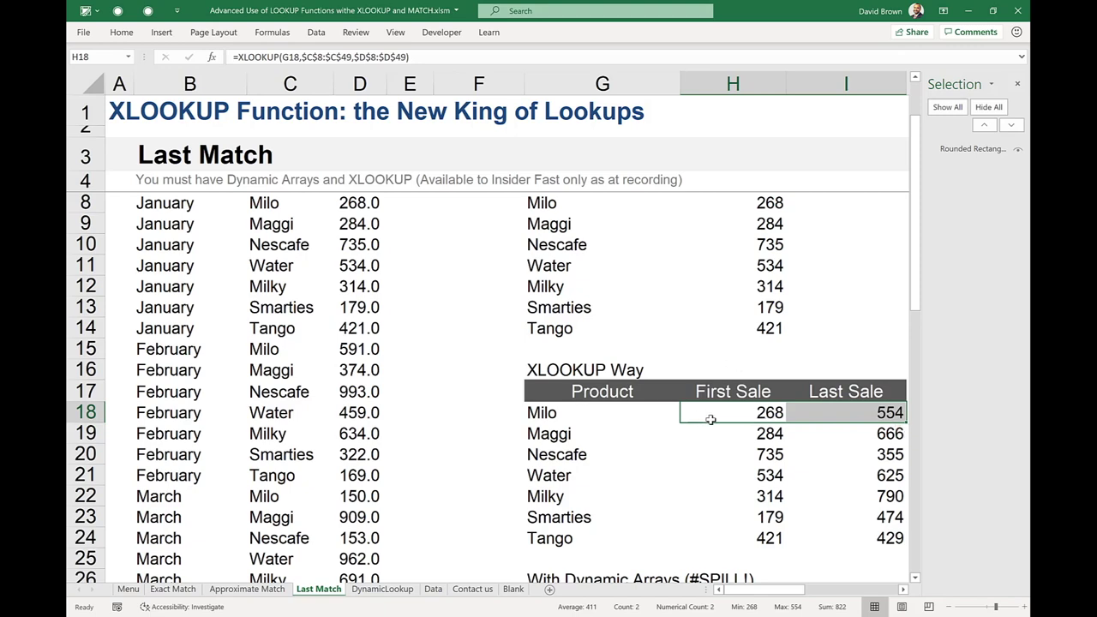
click(642, 416)
key(Down)
key(Down)
key(Down)
key(Down)
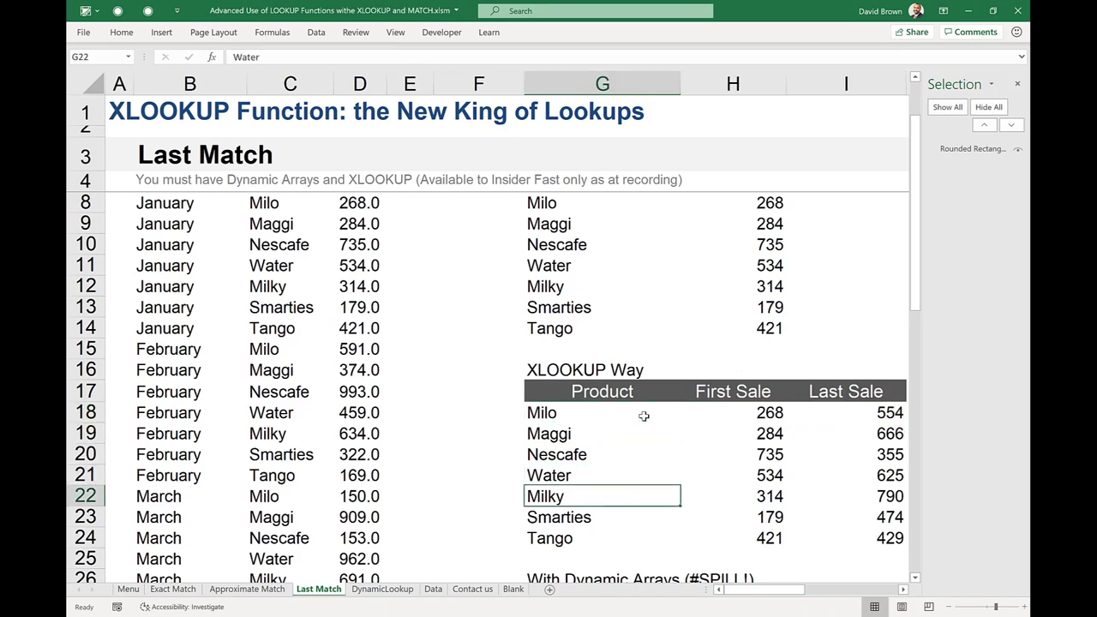
Step: Look over the empty With Dynamic Arrays (#SPILL!) table and the lookup tables above it
key(Down)
key(Down)
key(Down)
key(Down)
key(Down)
key(Down)
key(Down)
key(Down)
key(Down)
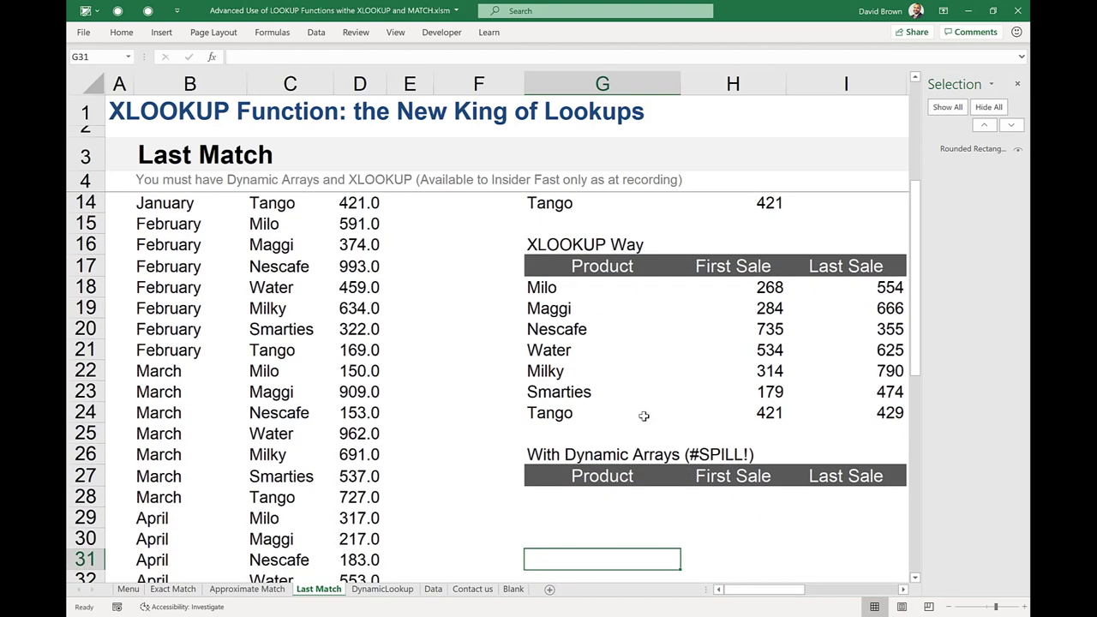
key(Down)
key(Down)
key(Down)
key(Down)
key(Down)
key(Down)
key(Up)
key(Up)
key(Up)
key(Up)
key(Up)
key(Up)
key(Up)
key(Up)
key(Up)
key(Up)
key(Up)
key(Up)
key(Up)
key(Up)
key(Up)
key(Up)
key(Up)
key(Up)
key(Up)
key(Up)
key(Down)
key(Down)
key(Down)
key(Down)
key(Down)
key(Down)
key(Down)
key(Down)
key(Down)
key(Down)
key(Down)
key(Down)
key(Down)
key(Down)
key(Down)
key(Down)
key(Down)
key(Down)
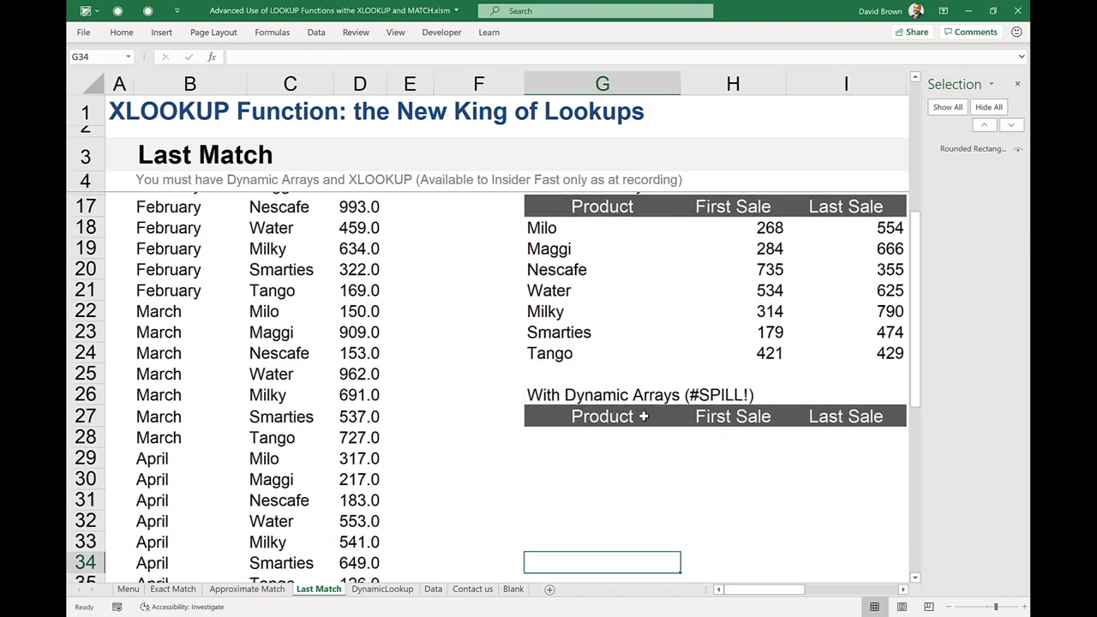
Step: Enter =UNIQUE(C8:C49) in G28 under the Product header of the With Dynamic Arrays table
key(Up)
key(Up)
key(Up)
key(Up)
key(Up)
key(Up)
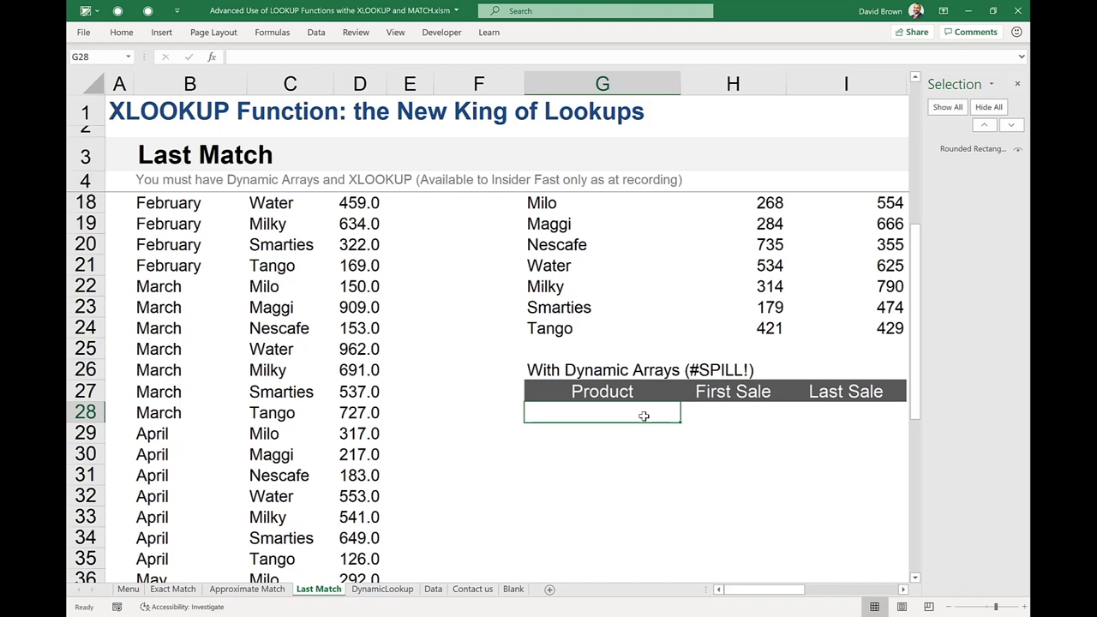
text(=uni)
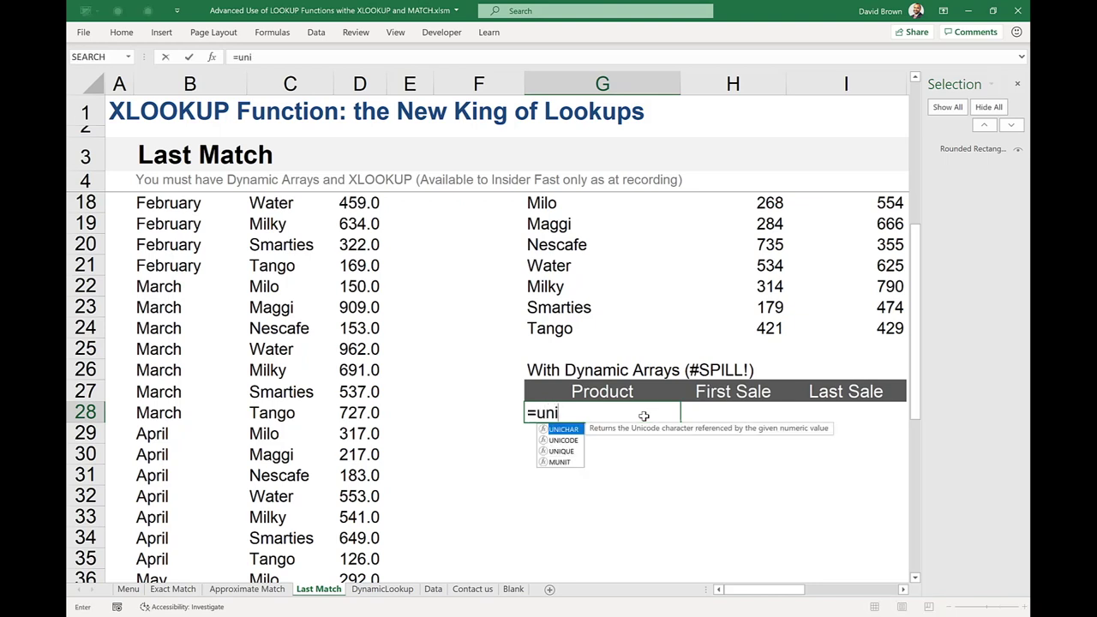
key(Down)
key(Down)
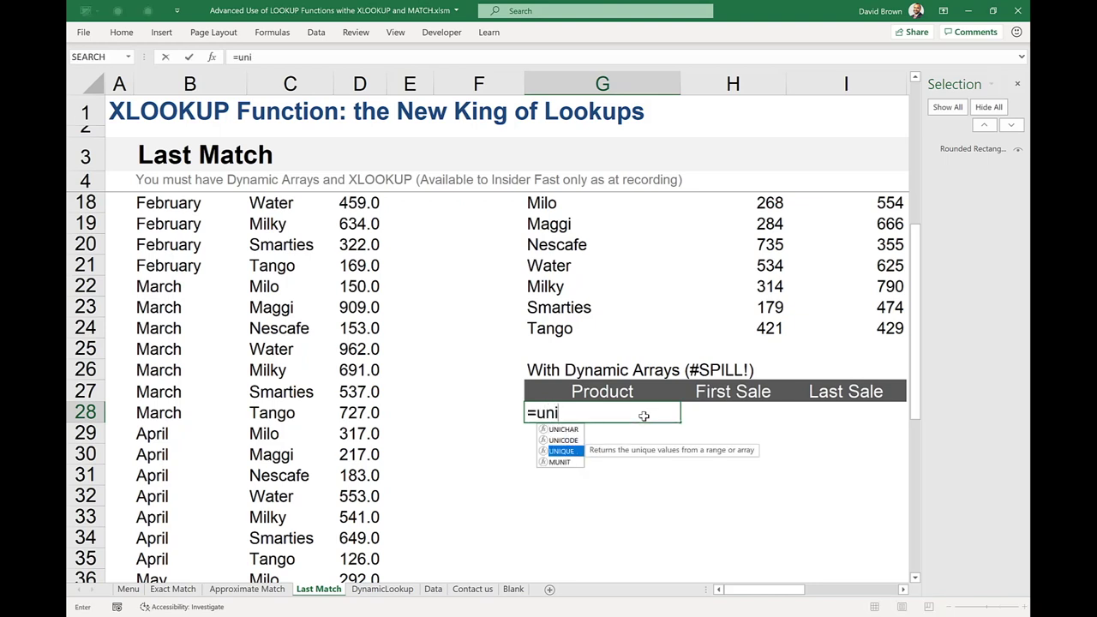
key(Tab)
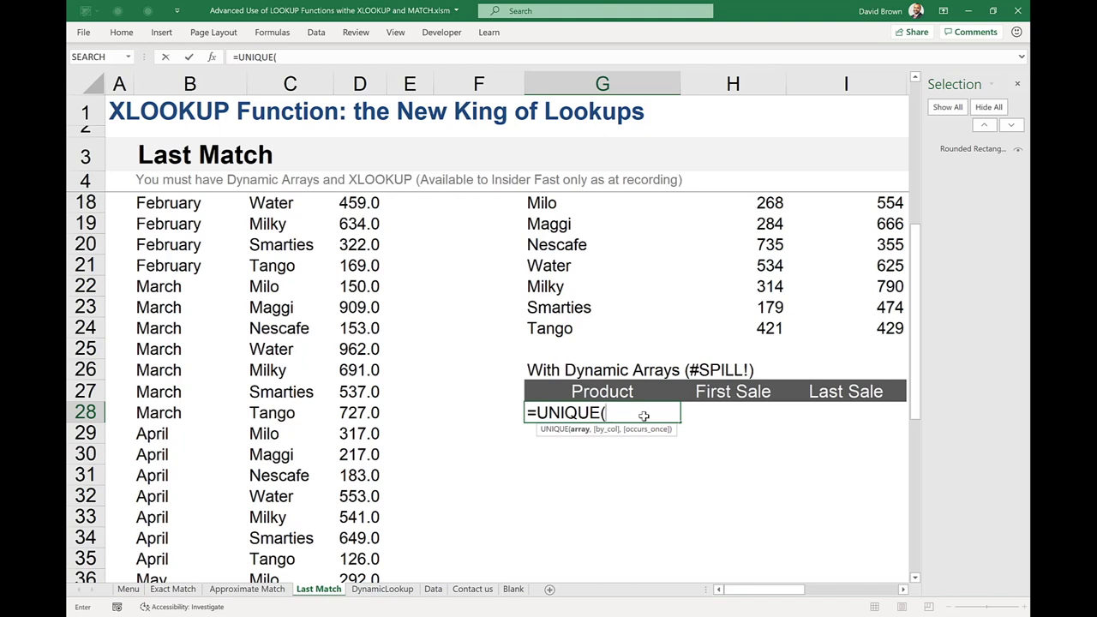
click(267, 253)
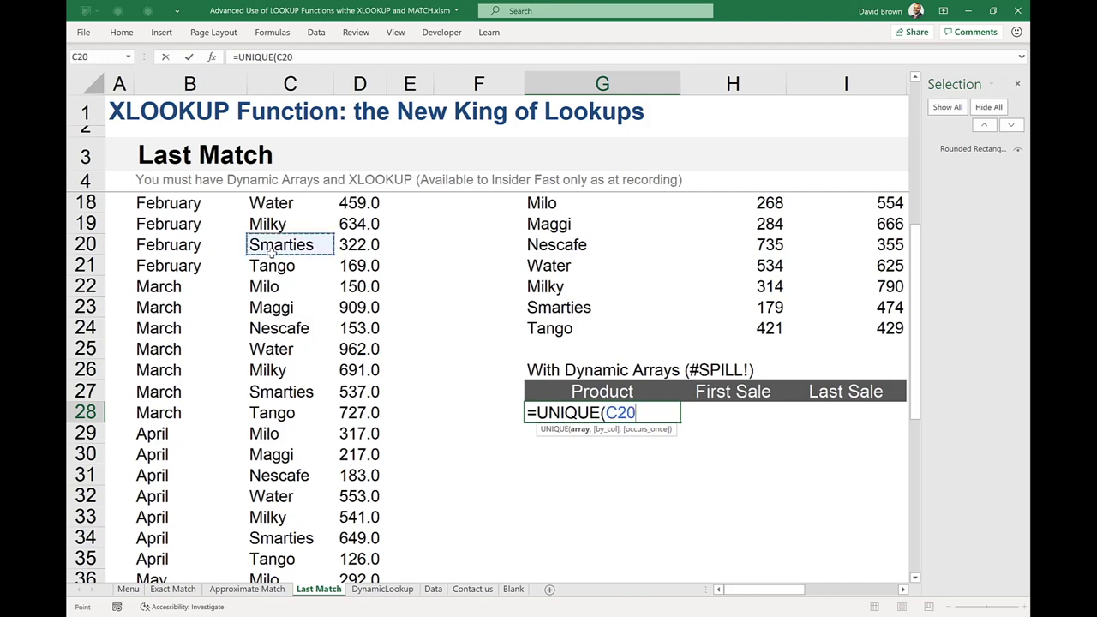
key(ctrl+Up)
key(Down)
key(ctrl+shift+Down)
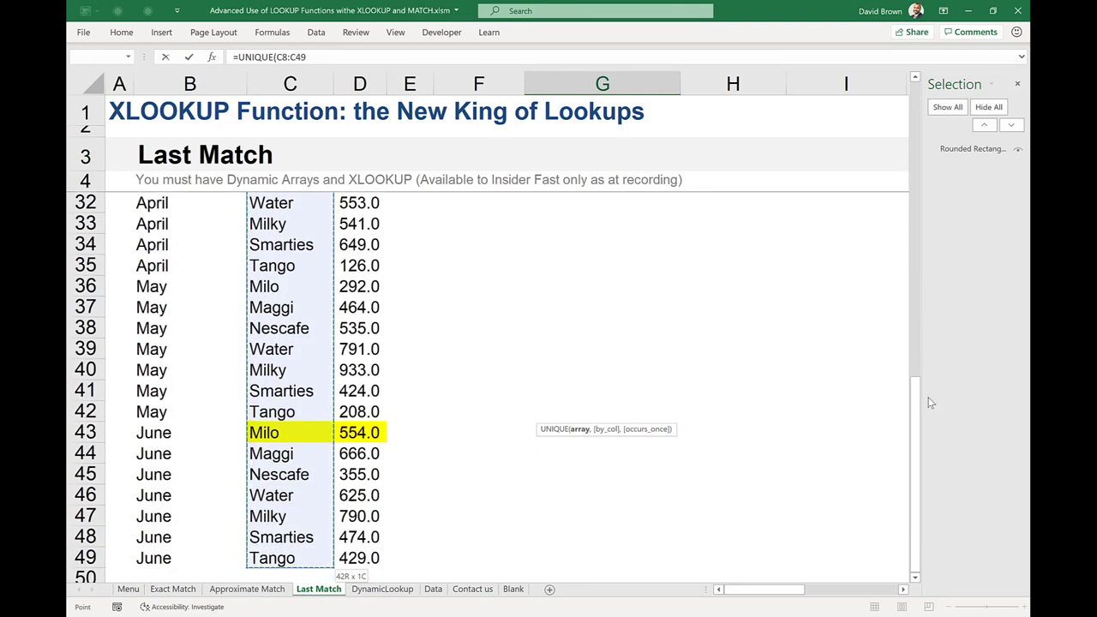
drag(919, 418, 922, 289)
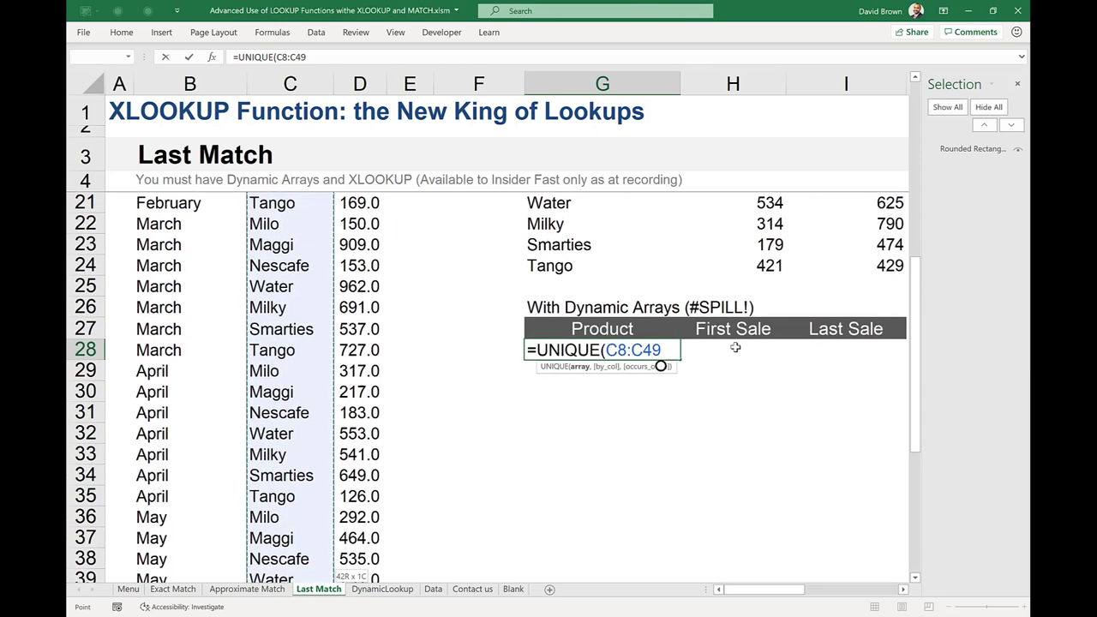
text())
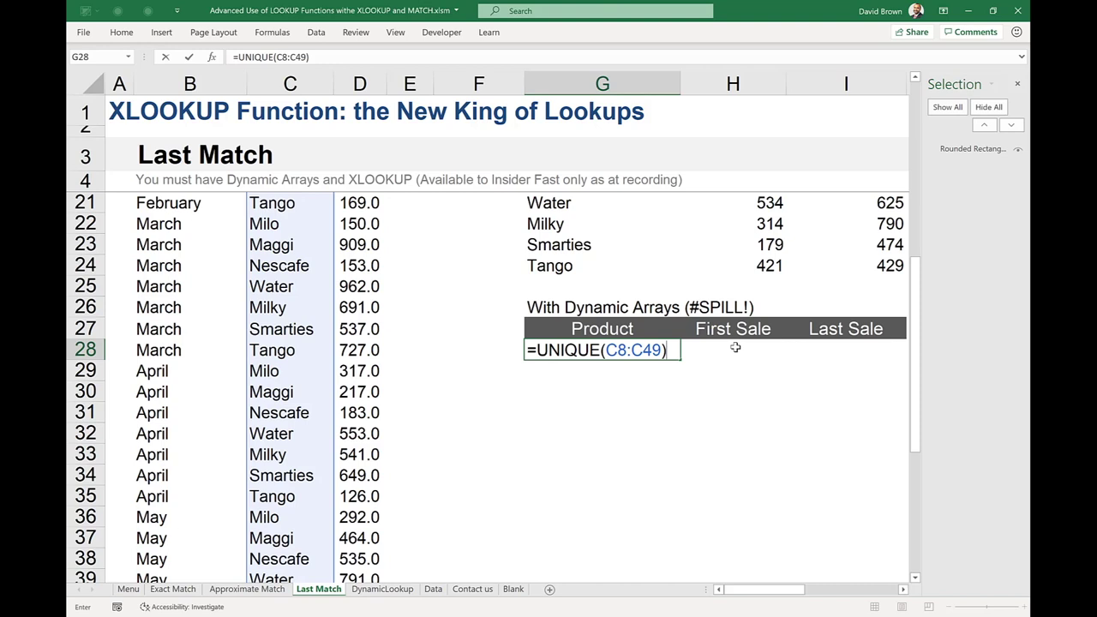
key(Return)
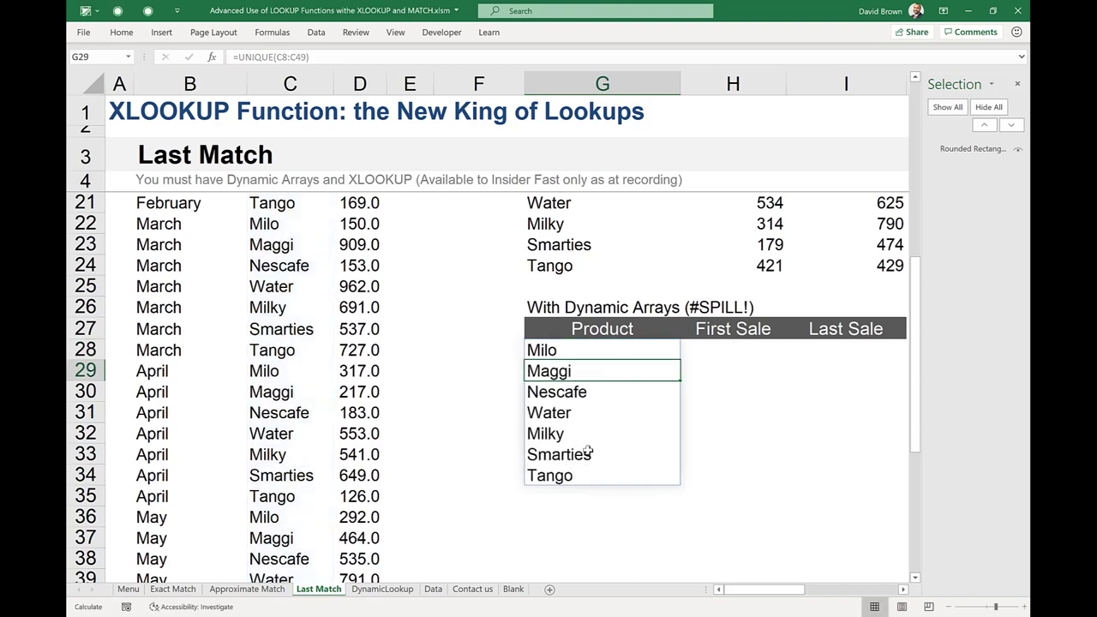
Step: Overwrite G31 inside the spilled product list with the text safsaf and check the formula cell G28
click(537, 350)
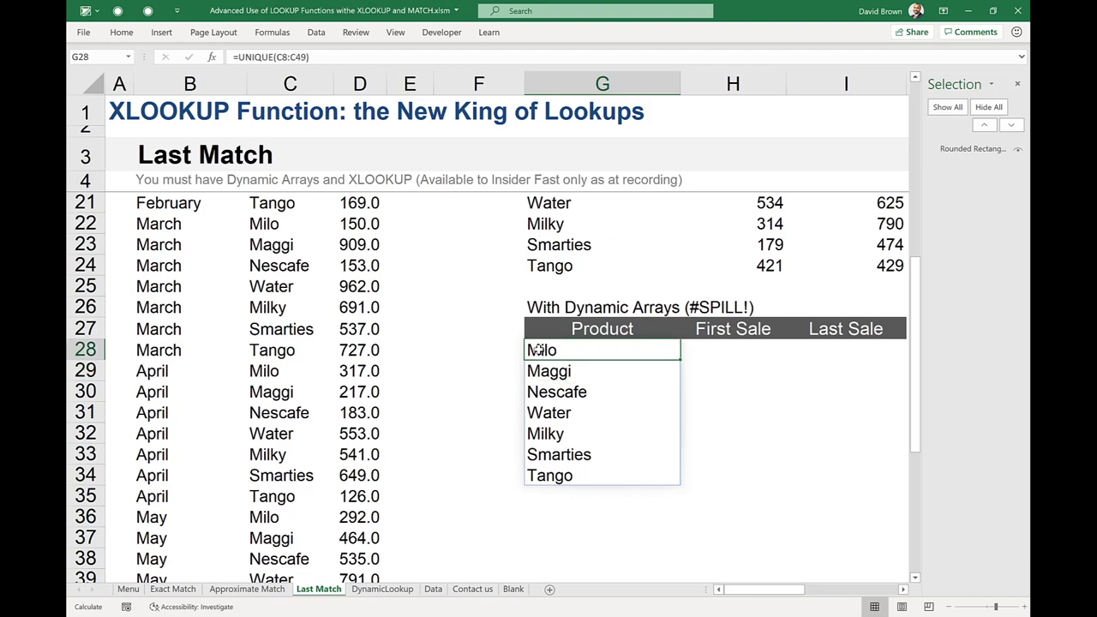
key(Down)
key(Down)
key(Down)
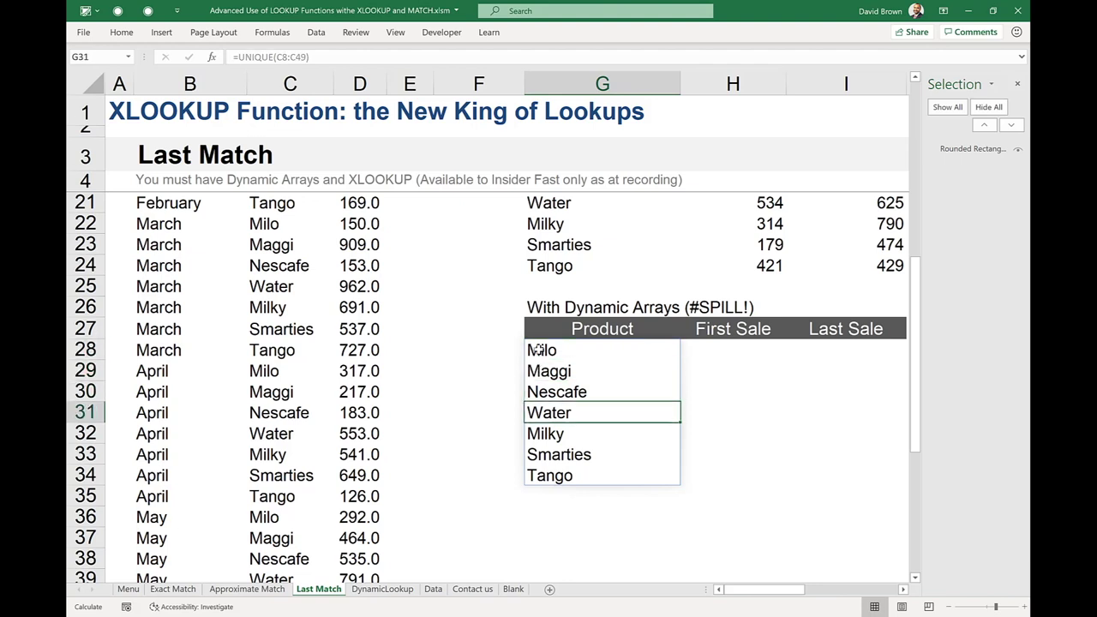
text(safsaf)
key(Return)
key(Up)
key(Up)
key(Up)
key(Up)
key(Down)
key(Down)
key(Down)
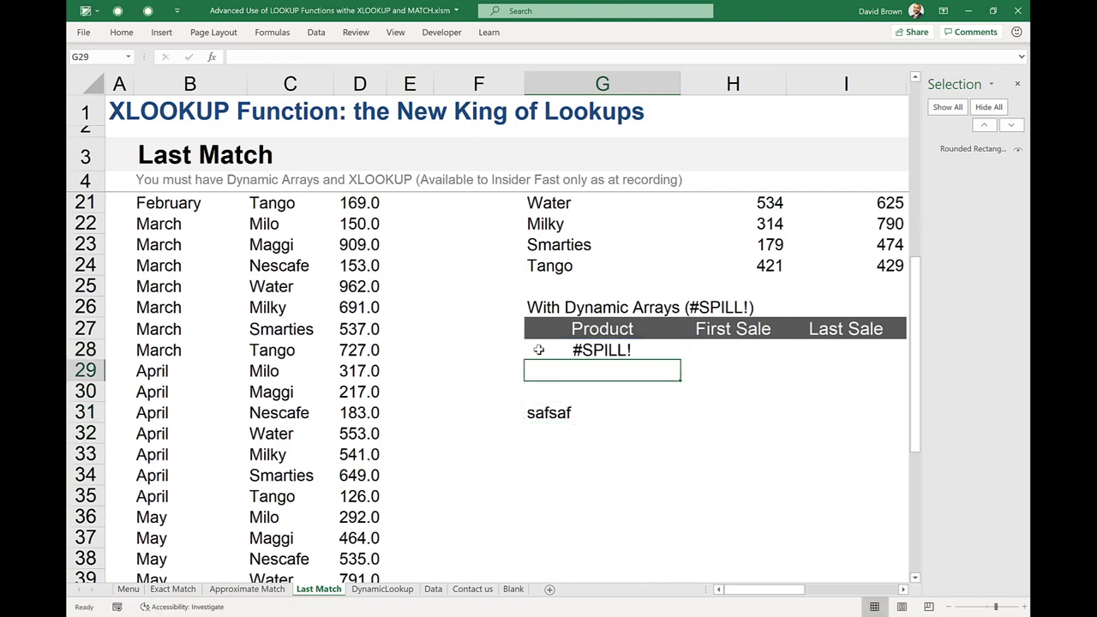
Step: Clear the safsaf text from G31 in the Product column
key(Delete)
key(Down)
key(Up)
key(Down)
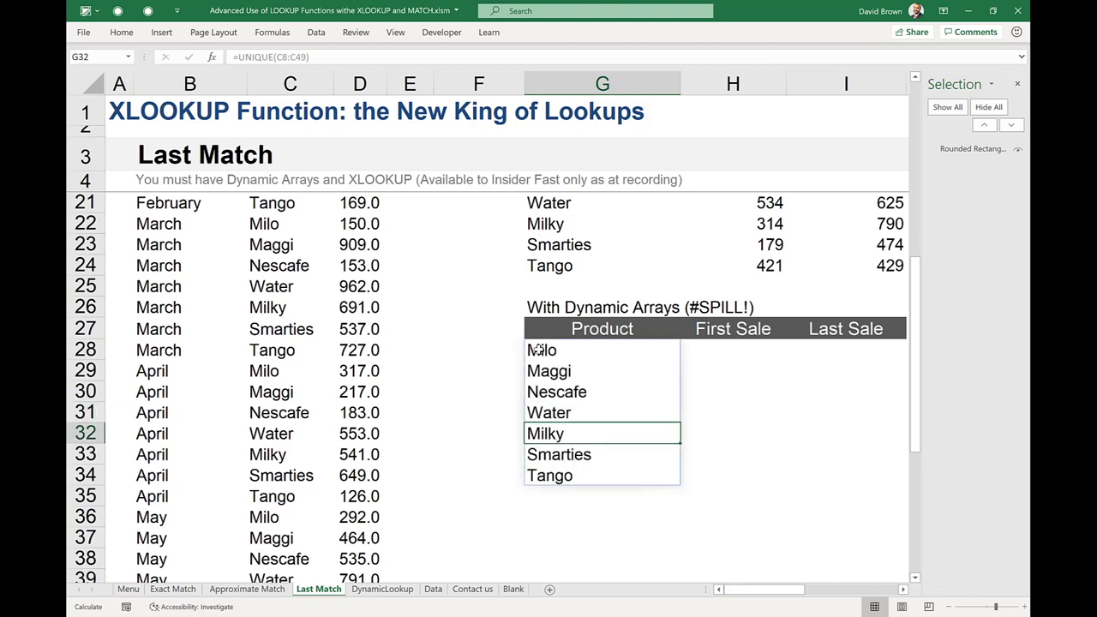
Step: Delete the UNIQUE formula in G28 and undo the deletion
key(Up)
key(Up)
key(Up)
key(Up)
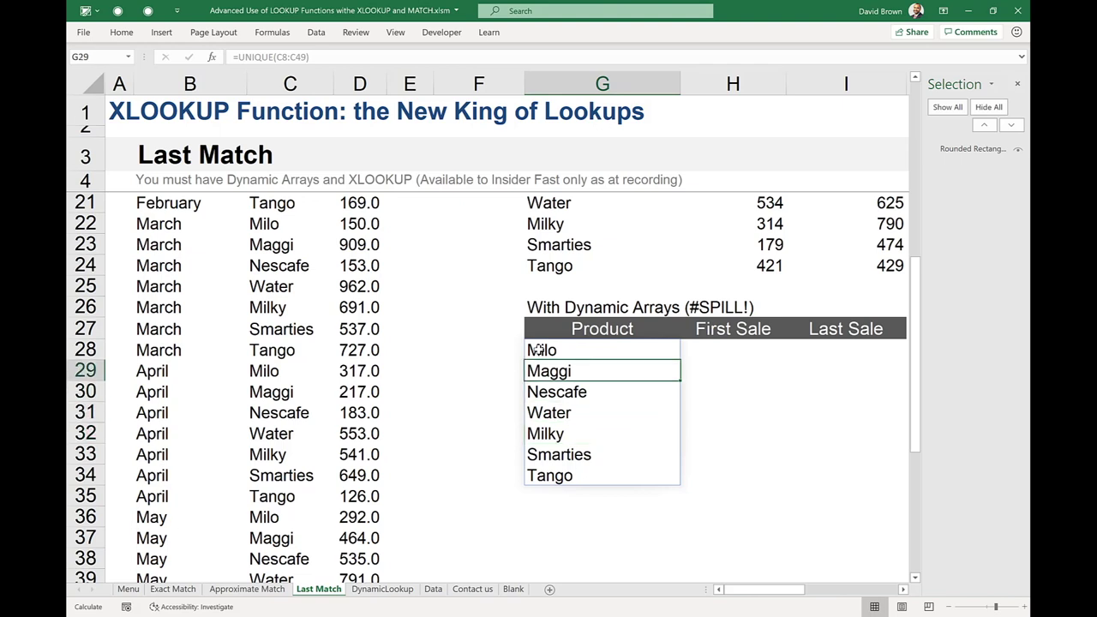
key(Delete)
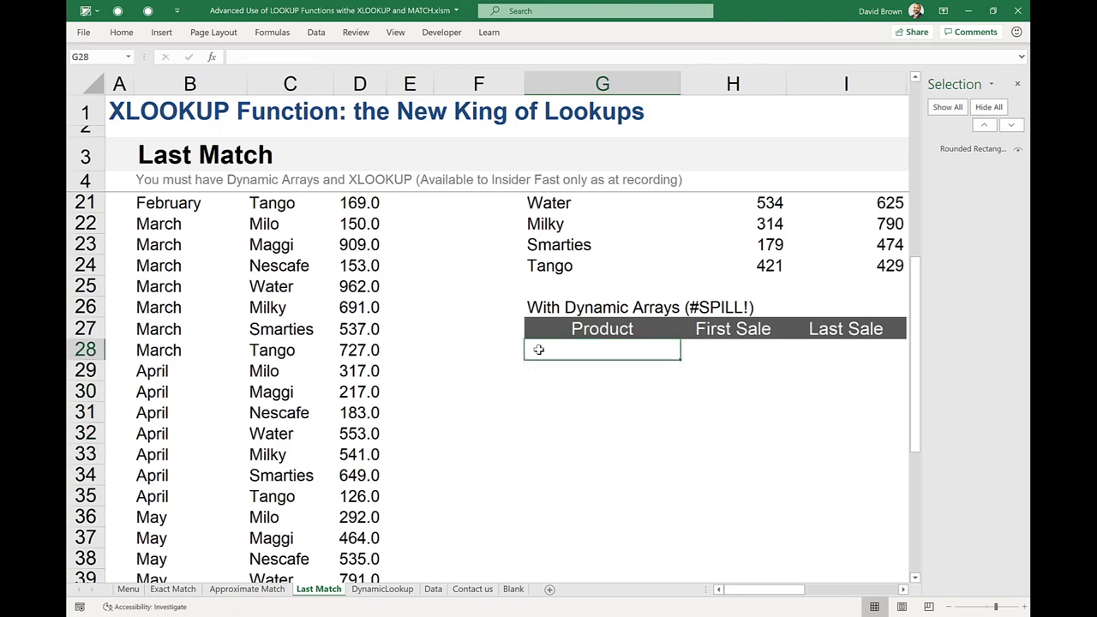
key(ctrl+z)
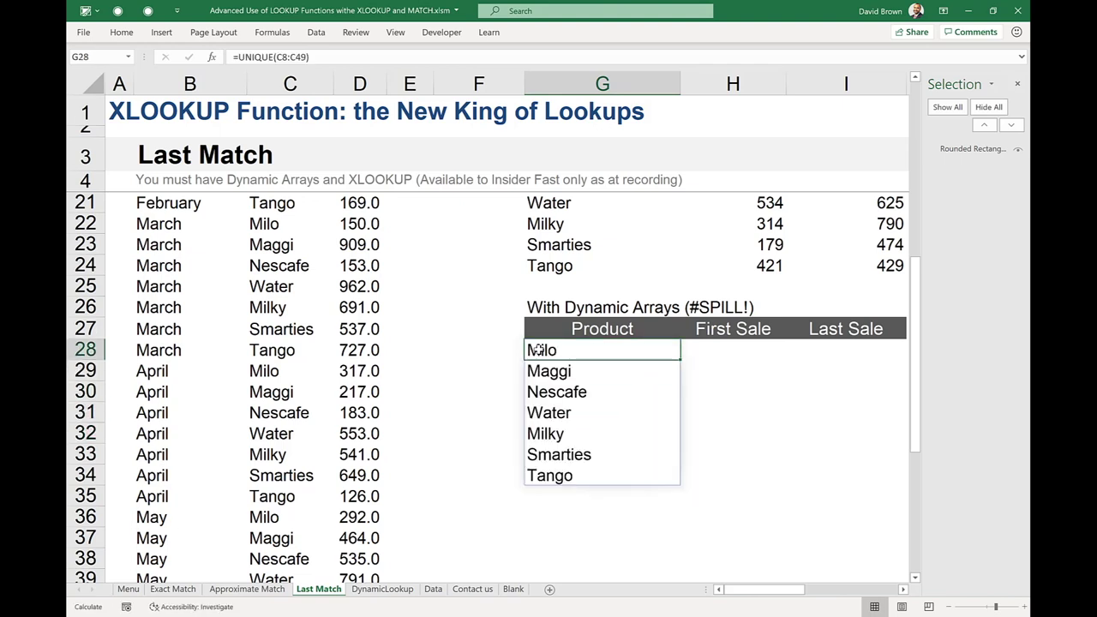
Step: Wrap the G28 formula in SORT so it reads =SORT(UNIQUE(C8:C49))
key(F2)
key(Left)
key(Left)
key(Left)
key(Left)
key(Left)
key(Left)
key(Left)
key(Left)
key(Left)
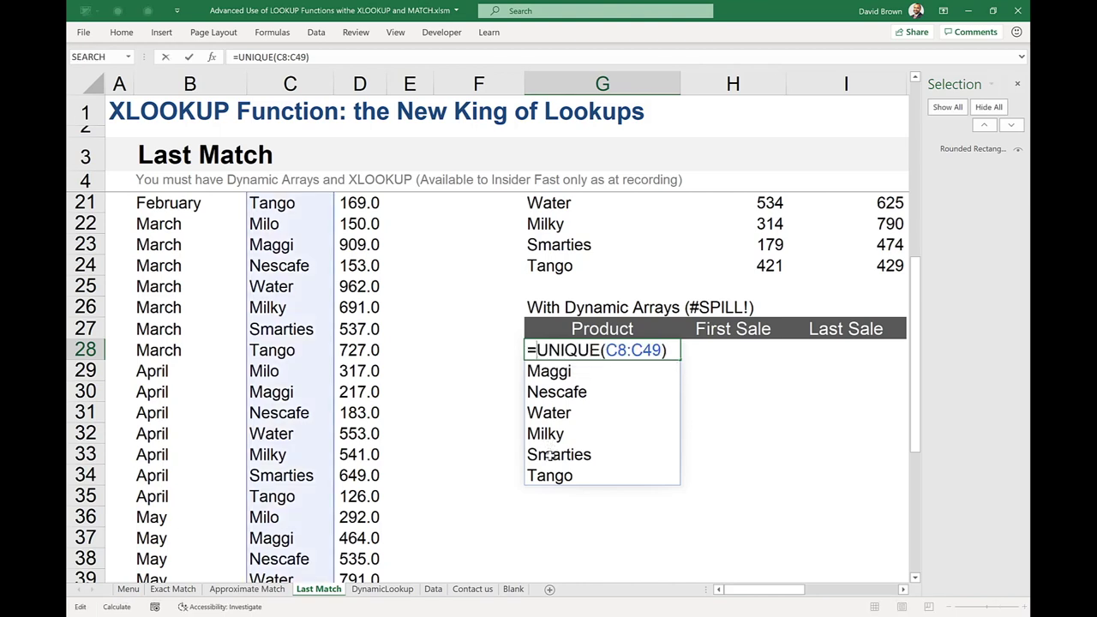
text(sort)
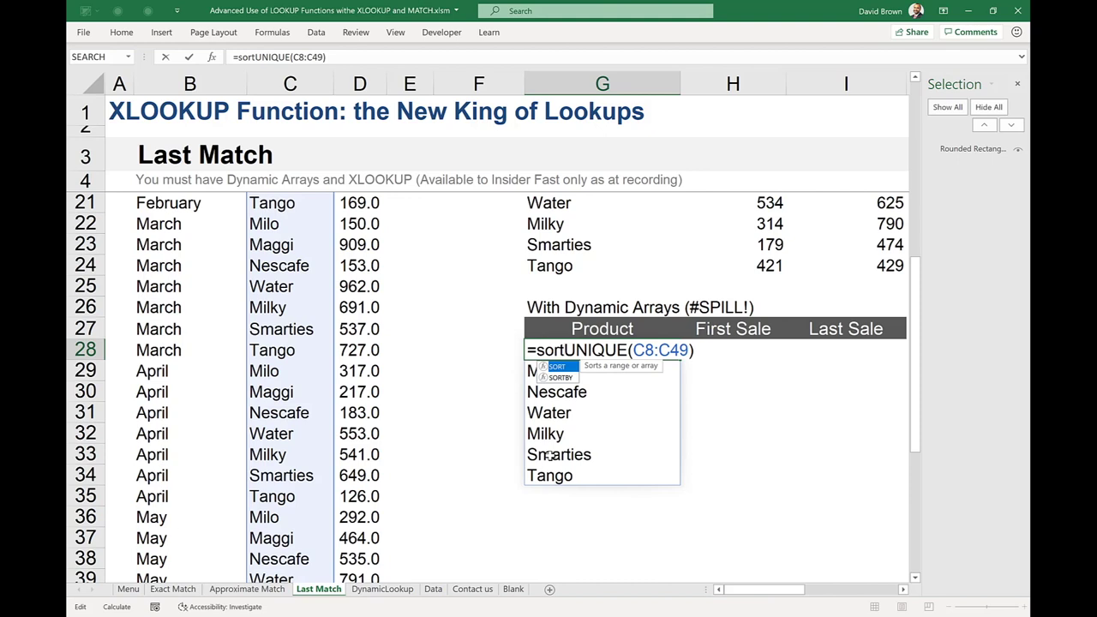
text(()
key(Right)
key(Right)
key(Right)
key(Right)
key(Right)
key(Right)
key(Right)
key(Right)
key(Right)
key(Right)
key(Right)
key(Right)
key(Right)
key(Right)
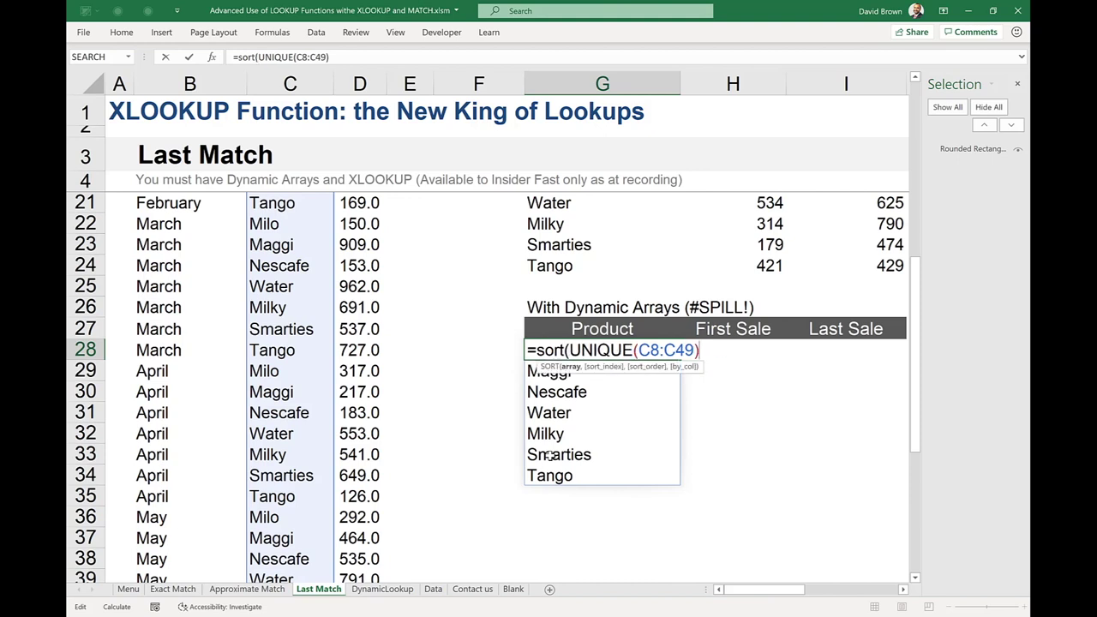
text())
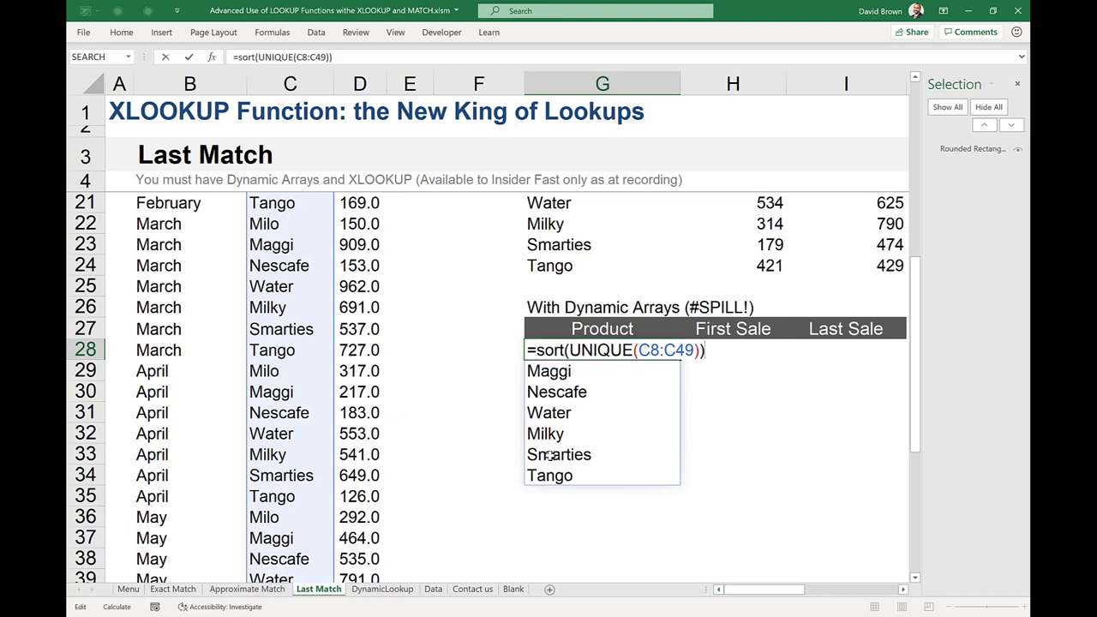
key(Return)
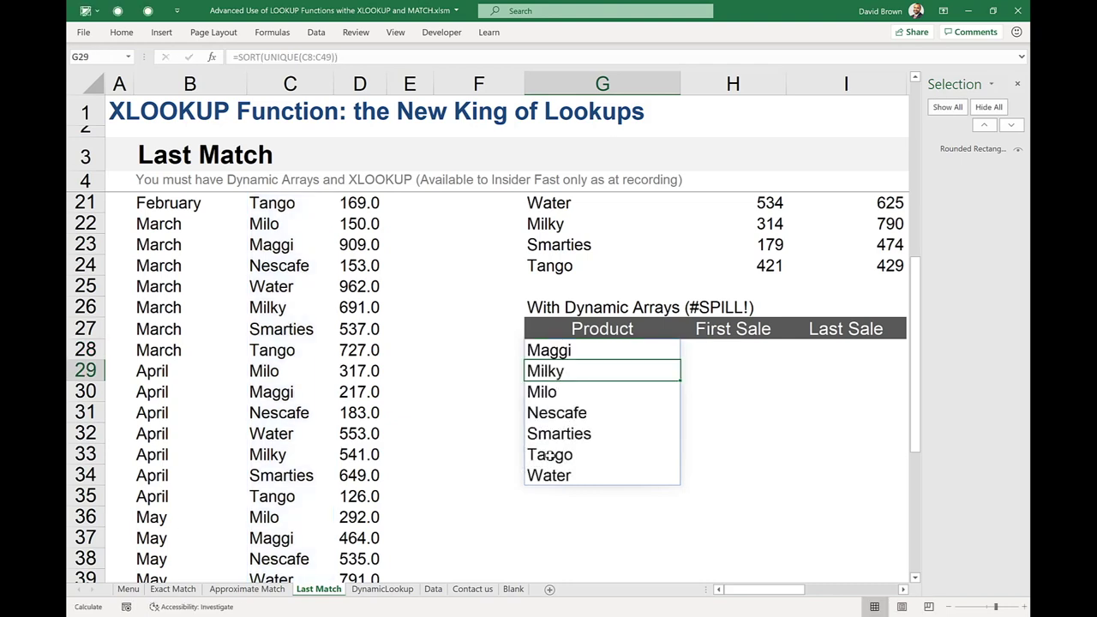
Step: Start an XLOOKUP formula in H28 under First Sale with the spilled range G28# as the lookup value
key(Down)
key(Down)
key(Down)
key(Up)
key(Up)
key(Up)
key(Up)
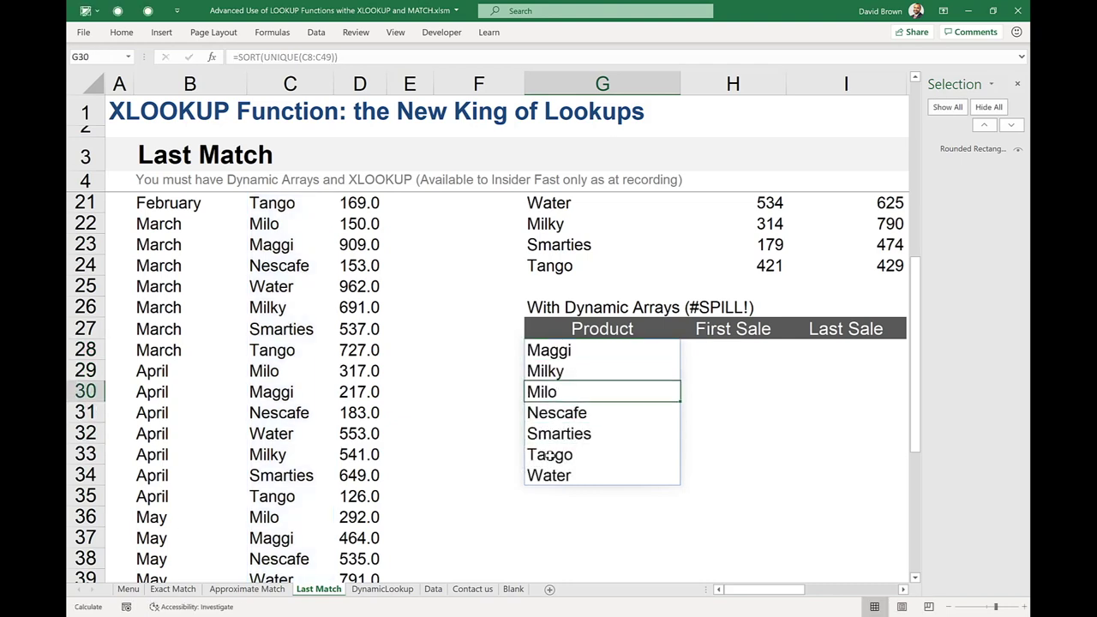
key(Right)
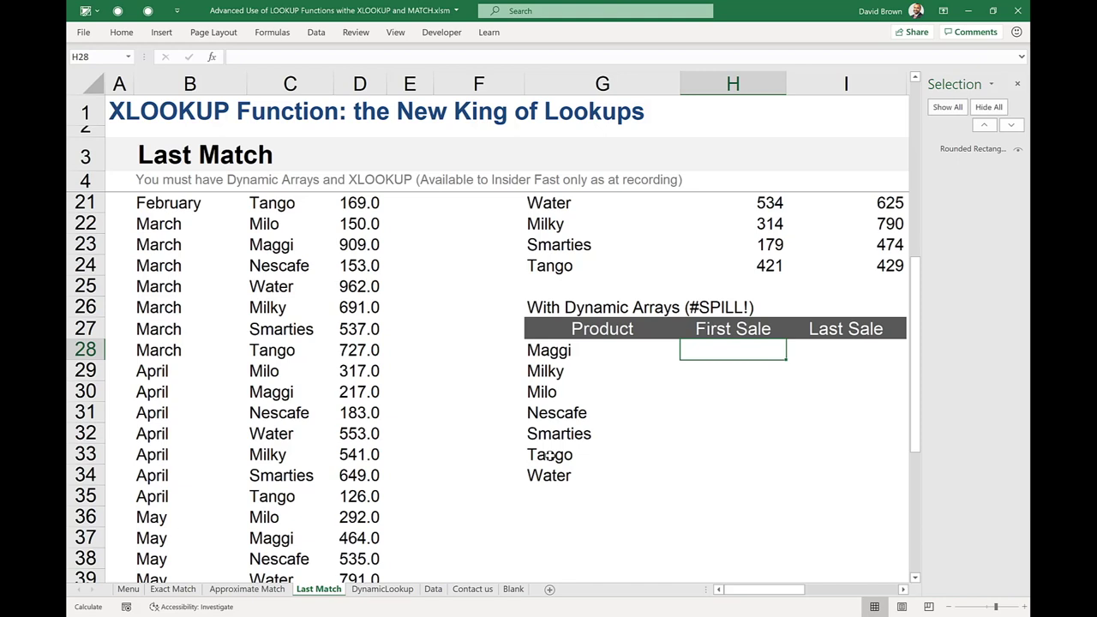
text(=)
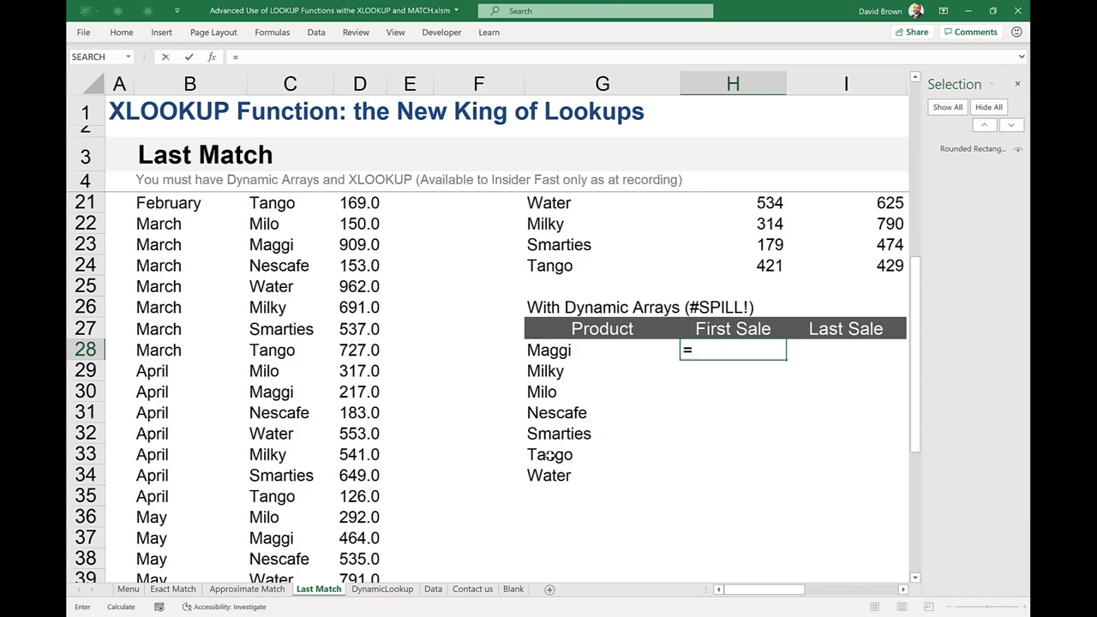
text(xlo)
key(Tab)
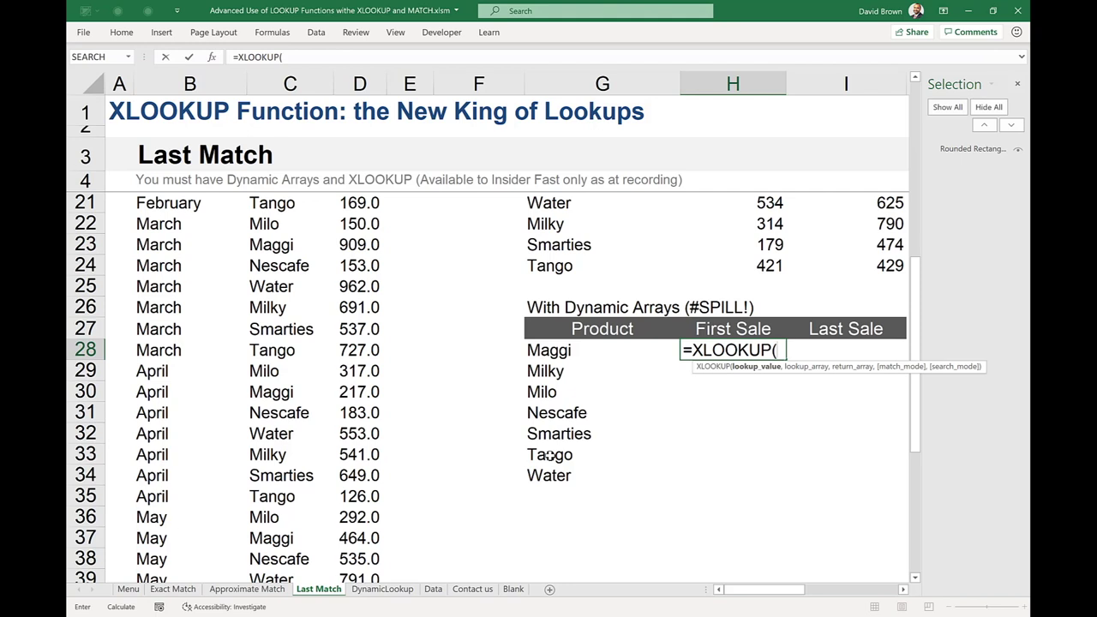
click(565, 343)
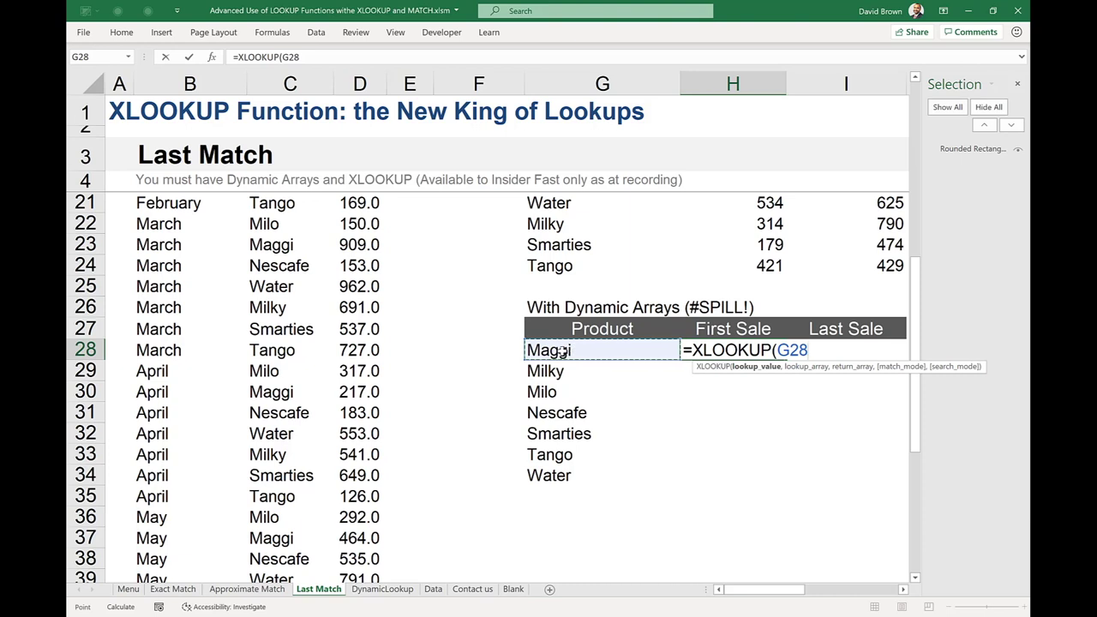
text(#)
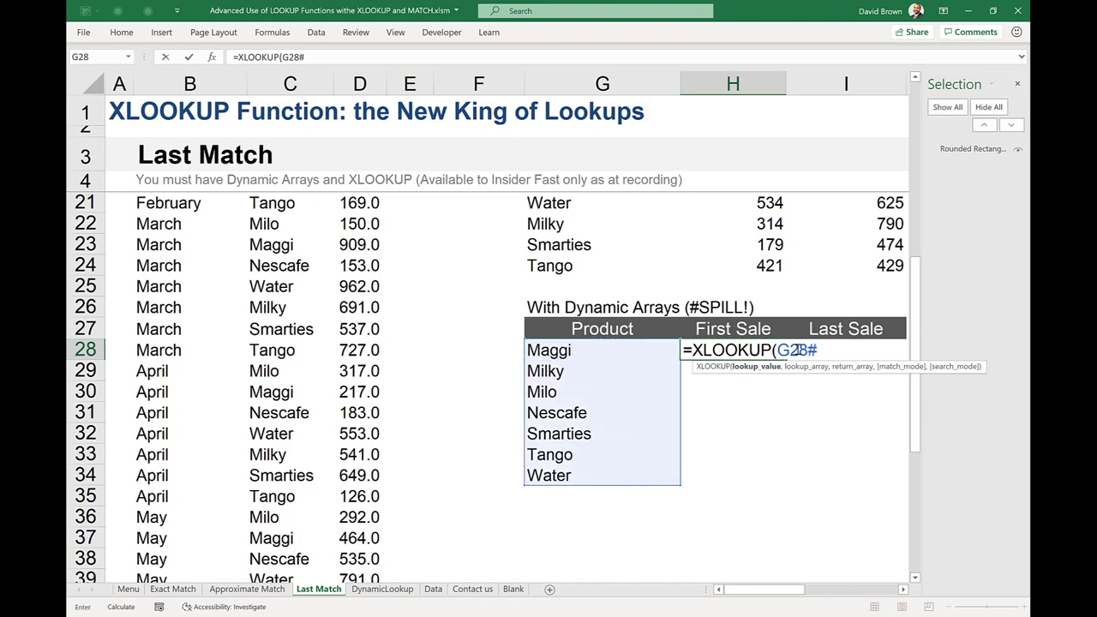
key(BackSpace)
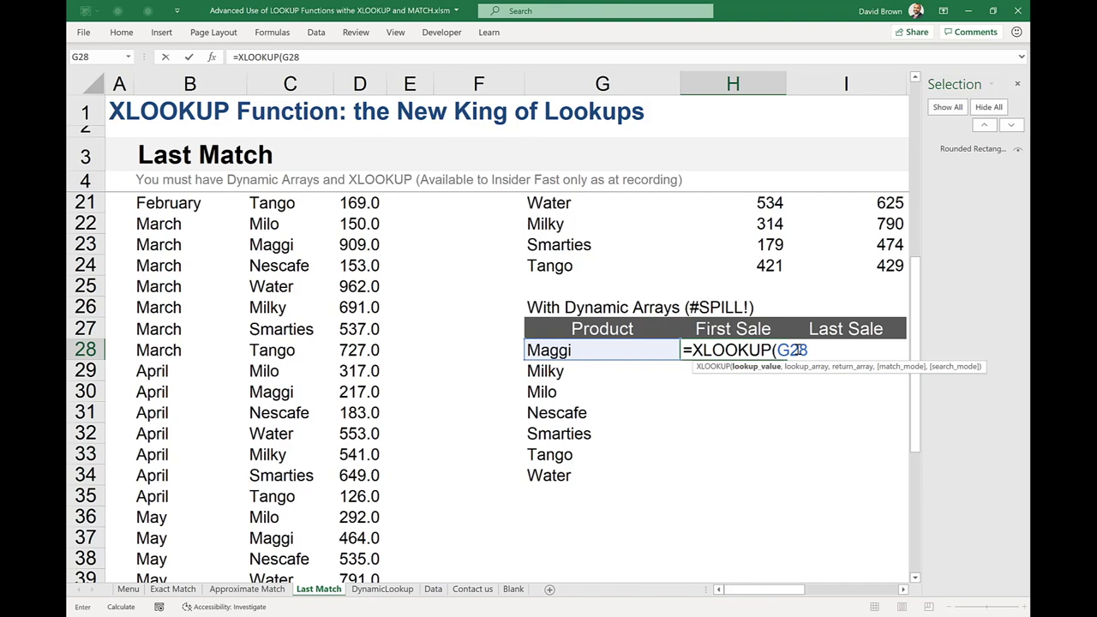
text(#)
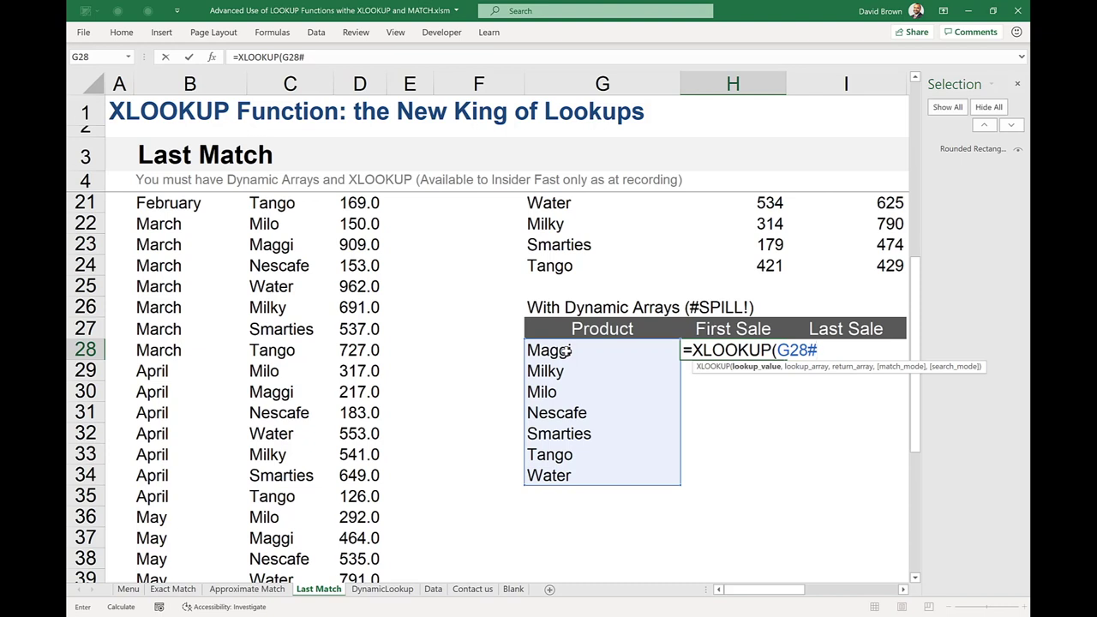
text(,)
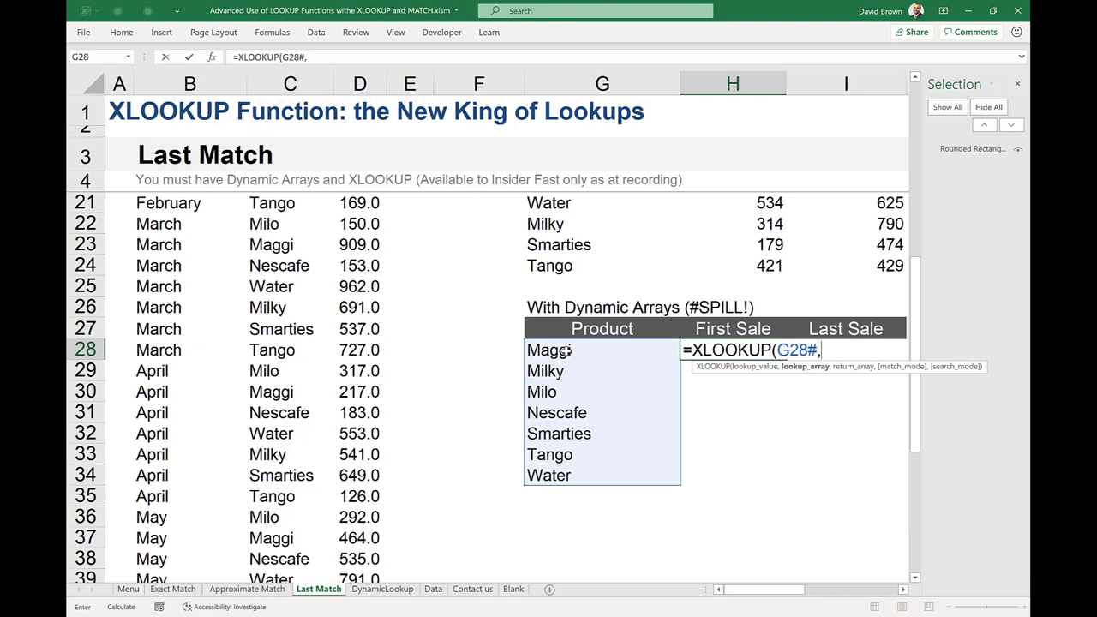
Step: Set the XLOOKUP lookup array to the product column as the absolute range $C$8:$C$49
click(277, 266)
key(ctrl+Up)
key(Down)
key(ctrl+shift+Down)
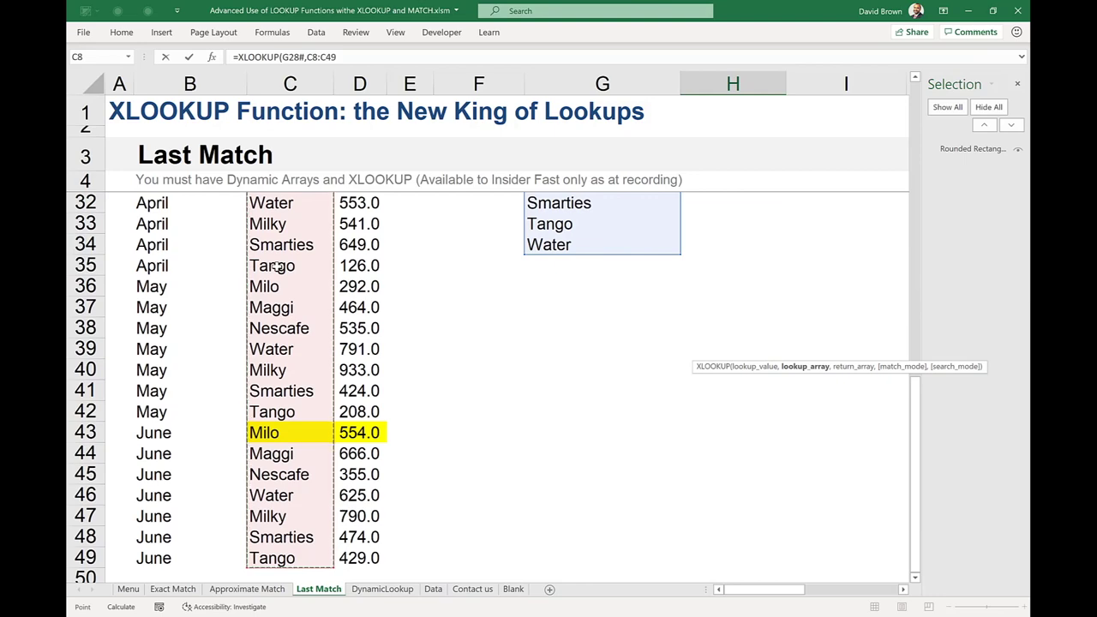
key(F4)
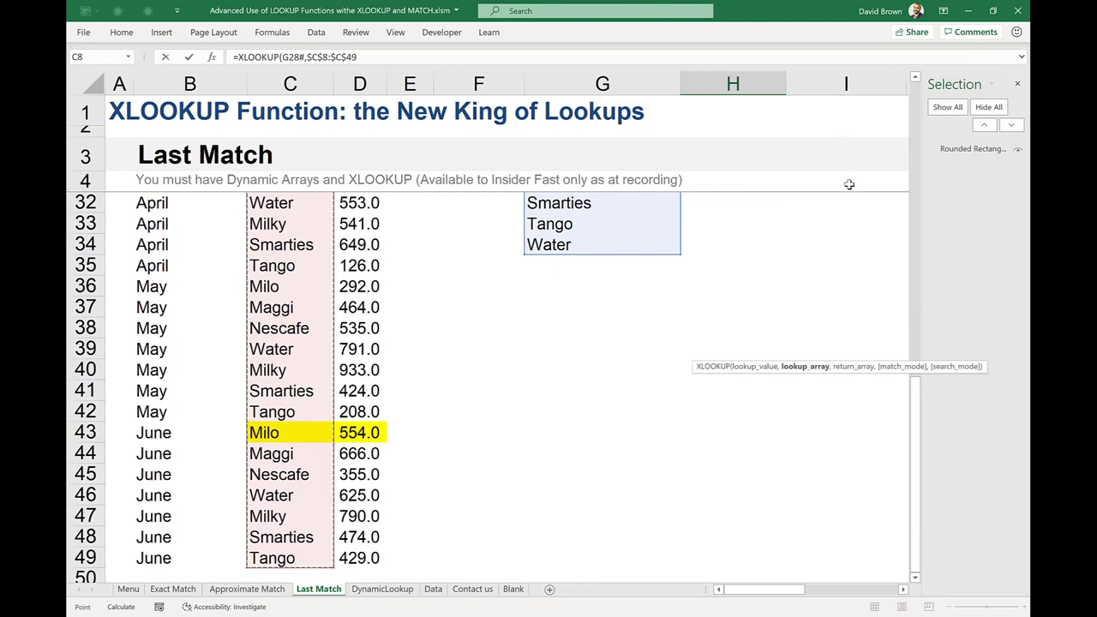
drag(915, 414, 916, 334)
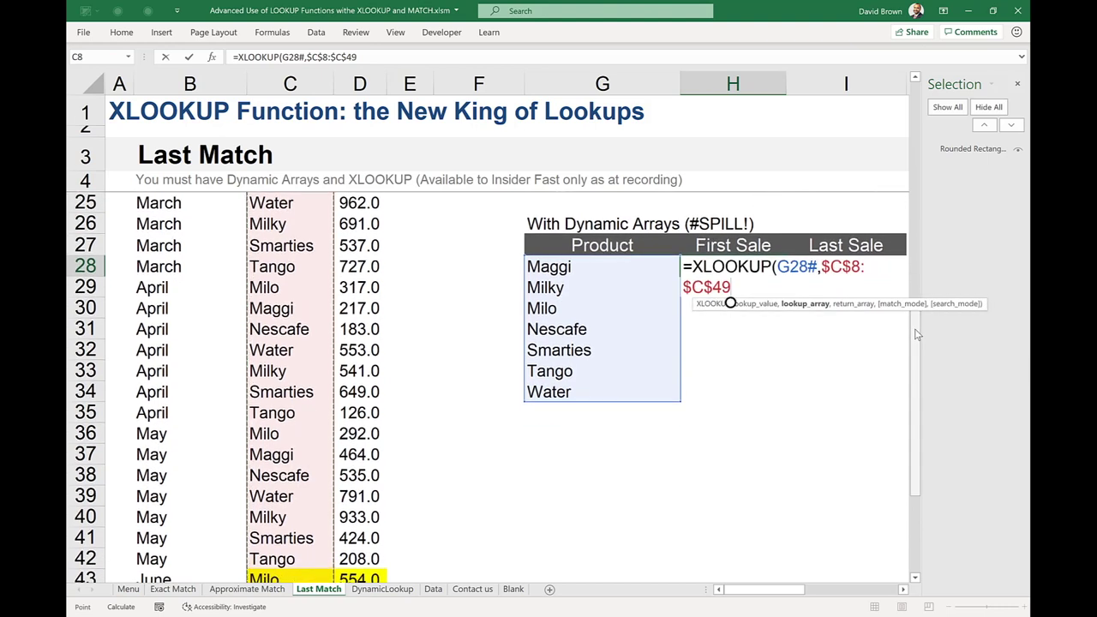
Step: Set the XLOOKUP return array in H28 to the sales column as the absolute range $D$8:$D$49
text(,)
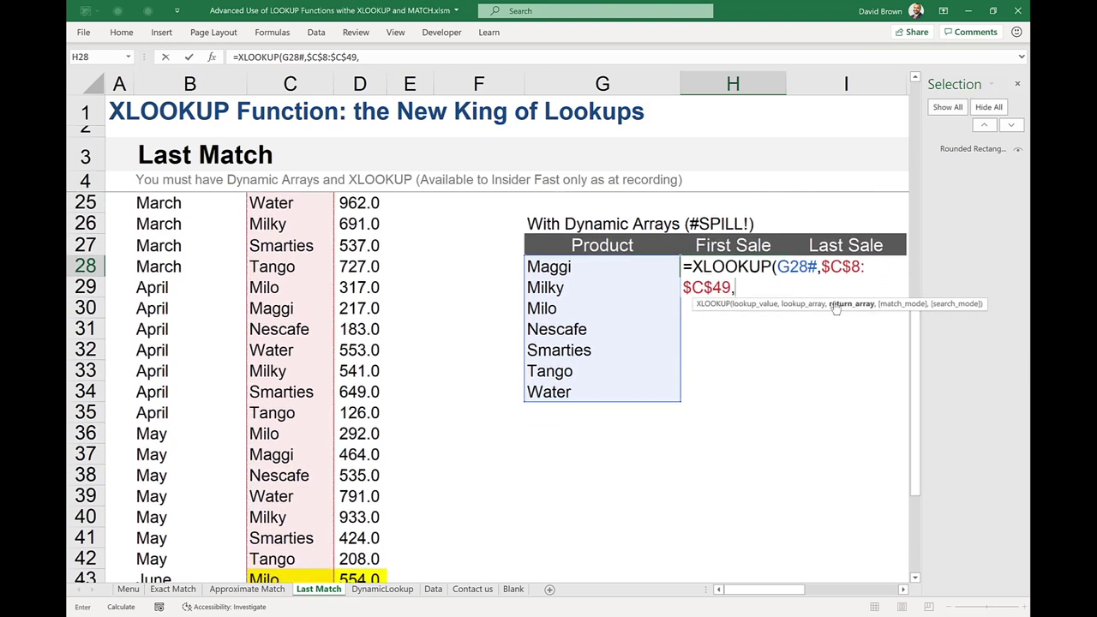
click(356, 269)
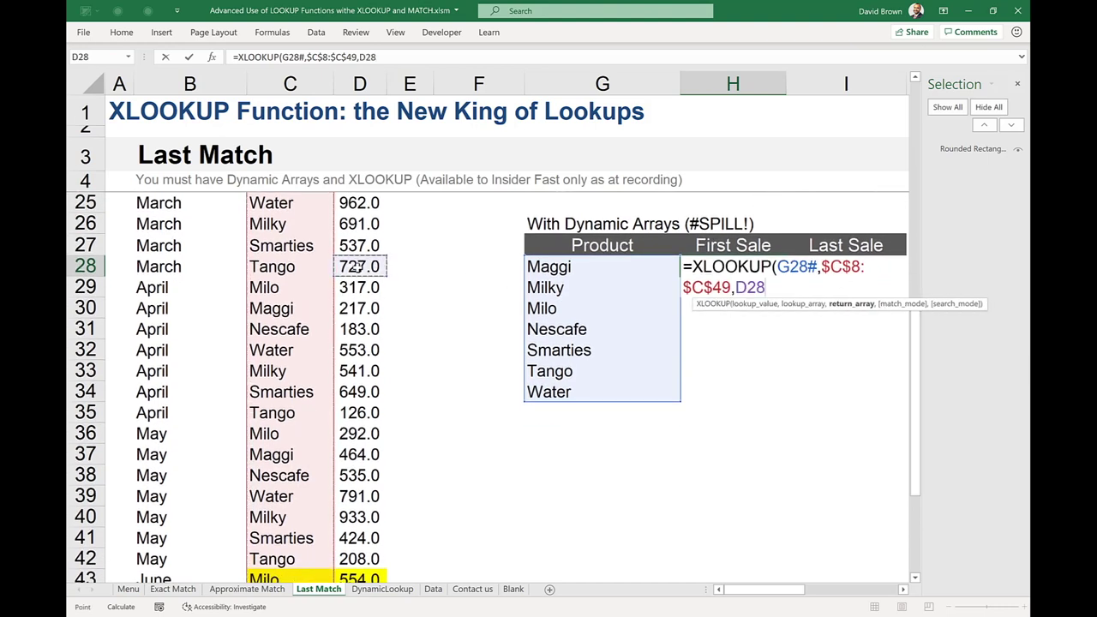
key(ctrl+Up)
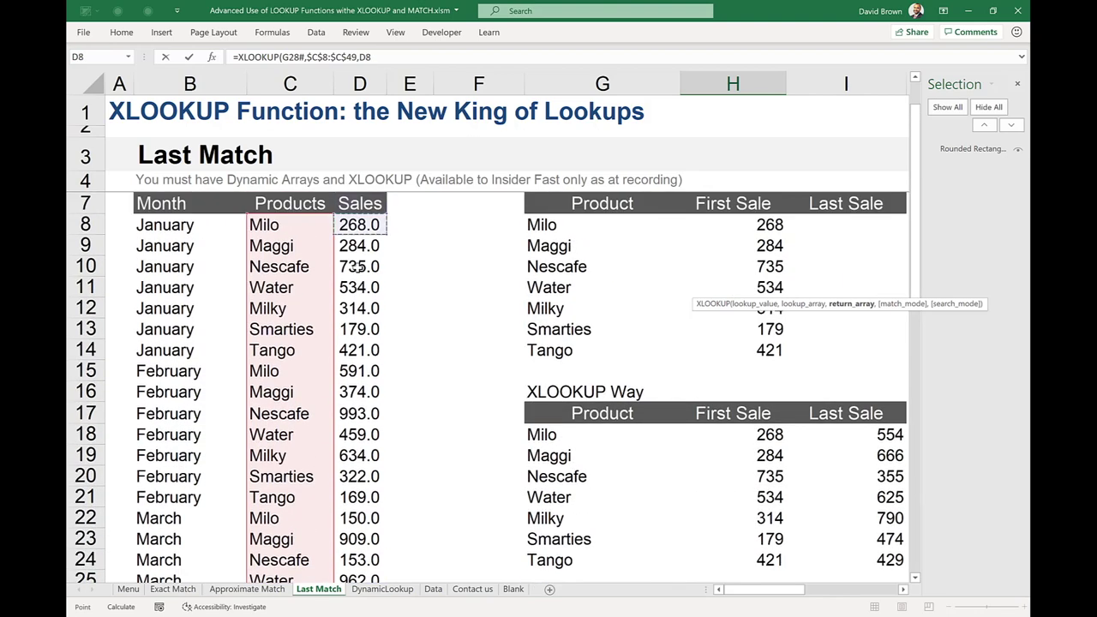
key(ctrl+shift+Down)
key(F4)
Step: Lock the column of the lookup value as $G28# and complete the formula =XLOOKUP($G28#,$C$8:$C$49,$D$8:$D$49) in H28
drag(917, 403, 922, 276)
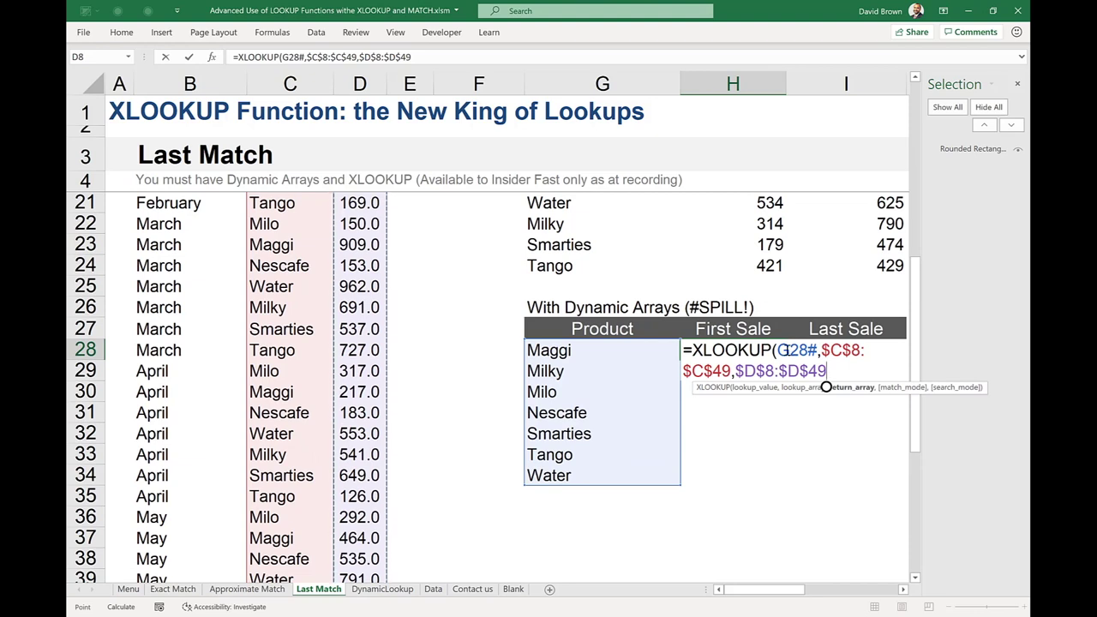
click(786, 350)
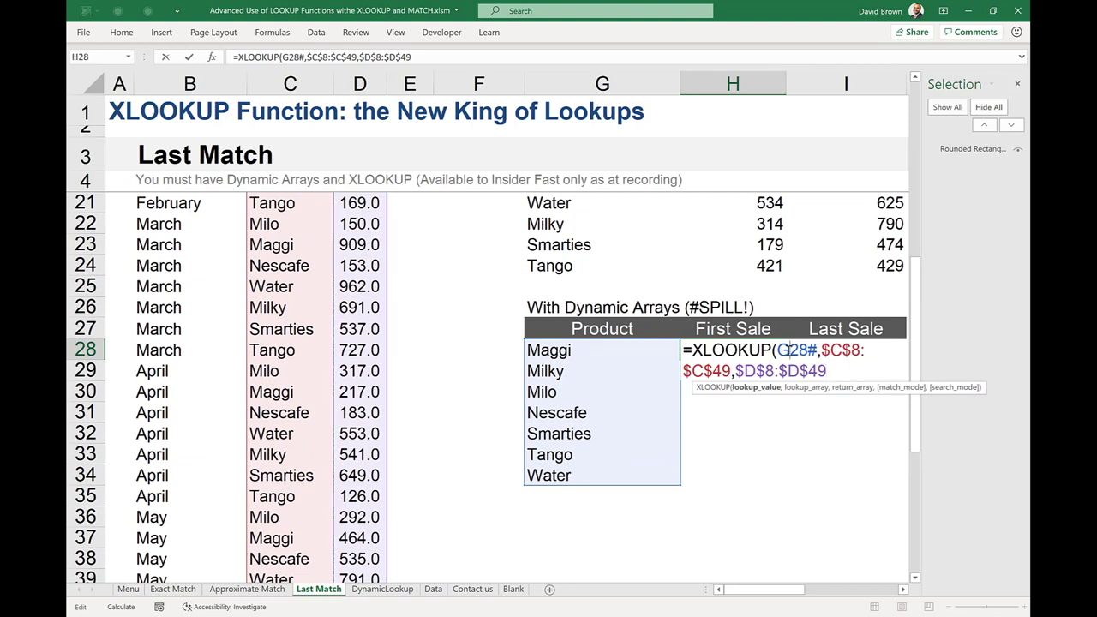
key(F4)
key(F4)
key(F4)
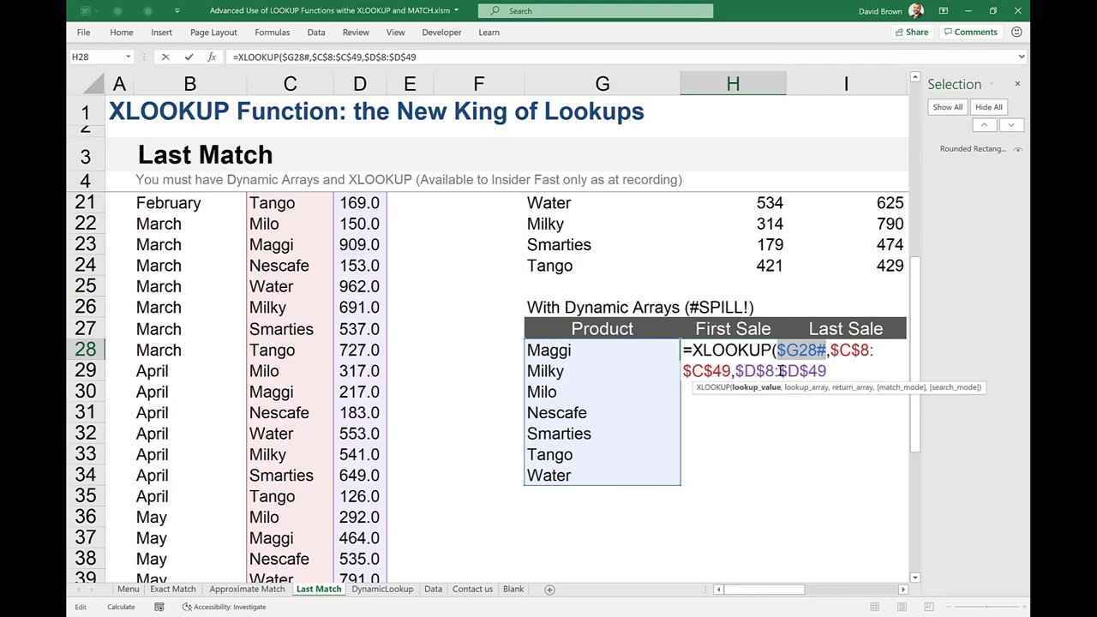
click(838, 374)
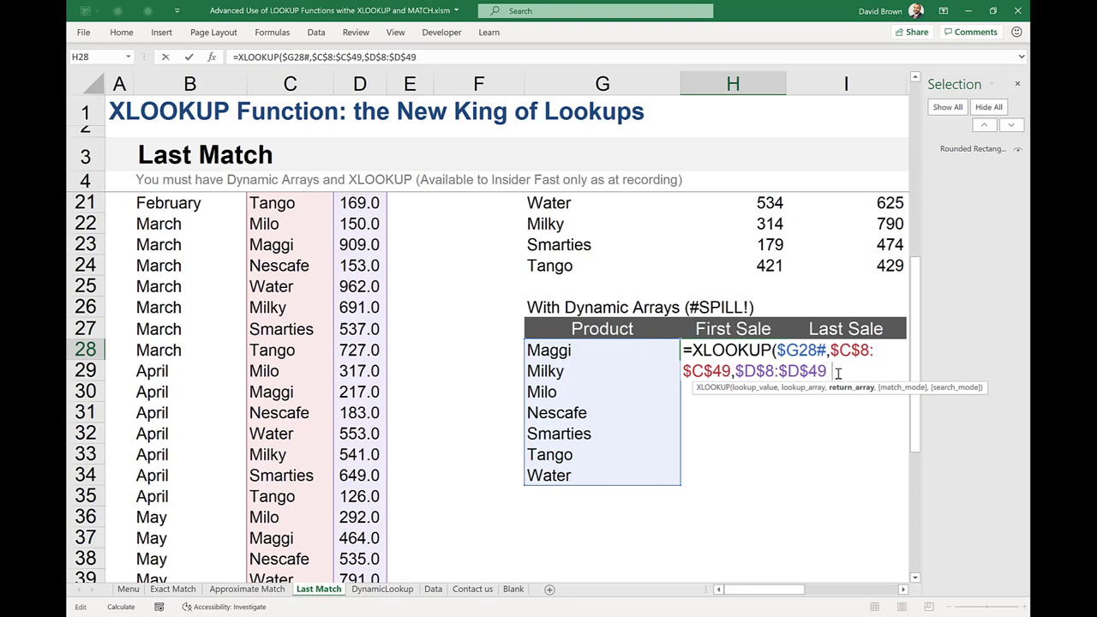
text())
key(Return)
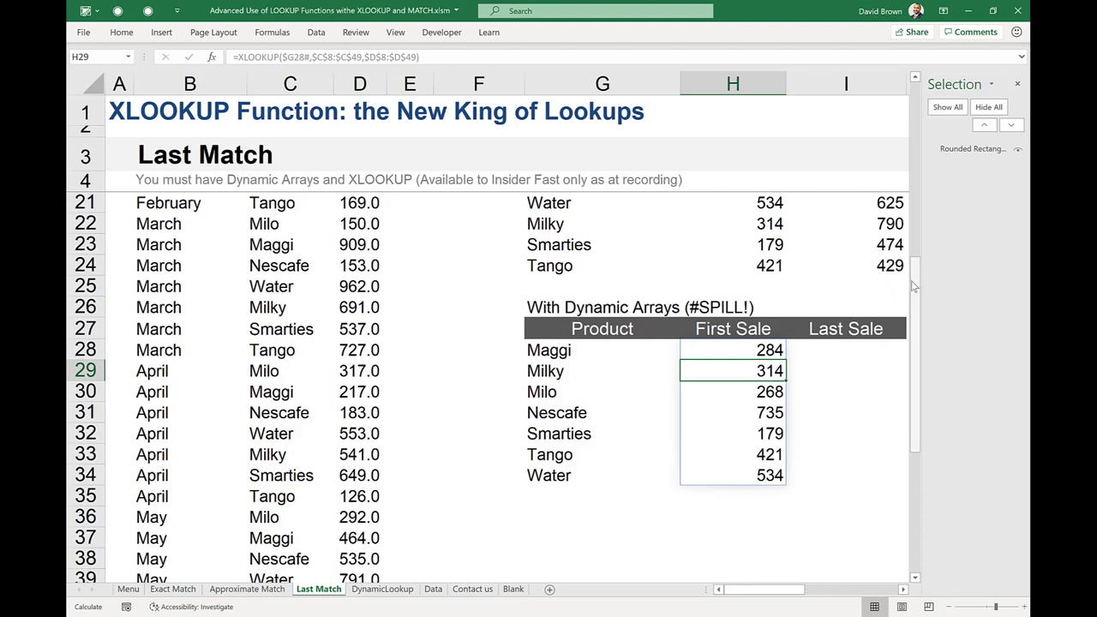
Step: Copy the H28 XLOOKUP formula into I28 under Last Sale
drag(914, 297, 914, 286)
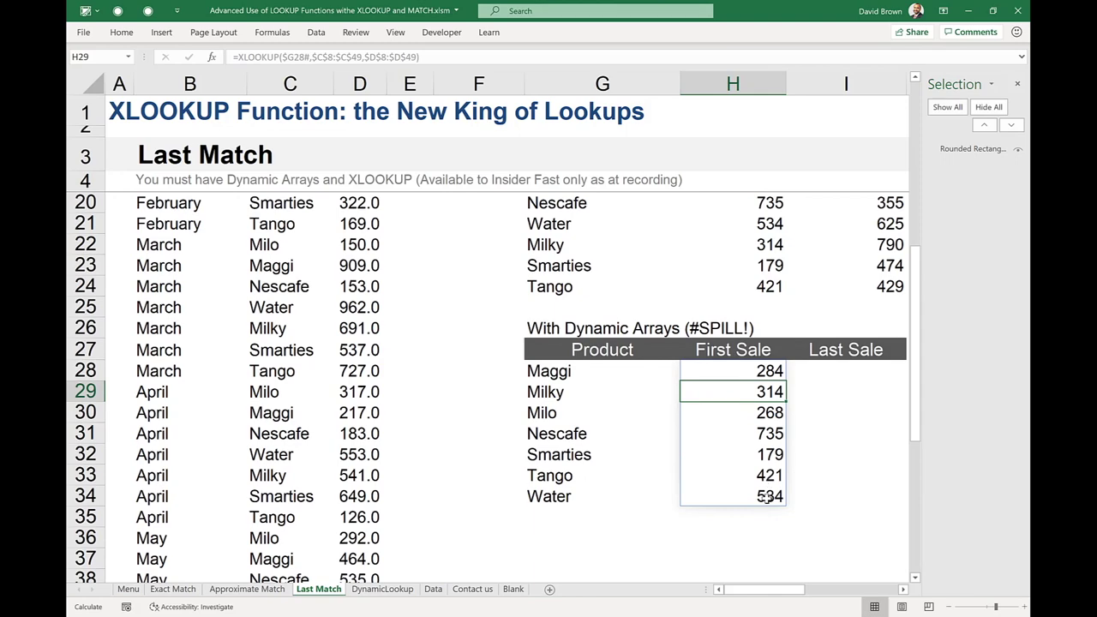
click(770, 370)
key(ctrl+c)
key(Right)
key(ctrl+v)
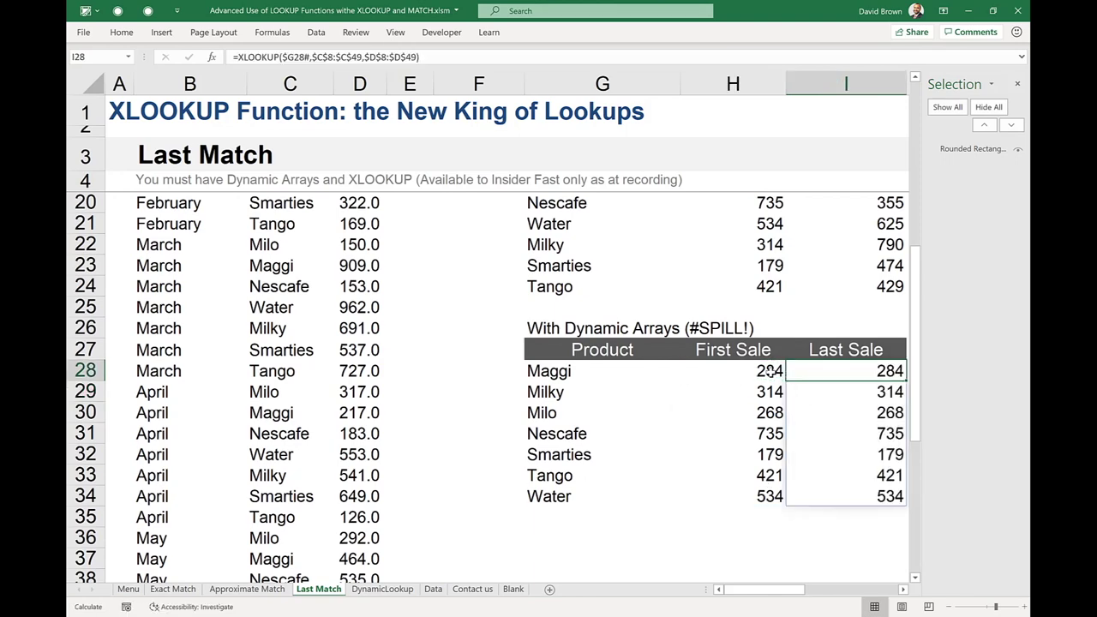
Step: Extend the I28 XLOOKUP with an empty match mode and search mode -1 (Search last-to-first)
scroll(770, 370, right, 2)
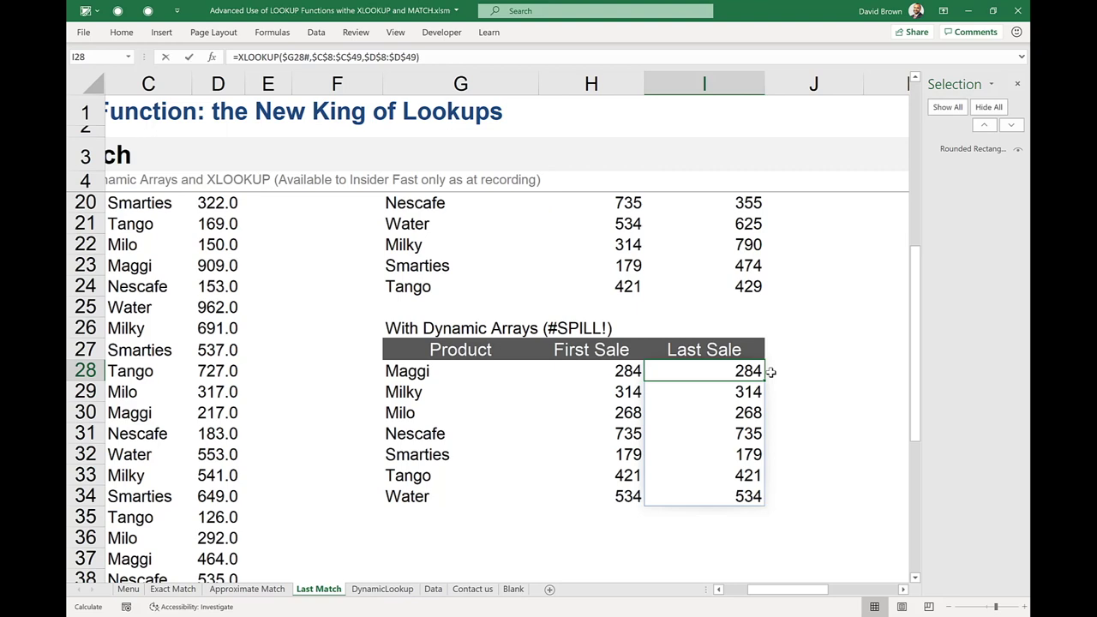
key(F2)
key(Left)
key(Right)
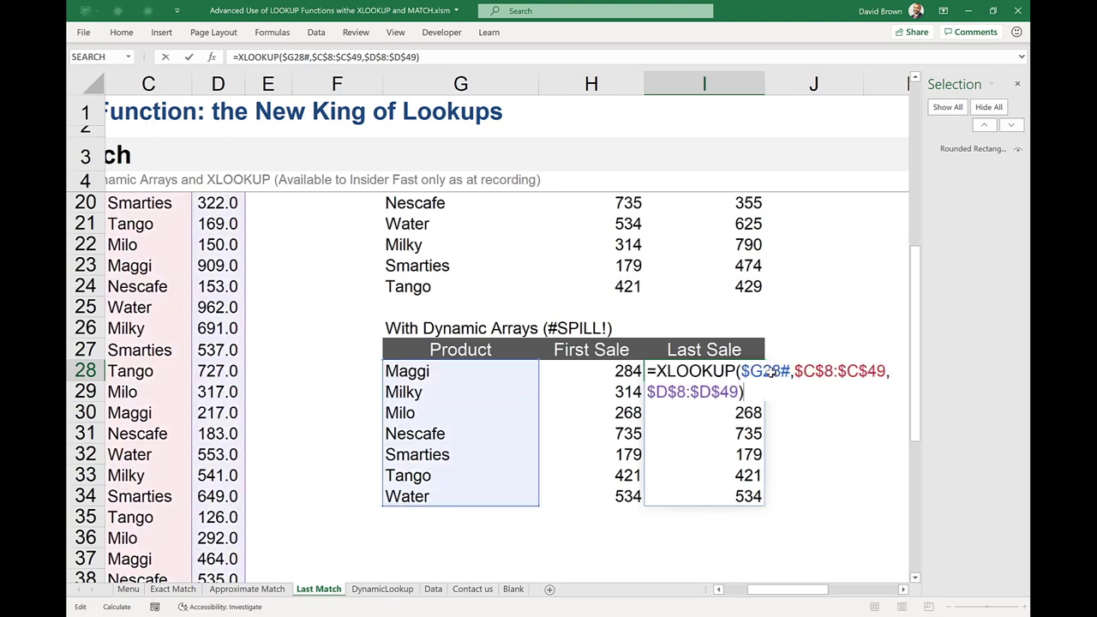
key(BackSpace)
text(,)
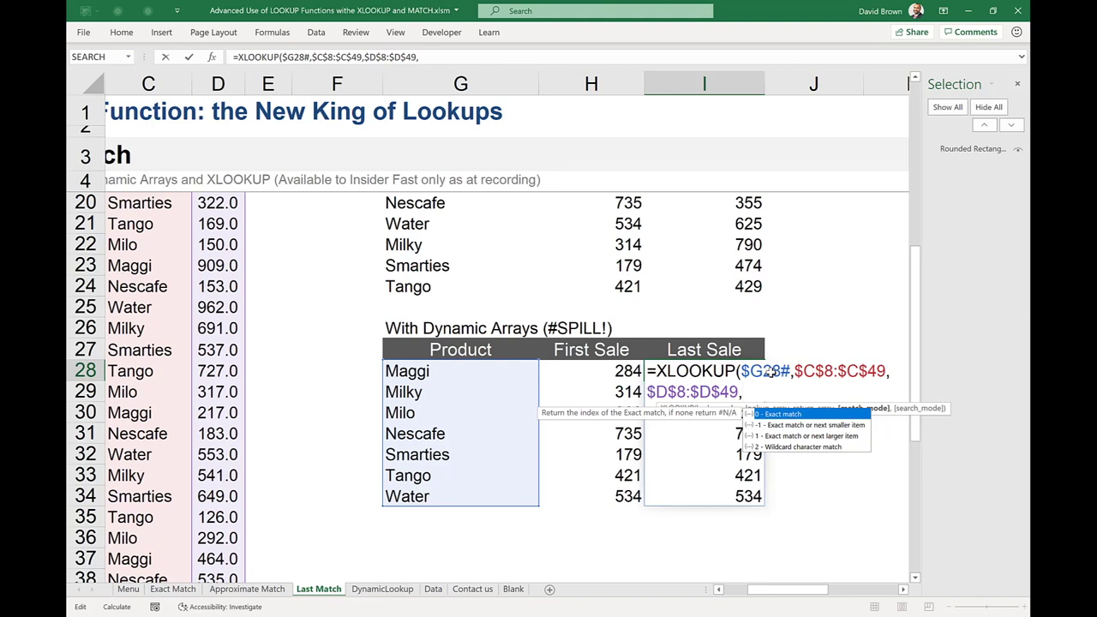
text(,)
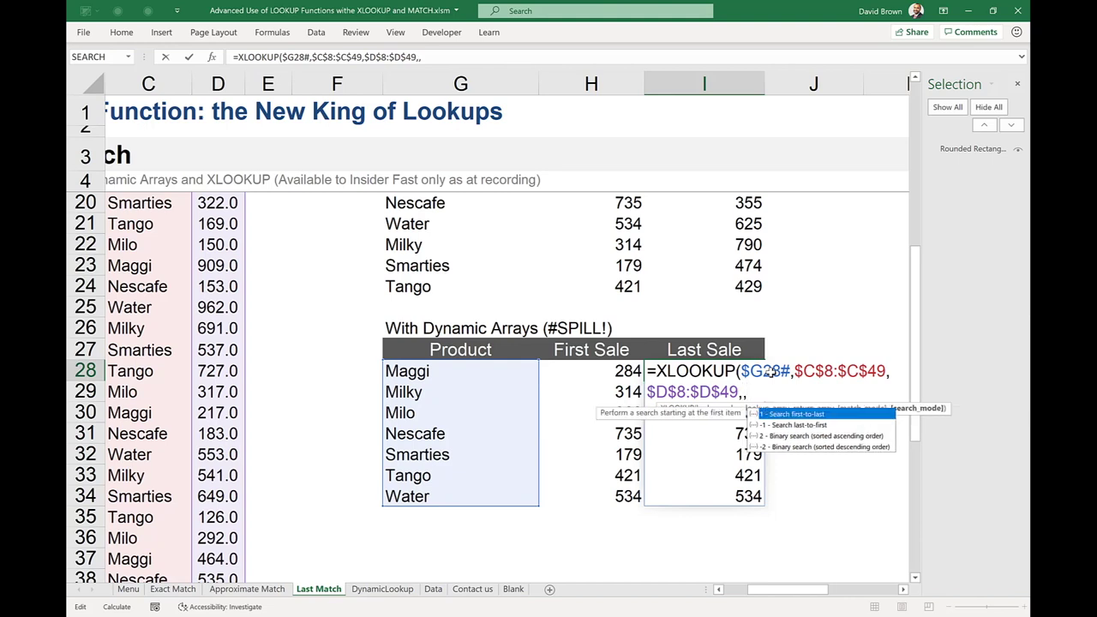
key(Down)
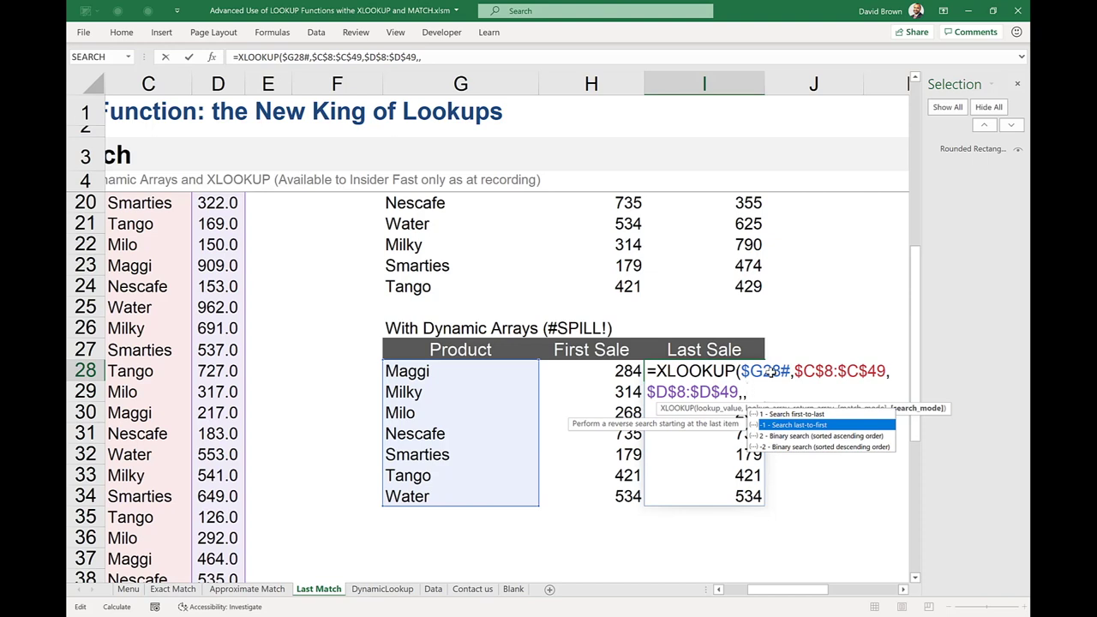
key(Tab)
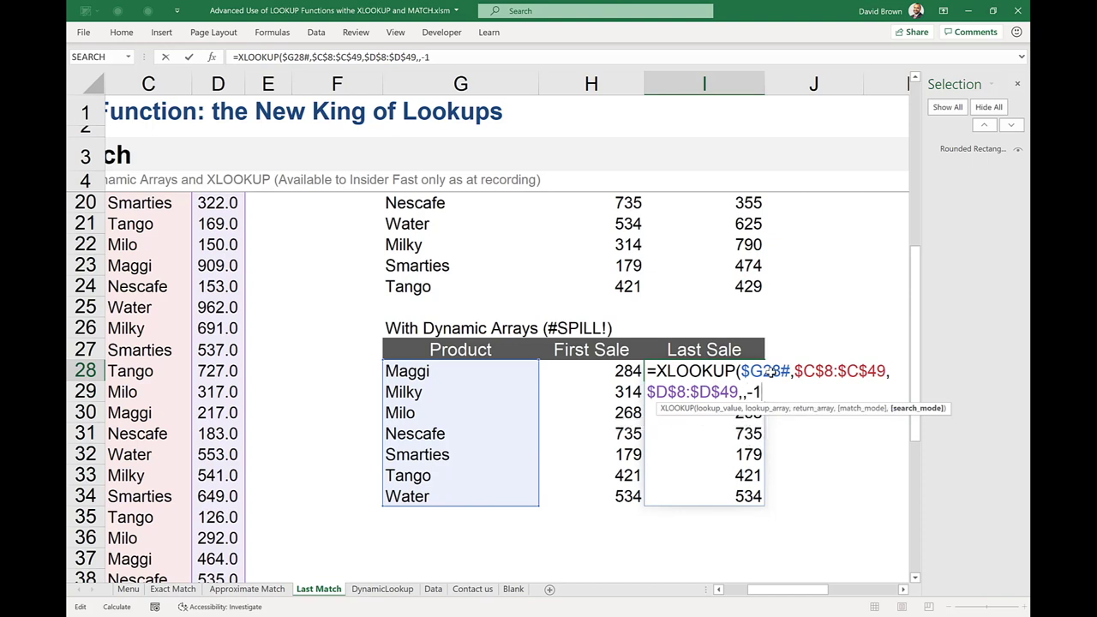
text())
key(Return)
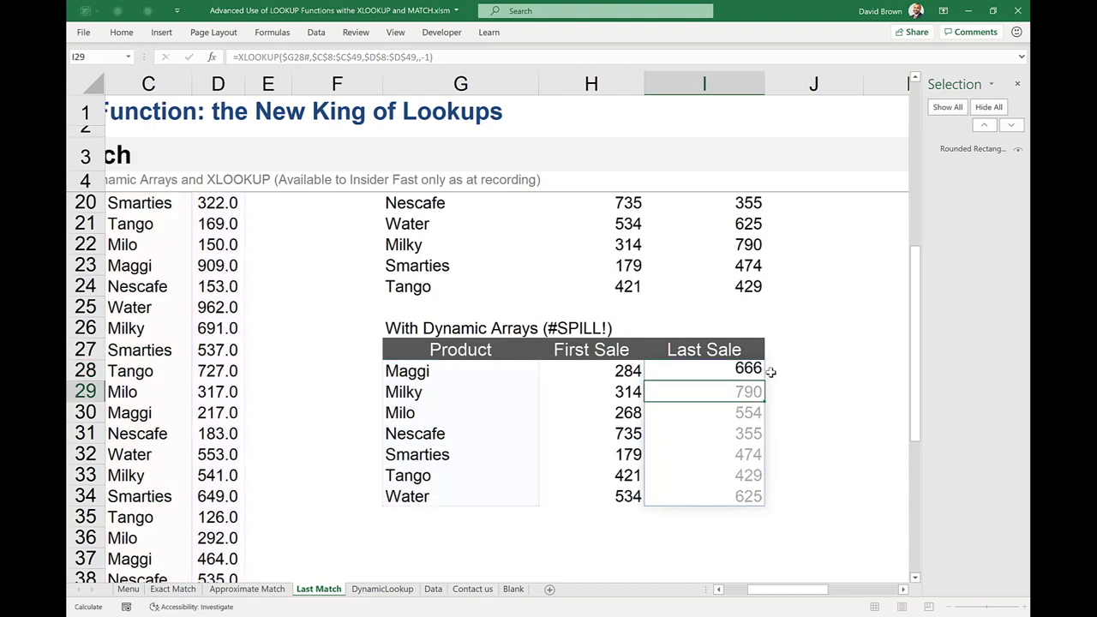
Step: Examine the spilled First Sale and Last Sale formulas against the XLOOKUP Way table above
key(Up)
key(Down)
key(Up)
key(Up)
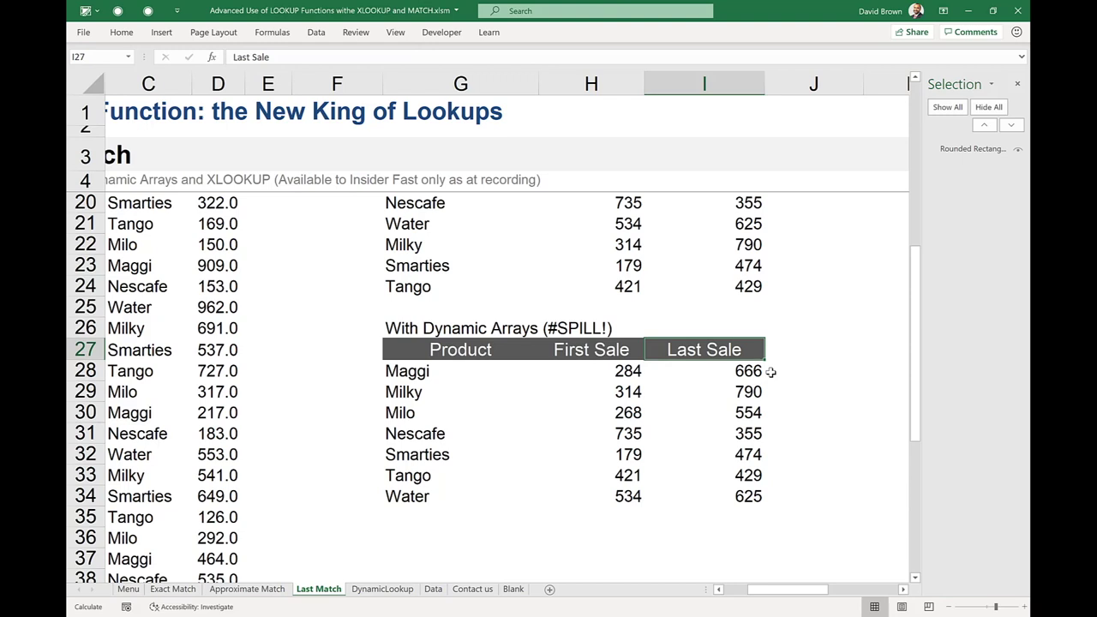
key(Left)
key(Right)
key(Down)
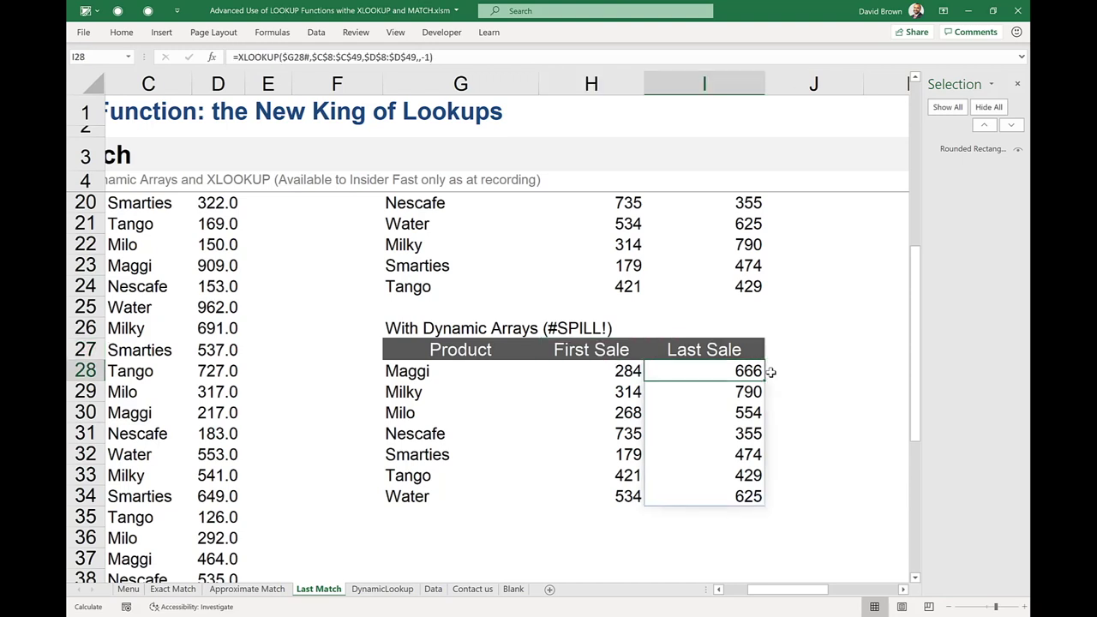
key(Left)
key(Up)
key(Up)
key(Up)
key(Up)
key(Up)
key(Up)
key(Up)
key(Up)
key(Up)
key(Up)
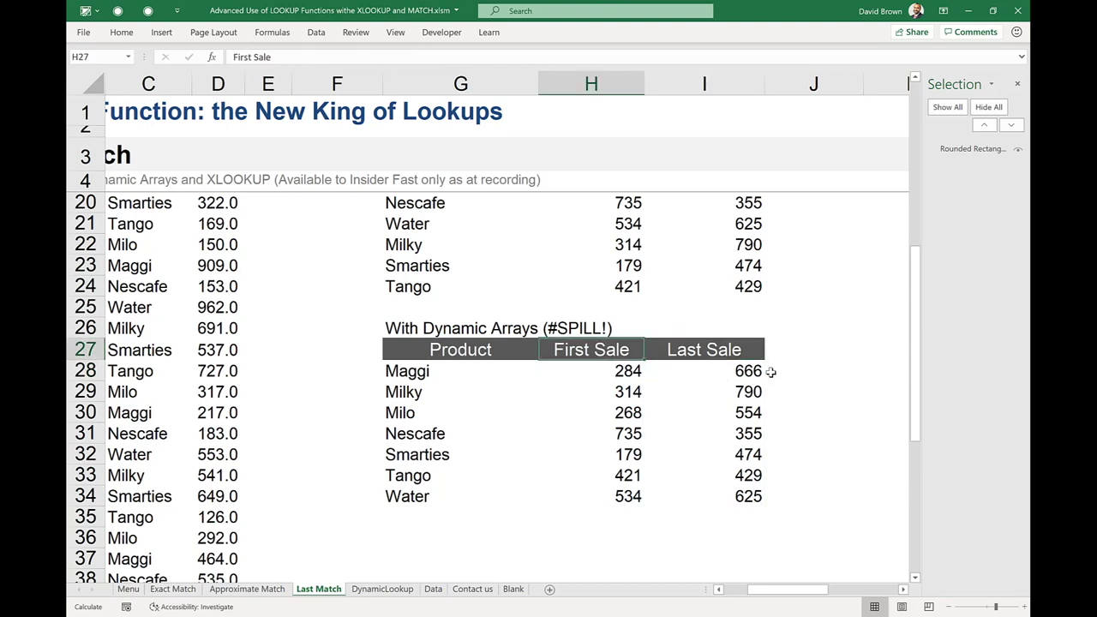
key(Up)
key(Down)
key(Down)
key(Down)
key(Down)
key(Down)
key(Down)
key(Down)
key(Down)
key(Down)
key(Down)
key(Down)
key(Down)
key(Up)
key(Left)
key(ctrl+shift+Down)
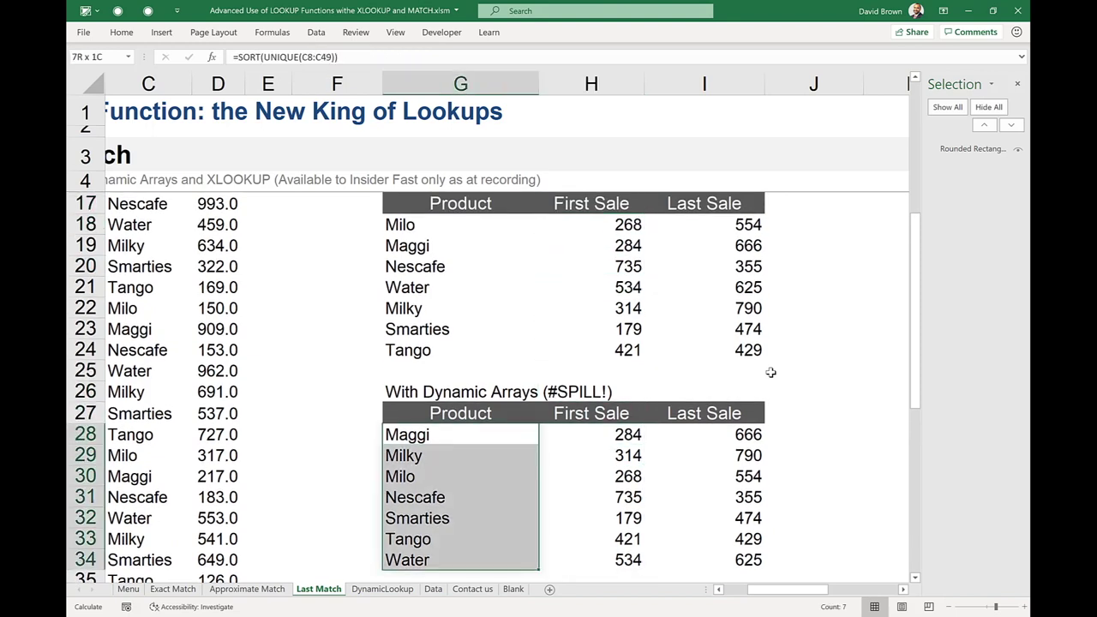
key(ctrl+c)
key(Up)
key(Down)
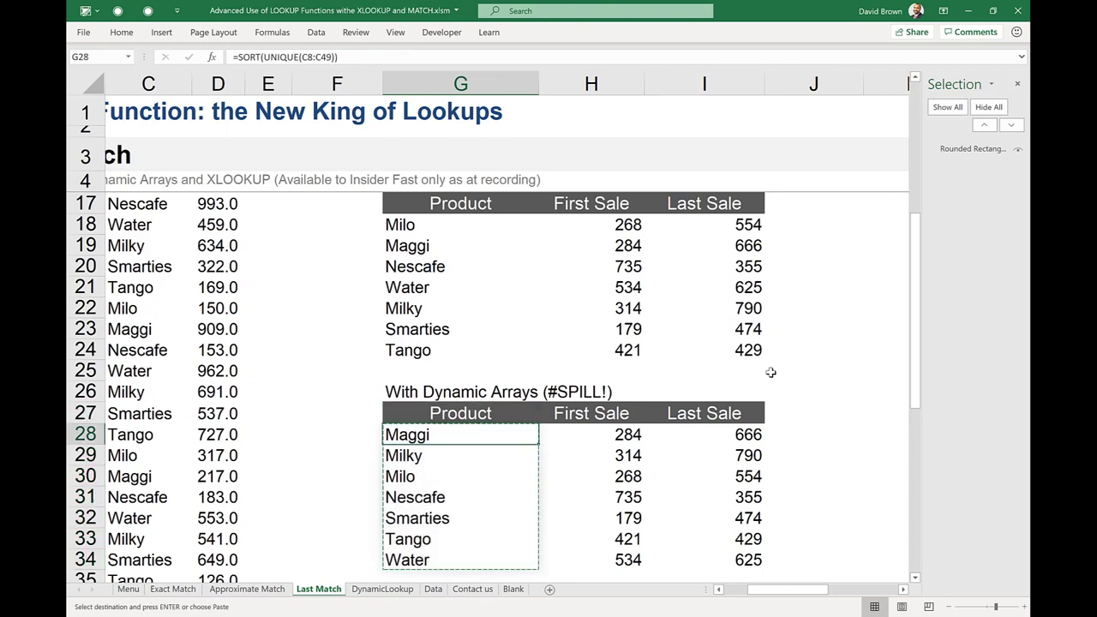
Step: Clear the typed product names below Milo in G19:G24 of the XLOOKUP Way table
key(Up)
key(Up)
key(Up)
key(Up)
key(Up)
key(Up)
key(Up)
key(Up)
key(Up)
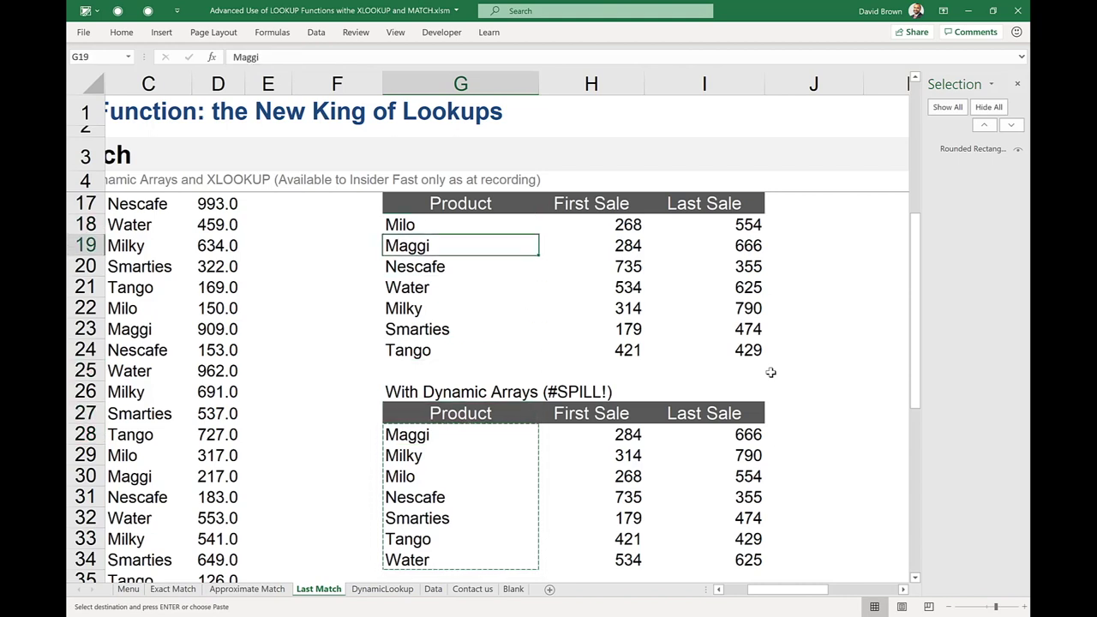
key(shift+Down)
key(shift+Down)
key(shift+Down)
key(shift+Down)
key(shift+Down)
key(Escape)
key(Delete)
key(Up)
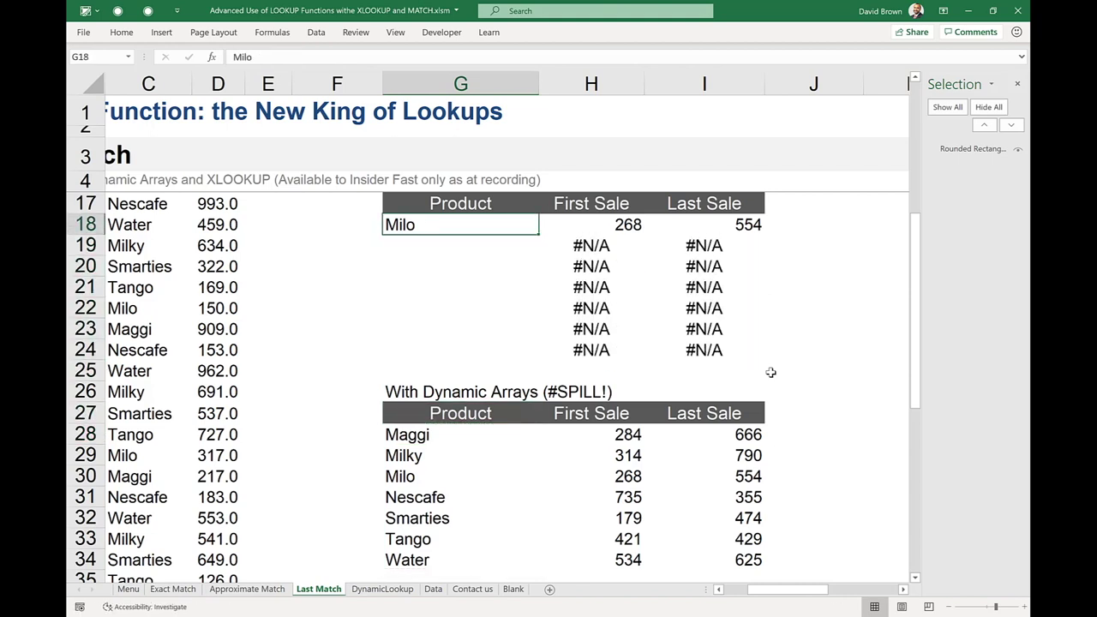
Step: Replace the typed product in G18 with the formula =SORT(UNIQUE(C8:C49))
text(=sort)
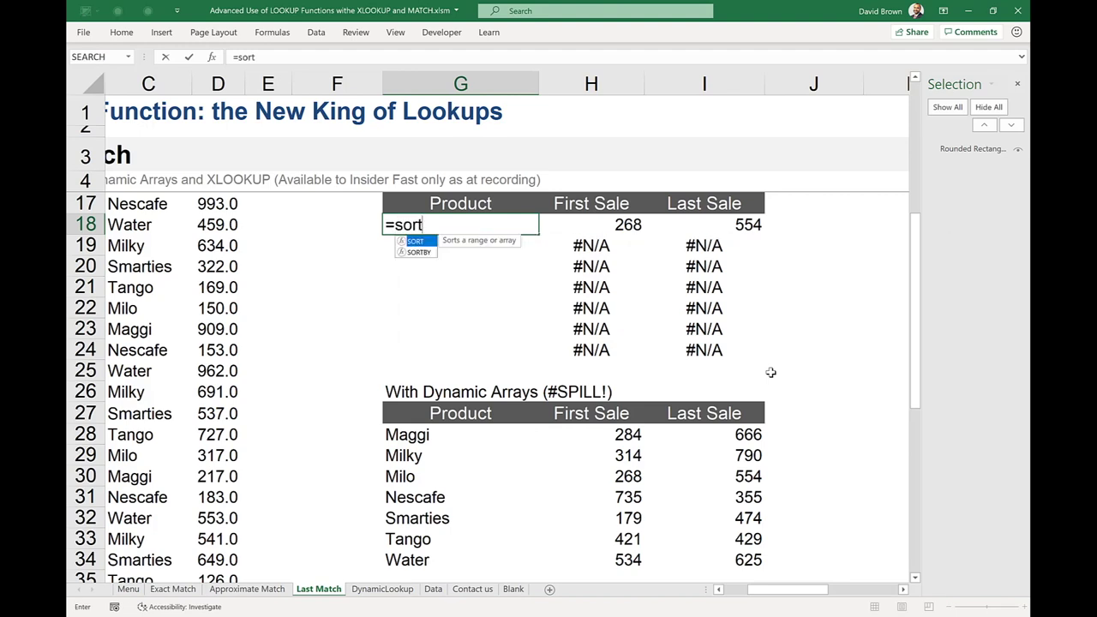
key(Tab)
text(uni)
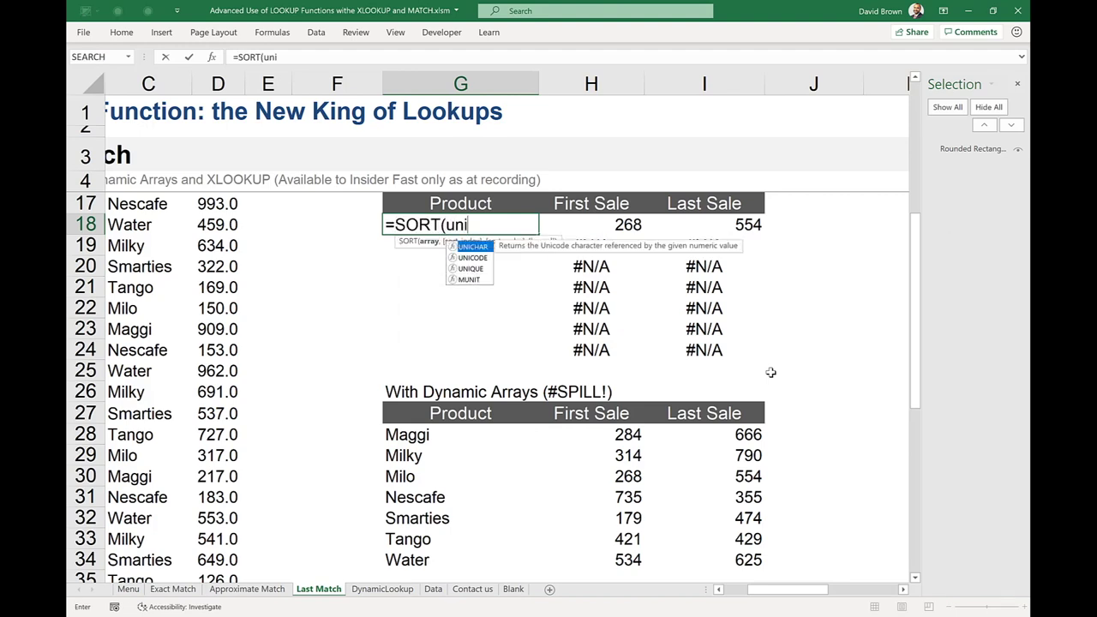
key(Tab)
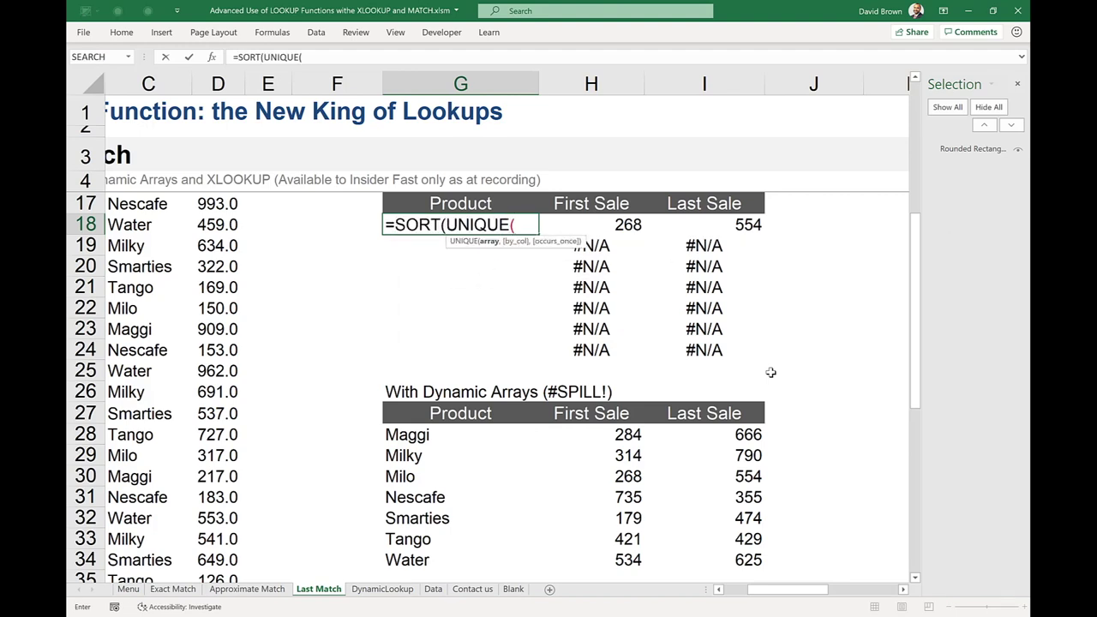
key(Left)
key(Left)
key(Left)
key(Left)
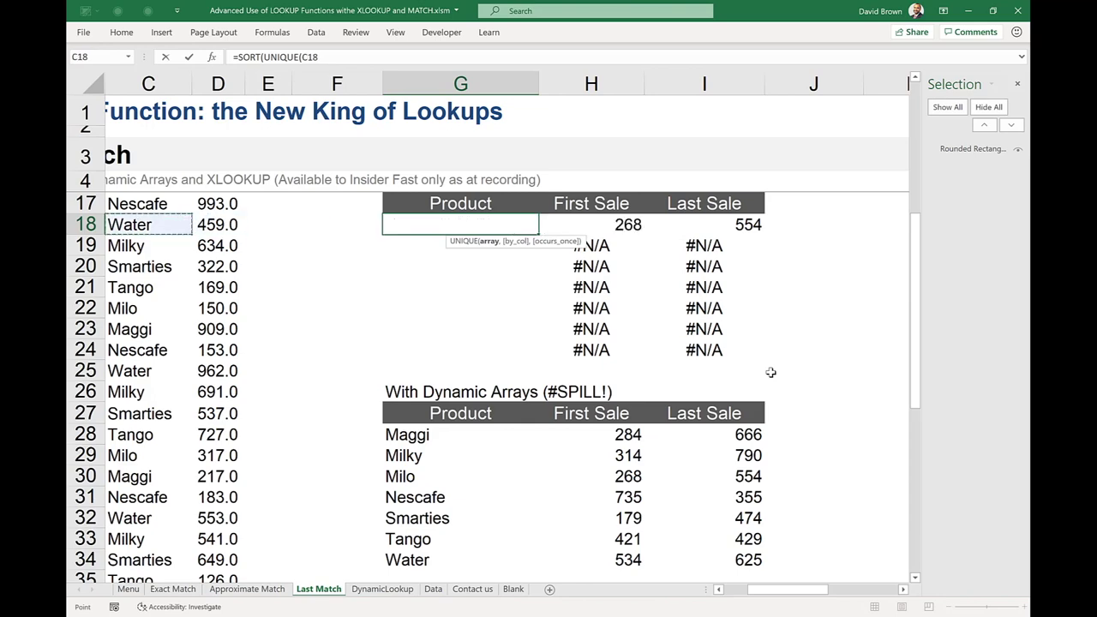
key(ctrl+Up)
key(Down)
key(ctrl+shift+Down)
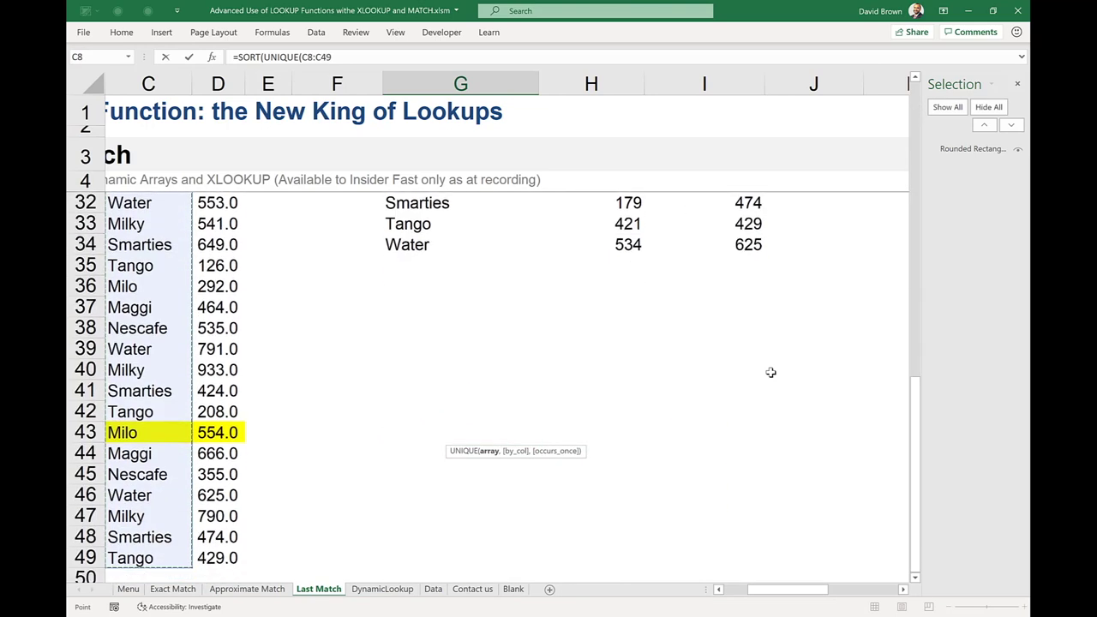
text())
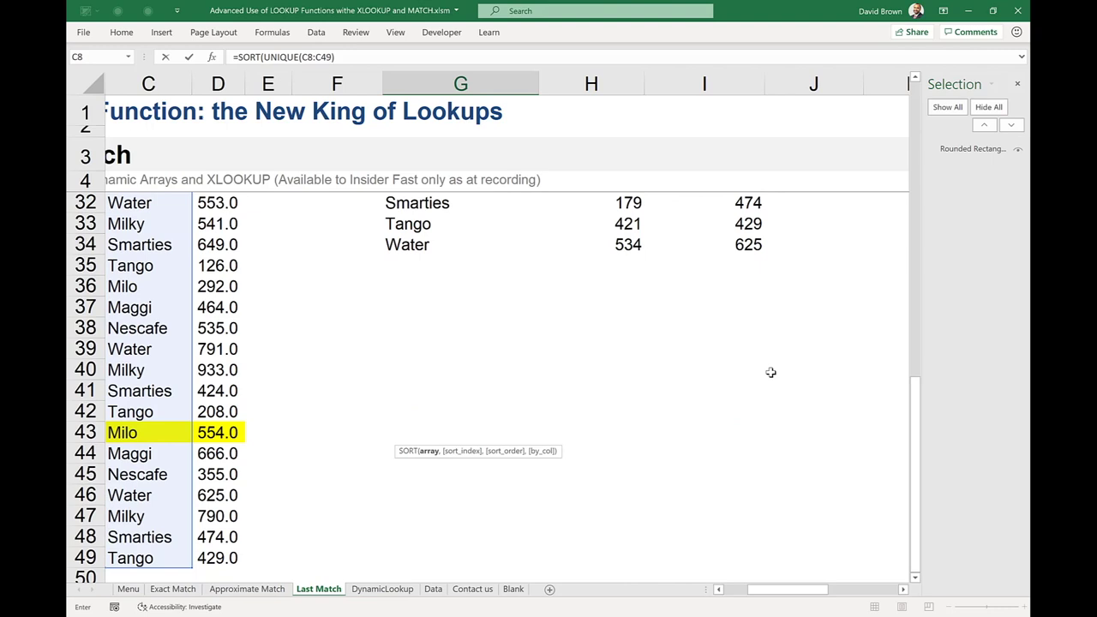
text())
key(ctrl+Return)
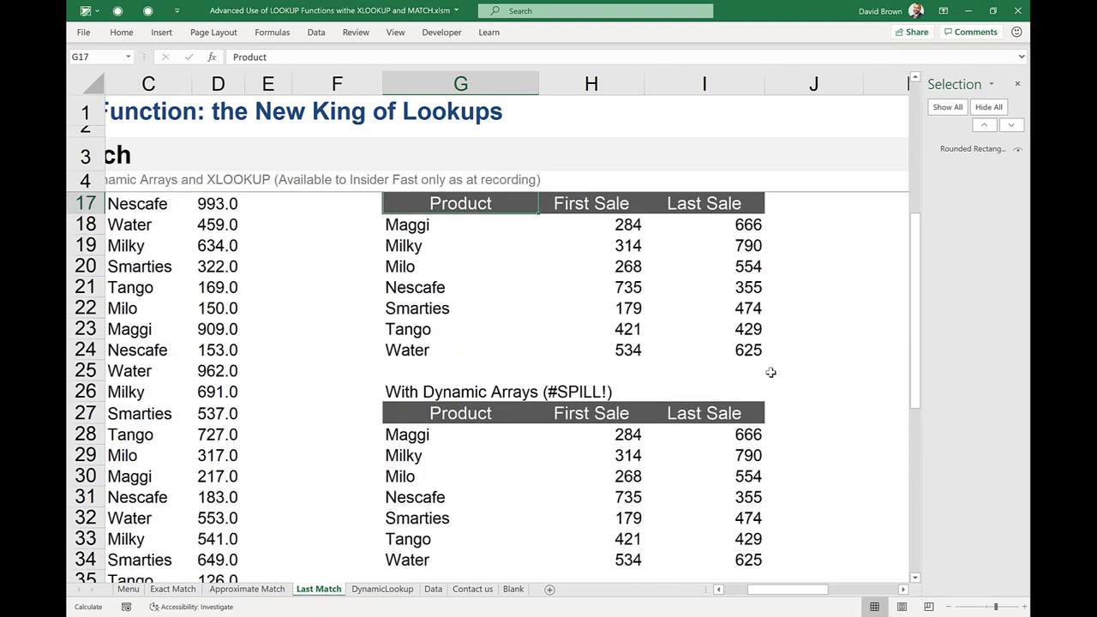
Step: Review the SORT(UNIQUE) formula in G18 and the spilled First Sale formula in H28
key(F2)
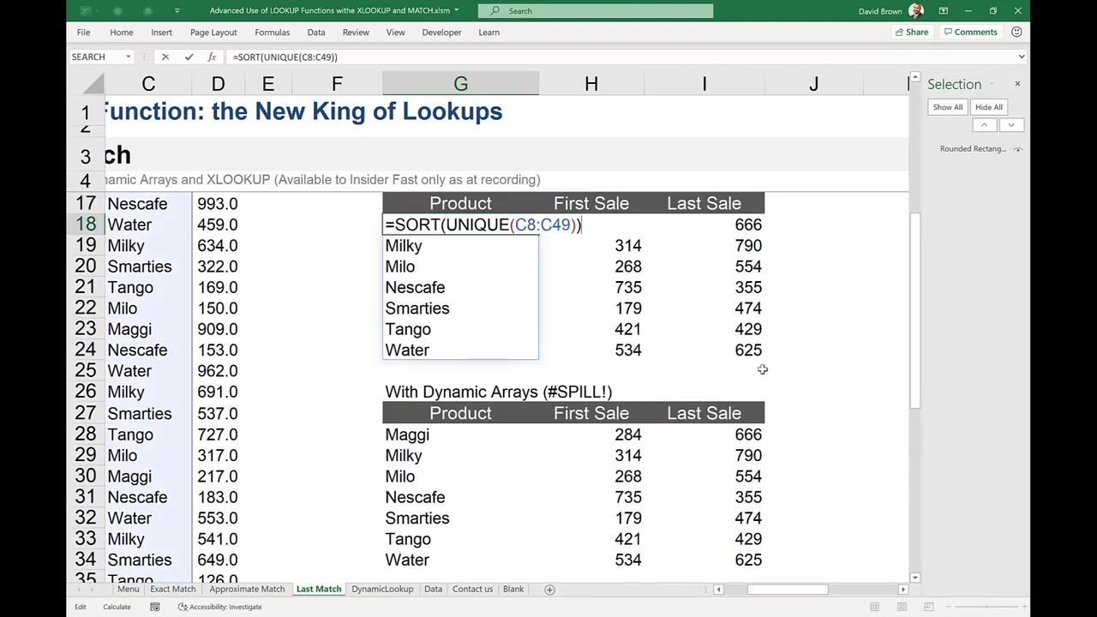
key(Return)
key(Up)
key(Right)
key(Down)
key(Down)
key(Down)
key(Down)
key(Down)
key(Down)
key(Down)
key(Down)
key(Down)
key(Down)
key(Down)
key(Down)
key(Up)
key(Up)
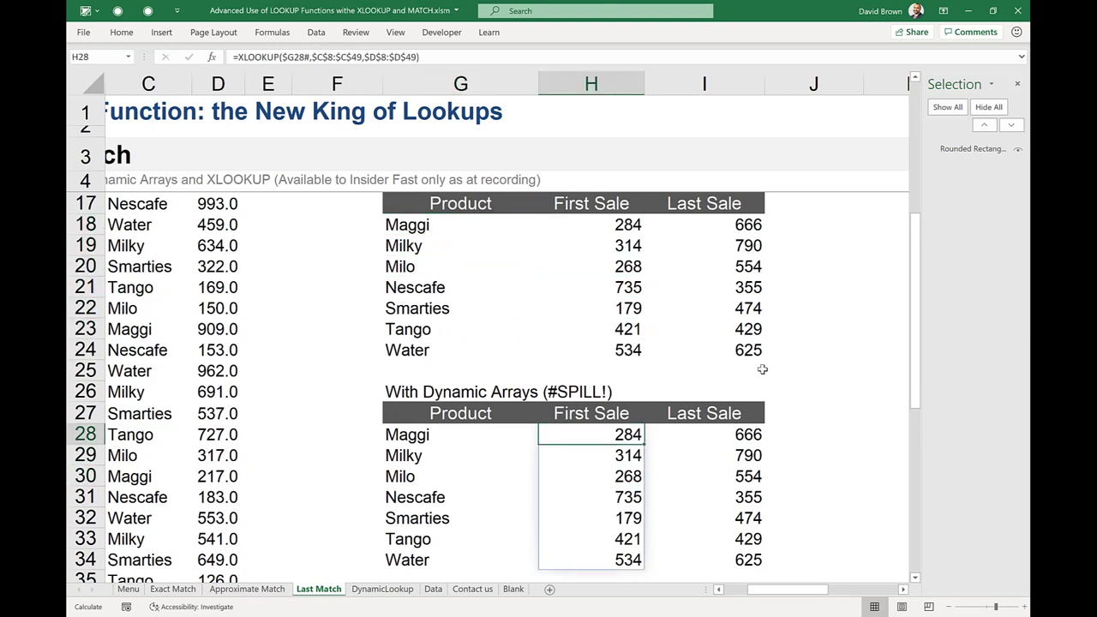
Step: Compare the row-by-row XLOOKUP formulas in the XLOOKUP Way table with the dynamic array table's formulas in row 28
key(Up)
key(Up)
key(Up)
key(Up)
key(Up)
key(Up)
key(Up)
key(Up)
key(Up)
key(Up)
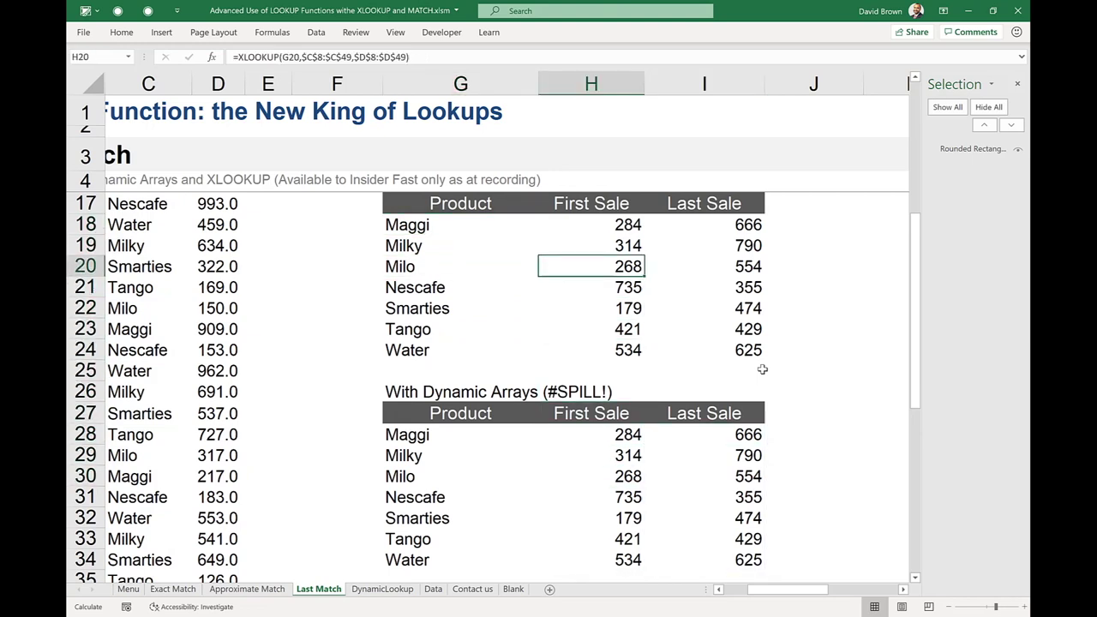
key(Down)
key(Down)
key(Up)
key(Up)
key(shift+Right)
key(shift+Down)
key(shift+Down)
key(Down)
key(Down)
key(Down)
key(Down)
key(Down)
key(Down)
key(Down)
key(Down)
key(Down)
key(Down)
key(Left)
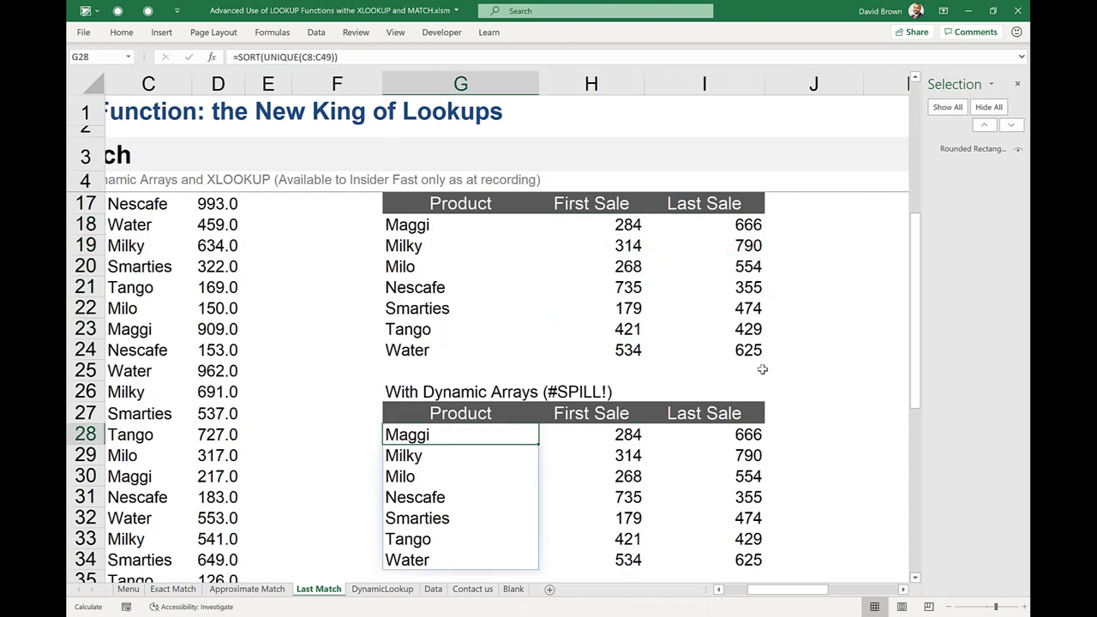
Step: Clear the dynamic array formulas in G28:I28, and undo the deletion
key(shift+Right)
key(shift+Right)
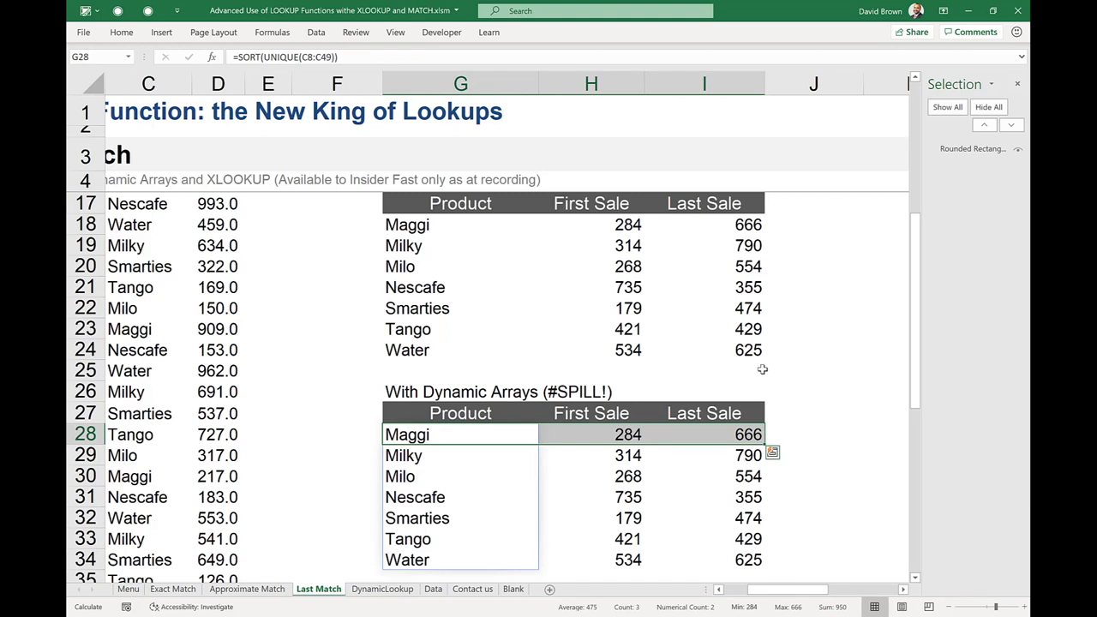
key(Delete)
key(ctrl+c)
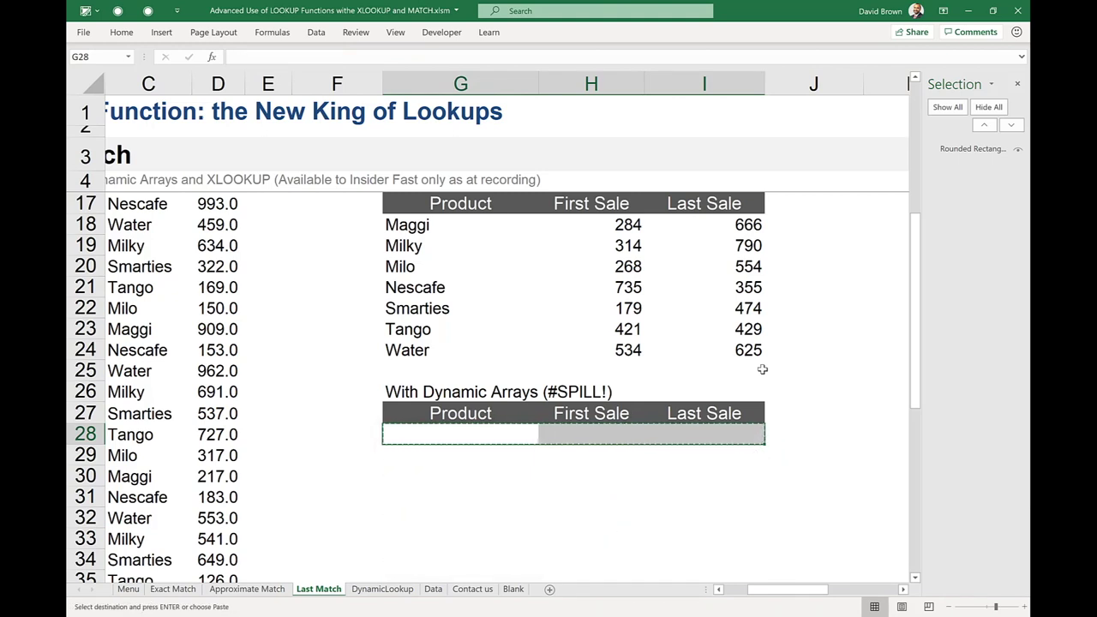
key(ctrl+z)
key(Escape)
Step: Review the lookup tables and the monthly sales data on the Last Match sheet, back up to its title rows
key(Up)
key(Up)
key(Up)
key(Up)
key(Up)
key(Up)
key(Up)
key(Up)
key(Up)
key(Up)
key(Up)
key(Up)
key(Up)
key(Up)
key(Up)
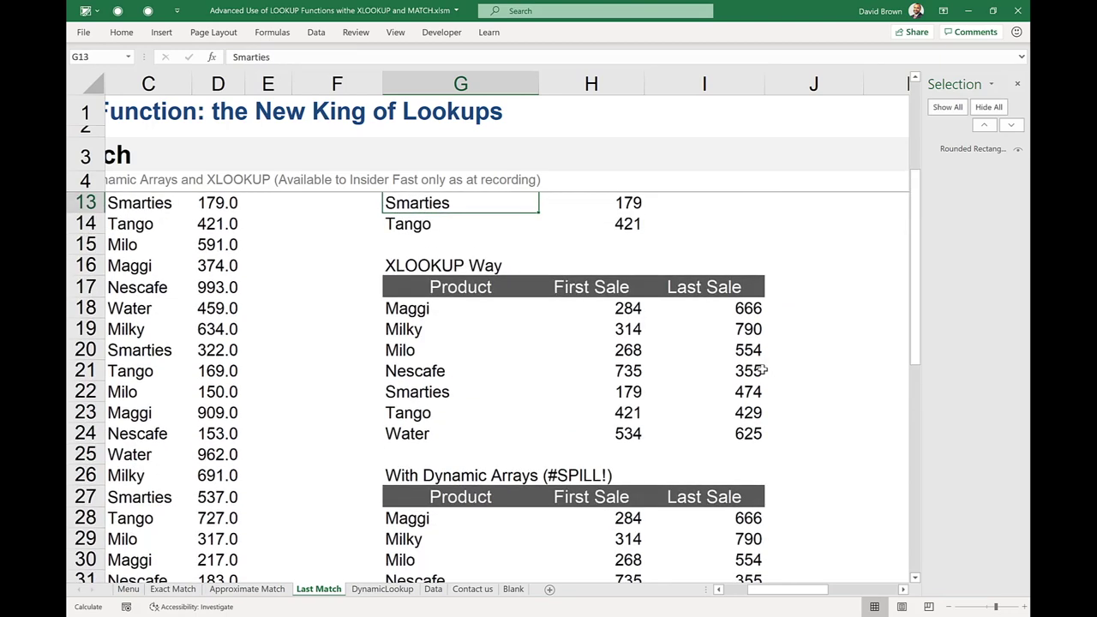
key(Down)
key(Down)
key(Down)
key(Down)
key(Down)
key(Down)
key(Left)
key(Left)
key(Left)
key(Left)
key(Left)
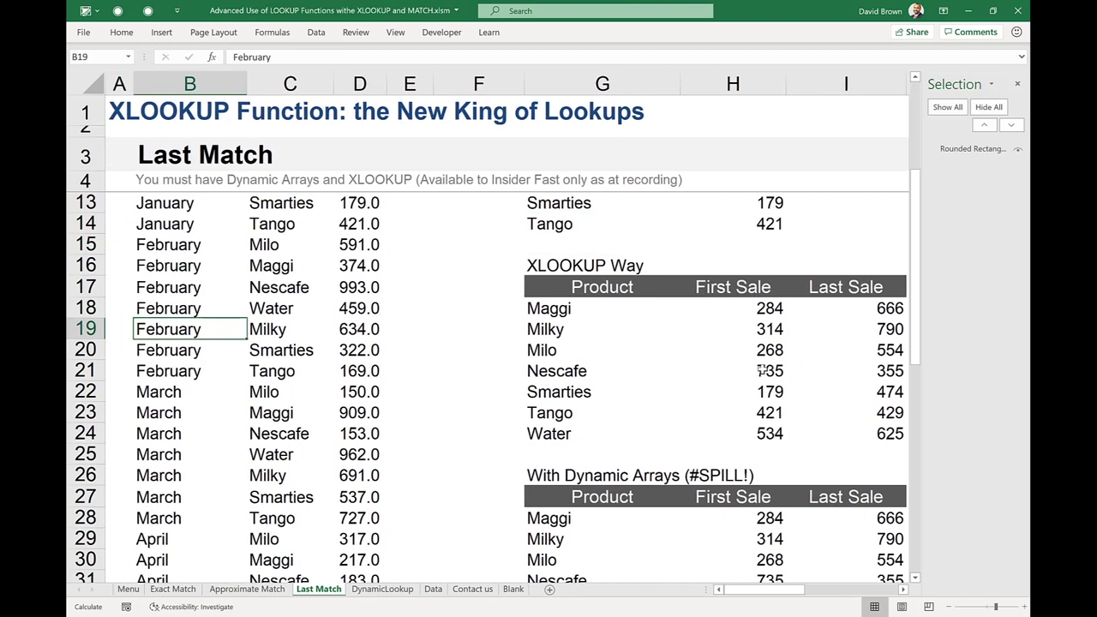
key(Up)
key(Up)
key(Up)
key(Up)
key(Up)
key(Up)
key(Up)
key(Up)
key(Up)
key(Up)
key(Up)
key(Up)
key(Up)
key(Up)
key(Up)
key(Up)
key(Up)
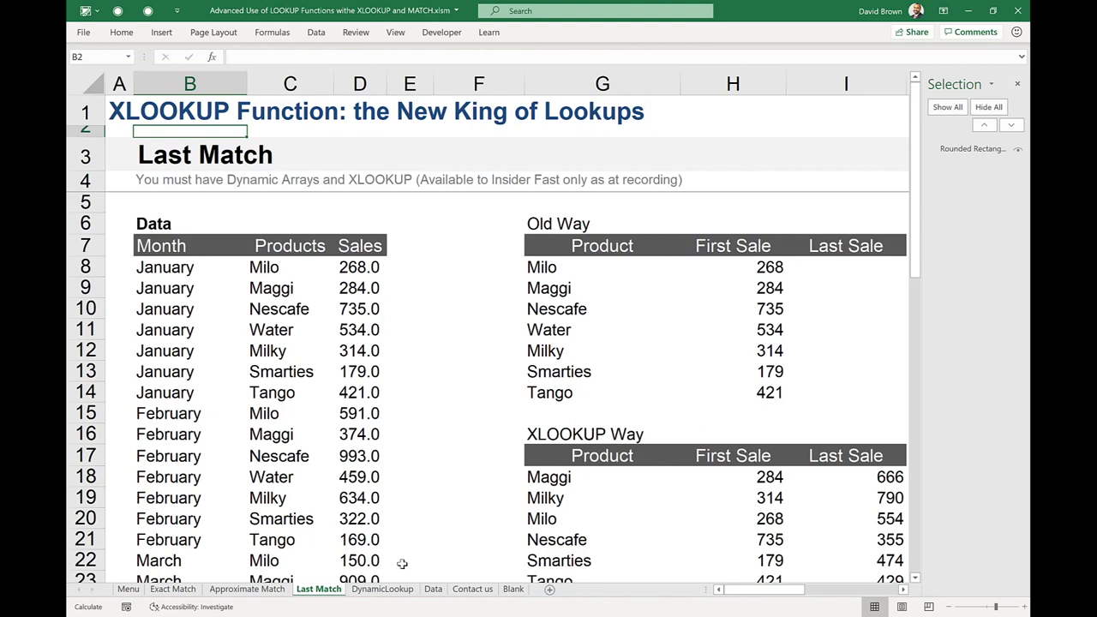
Step: Examine the empty extraction table on the DynamicLookup sheet and the food company records on the Data sheet
click(382, 589)
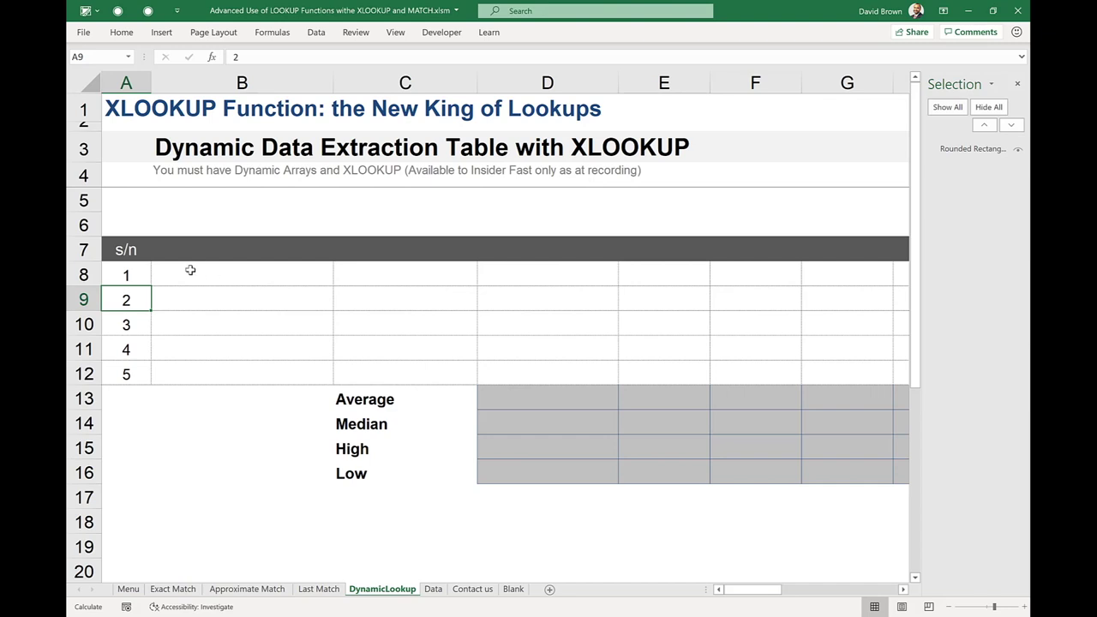
drag(188, 249, 794, 356)
click(433, 588)
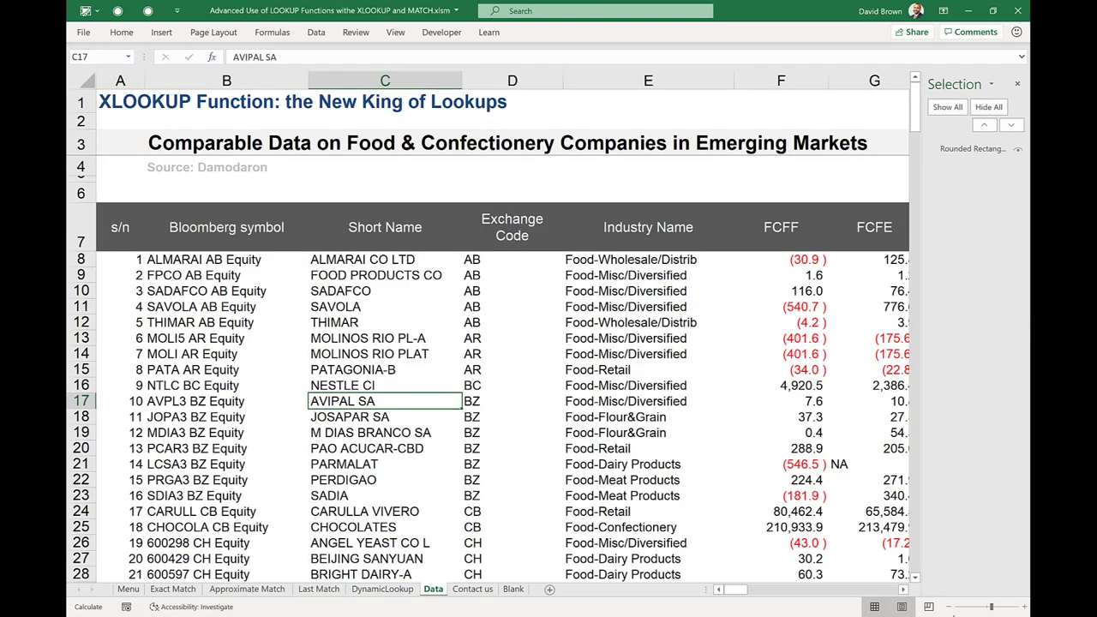
click(950, 606)
click(950, 607)
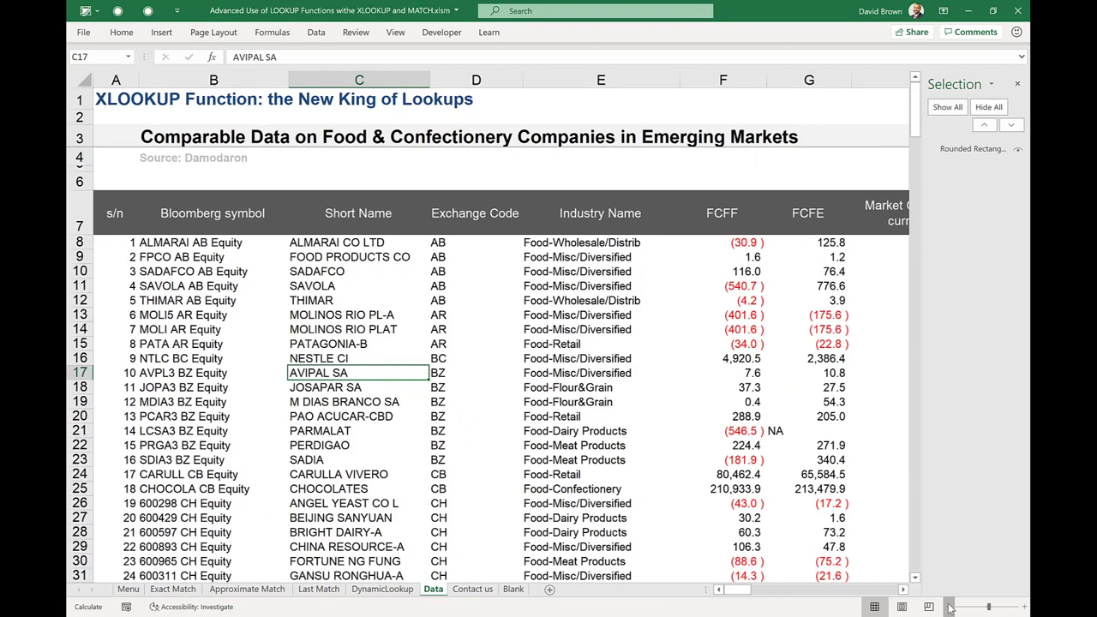
click(949, 606)
click(950, 606)
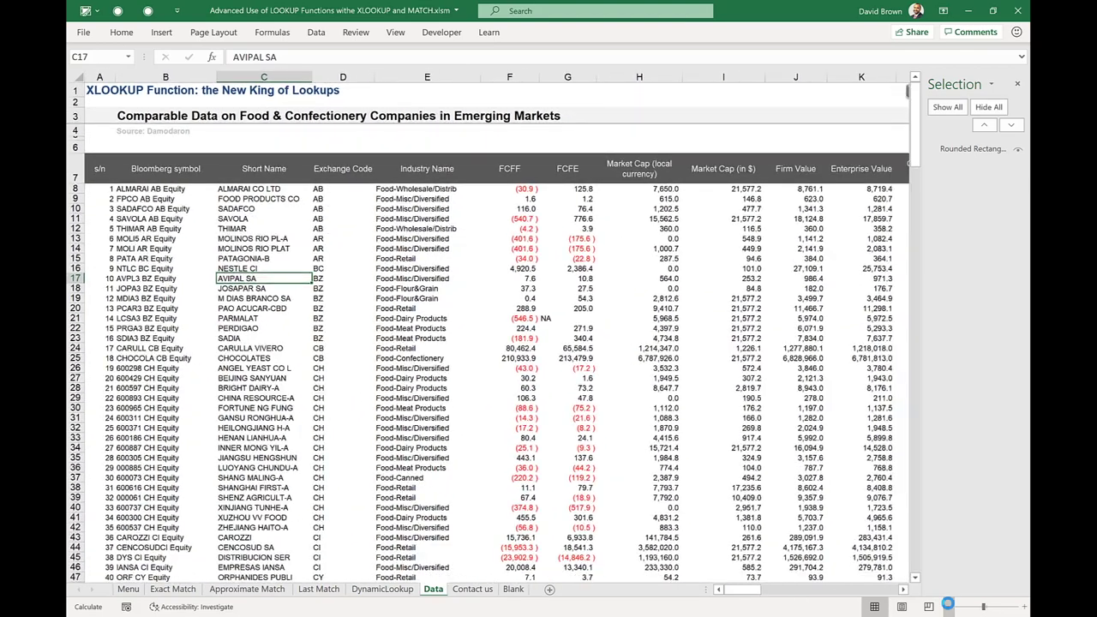
click(384, 589)
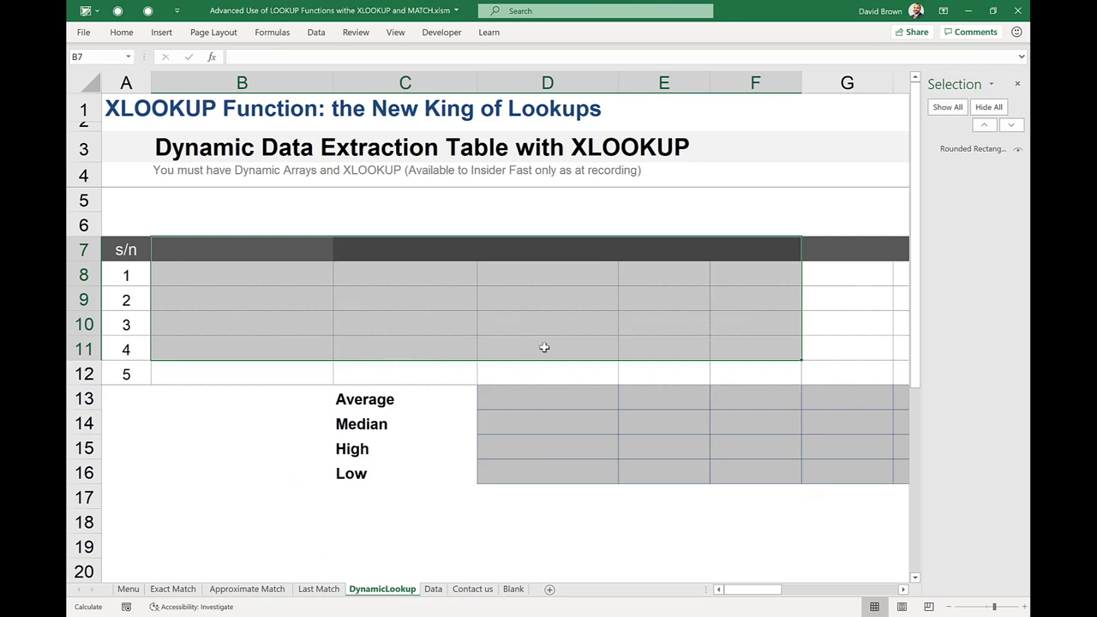
click(565, 377)
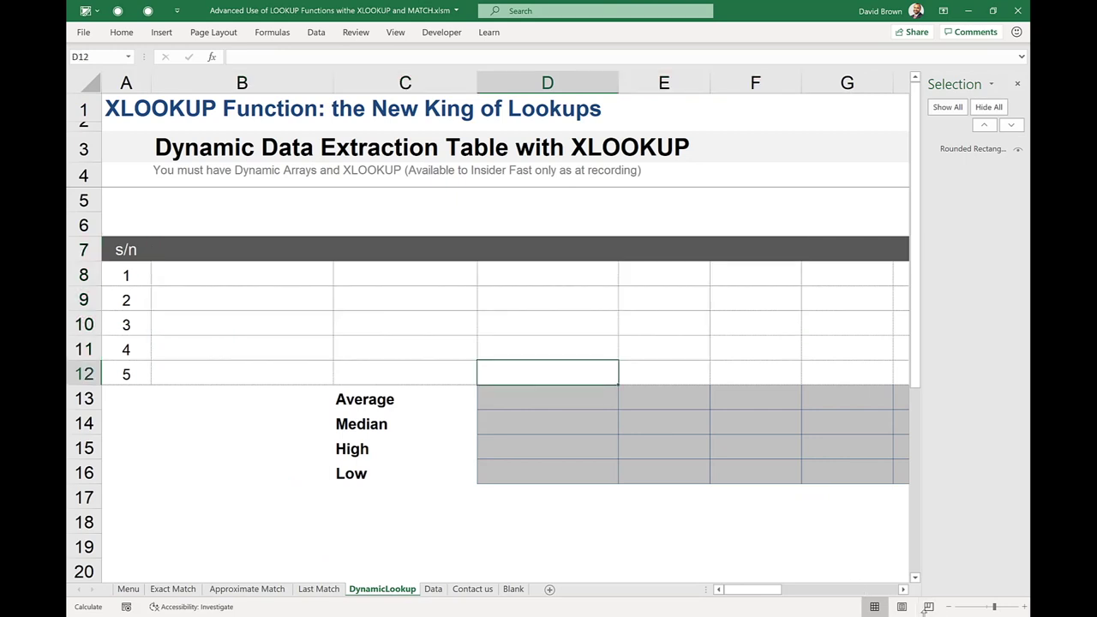
click(949, 607)
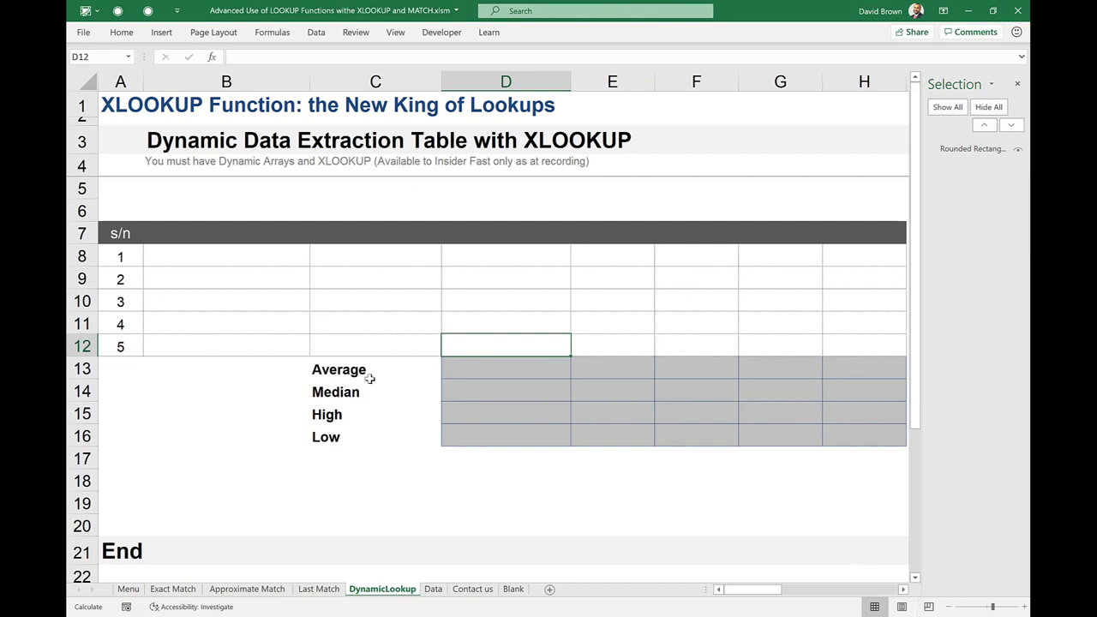
click(315, 592)
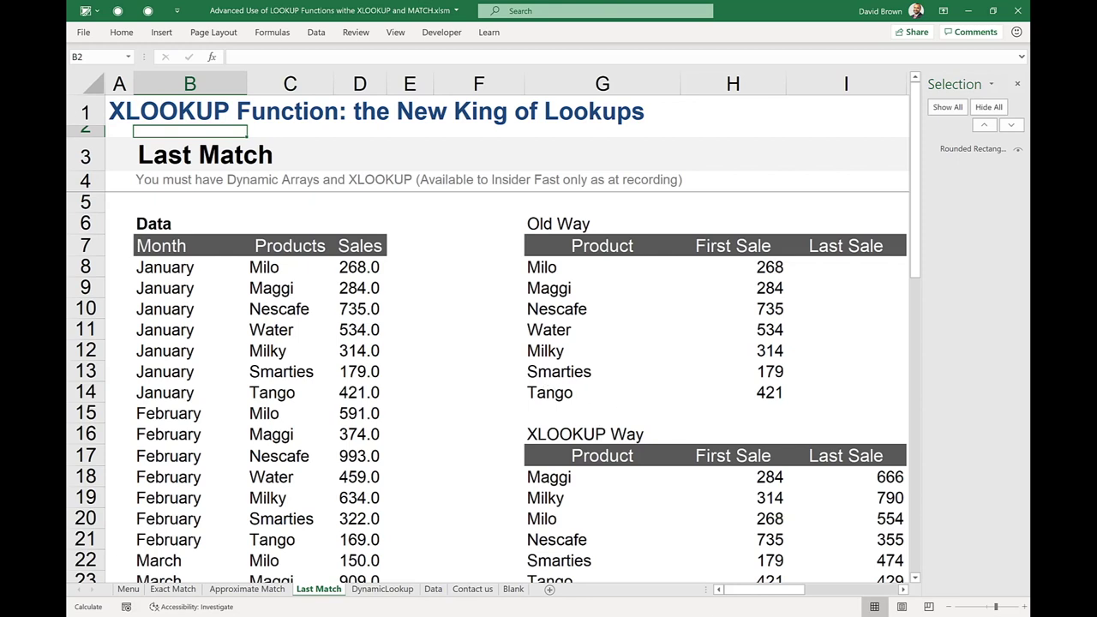
click(514, 591)
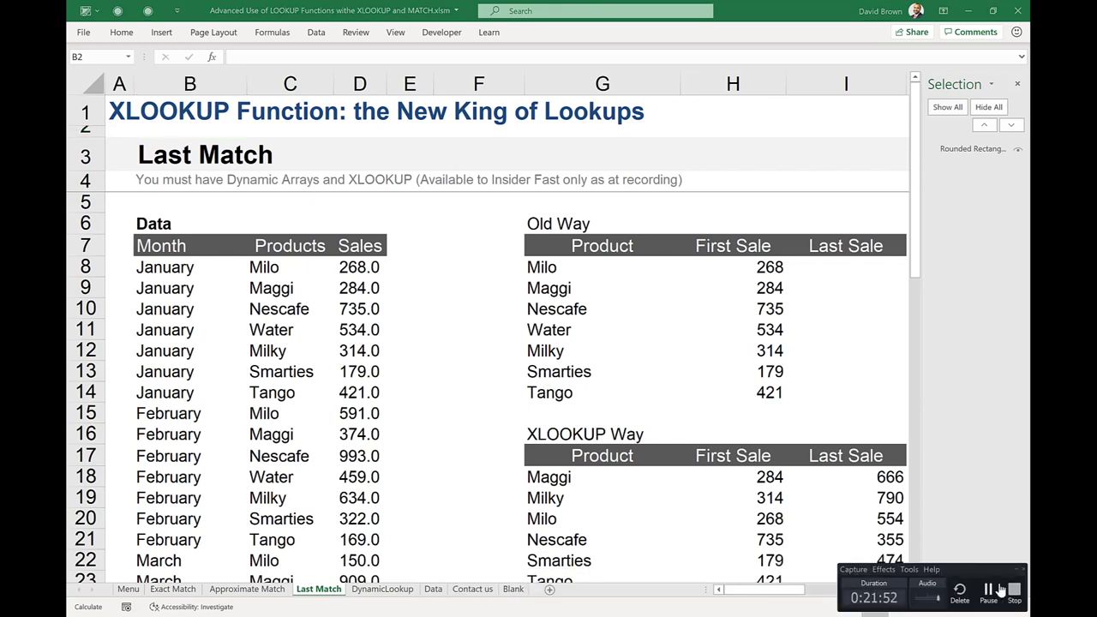
click(1014, 591)
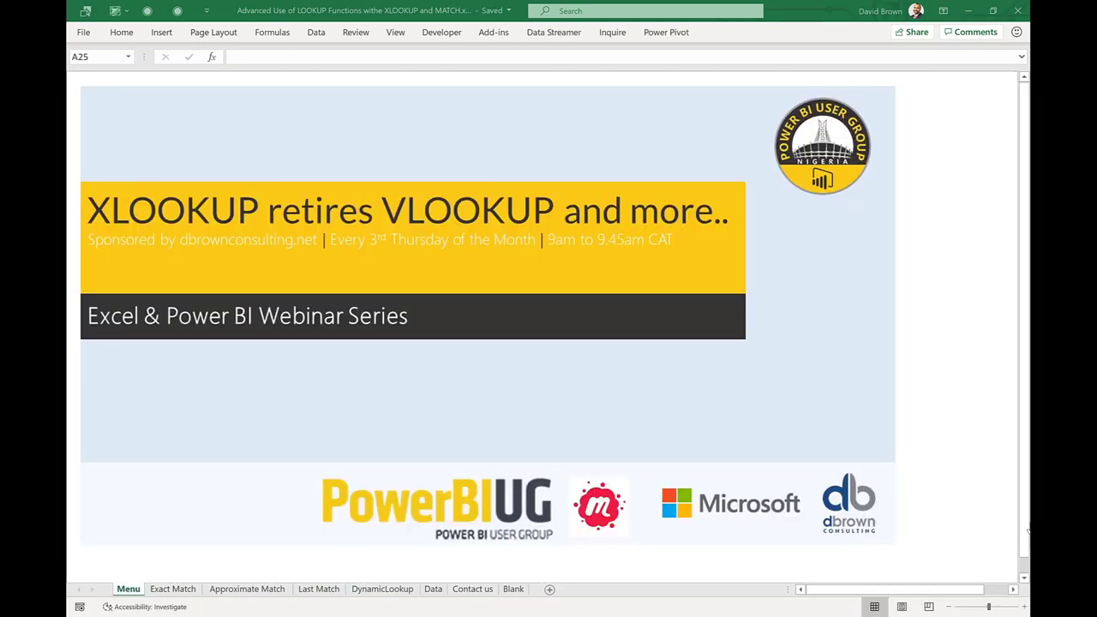
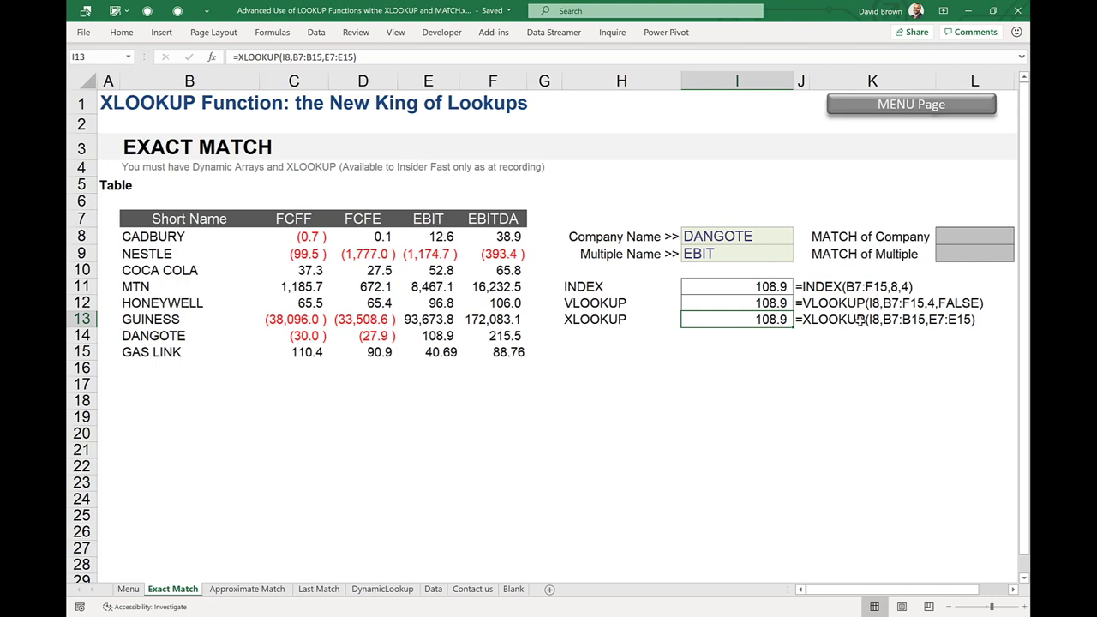
Step: Inspect the lookup value, lookup array and return array arguments of the XLOOKUP formula in I13 on the Exact Match sheet
double_click(774, 319)
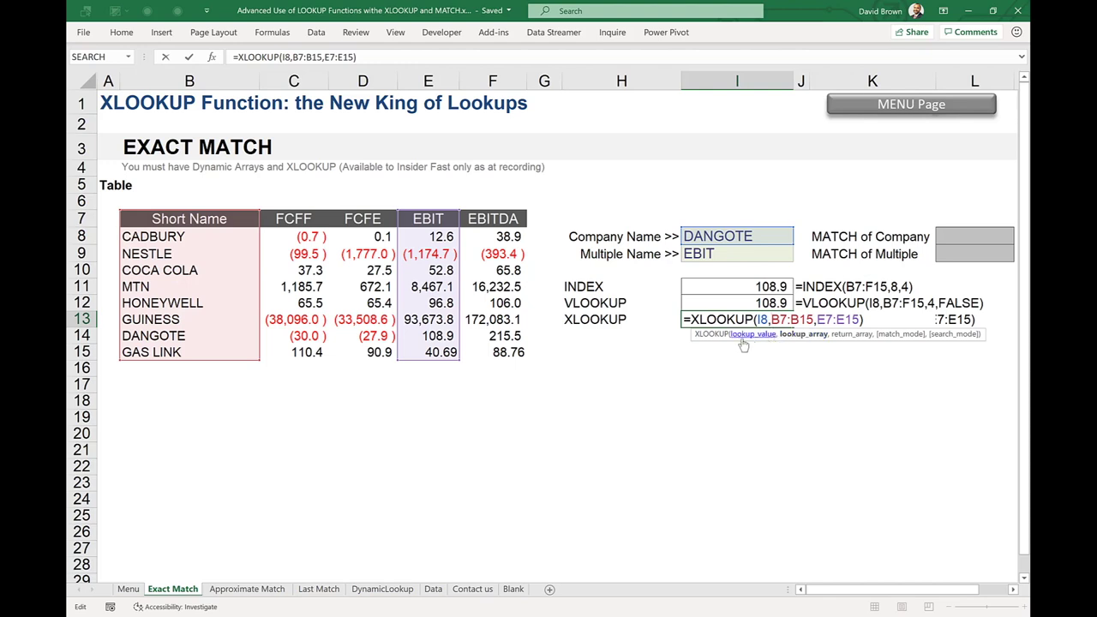
click(744, 339)
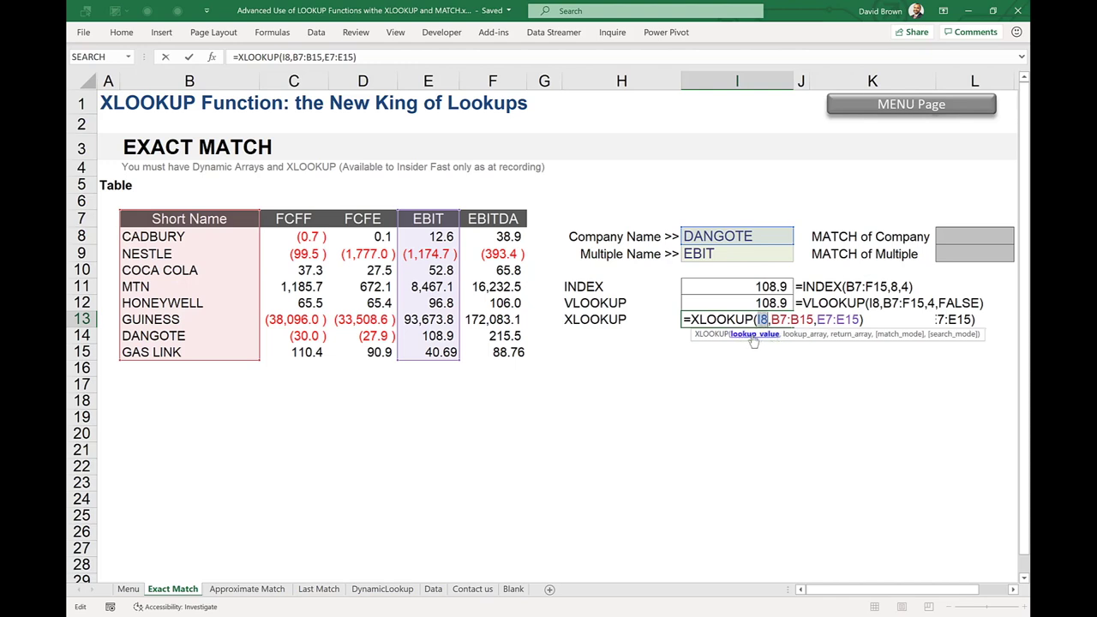
click(806, 336)
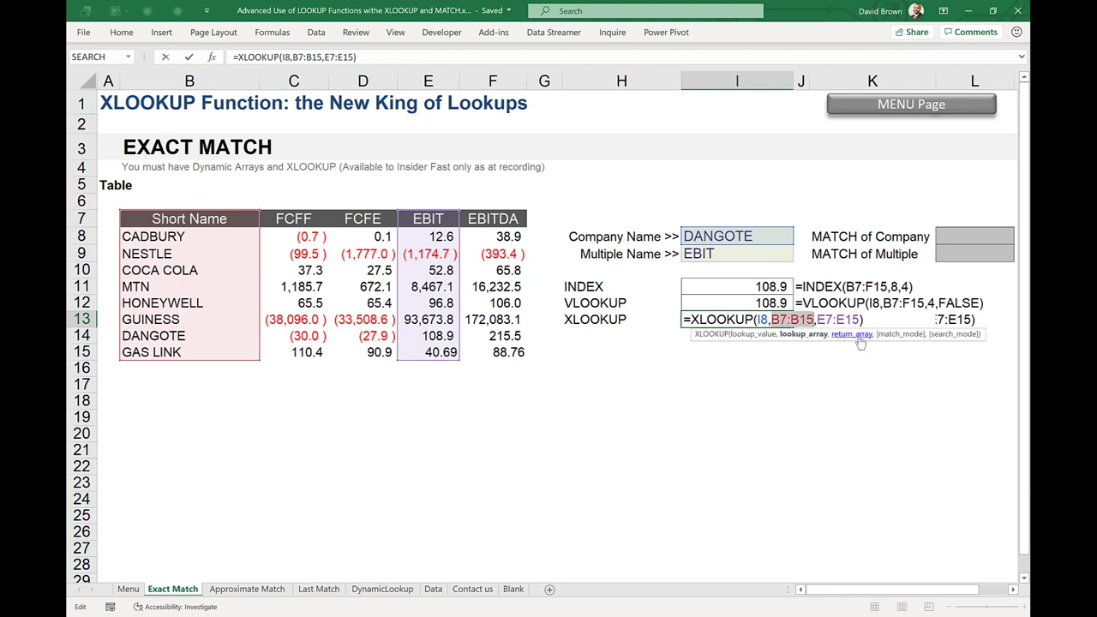
click(857, 335)
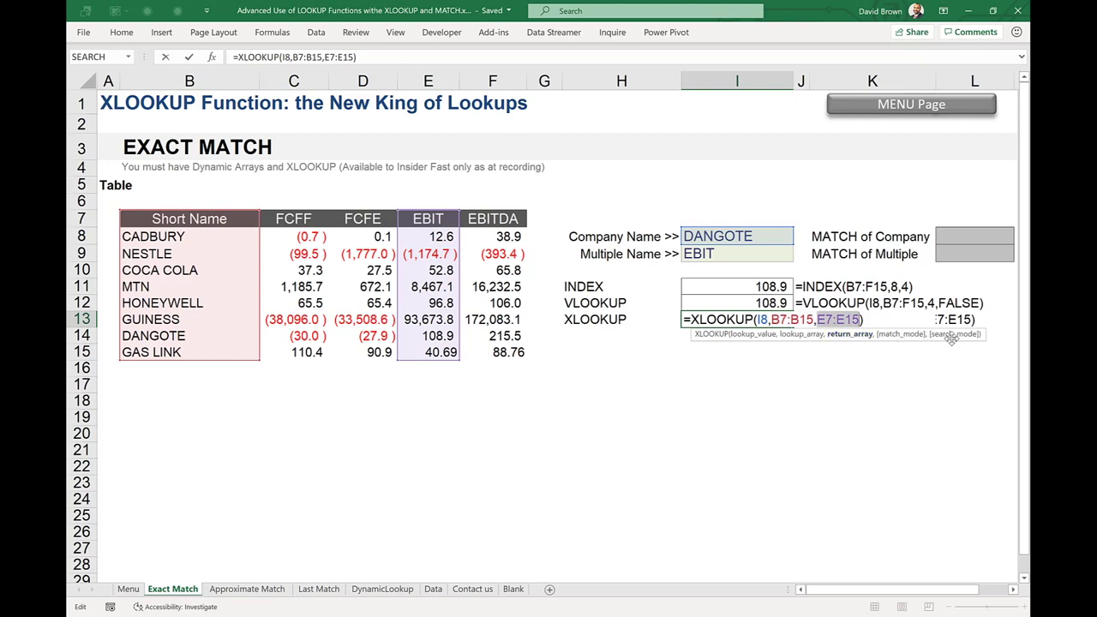
click(799, 369)
key(Escape)
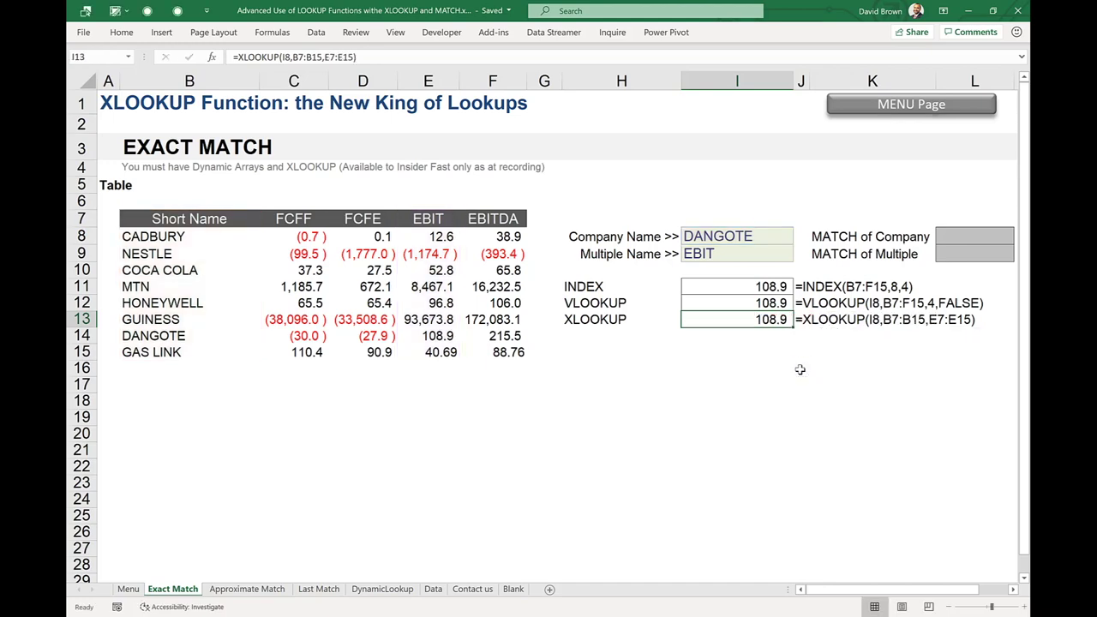
Step: Compare the VLOOKUP and XLOOKUP commission formulas on the Approximate Match sheet with the Sales Range and Lower end columns
click(216, 589)
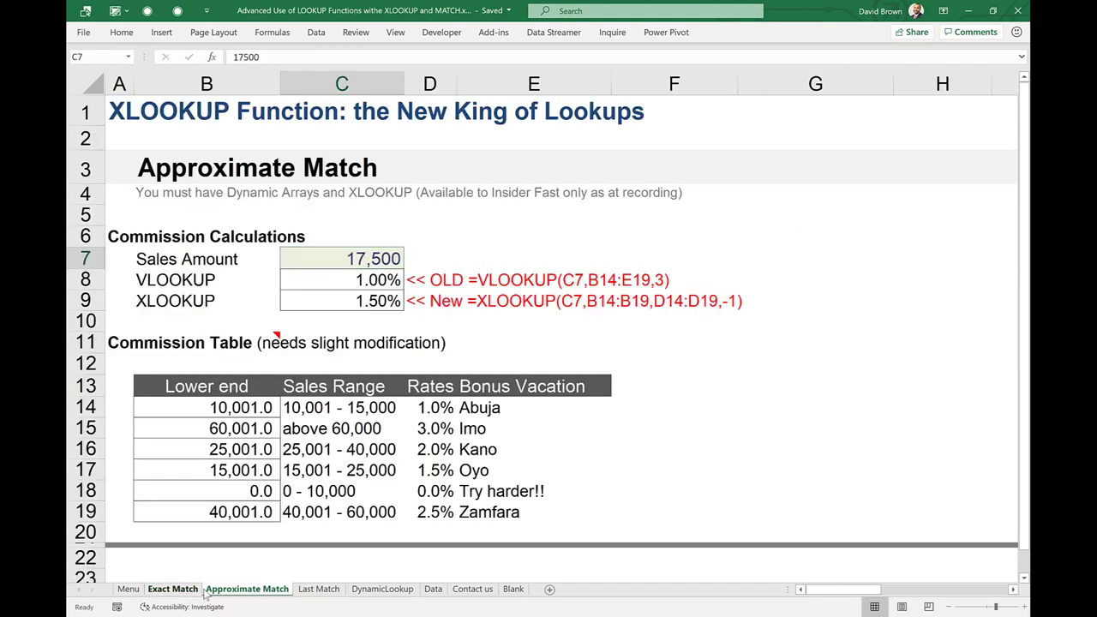
click(195, 592)
click(229, 592)
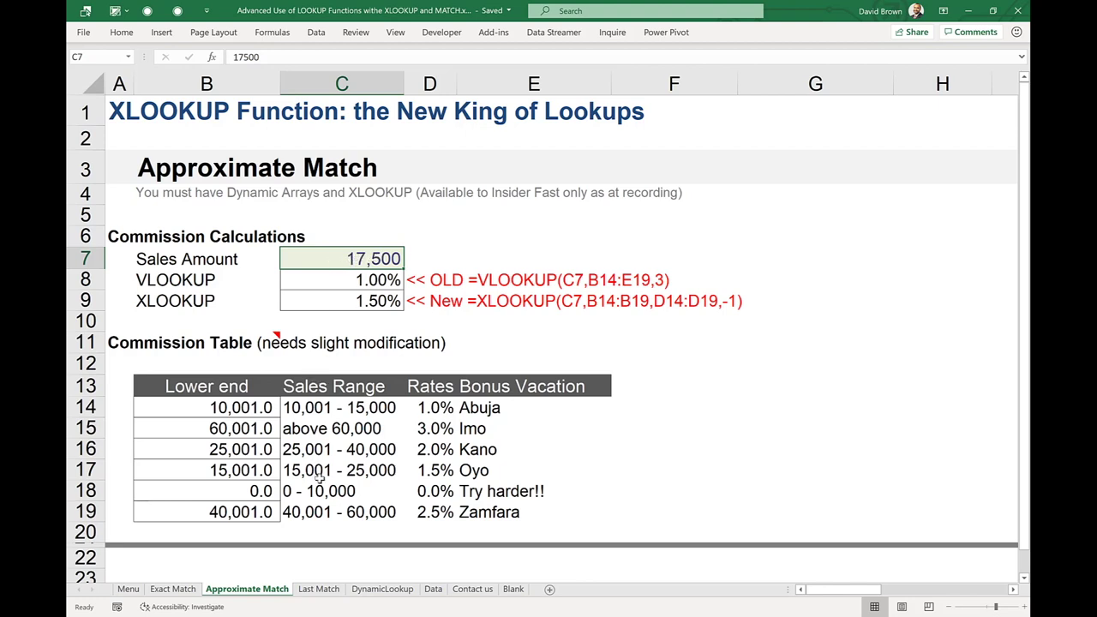
drag(320, 403, 318, 512)
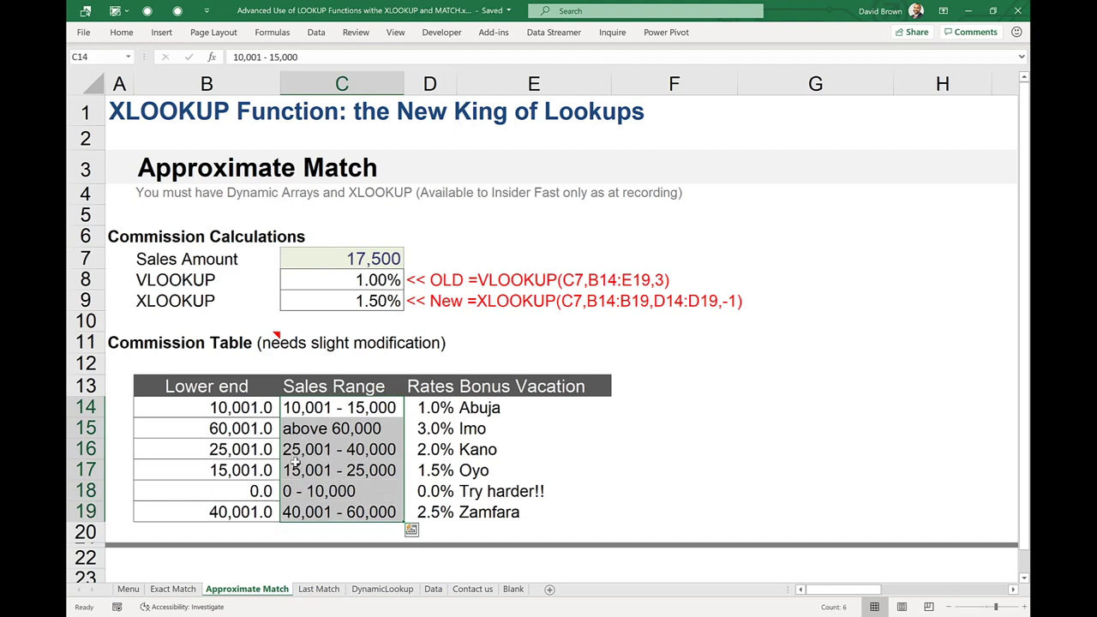
click(308, 474)
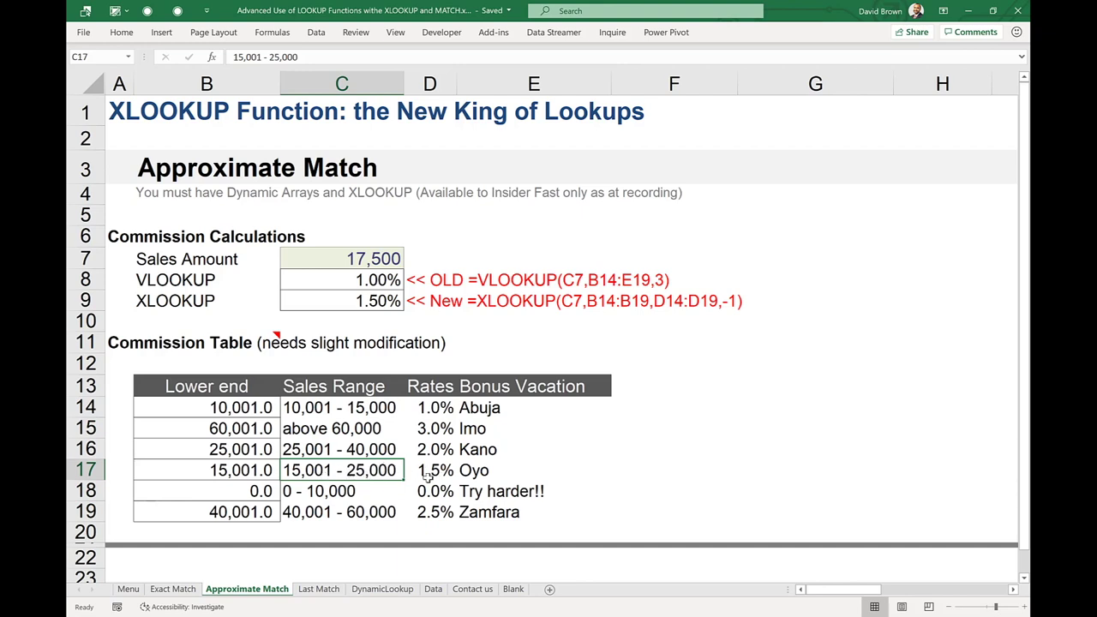
click(377, 305)
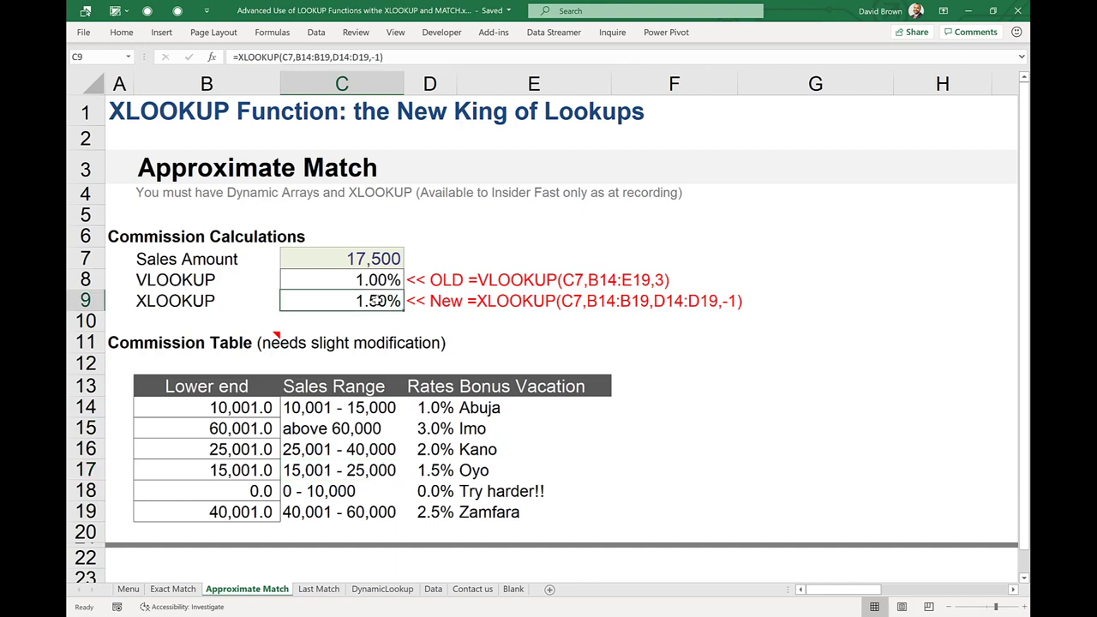
click(383, 279)
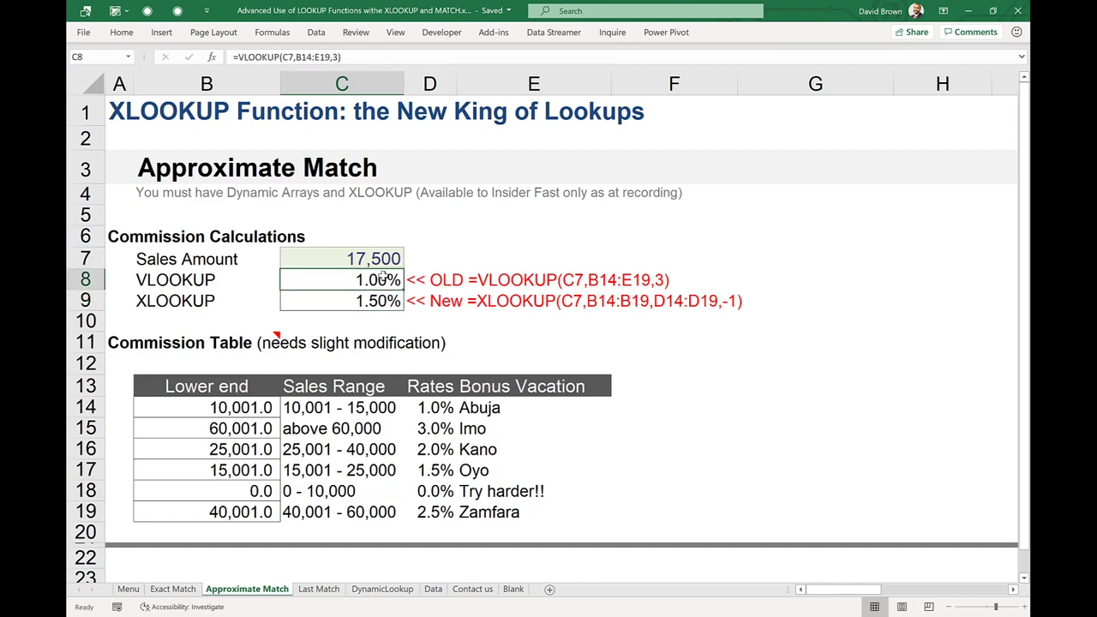
drag(230, 406, 228, 511)
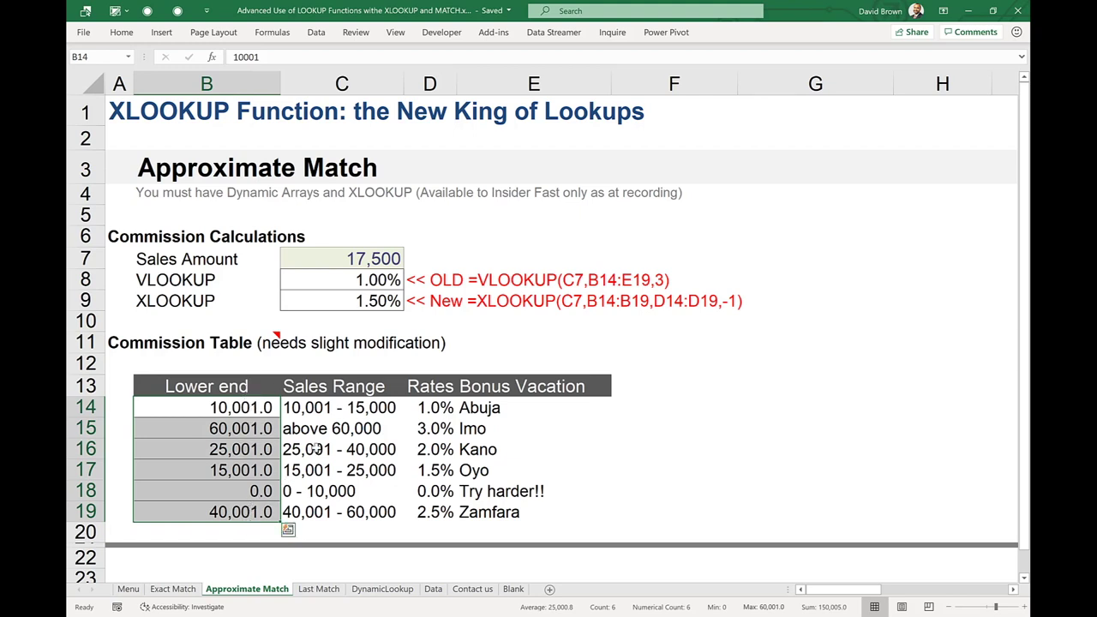
Step: Sort the commission table by its Lower end column in ascending order
click(298, 411)
click(237, 408)
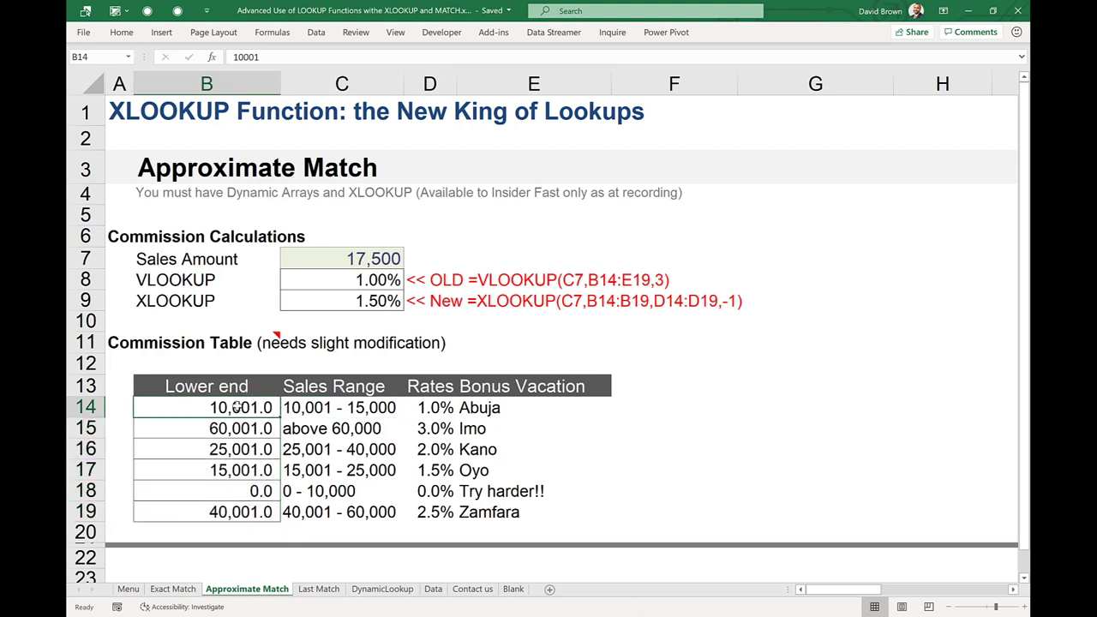
click(317, 33)
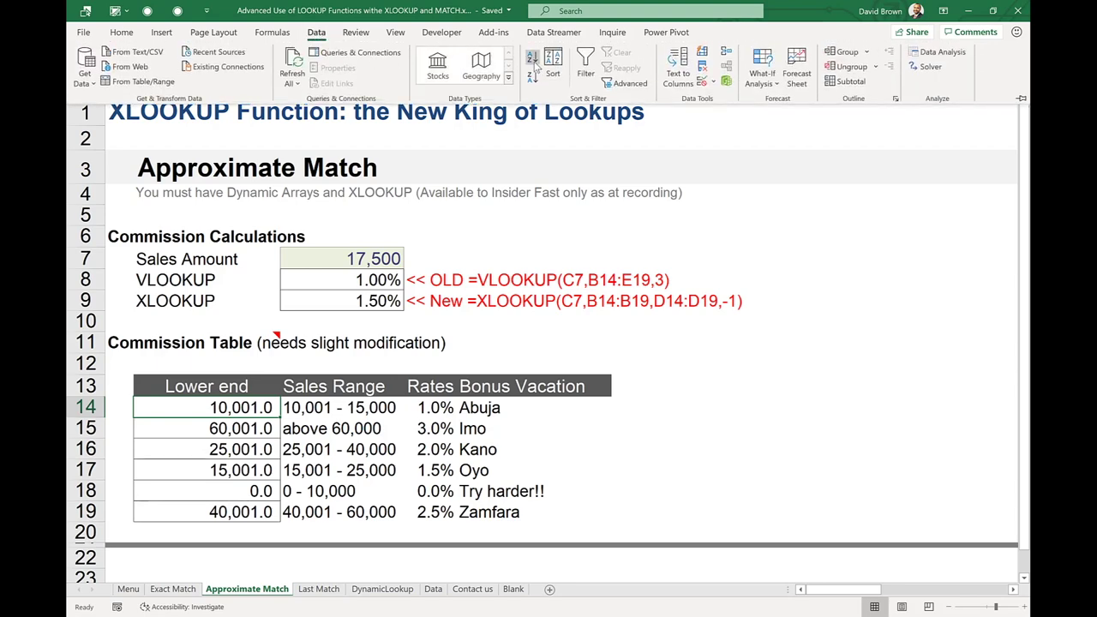
click(535, 61)
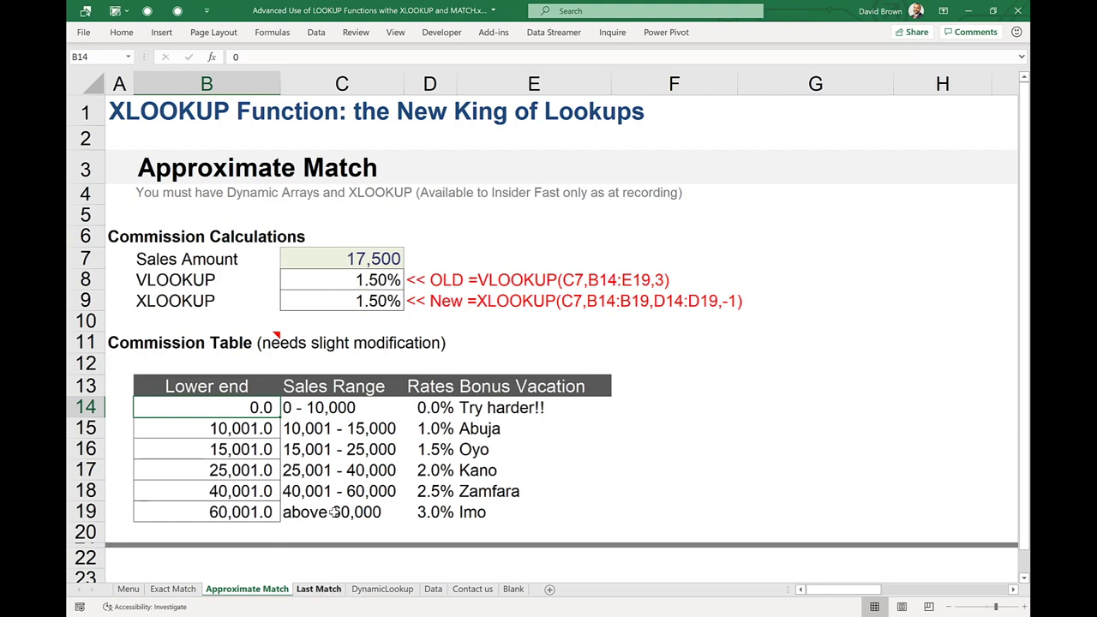
Step: Remove the match mode from the XLOOKUP formula in C9 and review the available match mode and search mode options
click(374, 300)
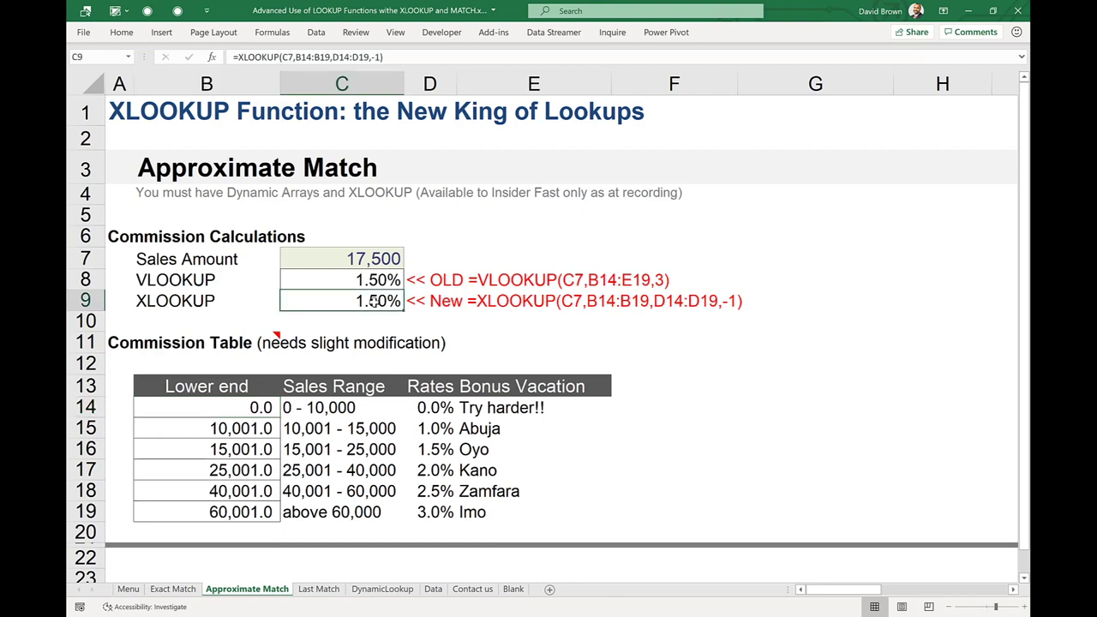
double_click(374, 301)
key(BackSpace)
key(BackSpace)
key(BackSpace)
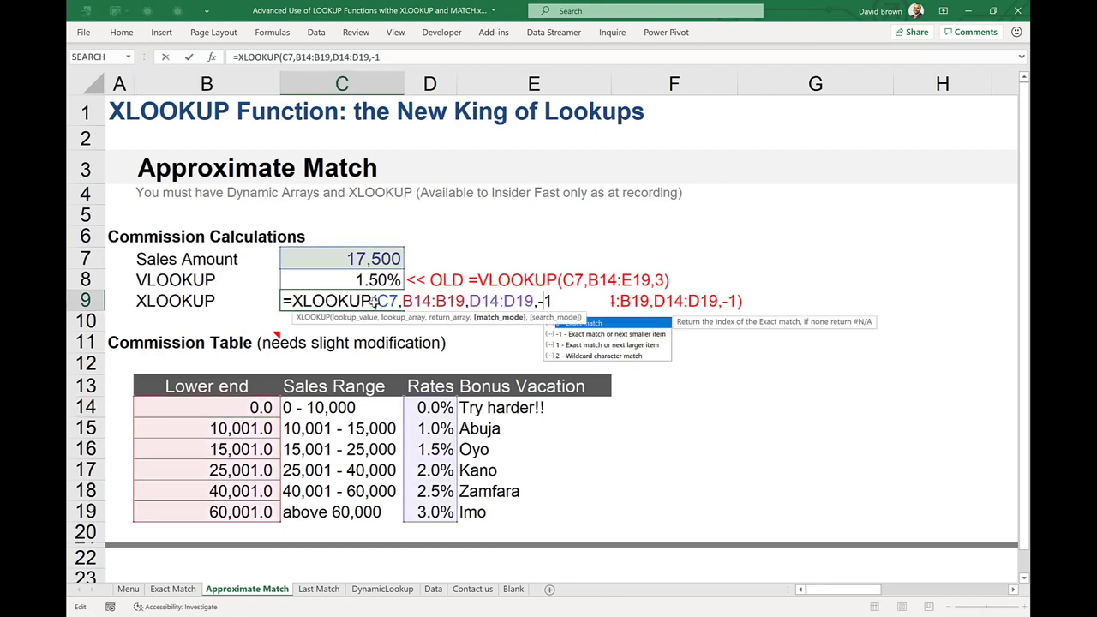
key(BackSpace)
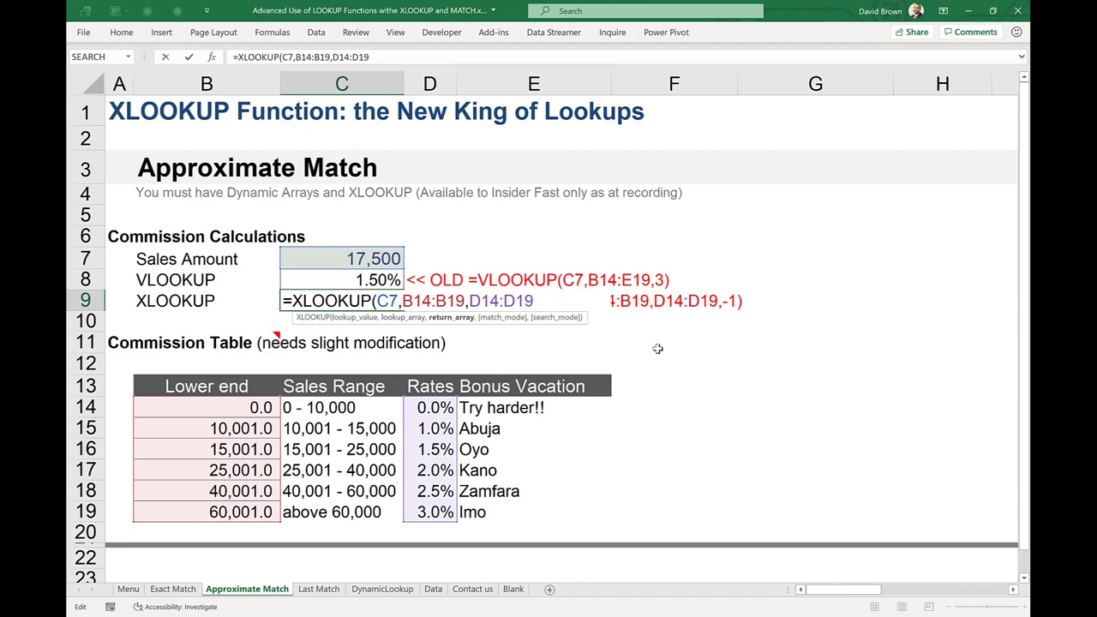
text(,)
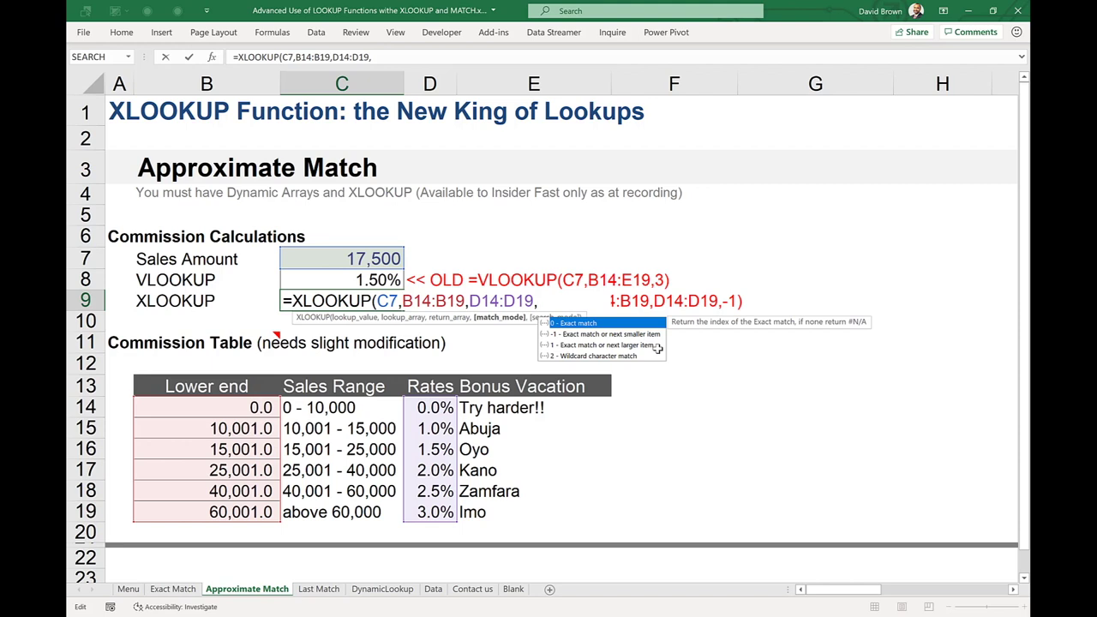
text(,)
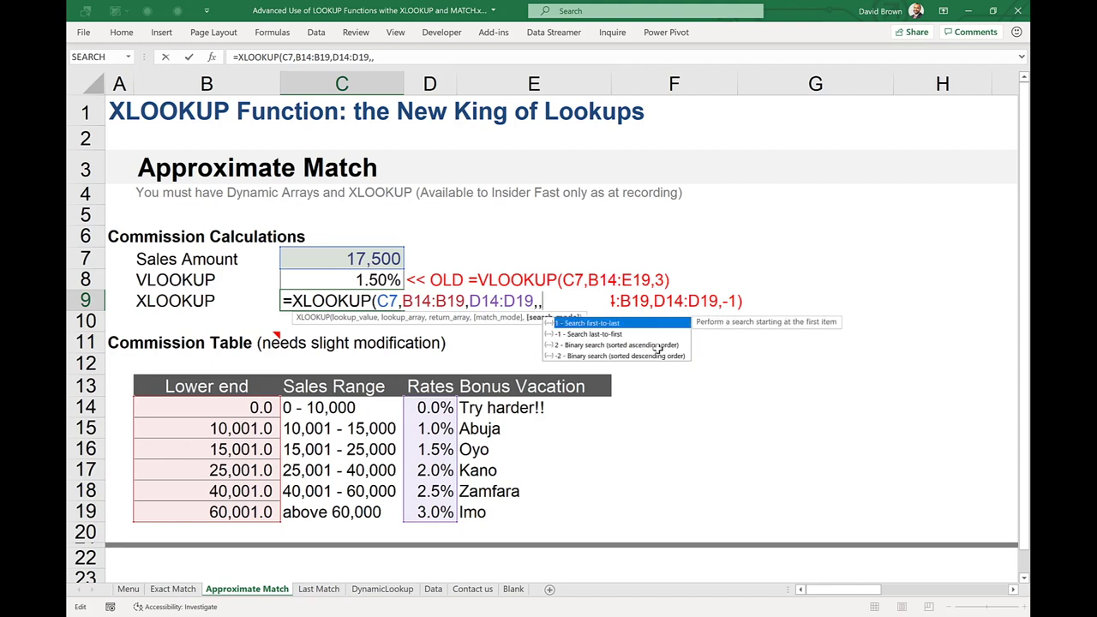
key(BackSpace)
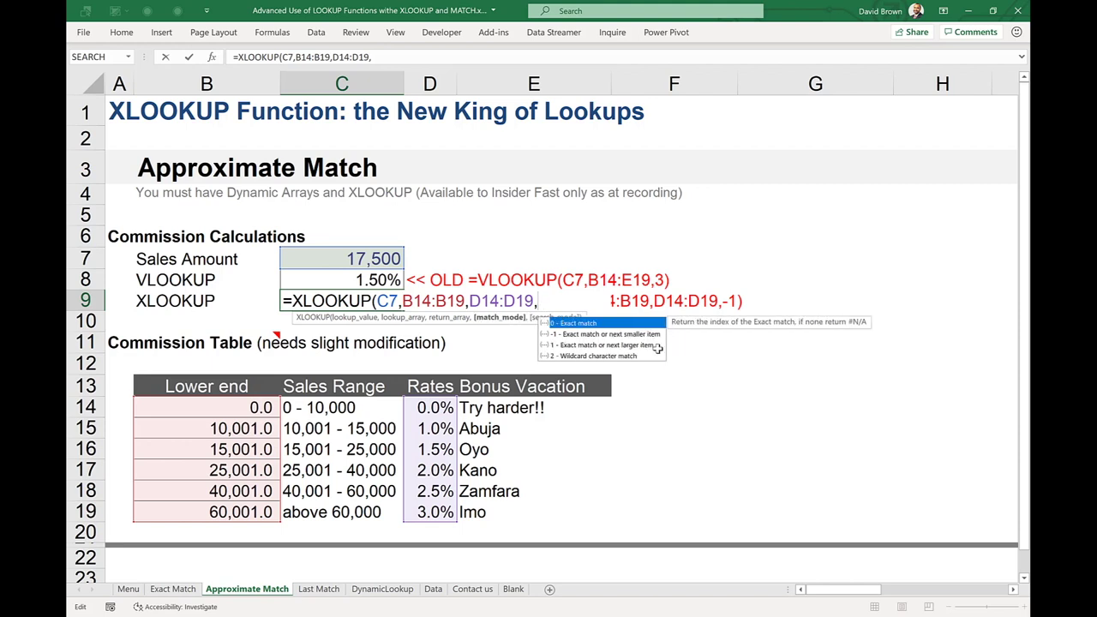
Step: Set the match mode of the XLOOKUP in C9 to -1, exact match or next smaller item, and complete the formula
key(Down)
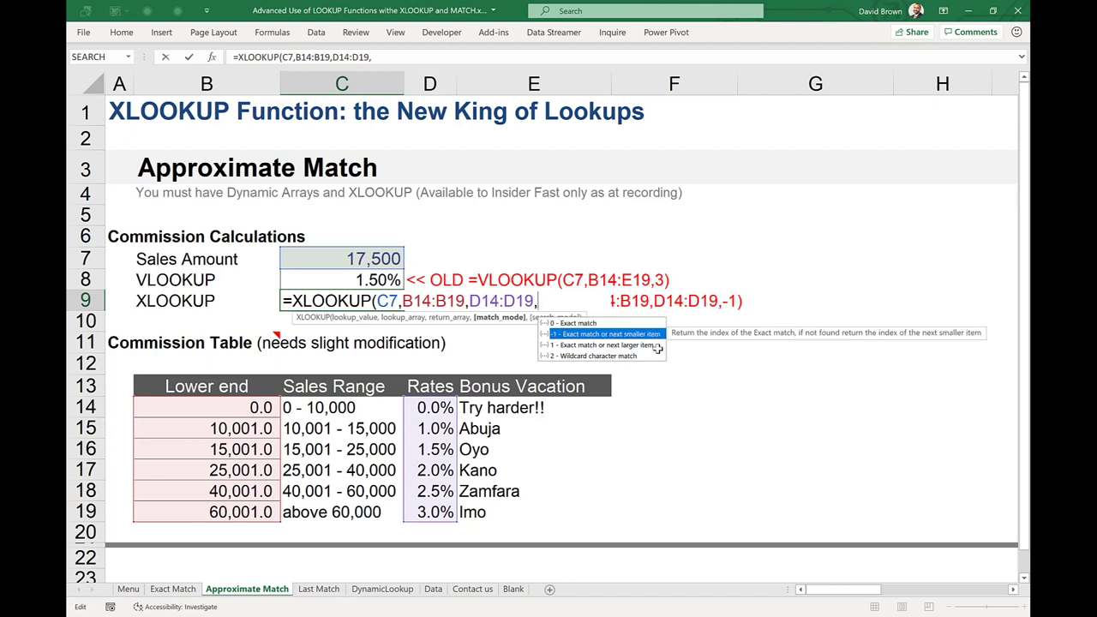
key(Tab)
text(,)
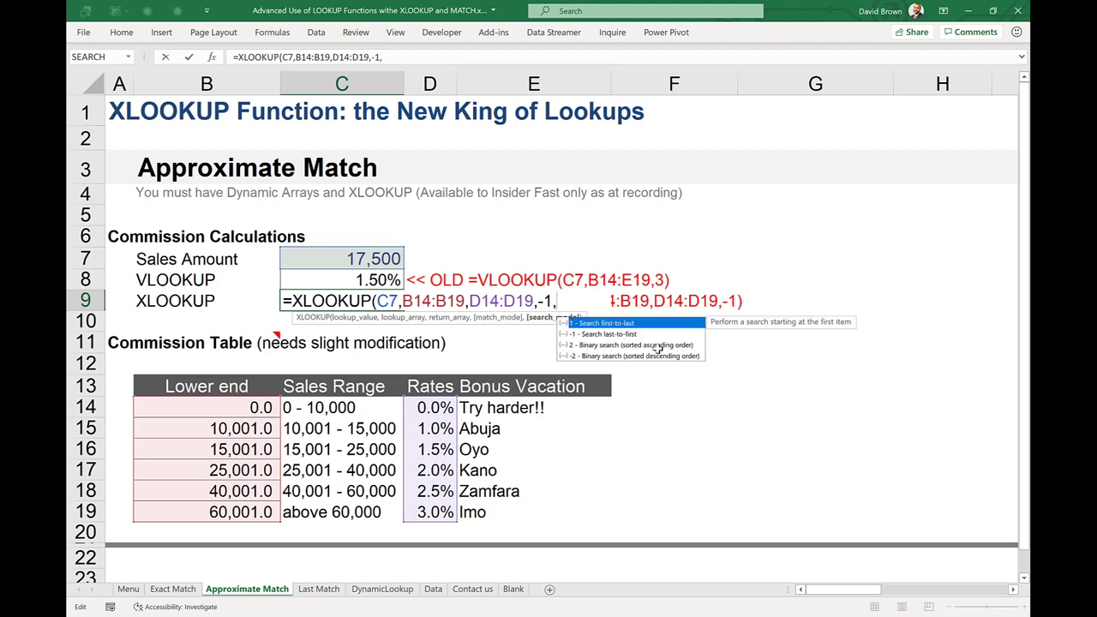
key(BackSpace)
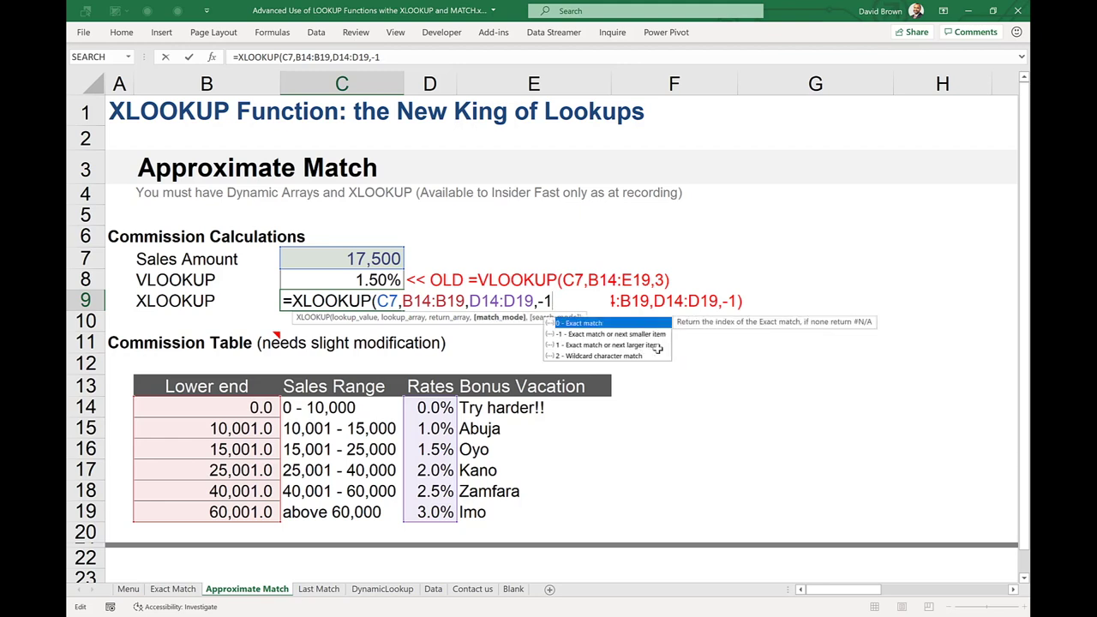
text())
key(ctrl+Return)
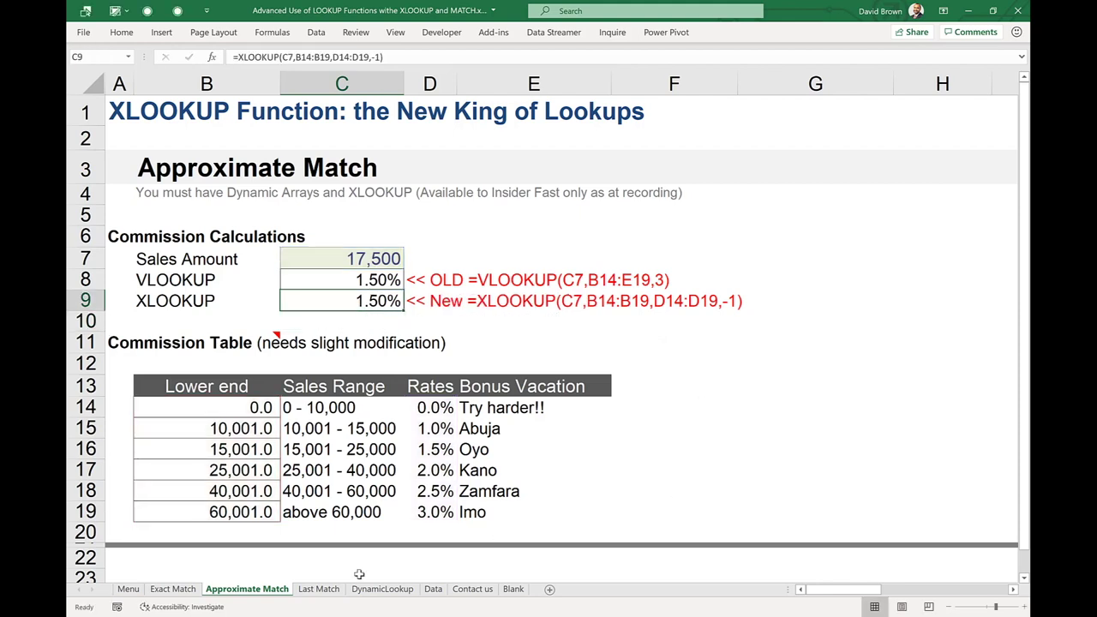
Step: Open the Last Match sheet to view its sales data and the first and last sale tables
click(326, 590)
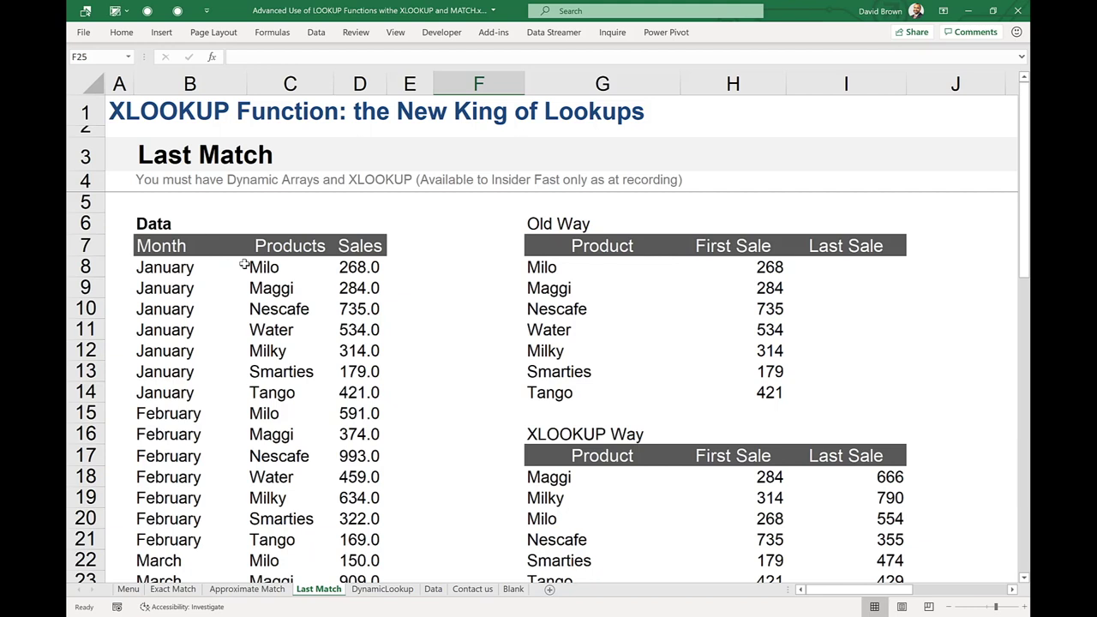
Step: Highlight the January rows starting the sales data, and the June rows from Milo to Tango that end it
drag(175, 266, 353, 413)
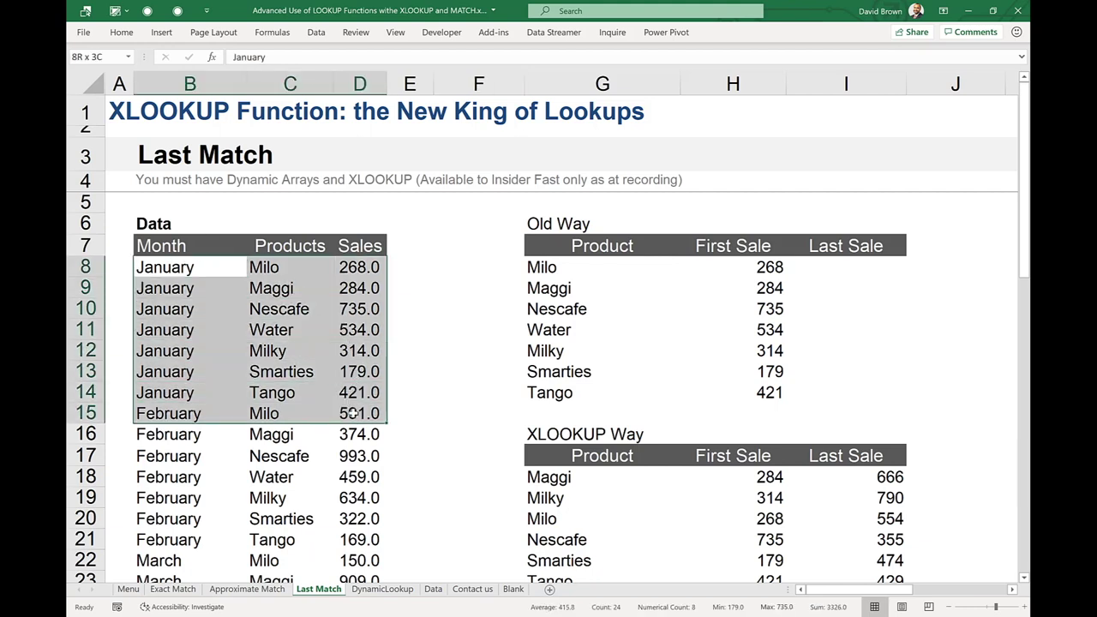
click(266, 267)
key(ctrl+Down)
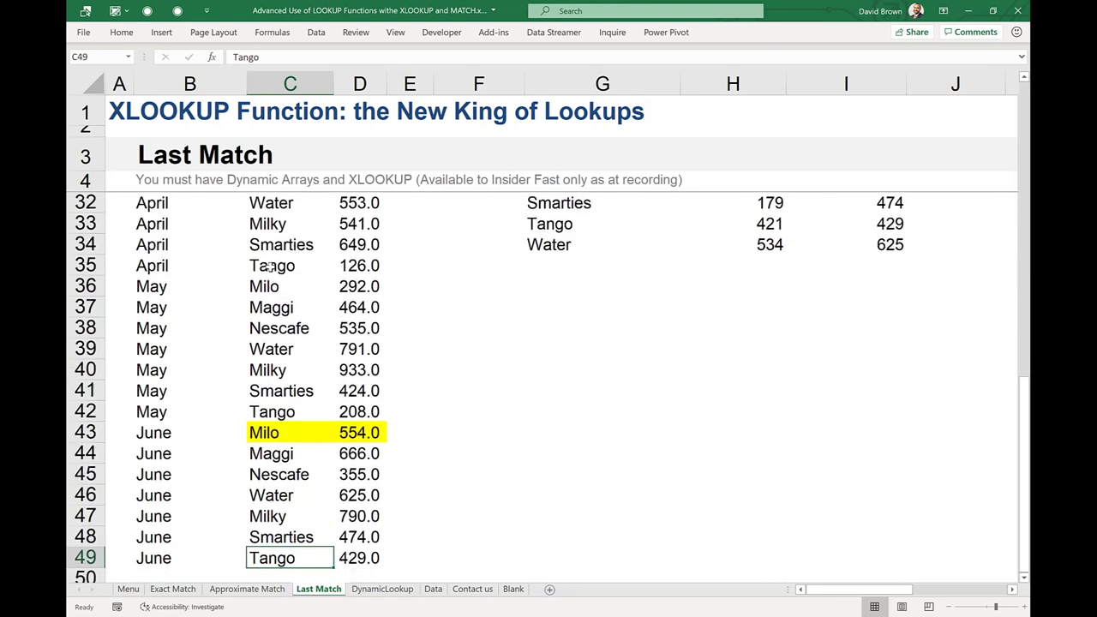
key(Left)
key(shift+Right)
key(shift+Right)
key(shift+Up)
key(shift+Up)
key(shift+Up)
key(shift+Up)
key(shift+Up)
key(shift+Up)
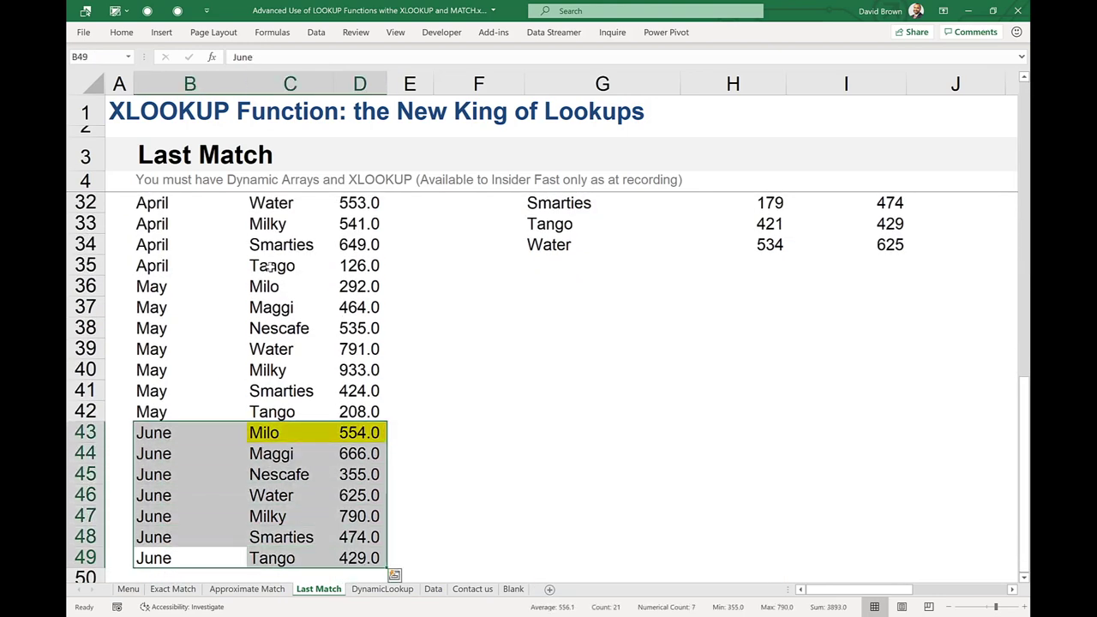
Step: Return to the start of the sales data and highlight the first January rows across Month, Products and Sales
key(Up)
key(ctrl+Up)
key(Down)
key(Down)
key(shift+Right)
key(shift+Right)
key(shift+Down)
key(shift+Down)
key(shift+Down)
key(shift+Down)
key(shift+Down)
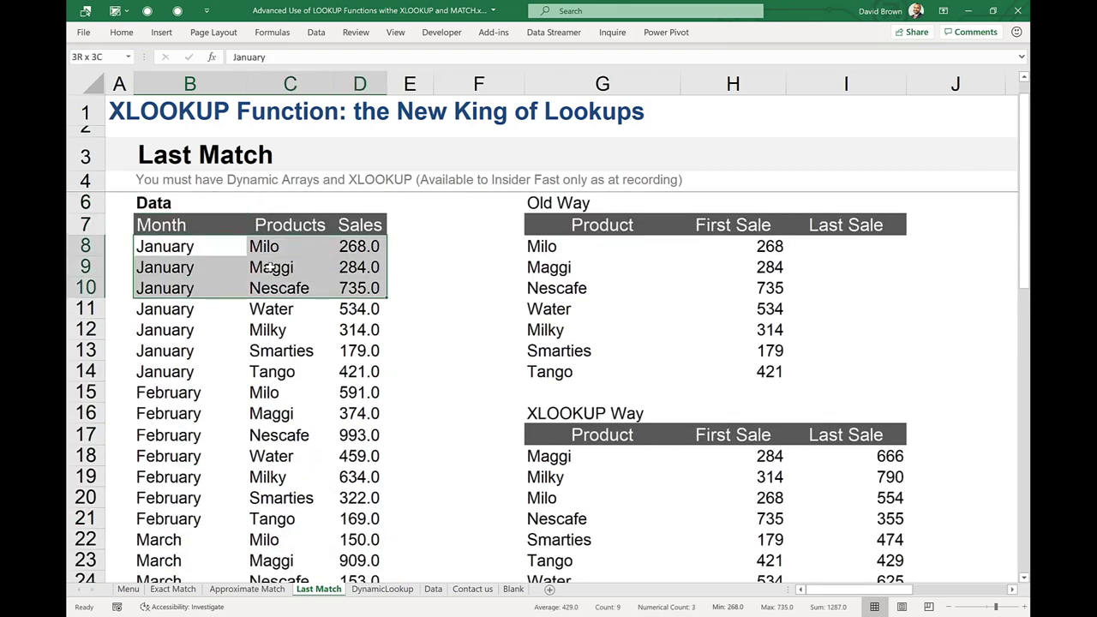
key(Right)
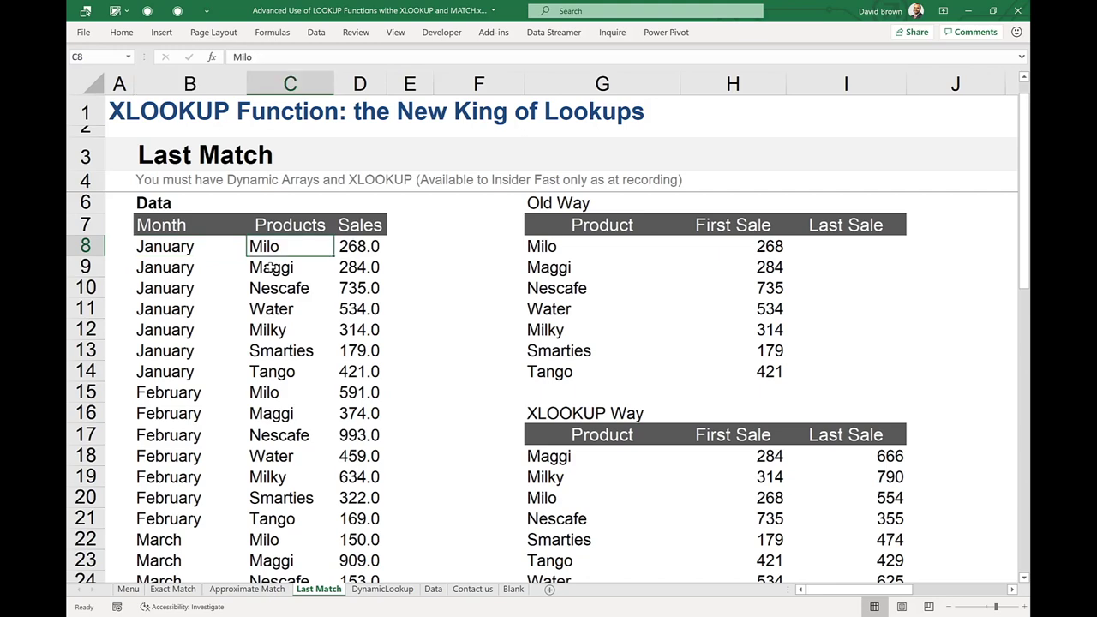
Step: Compare the first and last entries of the Products column, going from the January rows to the May and June rows and back
key(ctrl+Down)
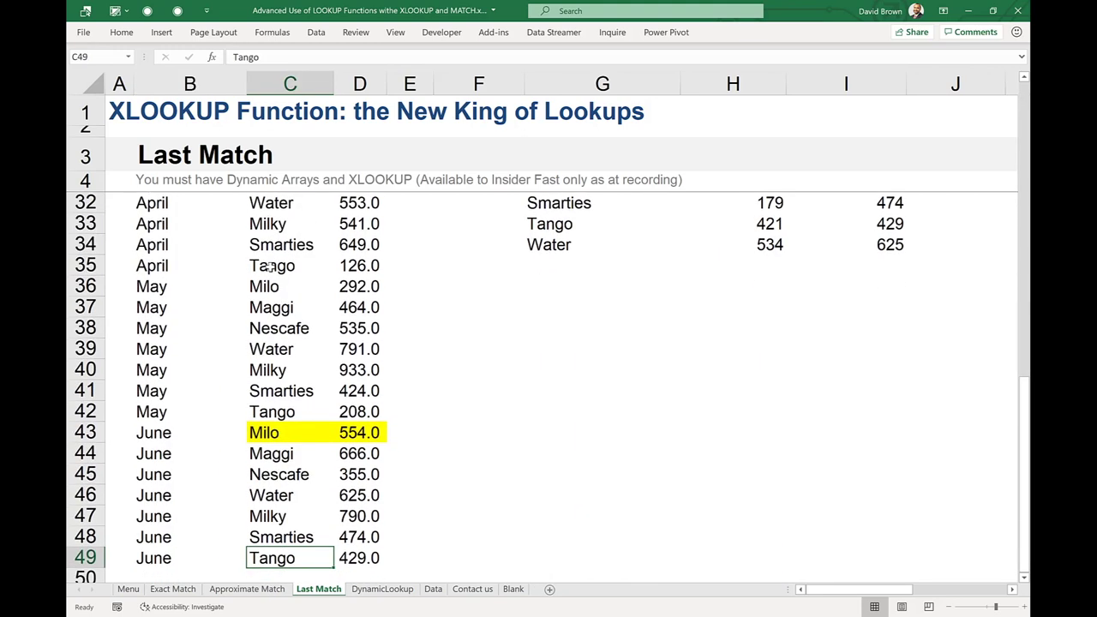
key(ctrl+Up)
key(Down)
key(shift+Right)
key(Down)
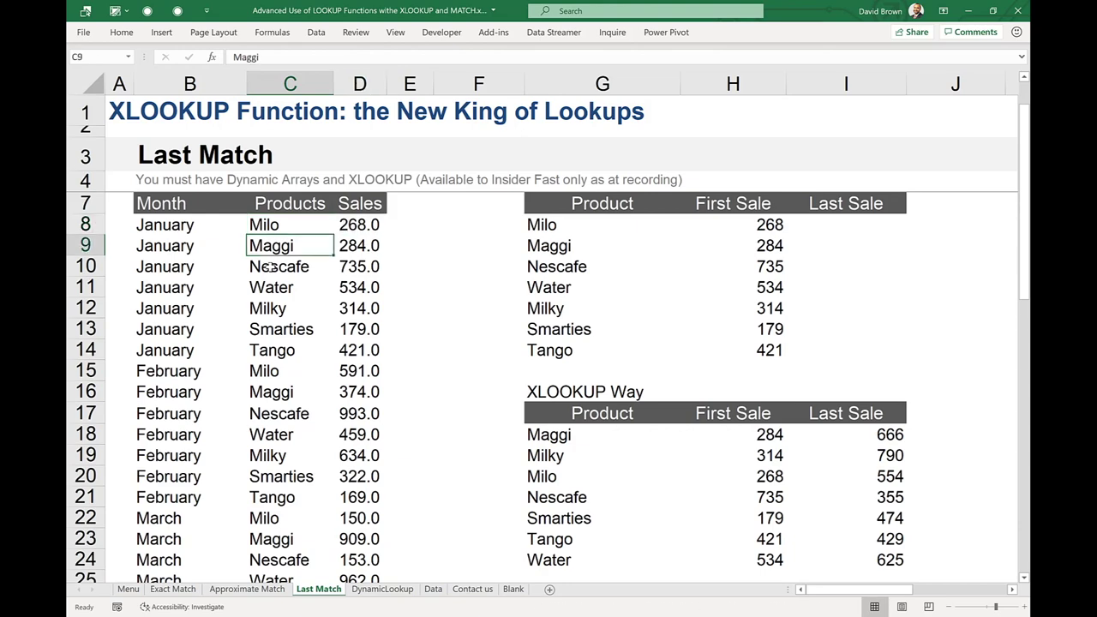
key(ctrl+Down)
key(Up)
key(Up)
key(Up)
key(Up)
key(Up)
key(Up)
key(Up)
key(Up)
key(Up)
key(Up)
key(Up)
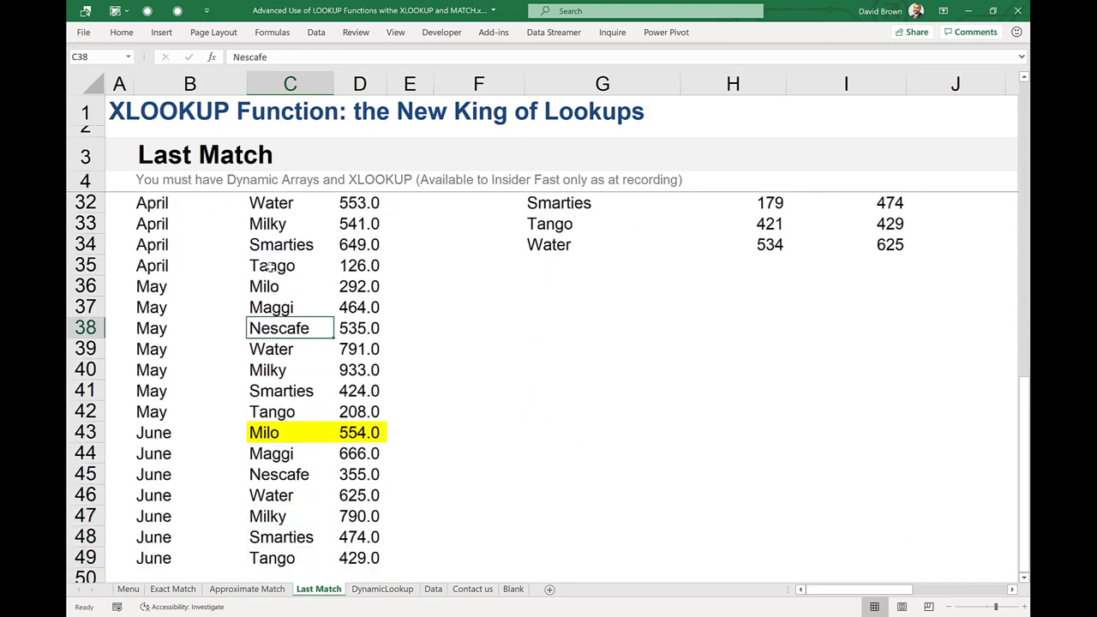
key(ctrl+Up)
key(Up)
key(Up)
key(Down)
key(Down)
key(Down)
key(Down)
key(Down)
Step: Inspect the VLOOKUP formulas in the First Sale column of the Old Way table
key(Right)
key(Right)
key(Right)
key(Right)
key(Right)
key(Up)
key(Up)
key(shift+Down)
key(shift+Down)
key(shift+Down)
key(shift+Down)
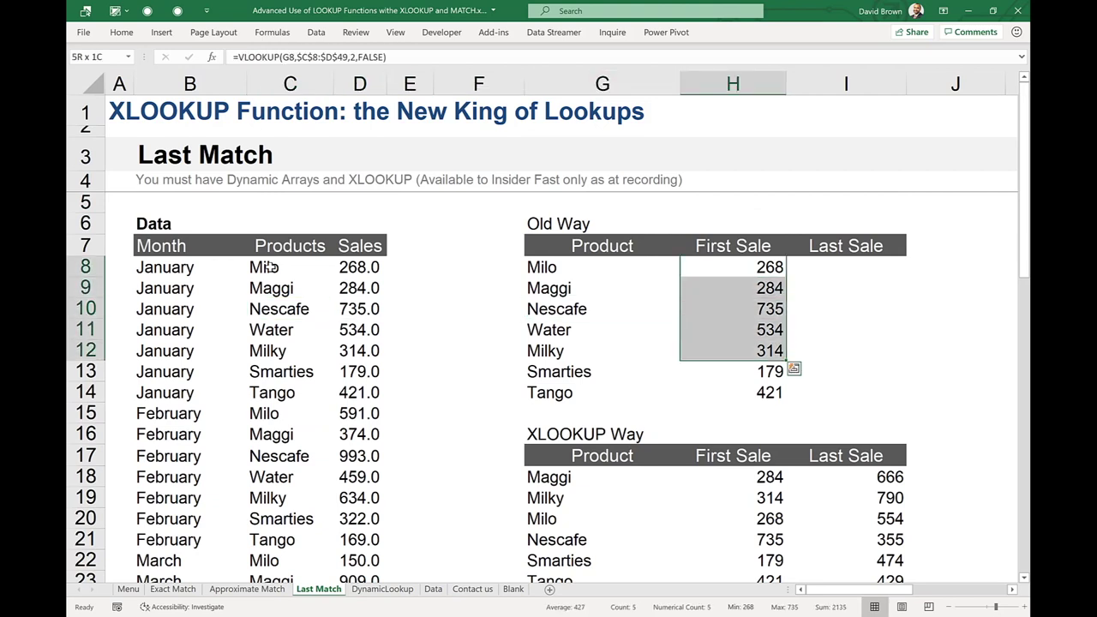
key(Down)
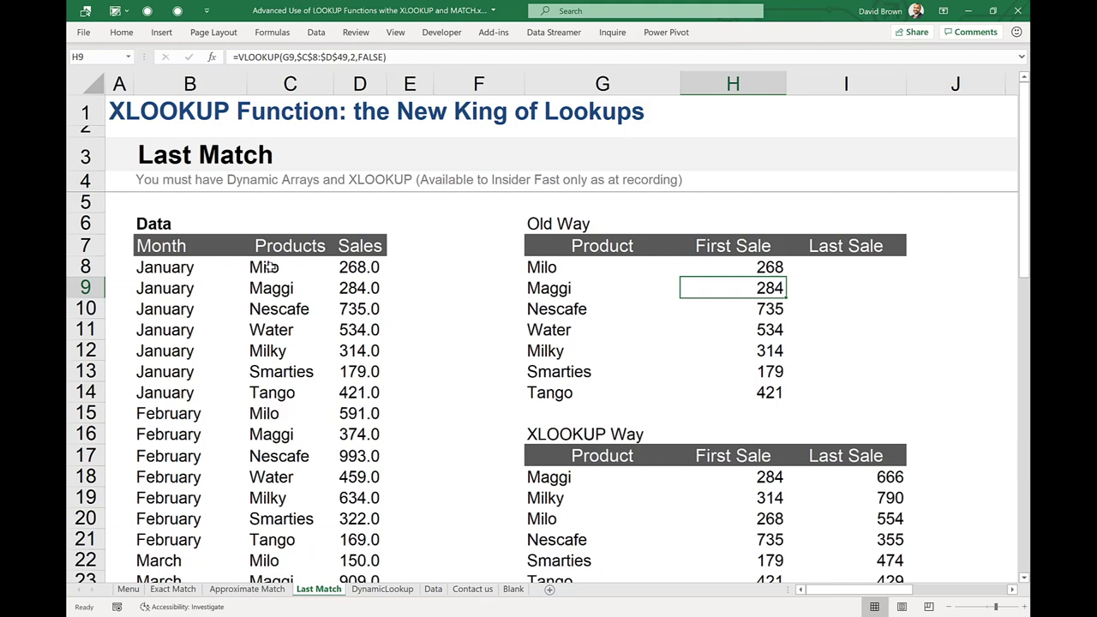
Step: Inspect the XLOOKUP formula for Maggi's First Sale in the XLOOKUP Way table
key(Down)
key(Down)
key(Down)
key(Down)
key(Down)
key(Down)
key(Down)
key(Down)
key(Down)
key(Down)
key(Down)
key(Down)
key(Up)
key(Up)
key(Up)
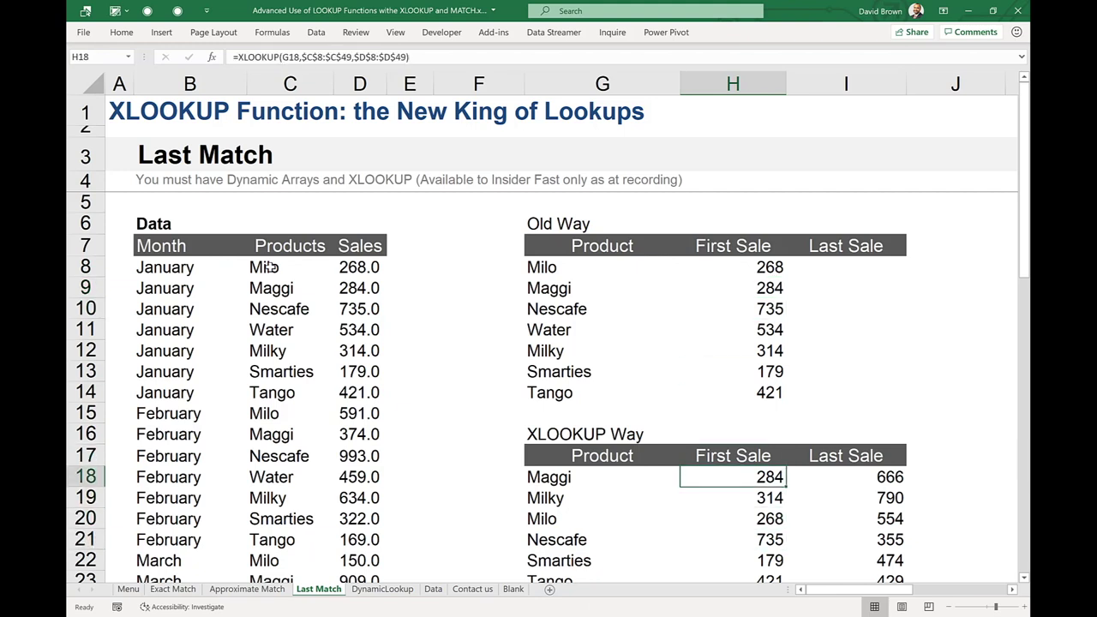
Step: In the XLOOKUP Way table's Last Sale formula for Maggi, delete everything after $D$8:$D$49 and leave the match mode argument empty
key(Right)
key(F2)
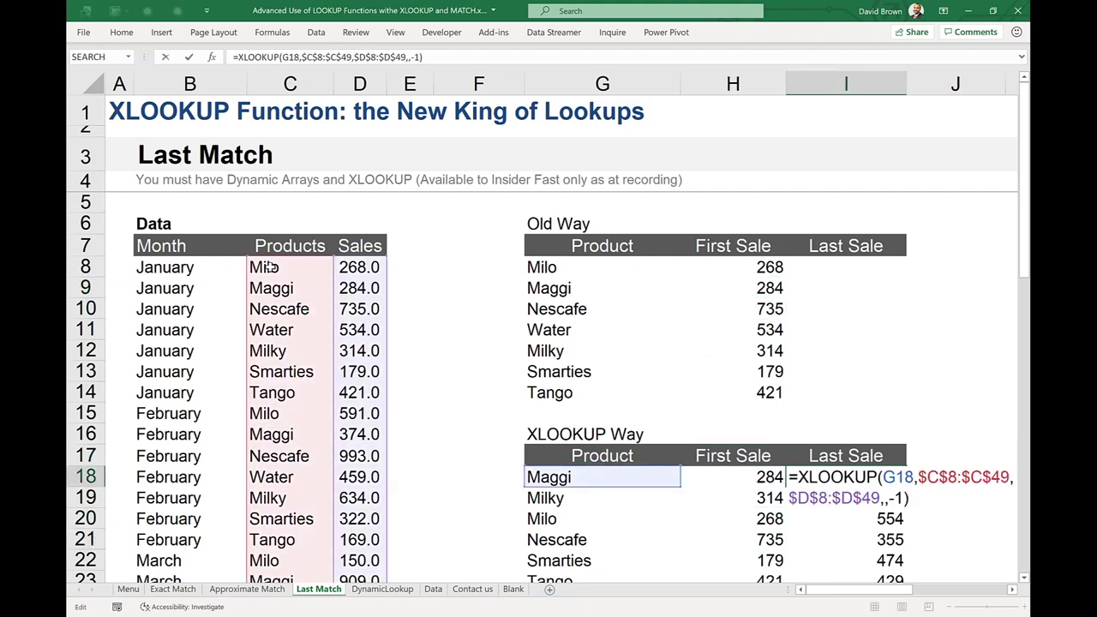
key(BackSpace)
key(BackSpace)
key(BackSpace)
key(BackSpace)
key(BackSpace)
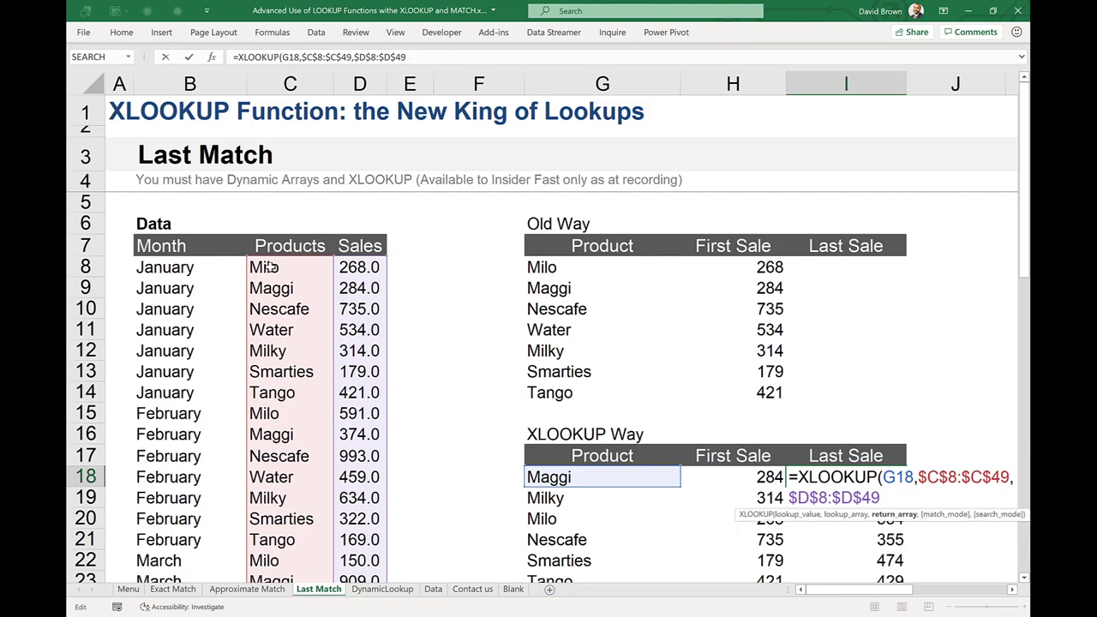
text(,)
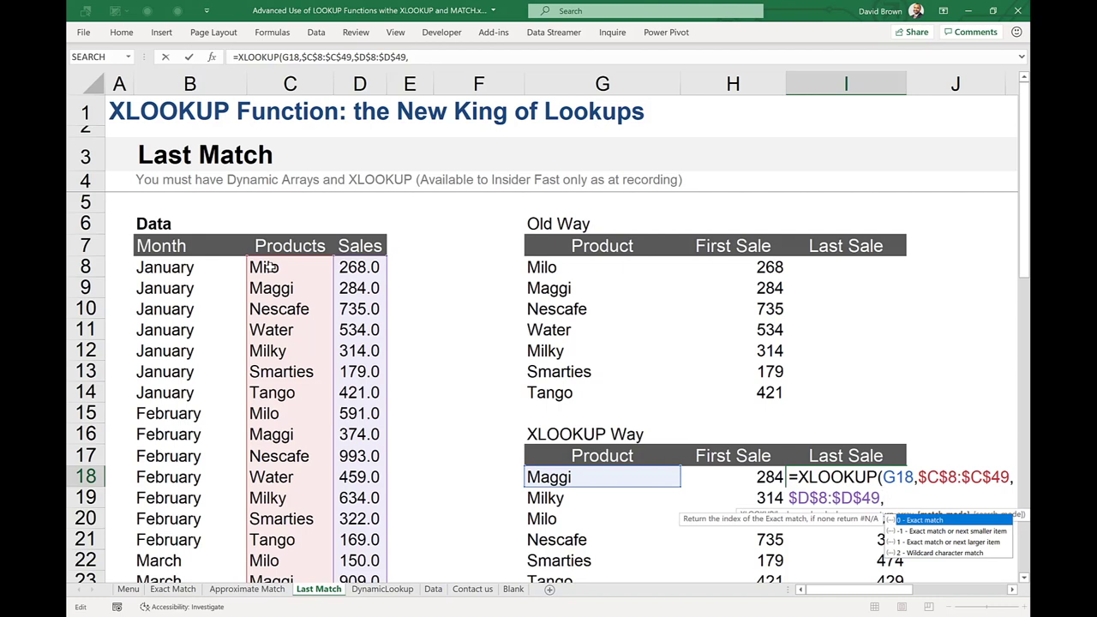
text(,)
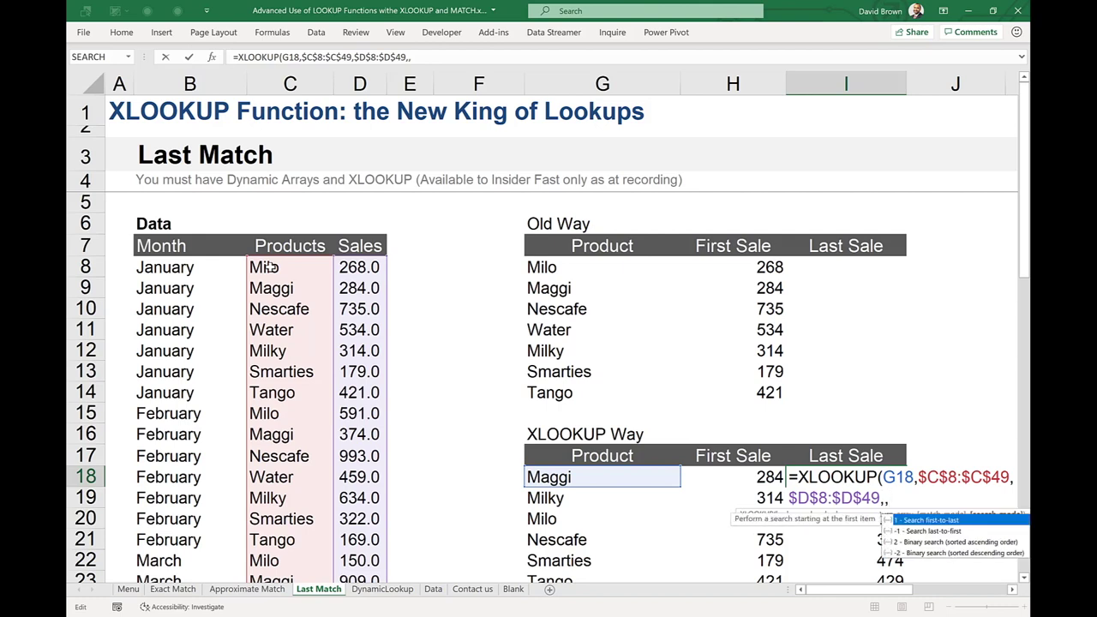
key(BackSpace)
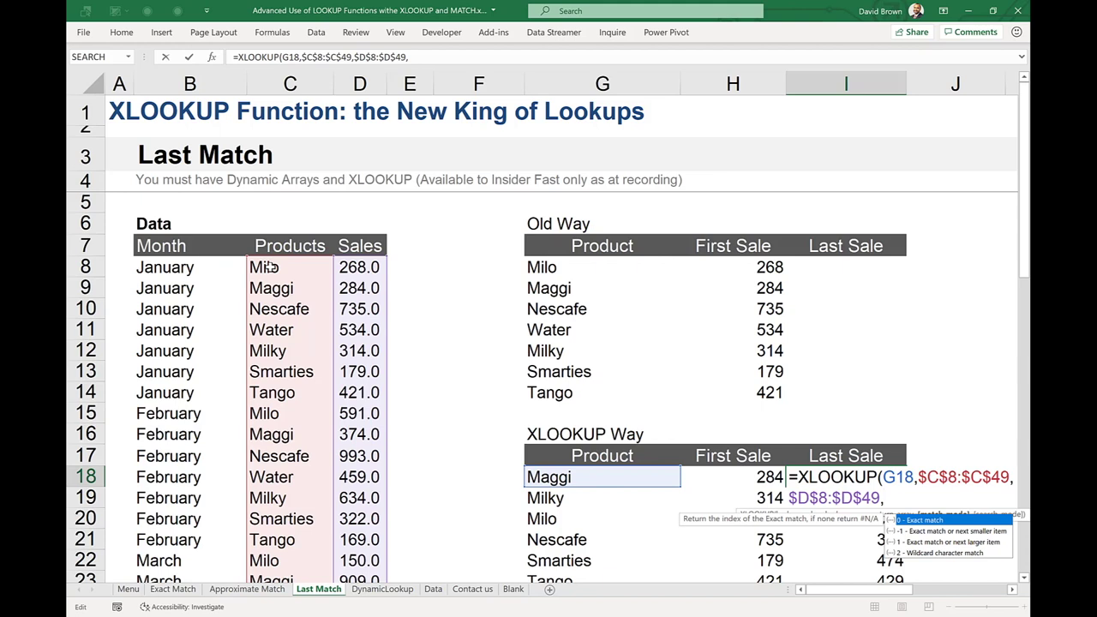
text(,)
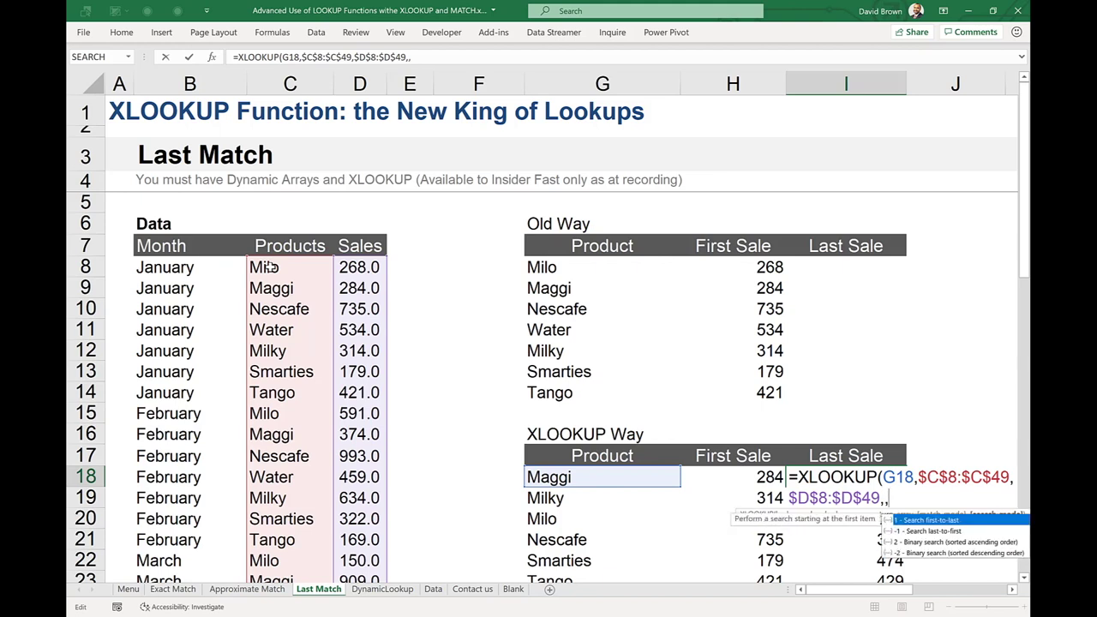
Step: Review XLOOKUP's search mode options, comparing first-to-last, last-to-first and the two binary searches
key(Down)
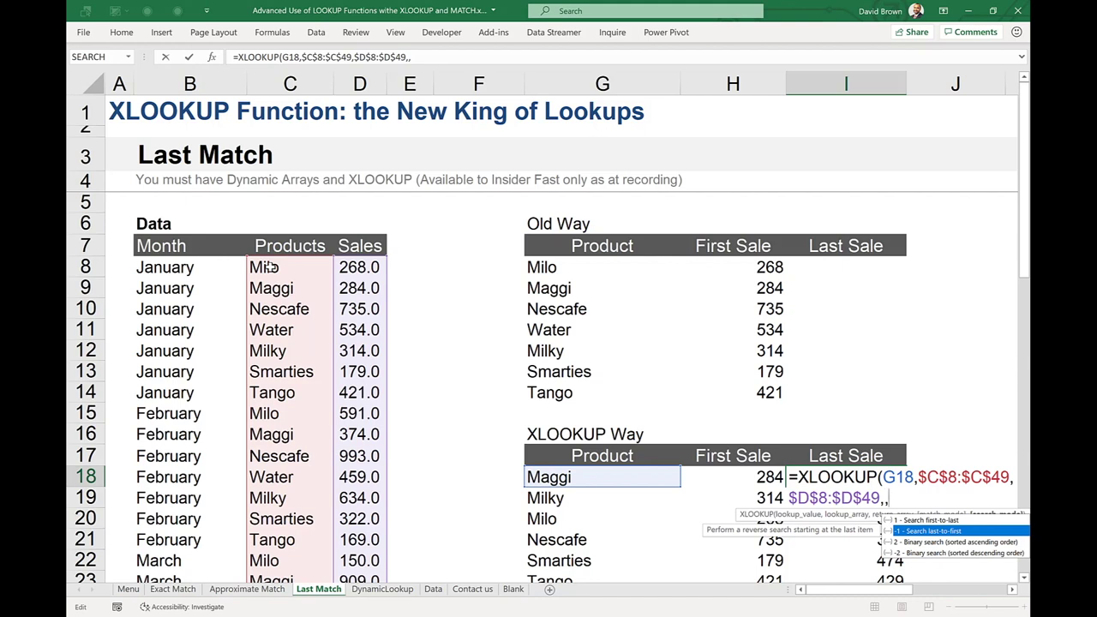
key(Up)
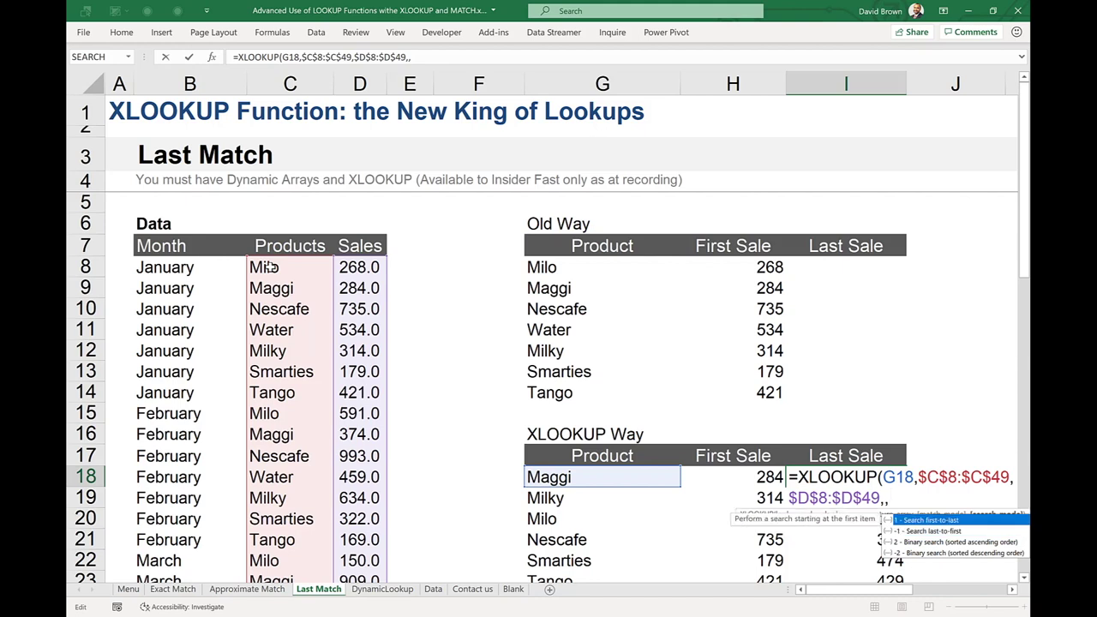
key(Down)
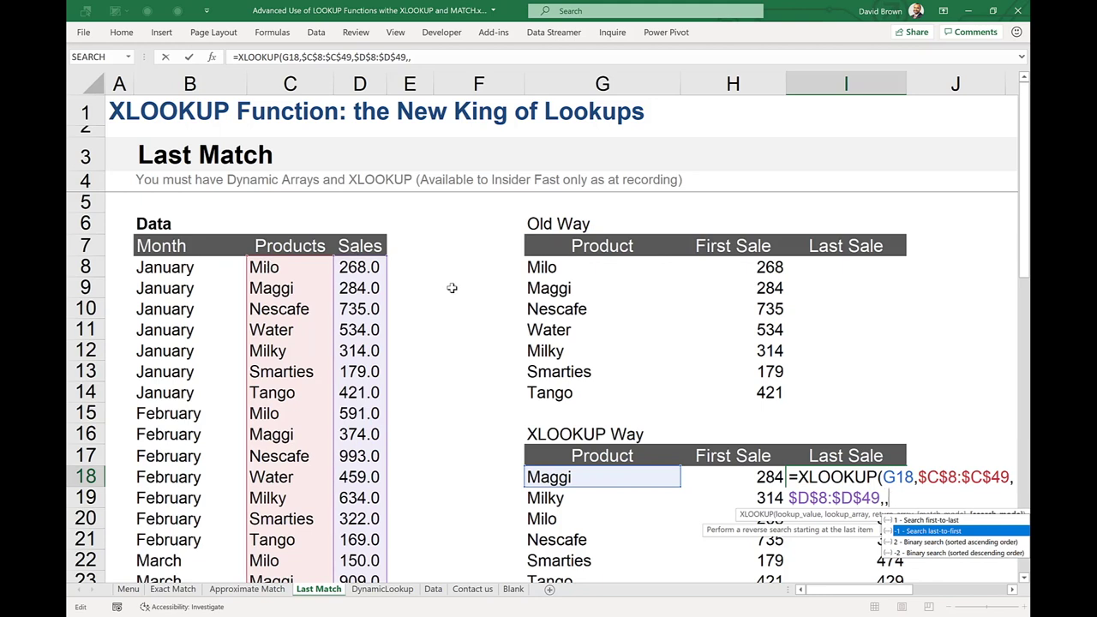
key(Down)
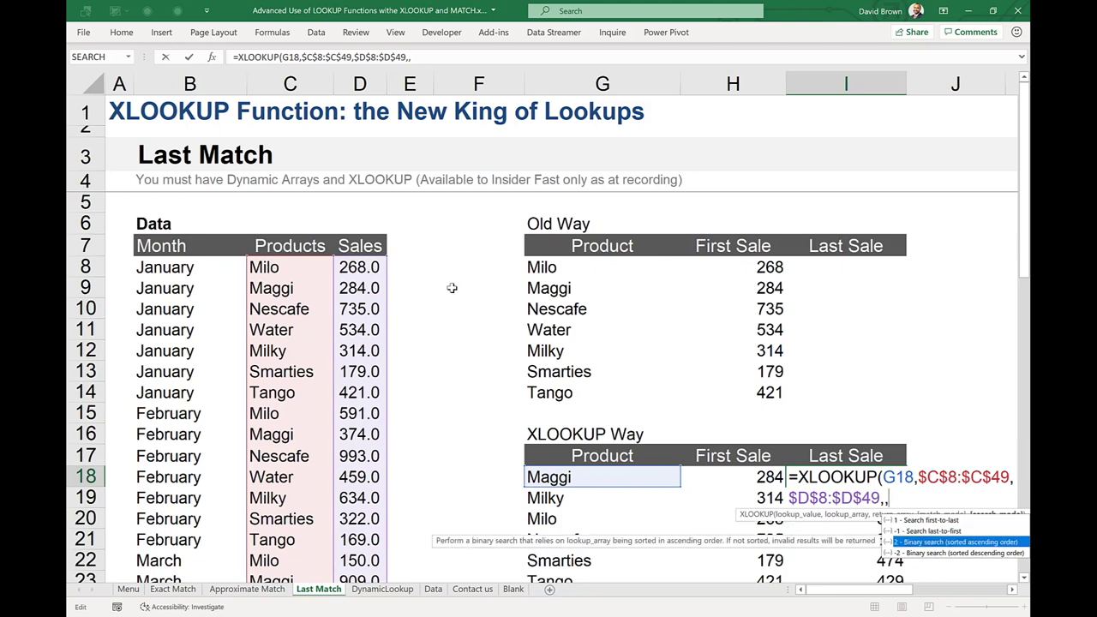
key(Down)
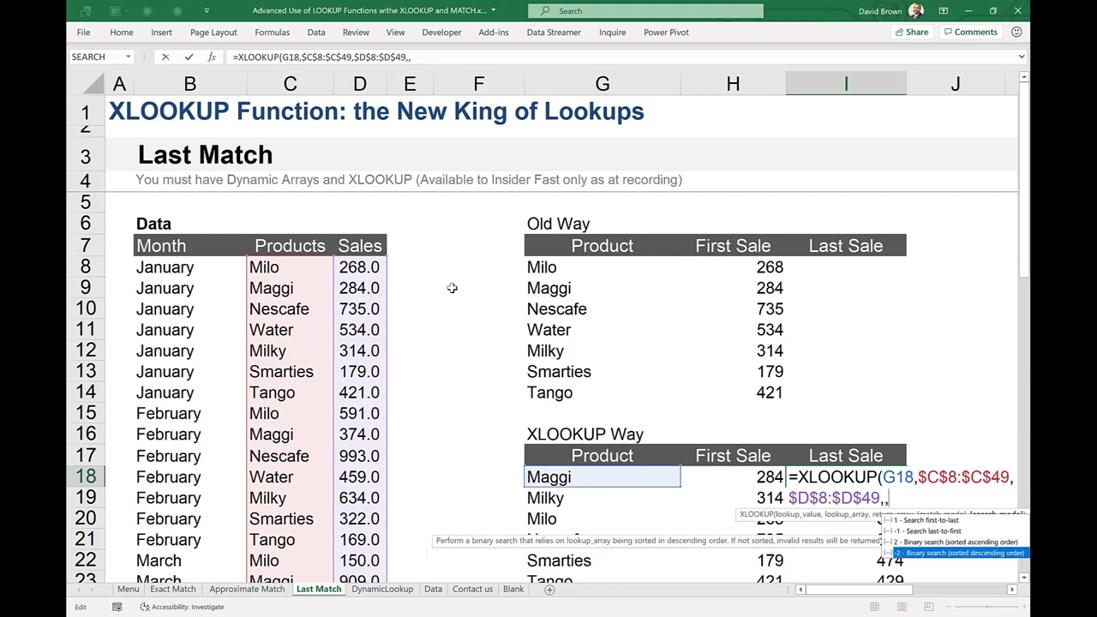
key(Up)
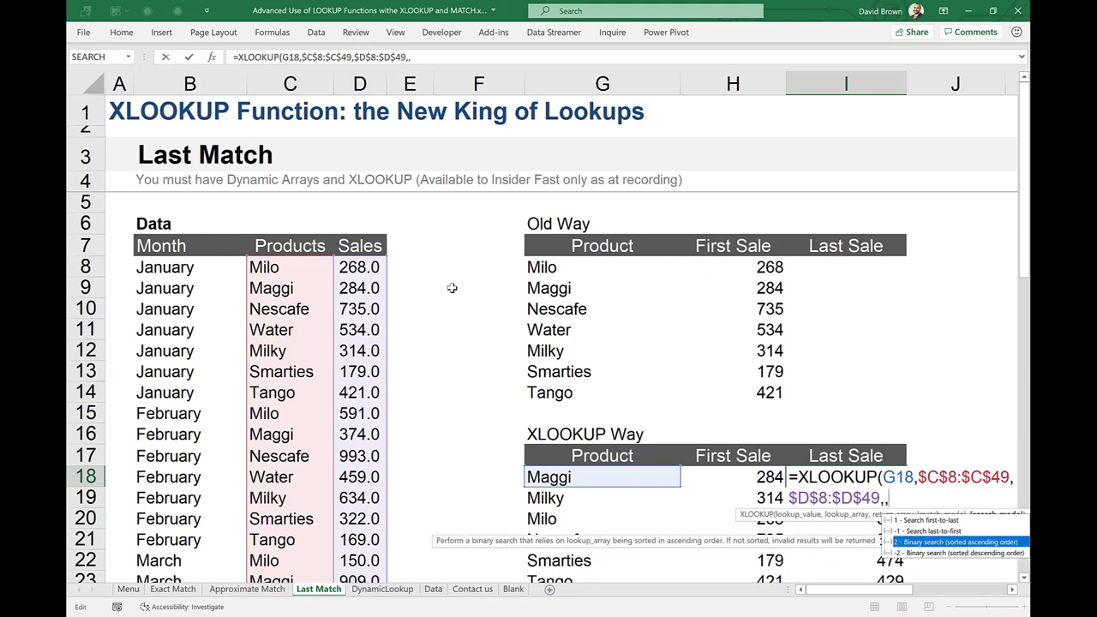
key(Up)
key(Up)
key(Down)
key(Up)
key(Down)
key(Up)
key(Down)
key(Down)
key(Down)
key(Up)
key(Up)
key(Up)
key(Down)
key(Up)
Step: Set the formula's search mode to -1 (search last-to-first), close the parenthesis and enter it in I18
key(Down)
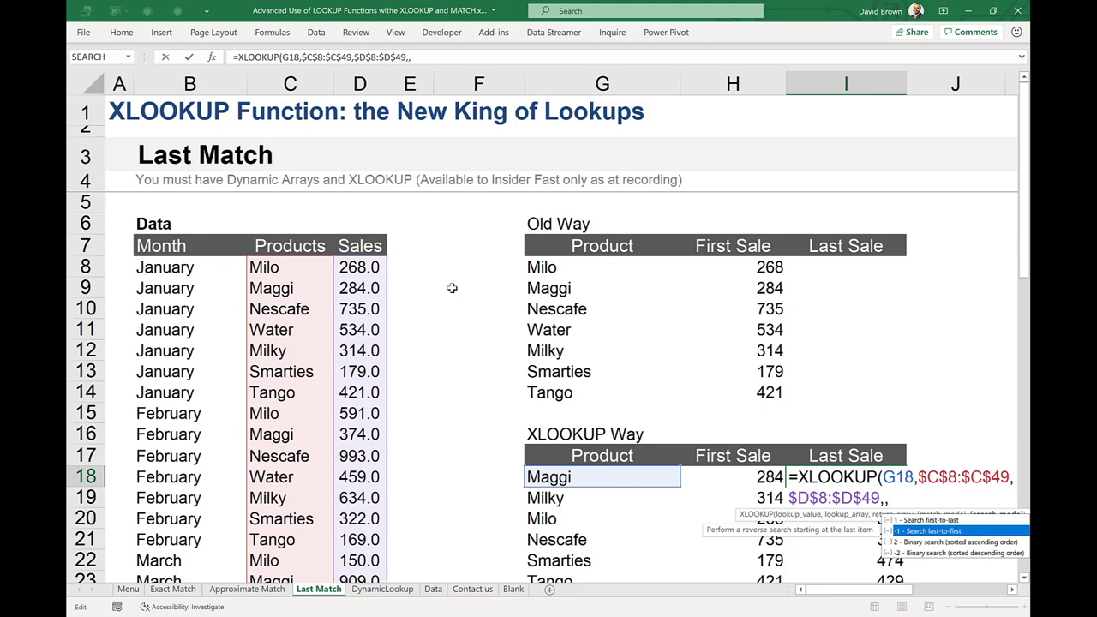
key(Tab)
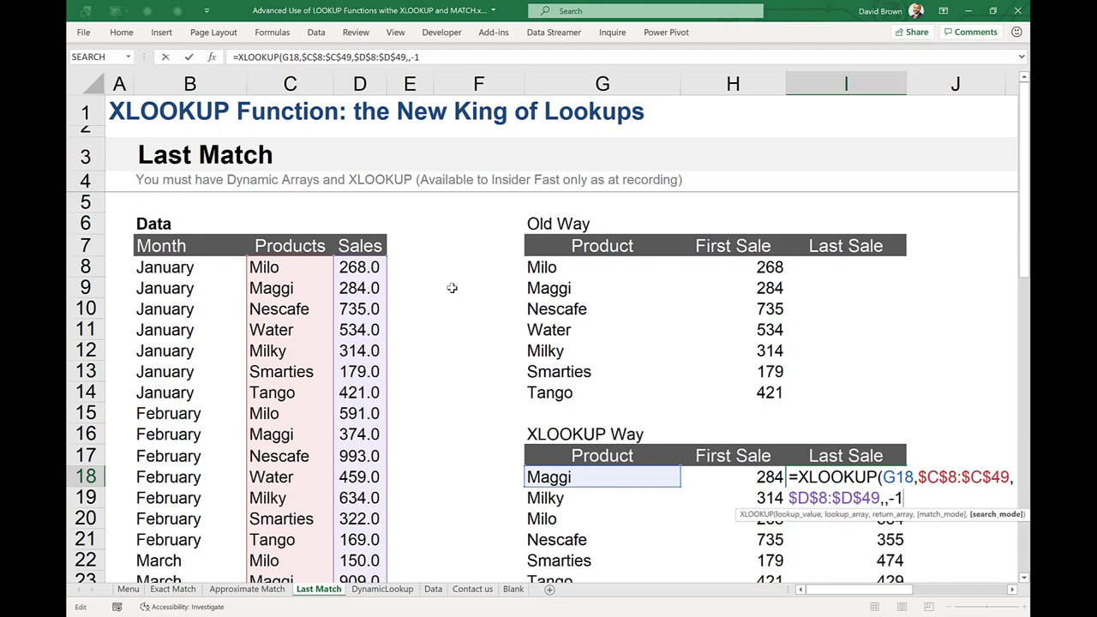
text())
key(Return)
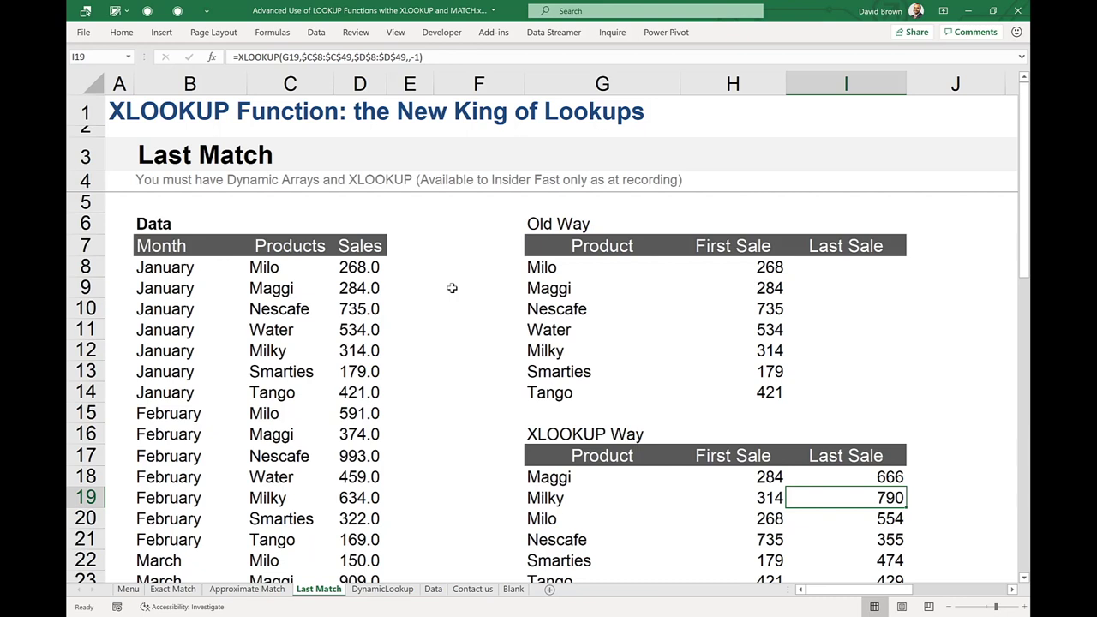
Step: Examine the XLOOKUP Way table and the With Dynamic Arrays (#SPILL!) table below it
key(Left)
key(Left)
key(Left)
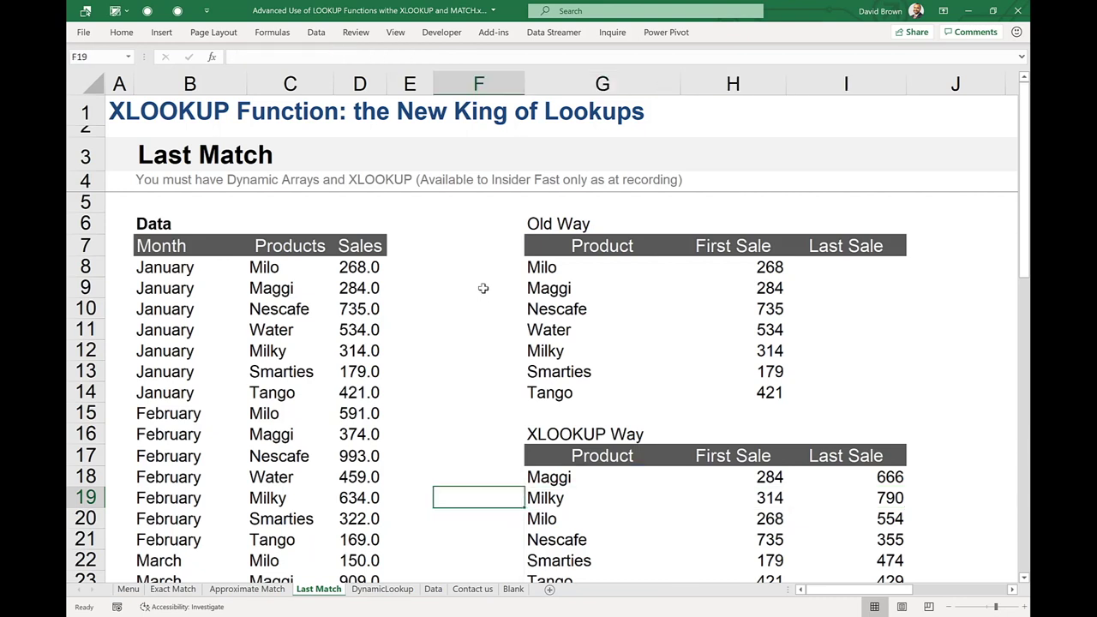
click(578, 447)
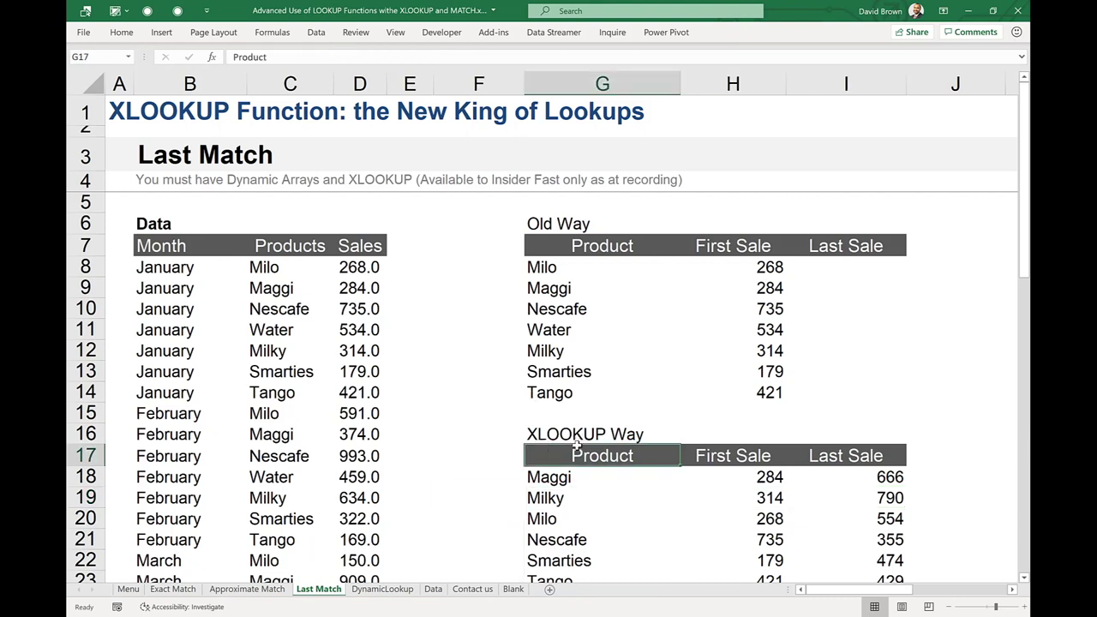
key(Down)
key(Down)
key(Down)
key(Down)
key(Down)
key(Down)
key(Down)
key(Down)
key(Down)
key(Down)
key(Down)
key(Down)
key(Down)
key(Down)
key(Down)
key(Down)
key(Down)
key(Down)
key(Down)
key(Down)
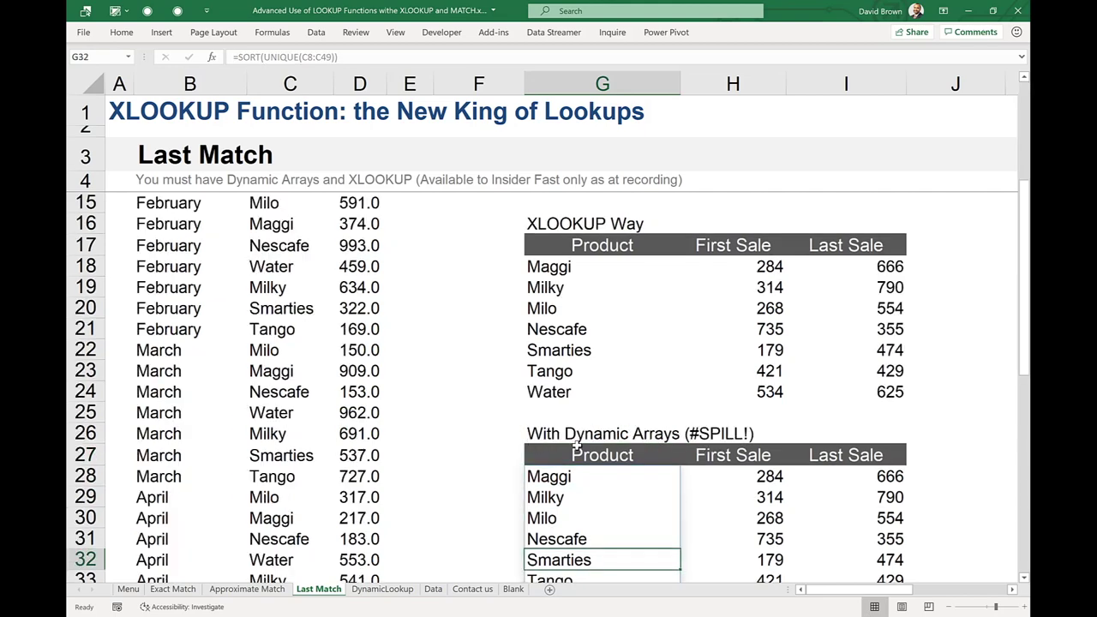
key(Up)
key(Up)
key(Up)
key(Up)
key(Up)
key(Left)
key(Up)
key(Up)
key(Up)
key(Up)
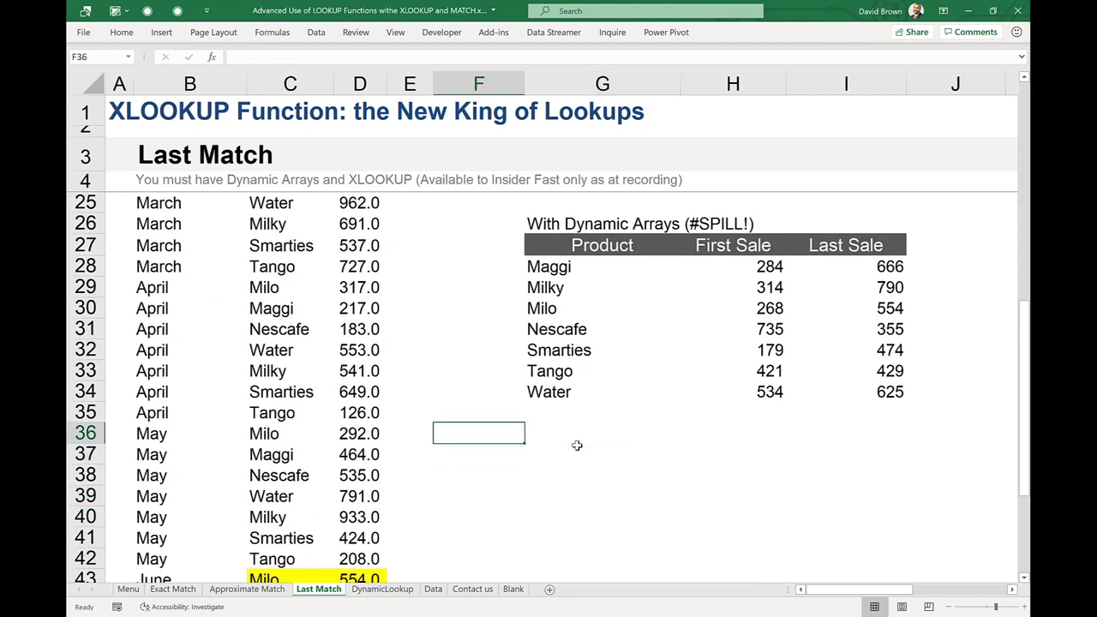
Step: Select the first product cell, G28, of the With Dynamic Arrays table to inspect its SORT and UNIQUE formula
key(Up)
key(Up)
key(Up)
key(Up)
key(Right)
key(Down)
key(Left)
key(Up)
key(Right)
key(Left)
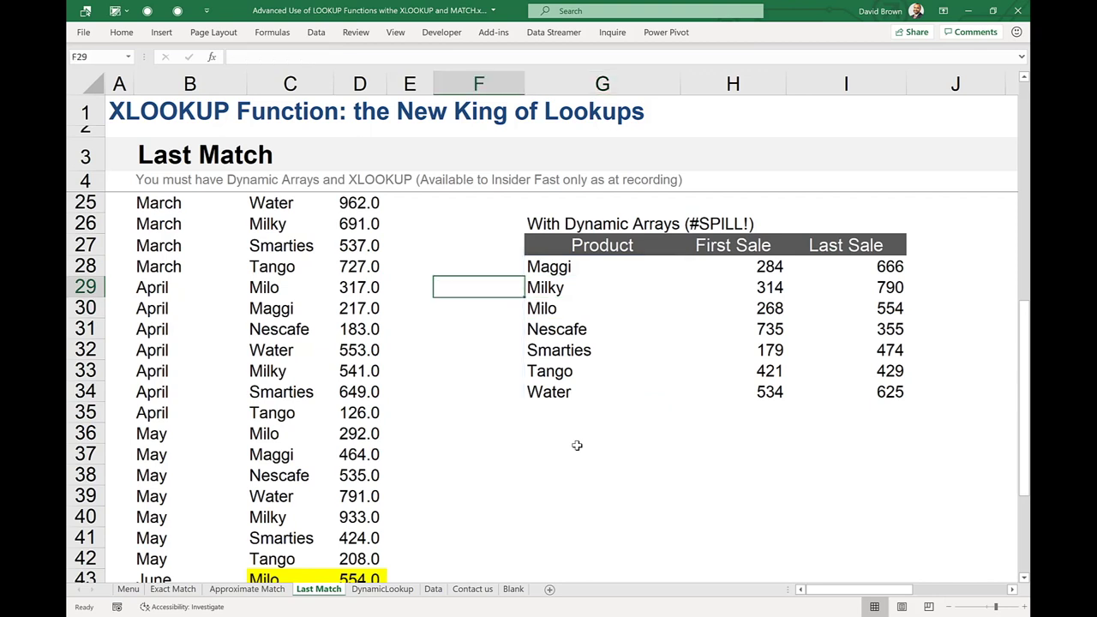
key(Right)
key(Up)
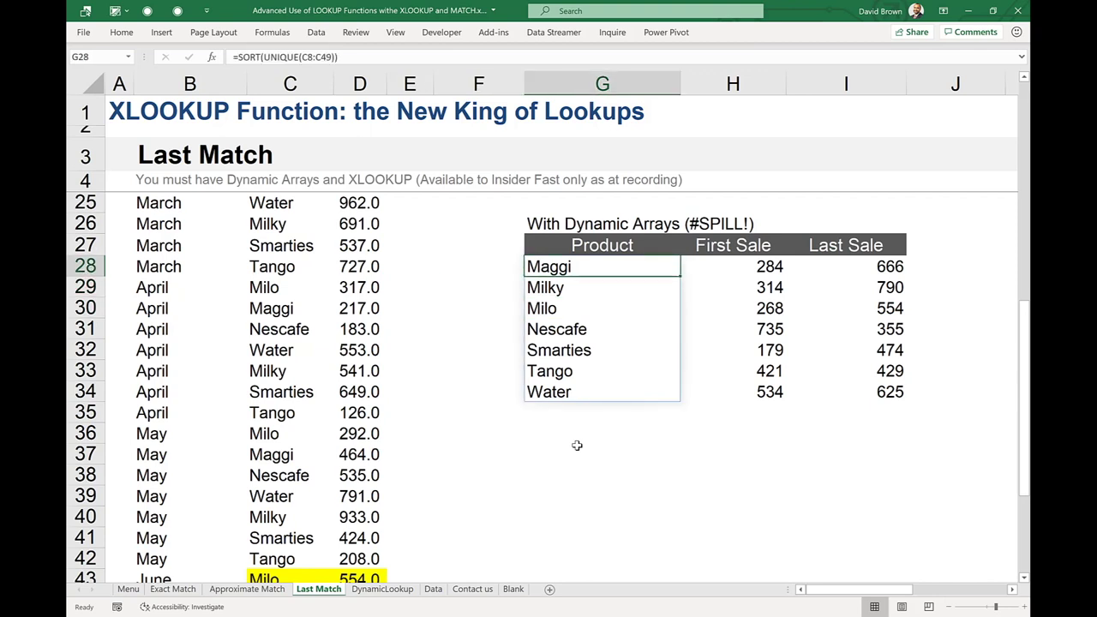
Step: Clear the formulas in G28:I28 to demonstrate that removing them empties the whole spilled table
key(Down)
key(Up)
key(Down)
key(Up)
key(shift+Right)
key(shift+Right)
key(Delete)
key(Down)
key(Up)
key(shift+Right)
key(shift+Right)
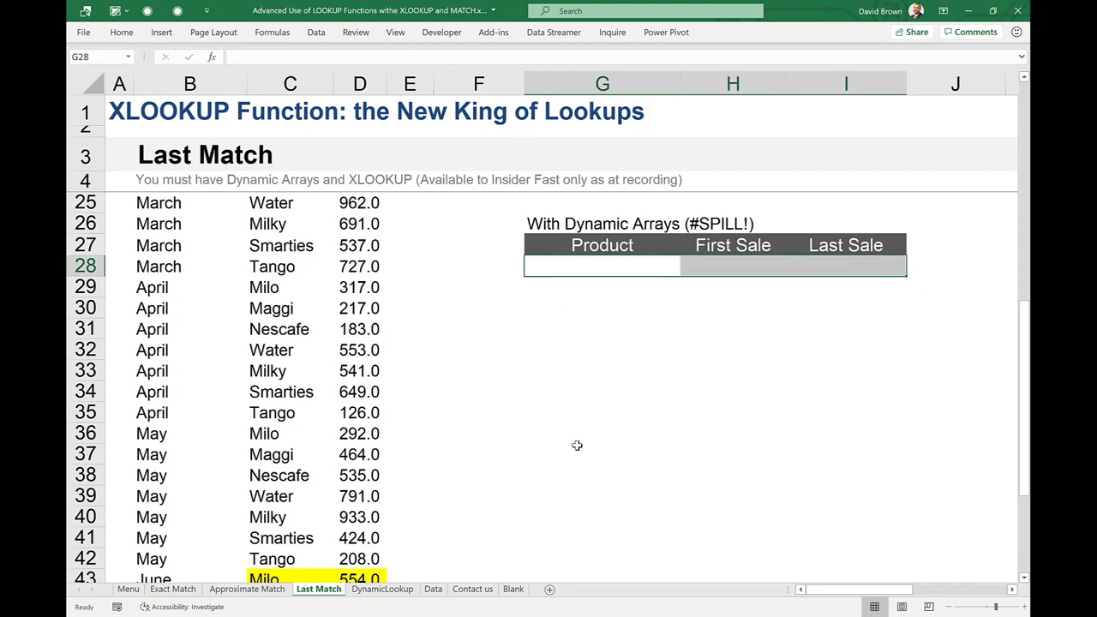
key(shift+Down)
key(shift+Down)
key(shift+Down)
key(shift+Down)
key(Up)
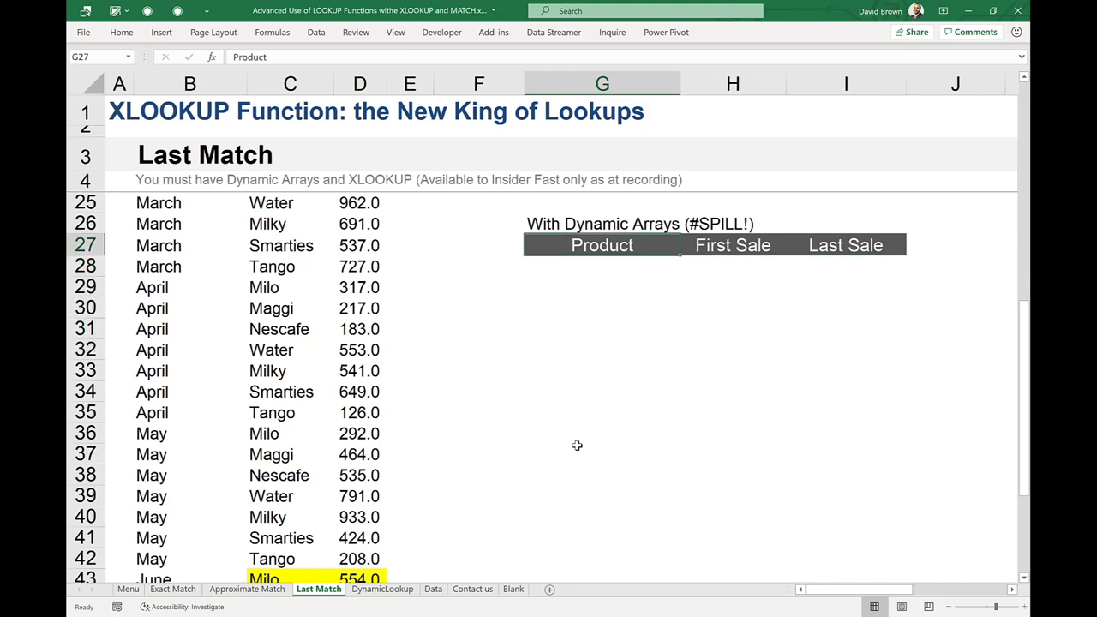
Step: Undo the clearing of the With Dynamic Arrays table's formulas
key(ctrl+z)
key(Down)
key(Up)
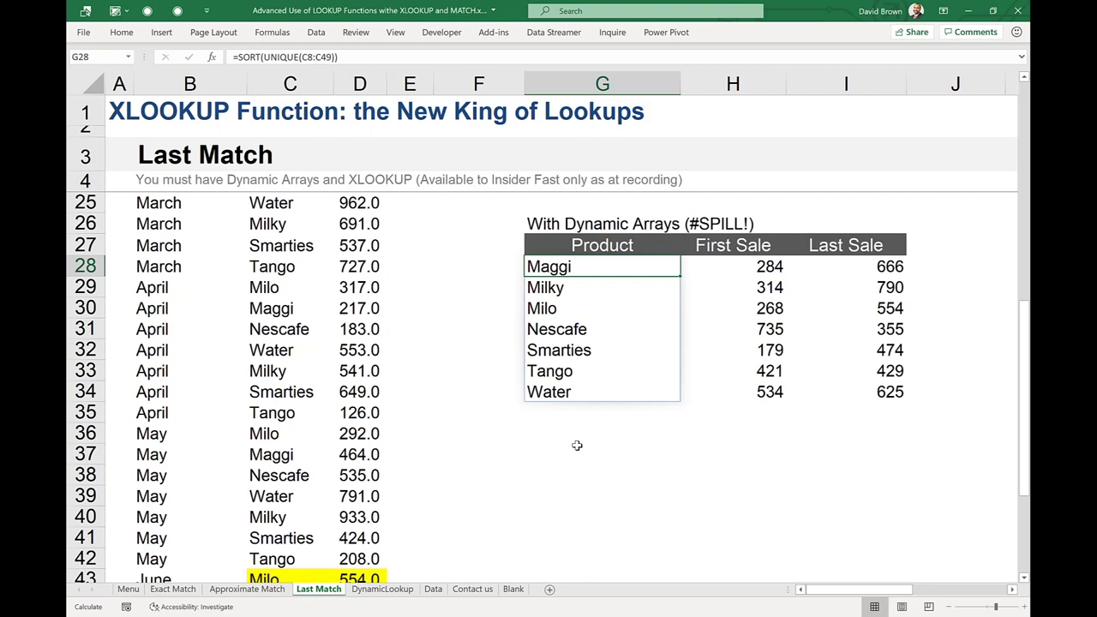
Step: Review the SORT and UNIQUE formula in G28, and enter dsfs in G30 to block its spill range
key(F2)
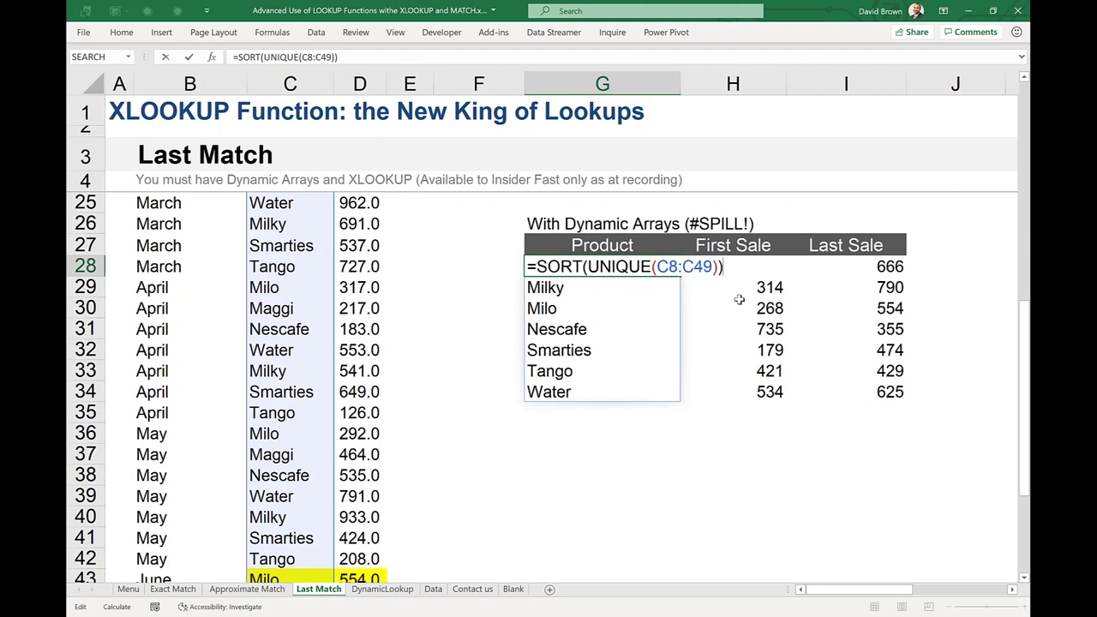
key(ctrl+Return)
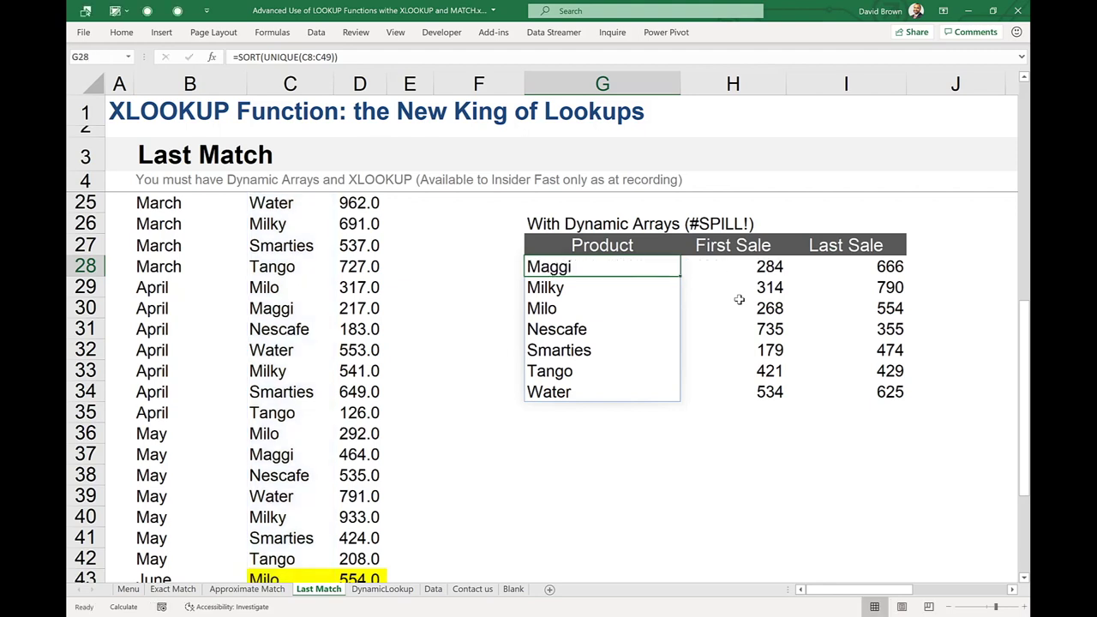
key(Down)
key(Down)
text(dsfs)
key(ctrl+Return)
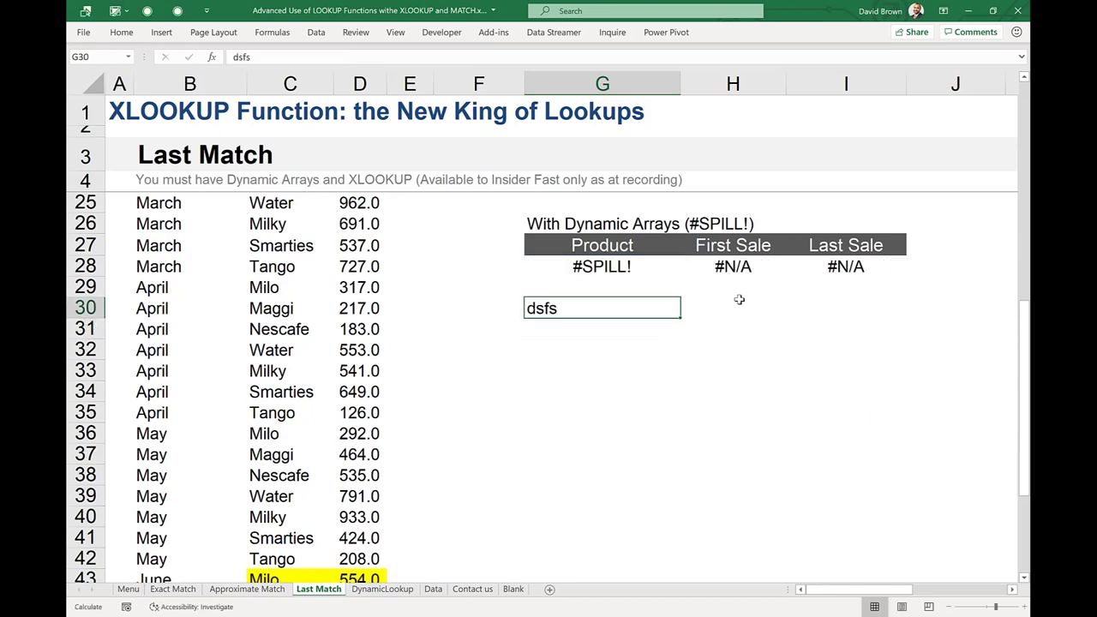
Step: Delete the blocking text from G30 to free the product list's spill range
key(Delete)
key(Up)
key(Up)
Step: Remove the # spill operator from the $G28# lookup value in H28's First Sale XLOOKUP formula
key(Right)
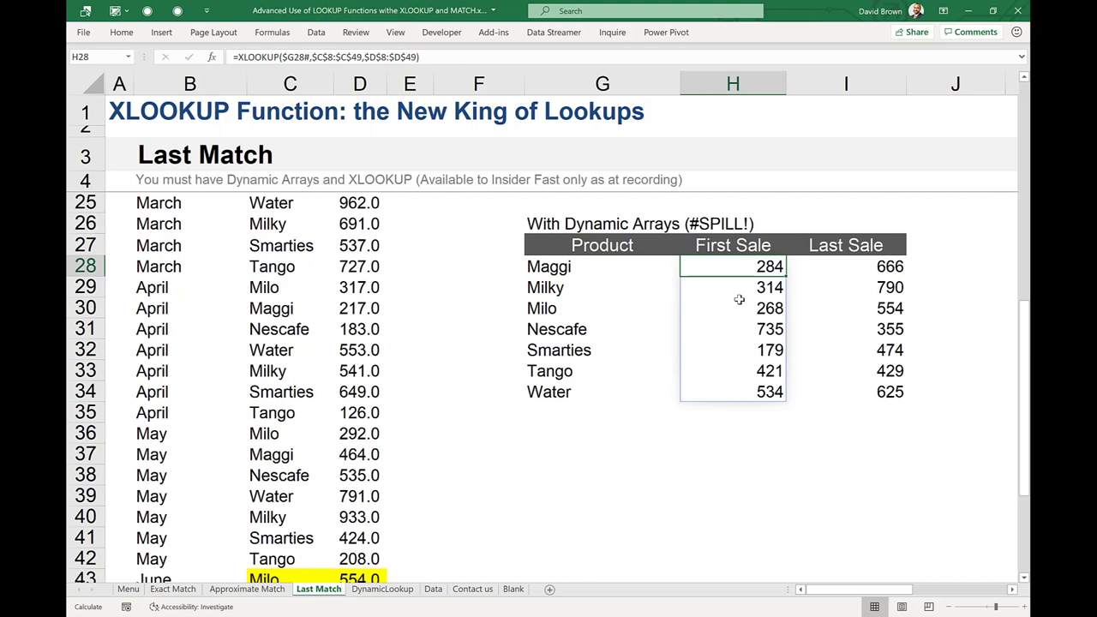
key(F2)
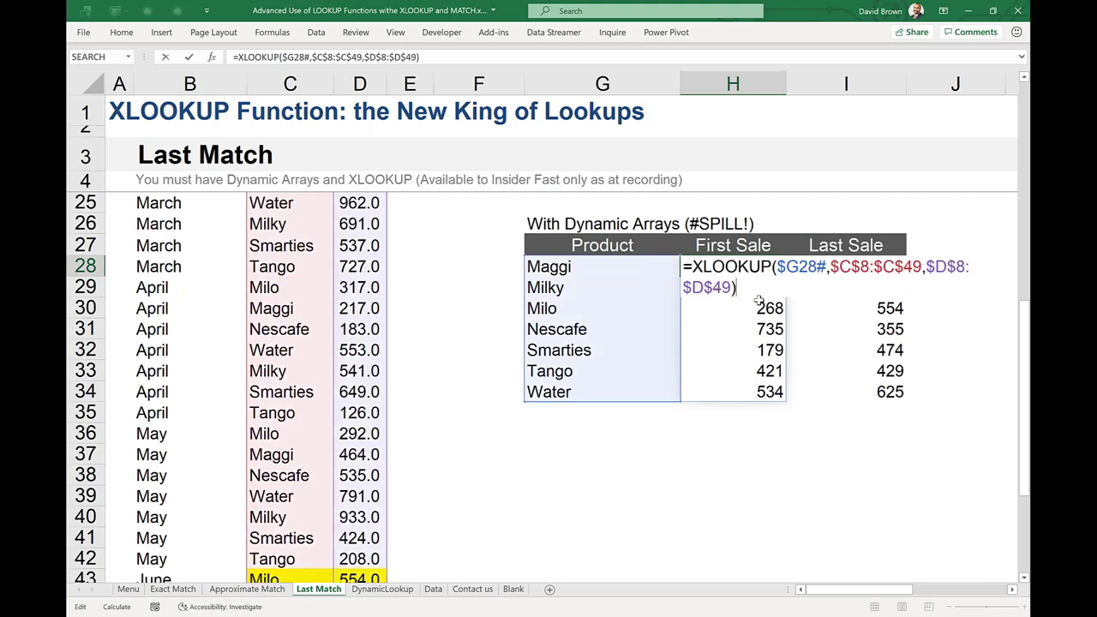
click(824, 267)
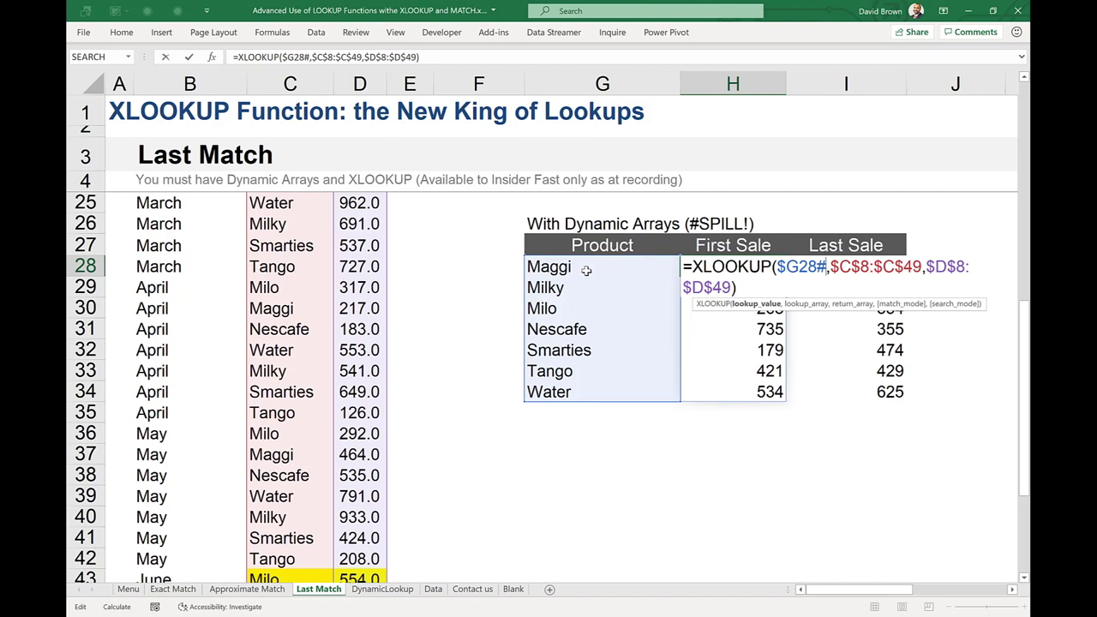
click(825, 266)
key(BackSpace)
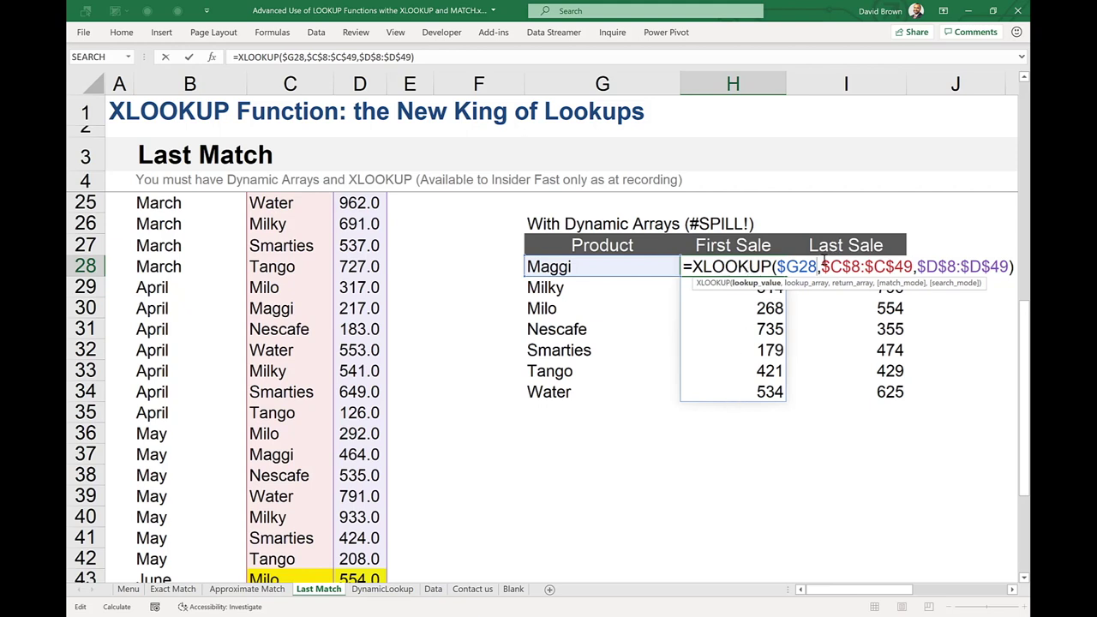
key(ctrl+Return)
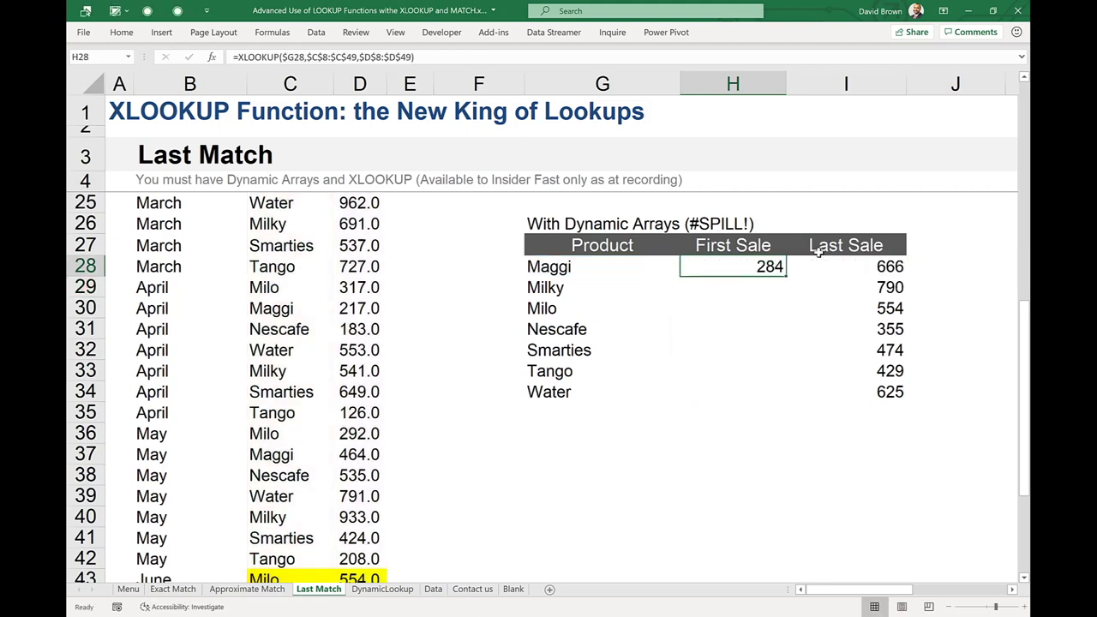
Step: Add the # spill operator back after $G28 in H28's XLOOKUP formula to reference the entire product list
key(F2)
key(Left)
key(Left)
key(Left)
key(Left)
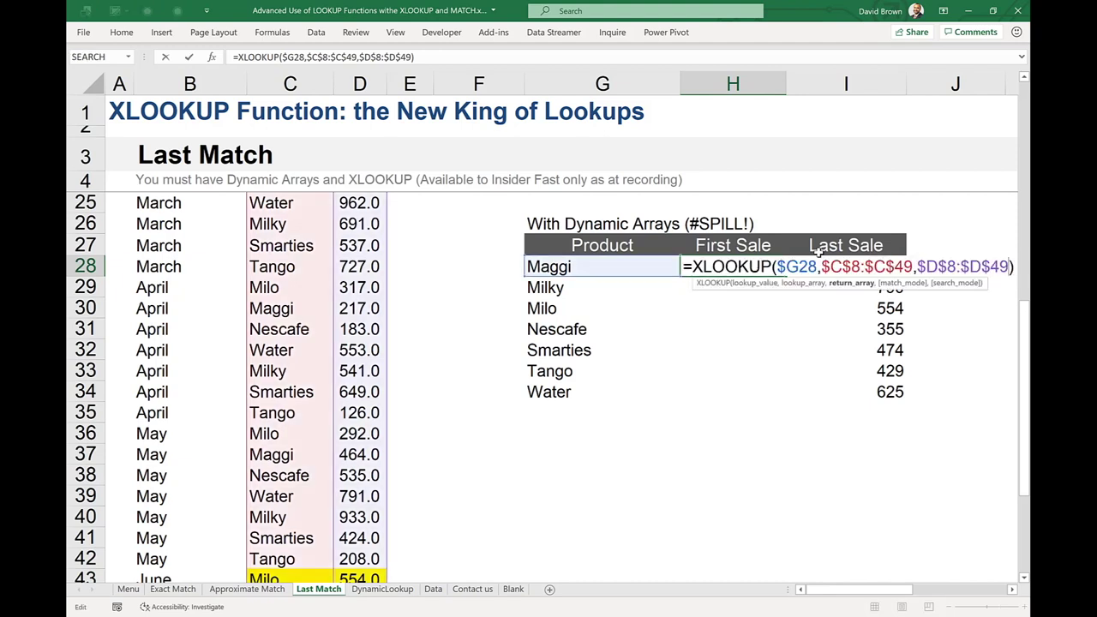
key(Left)
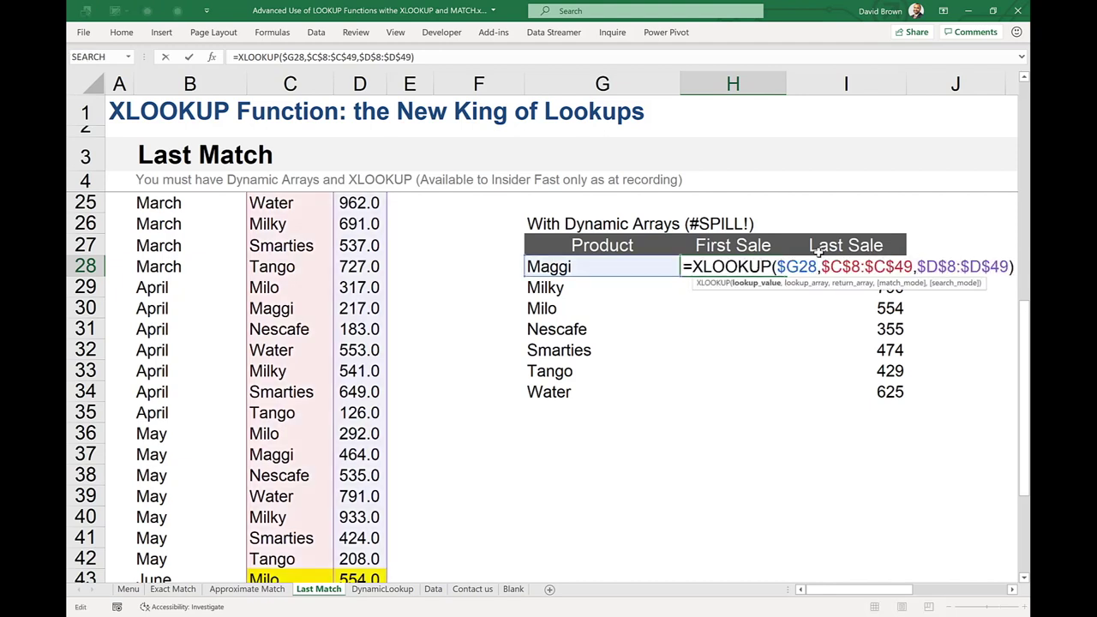
text(#)
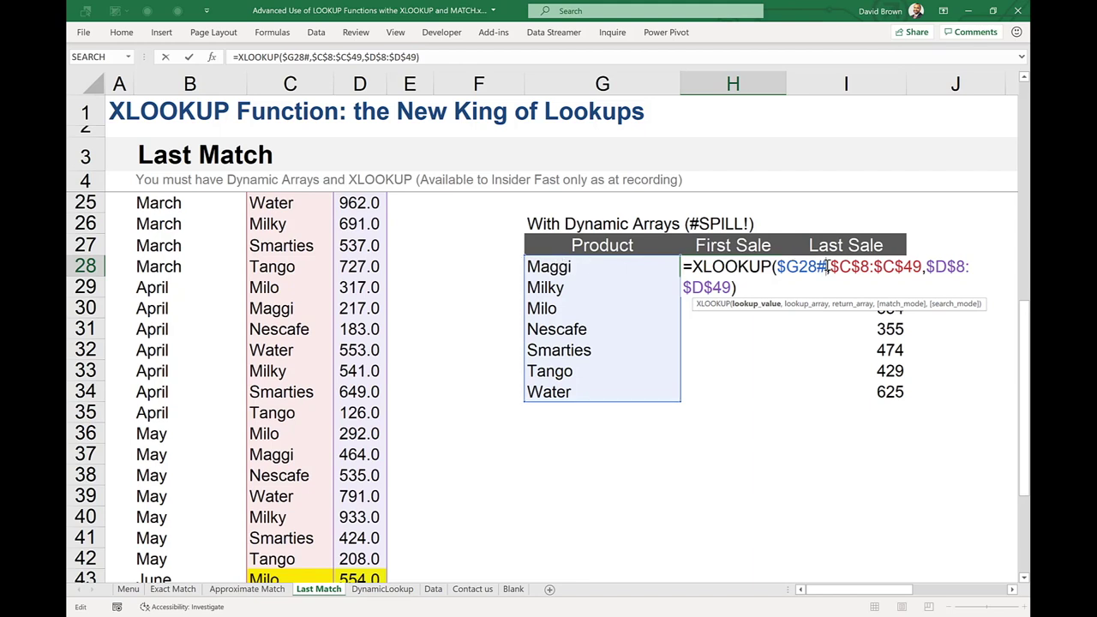
key(Return)
key(Up)
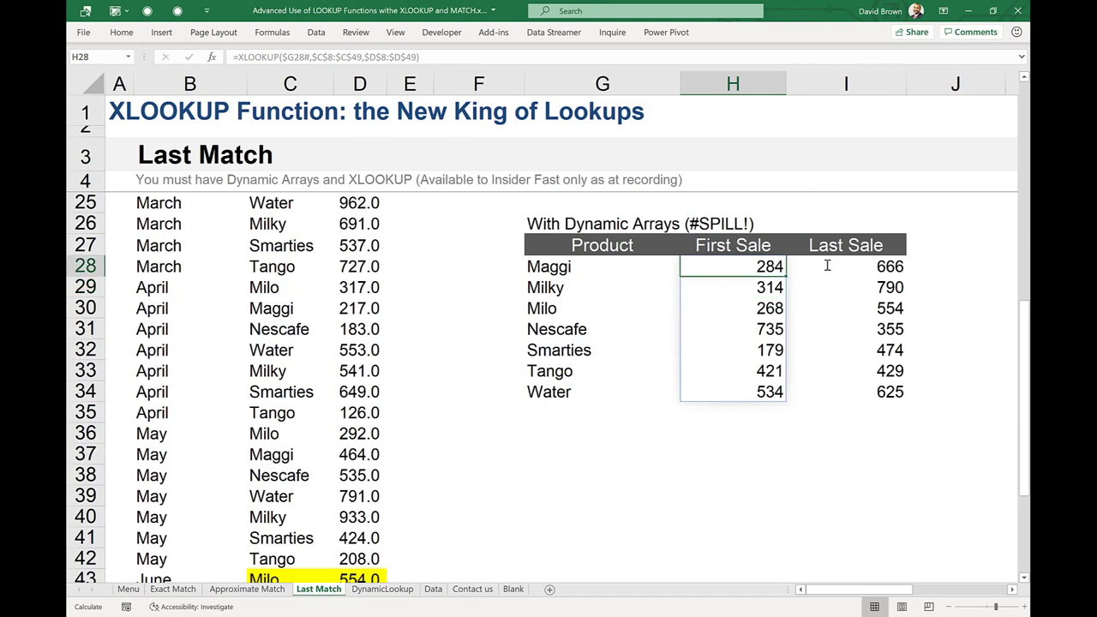
Step: Inspect the Last Sale XLOOKUP formula in I28, including its spilled lookup value and -1 search mode
click(826, 266)
key(F2)
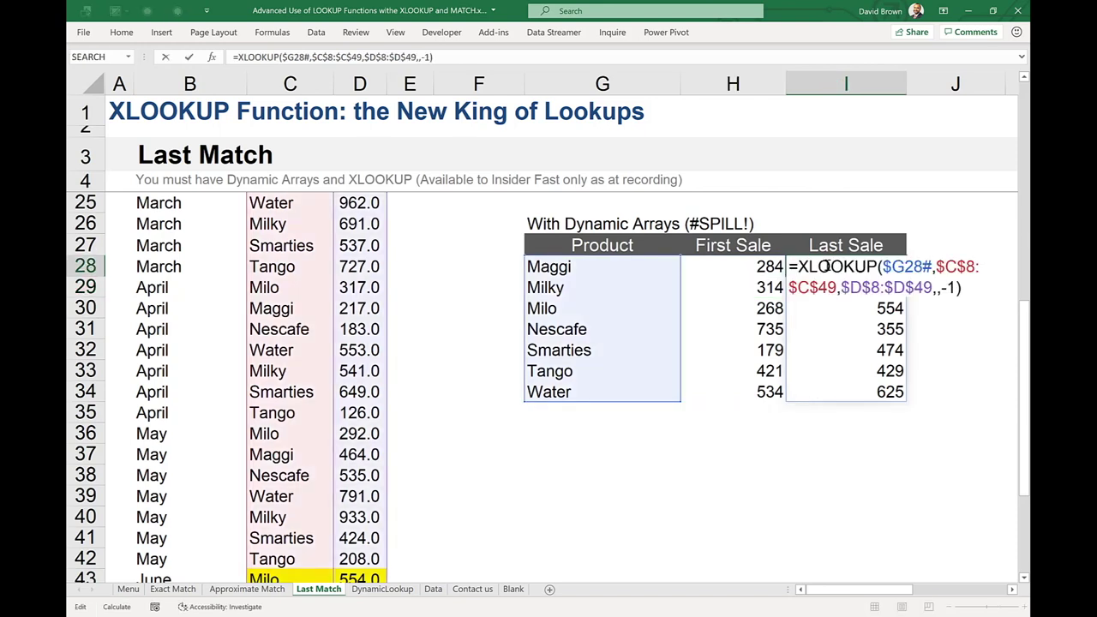
key(Left)
key(Left)
key(Left)
key(Return)
key(Left)
key(Left)
key(Up)
key(Up)
key(Up)
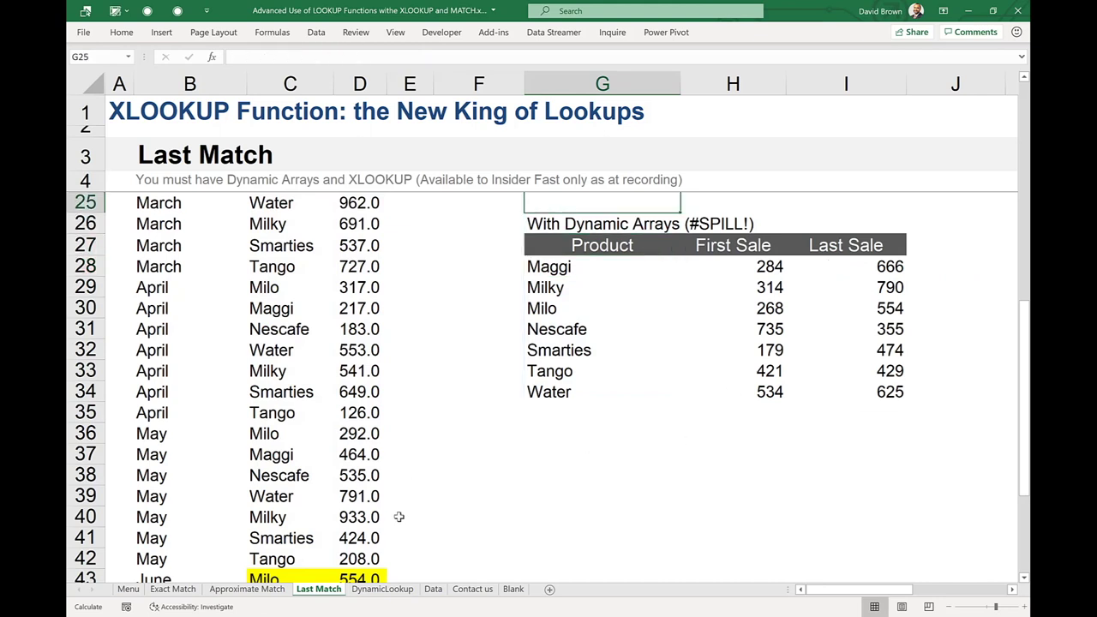
Step: Open the DynamicLookup sheet and check the Data sheet that supplies its extraction table
click(377, 590)
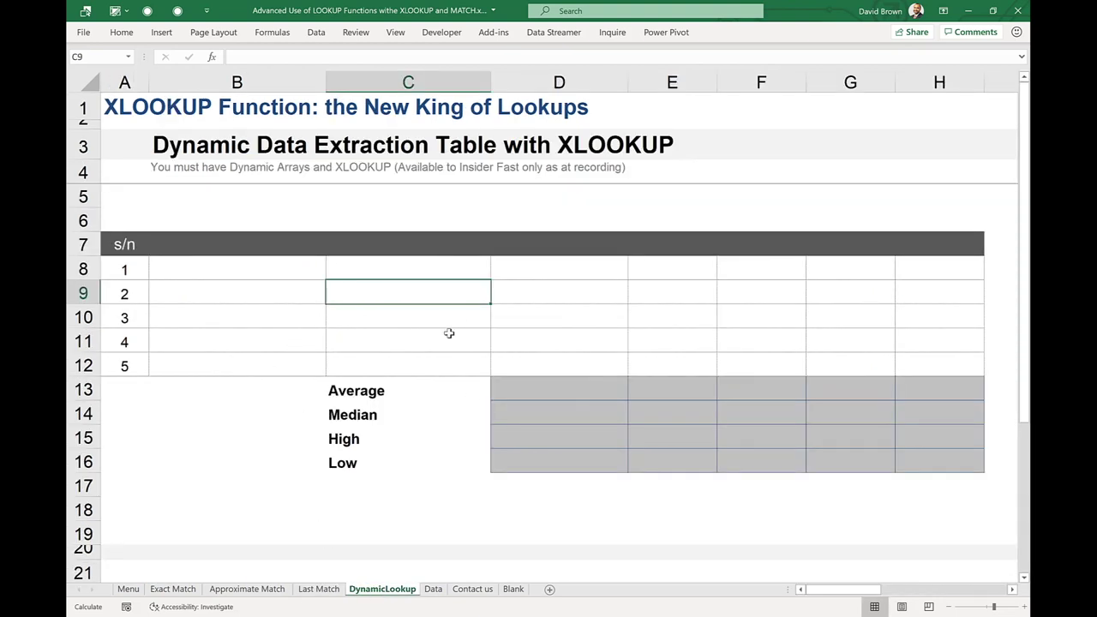
click(436, 589)
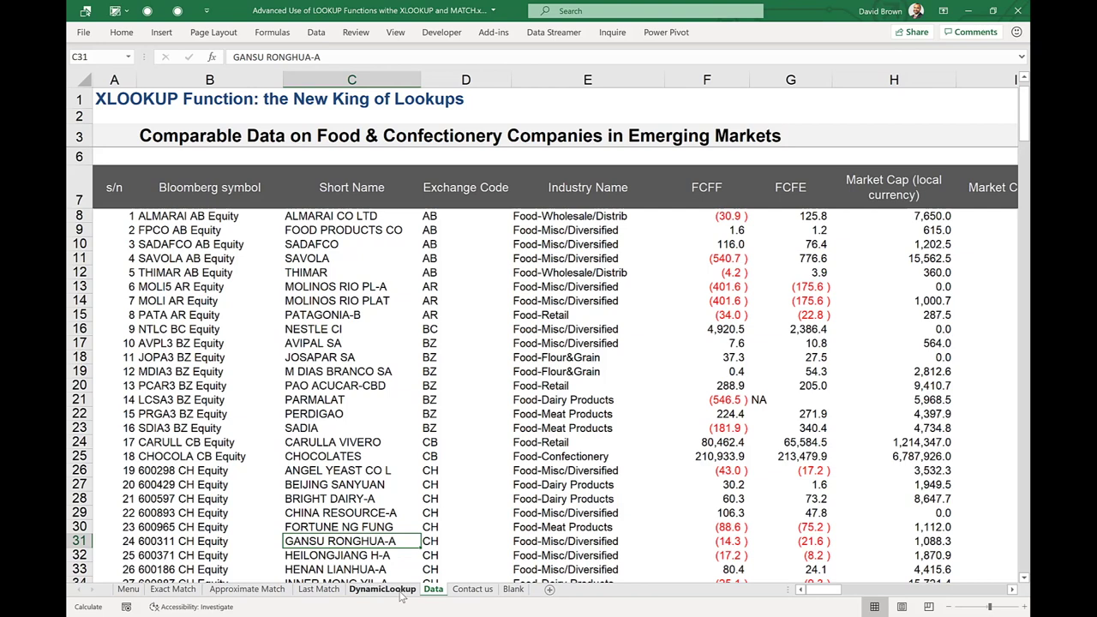
click(400, 591)
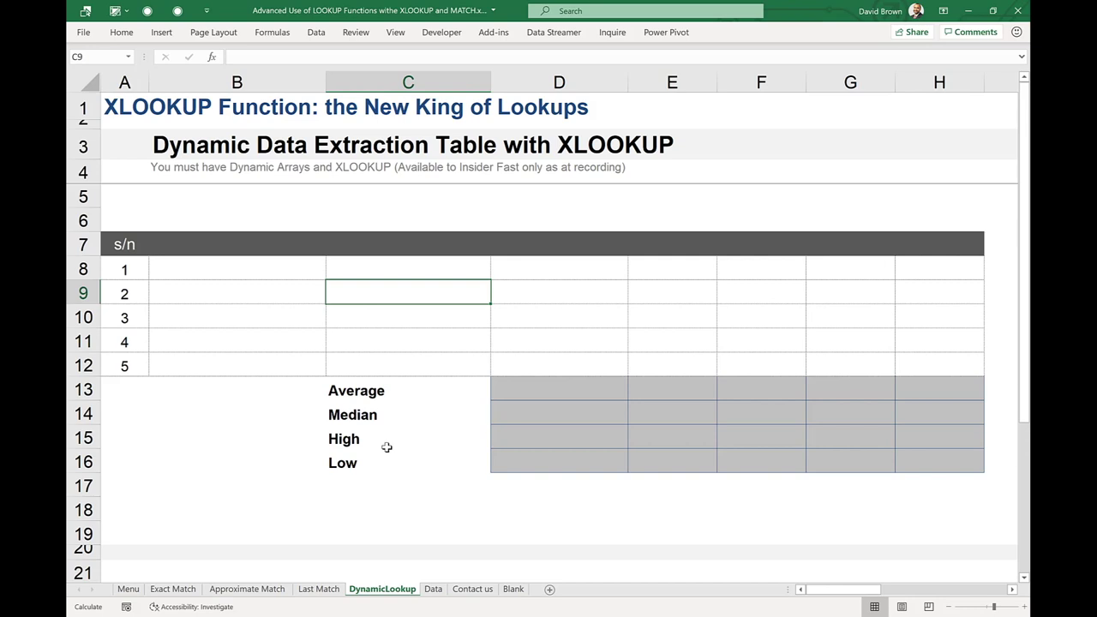
Step: Examine the layout of the empty data extraction table from its s/n header across to column H
click(245, 288)
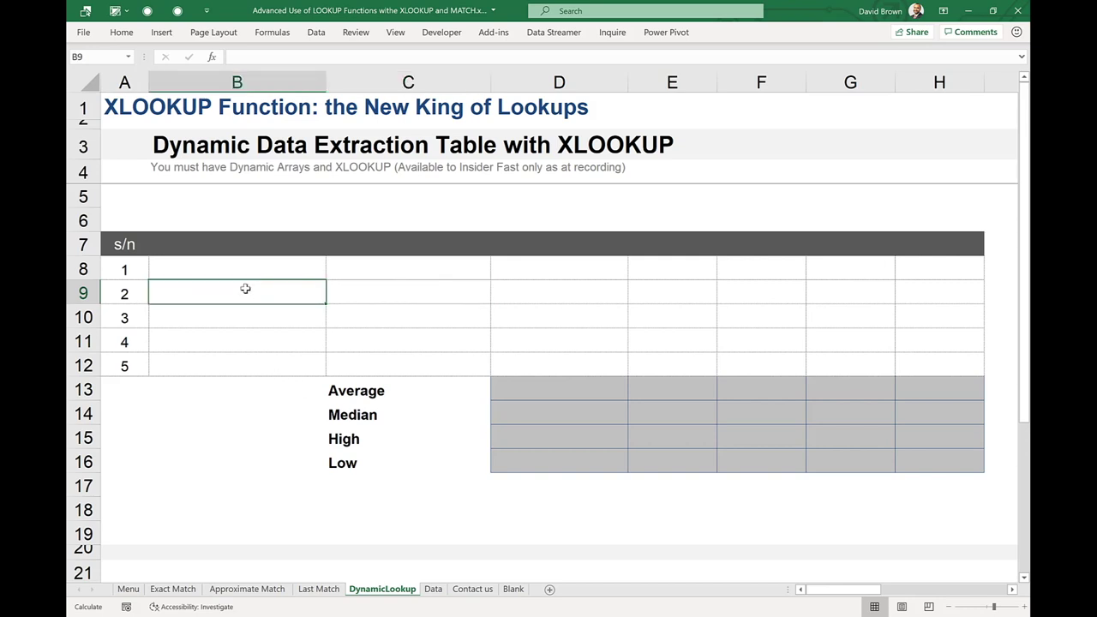
key(Up)
key(Up)
key(Left)
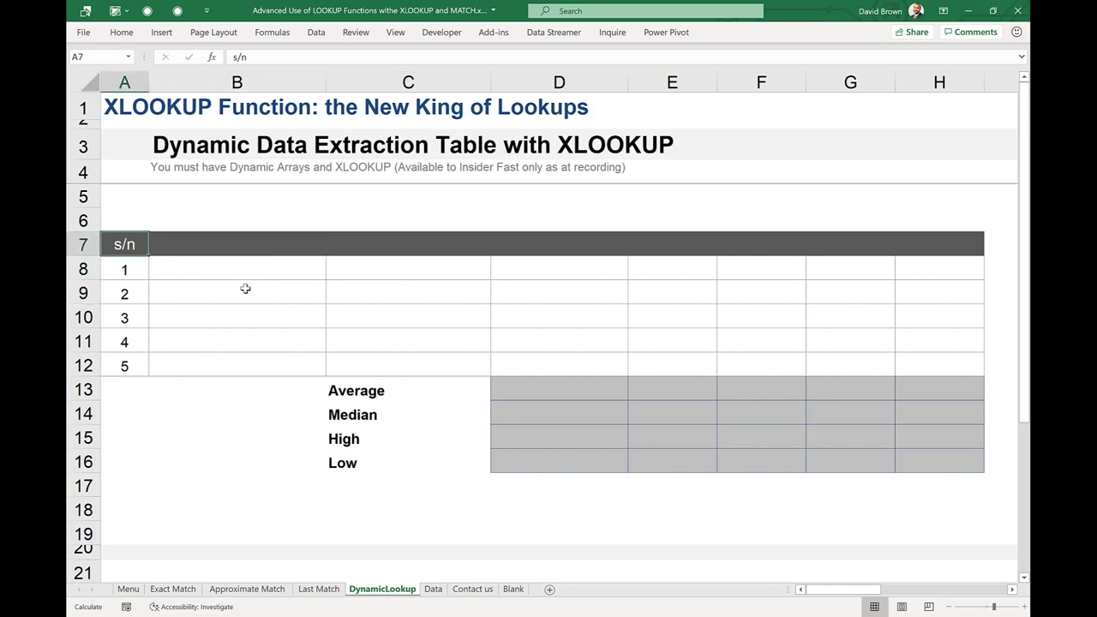
key(shift+Right)
key(shift+Right)
key(shift+Right)
key(shift+Right)
key(shift+Right)
key(shift+Right)
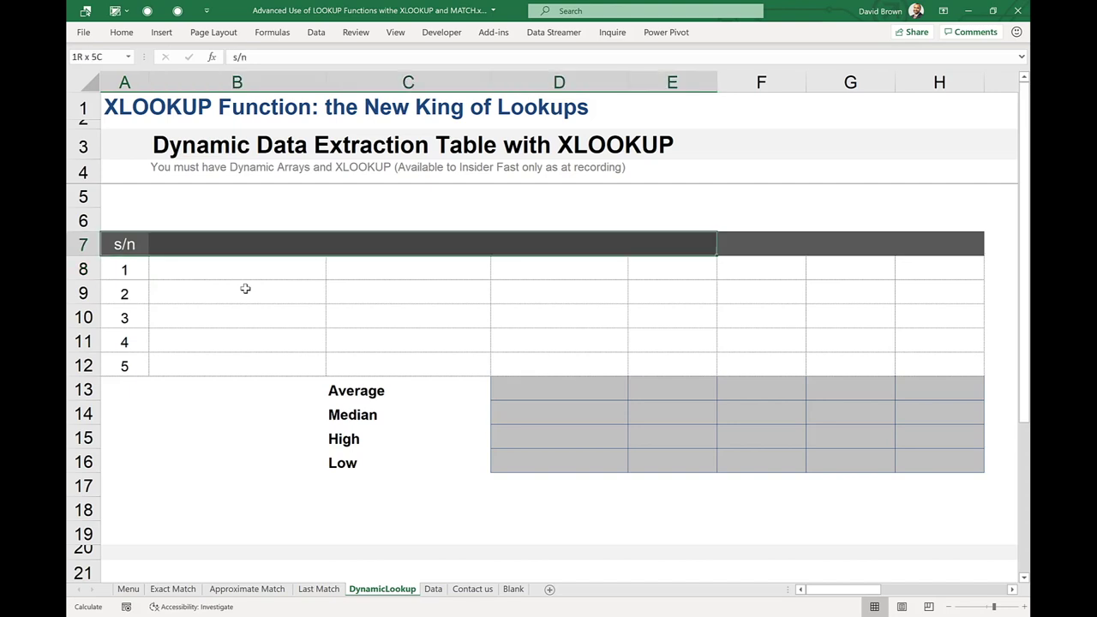
key(shift+Right)
key(shift+Down)
key(shift+Down)
key(shift+Down)
key(shift+Down)
key(shift+Down)
key(shift+Down)
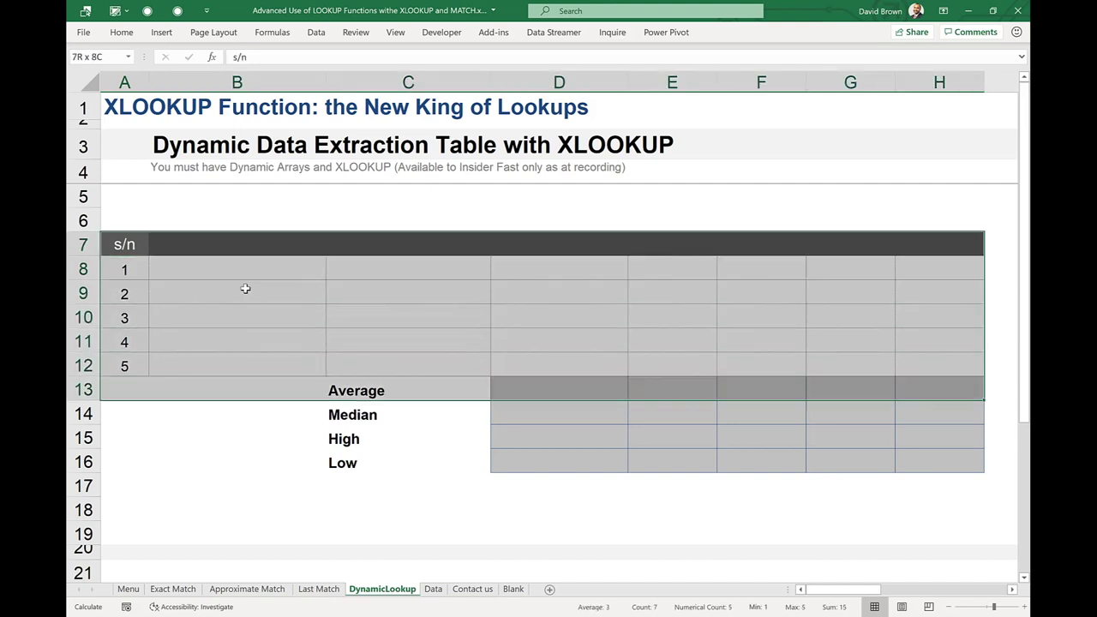
Step: Examine the extraction table's blank header cells from C7 and the blank rows B8:B12 beneath the header
key(Up)
key(Right)
key(Right)
key(Down)
key(shift+Right)
key(shift+Right)
key(shift+Right)
key(shift+Right)
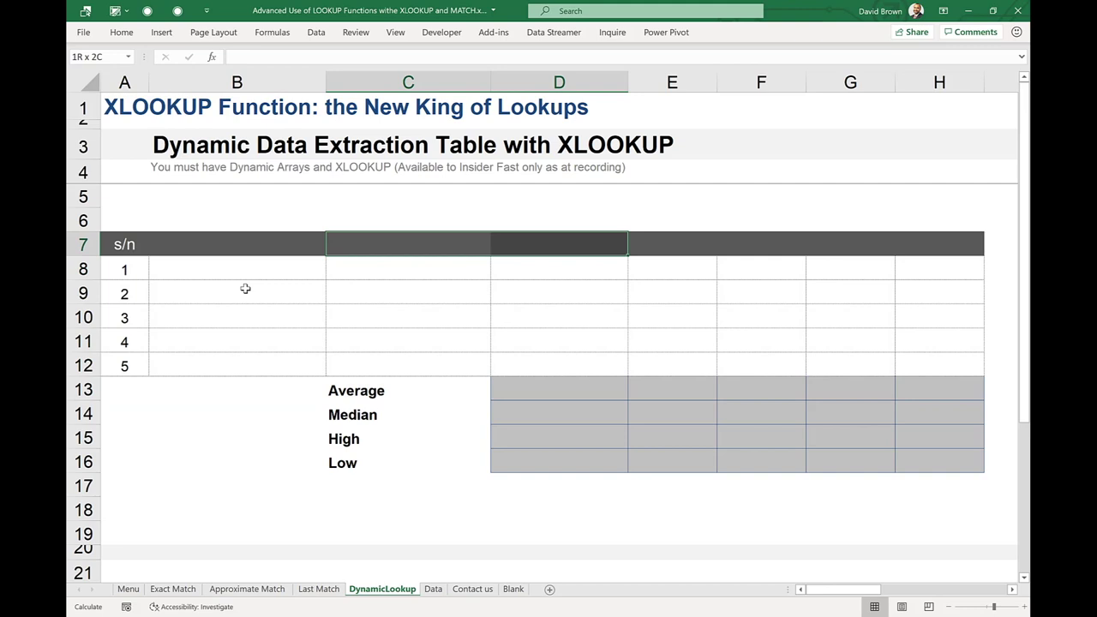
key(shift+Right)
drag(383, 246, 611, 352)
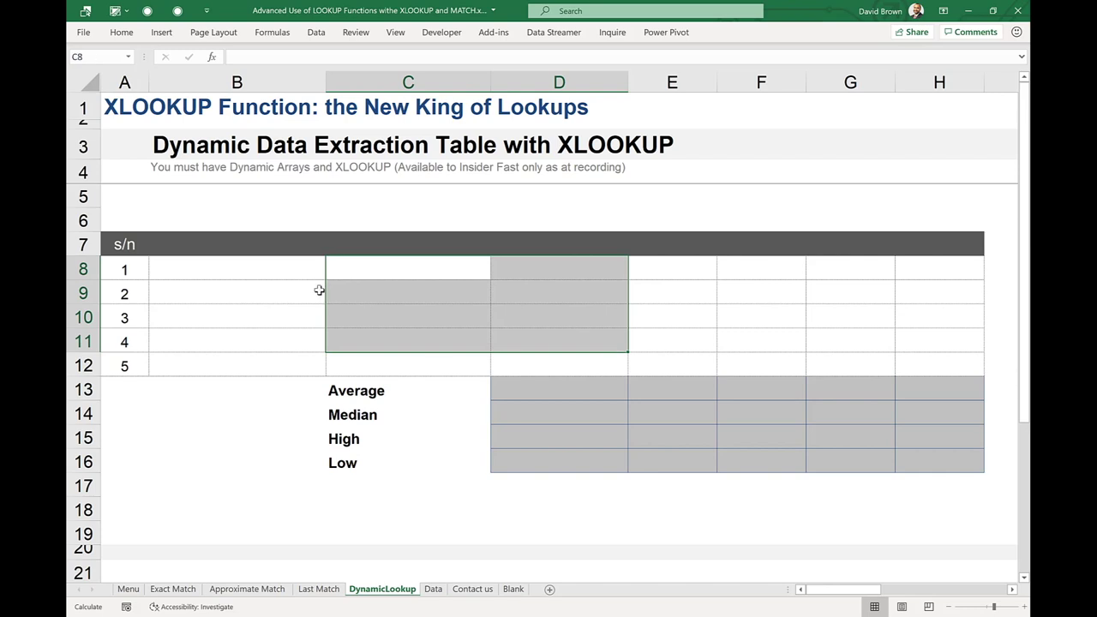
drag(275, 262, 280, 357)
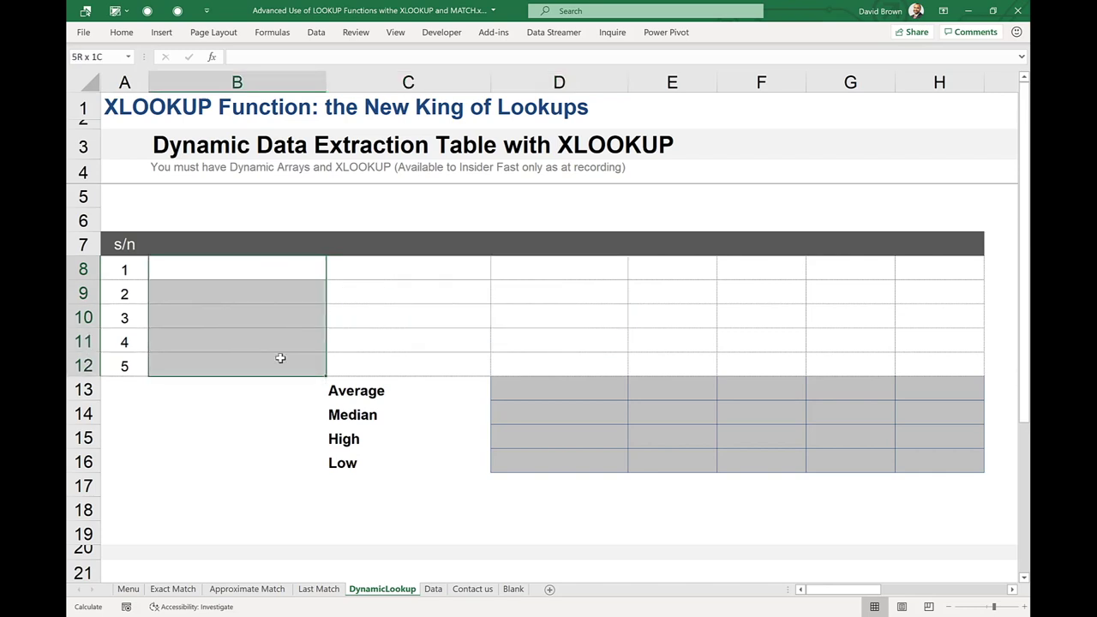
Step: Enter Company Name as the header in B7 of the extraction table
click(236, 242)
text(Com)
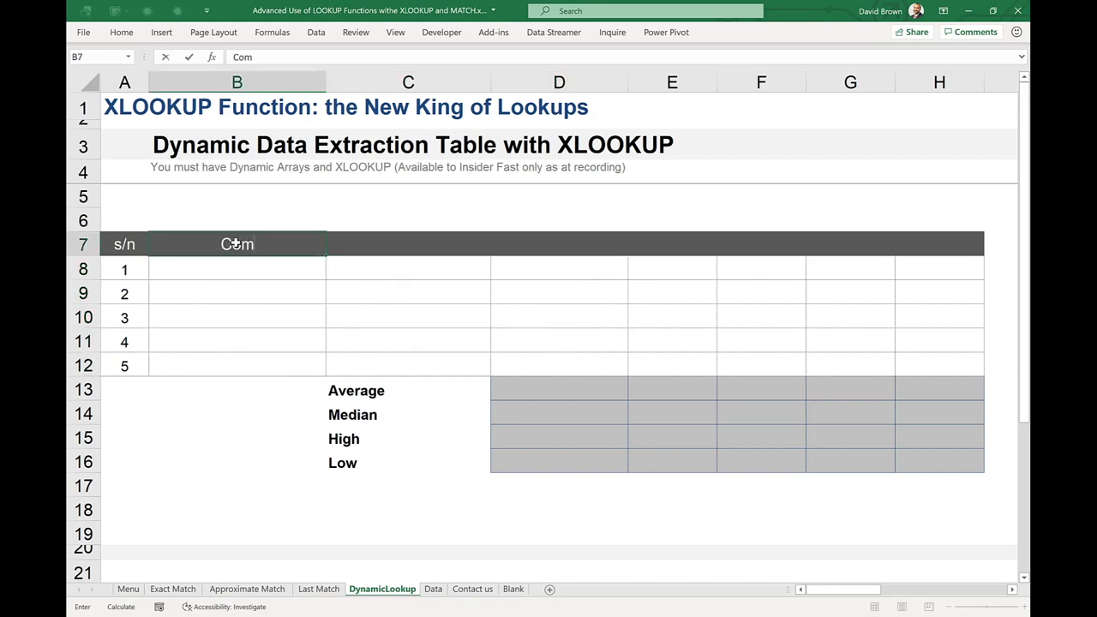
text(pany Name)
key(Return)
Step: Review the company cells B8:B12, the blank headers from C7 and the result cells starting at C8
click(235, 246)
drag(226, 271, 230, 357)
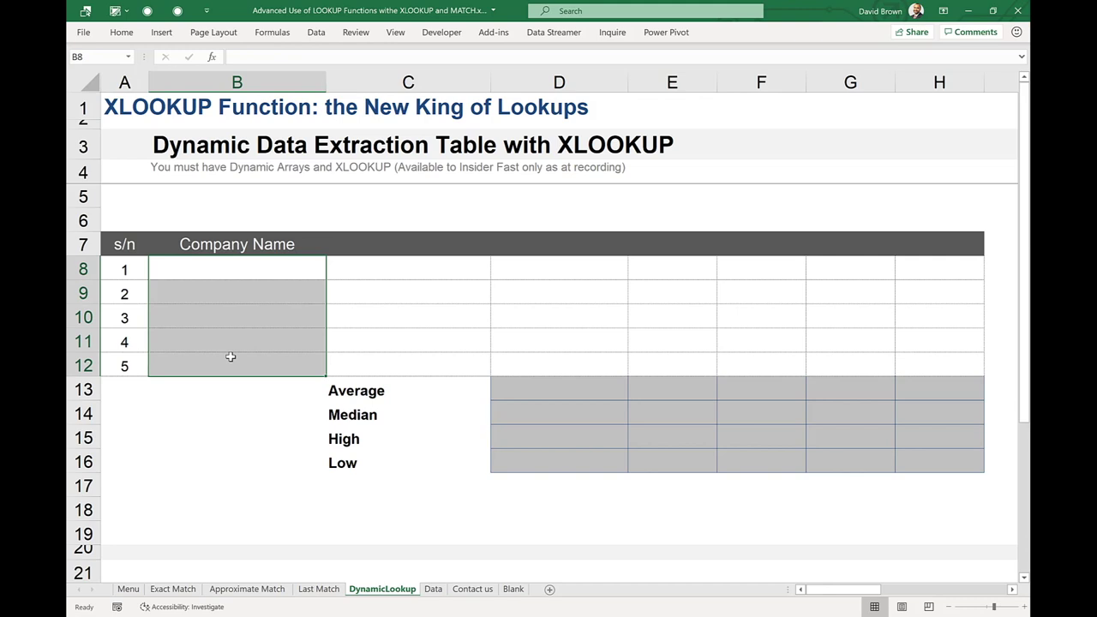
drag(379, 242, 721, 234)
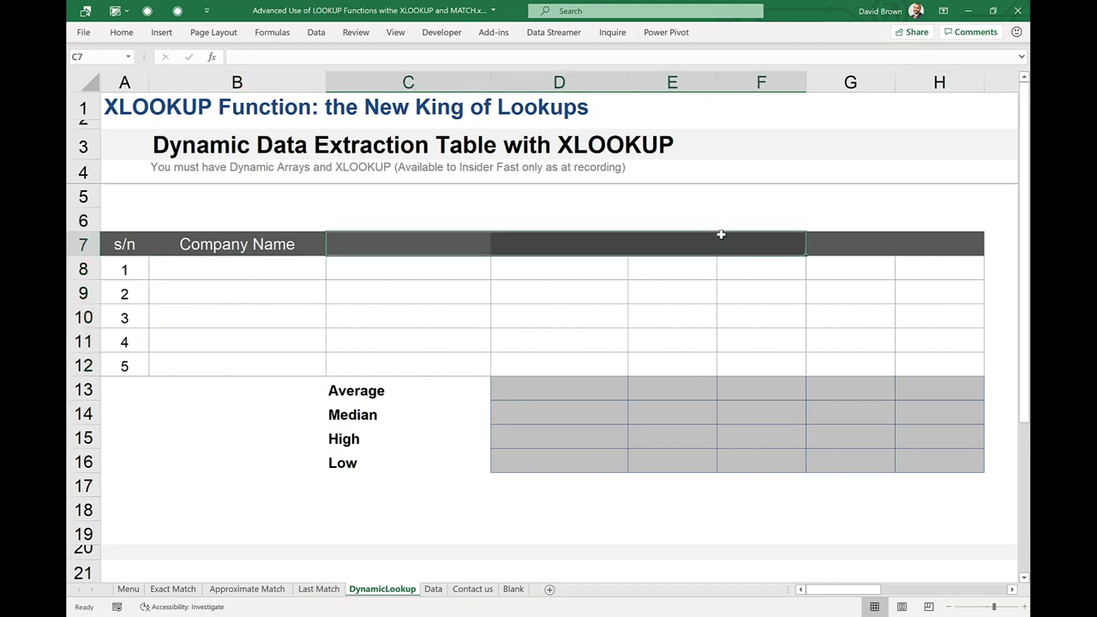
drag(472, 274, 744, 359)
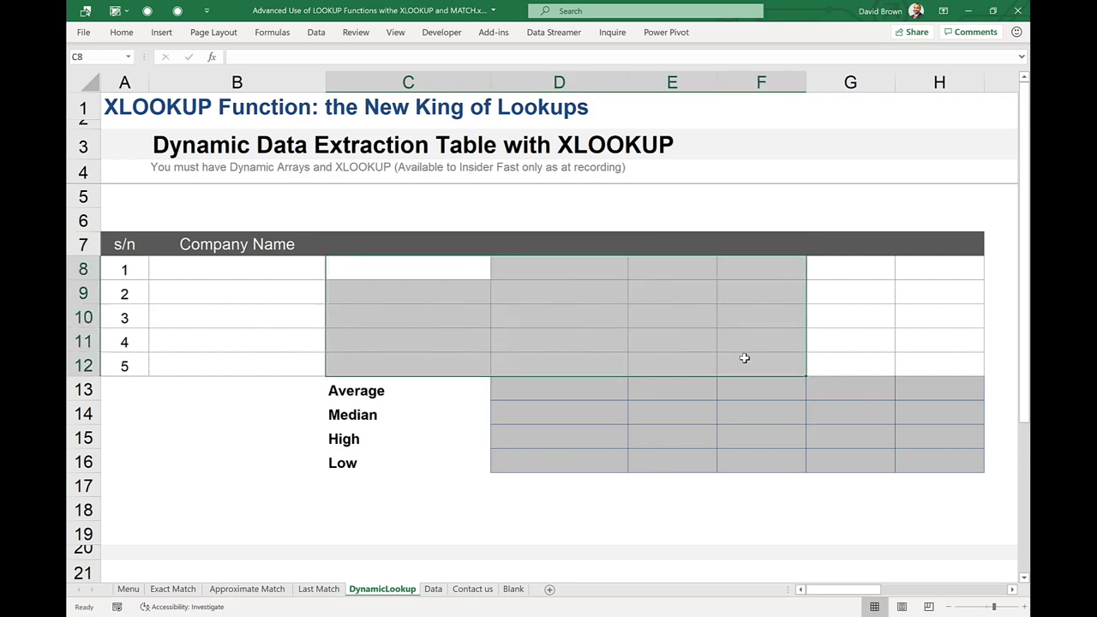
click(463, 271)
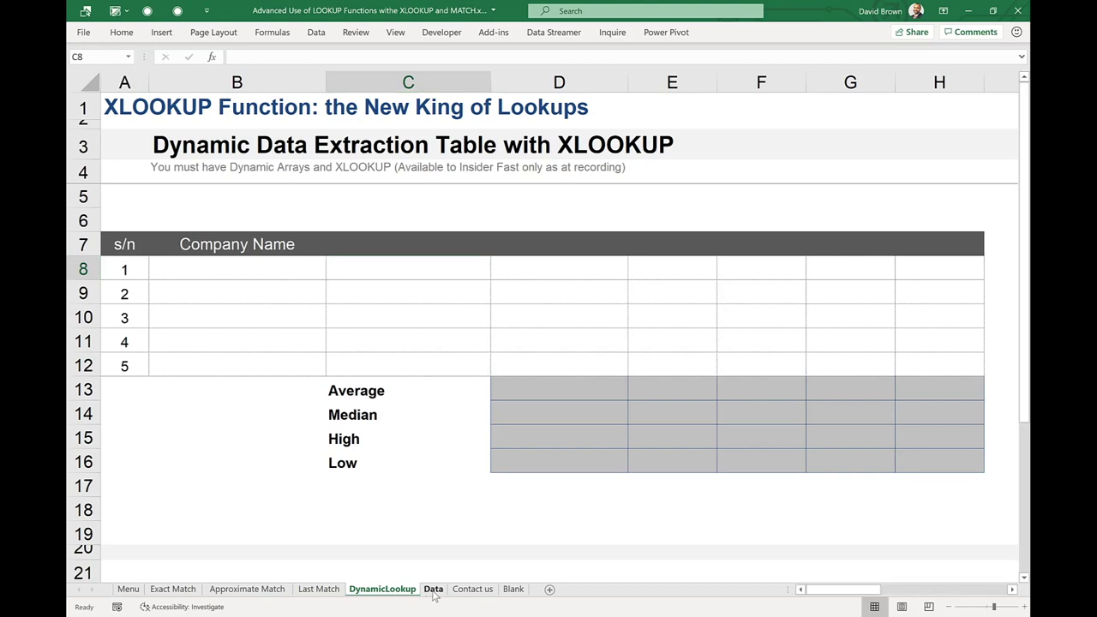
Step: Examine the Data sheet's column headers, including s/n, Bloomberg symbol and Short Name
click(433, 589)
click(125, 187)
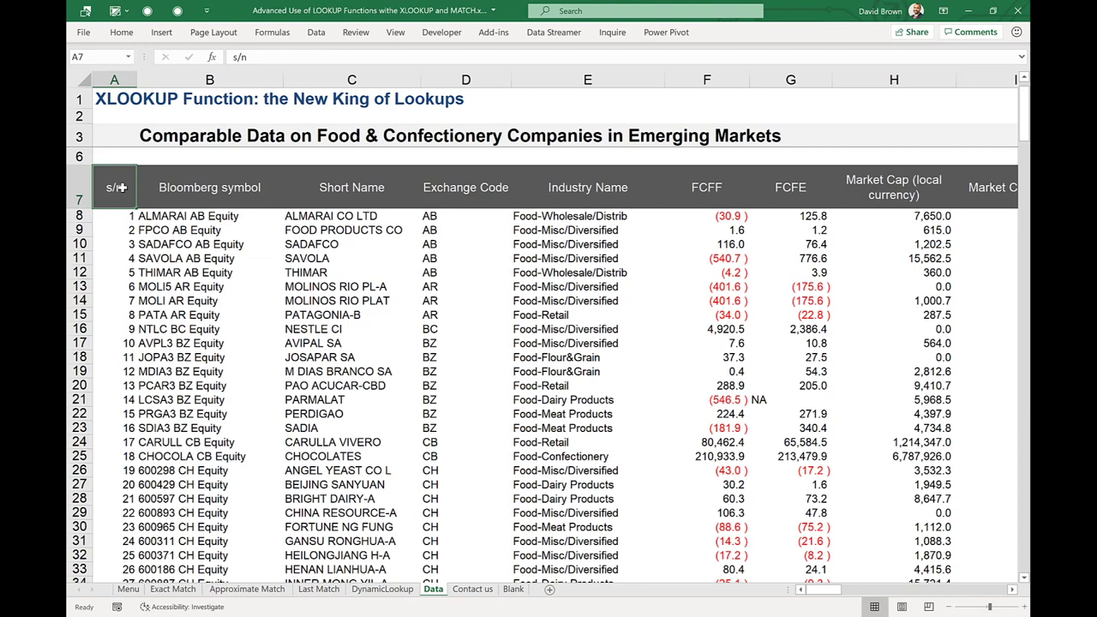
key(Right)
key(Right)
key(Left)
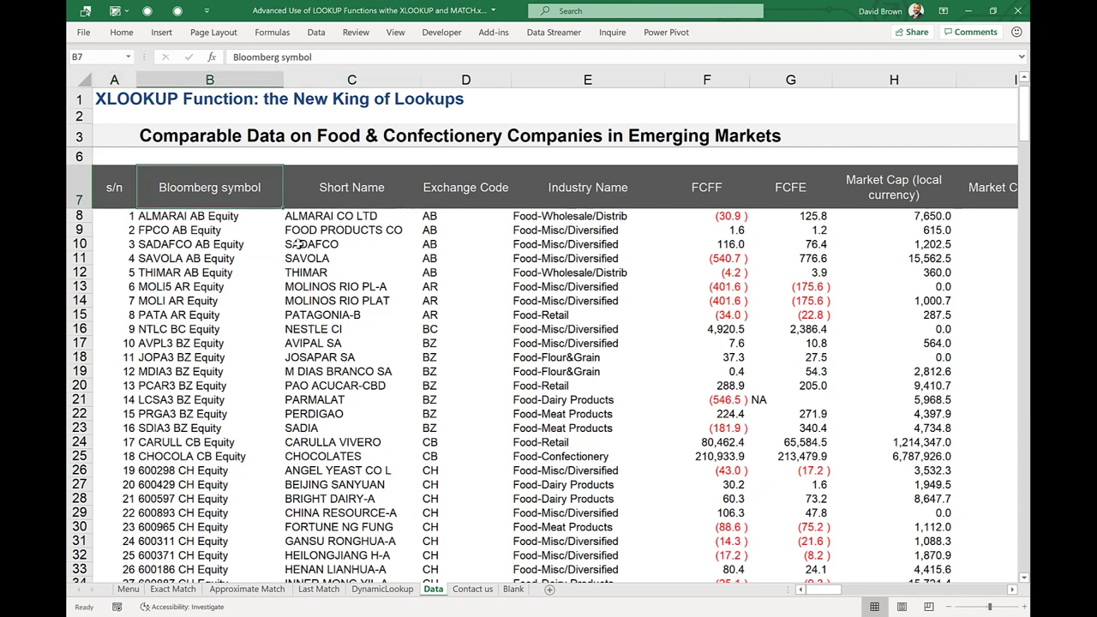
click(436, 135)
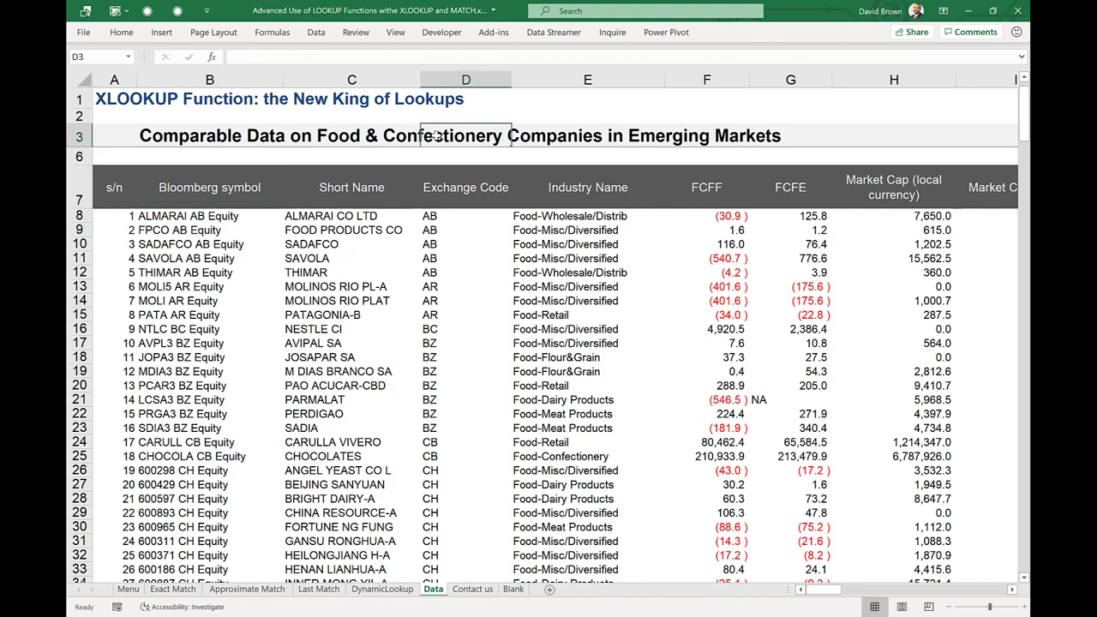
Step: Examine the Data sheet's row 7 headers from Bloomberg symbol across to PS
key(ctrl+shift+9)
key(Down)
key(Left)
key(Left)
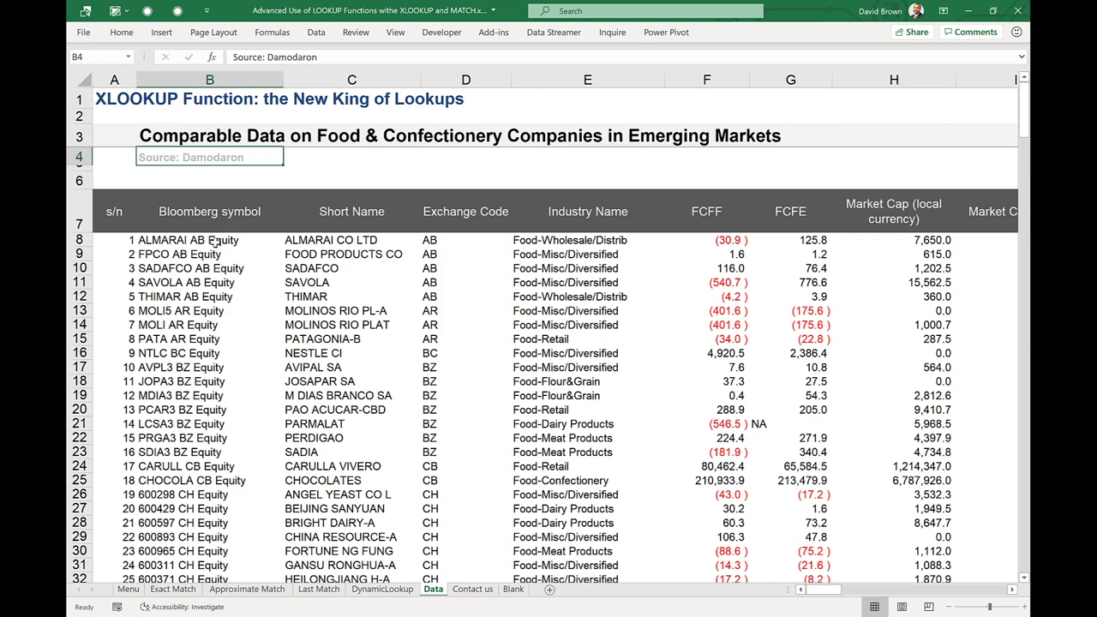
click(201, 214)
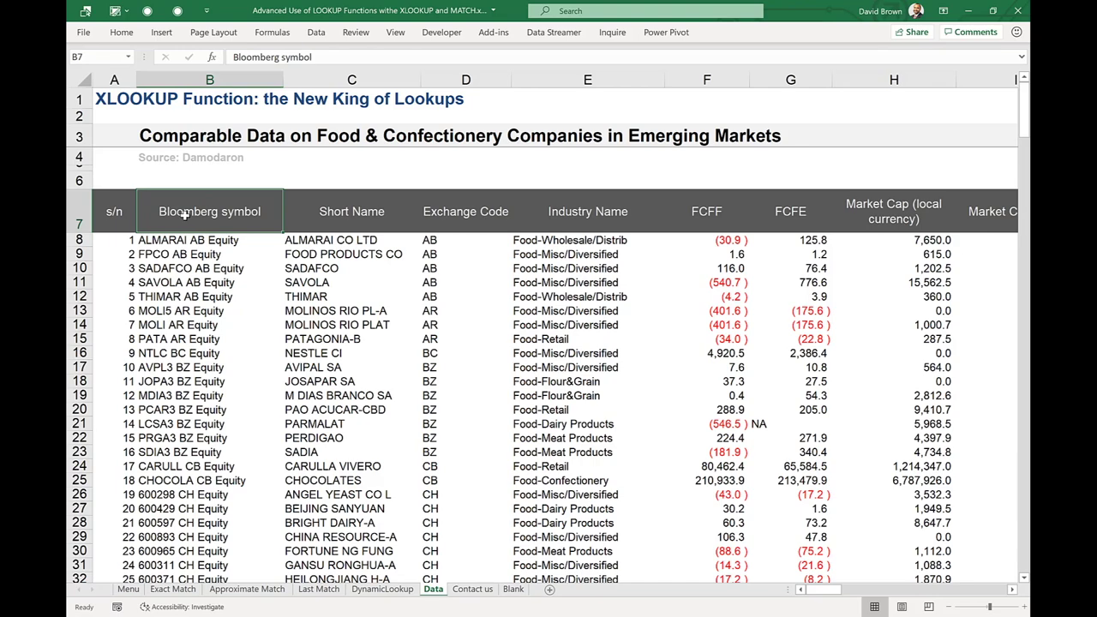
key(Right)
key(Right)
key(Right)
key(Right)
key(Right)
key(Right)
key(Right)
key(Right)
key(Right)
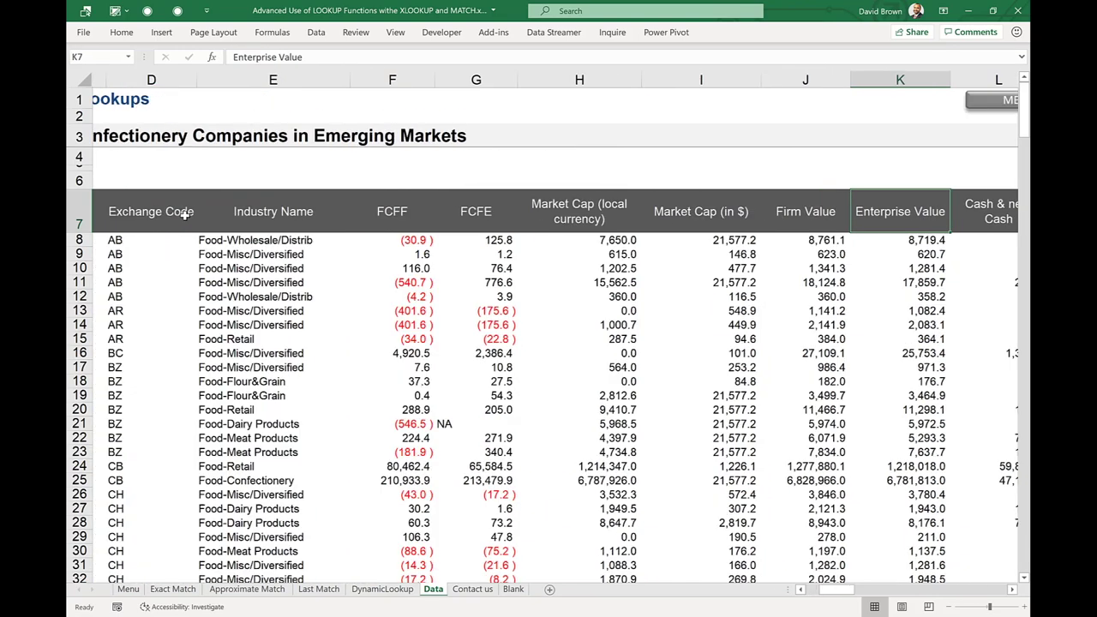
key(Right)
key(Right)
key(Right)
key(Right)
key(Right)
key(Right)
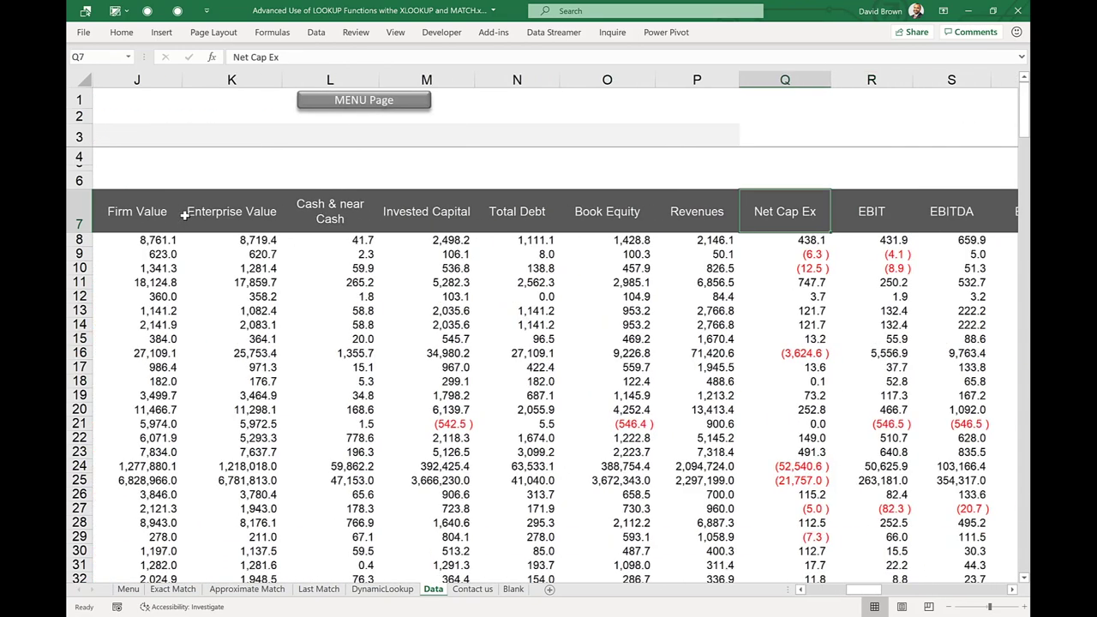
key(Right)
key(Right)
key(Right)
key(Right)
key(Right)
key(Right)
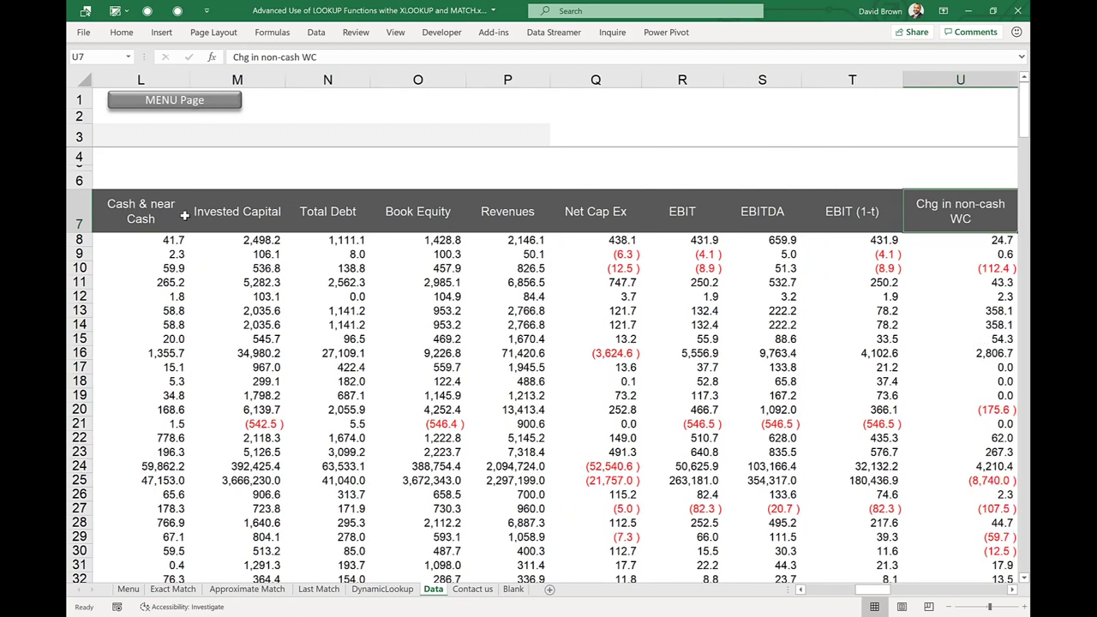
key(Right)
key(Right)
key(Right)
key(Right)
key(Right)
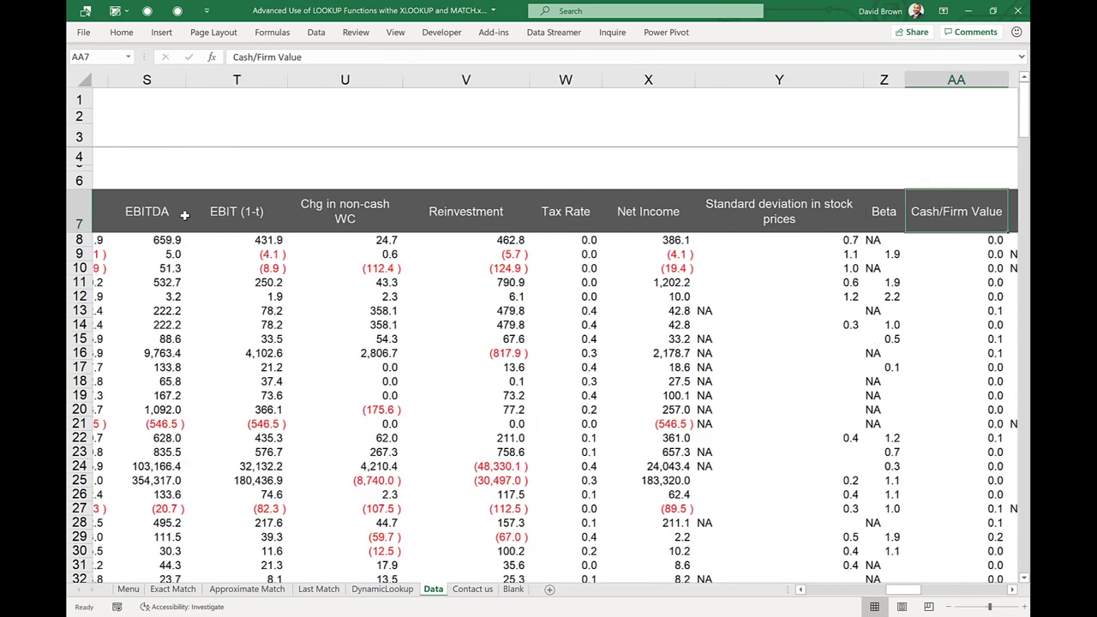
key(Right)
key(Right)
key(Right)
key(Right)
key(Right)
key(Right)
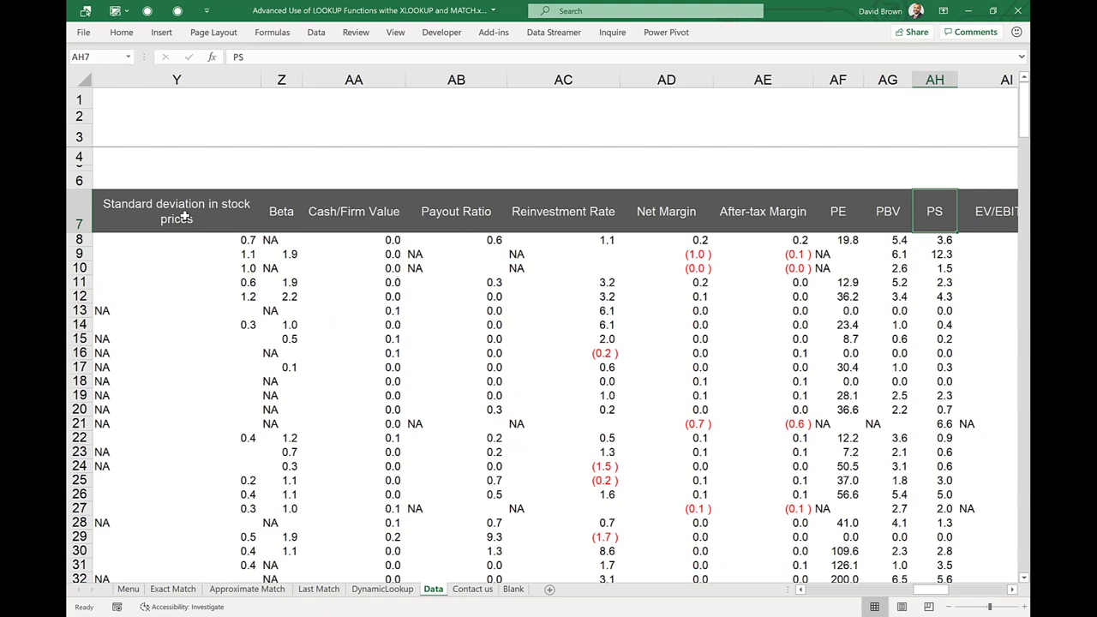
Step: Examine the full list of Bloomberg symbols from B8 to B267 and the columns beside it on the Data sheet
key(Home)
key(Right)
key(Down)
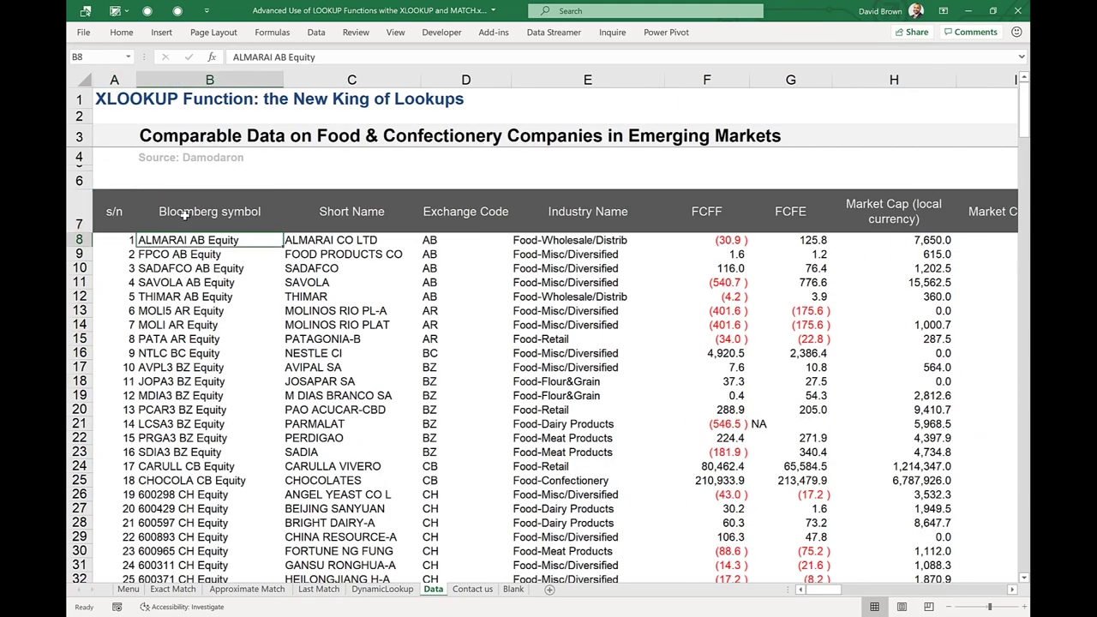
key(ctrl+shift+Down)
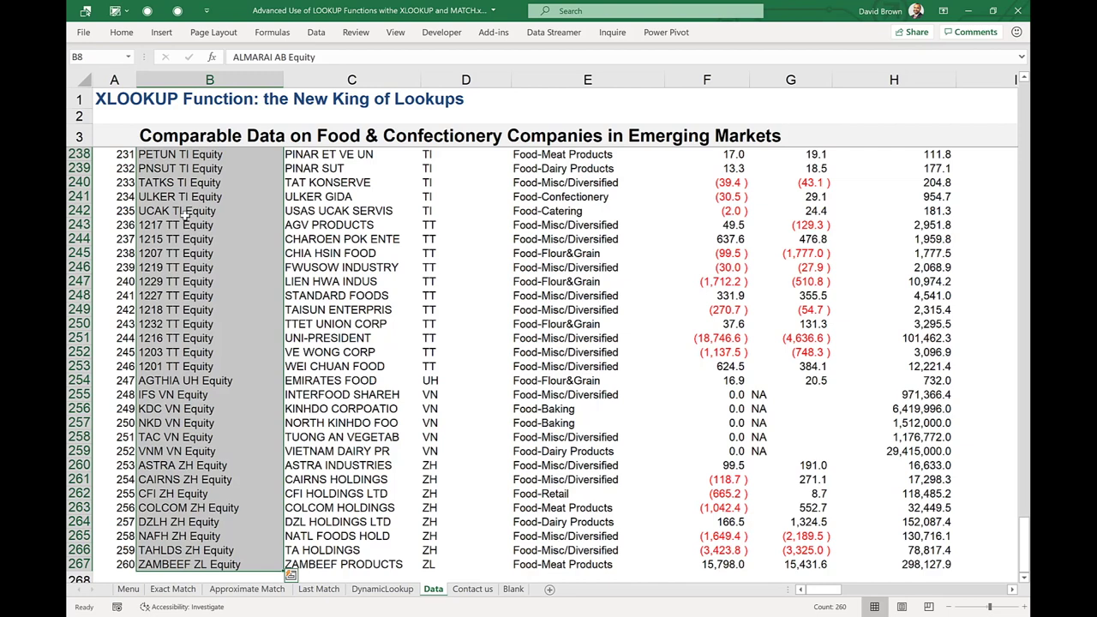
key(Up)
key(Left)
key(Right)
key(Right)
key(Right)
key(Right)
key(Right)
key(Down)
key(Left)
key(Left)
key(Left)
key(Left)
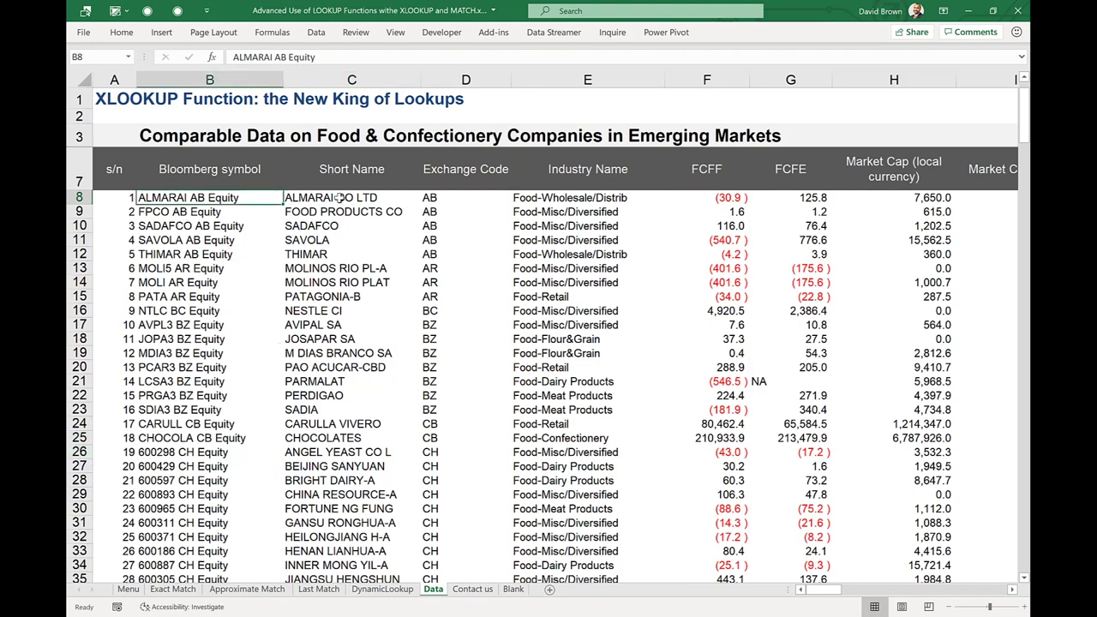
Step: Review the first entries of the Short Name column and the FCFF and FCFE headers
drag(343, 172, 343, 310)
drag(343, 214, 342, 268)
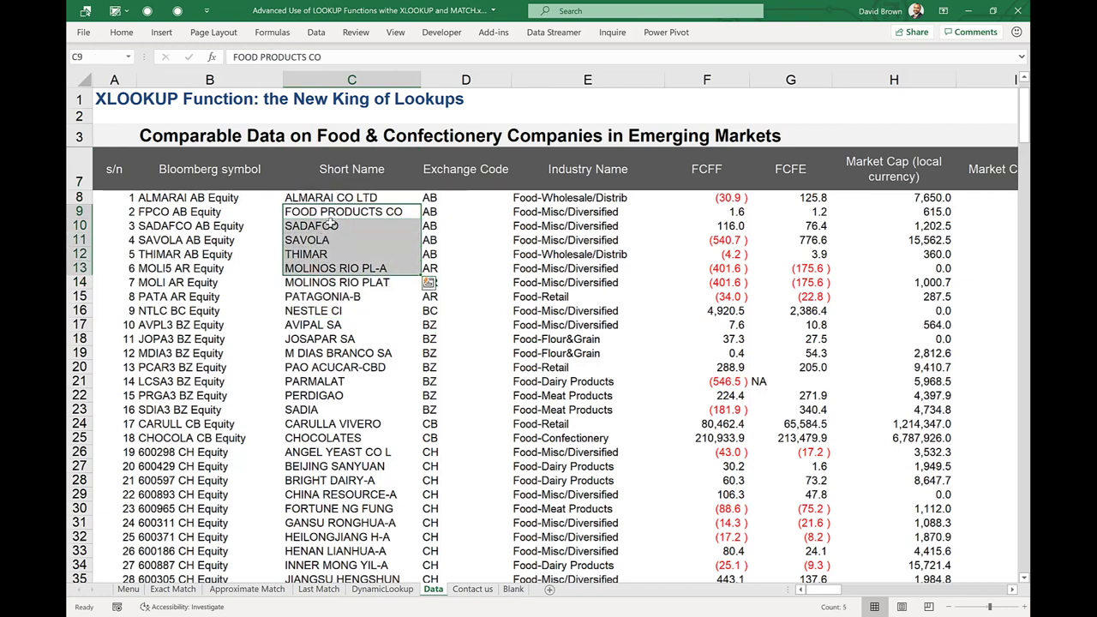
drag(674, 163, 790, 169)
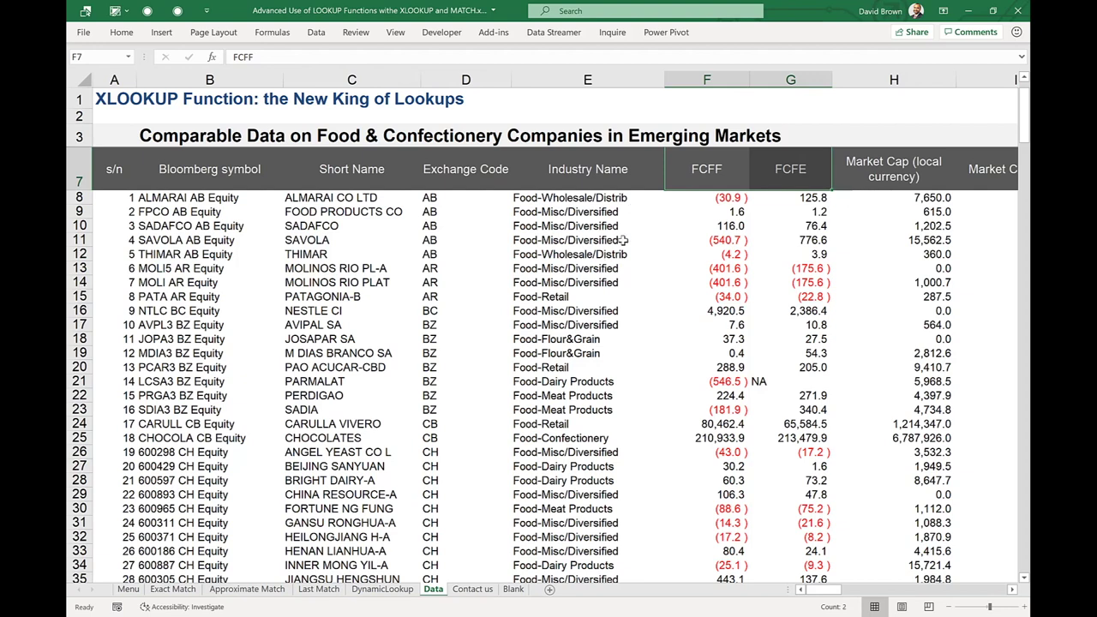
Step: Review the blank company cells B8:B12 on the DynamicLookup sheet and compare them with the Data sheet
click(381, 589)
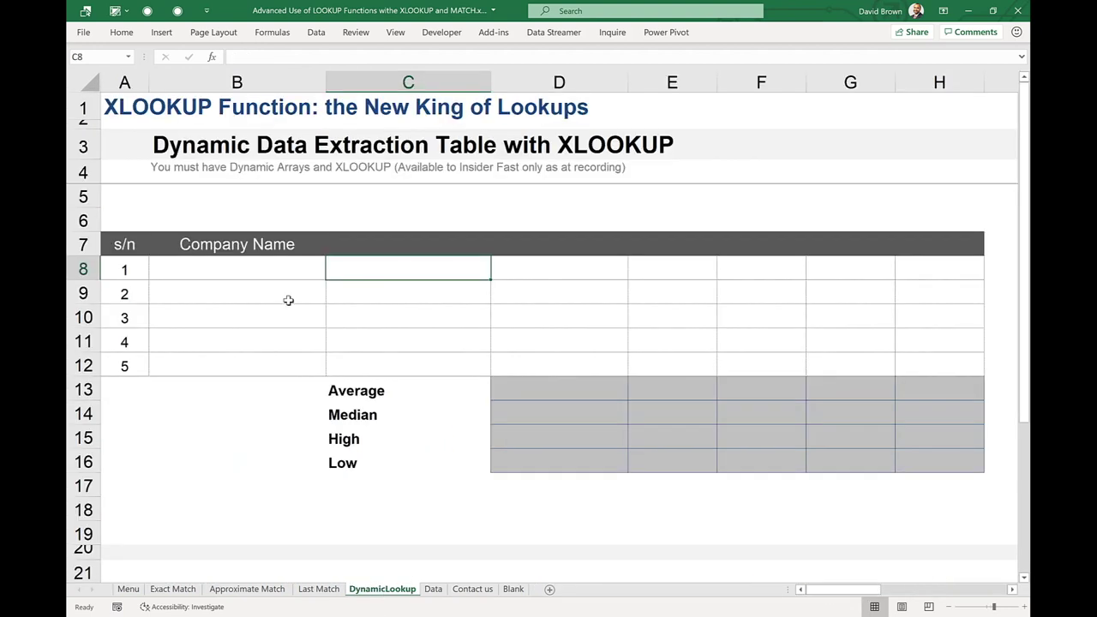
click(243, 268)
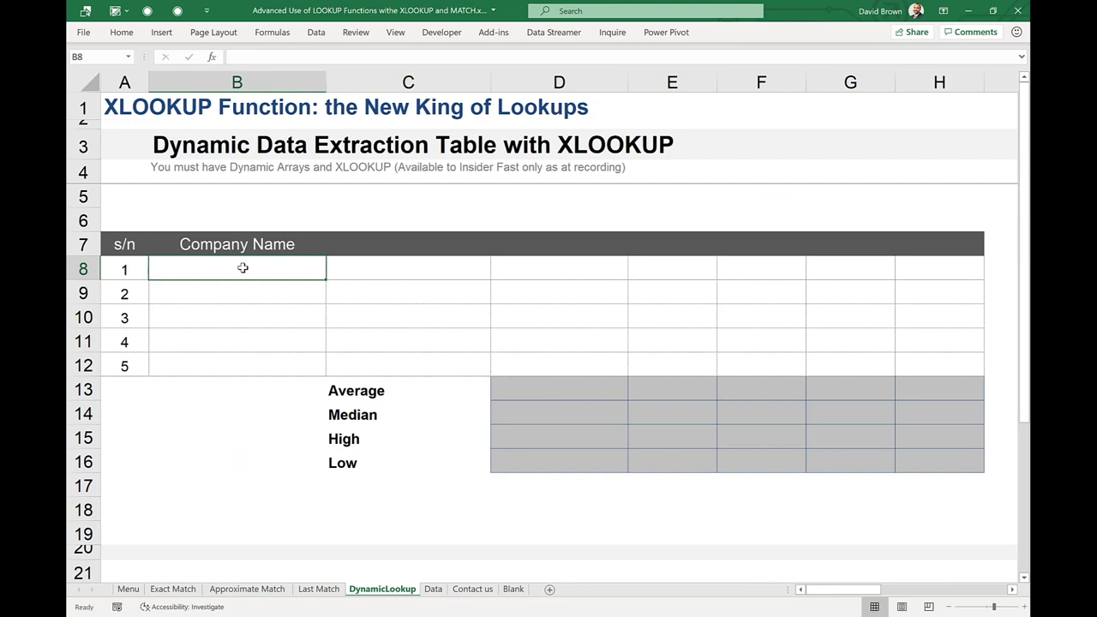
key(shift+Down)
key(shift+Down)
key(shift+Down)
key(shift+Down)
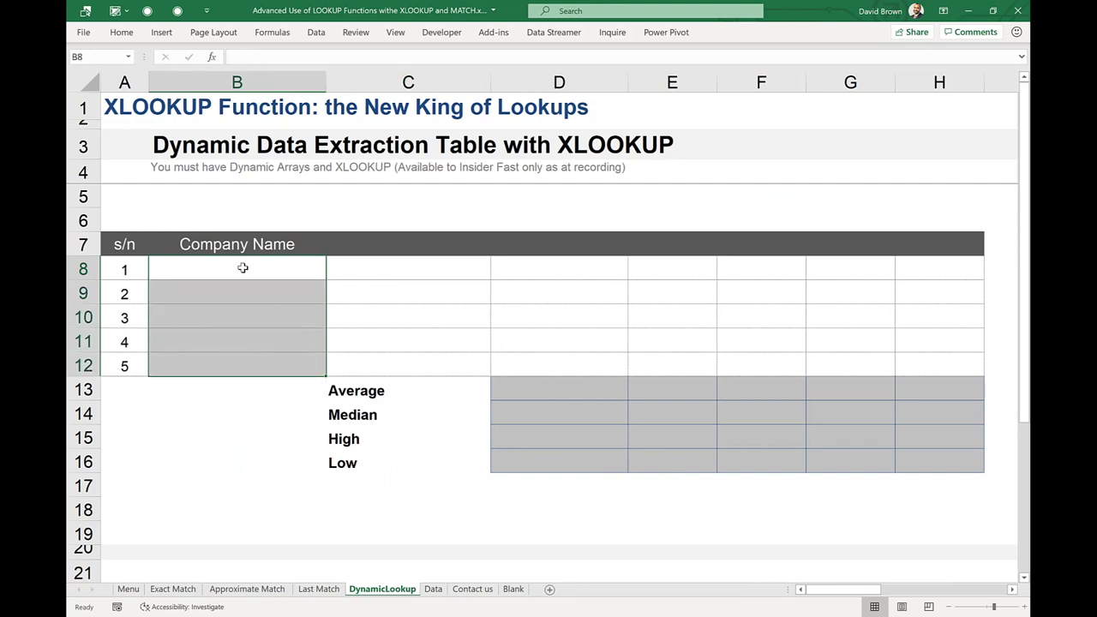
click(242, 269)
key(shift+Down)
key(shift+Down)
key(shift+Down)
key(shift+Down)
click(433, 589)
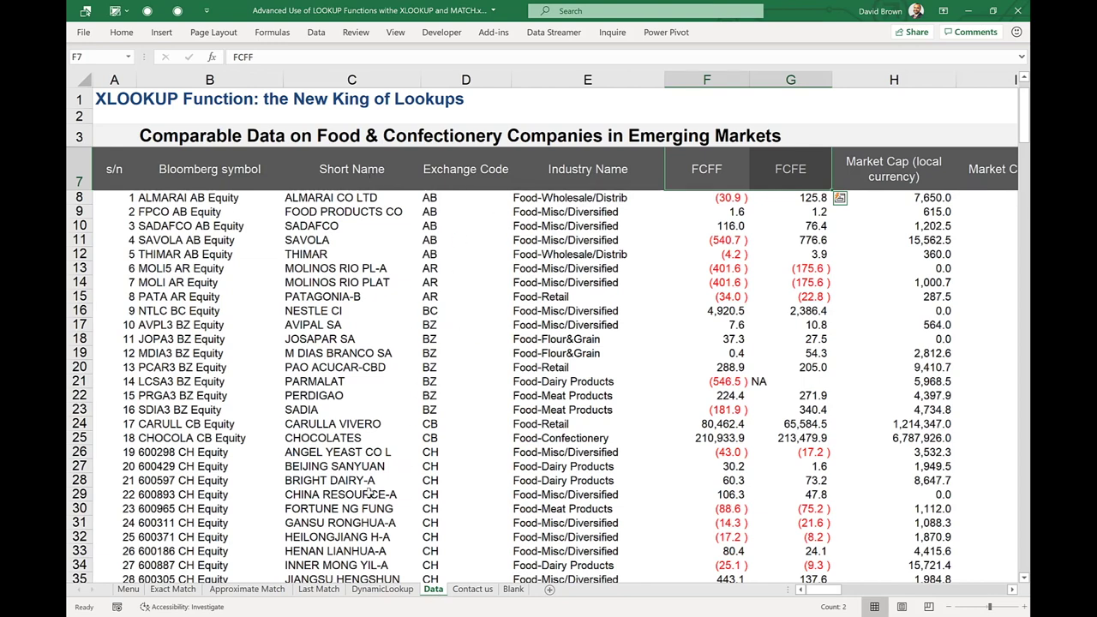
click(382, 588)
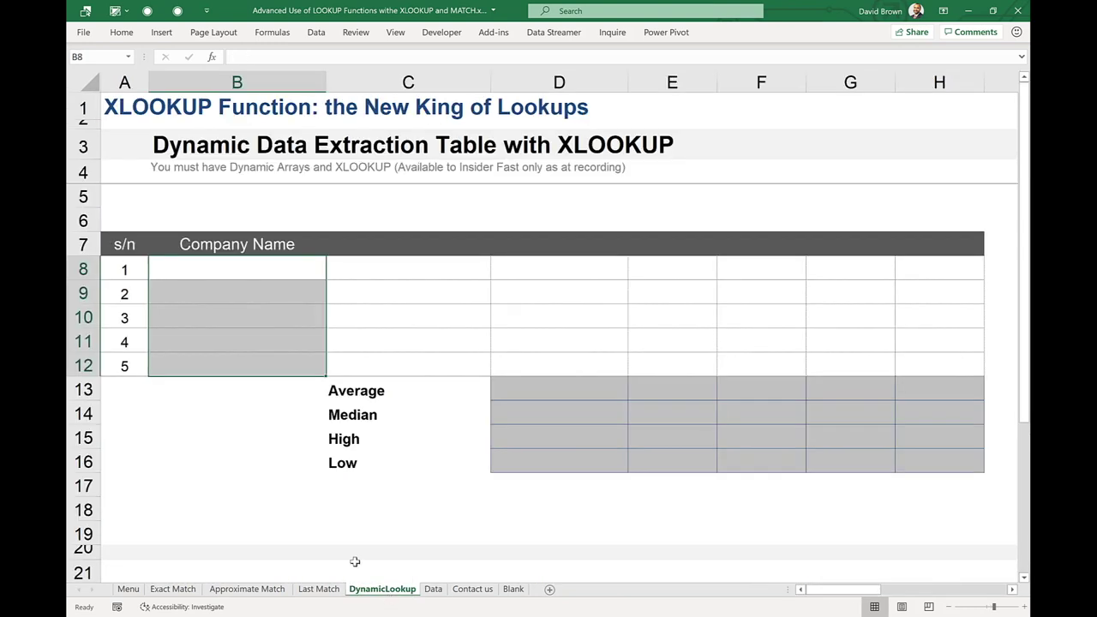
Step: Locate the Company List and Headings List headers in row 25 beneath the extraction table
click(266, 268)
key(Down)
key(Down)
key(Down)
key(Down)
key(Down)
key(Down)
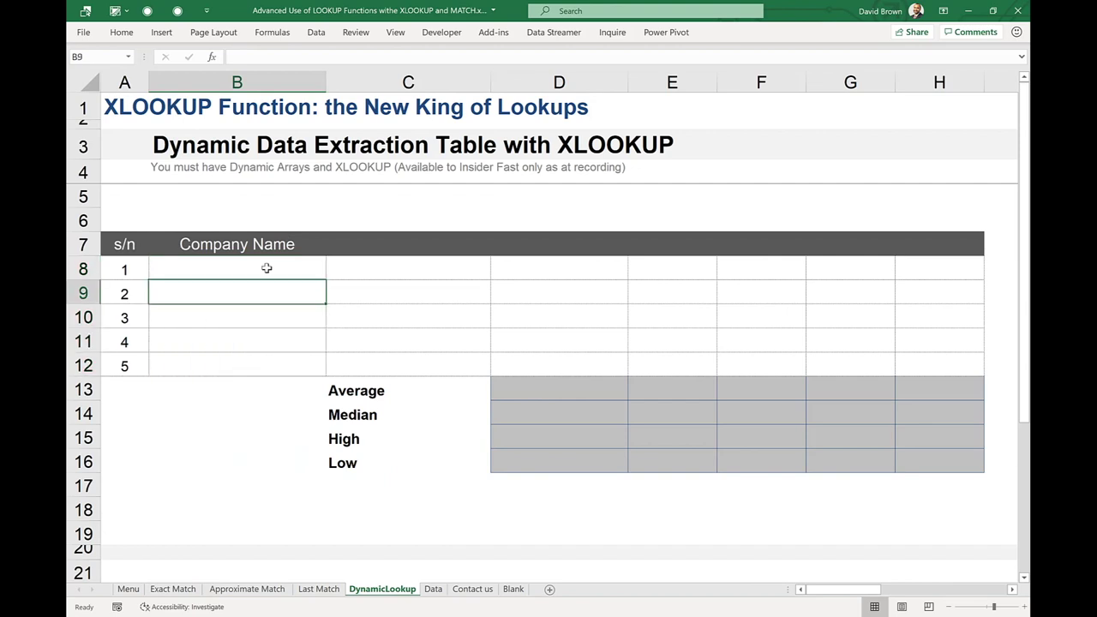
key(Down)
key(Down)
key(Down)
key(Down)
key(Down)
key(Down)
key(Down)
key(Down)
key(Down)
key(Down)
key(Down)
key(Down)
key(Down)
key(Down)
key(Down)
key(Down)
key(Down)
key(Down)
key(Down)
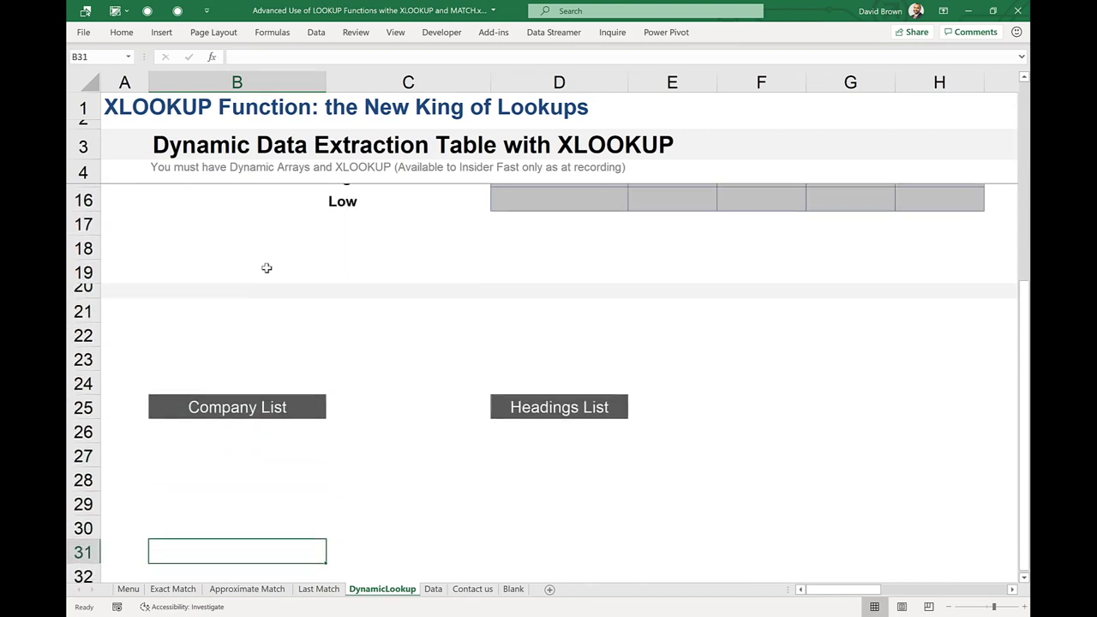
key(Up)
key(Up)
key(Up)
key(Up)
key(Up)
key(Up)
key(Up)
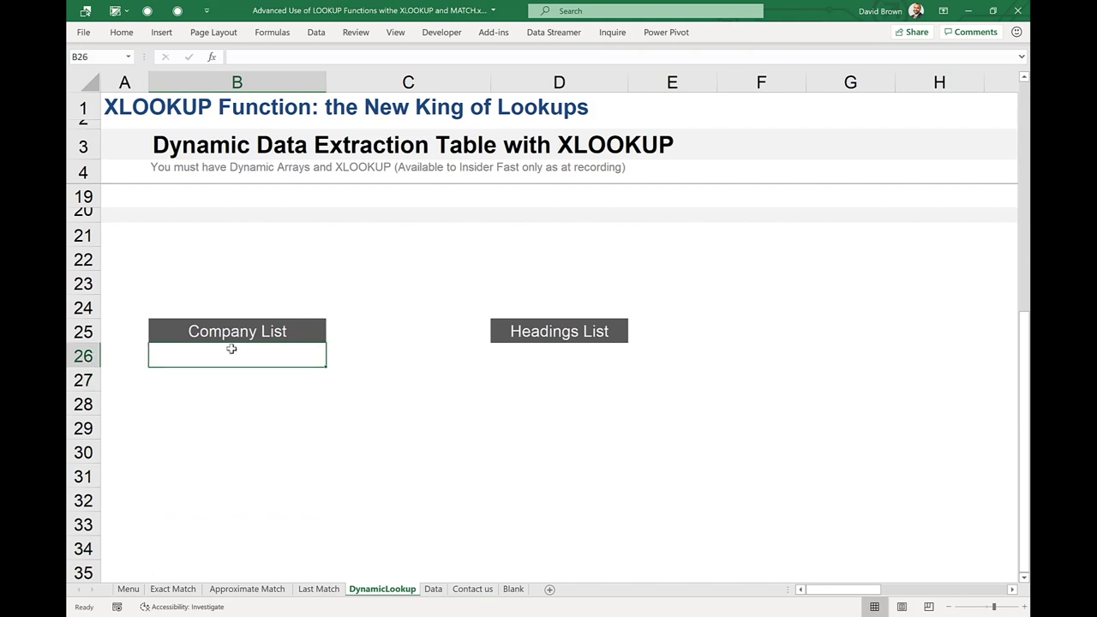
Step: Review the blank cells under the Company List header, starting from B26
key(Down)
key(Down)
key(Down)
key(Down)
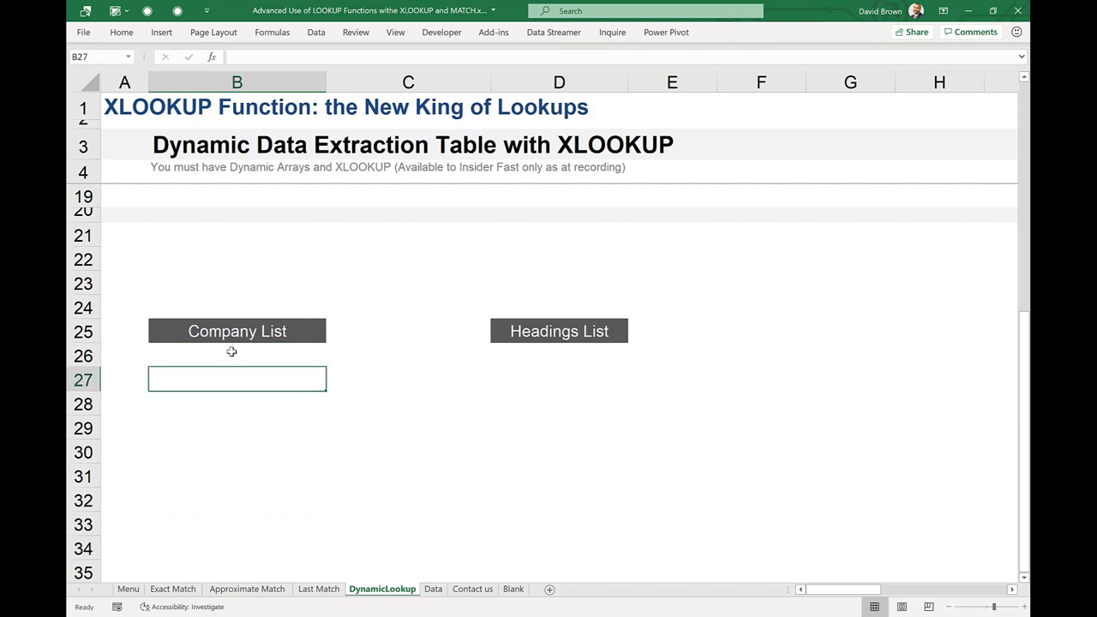
key(Up)
key(Up)
key(Up)
key(Up)
key(Up)
key(Down)
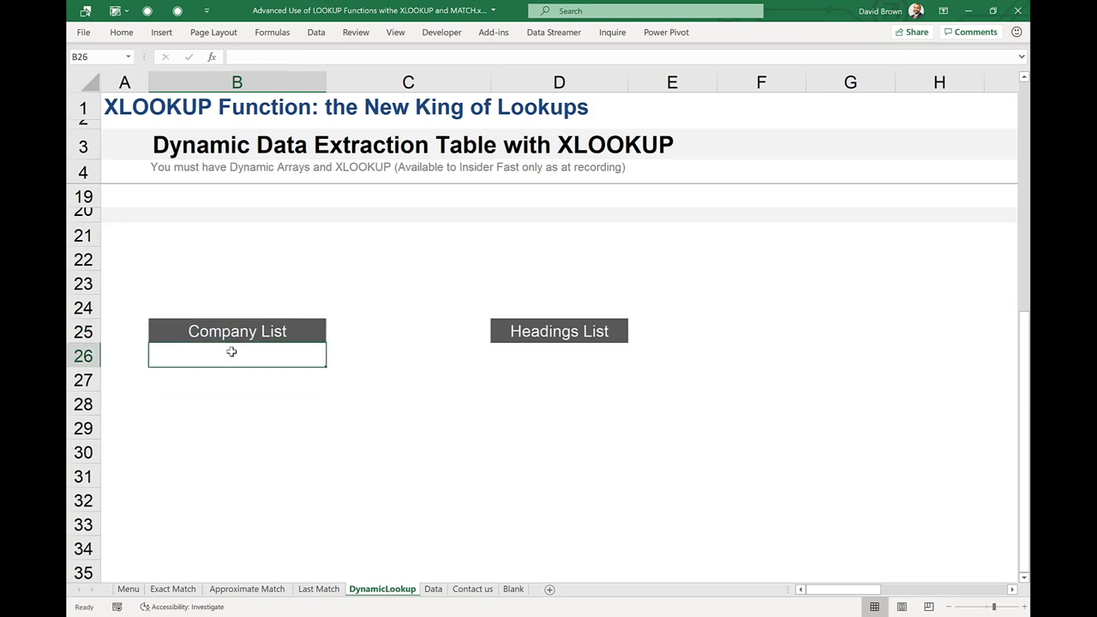
text(=uniq)
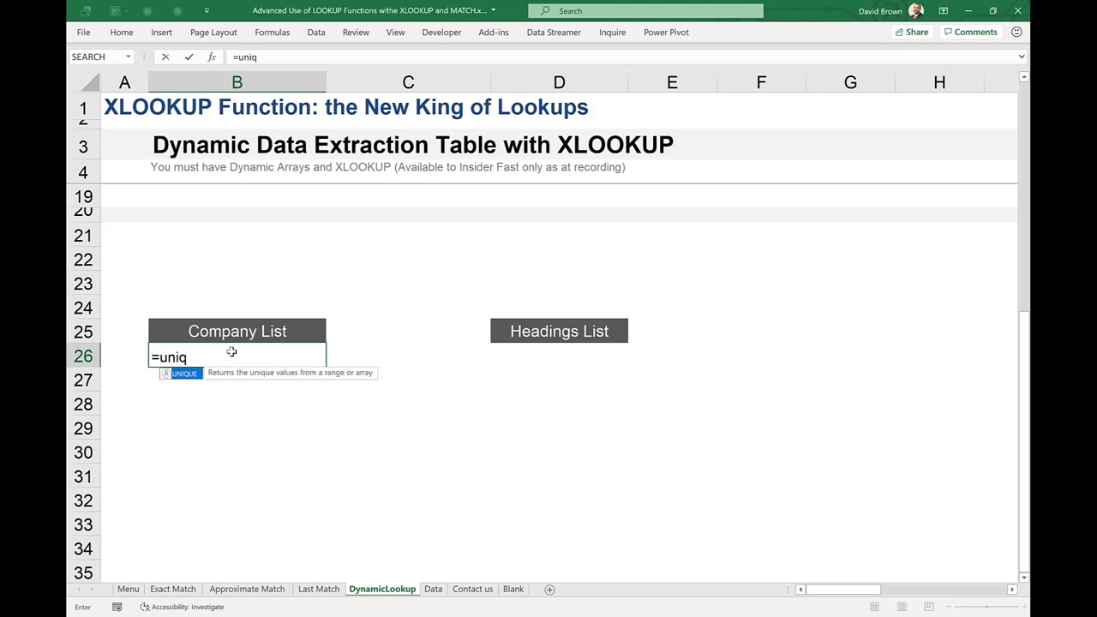
key(Tab)
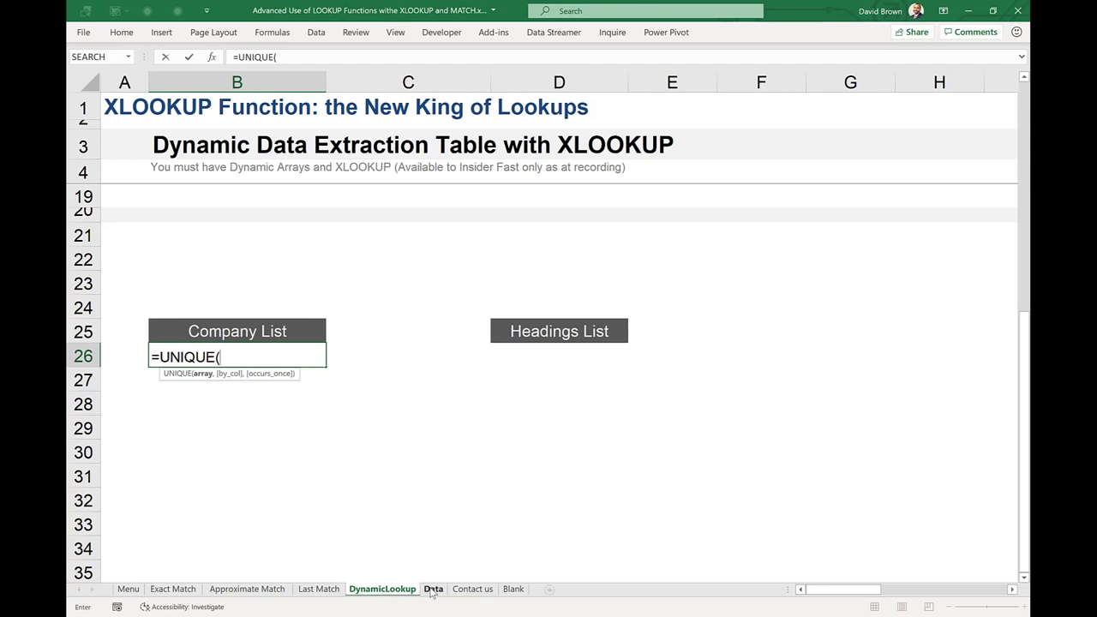
key(Escape)
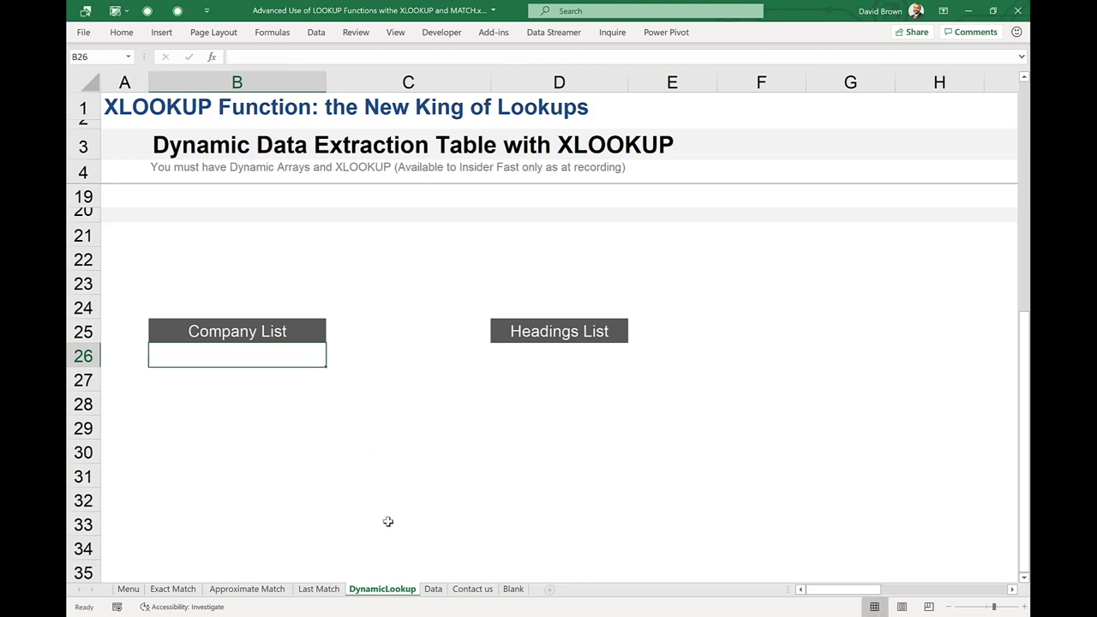
Step: Review the first entries of the Bloomberg symbol and Short Name columns on the Data sheet, ending at C8
click(431, 590)
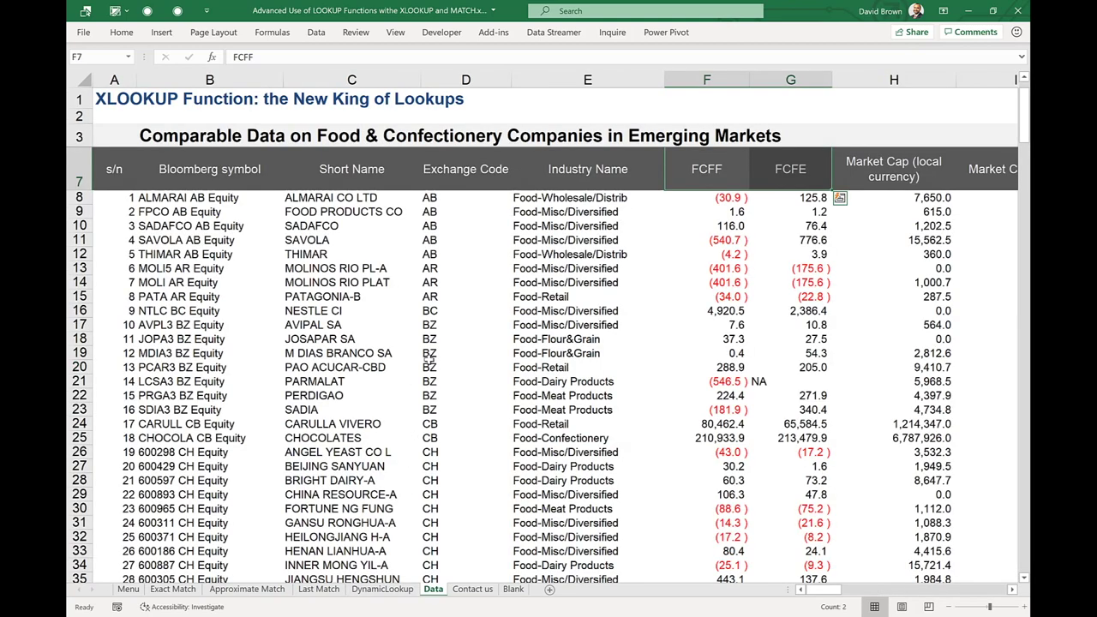
click(495, 229)
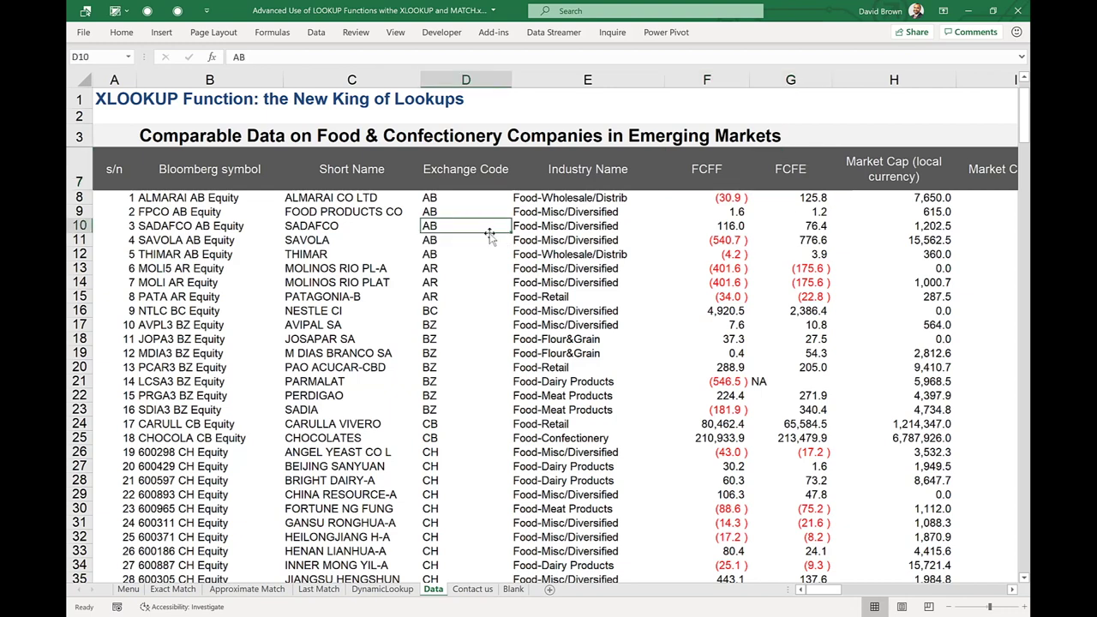
click(120, 168)
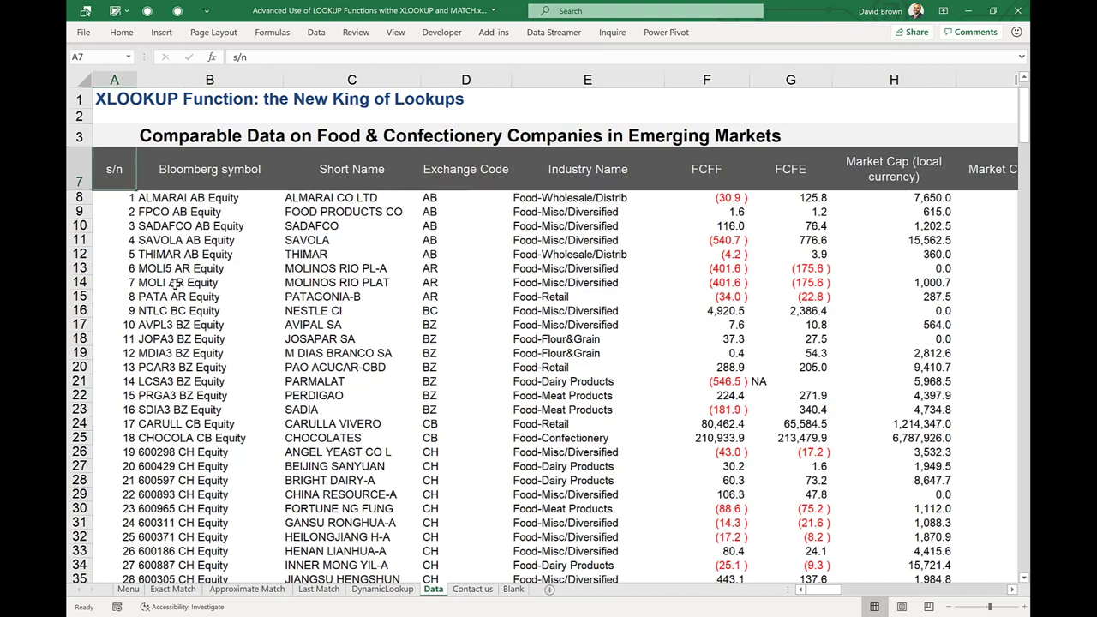
key(Right)
key(Down)
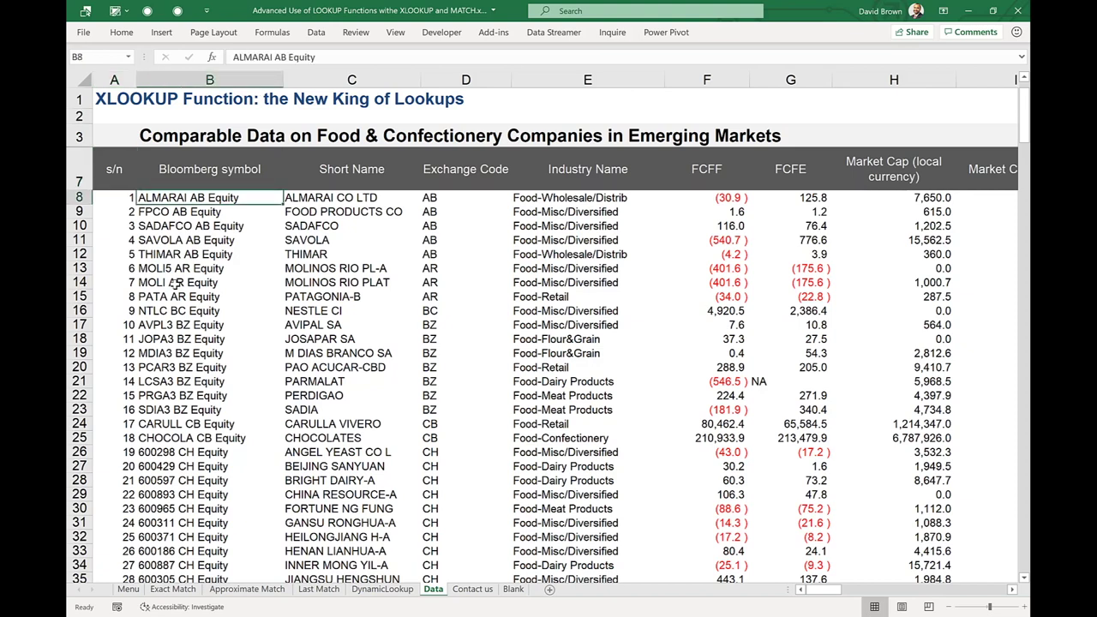
key(Up)
key(Right)
key(Down)
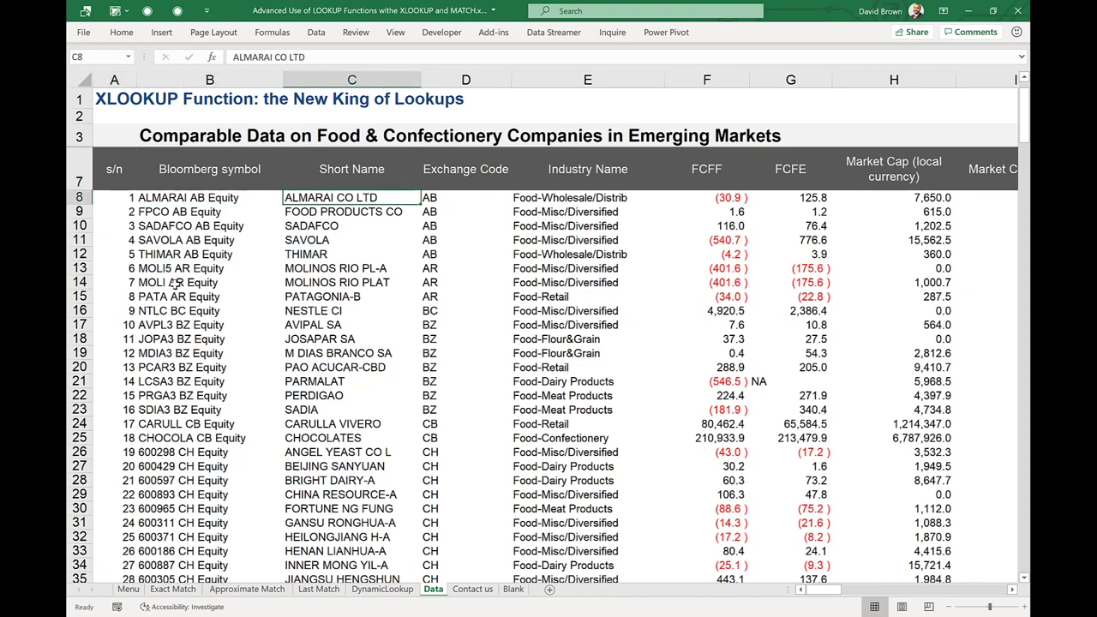
Step: Define the name K for the Short Name entries C8:C267 on the Data sheet
key(ctrl+shift+Down)
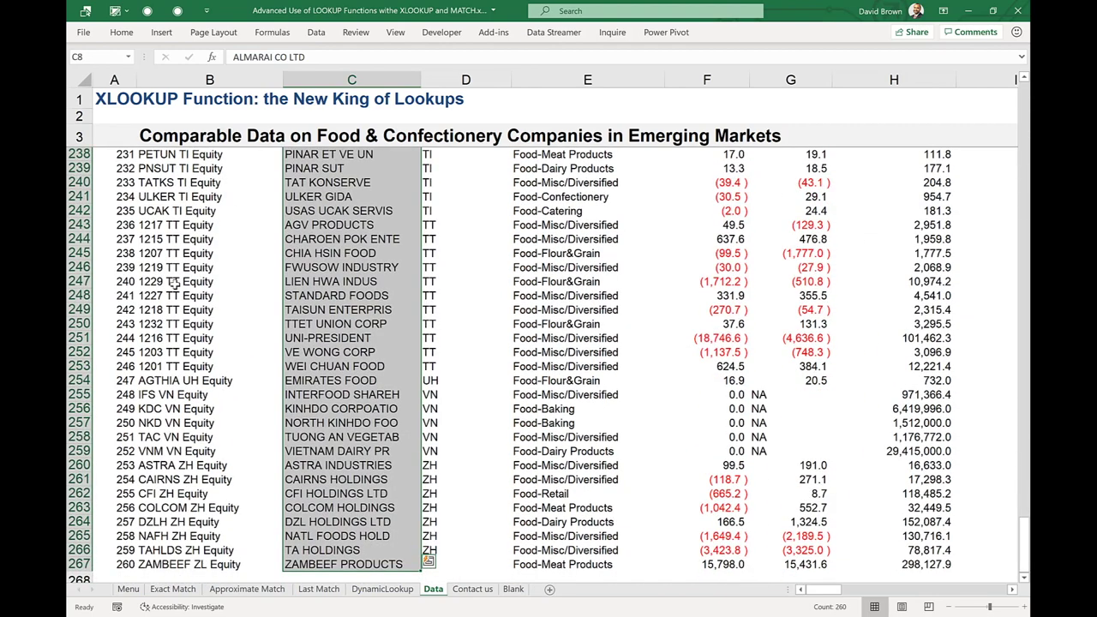
key(ctrl+shift+Up)
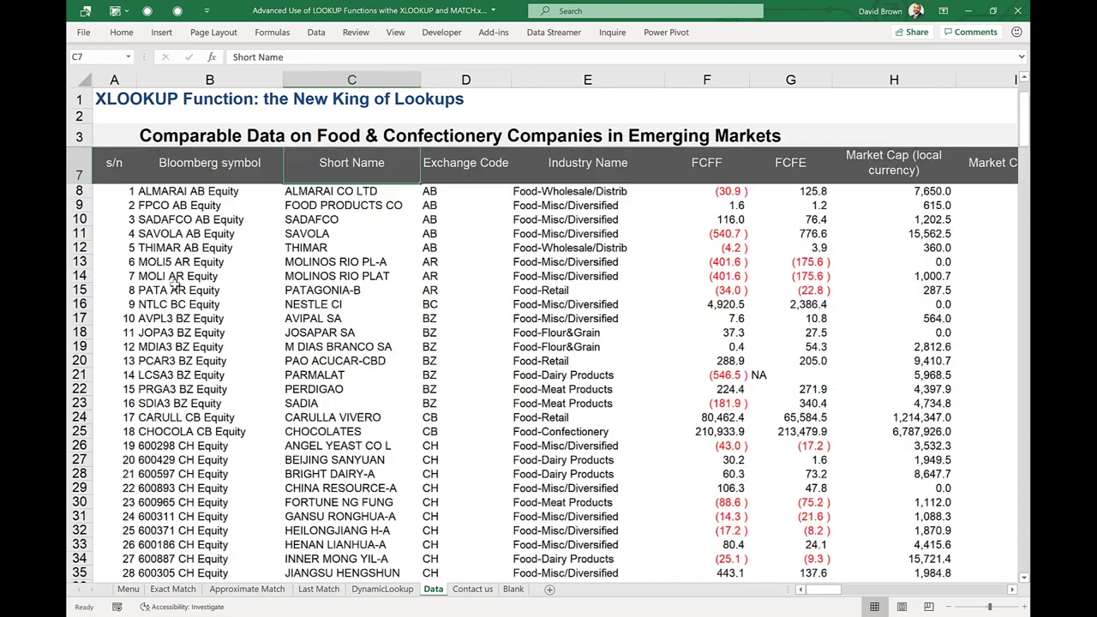
key(ctrl+shift+Down)
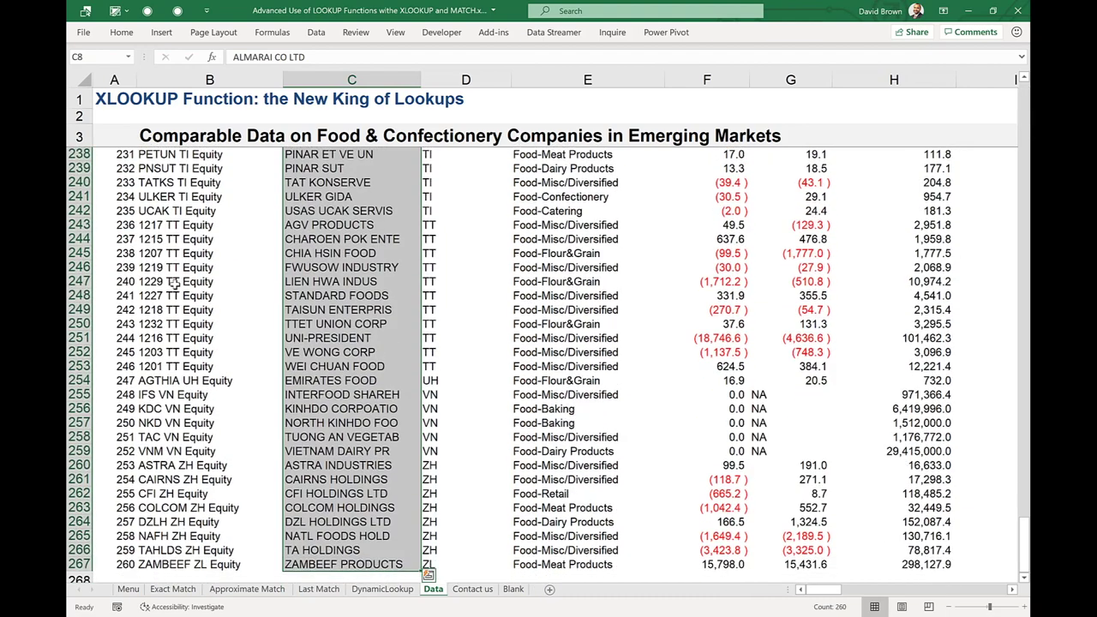
key(ctrl+Up)
key(Down)
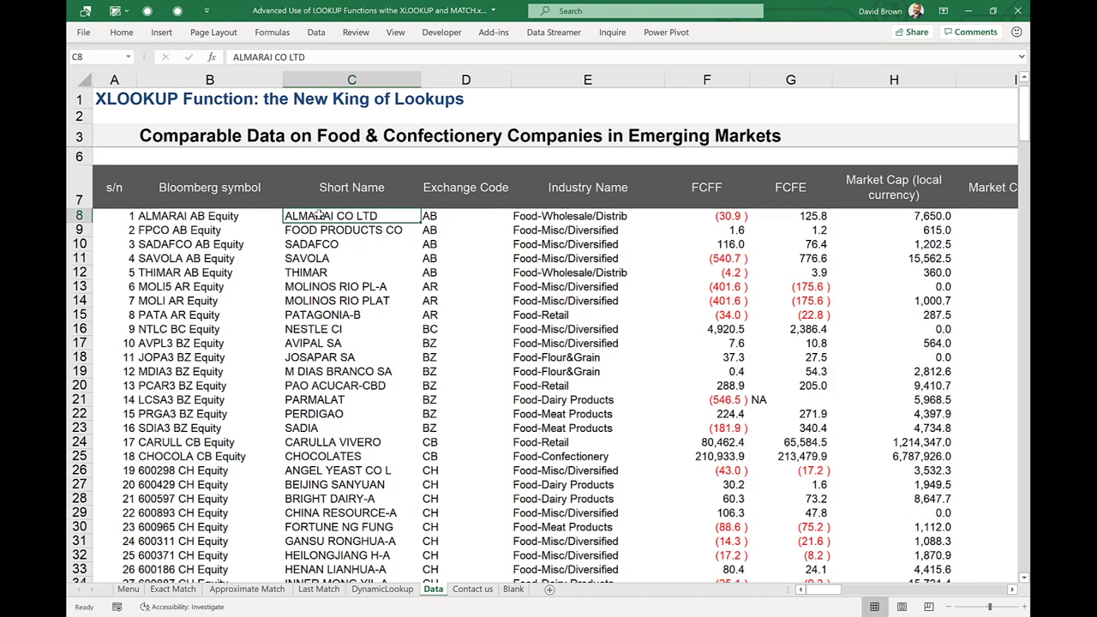
key(ctrl+shift+Down)
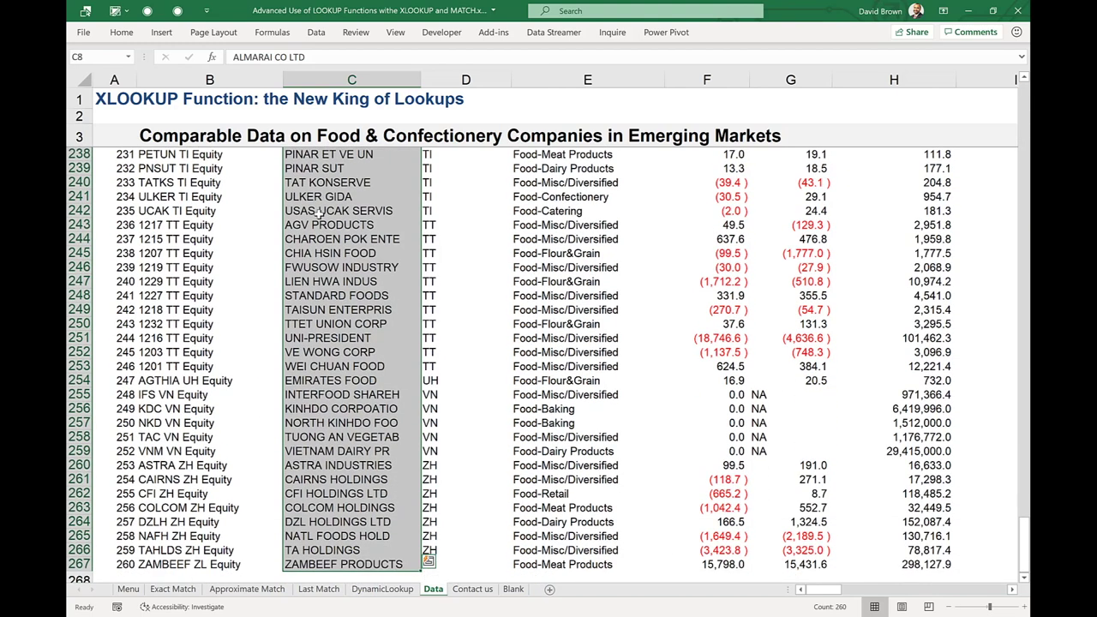
click(102, 57)
text(K)
key(Return)
Step: Define the name H for the full heading row A7:AS7 on the Data sheet
key(ctrl+Home)
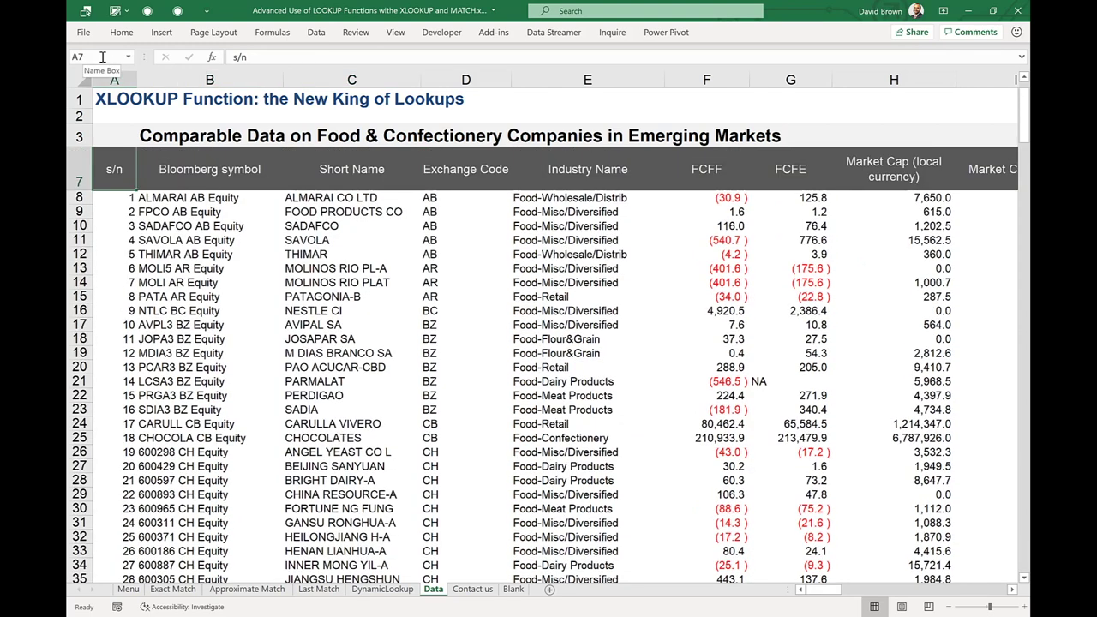
key(ctrl+shift+Right)
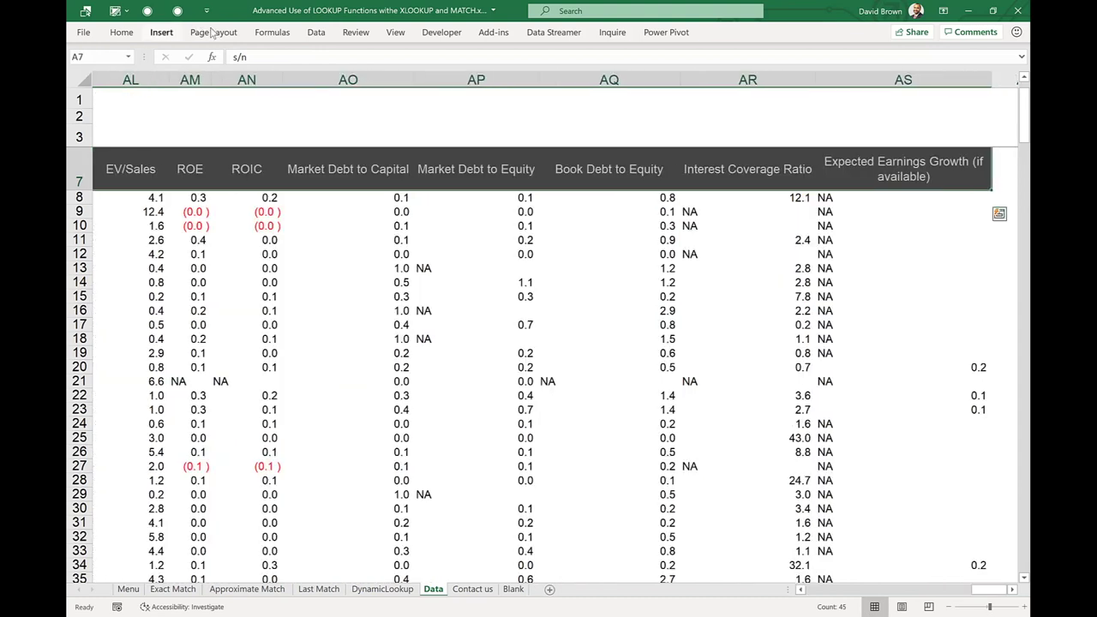
click(99, 56)
text(H)
click(165, 197)
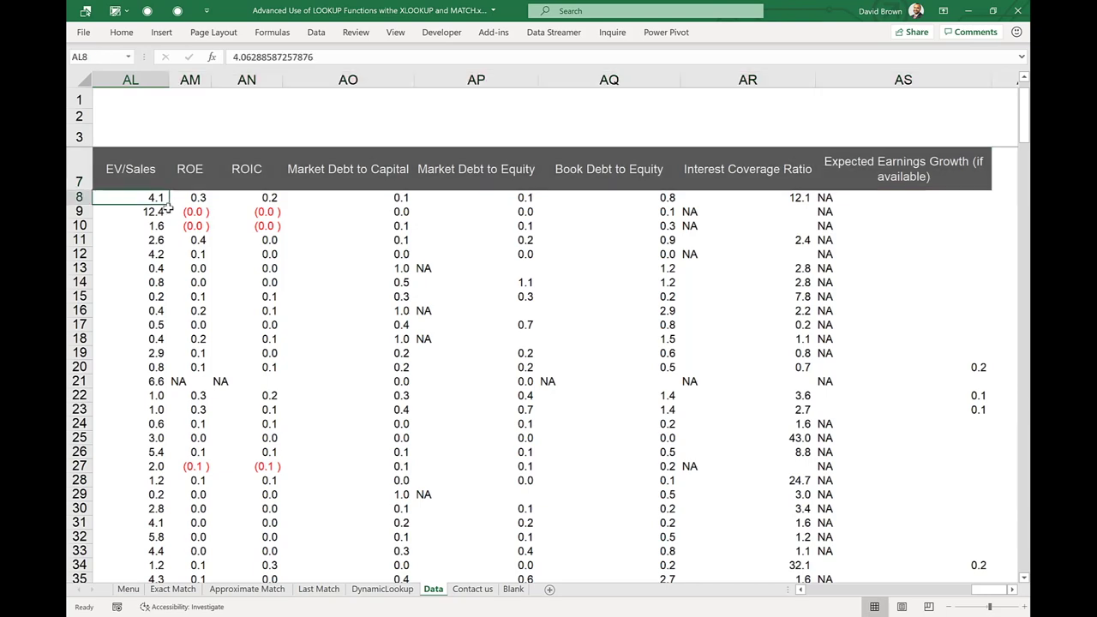
Step: Define the name D for the data body A8:AS267 beneath the headings
key(ctrl+Left)
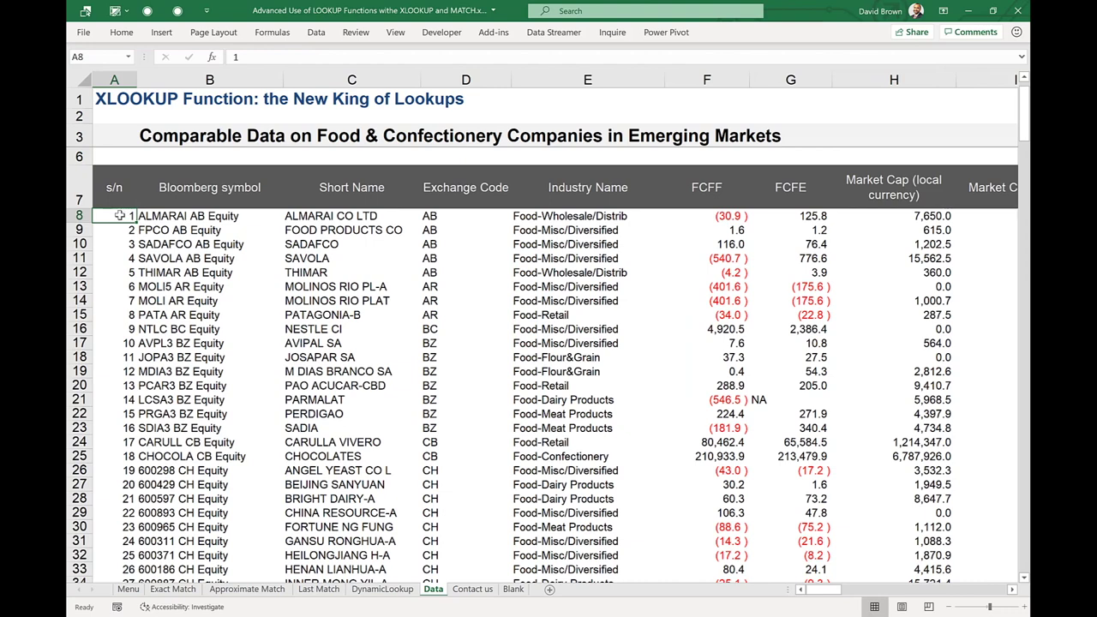
key(ctrl+shift+Right)
key(ctrl+shift+Down)
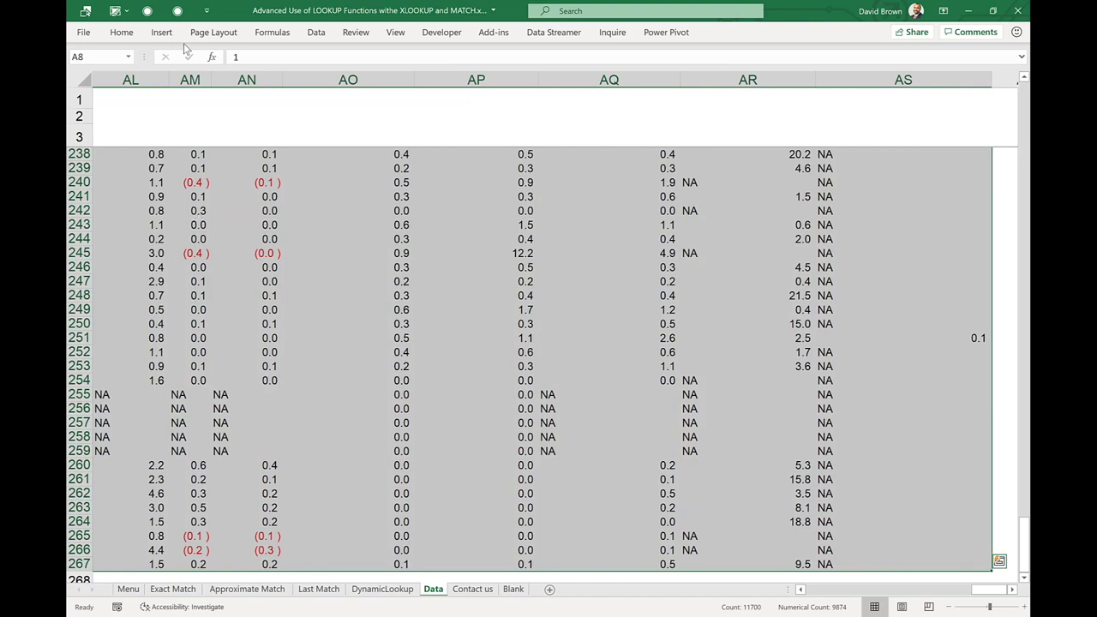
click(100, 57)
text(D)
key(Return)
Step: Check which cells the named ranges D, H and K cover on the Data sheet
key(ctrl+Home)
scroll(100, 56, up, 2)
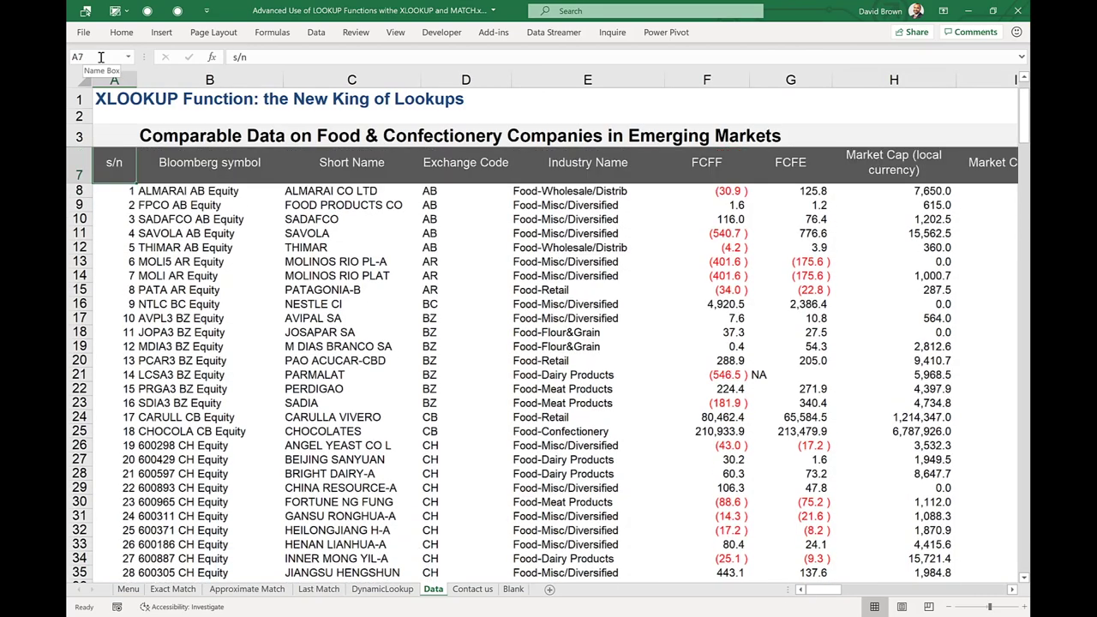
key(Right)
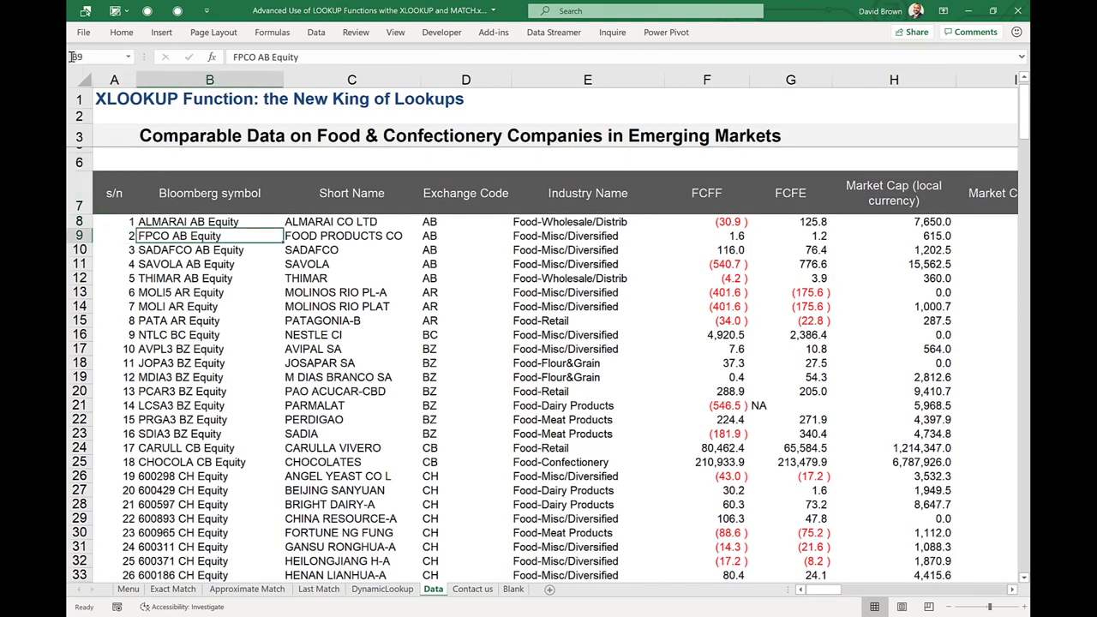
click(128, 60)
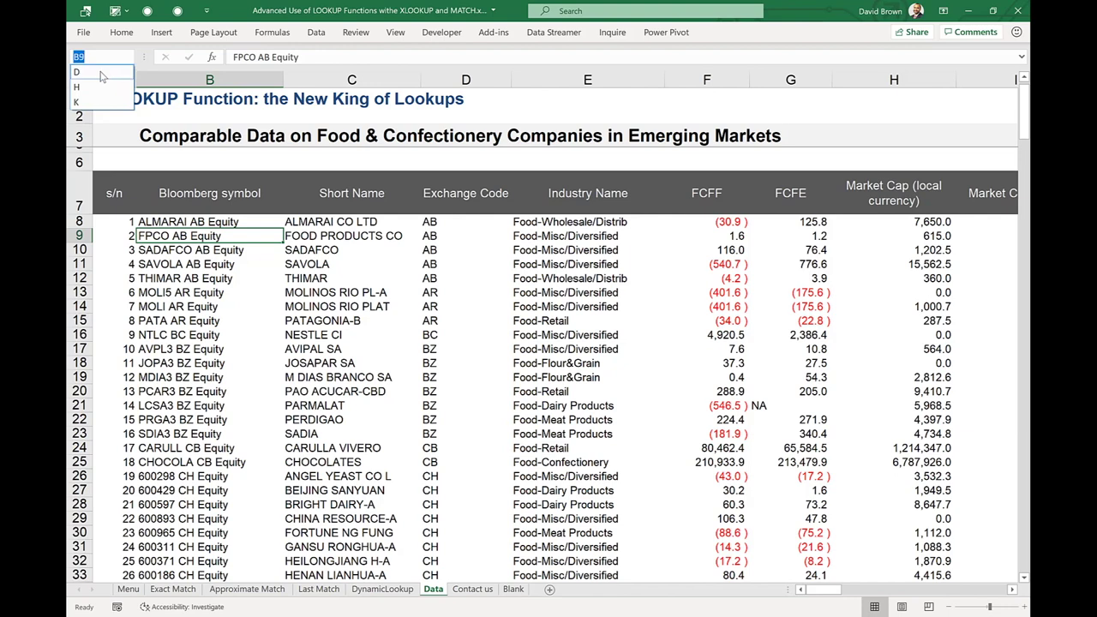
click(100, 78)
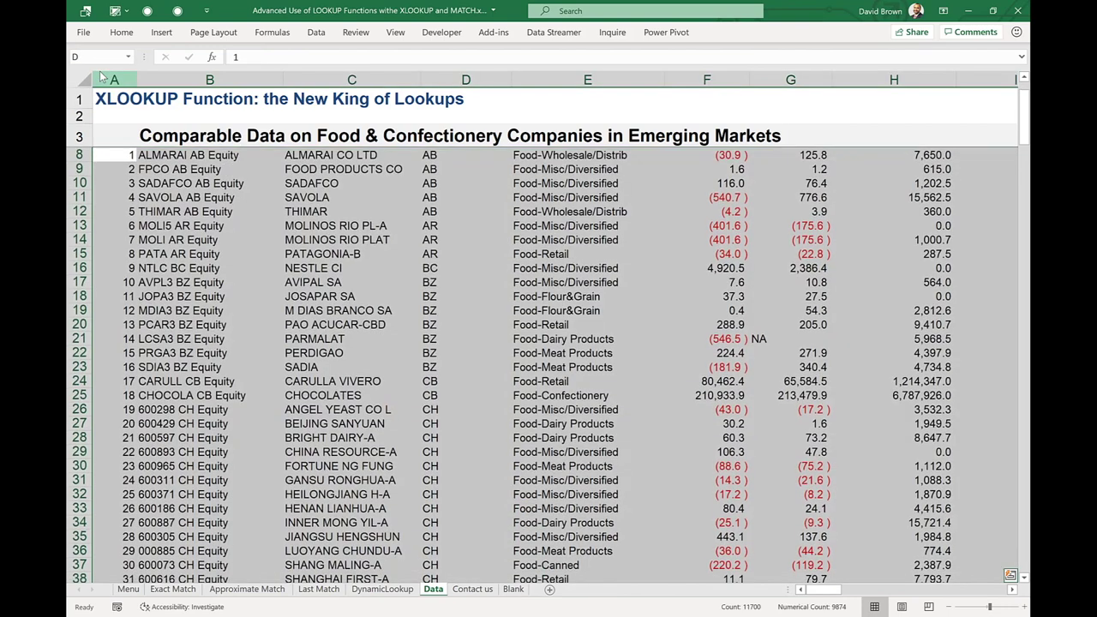
click(128, 61)
click(101, 88)
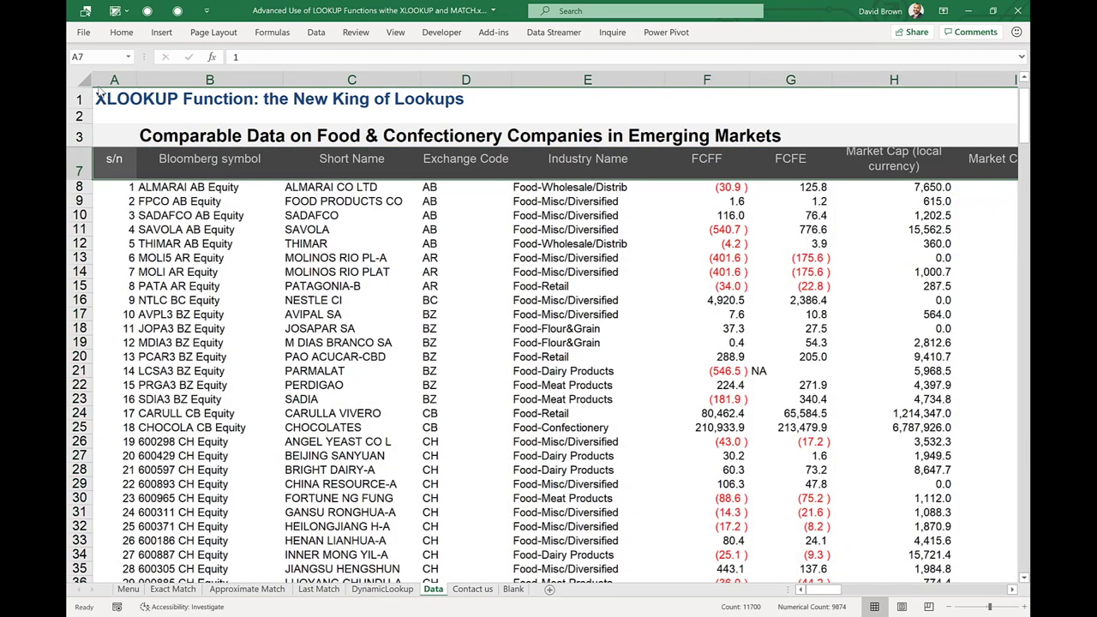
click(129, 62)
click(105, 103)
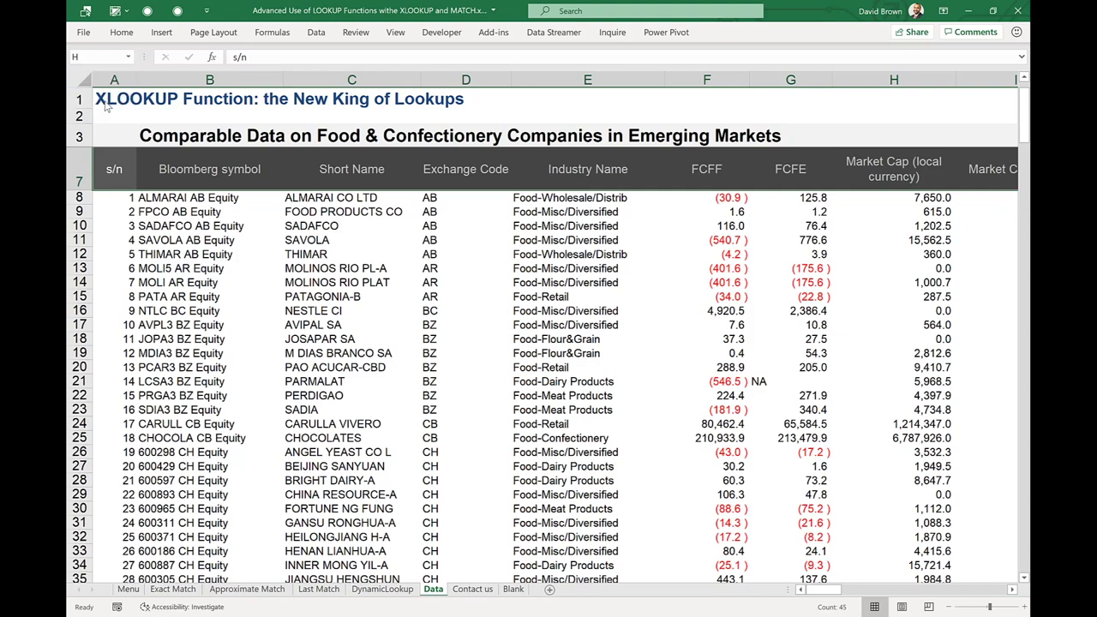
click(187, 197)
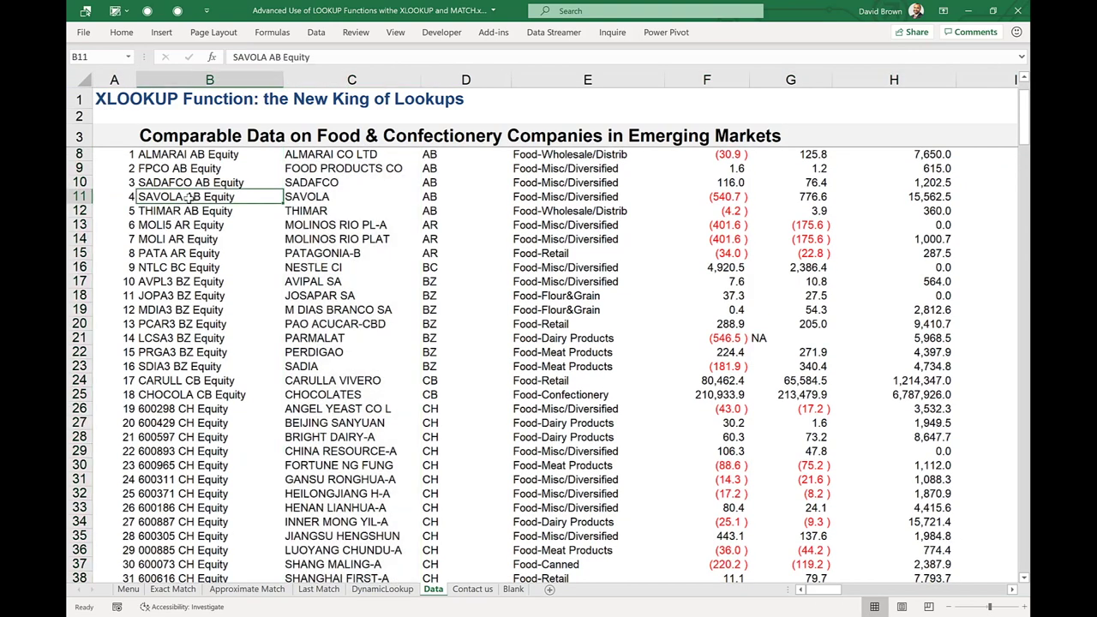
Step: Review the first headings and entries in columns A to C, along with the workbook's list of defined names
key(ctrl+Up)
key(Down)
key(Up)
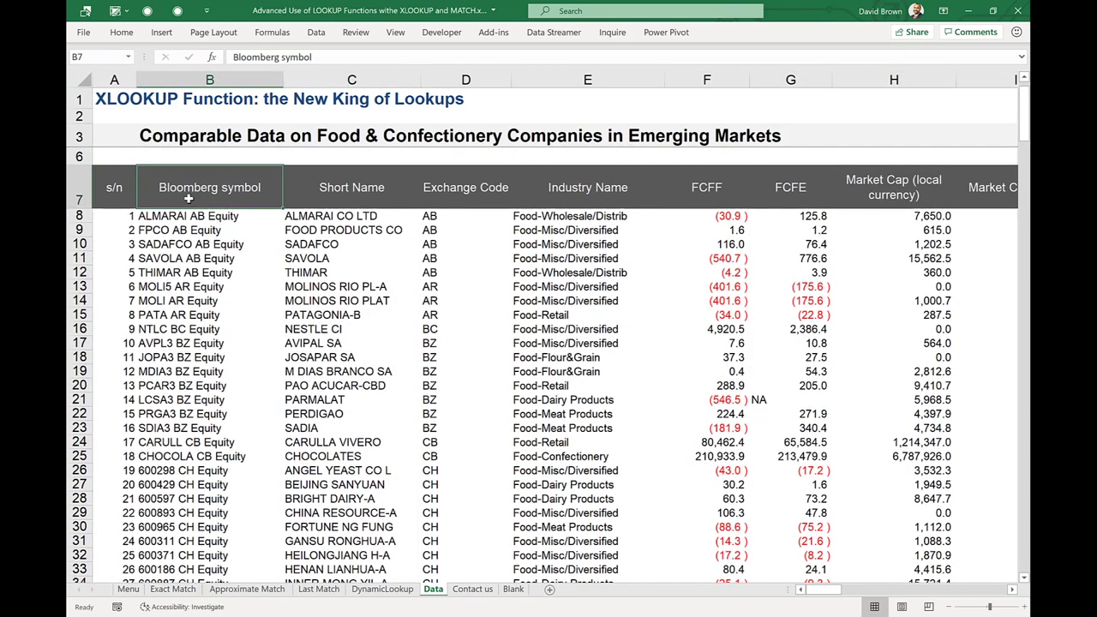
key(Left)
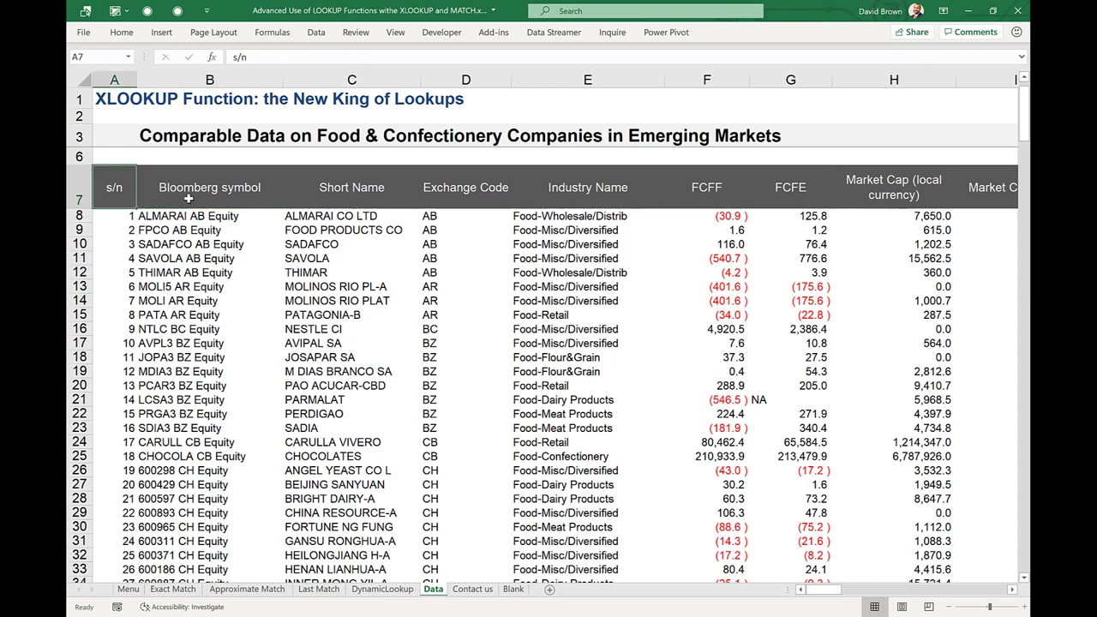
key(Right)
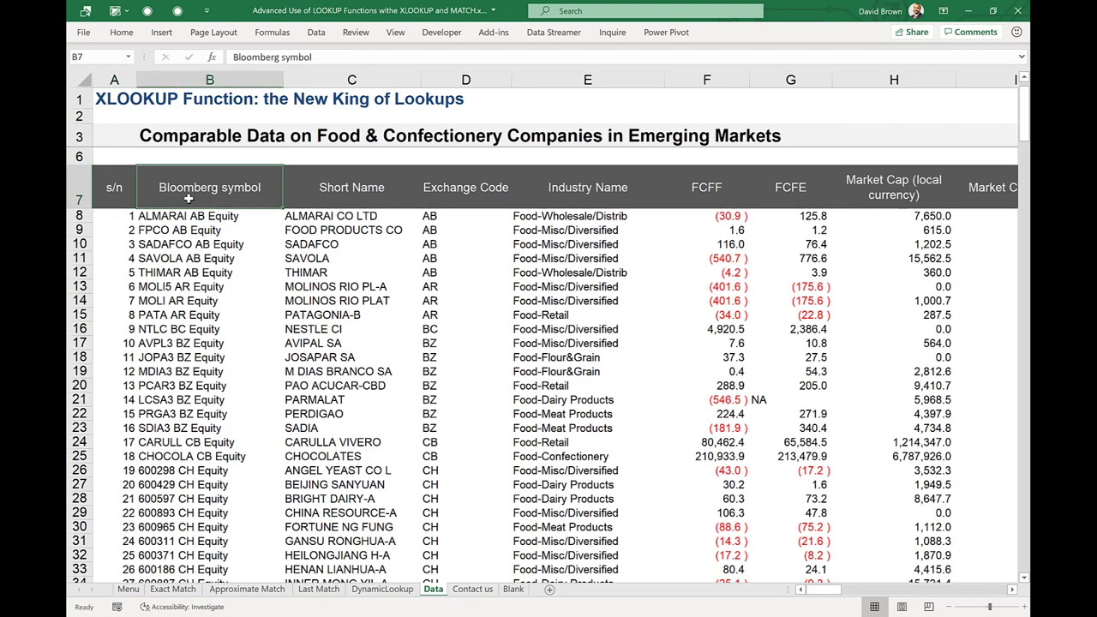
key(Down)
key(Right)
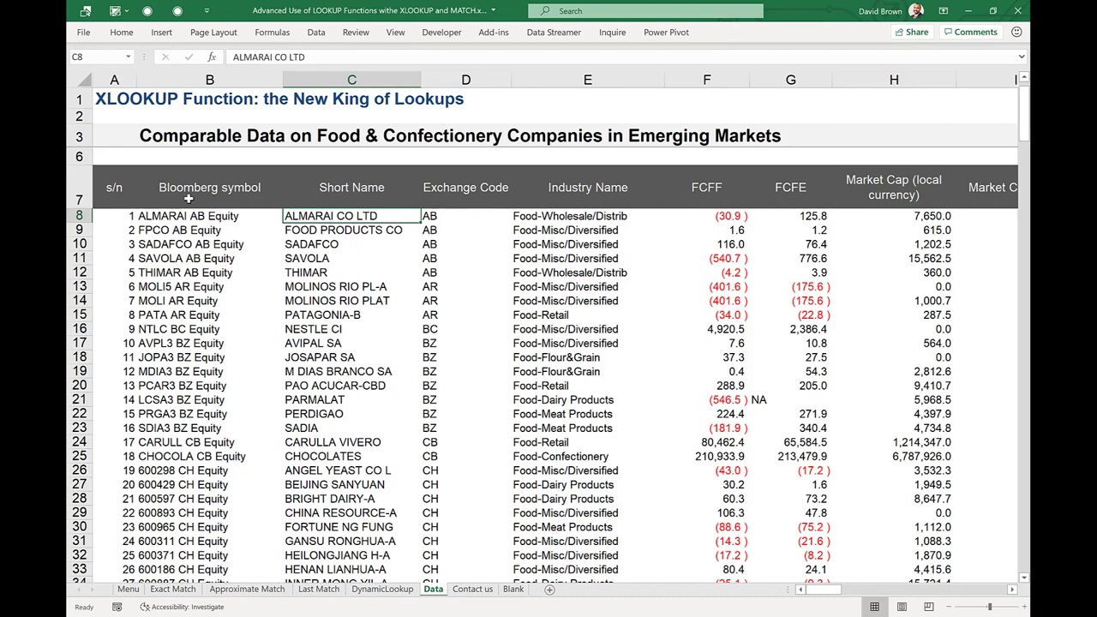
click(128, 57)
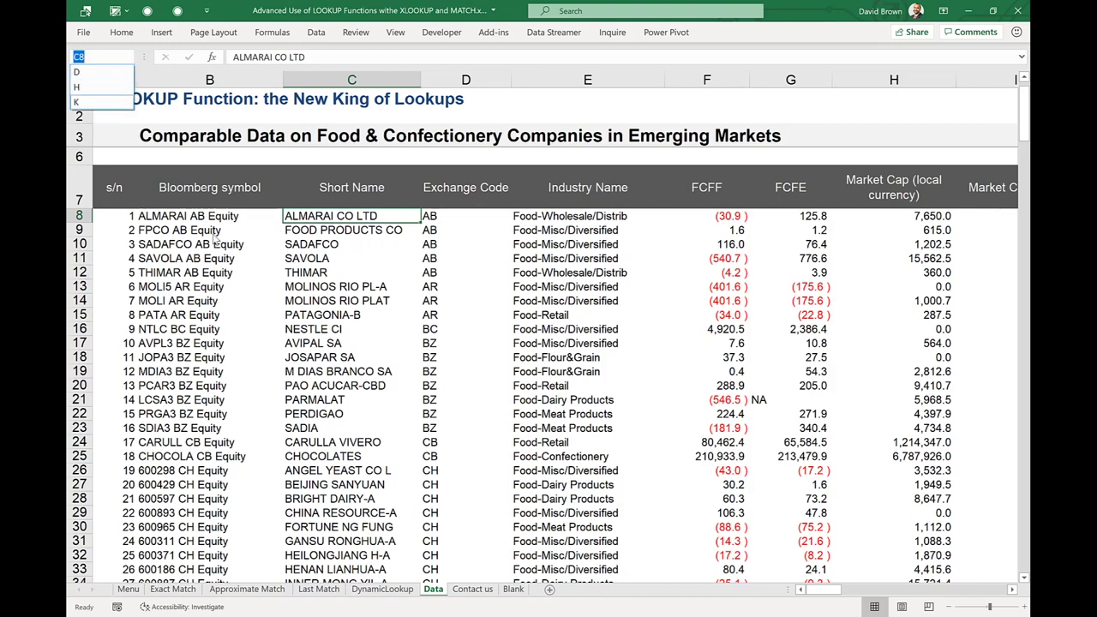
key(Escape)
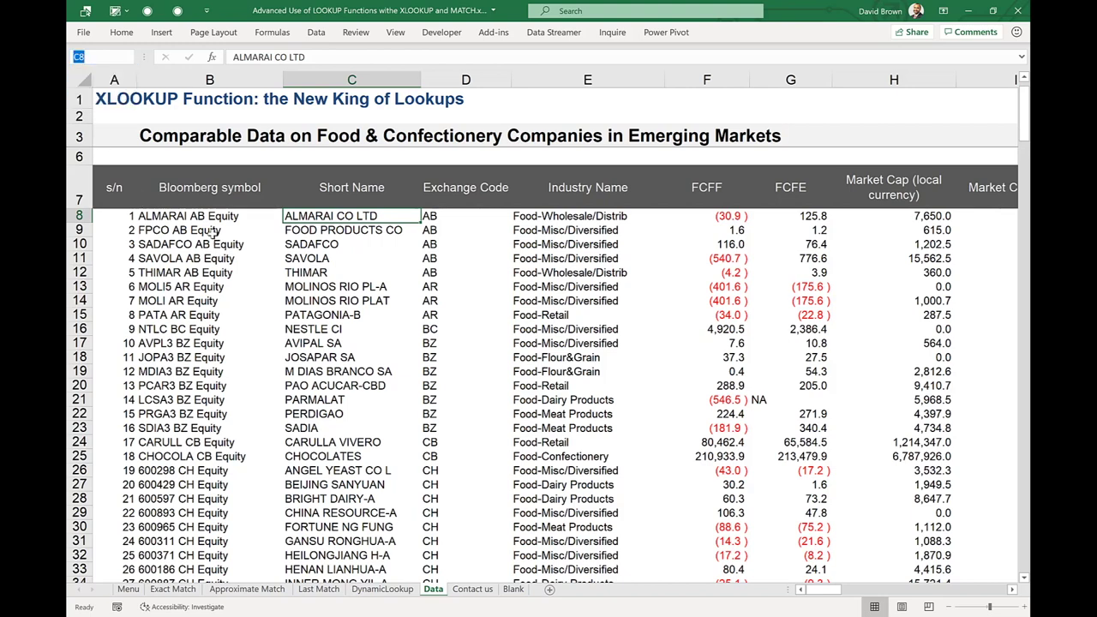
Step: Return to the DynamicLookup sheet and examine the blank Company Name cells B8:B12 of the extraction table
click(370, 590)
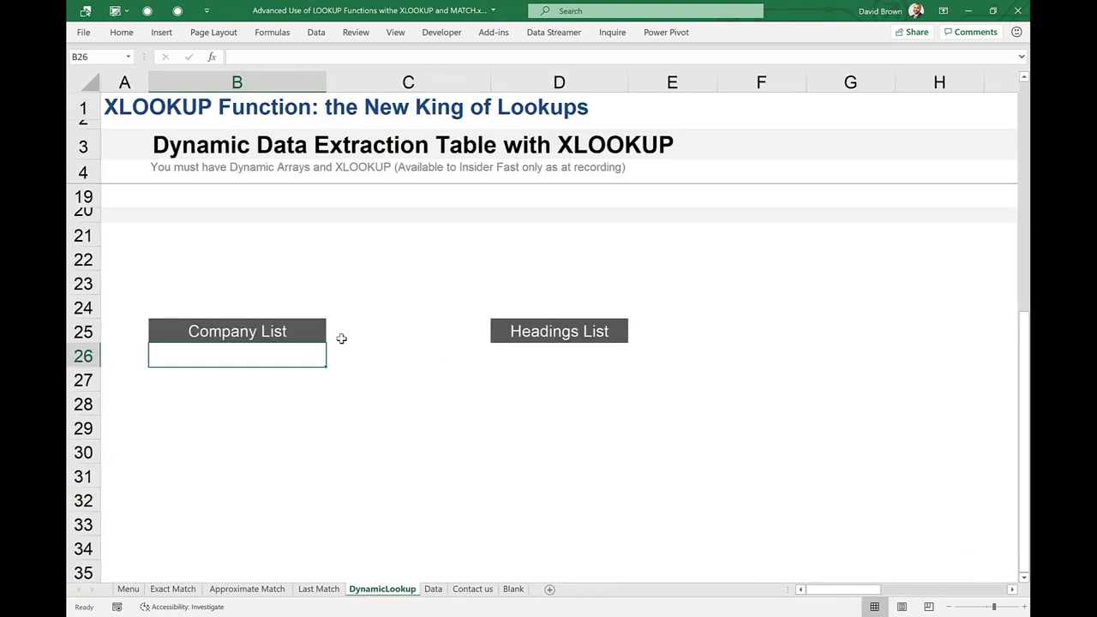
scroll(341, 338, up, 5)
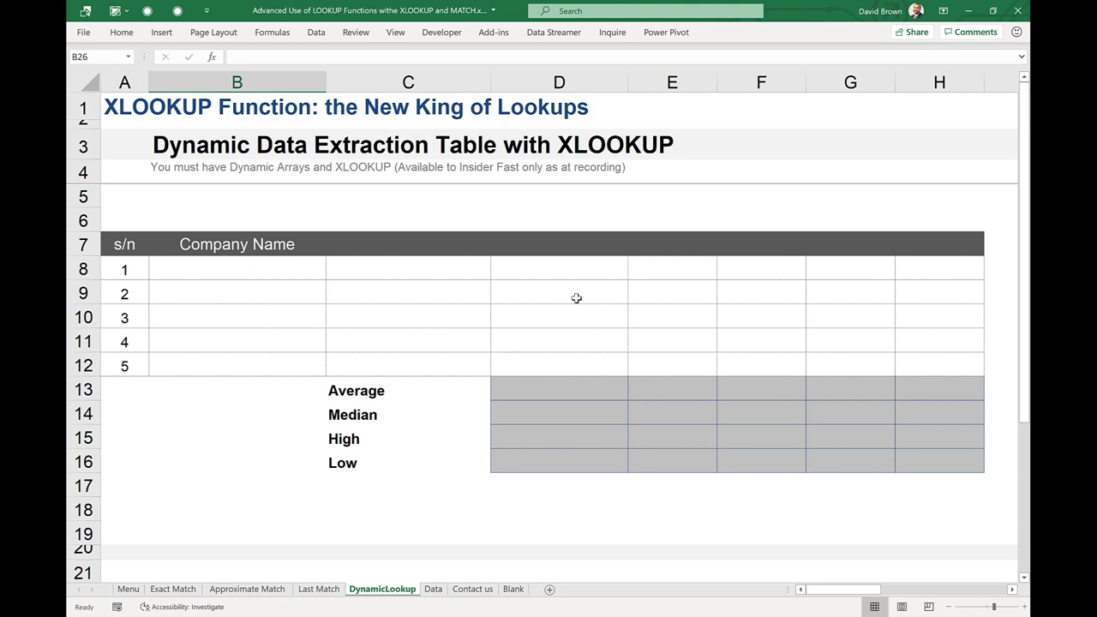
click(235, 250)
click(235, 261)
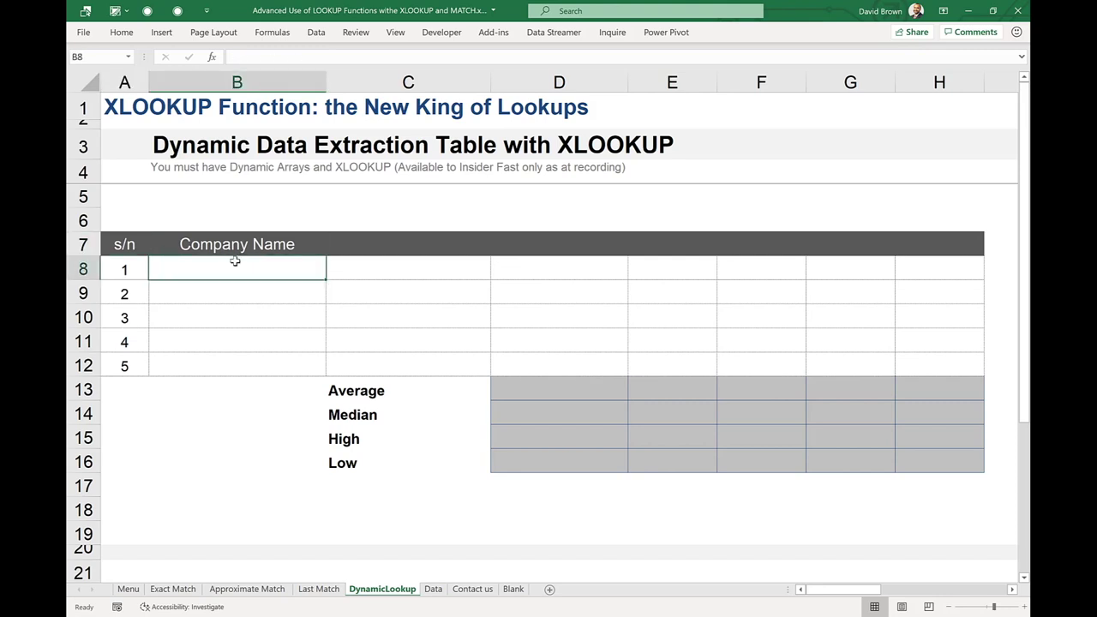
key(shift+Down)
key(shift+Down)
key(shift+Down)
key(shift+Down)
Step: Fill the Company List with the formula =UNIQUE(K) in B26
key(Down)
key(Down)
key(Down)
key(Down)
key(Down)
key(Down)
key(Down)
key(Down)
key(Down)
key(Down)
key(Down)
key(Down)
key(Down)
key(Down)
key(Down)
key(Down)
key(Down)
key(Down)
key(Down)
key(Down)
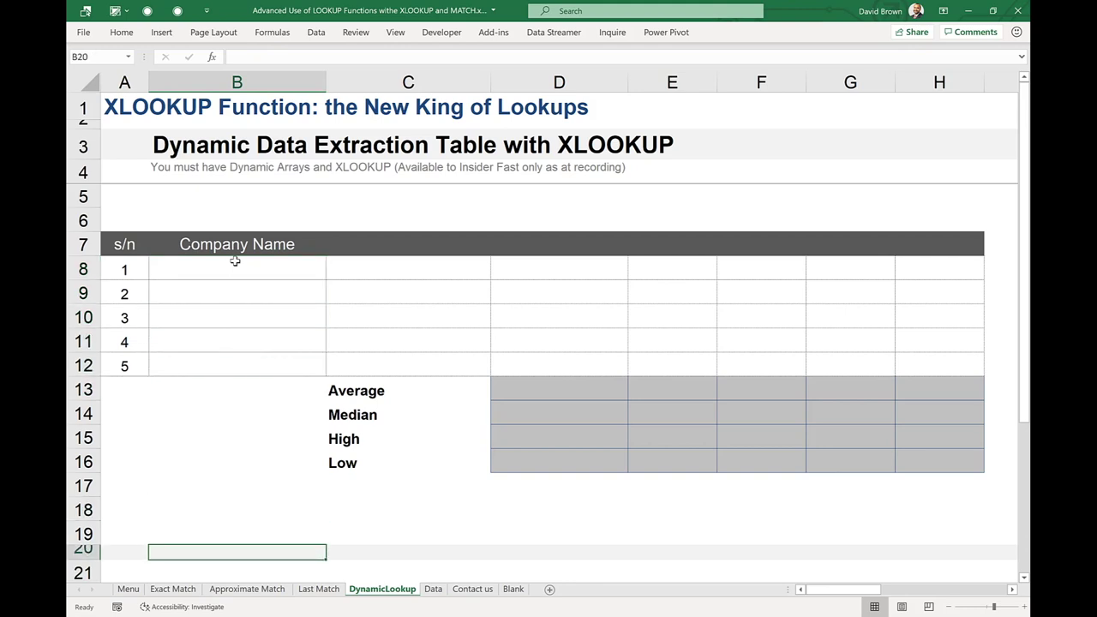
key(Up)
key(Up)
key(Up)
key(Up)
key(Up)
key(Down)
key(Down)
key(Up)
text(=uniq)
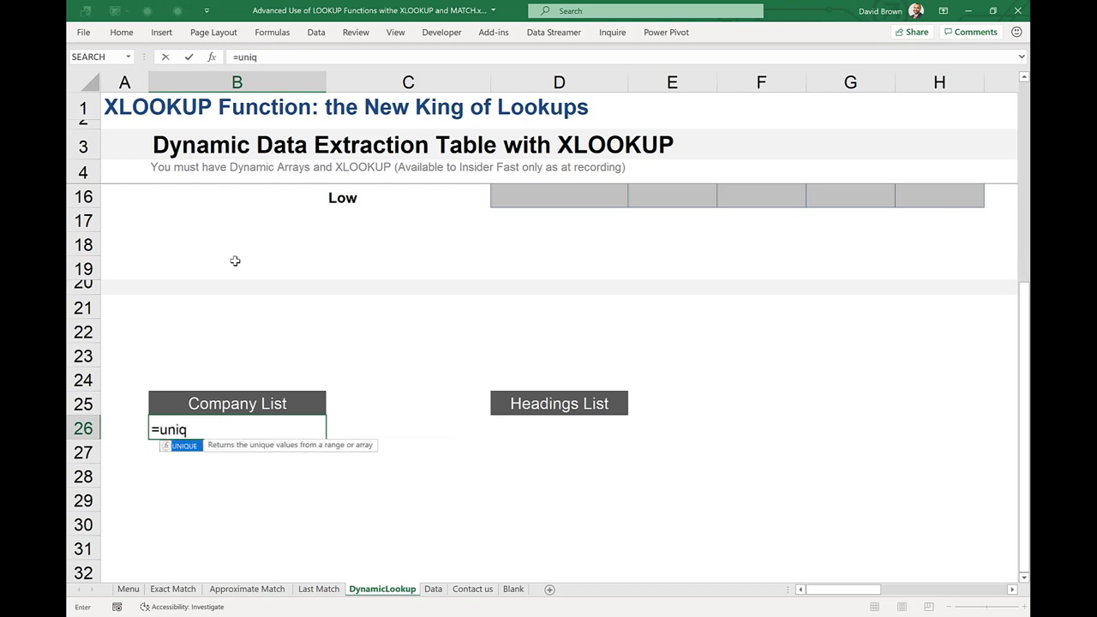
key(Tab)
text(K)
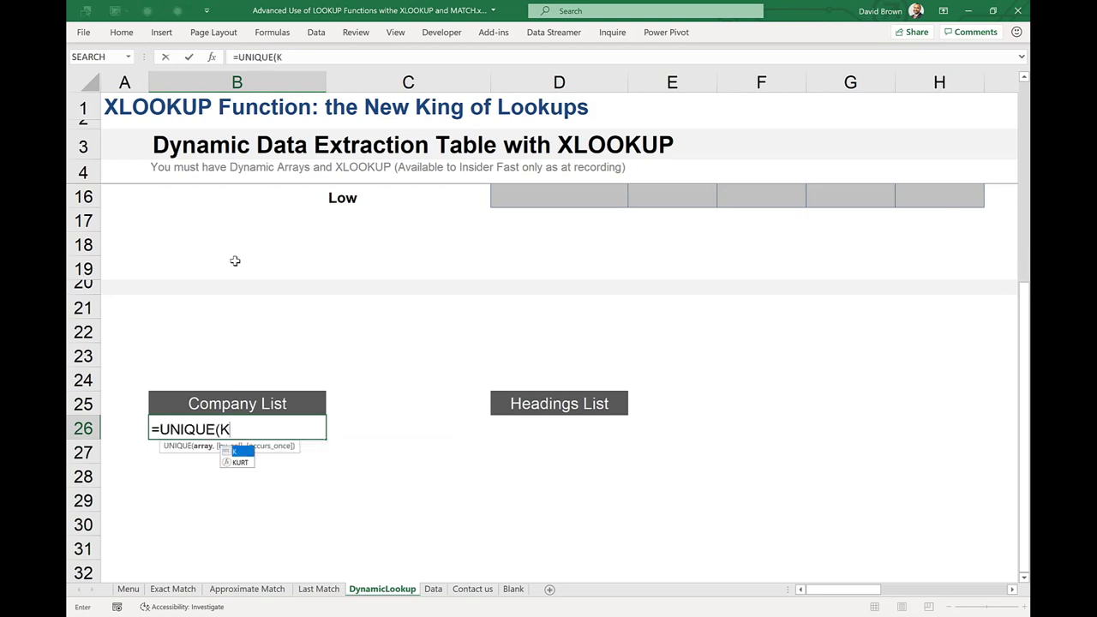
text())
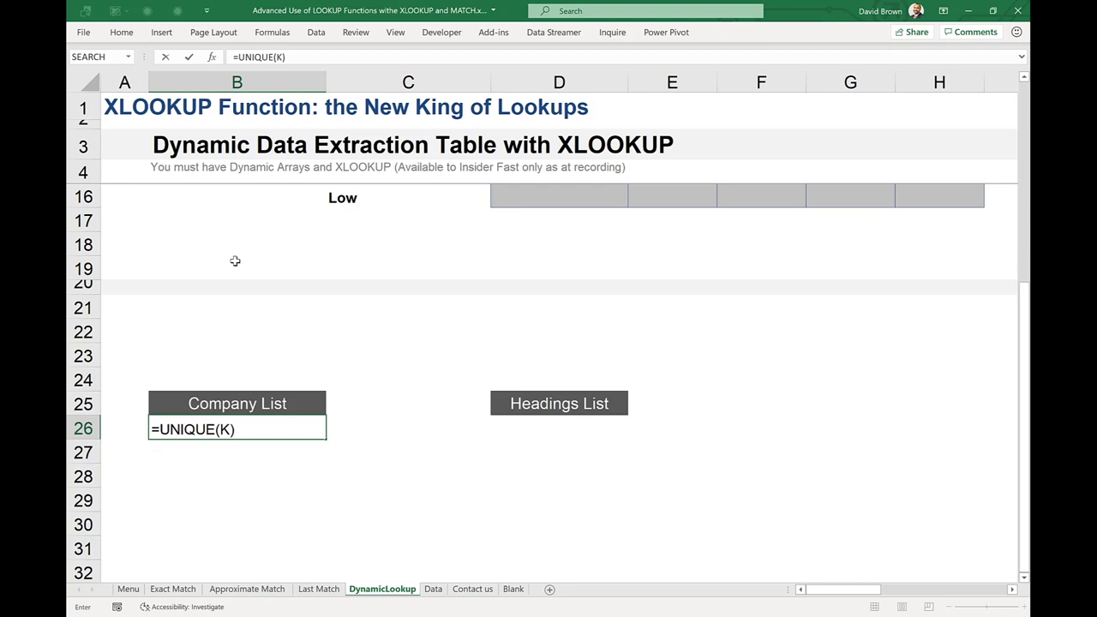
key(Return)
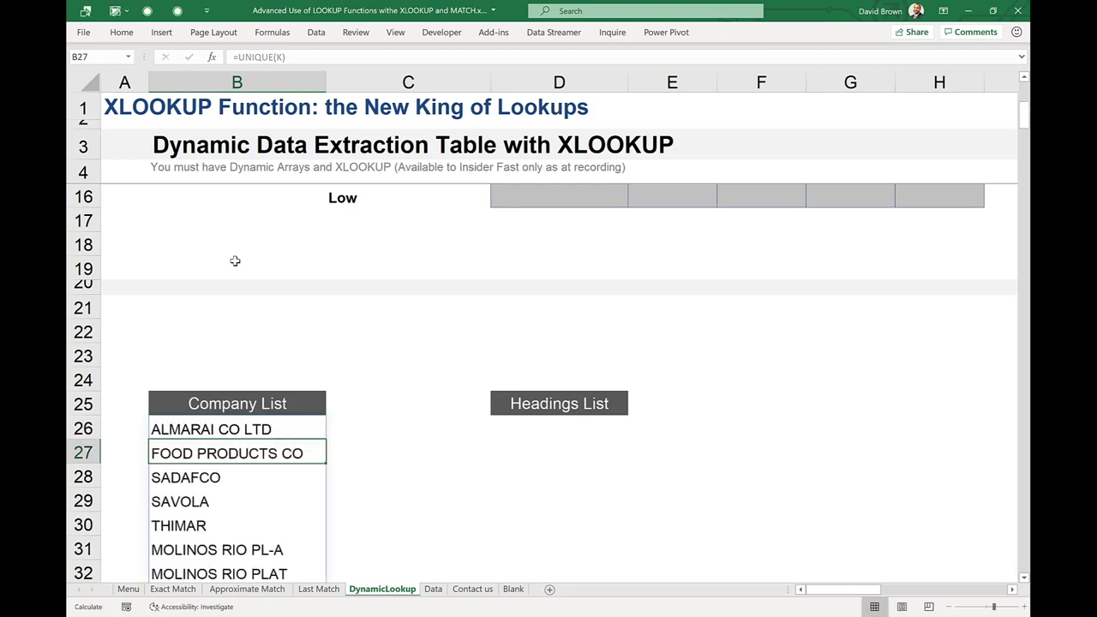
Step: Examine the spilled Company List from B26 down to its last entry and select the whole spill range
key(Down)
key(Down)
key(Down)
key(Down)
key(Down)
key(Down)
key(Down)
key(Down)
key(Down)
key(Down)
key(Down)
key(Down)
key(Down)
key(Down)
key(Down)
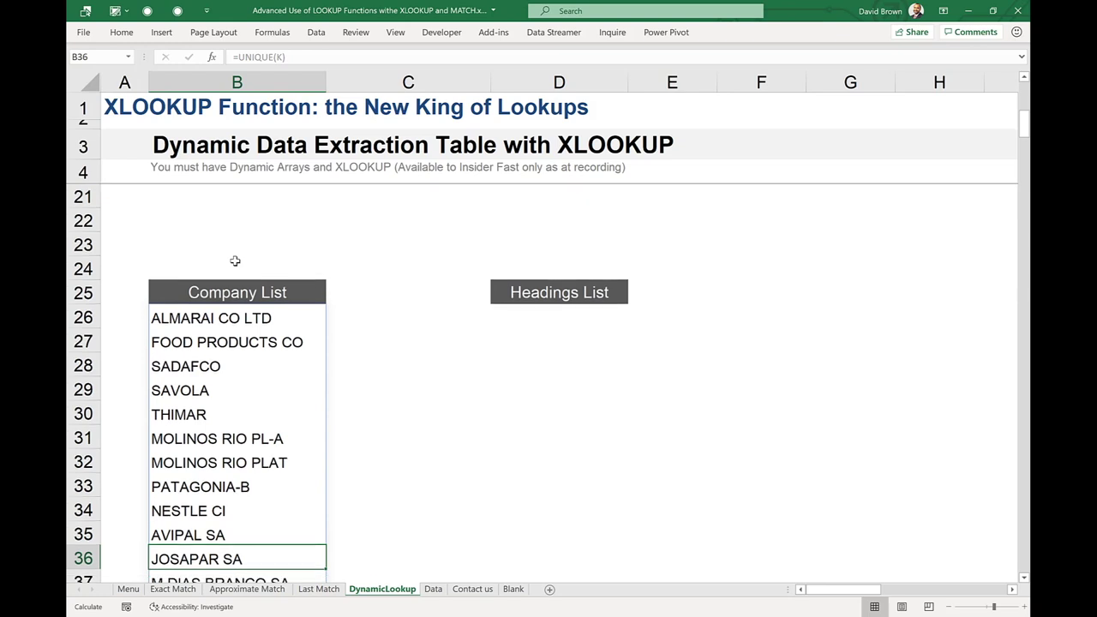
key(Down)
key(Up)
key(Up)
key(Up)
key(Up)
key(Up)
key(Up)
key(Up)
key(Up)
key(Up)
key(Up)
key(Up)
key(Up)
key(Up)
key(Up)
key(Up)
key(Up)
key(Up)
key(Up)
key(Up)
key(Up)
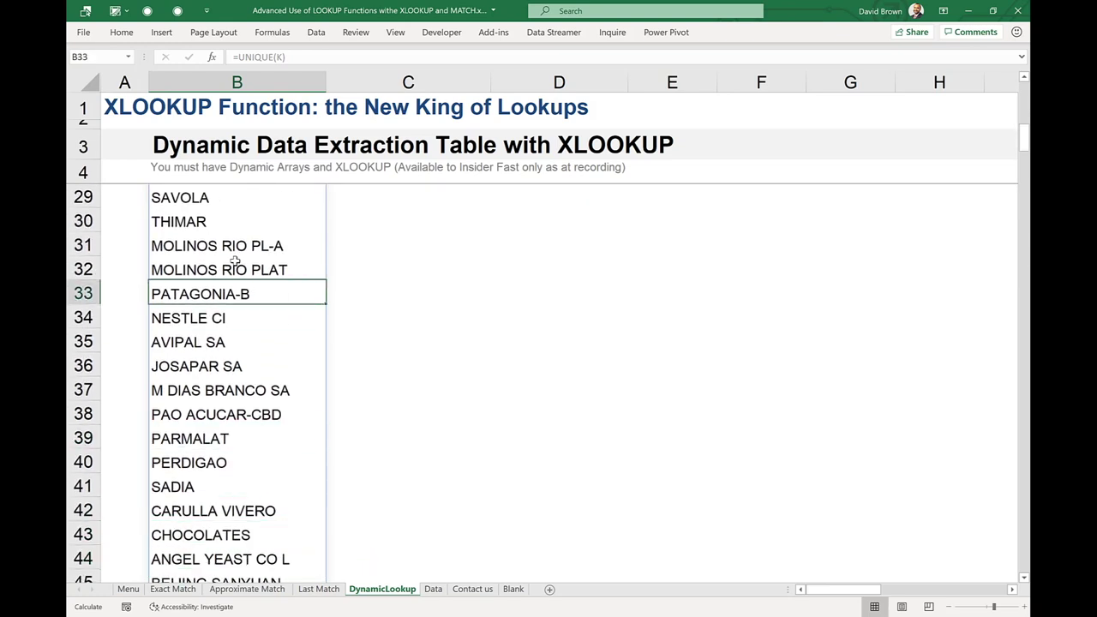
key(Down)
key(Down)
key(Down)
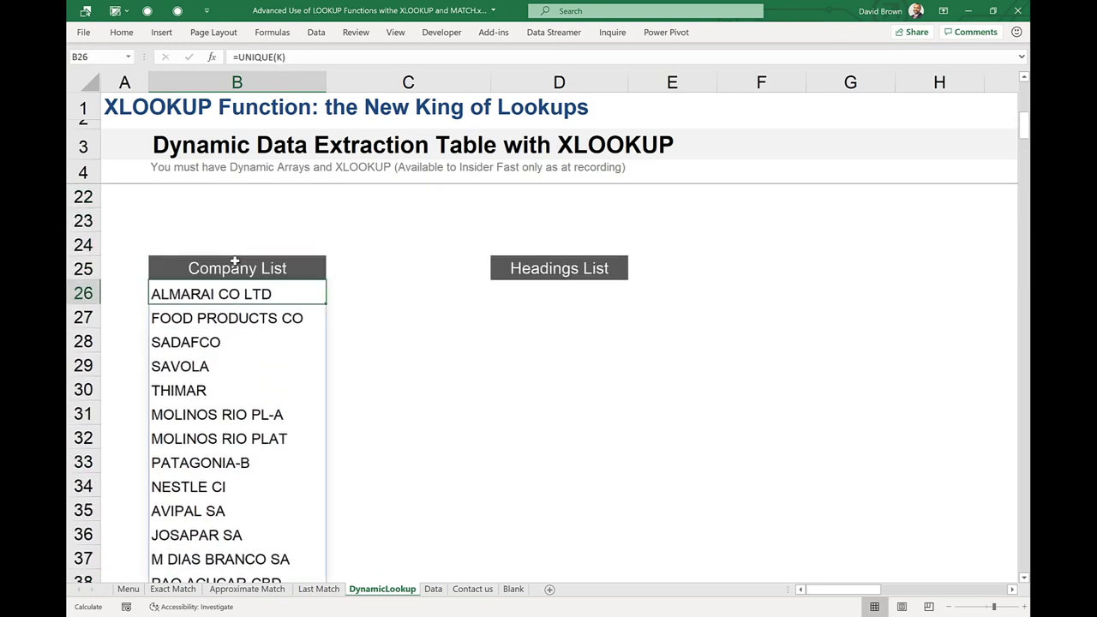
key(ctrl+shift+Down)
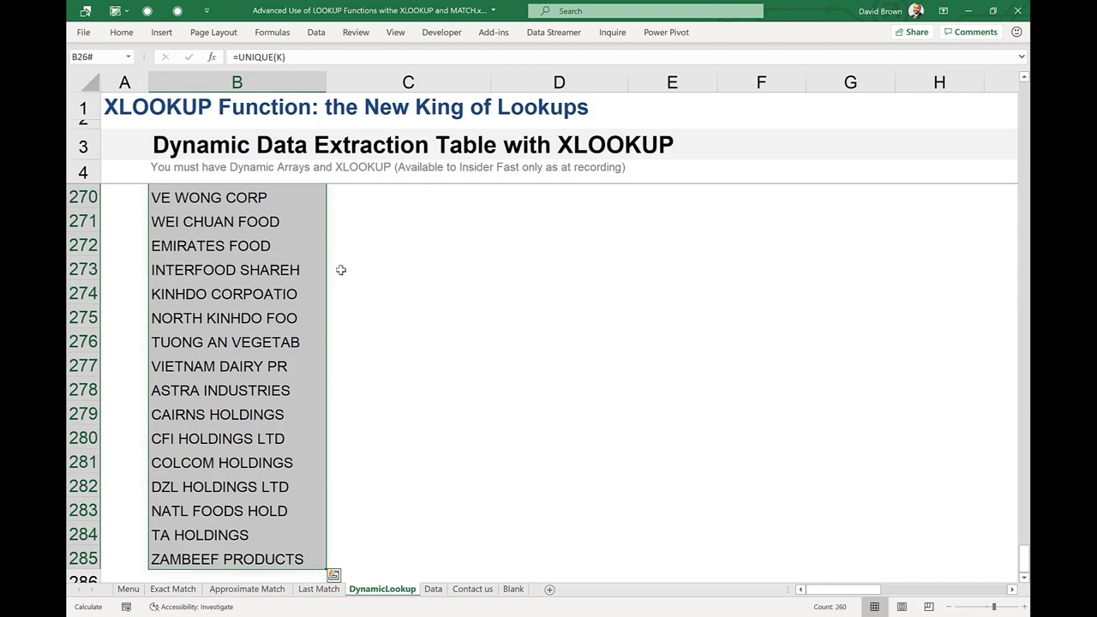
Step: Wrap the Company List formula in B26 with SORT so it reads =SORT(UNIQUE(K))
click(241, 271)
key(ctrl+Up)
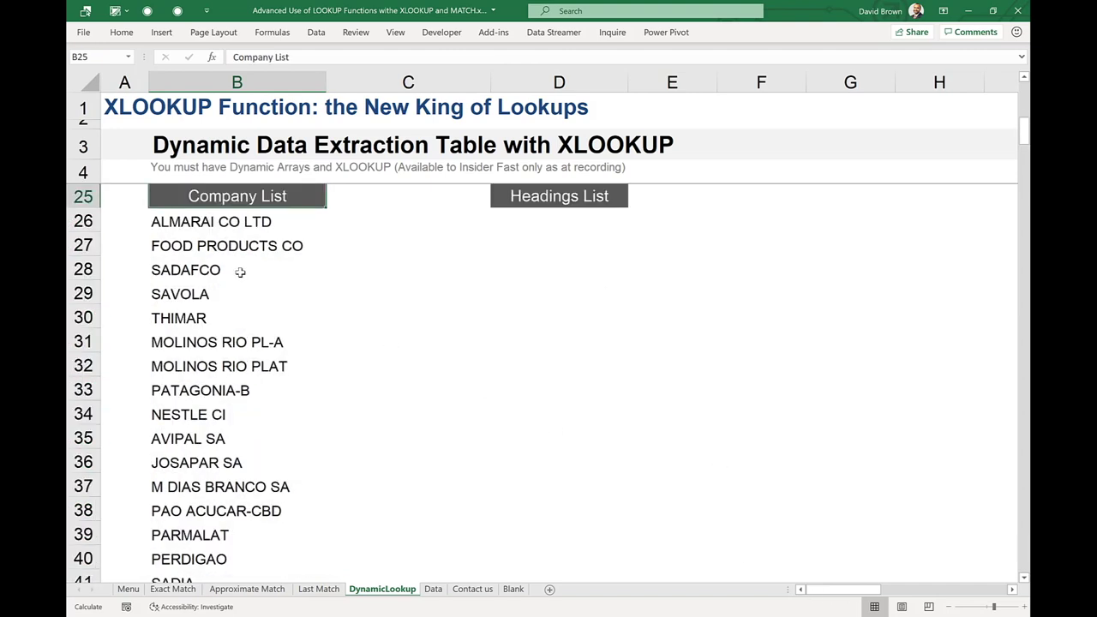
key(Down)
key(F2)
key(Left)
key(Left)
key(Left)
key(Left)
key(Left)
key(Left)
key(Left)
key(Left)
key(Left)
text(SORT)
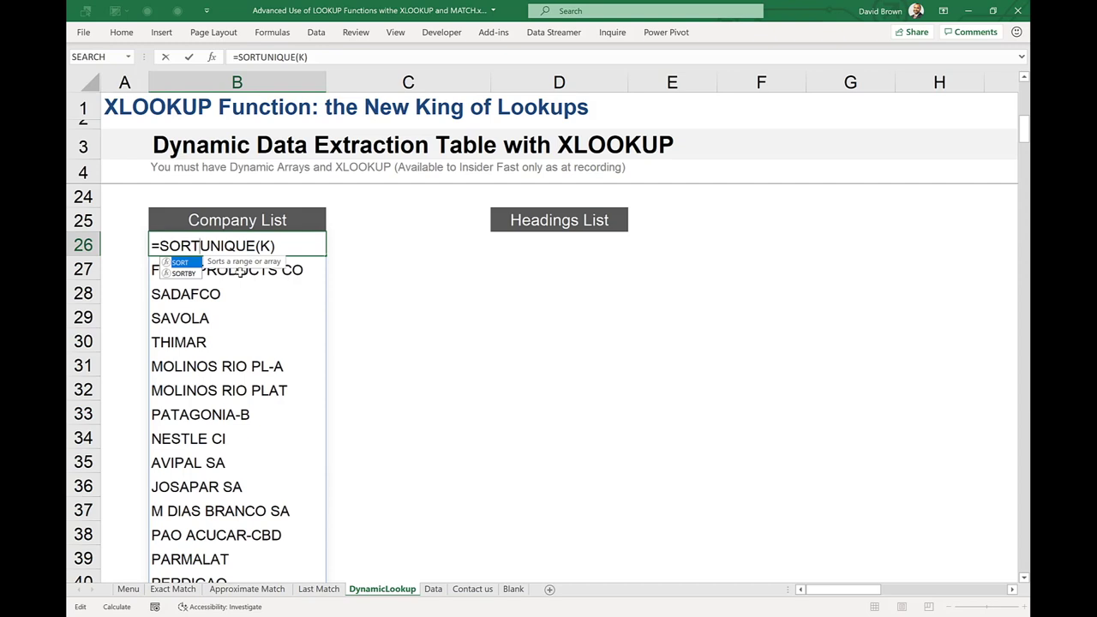
text(()
key(End)
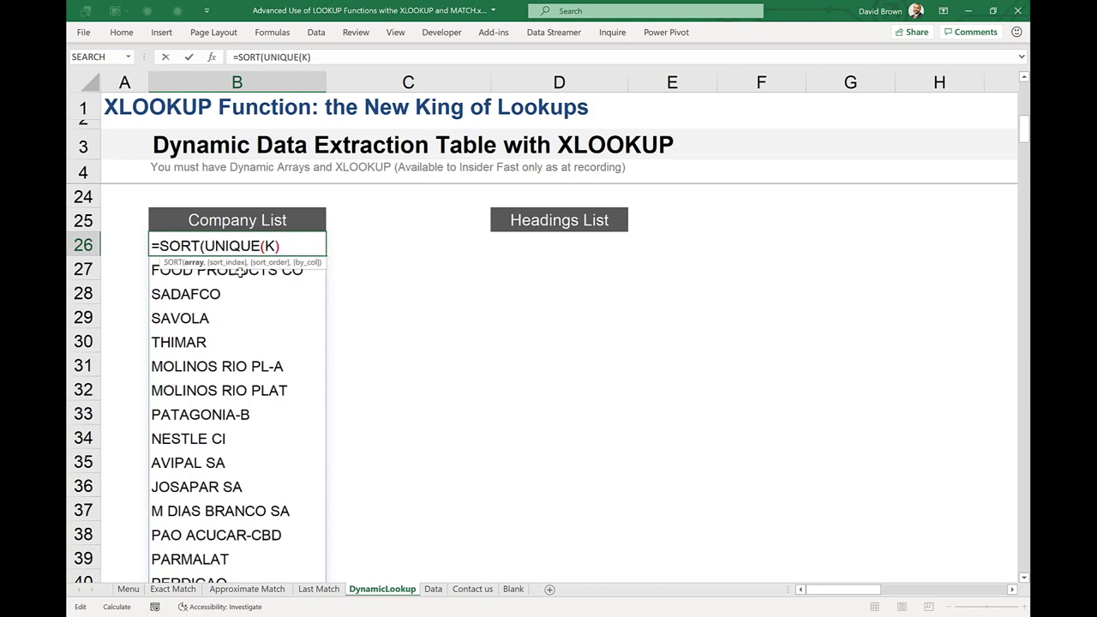
text())
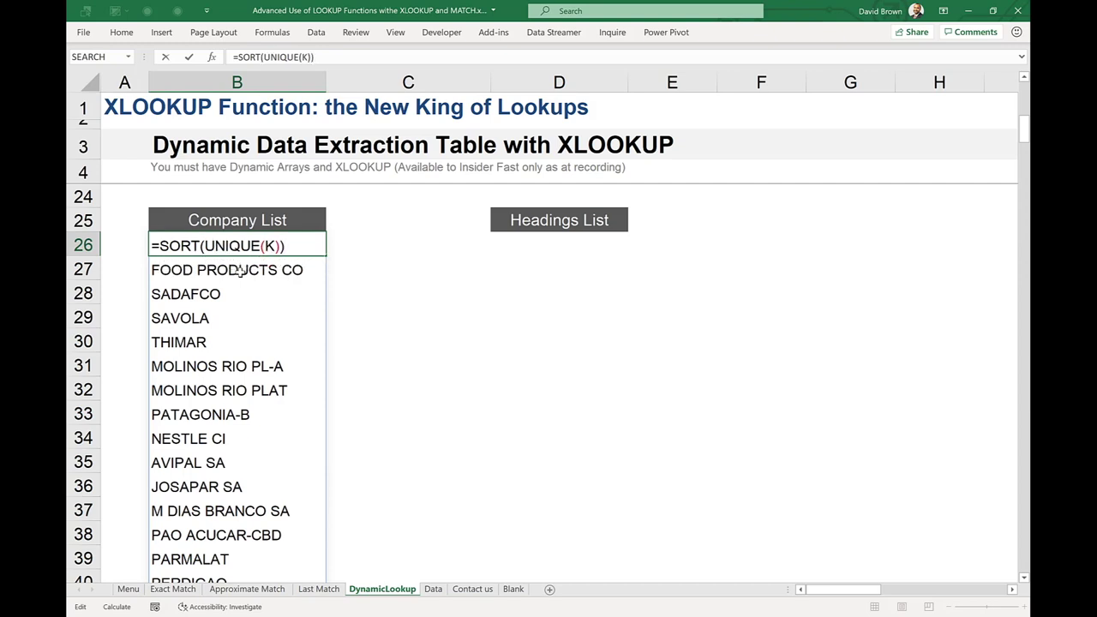
key(Return)
Step: Examine the first sorted entries of the Company List and their shared spill formula
key(Down)
key(Down)
key(Down)
key(Up)
key(Up)
key(Up)
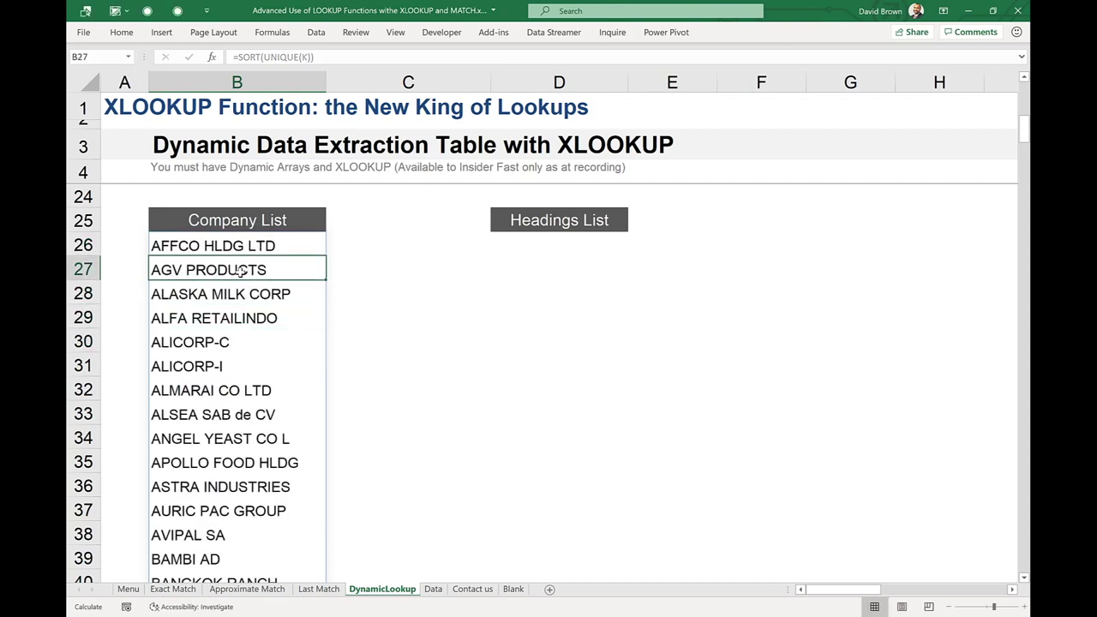
key(Up)
Step: Enter the test text asdsa in B30, inside the Company List spill range
key(Down)
key(Down)
key(Down)
key(Down)
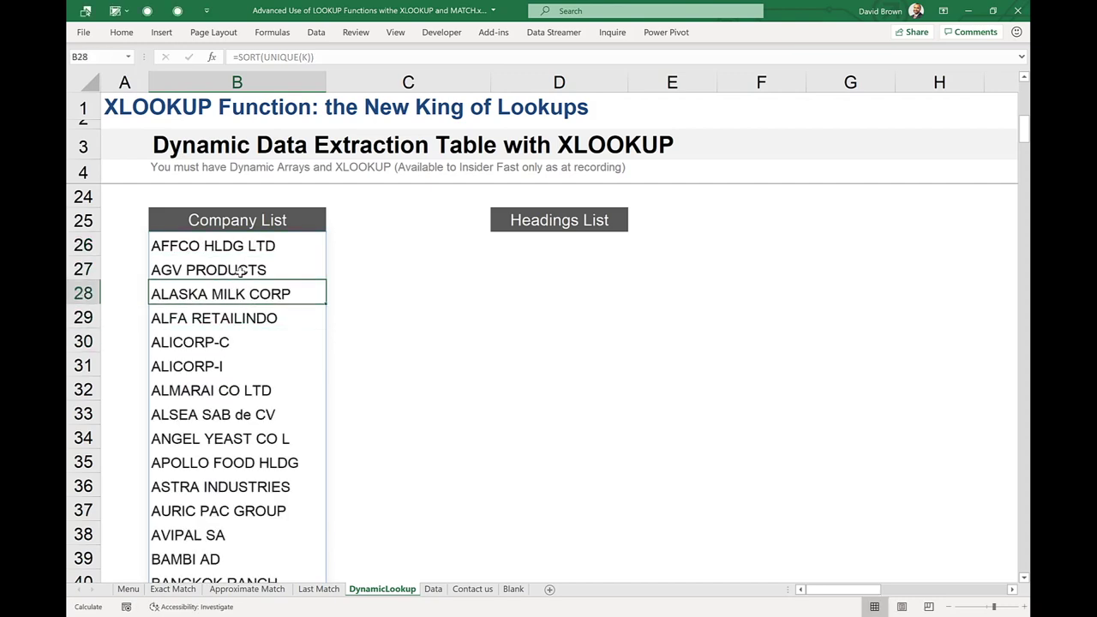
text(asdsa)
key(Return)
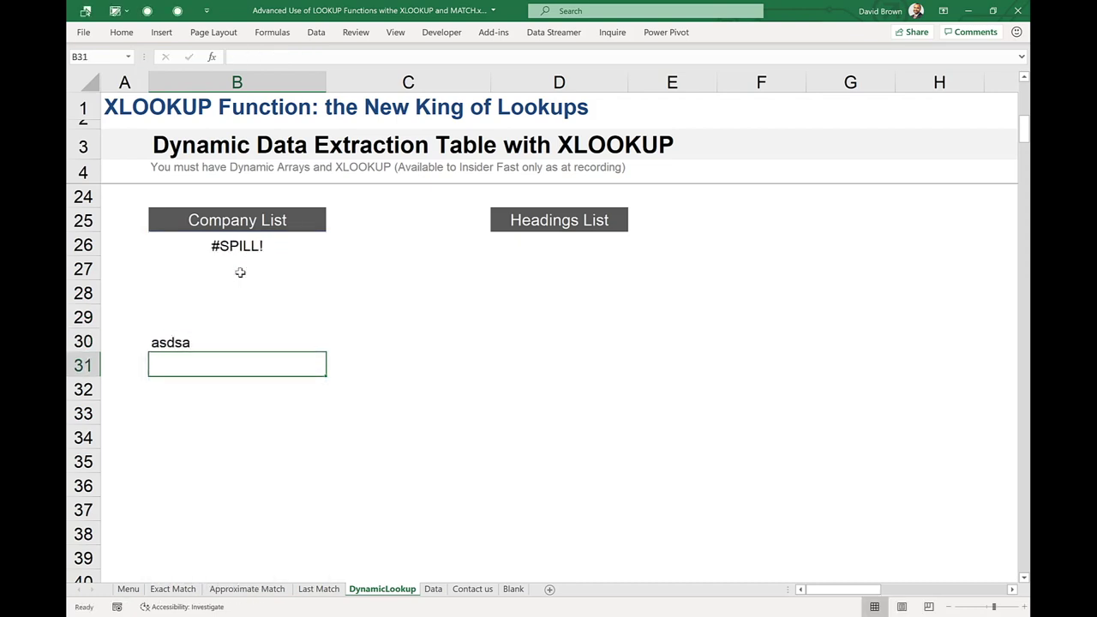
Step: Clear the test text from B30 and return to the Company List formula in B26
key(Up)
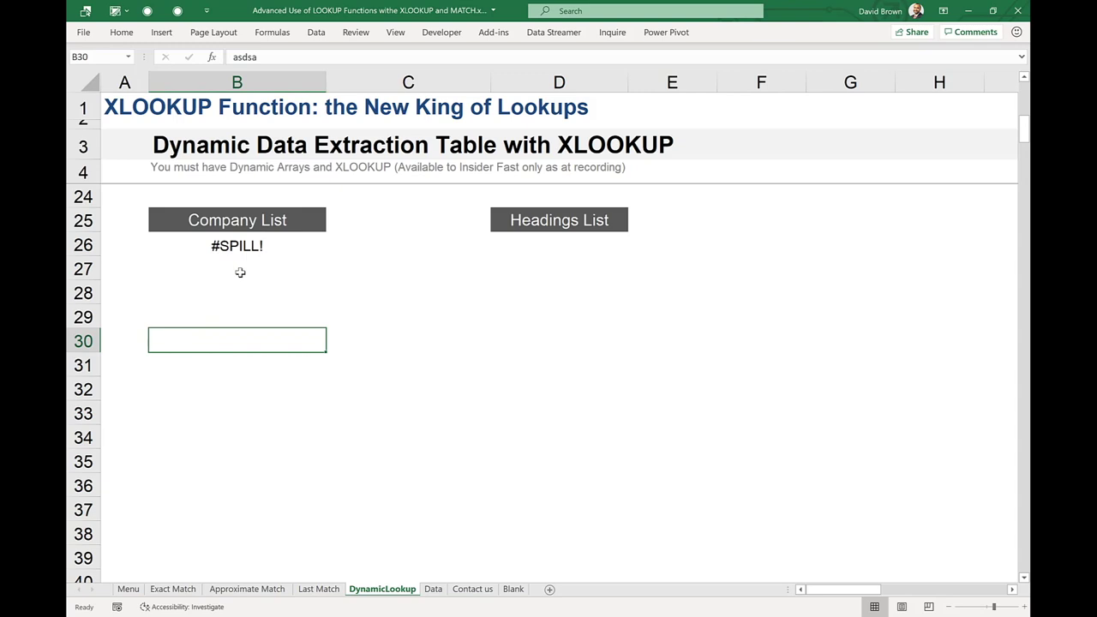
key(Delete)
key(Up)
key(Up)
key(Up)
key(Up)
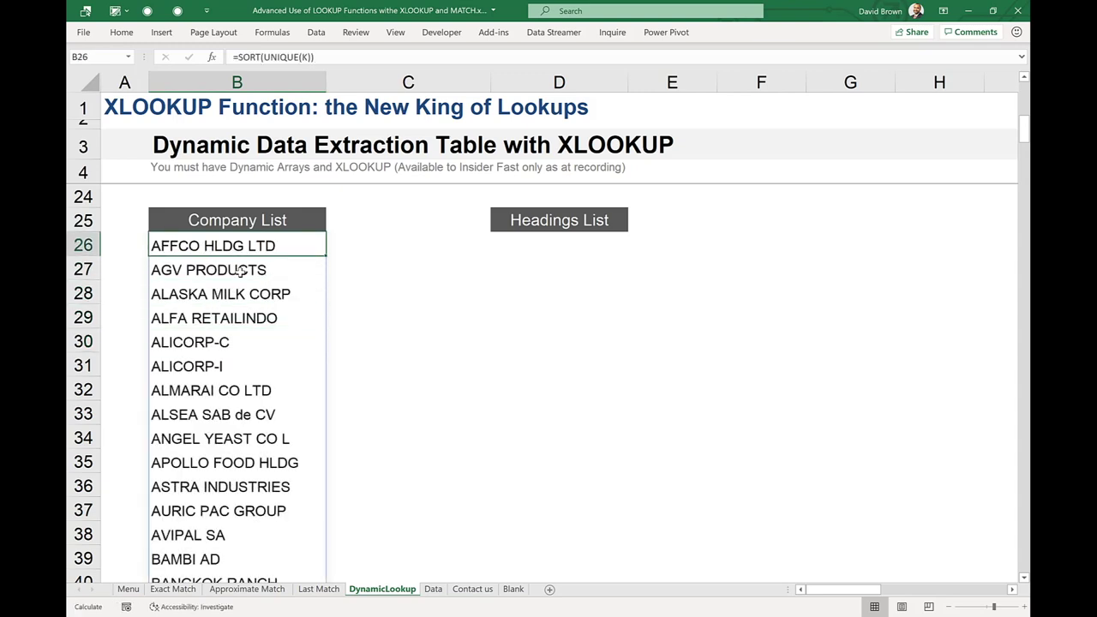
Step: Fill the Headings List with the formula =UNIQUE(H) in D26
key(Up)
key(Right)
key(Right)
key(Right)
key(Left)
key(Down)
key(Down)
key(Up)
key(Up)
key(Down)
text(=uni)
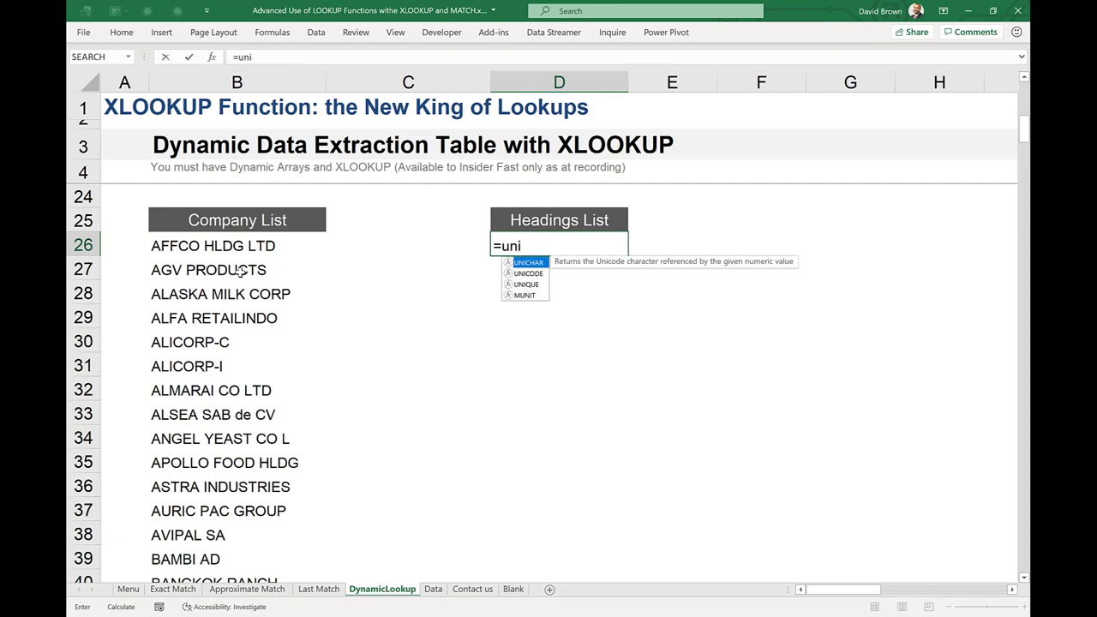
key(Down)
key(Down)
key(Tab)
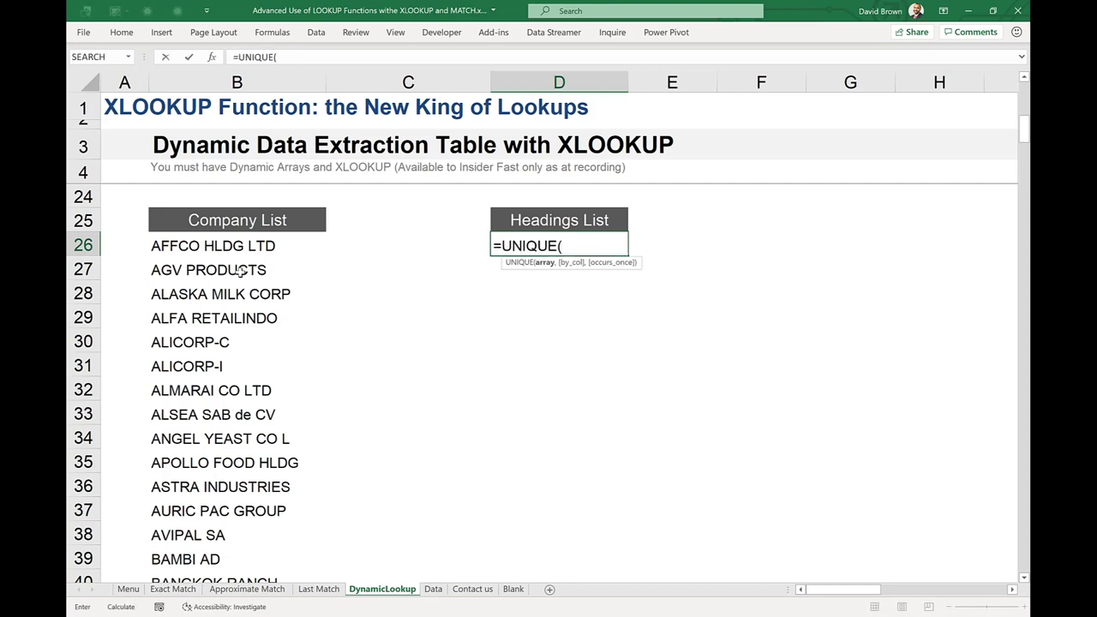
text(H))
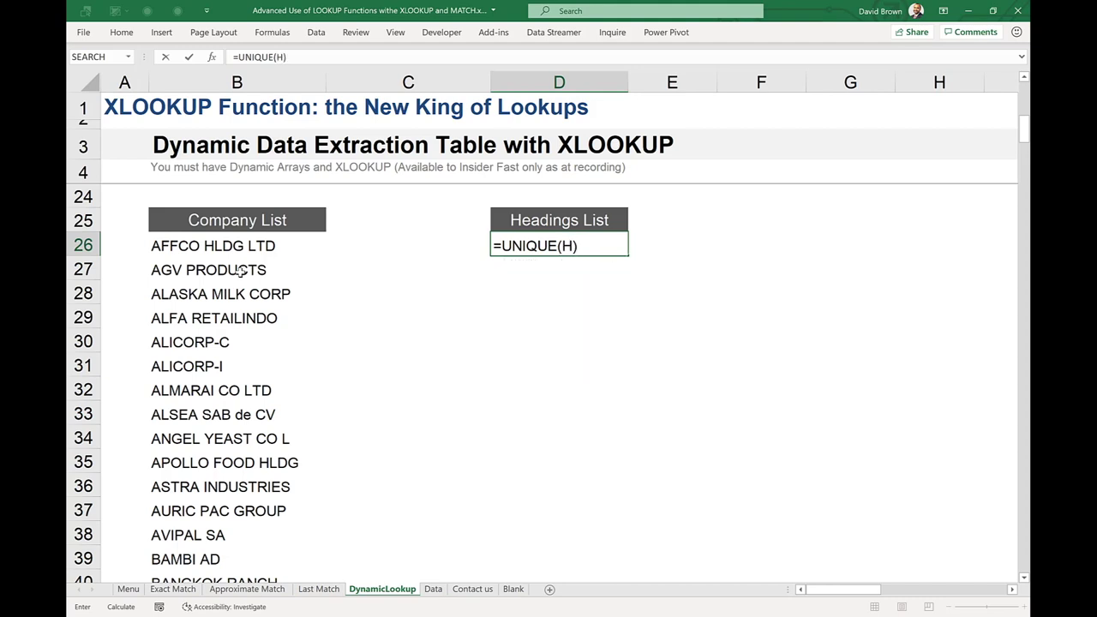
key(Return)
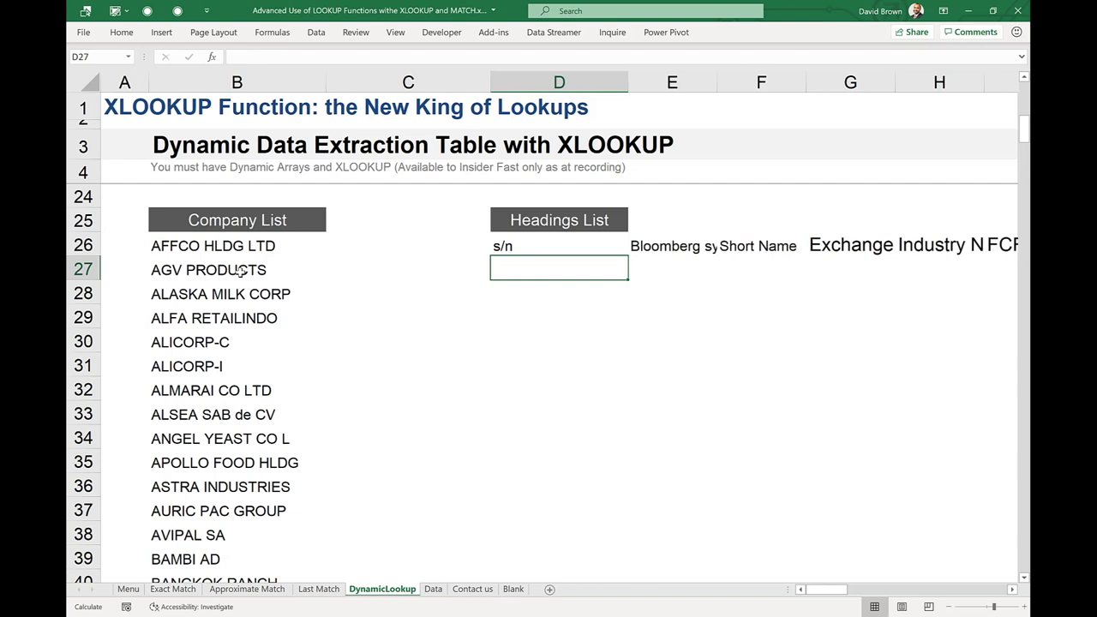
Step: Examine the headings spilled horizontally along row 26, from column D to beyond column Q
key(Up)
key(Right)
key(Right)
key(Right)
key(Right)
key(Right)
key(Right)
key(Right)
key(Right)
key(Right)
key(Right)
key(Right)
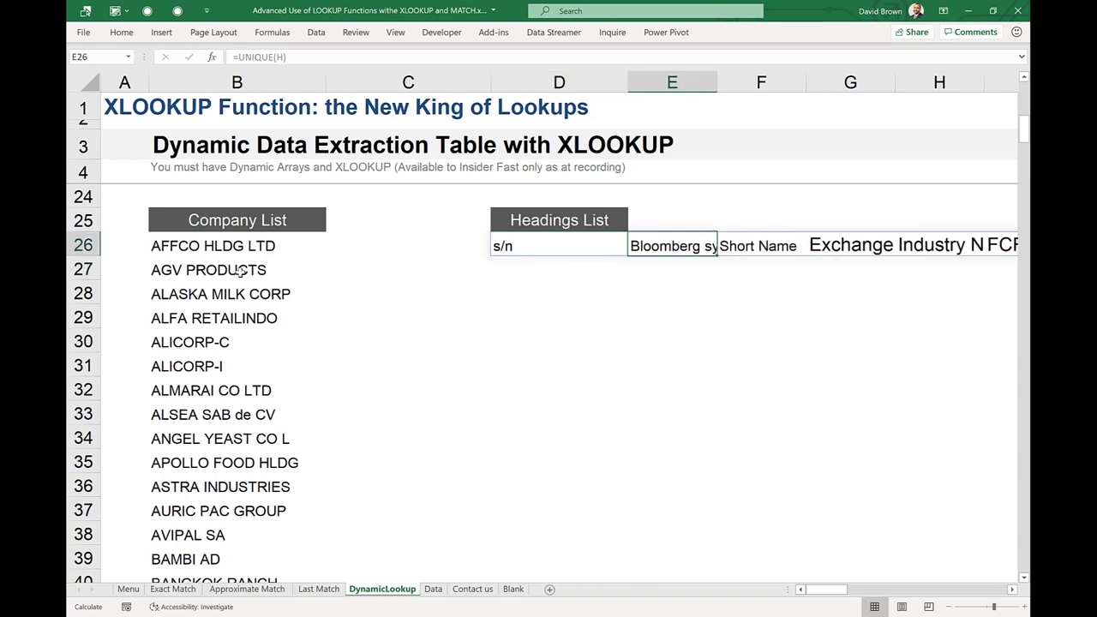
key(Right)
key(Right)
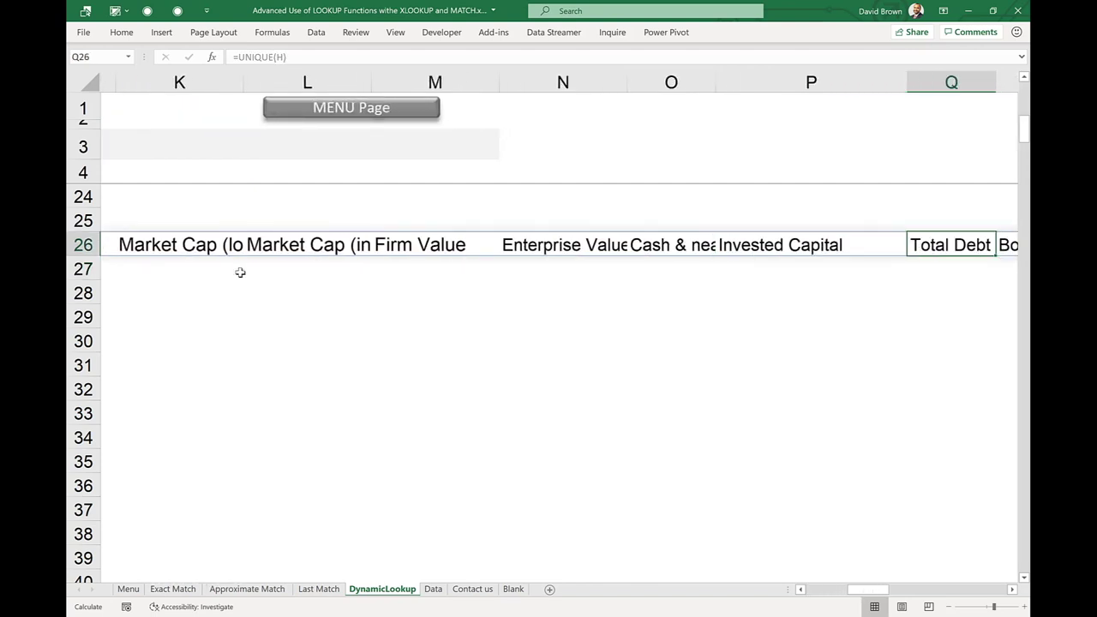
key(Left)
key(Left)
key(Left)
key(Left)
key(Left)
key(Home)
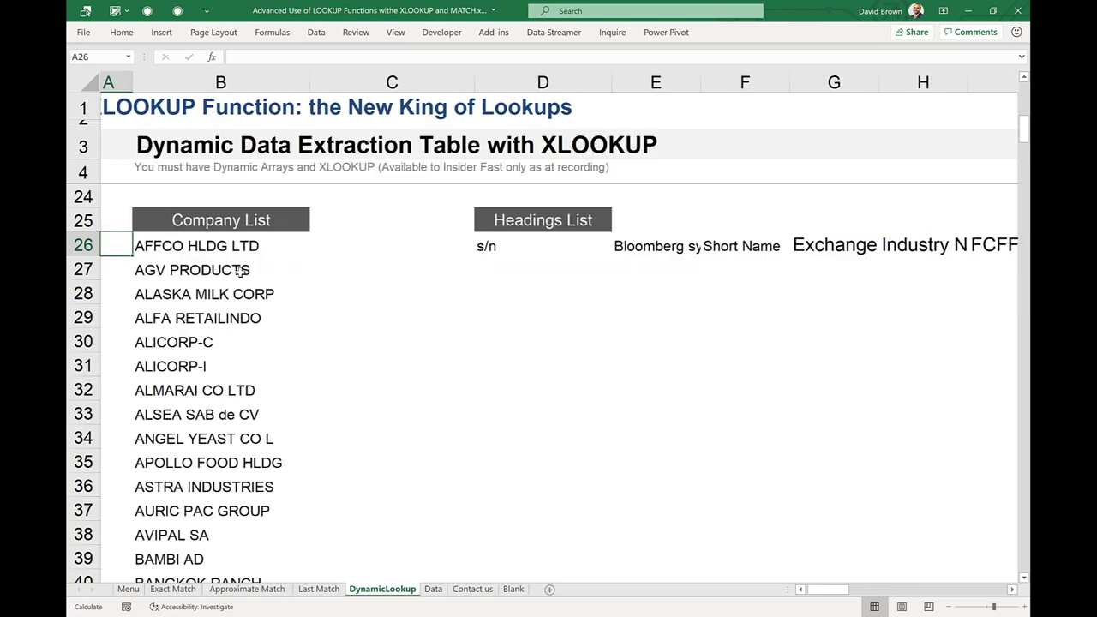
Step: Make the Headings List in D26 run vertically with the formula =TRANSPOSE(UNIQUE(H))
key(Right)
key(Right)
key(Right)
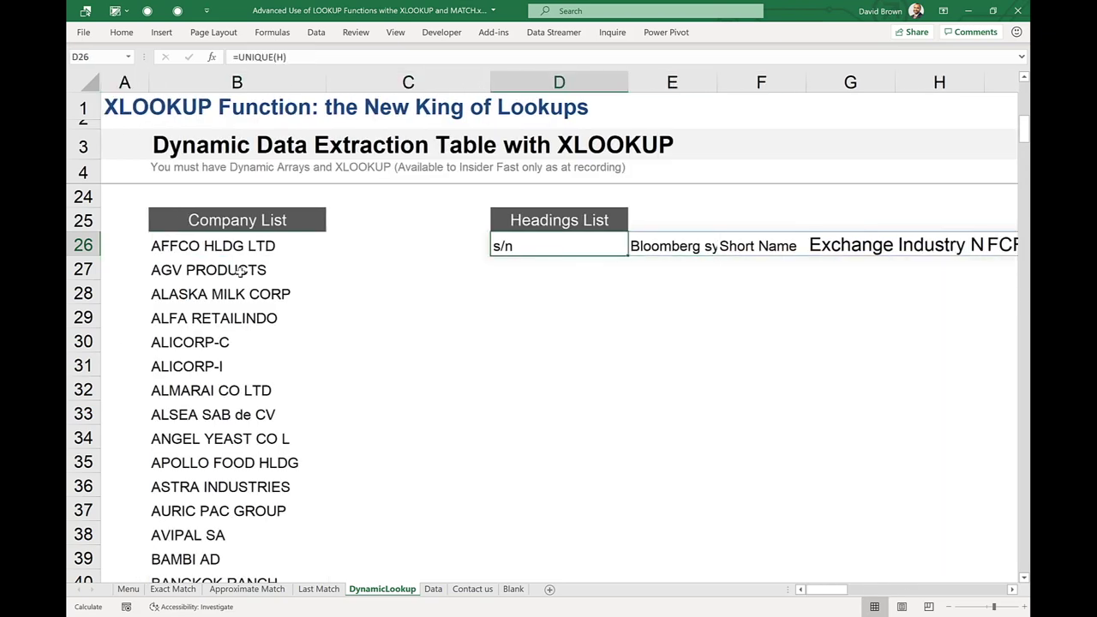
key(F2)
key(Left)
key(Left)
key(Left)
key(Left)
key(Left)
key(Left)
key(Left)
key(Left)
key(Left)
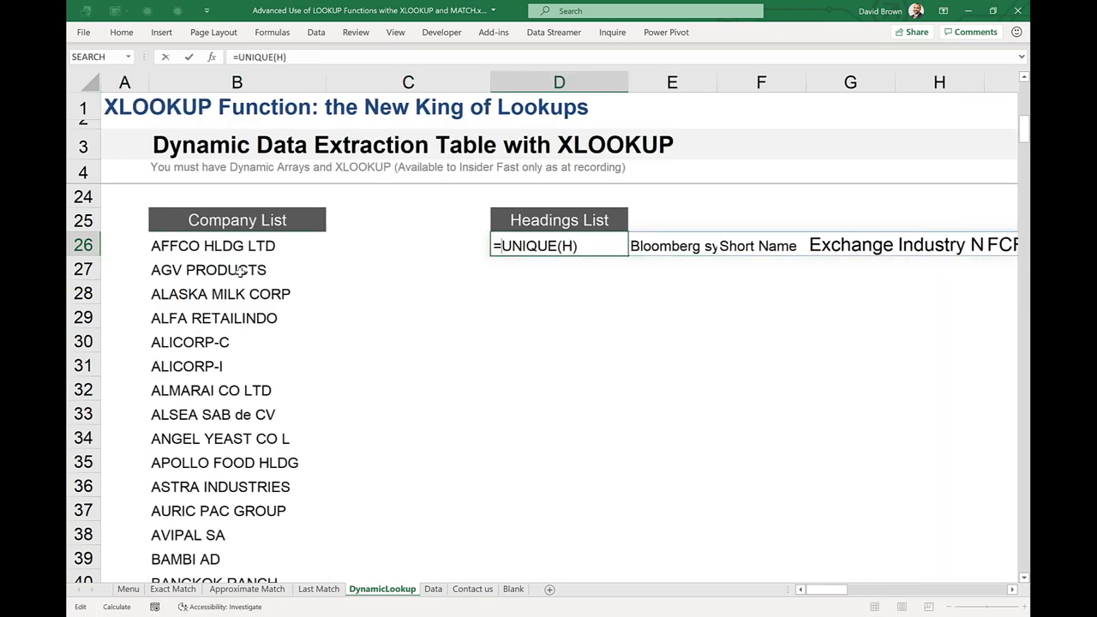
text(tran)
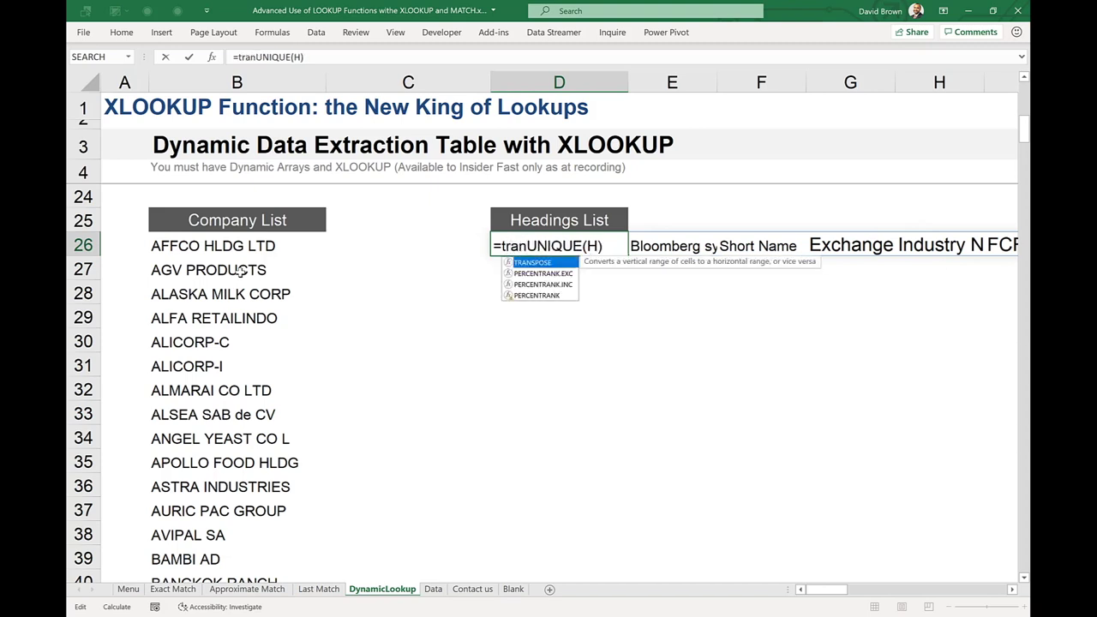
key(Tab)
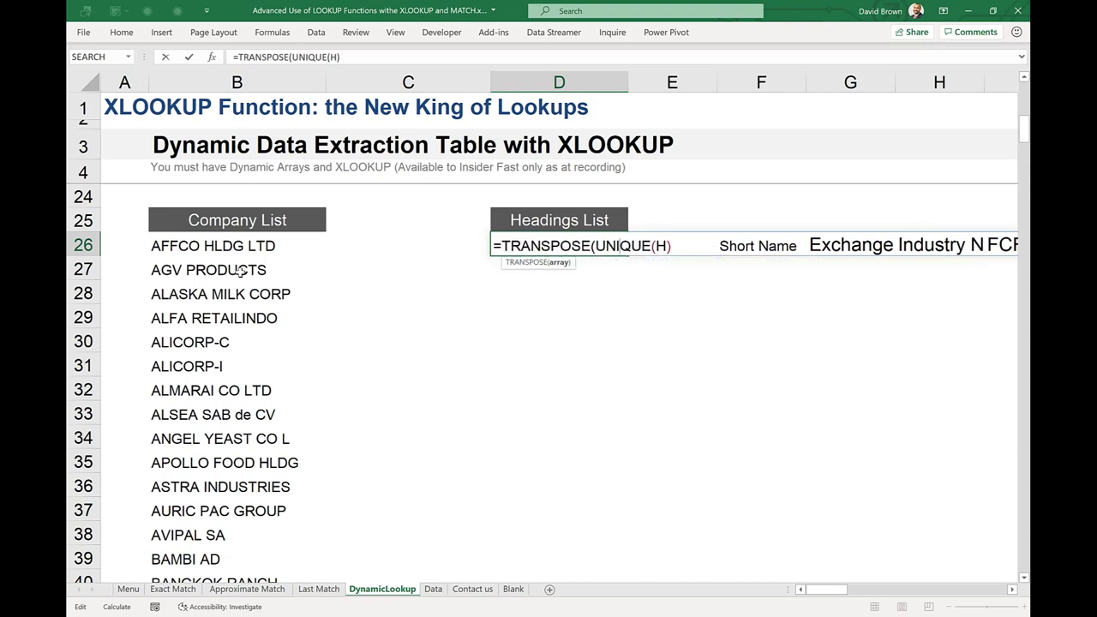
text())
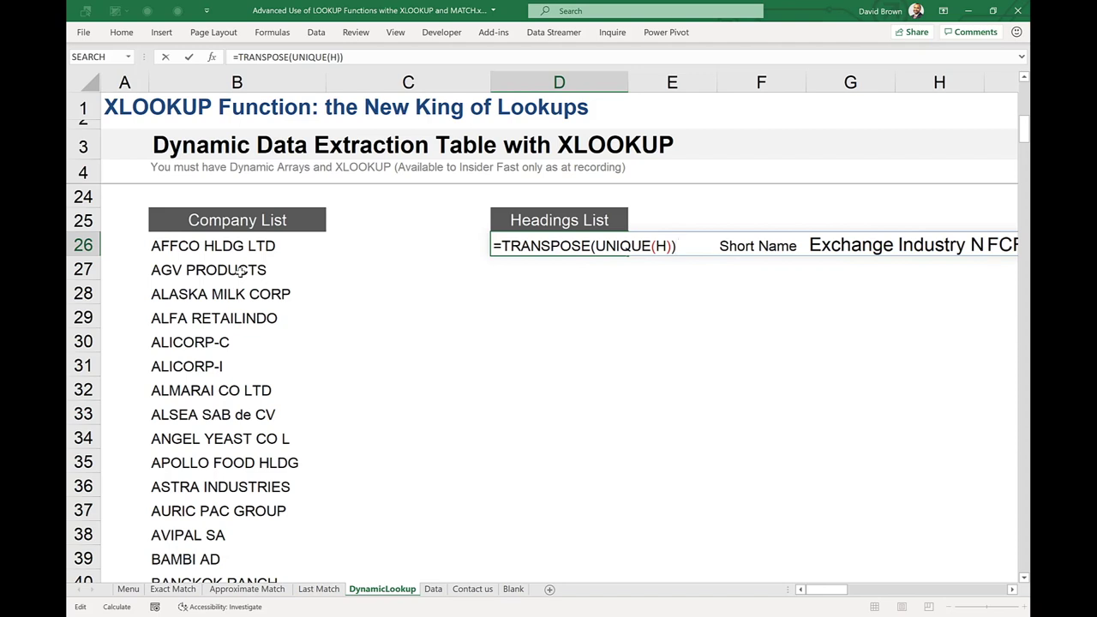
key(Return)
Step: Examine the first entries of the vertical Headings List below D26
key(Up)
key(Down)
key(Down)
key(Down)
key(Down)
key(Down)
key(Down)
key(Up)
key(Up)
key(Up)
key(Up)
key(Up)
key(Up)
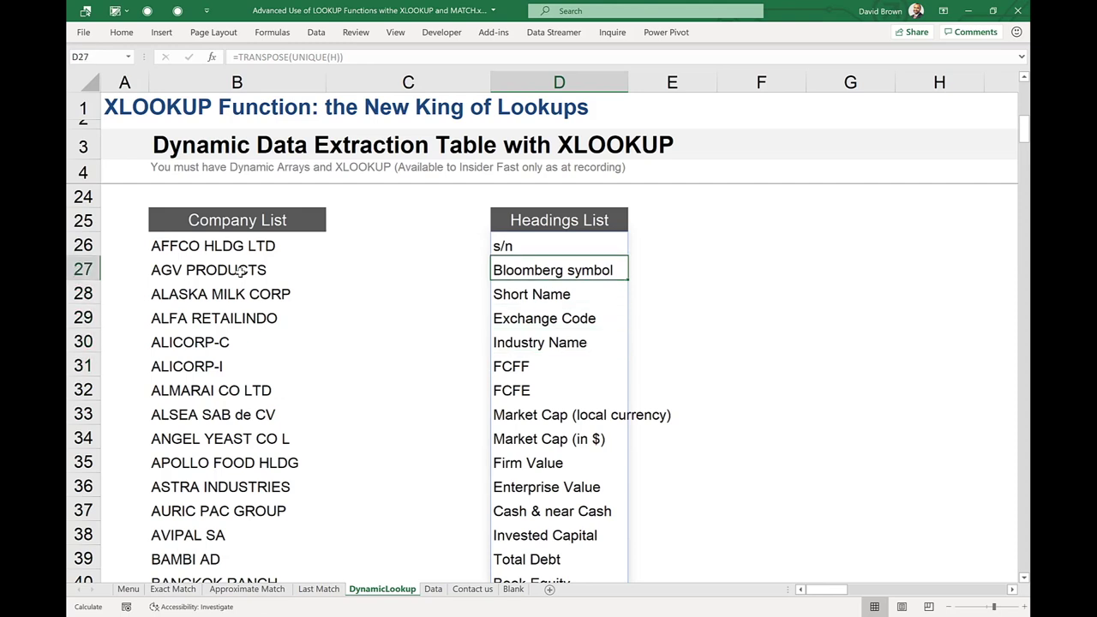
Step: Wrap the Headings List formula in D26 with SORT so it reads =SORT(TRANSPOSE(UNIQUE(H)))
key(F2)
key(Left)
key(Left)
key(Left)
key(Left)
key(Left)
key(Left)
key(Left)
key(Left)
key(Left)
key(Left)
key(Left)
key(Left)
key(Left)
key(Left)
key(Left)
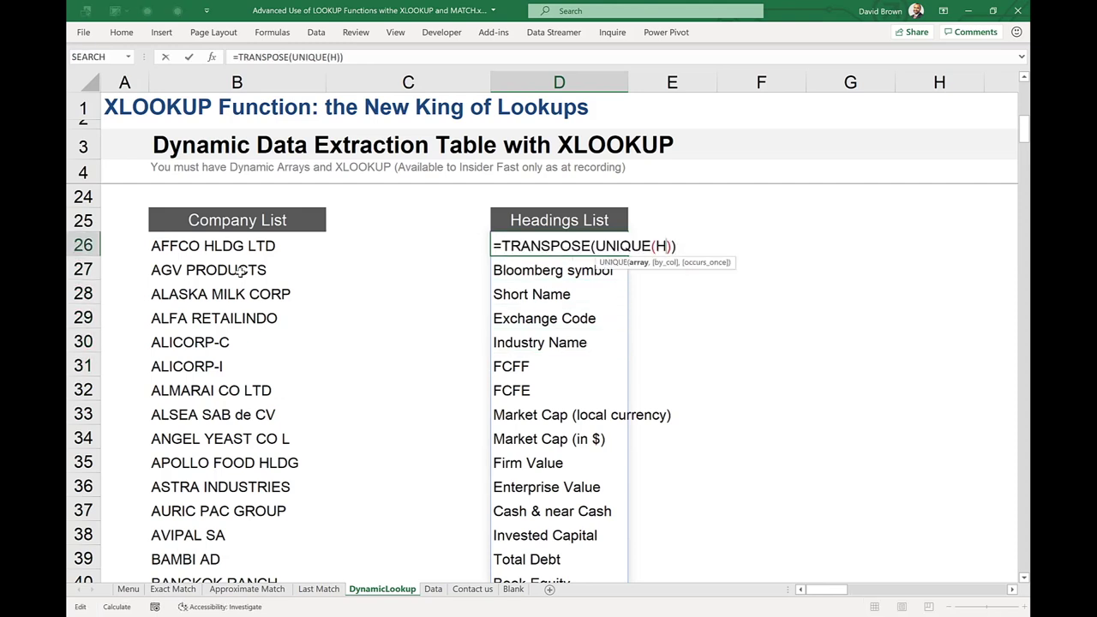
key(Left)
key(Left)
key(Left)
key(Left)
key(Left)
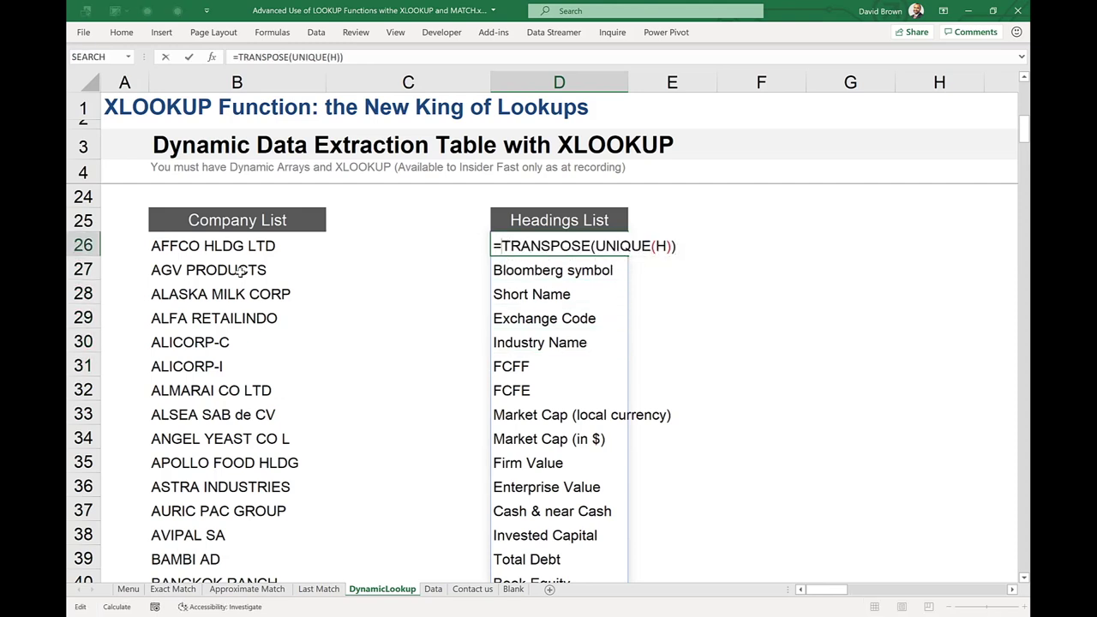
text(sort)
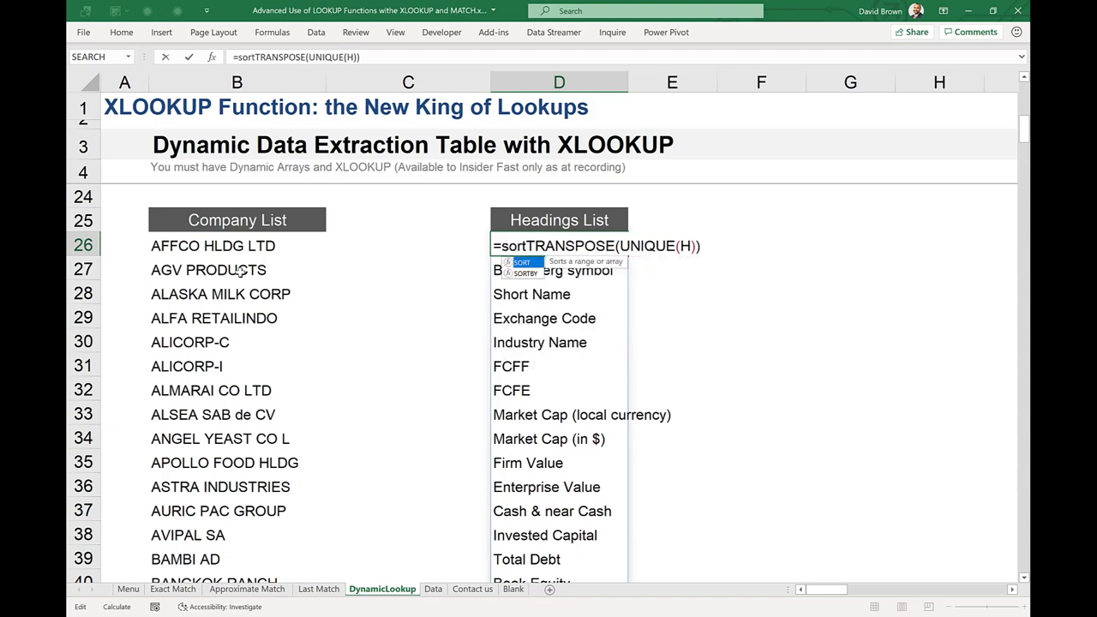
key(Tab)
key(End)
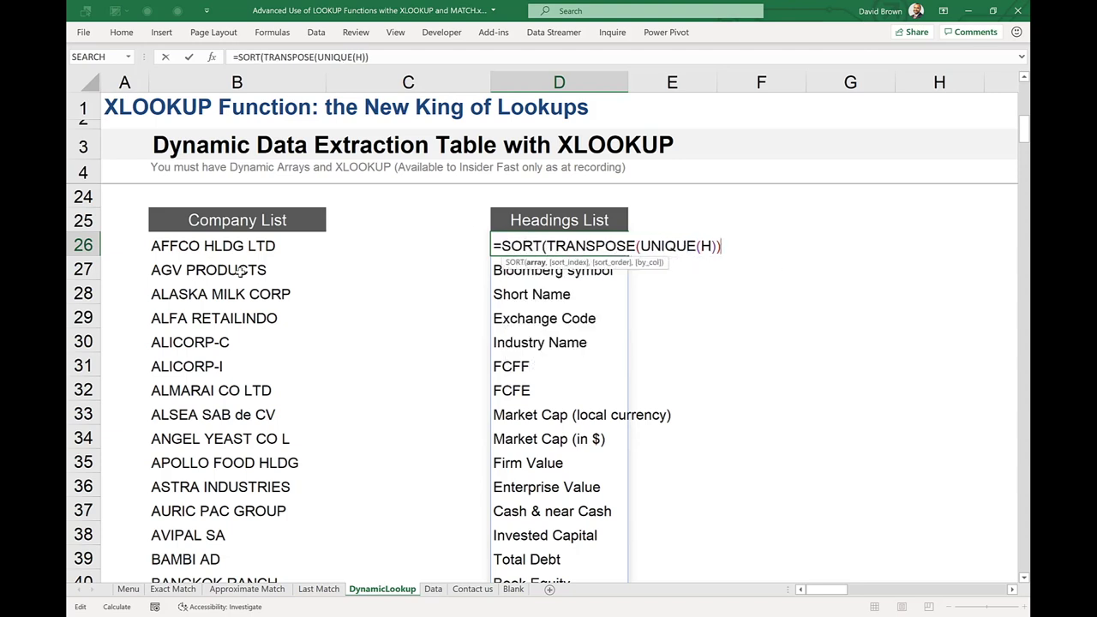
text())
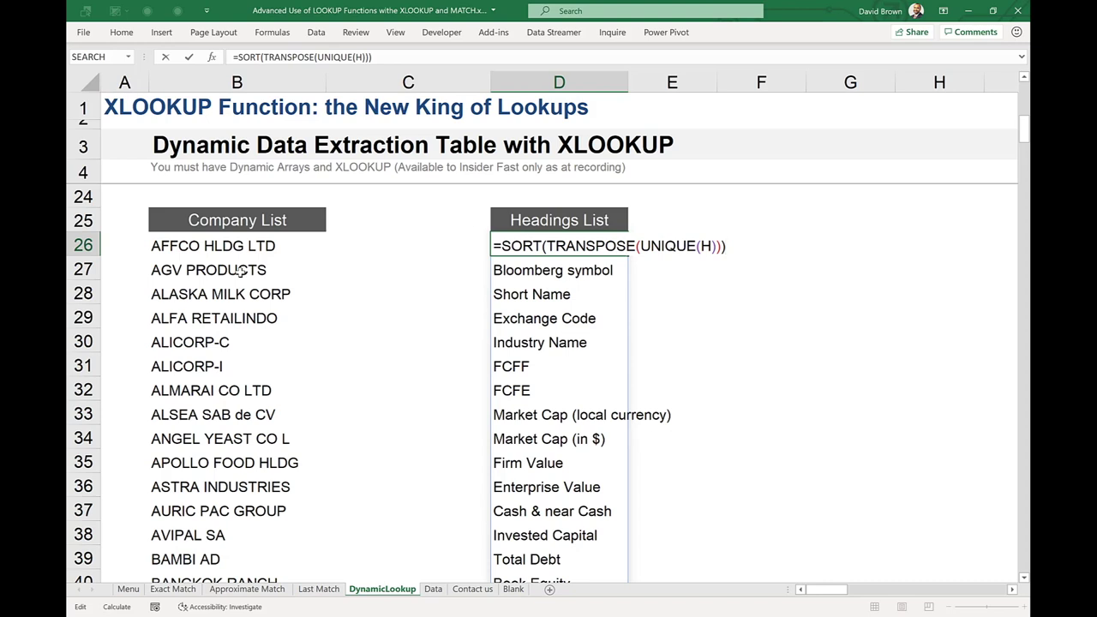
key(Return)
Step: Examine the alphabetically sorted Headings List from D26 downward and return to its top
key(Up)
key(Down)
key(Down)
key(Down)
key(Down)
key(Down)
key(Down)
key(Down)
key(Down)
key(Down)
key(Down)
key(Down)
key(Down)
key(Up)
key(Up)
key(Up)
key(Up)
key(Up)
key(Up)
key(Up)
key(Up)
key(Up)
key(Up)
key(Up)
key(Up)
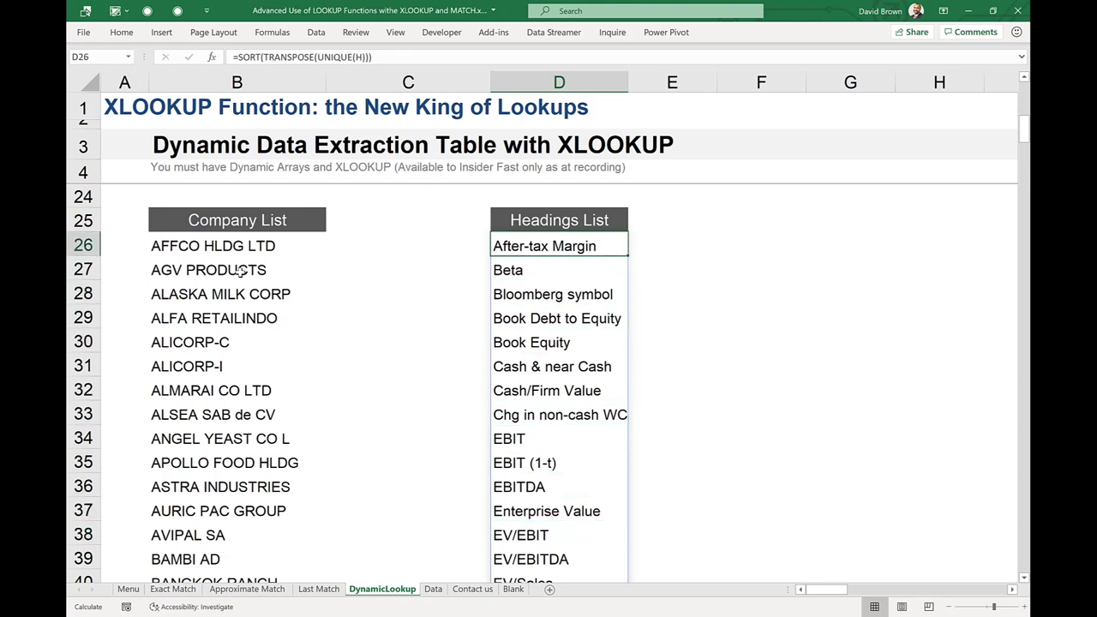
key(Up)
key(Up)
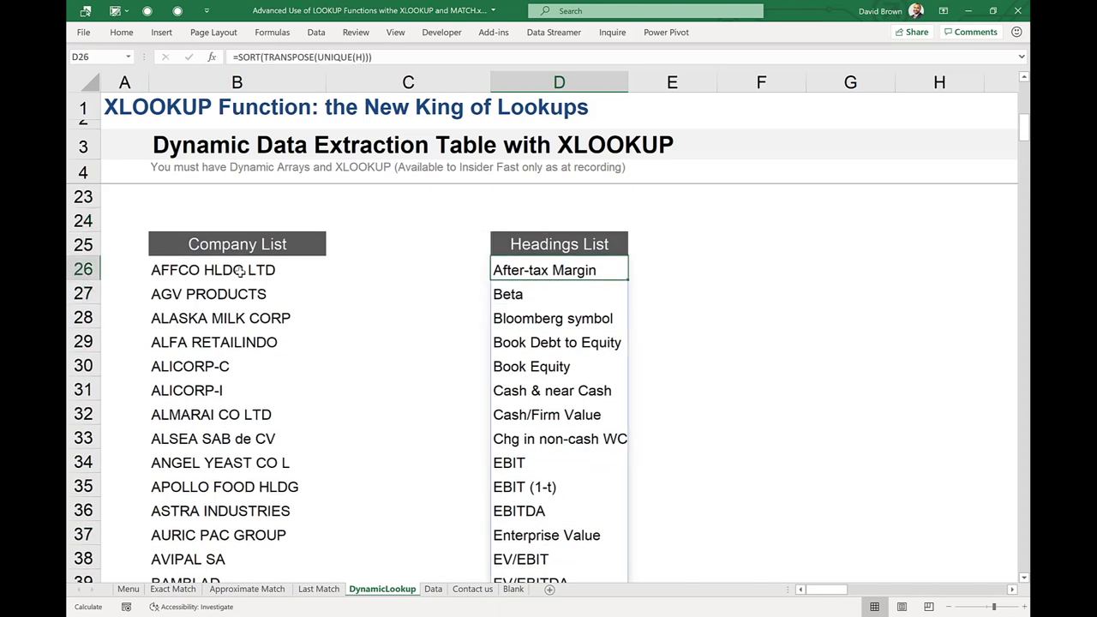
Step: Examine the empty extraction table above the two lists, including its numbered company rows and summary rows
key(Up)
key(Up)
key(Up)
key(Up)
key(Up)
key(Up)
key(Up)
key(Up)
key(Up)
key(Up)
key(Up)
key(Up)
key(Up)
key(Up)
key(Up)
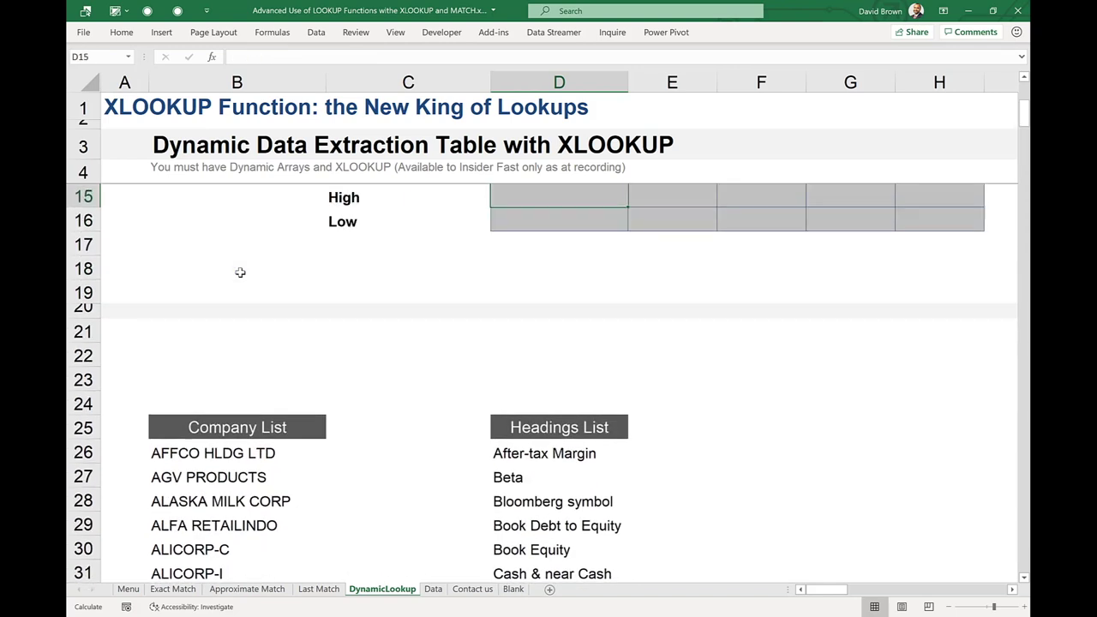
key(Up)
key(Up)
key(Up)
key(Up)
key(Up)
key(Up)
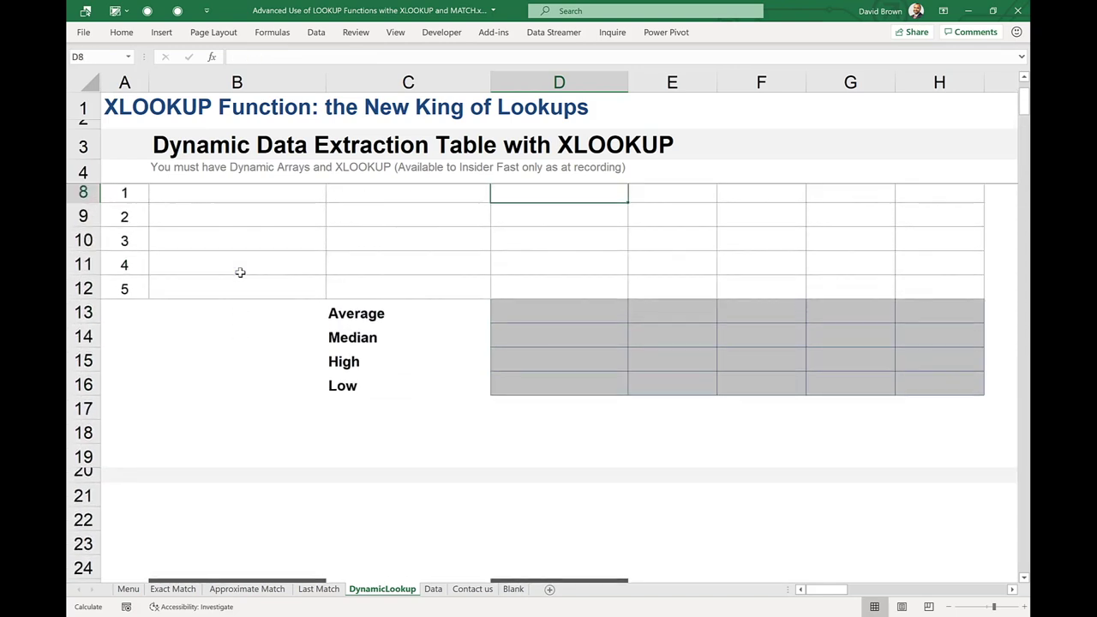
key(Left)
key(Left)
key(Down)
key(Down)
key(Down)
Step: Examine the Company List and Headings List below the extraction table and return to the Company Name heading
key(Right)
key(Down)
key(Down)
key(Down)
key(Down)
key(Down)
key(Down)
key(Down)
key(Down)
key(Down)
key(Down)
key(Down)
key(Down)
key(Down)
key(Down)
key(Down)
key(Down)
key(Down)
key(Down)
key(Down)
key(Down)
key(Down)
key(Down)
key(Down)
key(Down)
key(Up)
key(Up)
key(Up)
key(Up)
key(Up)
key(Up)
key(shift+Down)
key(Right)
key(Right)
key(shift+Down)
key(shift+Down)
key(Up)
key(Down)
key(Left)
key(Left)
key(Up)
key(ctrl+Up)
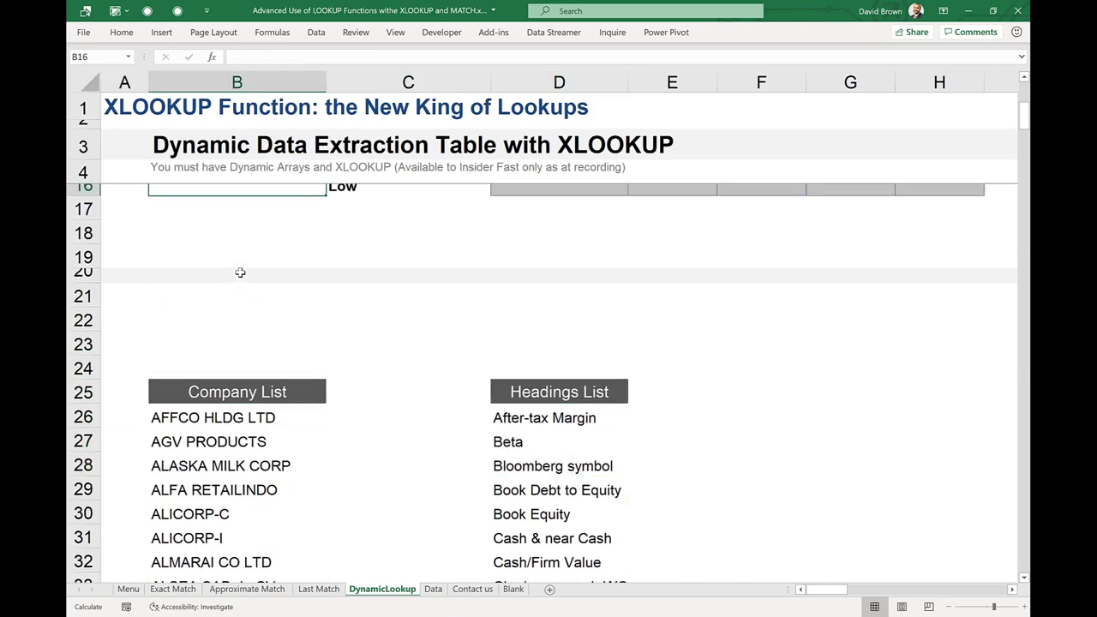
key(Up)
key(Up)
key(Down)
key(Down)
key(Down)
key(Down)
key(Down)
key(Down)
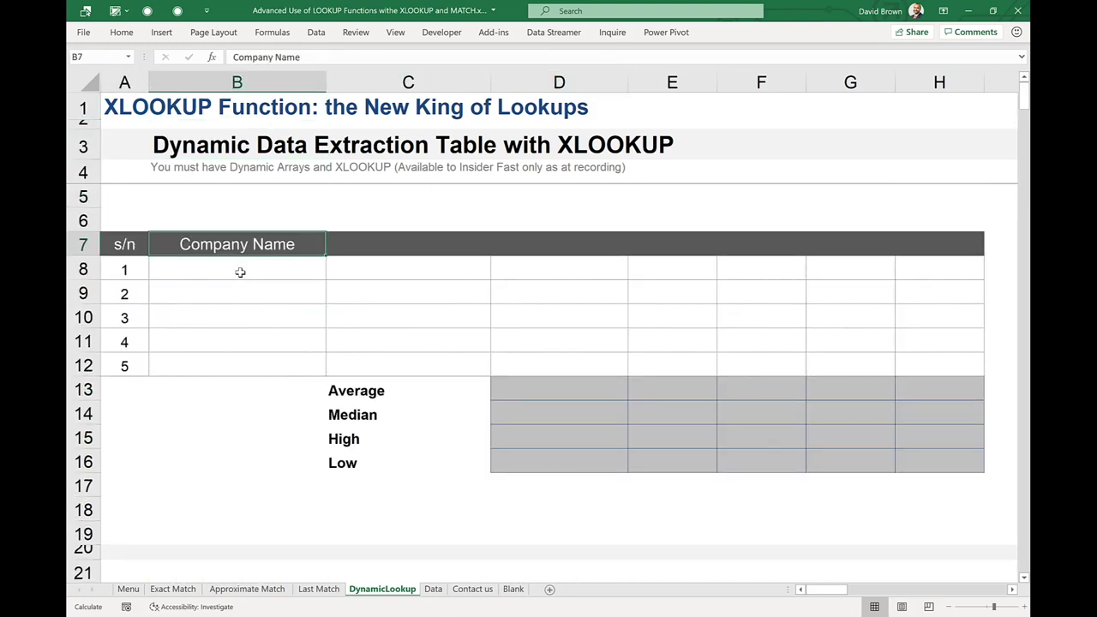
Step: Set up a List-type data validation for the five Company Name cells B8:B12
key(shift+Down)
key(shift+Down)
key(shift+Down)
key(shift+Down)
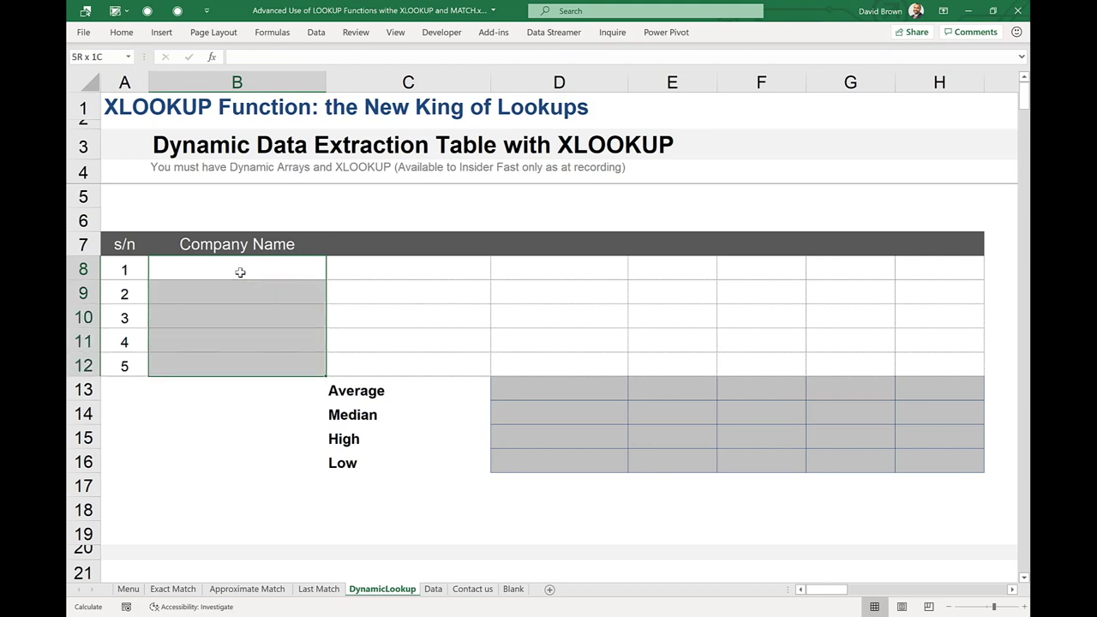
click(319, 34)
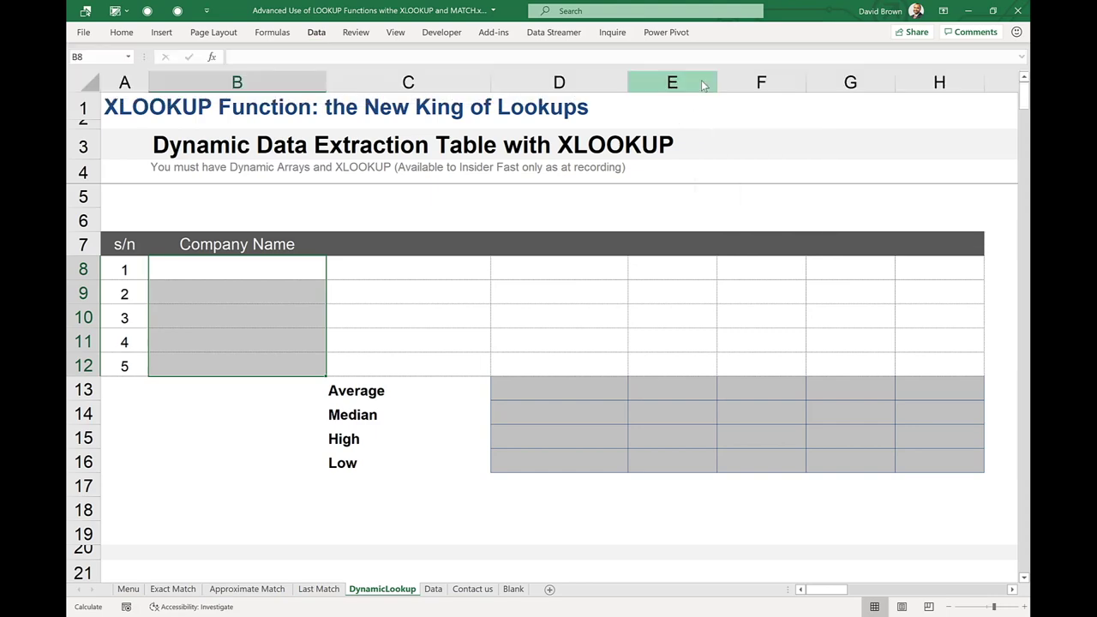
click(702, 82)
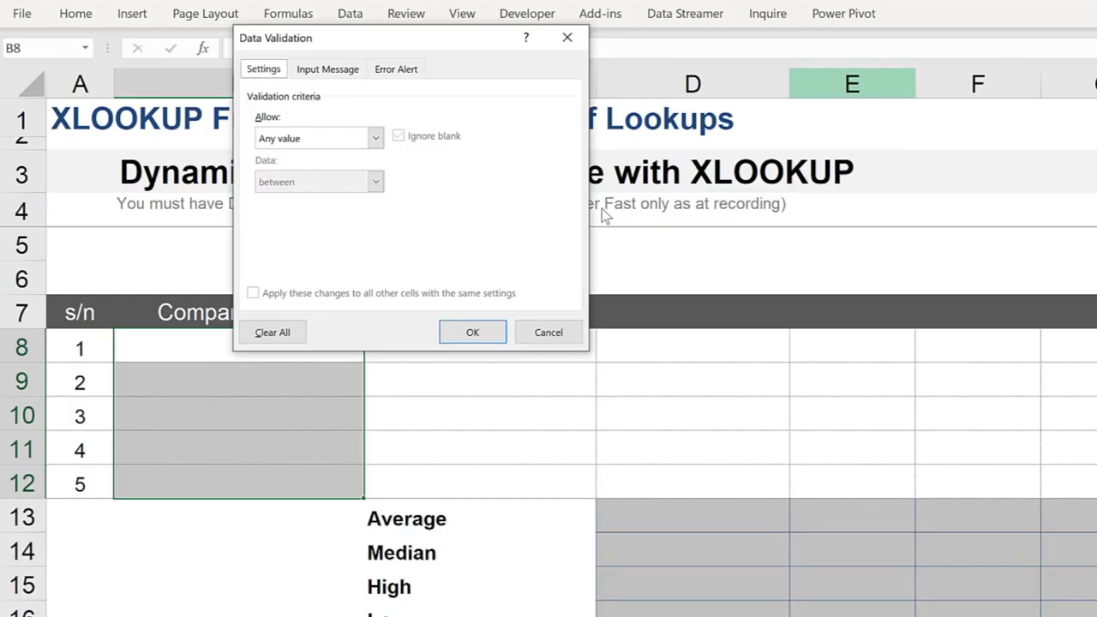
click(374, 138)
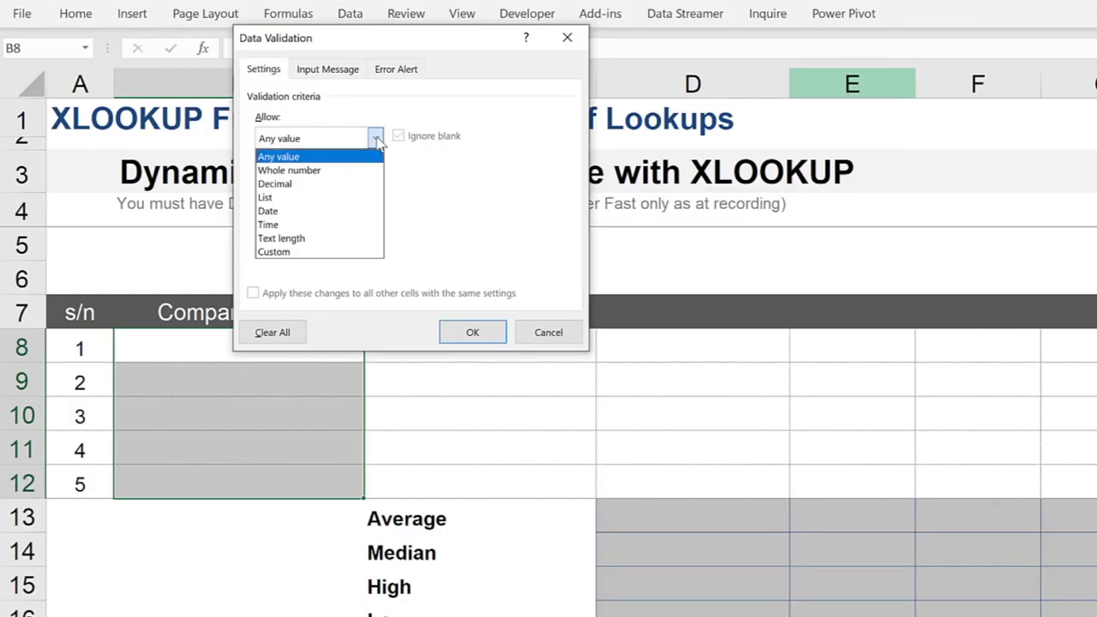
click(324, 198)
click(296, 222)
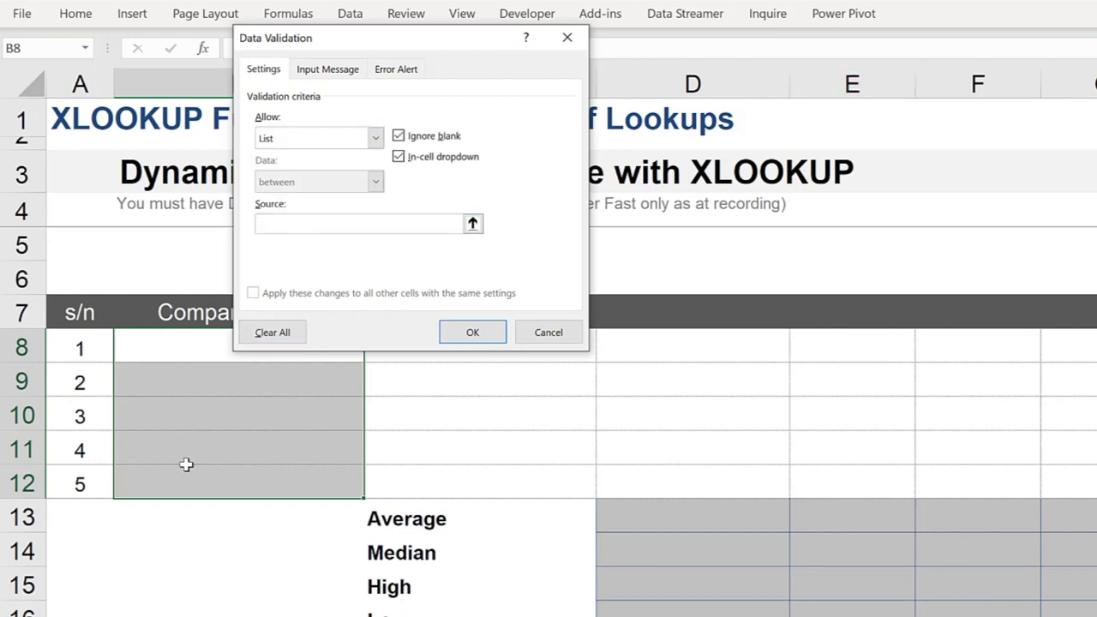
Step: Try the fixed company range =$B$26:$B$285 as the validation list's source
click(239, 612)
key(Down)
key(Down)
key(Down)
key(Down)
key(Down)
key(Down)
key(ctrl+shift+Down)
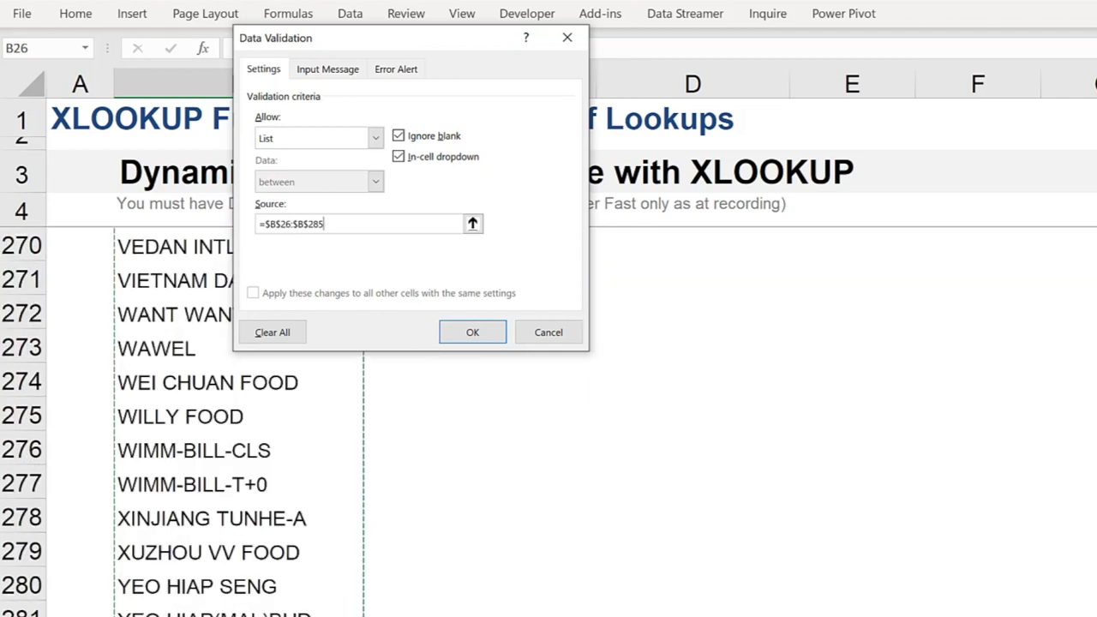
key(Up)
key(Up)
key(Up)
key(Up)
key(Up)
key(Up)
key(Up)
key(Up)
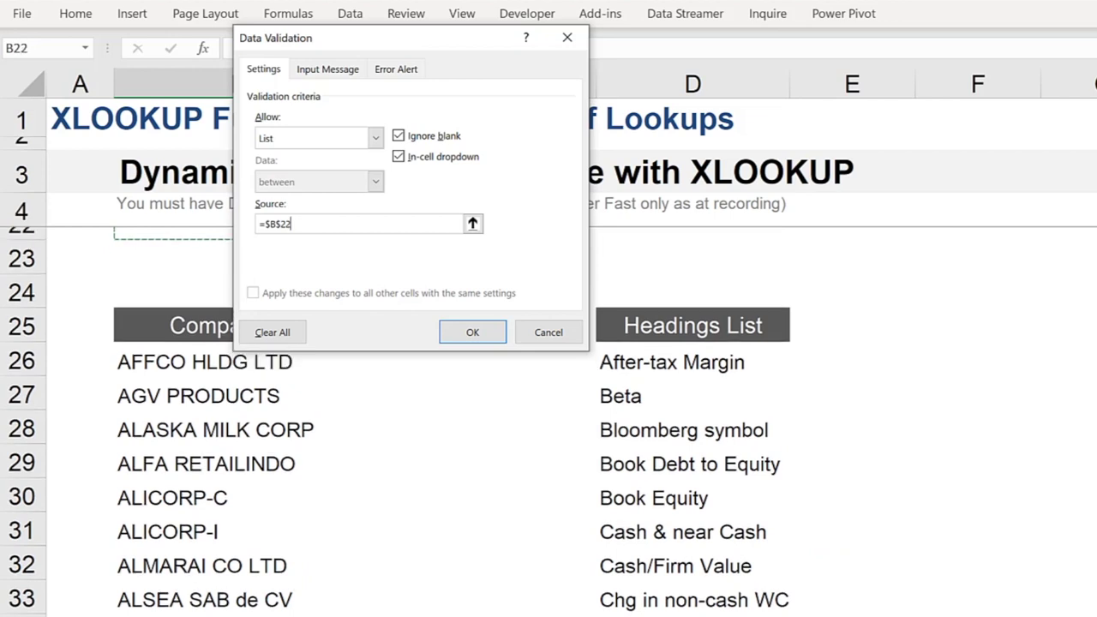
Step: Set the validation source to the spilled Company List with =$B$26# and apply it
click(244, 508)
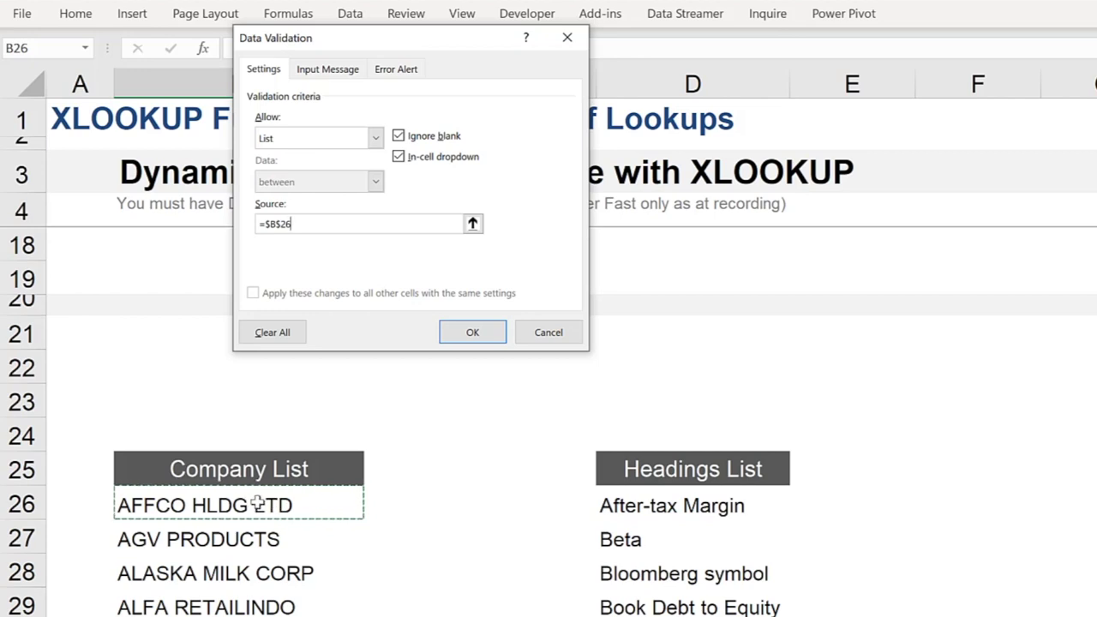
text(#)
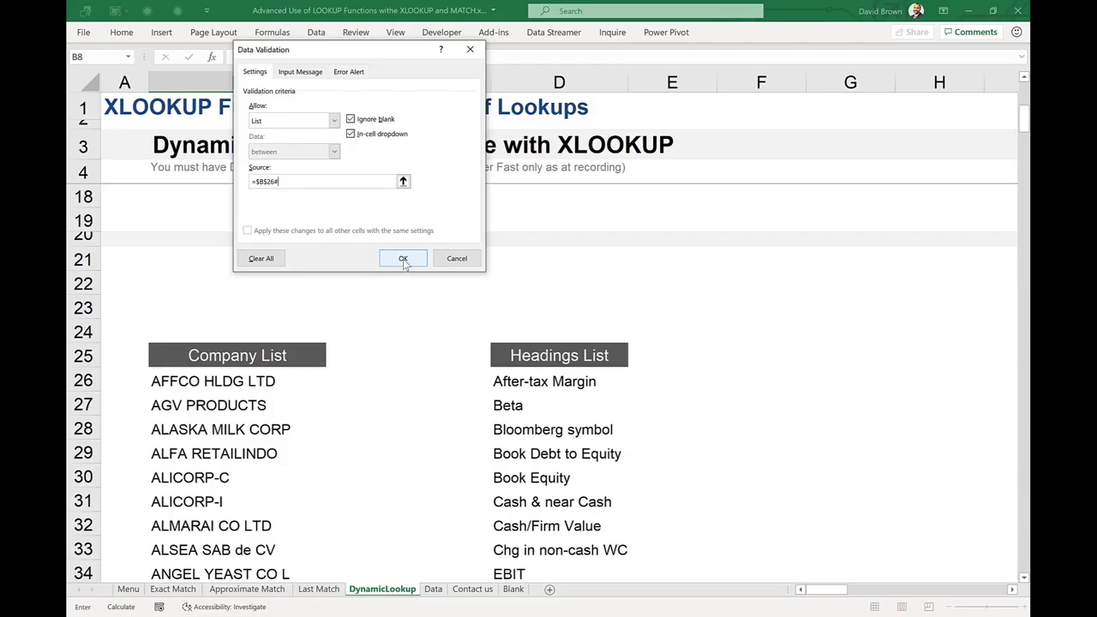
click(403, 259)
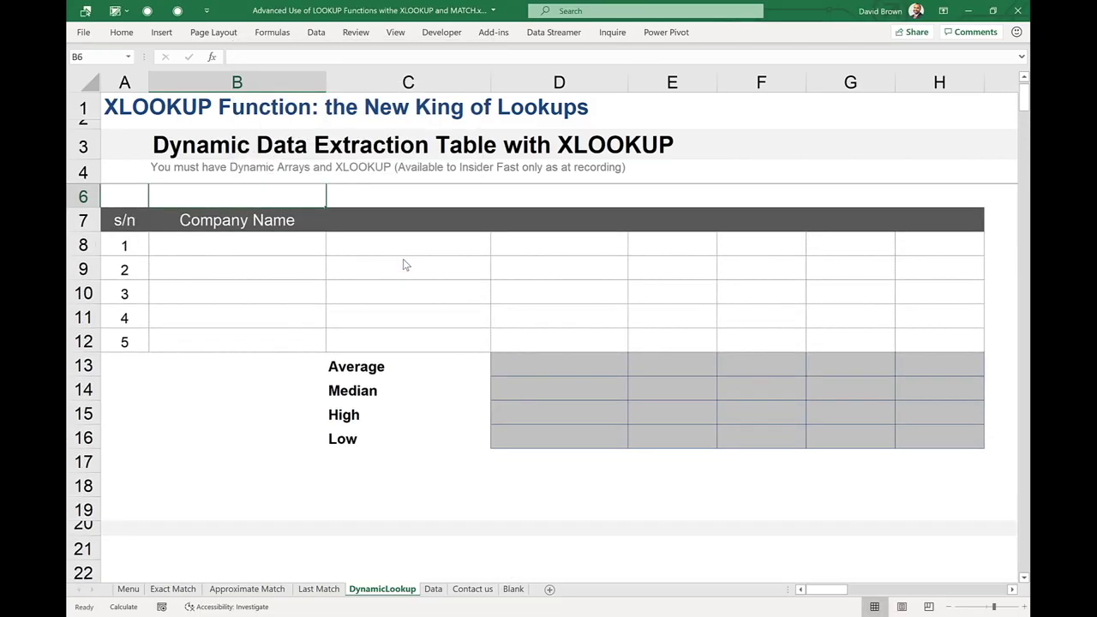
Step: Choose ALASKA MILK CORP for company row 1 in B8 and INDYKPOL SA for row 2 in B9
key(Down)
key(Down)
click(332, 250)
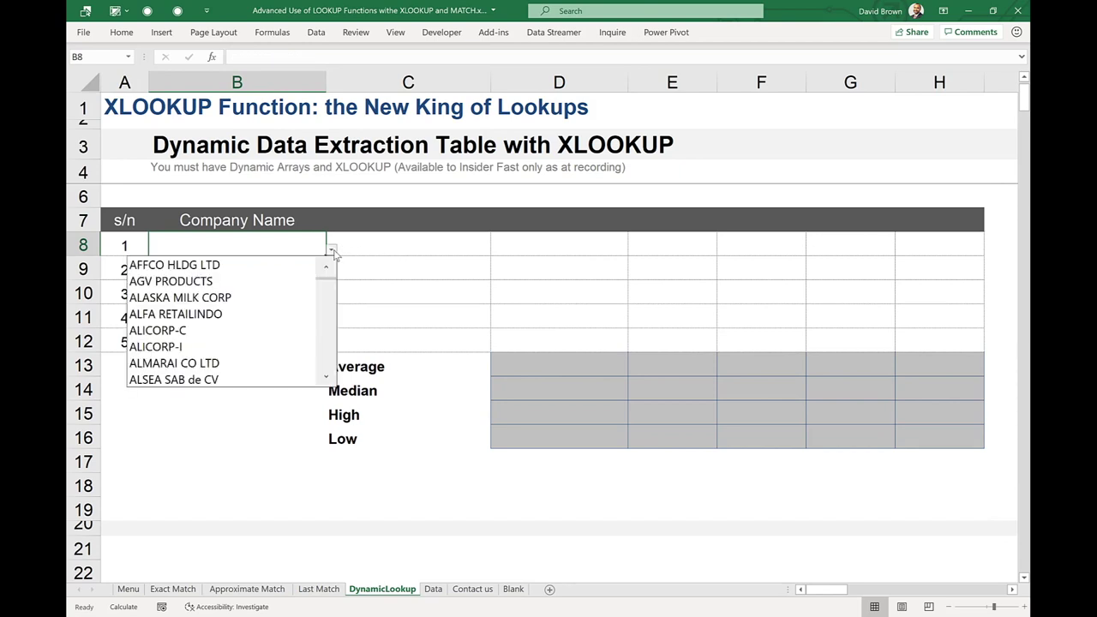
click(242, 297)
click(300, 270)
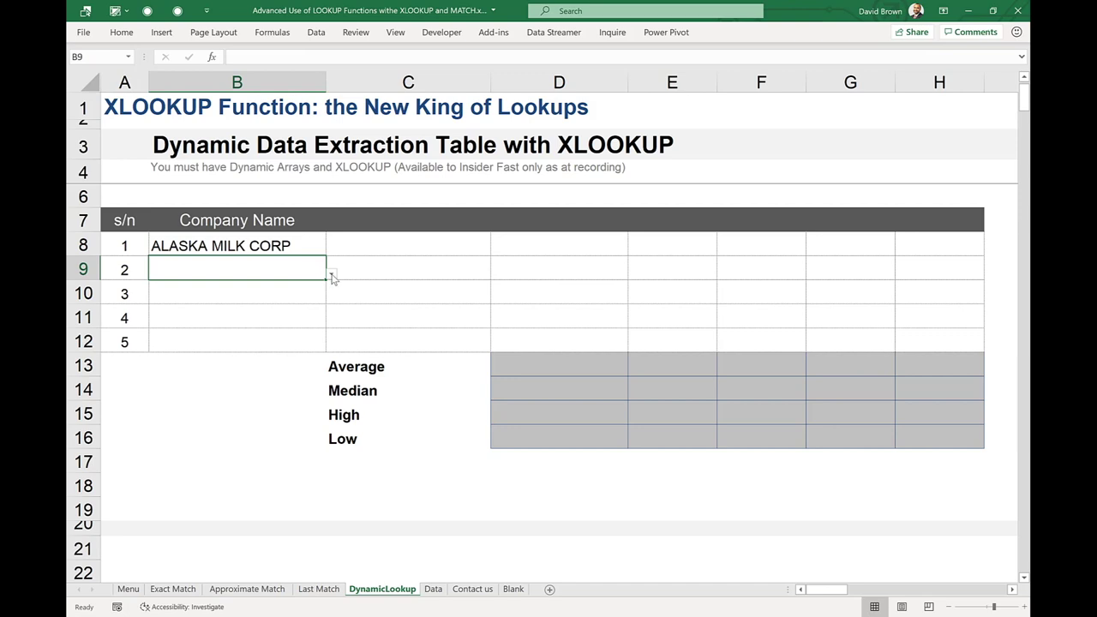
click(332, 274)
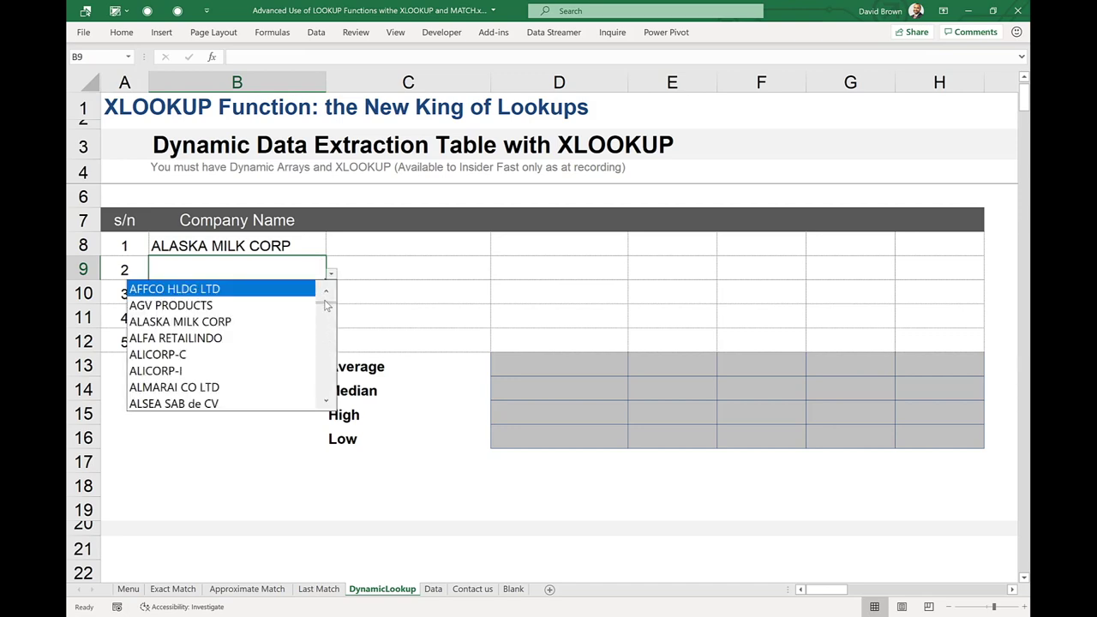
drag(327, 307, 326, 341)
click(238, 317)
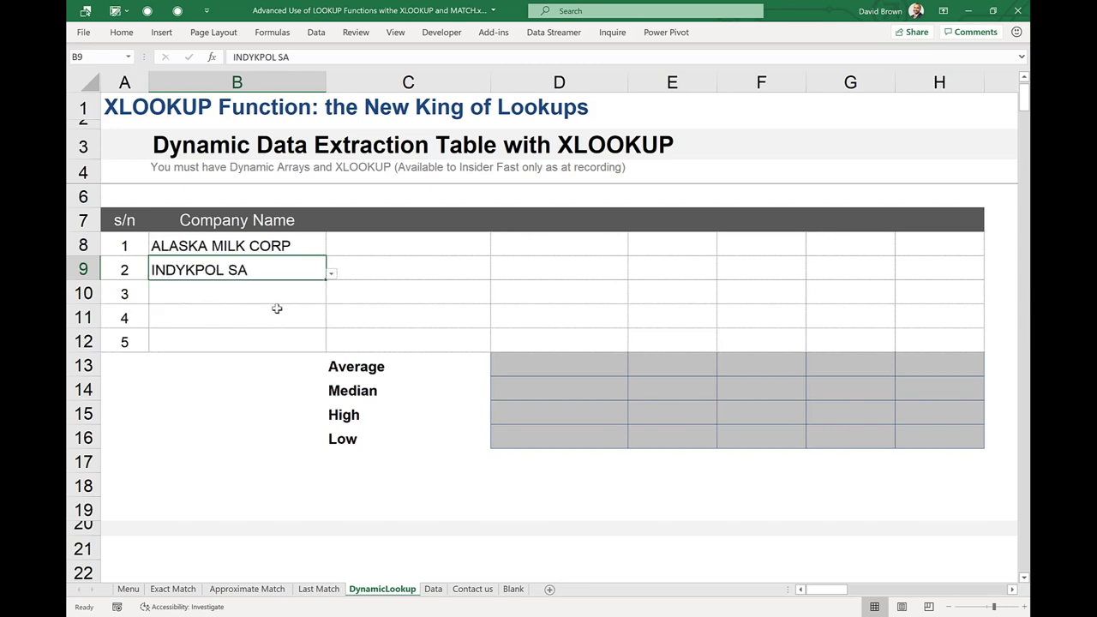
Step: Choose LAM SOON HONG KG for company row 3 in B10 and GRUPO MINSA-C for row 4 in B11
click(270, 292)
click(330, 300)
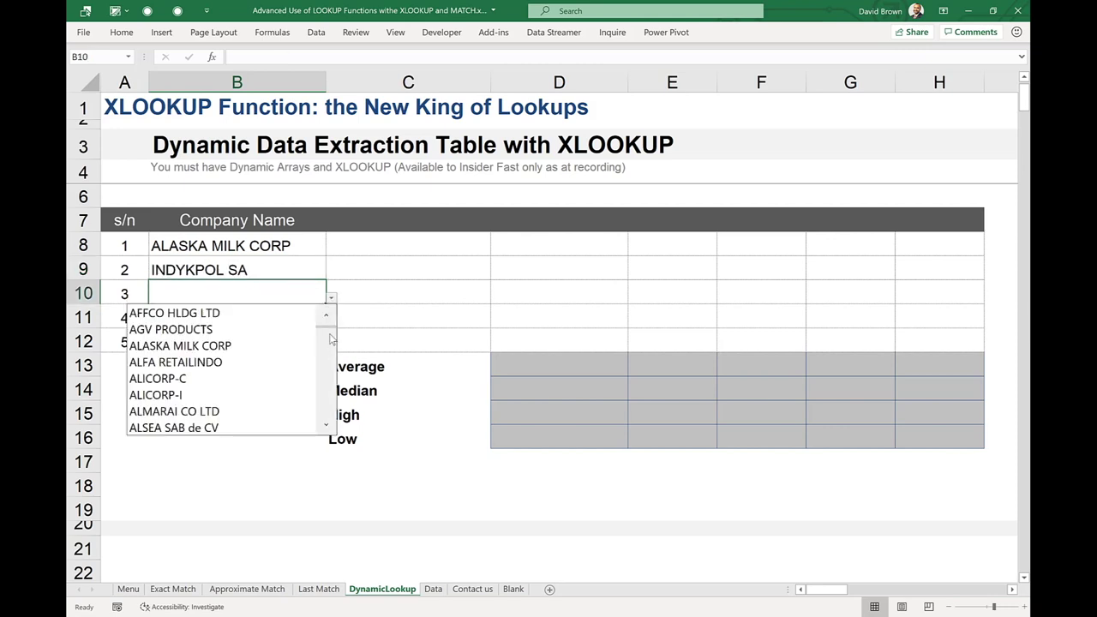
drag(330, 333, 330, 358)
click(231, 345)
click(255, 315)
click(332, 323)
drag(330, 355, 328, 387)
click(240, 400)
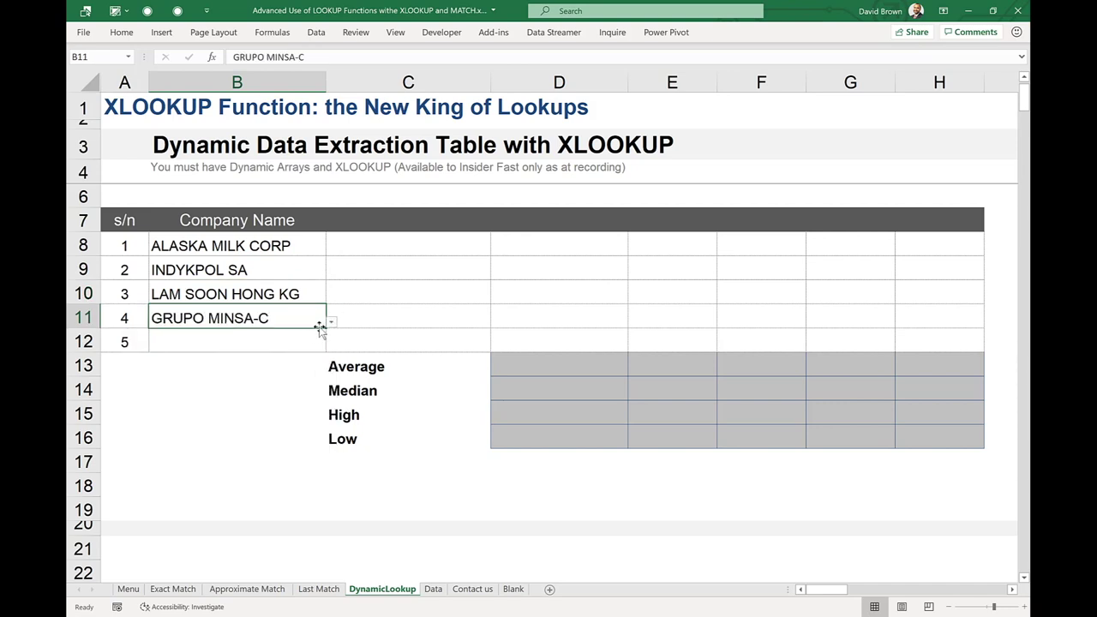
Step: Choose SEPROD GROUP as the fifth company in B12
click(304, 347)
click(331, 346)
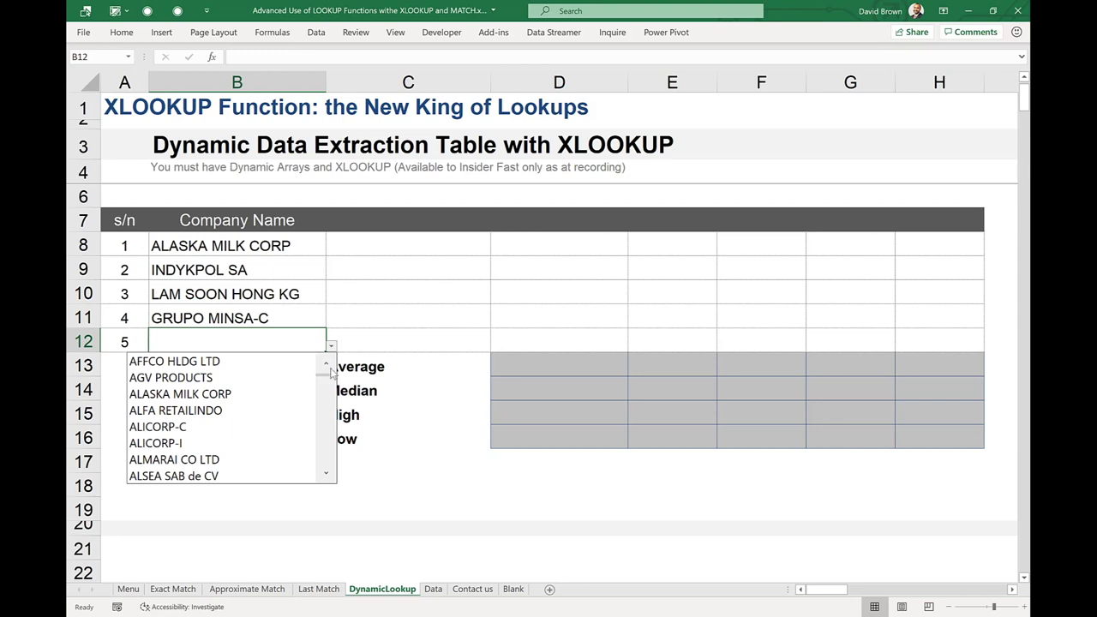
drag(325, 377, 323, 439)
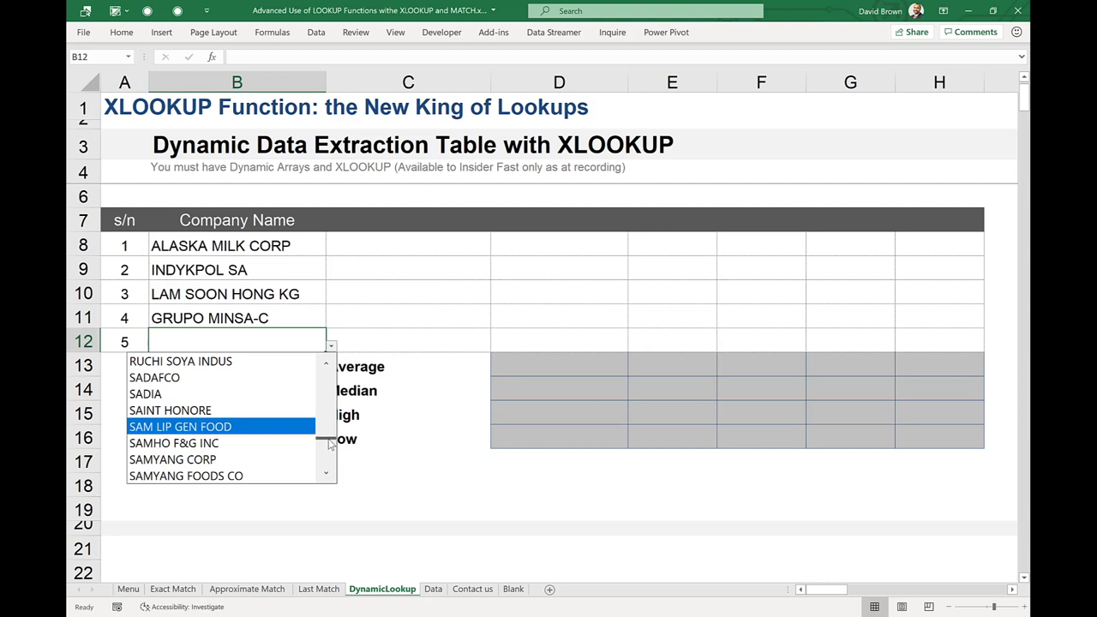
scroll(329, 444, down, 3)
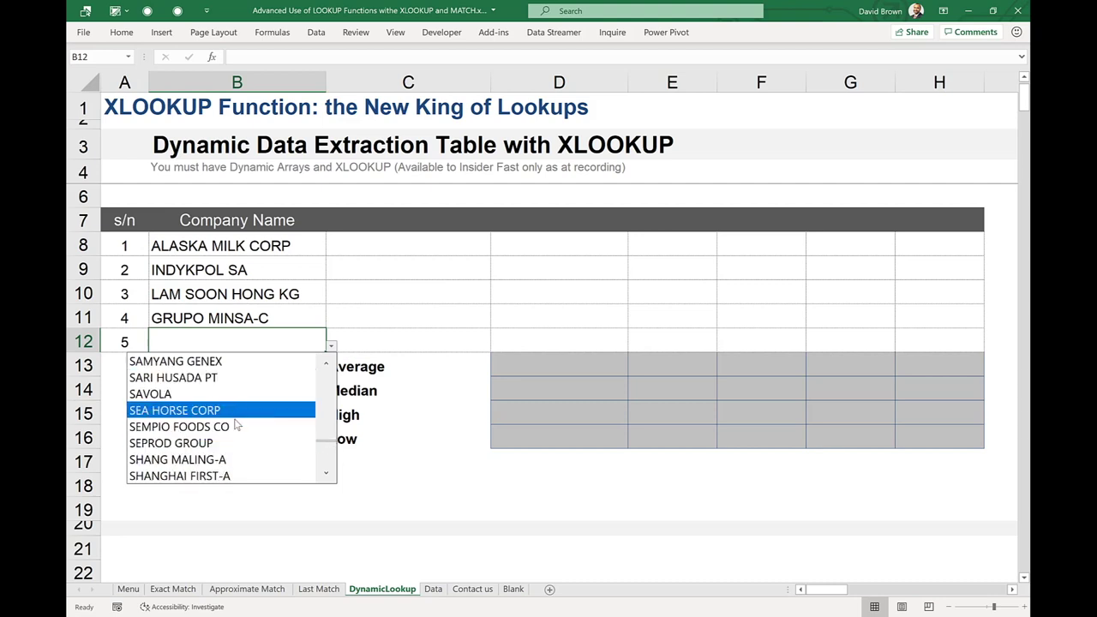
click(210, 443)
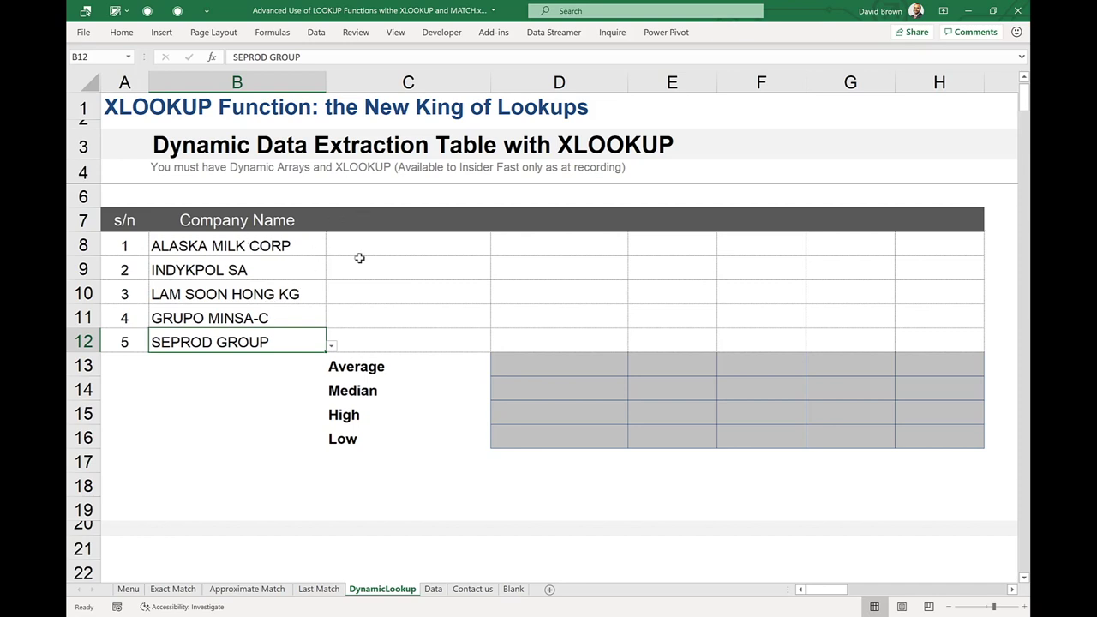
Step: Set up a List-type data validation for the empty column heading cells C7:H7
drag(371, 244, 928, 340)
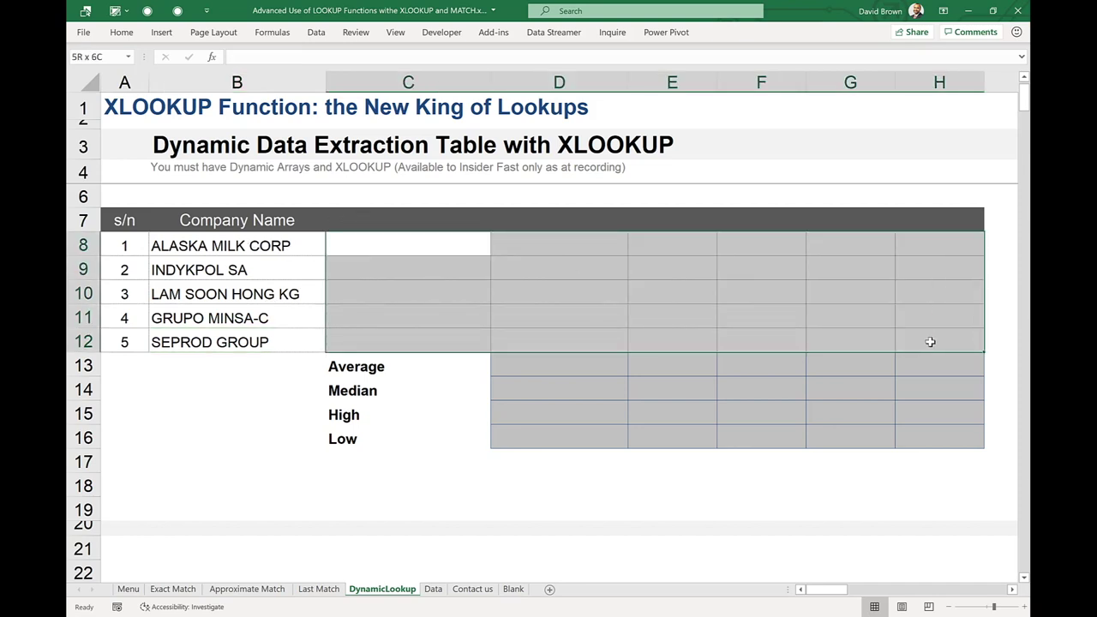
click(426, 222)
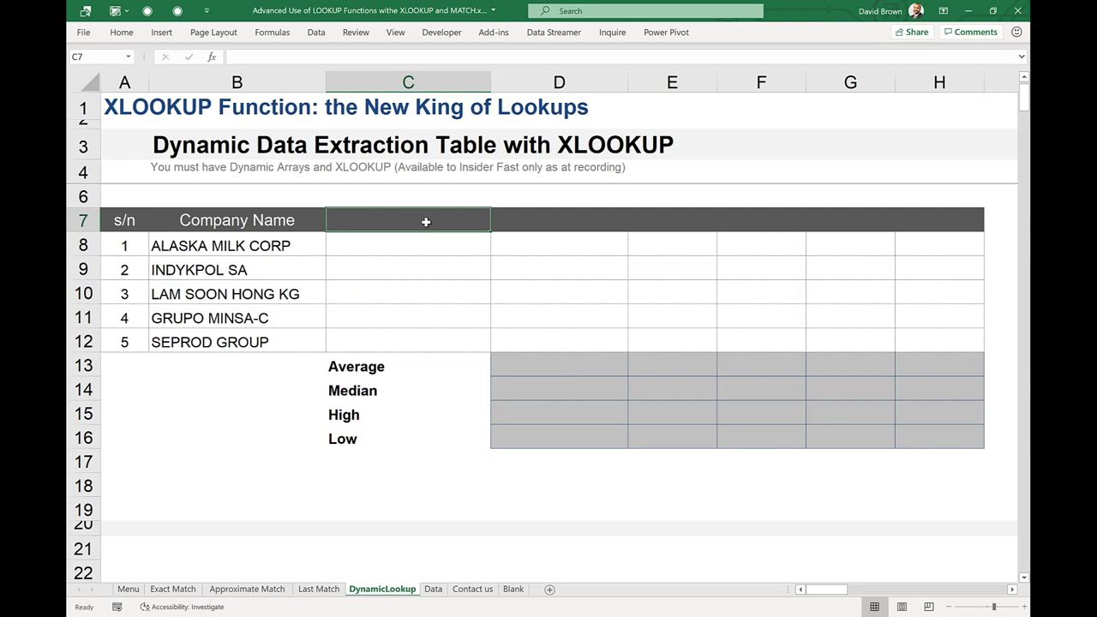
drag(418, 221, 936, 221)
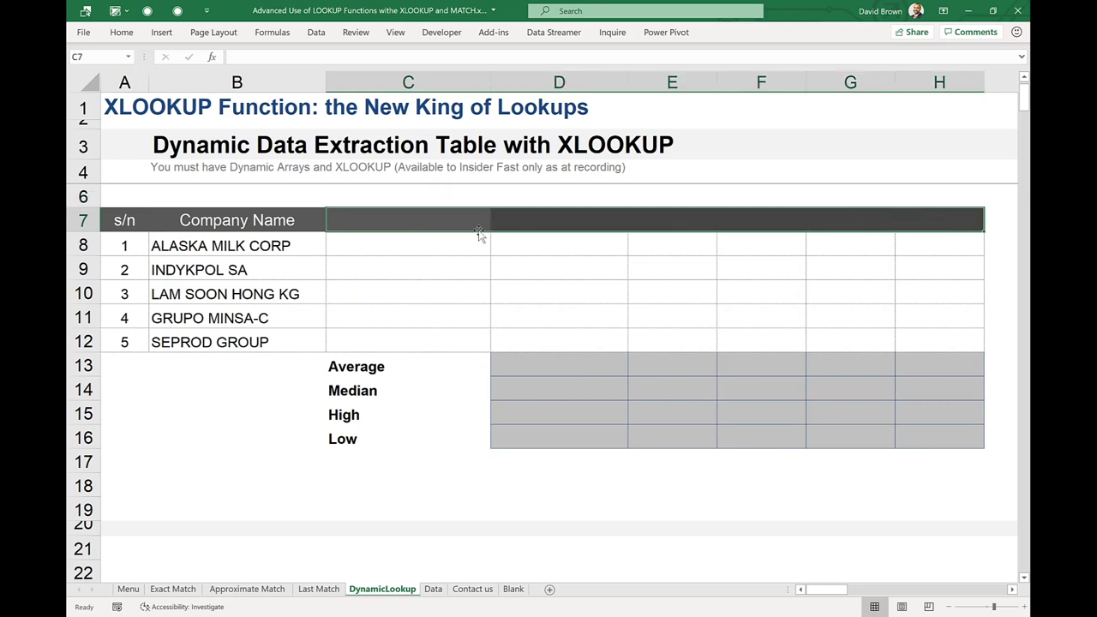
click(316, 34)
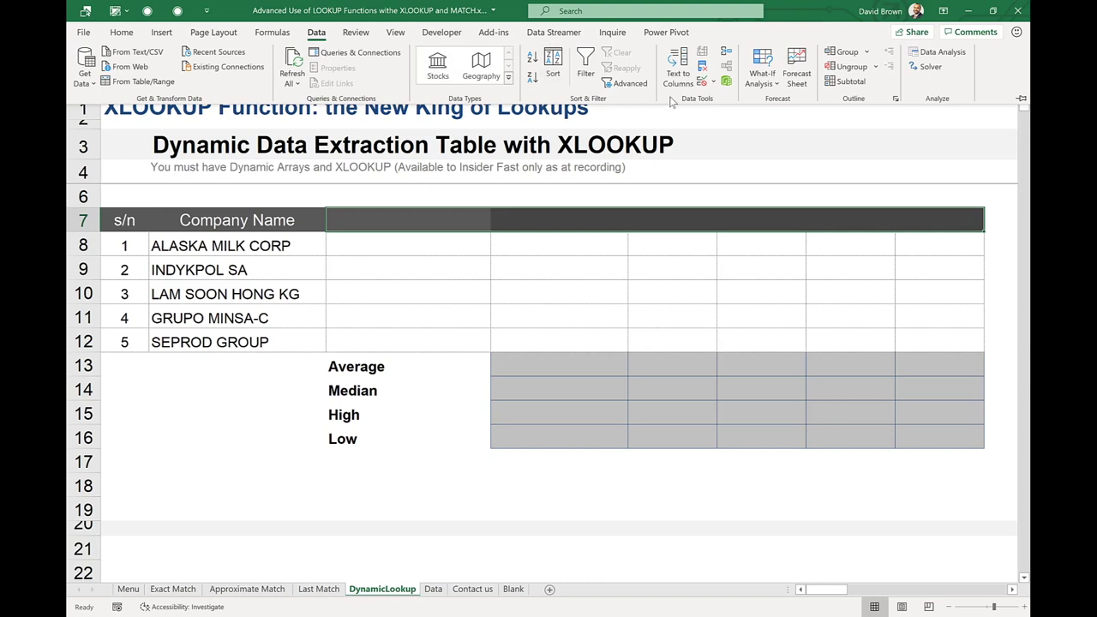
click(708, 87)
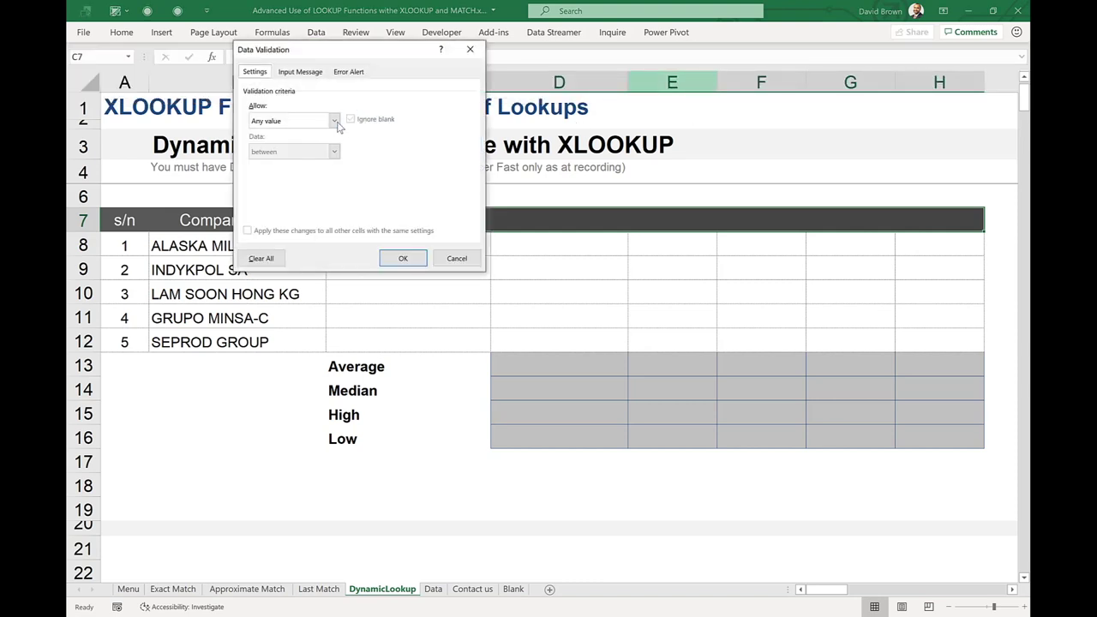
click(336, 120)
click(287, 163)
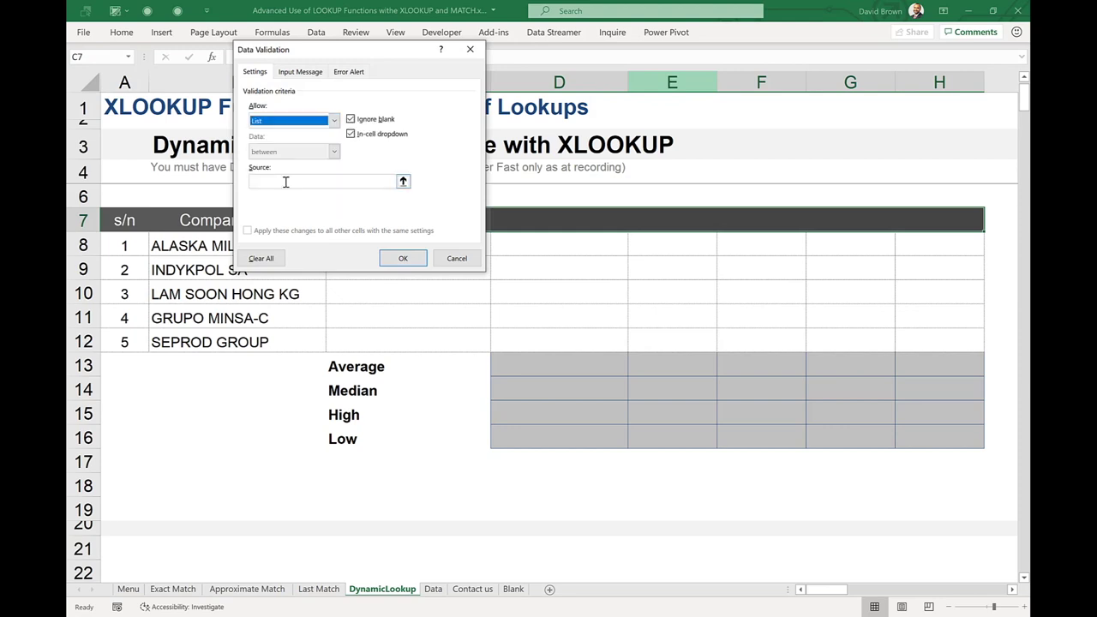
Step: Set the heading validation's source to the spilled Headings List with =$D$26# and apply it
click(285, 182)
click(435, 549)
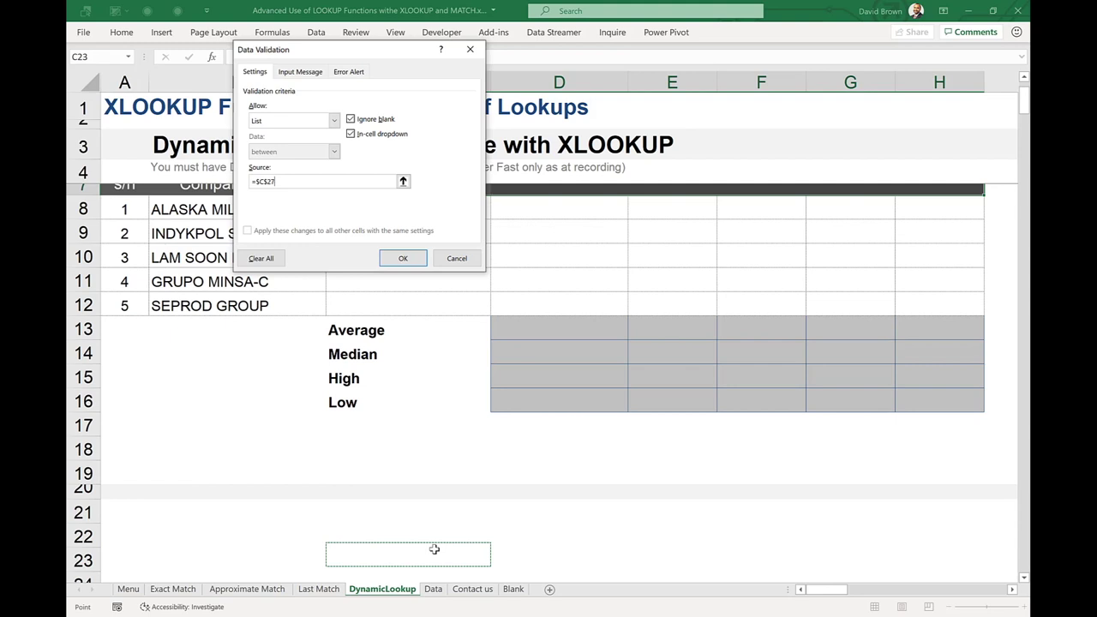
key(Down)
key(Down)
key(Down)
key(Down)
key(Down)
click(551, 505)
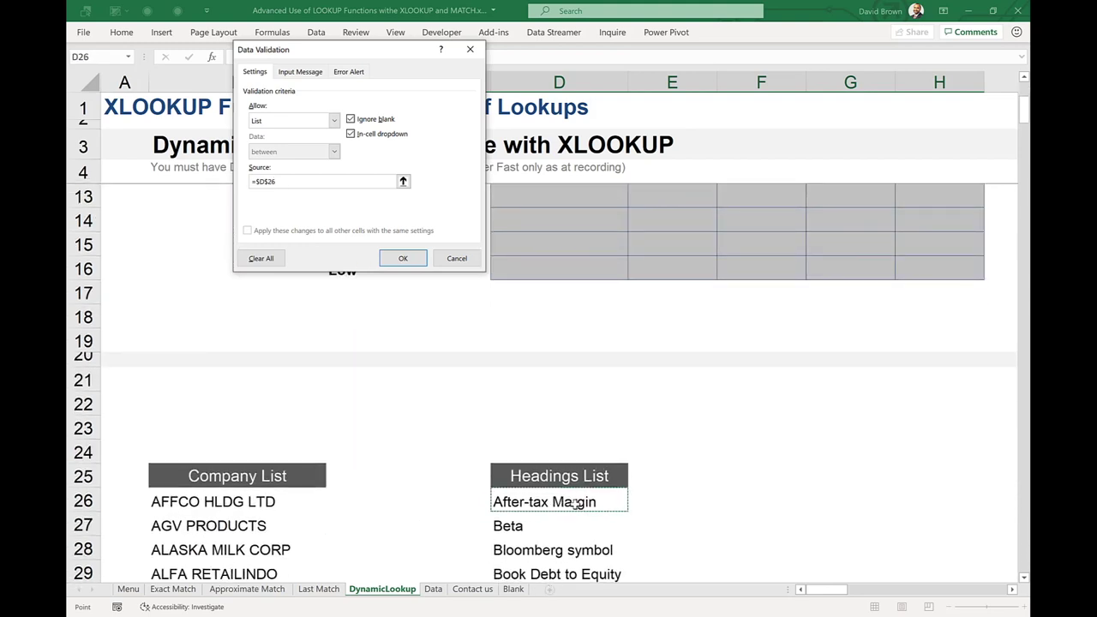
text(#)
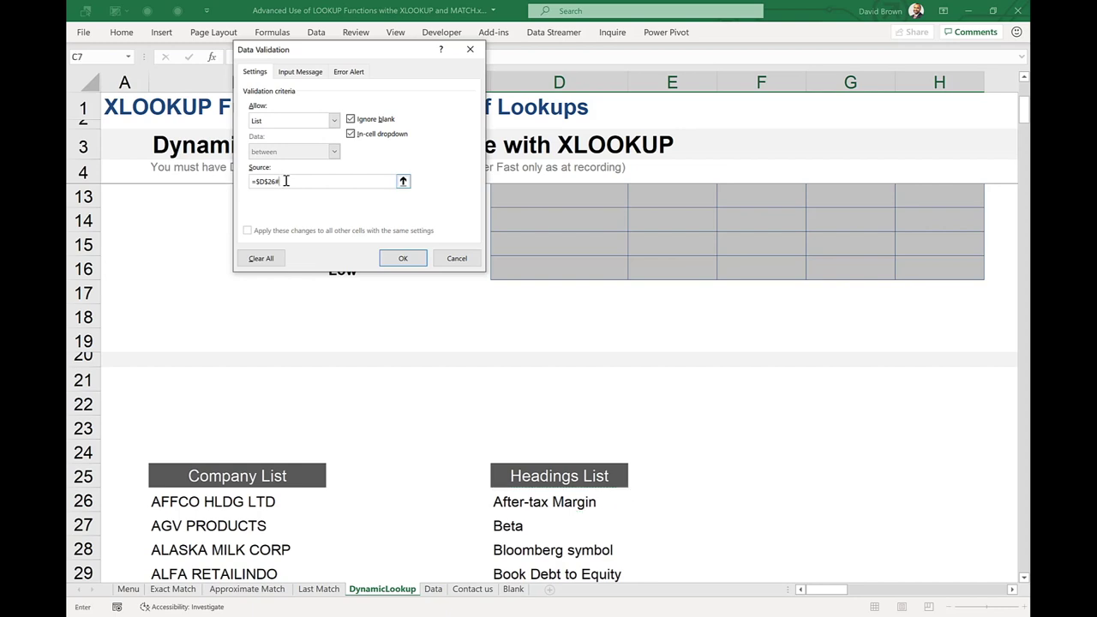
click(399, 259)
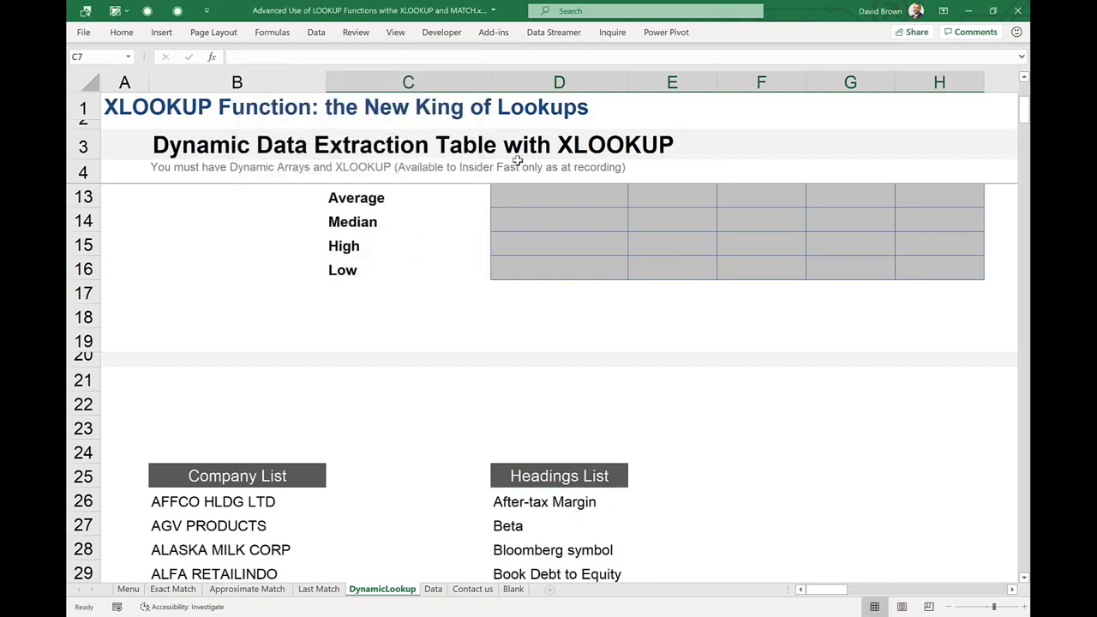
Step: Check the heading cells across row 7 of the extraction table for their drop-down lists
scroll(517, 160, up, 3)
key(Right)
key(Right)
key(Right)
key(Right)
key(Right)
key(Left)
key(Left)
key(Left)
key(Left)
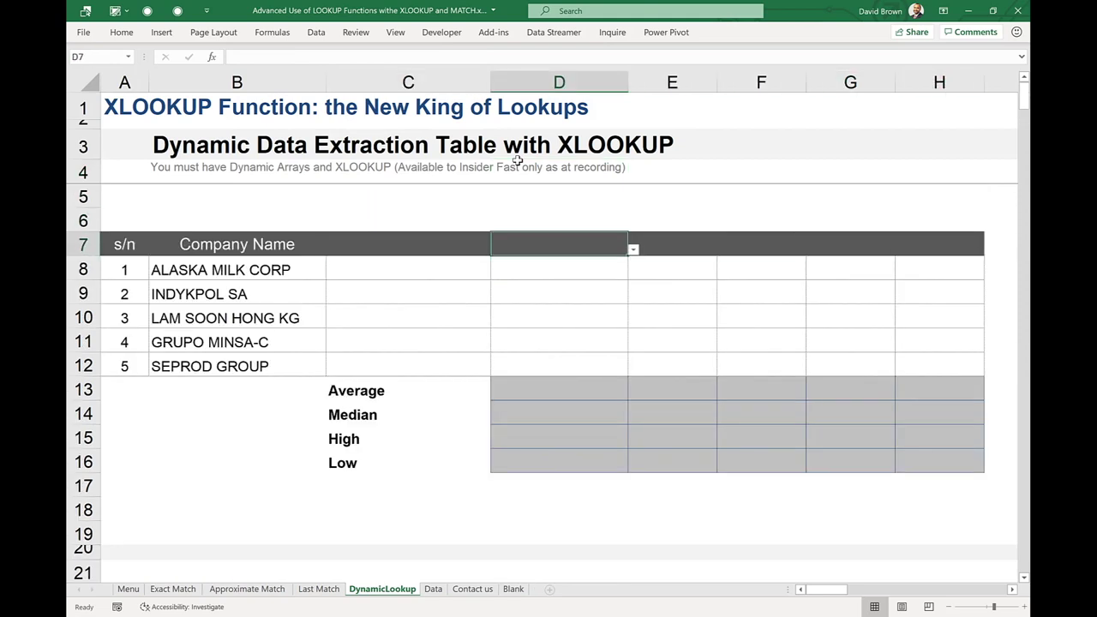
Step: Choose Bloomberg symbol as the column heading in C7 and EBIT as the heading in D7
key(Left)
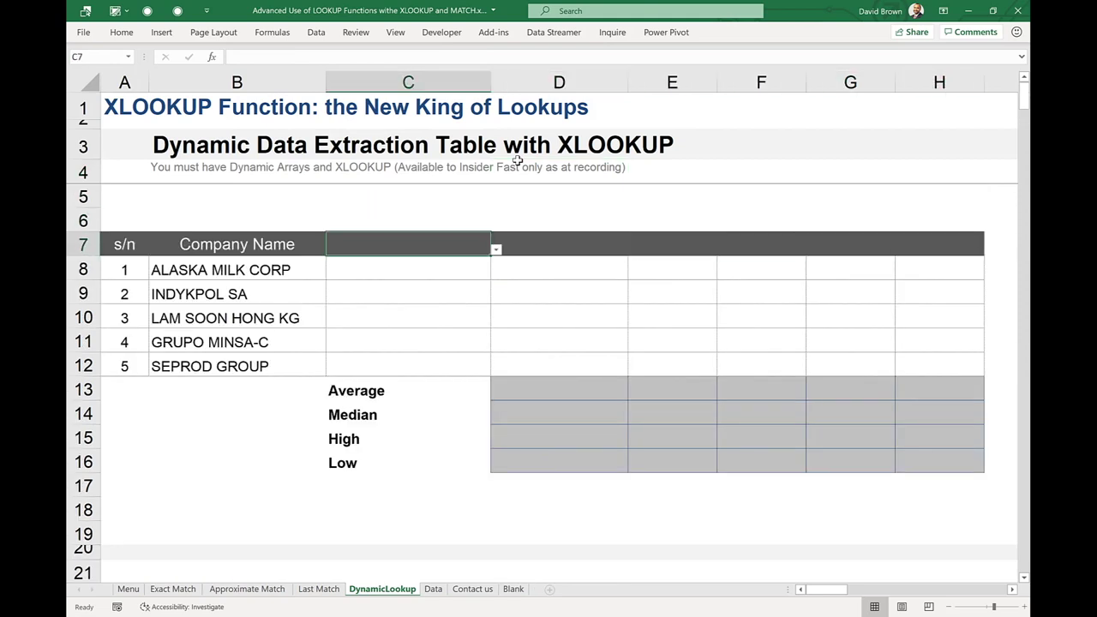
click(496, 249)
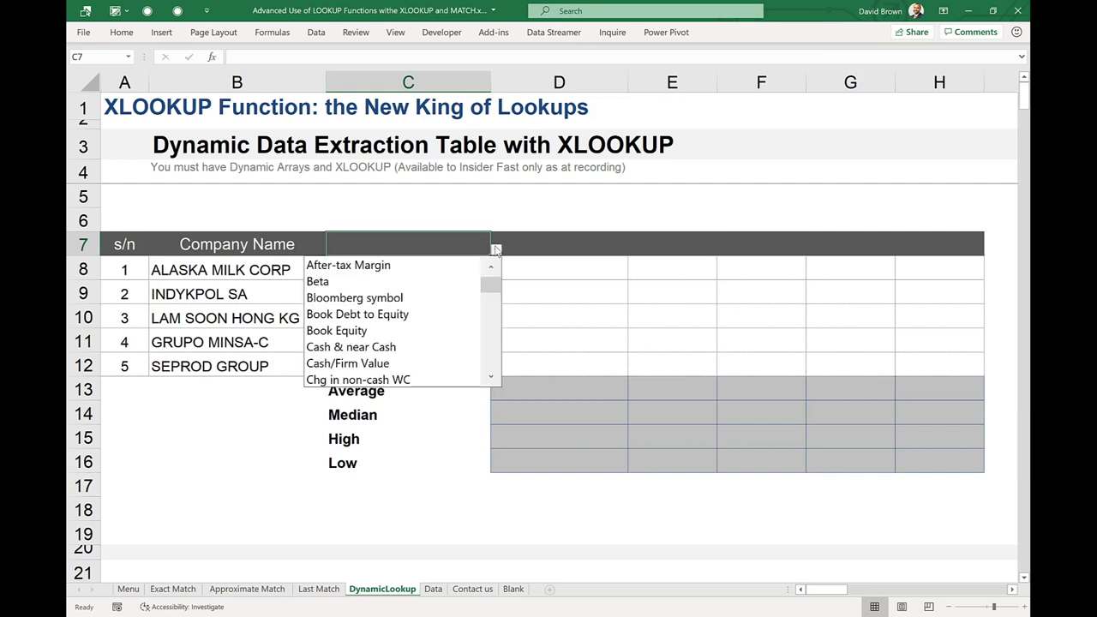
click(416, 299)
click(549, 244)
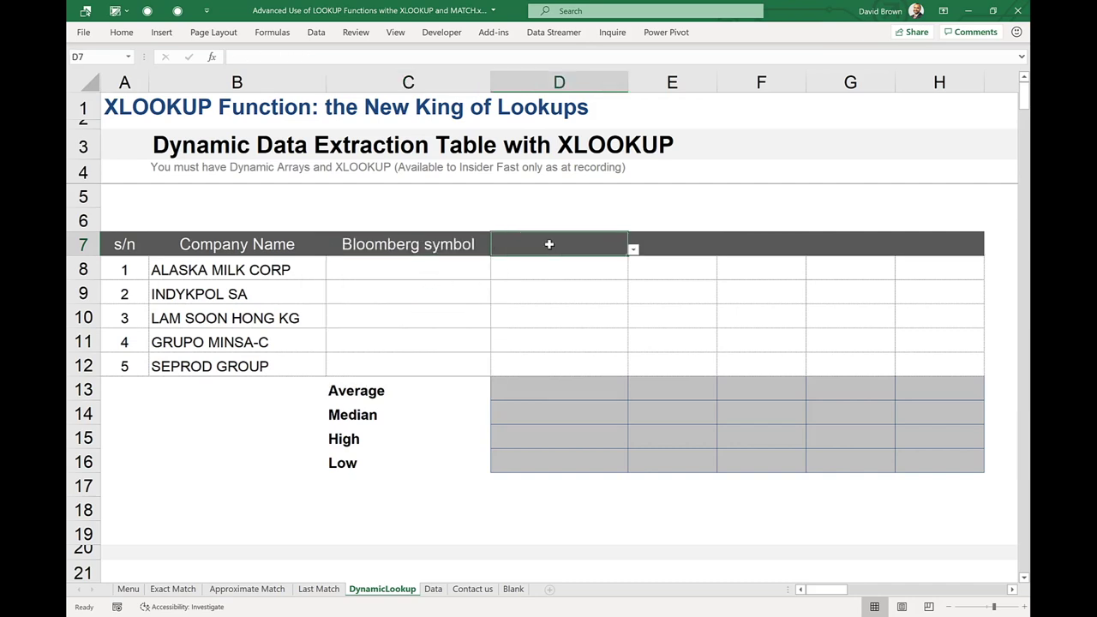
click(634, 250)
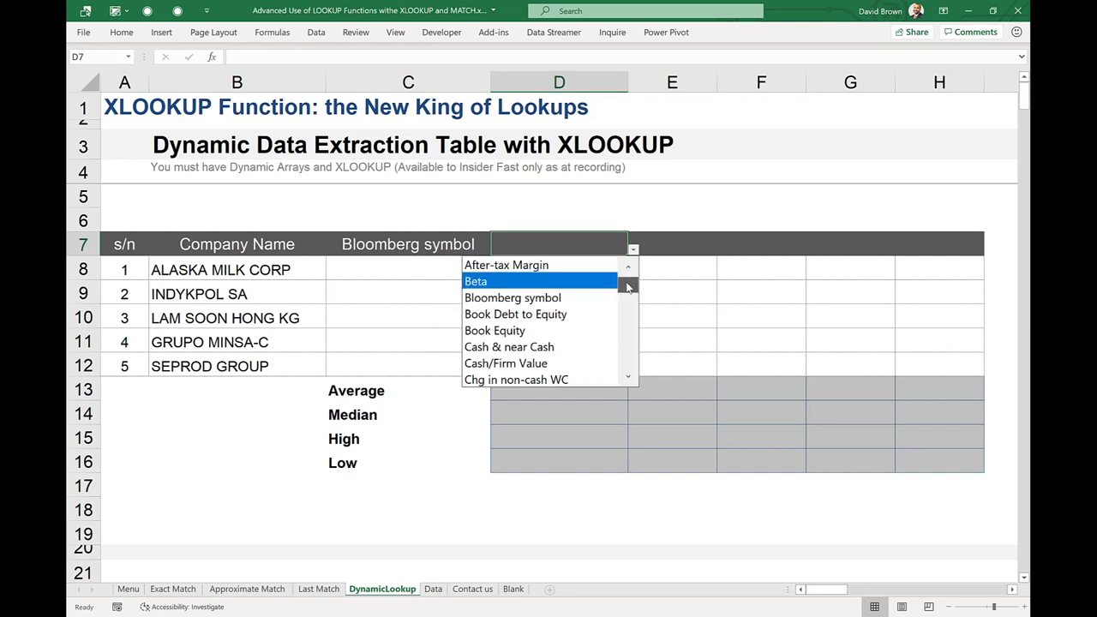
scroll(627, 289, down, 3)
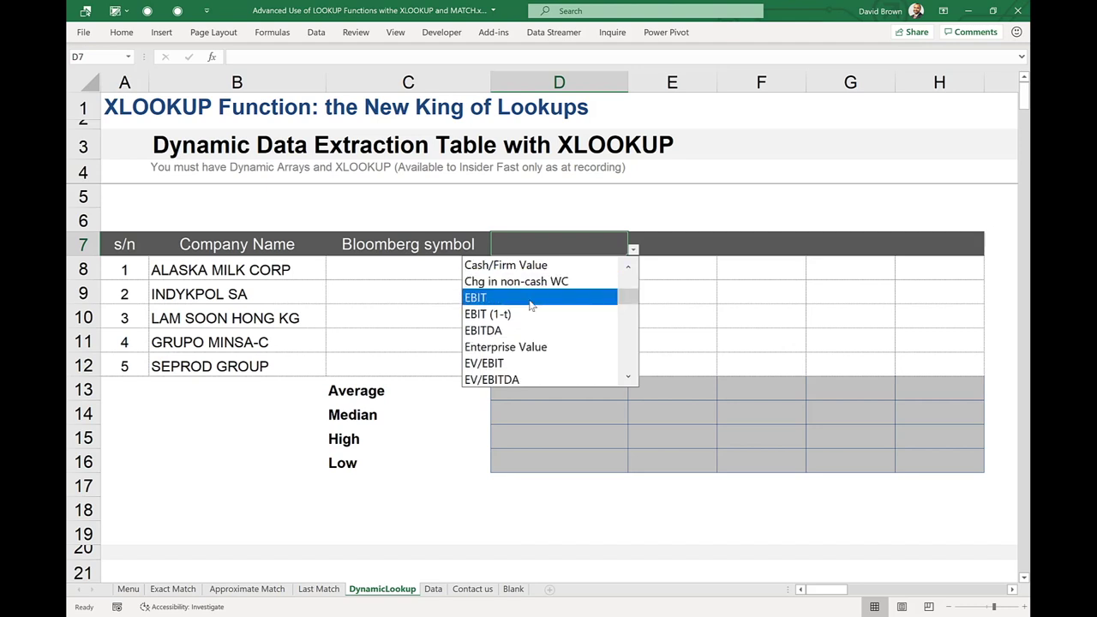
click(551, 297)
Step: Choose EBITDA as the column heading in E7
click(665, 244)
click(721, 248)
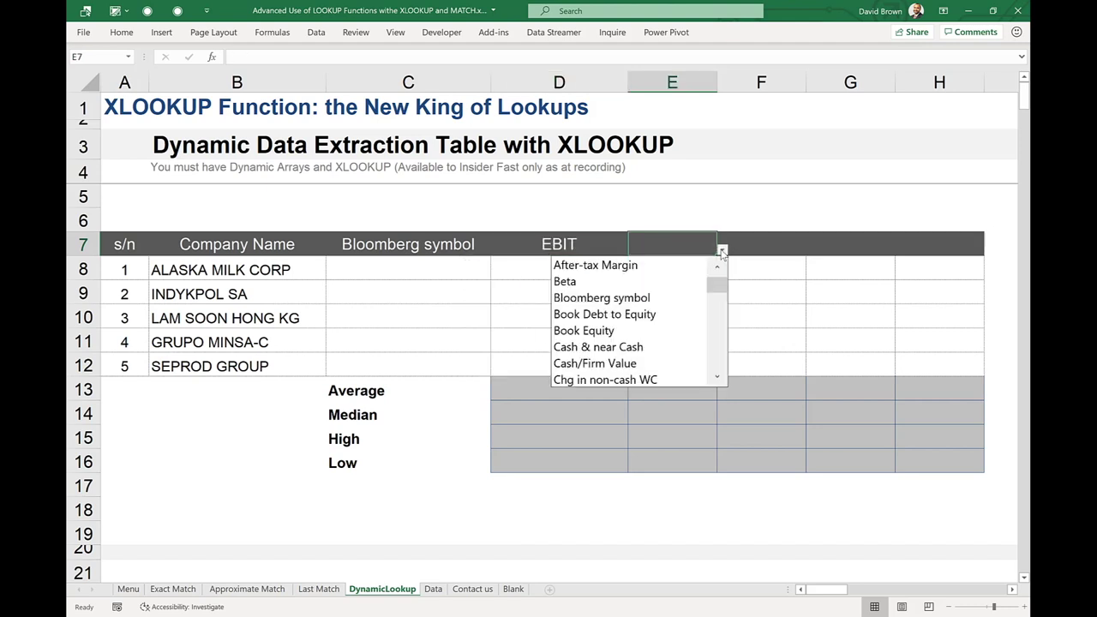
drag(715, 290, 716, 303)
click(657, 317)
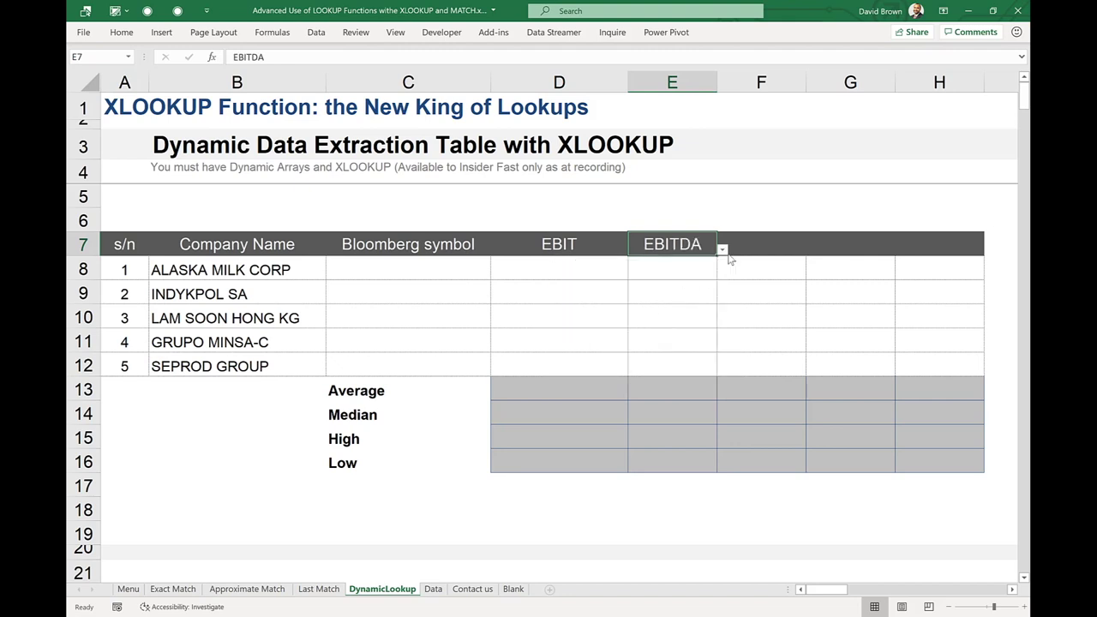
Step: Choose EV/Sales as the column heading in F7
click(746, 246)
click(811, 251)
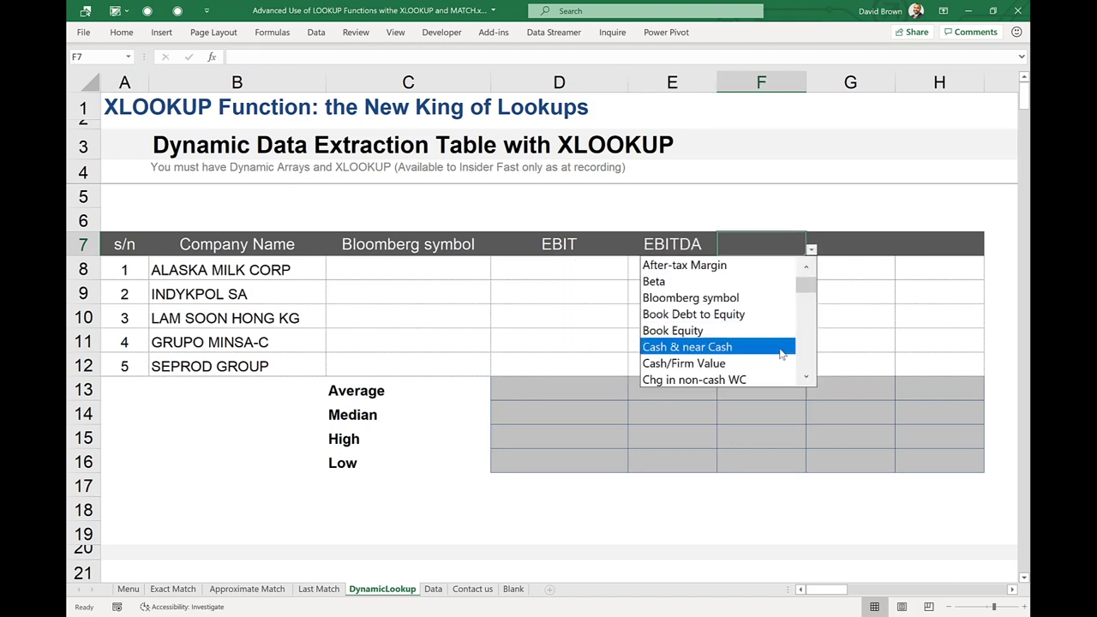
drag(812, 291, 812, 312)
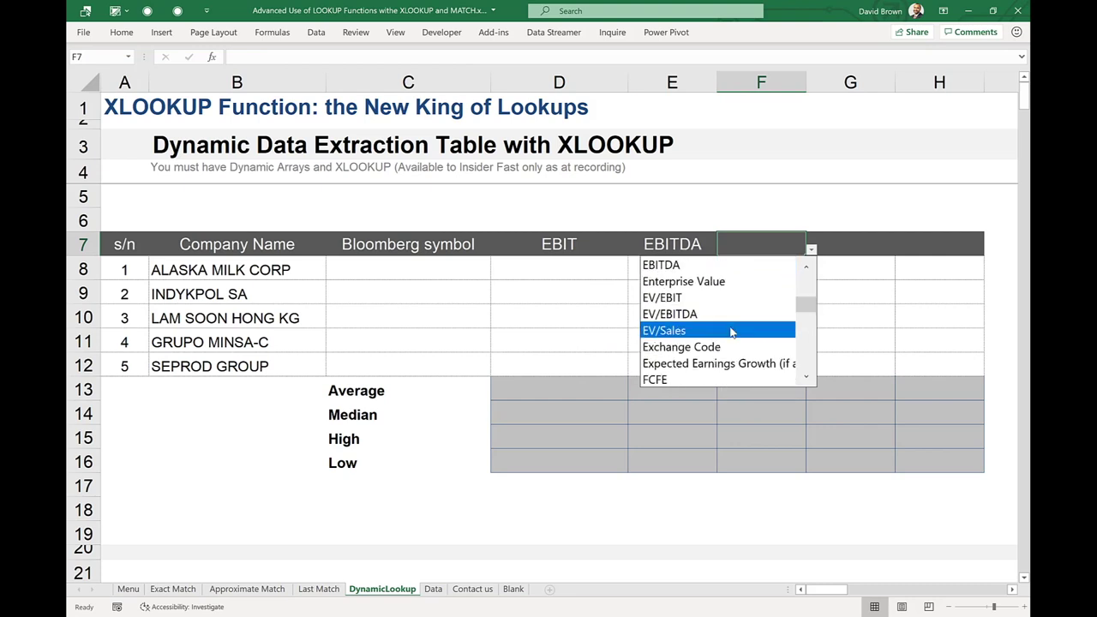
key(Escape)
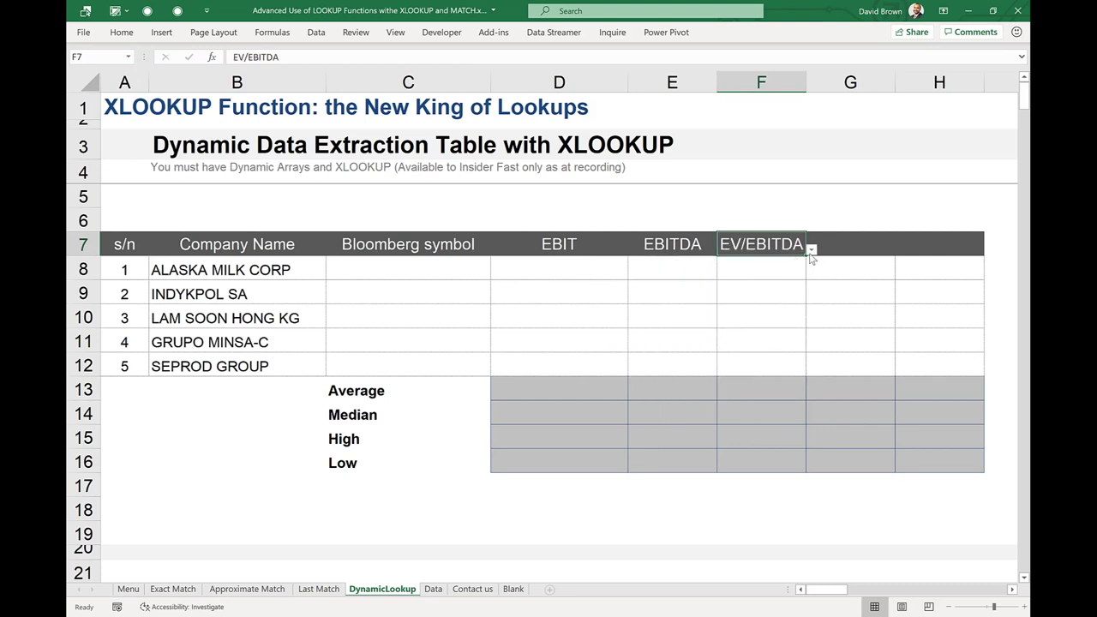
click(811, 250)
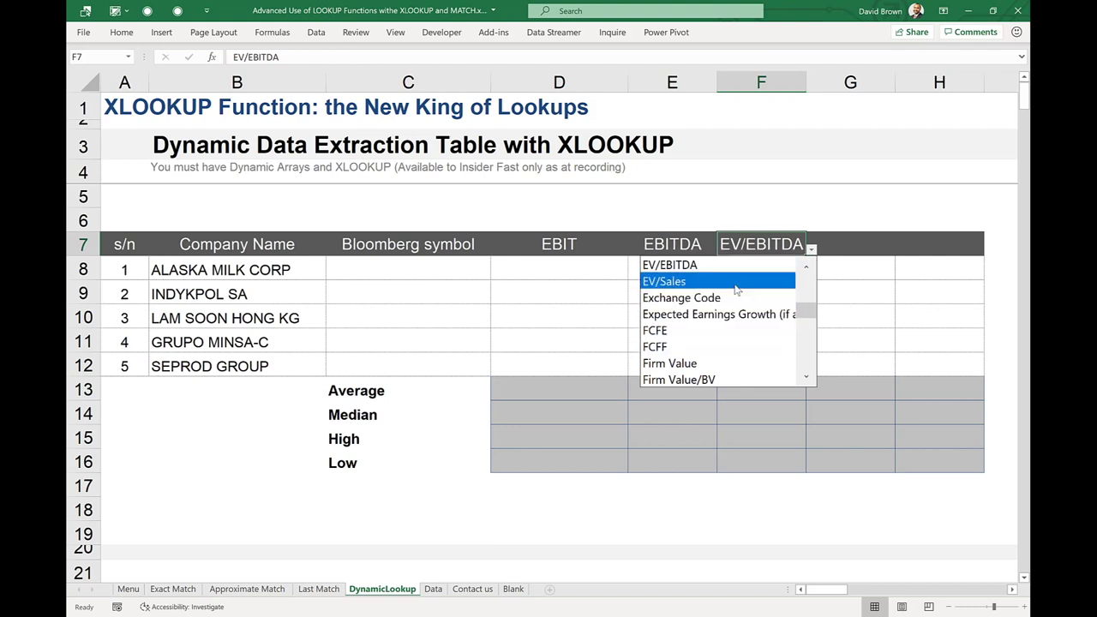
click(735, 283)
Step: Choose FCFE as the column heading in G7 and ROE as the heading in H7
click(838, 243)
click(900, 250)
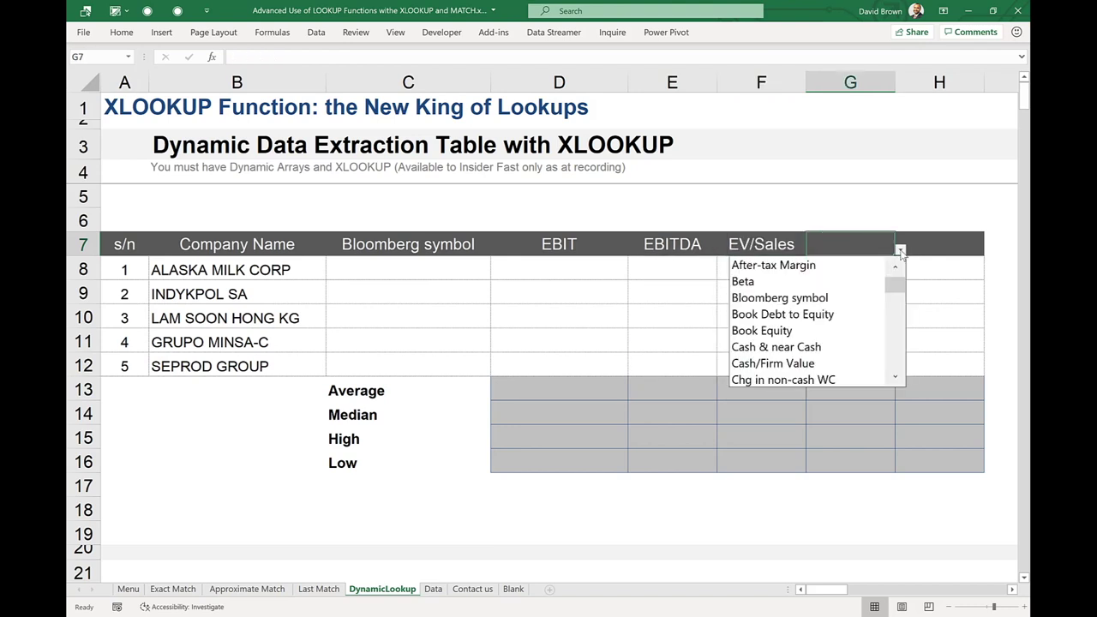
drag(888, 292, 891, 323)
click(764, 282)
click(963, 246)
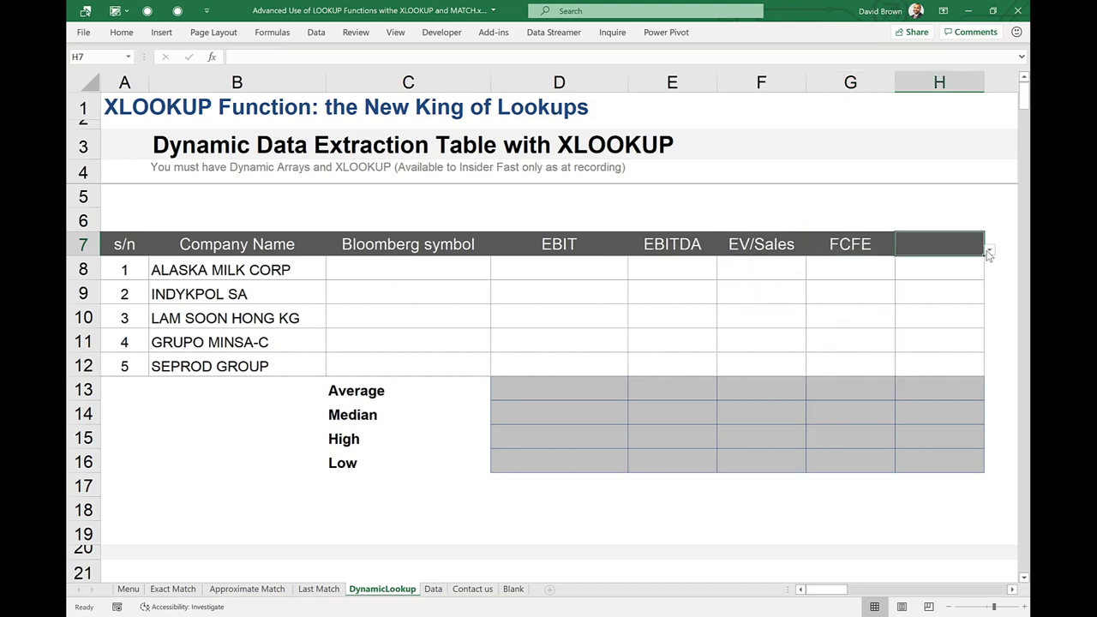
click(989, 252)
drag(983, 293, 981, 354)
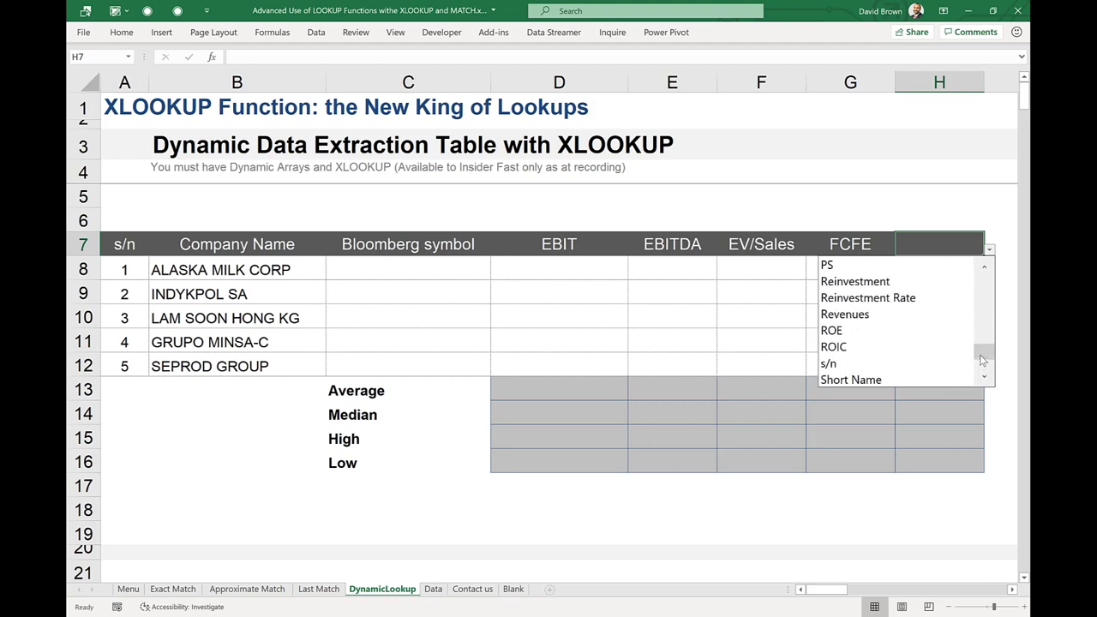
click(899, 330)
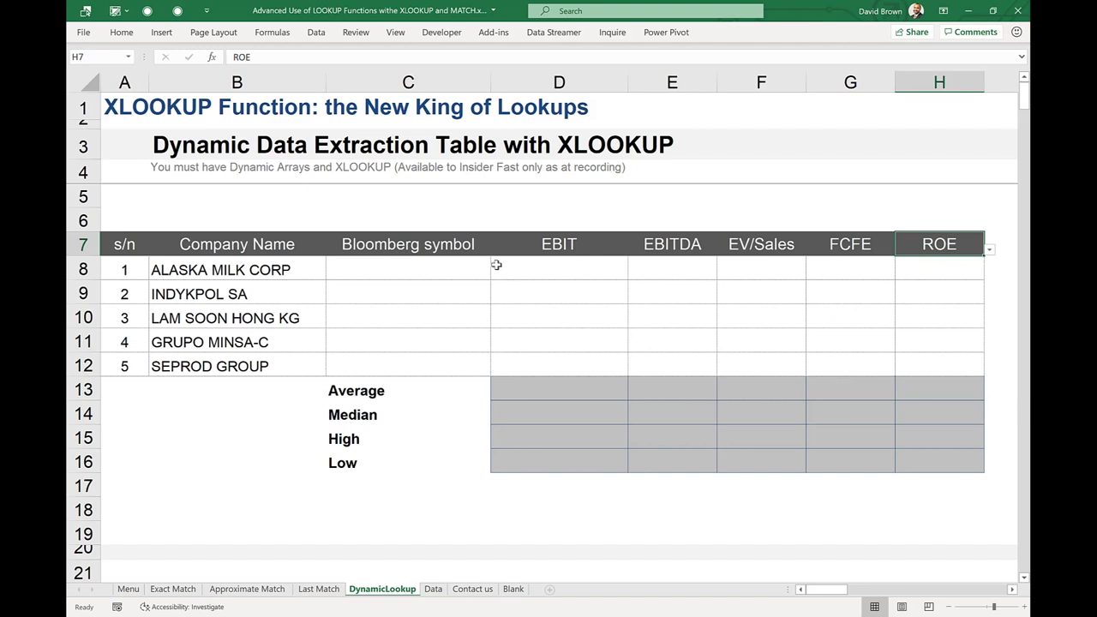
Step: Review the chosen company names, the first heading and the empty result range C8:H12 of the extraction table
click(339, 272)
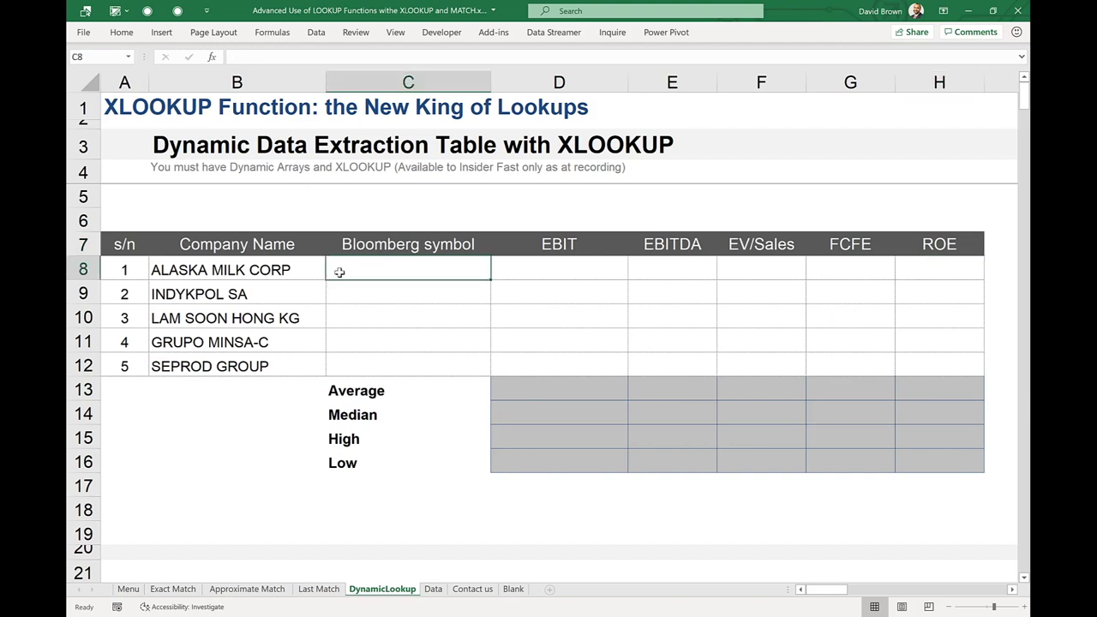
click(243, 270)
click(256, 324)
click(263, 346)
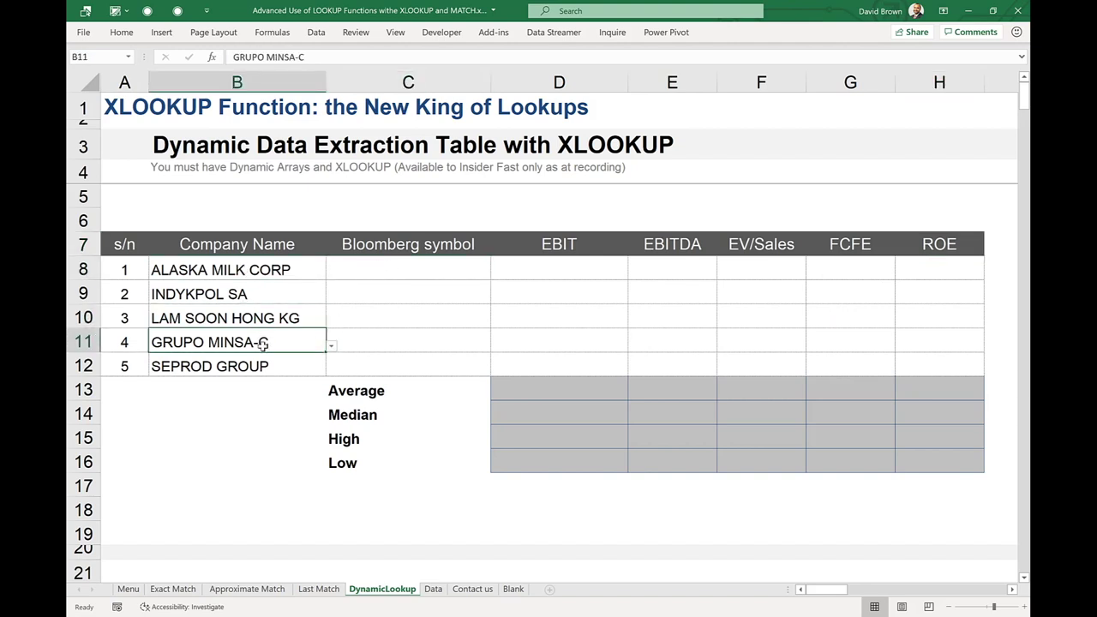
click(262, 293)
click(386, 245)
drag(367, 269, 941, 366)
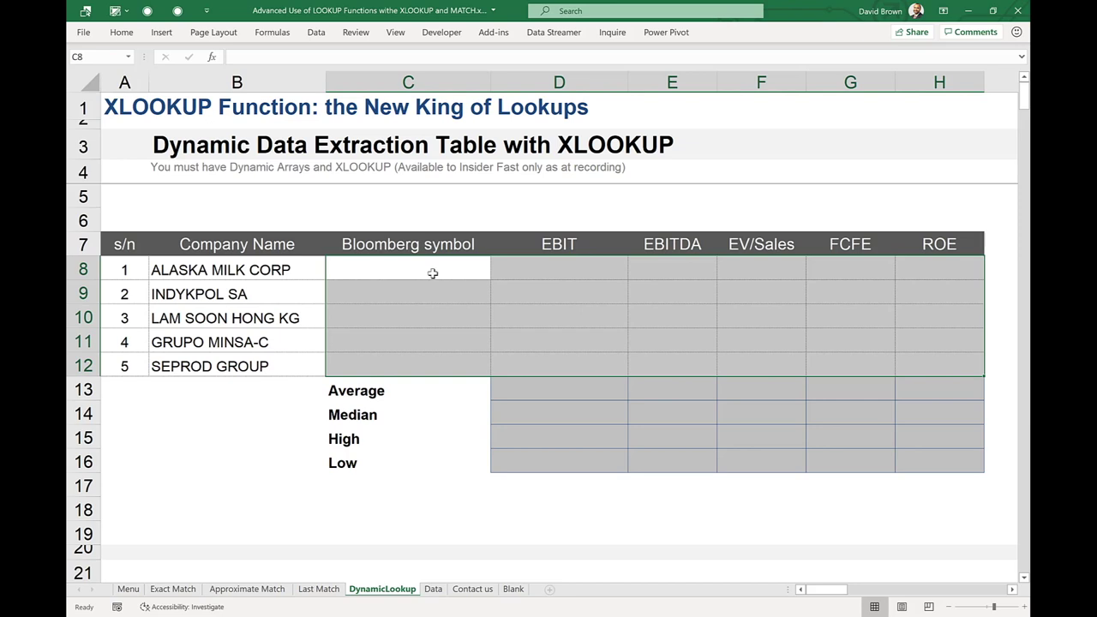
Step: Start an XLOOKUP formula in C8 with the company name $B8 as the lookup value, locking only its column
click(423, 271)
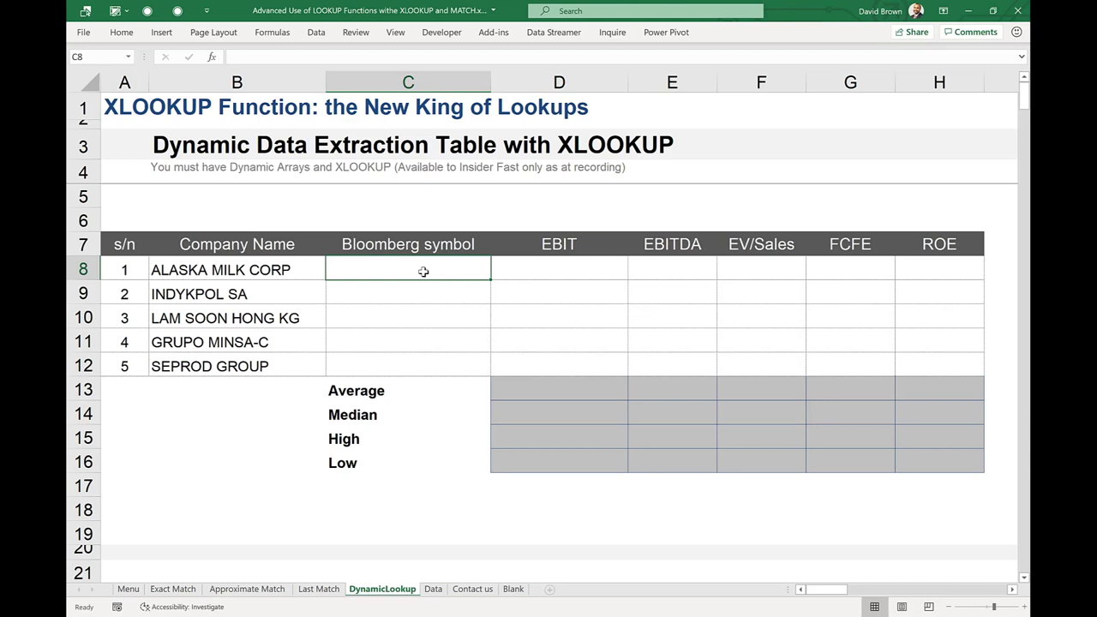
text(=xlo)
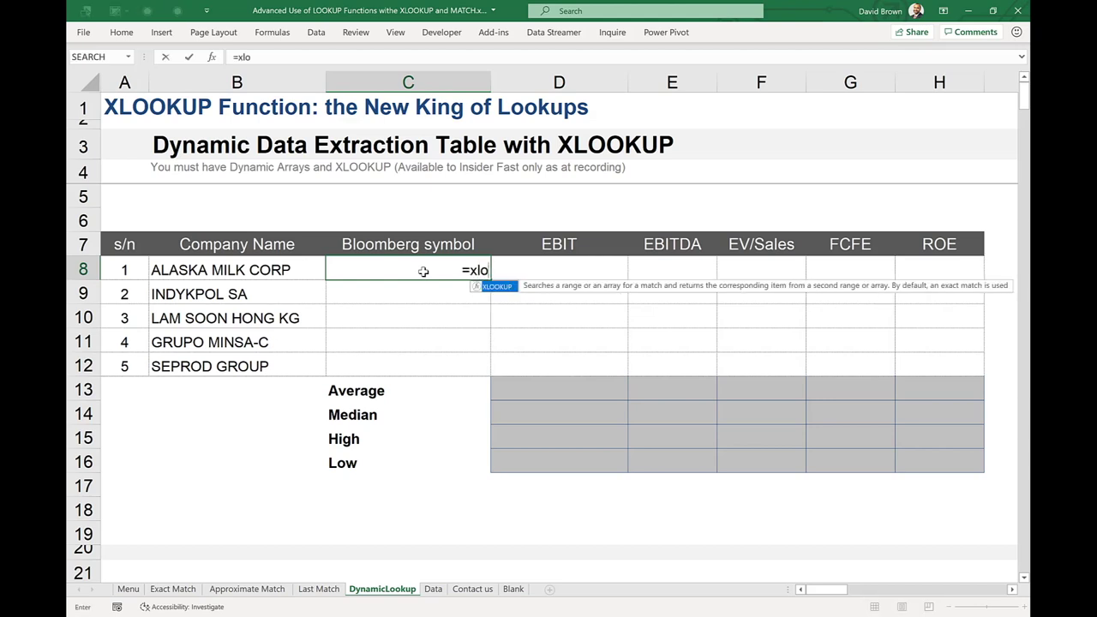
key(Tab)
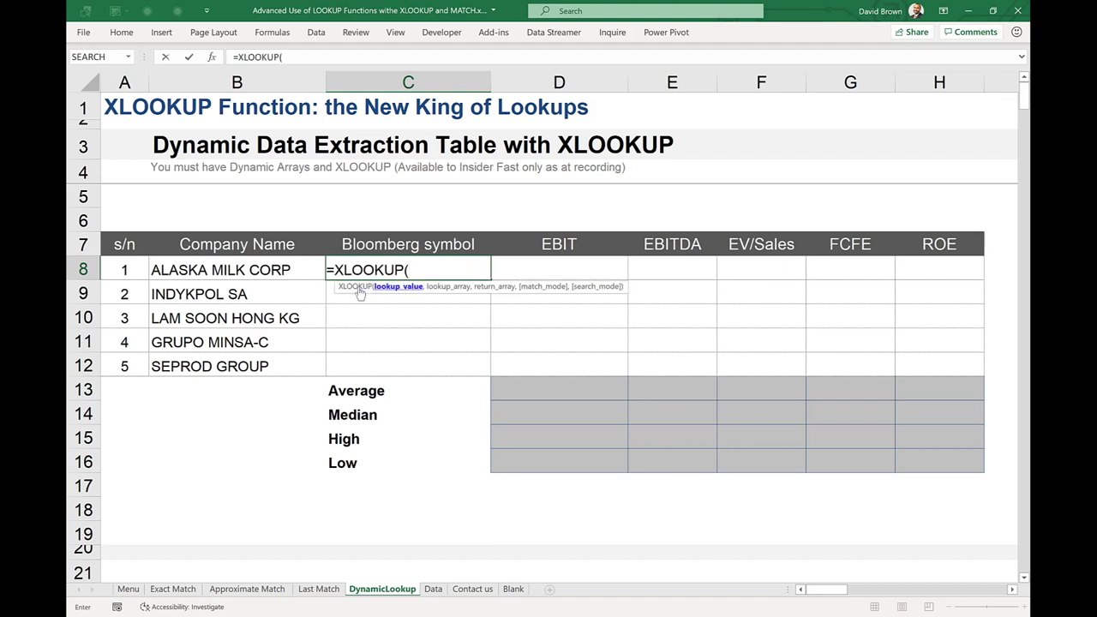
click(283, 270)
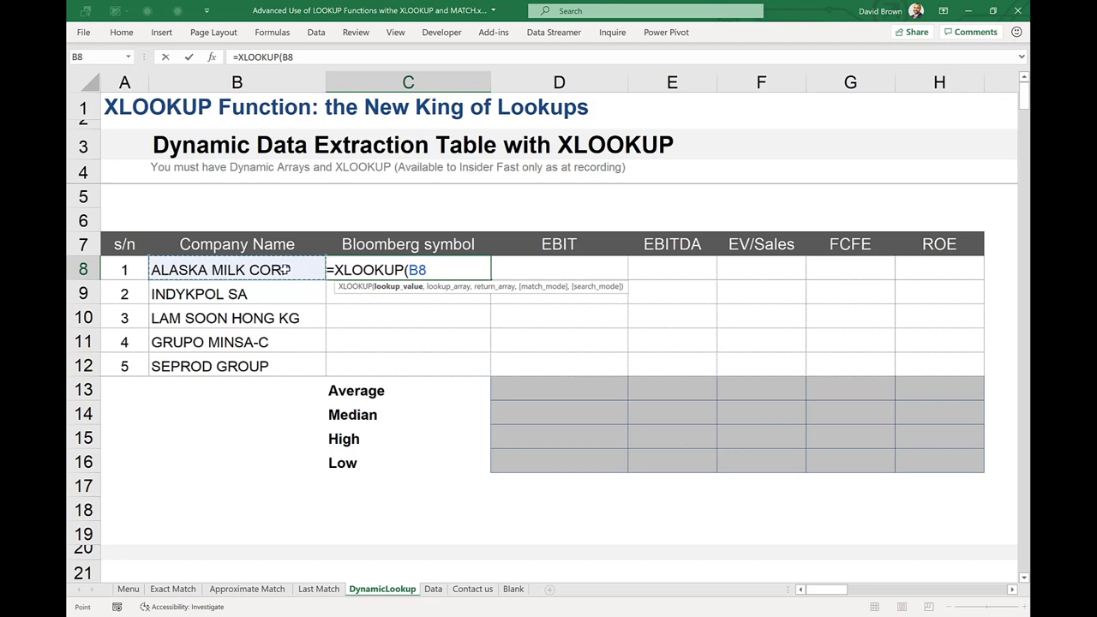
key(F4)
key(F4)
key(F4)
text(,)
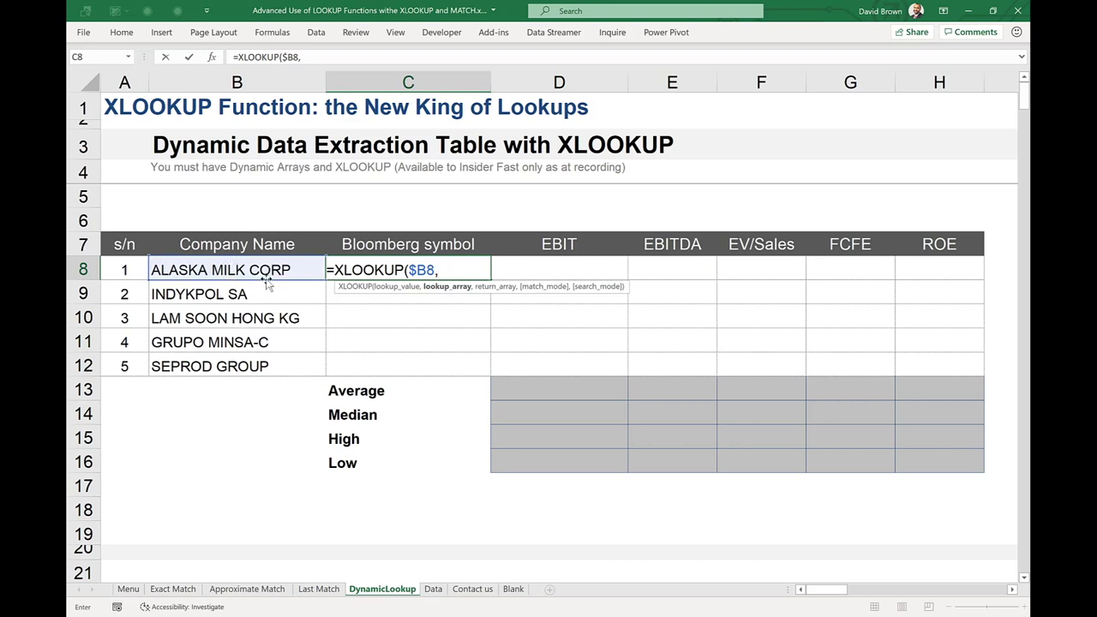
Step: Enter the named range K as the lookup array of the XLOOKUP formula and continue to the return array
text(K)
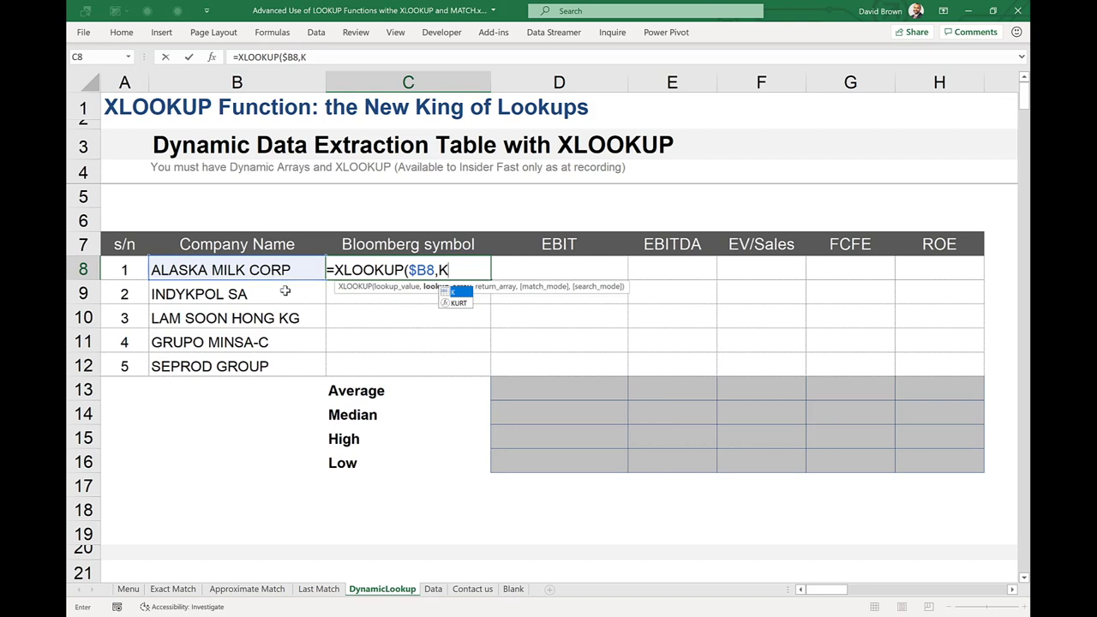
drag(334, 287, 333, 323)
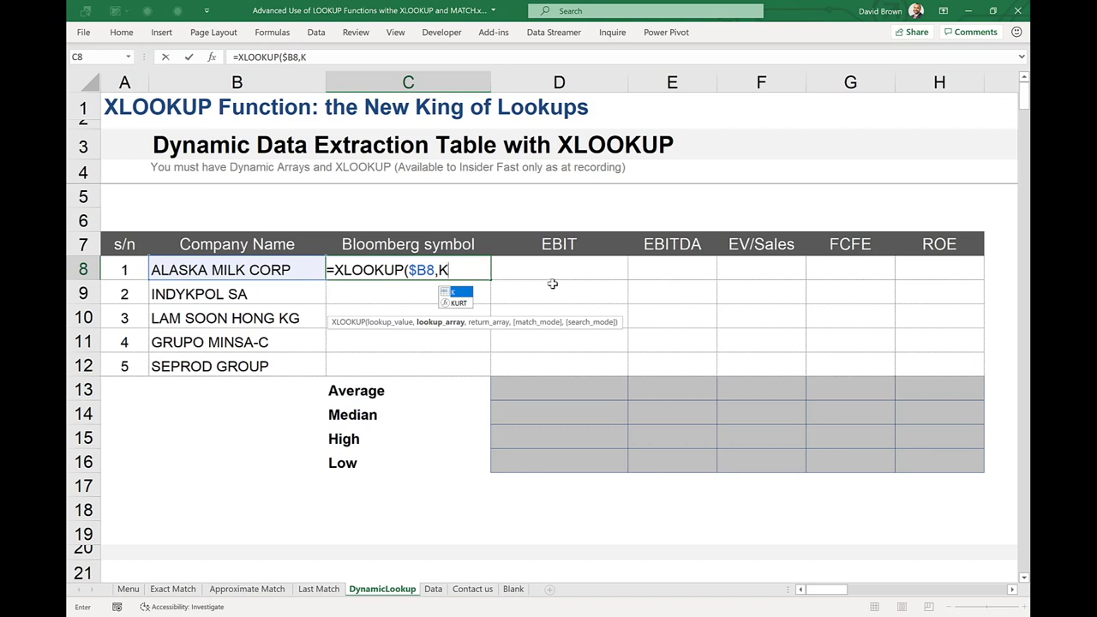
text(,)
click(423, 269)
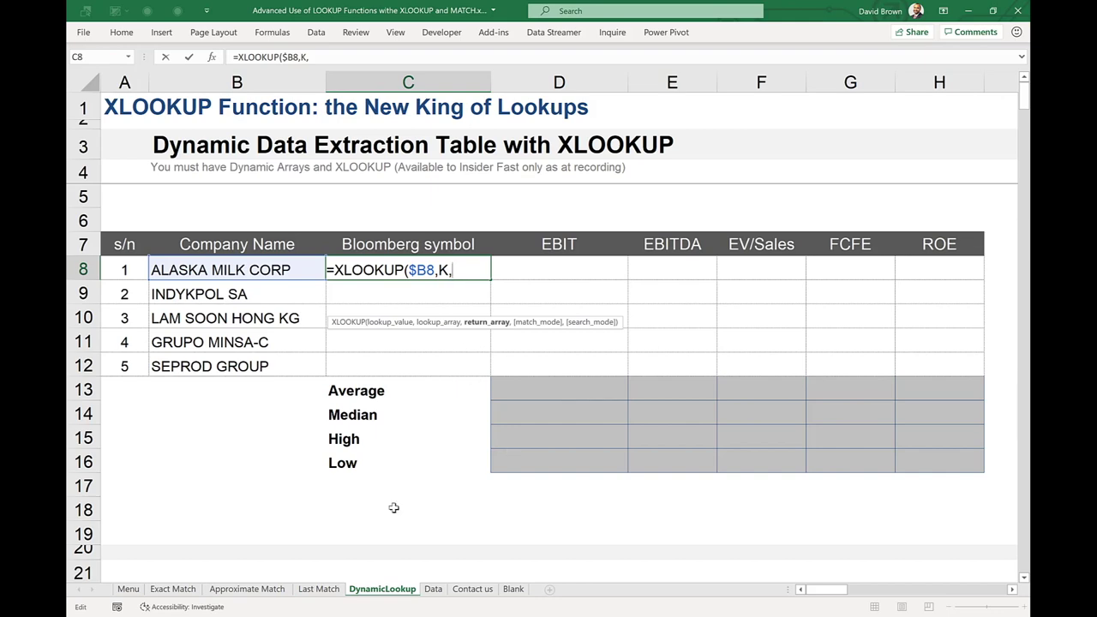
Step: Set the return array to the Bloomberg symbol column Data!B8:B267 and complete the XLOOKUP formula in C8
click(434, 591)
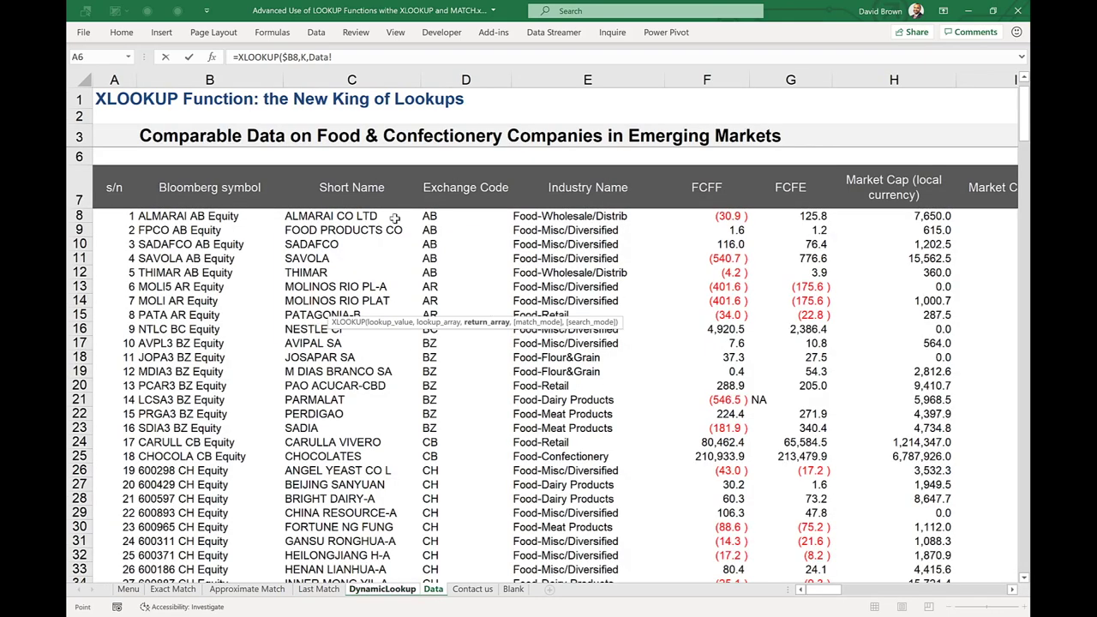
click(198, 203)
key(Down)
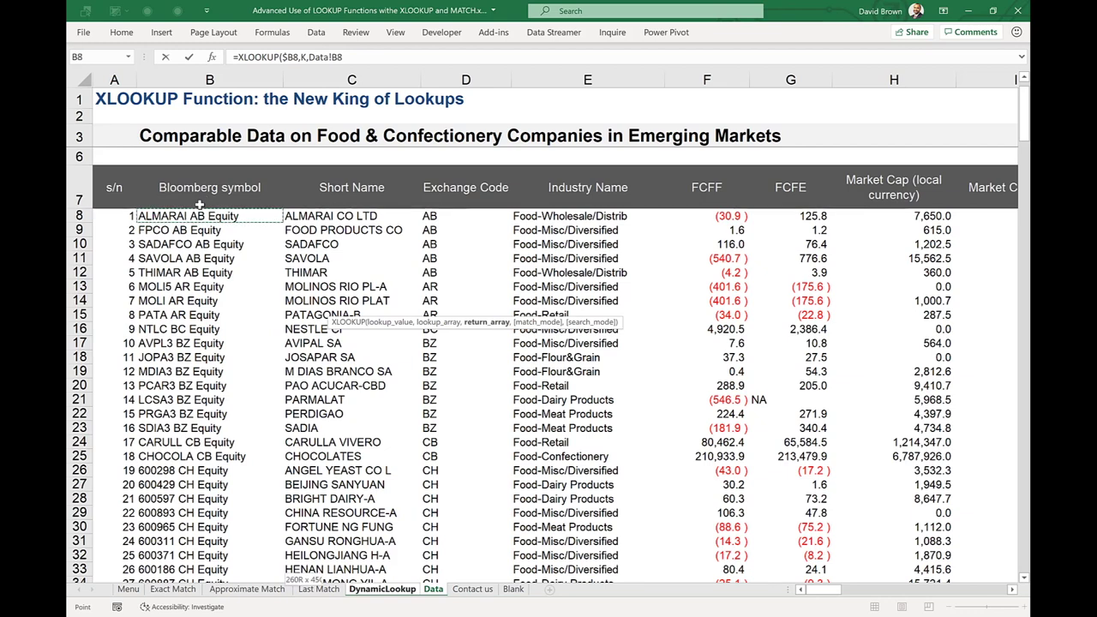
key(ctrl+shift+Down)
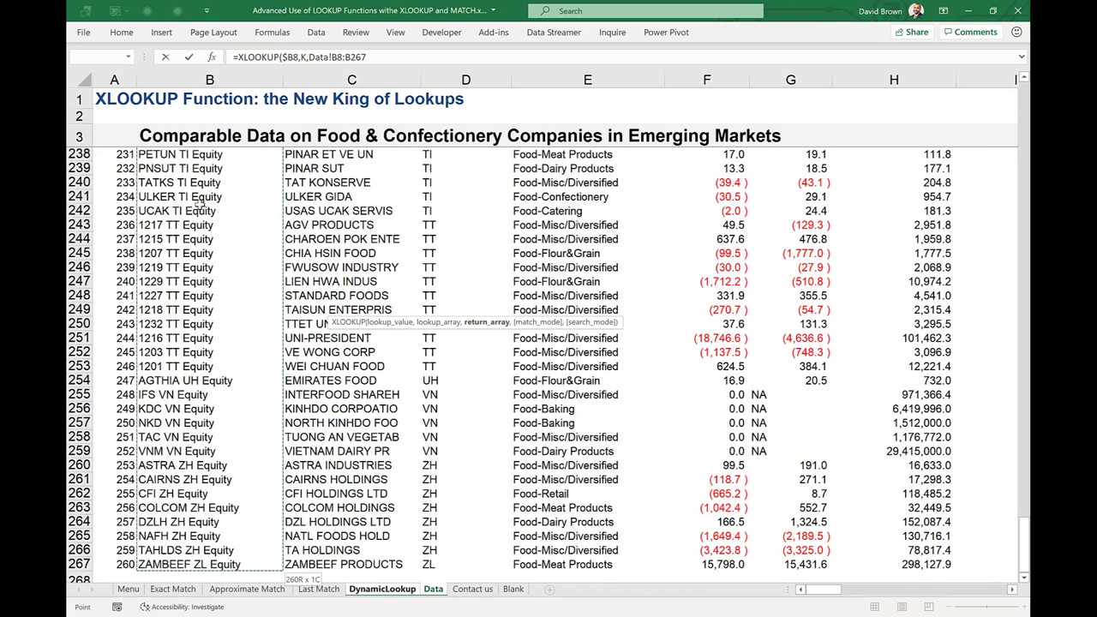
text())
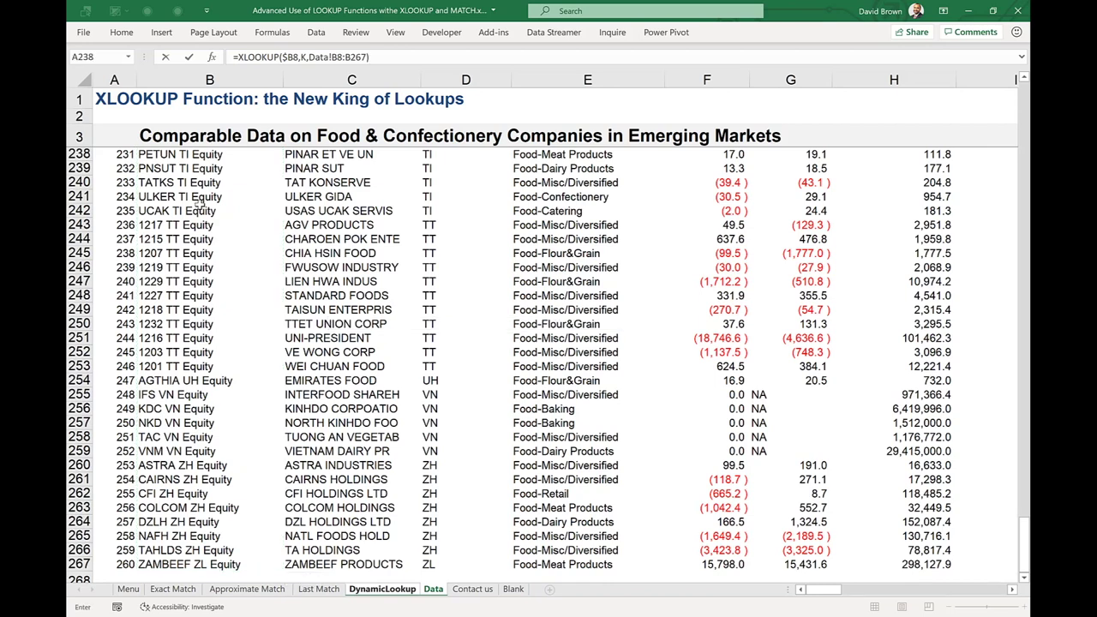
key(Return)
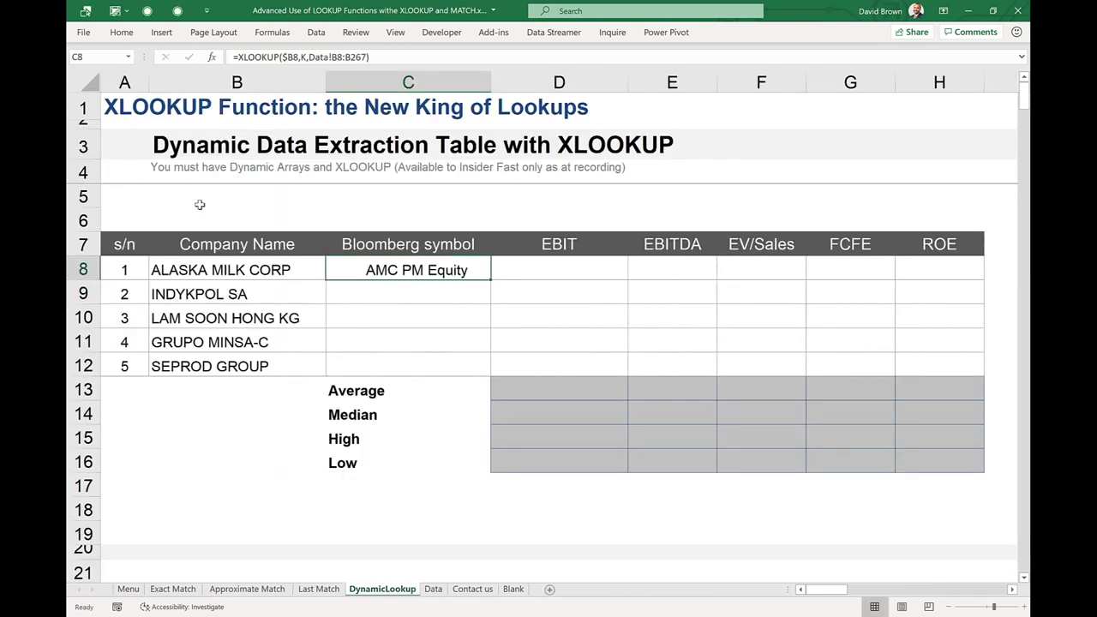
Step: Inspect the C8 formula, try filling it across to D8, and undo the fill
double_click(440, 262)
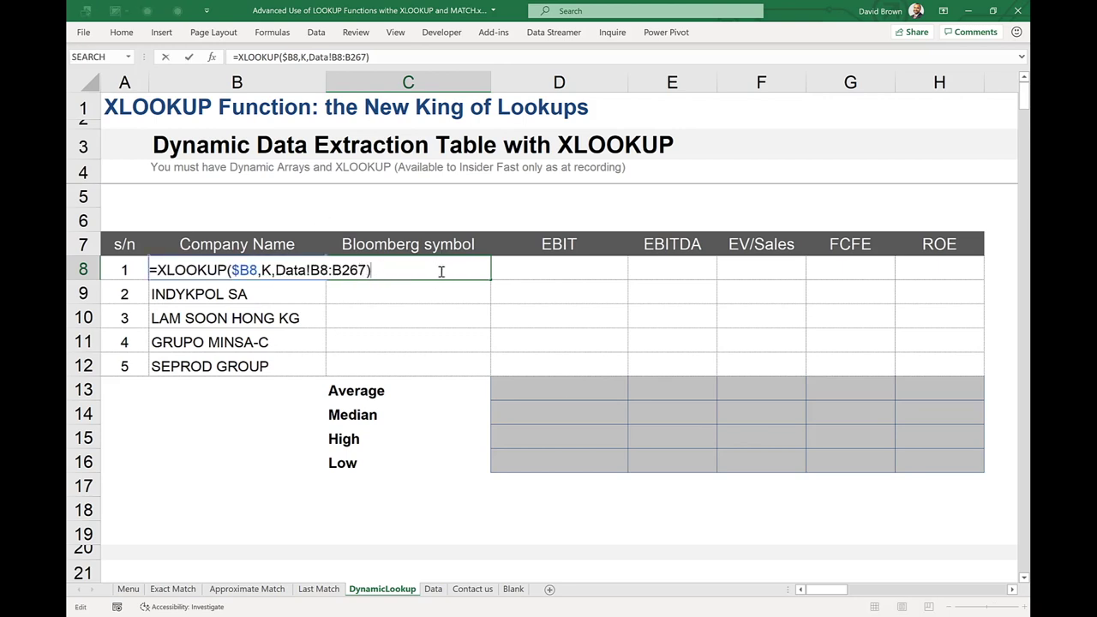
key(Escape)
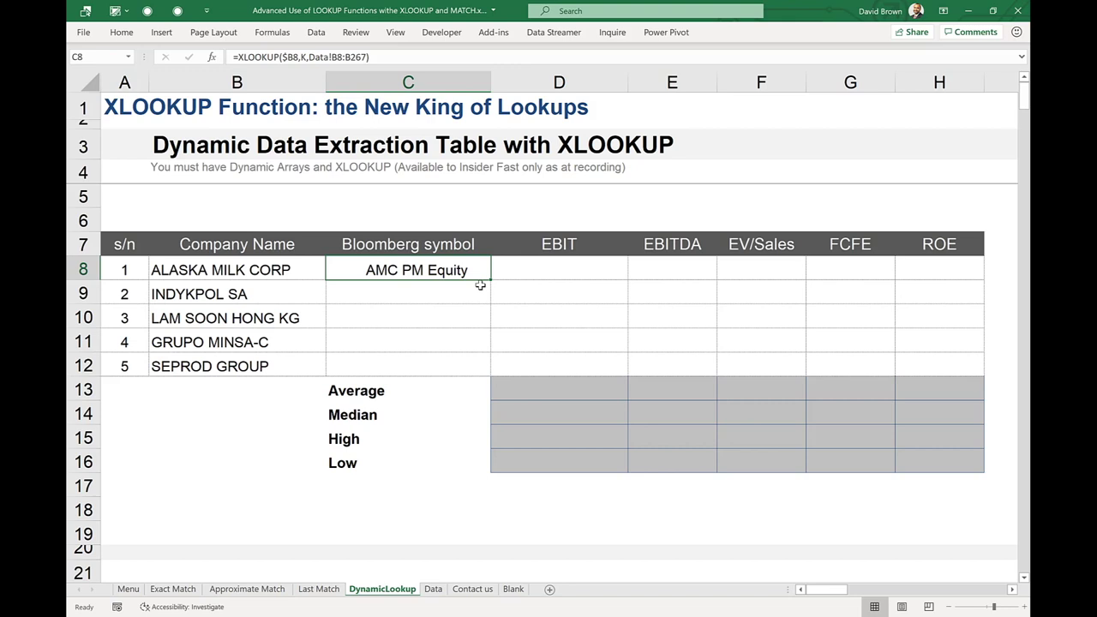
drag(490, 279, 574, 284)
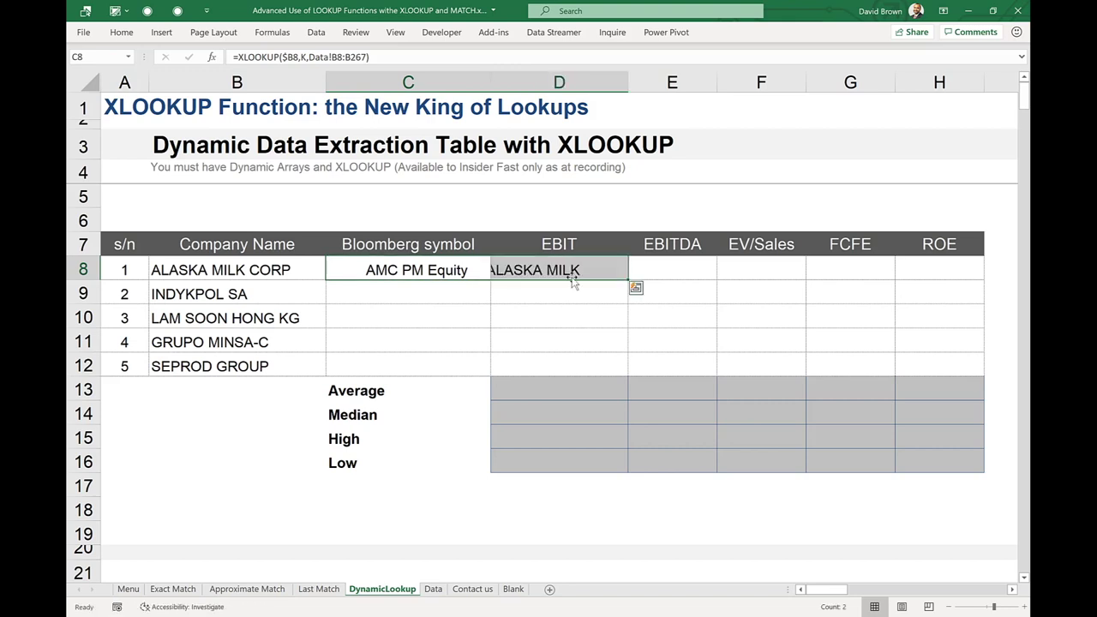
click(549, 270)
key(ctrl+z)
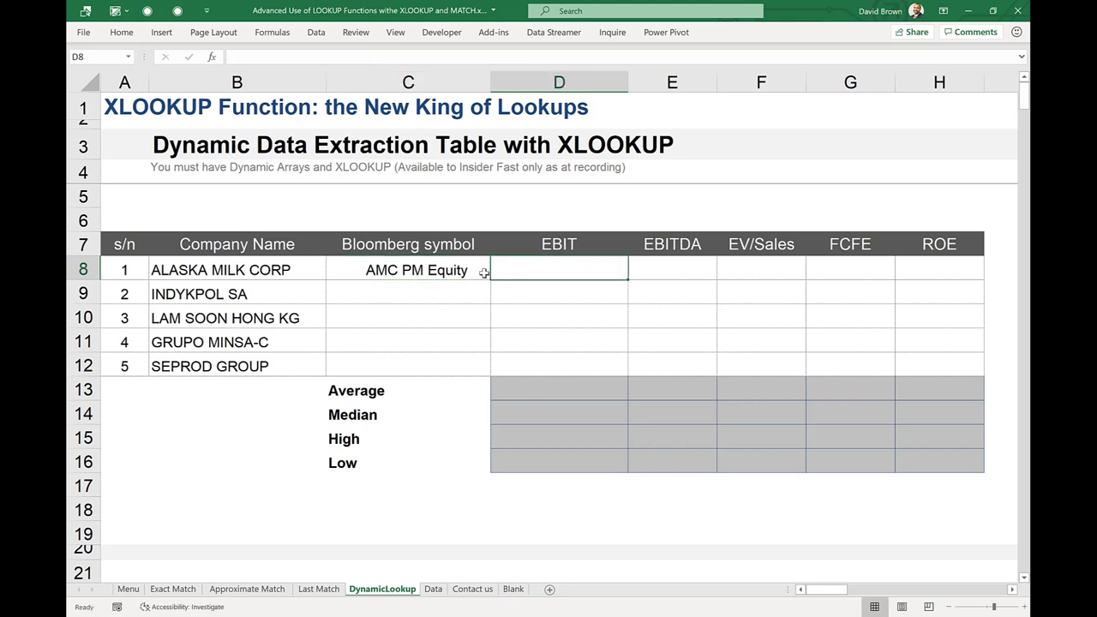
Step: Reopen the C8 formula for editing and remove its return array Data!B8:B267 after the K argument
click(465, 271)
double_click(466, 271)
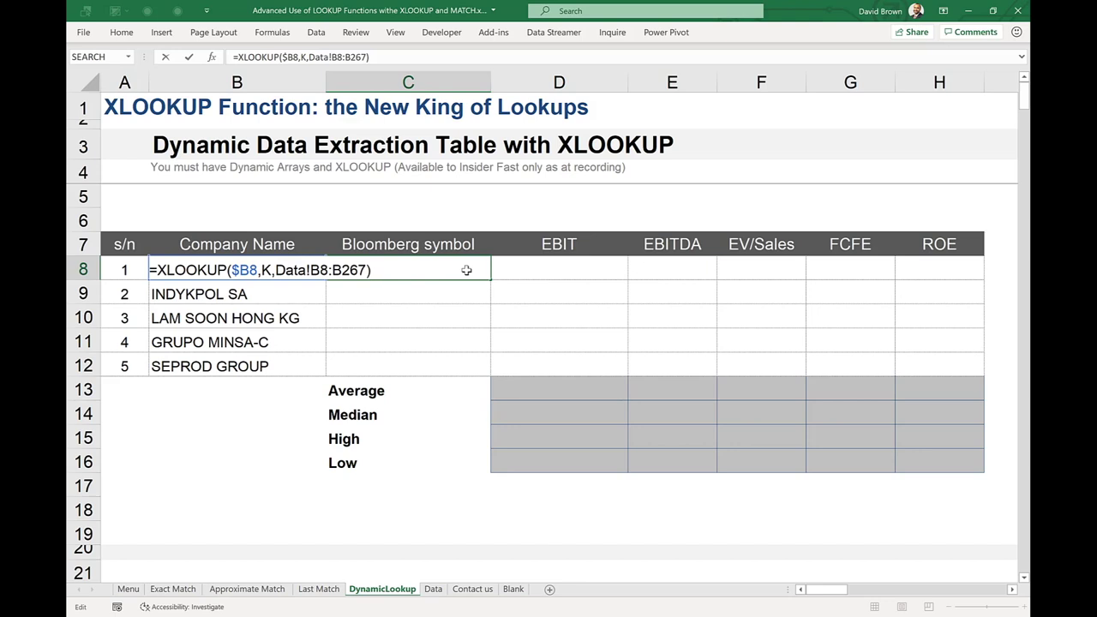
key(BackSpace)
key(BackSpace)
key(BackSpace)
key(BackSpace)
key(BackSpace)
key(BackSpace)
key(BackSpace)
key(BackSpace)
key(BackSpace)
key(BackSpace)
key(BackSpace)
key(BackSpace)
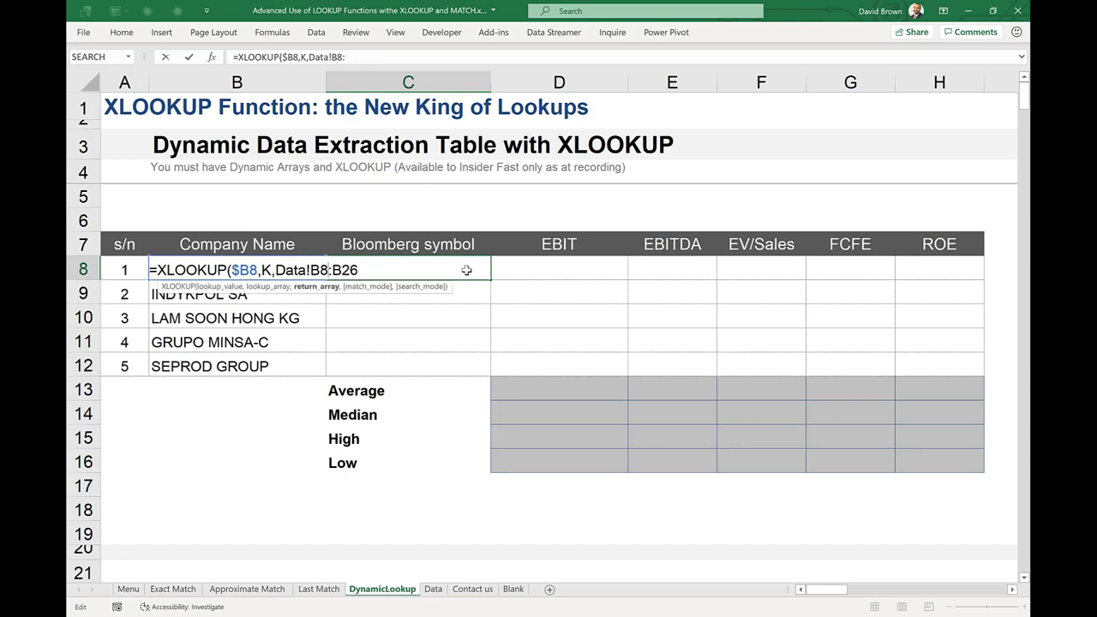
key(BackSpace)
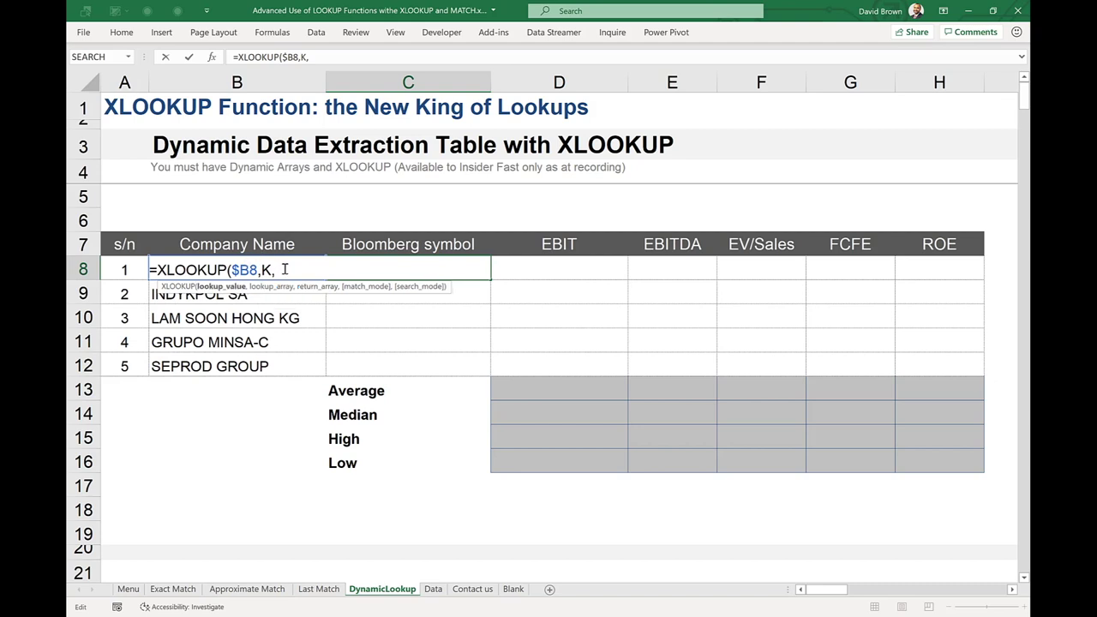
Step: Nest a second XLOOKUP as the return array, using heading C$7 as its lookup value with only the row locked
text(Xlo)
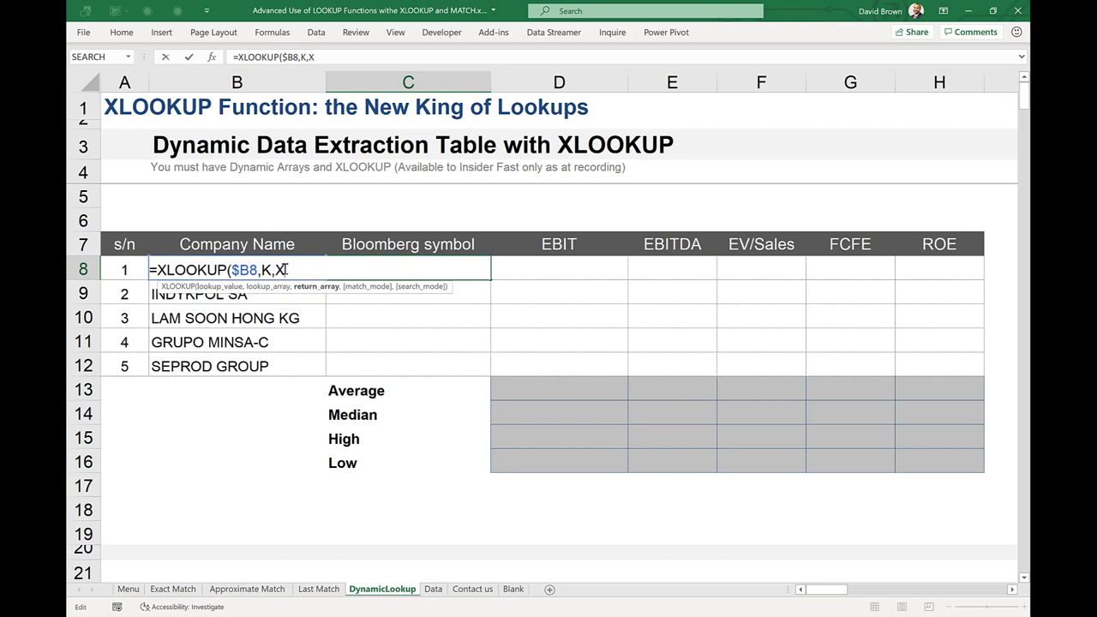
key(Tab)
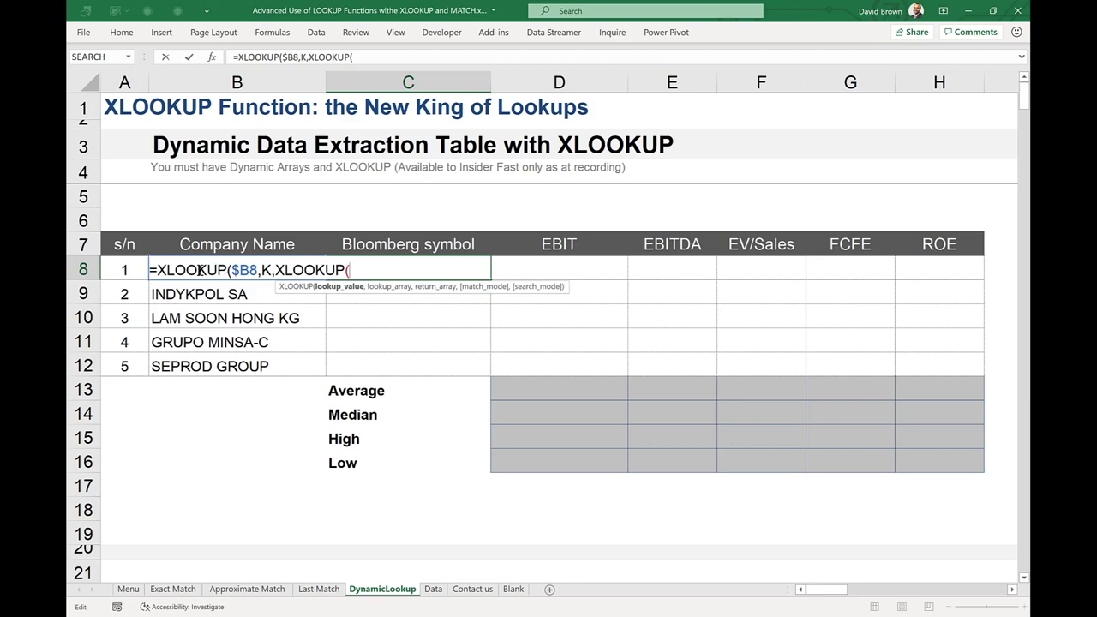
click(390, 244)
key(F4)
key(F4)
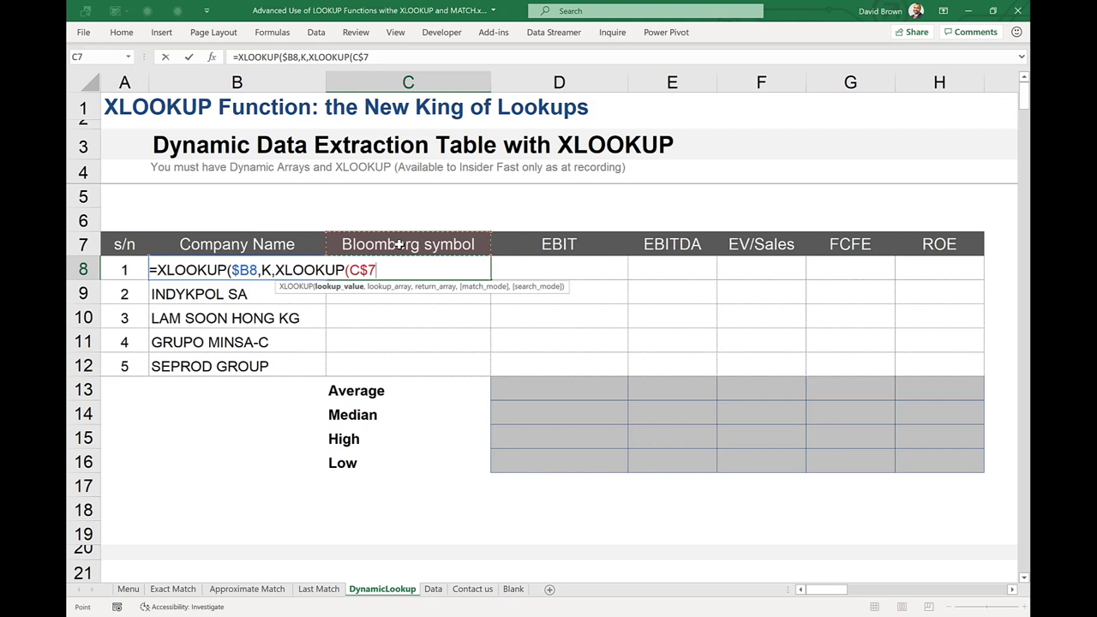
text(,)
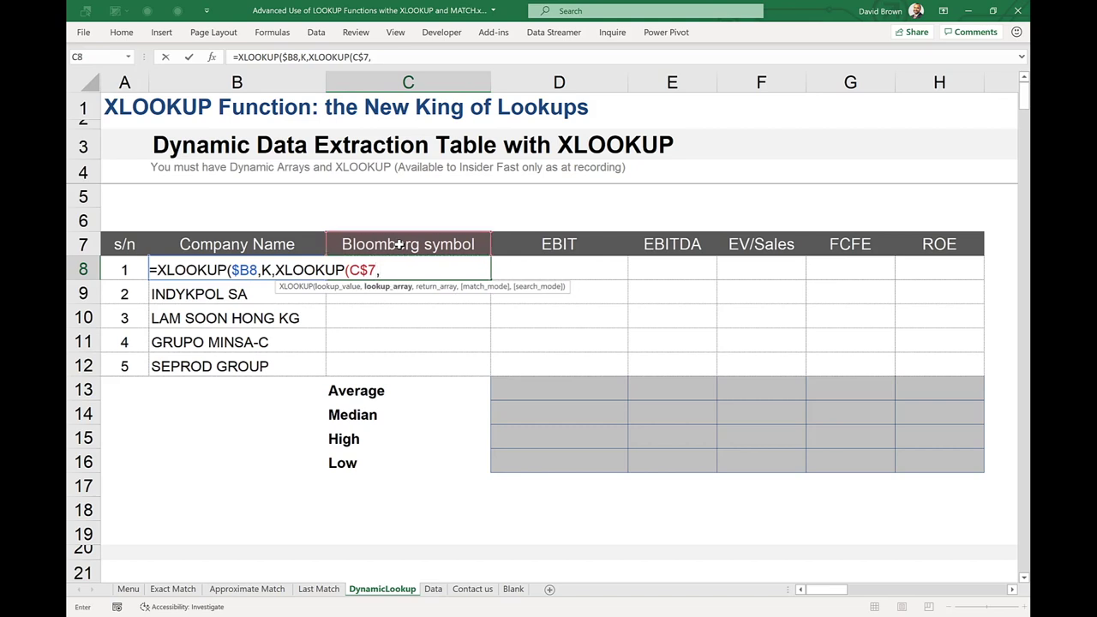
Step: Give the nested XLOOKUP the named ranges H as lookup array and D as return array, and complete the C8 formula
text(H)
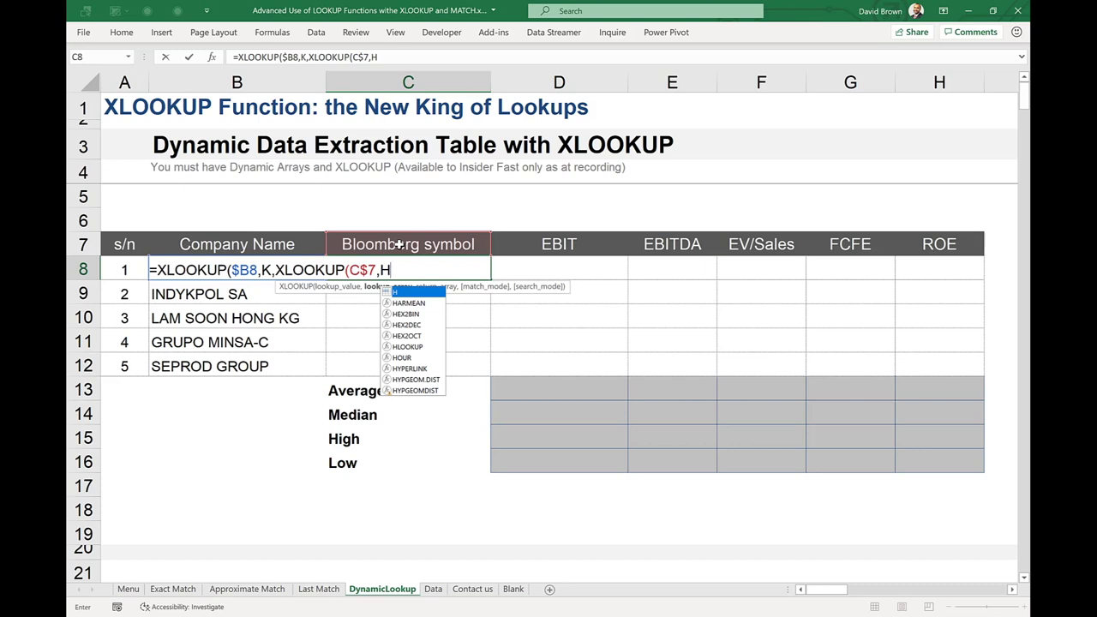
text(,)
click(368, 268)
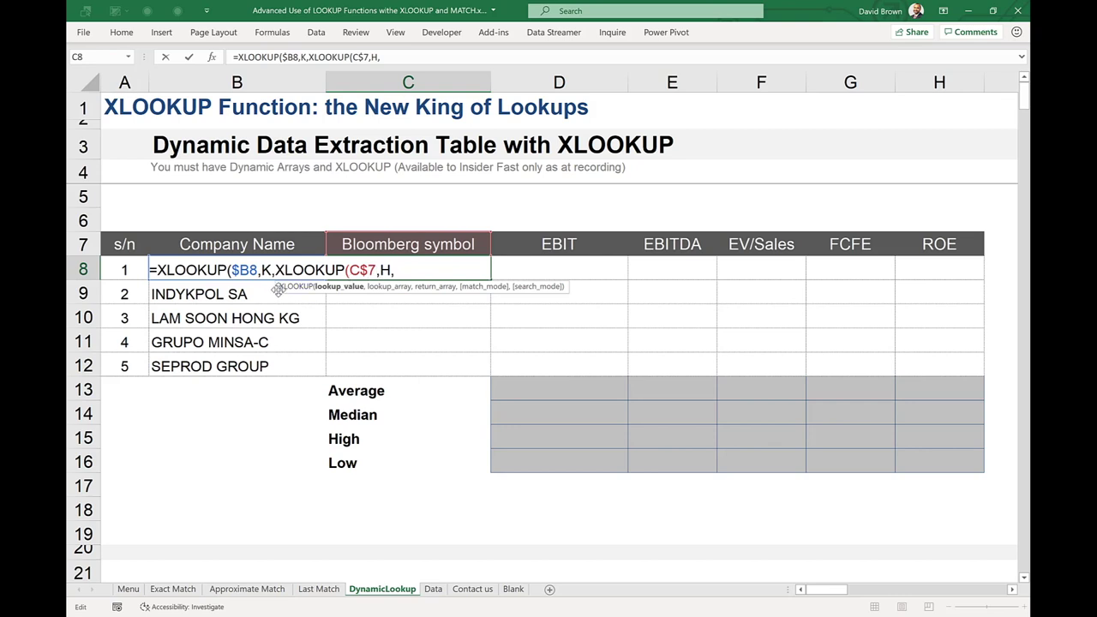
drag(275, 287, 287, 311)
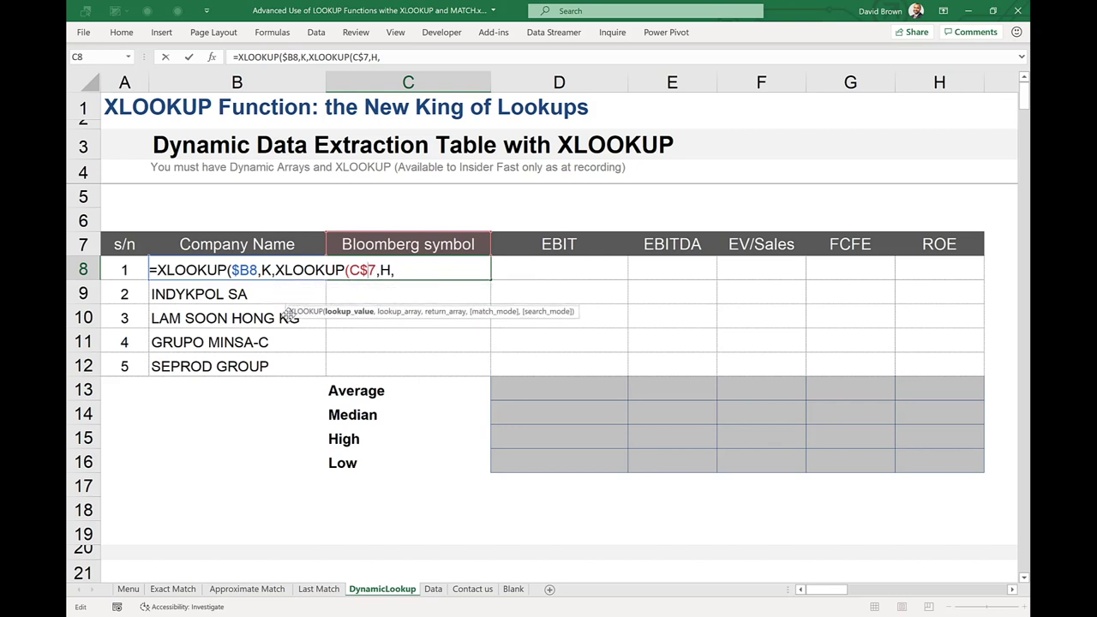
click(398, 271)
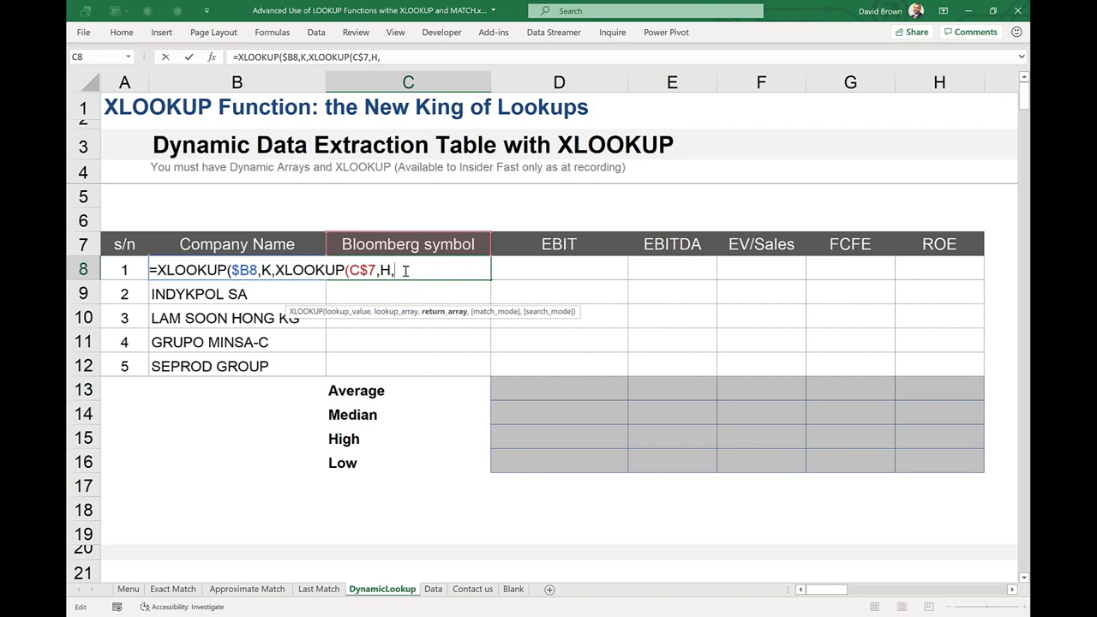
text(D)
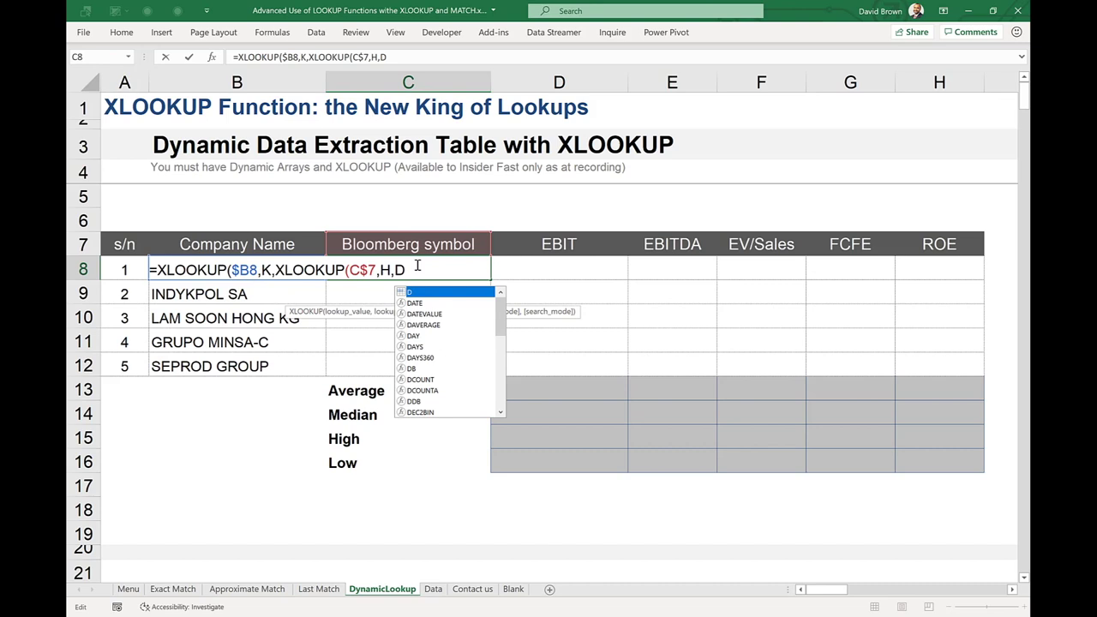
text())
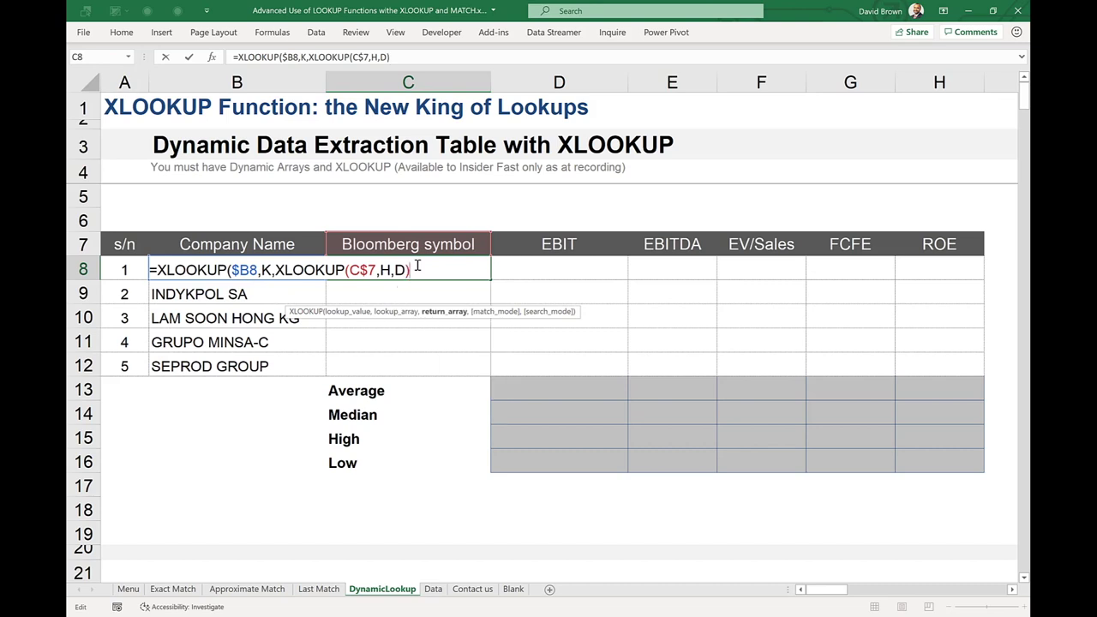
text())
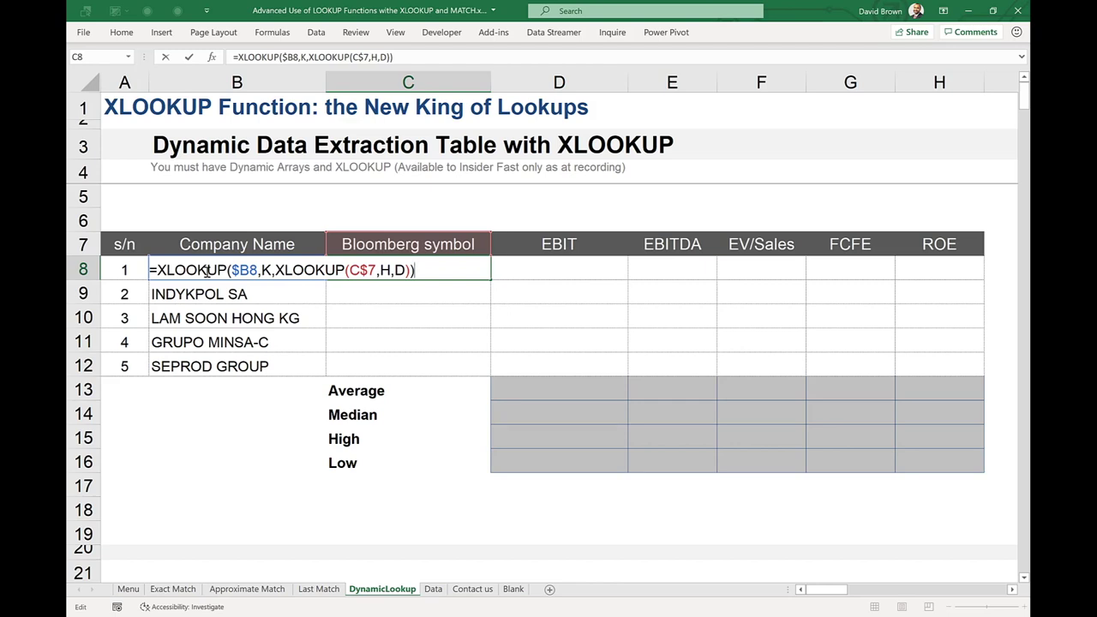
key(Return)
Step: Fill the nested XLOOKUP formula from C8 down to C12
key(Up)
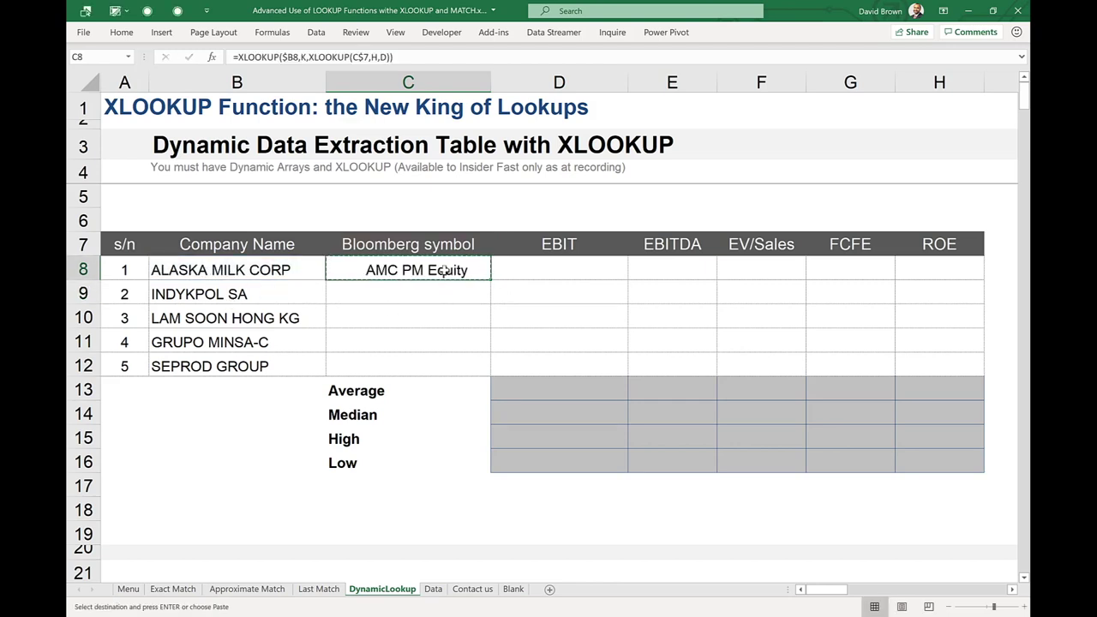
key(shift+Down)
key(shift+Down)
key(shift+Down)
key(shift+Down)
key(ctrl+d)
key(Down)
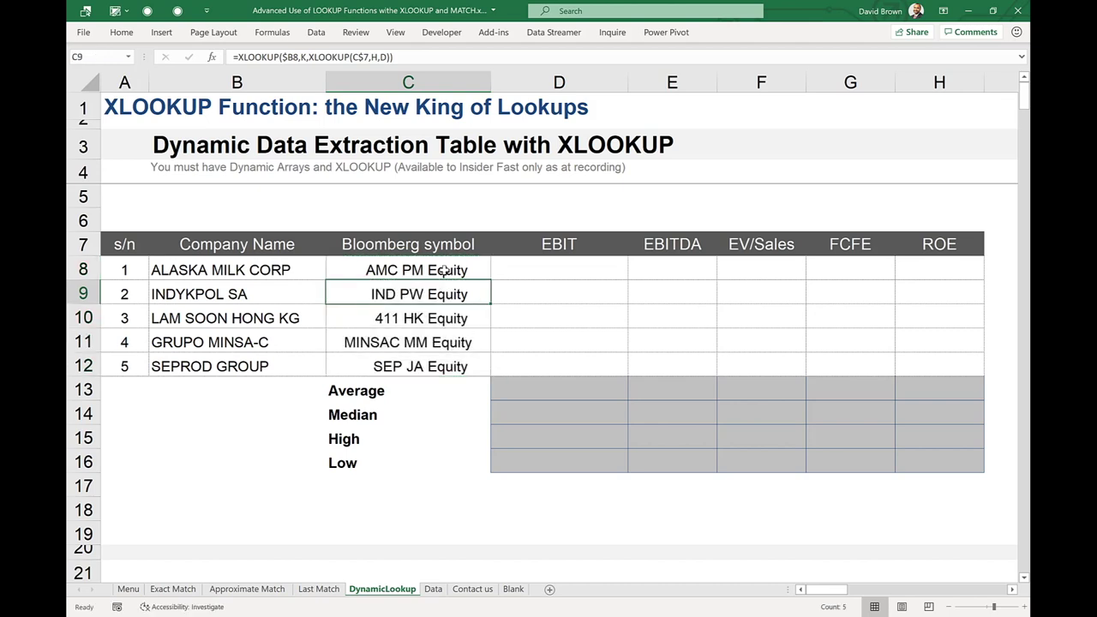
Step: Copy the C8 formula into D8:H12 and format those cells as numbers with two decimals and thousands separators
key(Up)
key(ctrl+c)
key(Right)
key(shift+Right)
key(shift+Right)
key(shift+Right)
key(shift+Right)
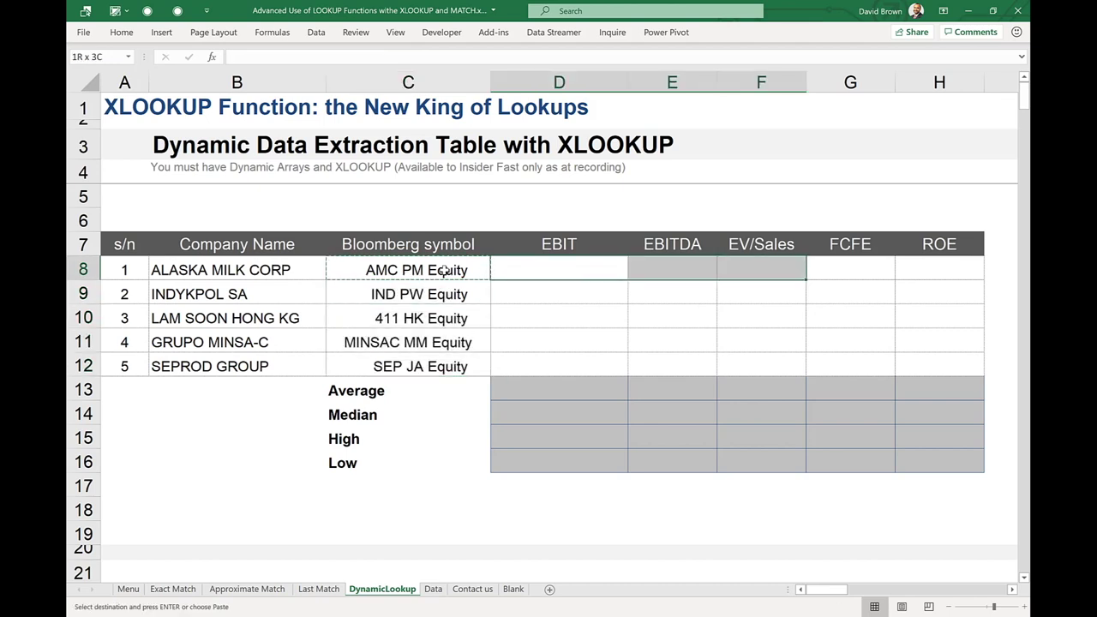
key(shift+Down)
key(shift+Down)
key(shift+Down)
key(shift+Down)
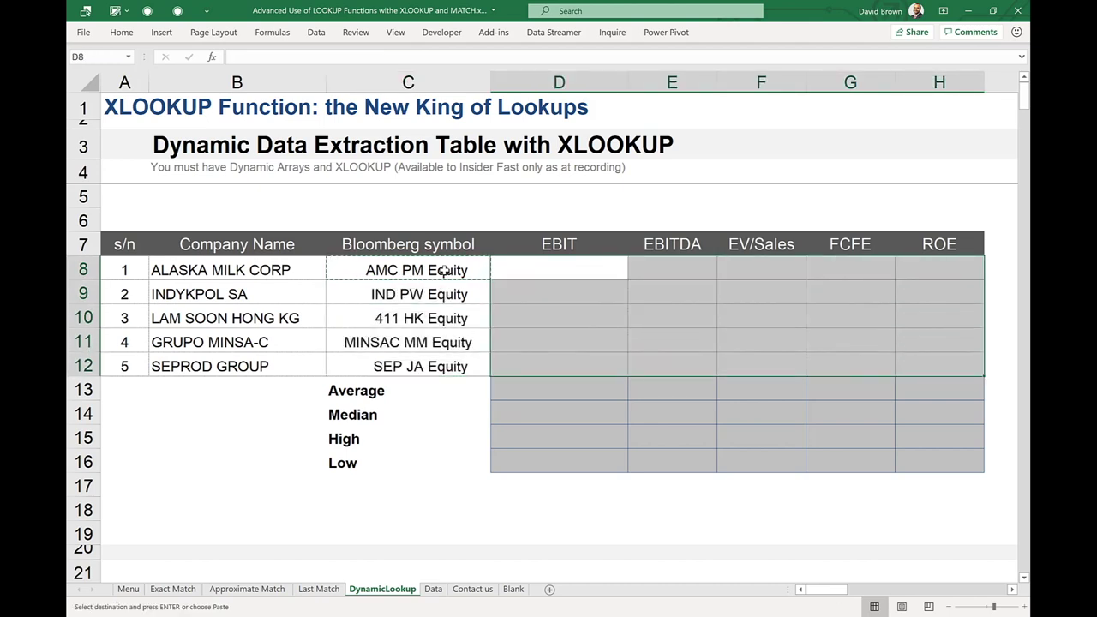
key(Return)
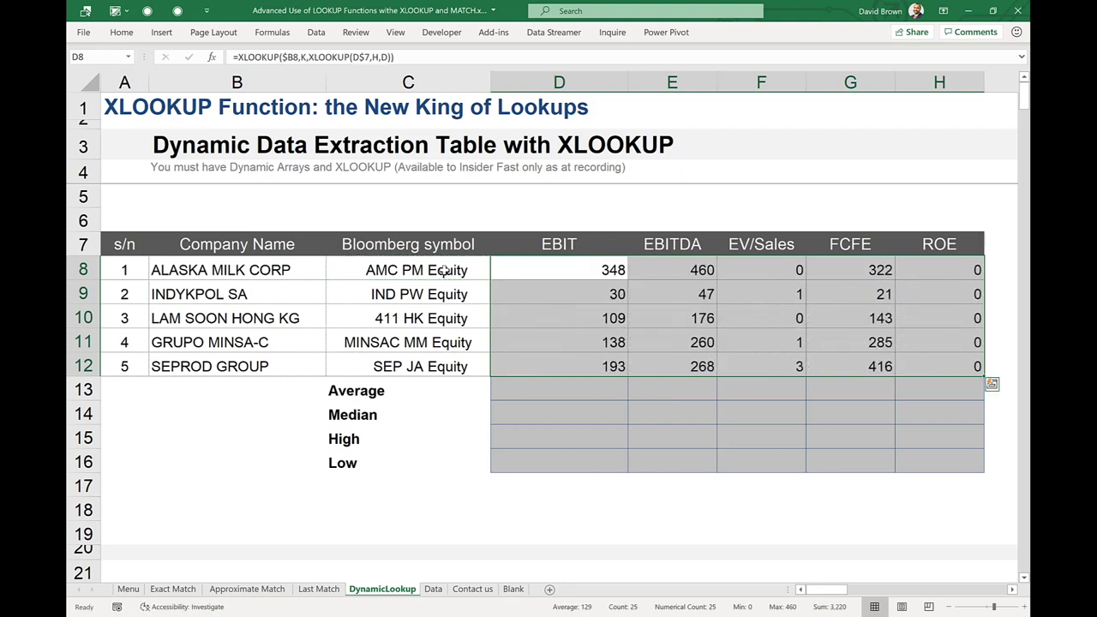
key(ctrl+shift+1)
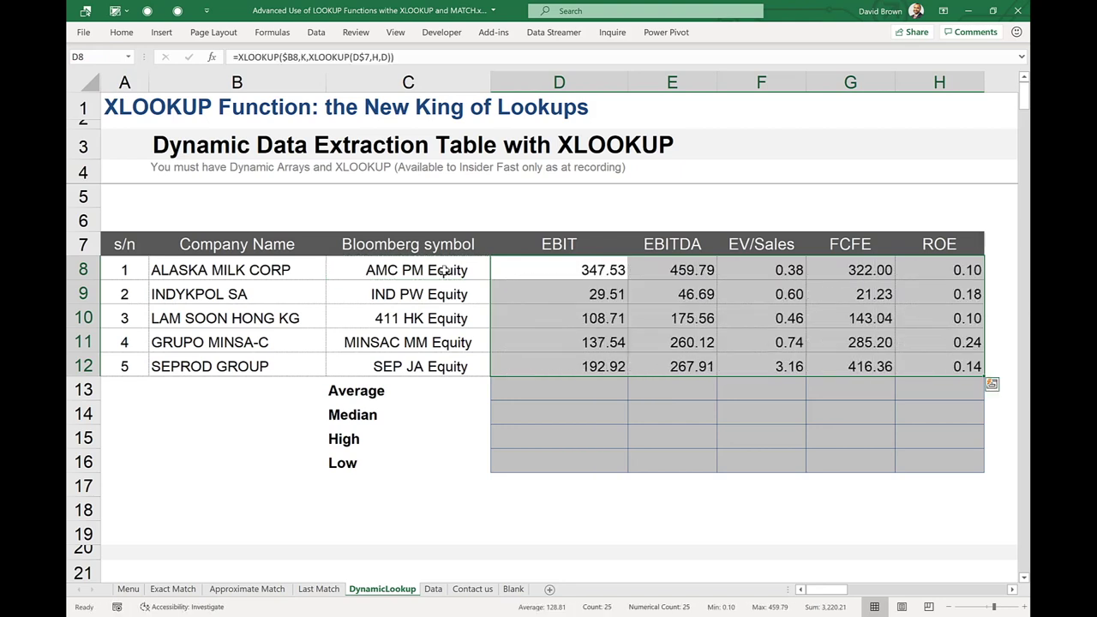
Step: Test the dynamic table by switching the D7 heading to EBITDA and to EV/Sales
key(Down)
key(Down)
key(Down)
key(Down)
key(Down)
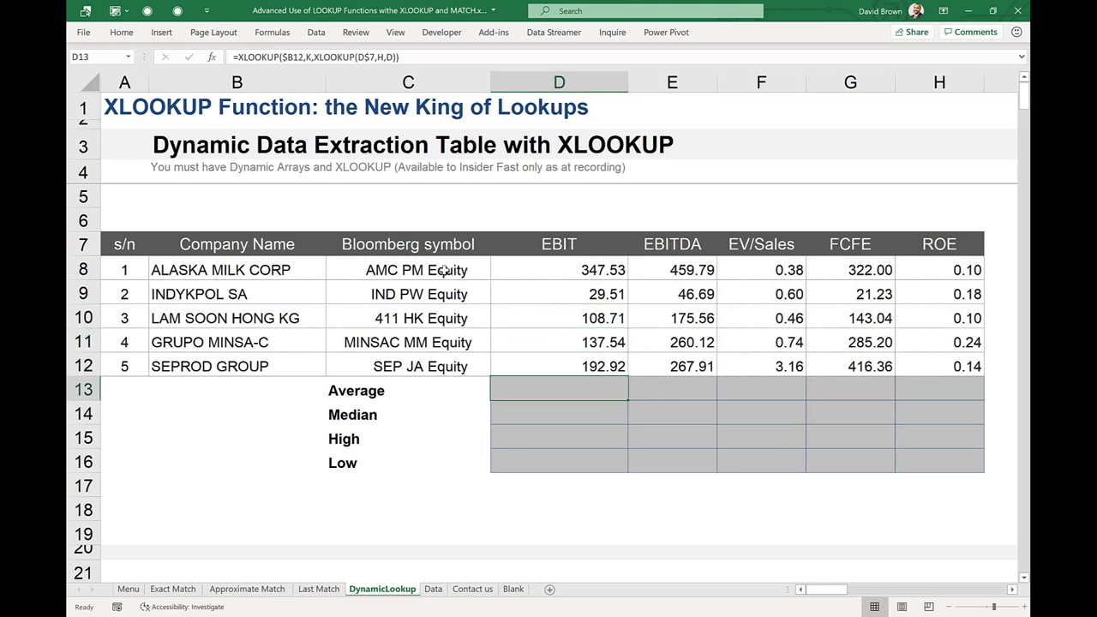
key(Up)
key(Up)
key(Up)
key(Up)
key(Up)
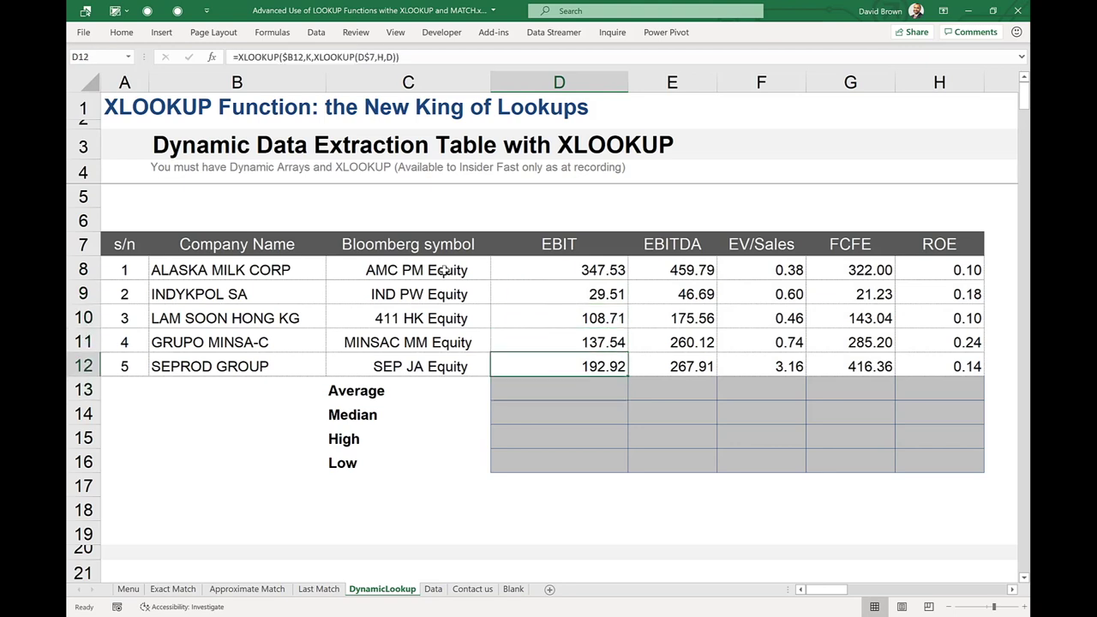
key(Up)
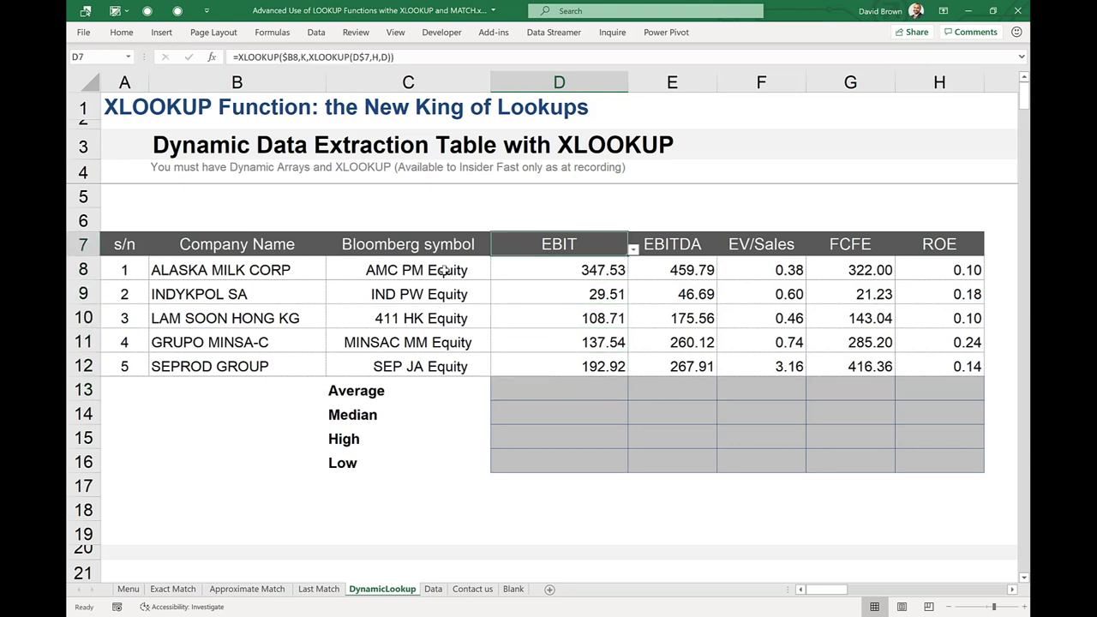
click(632, 249)
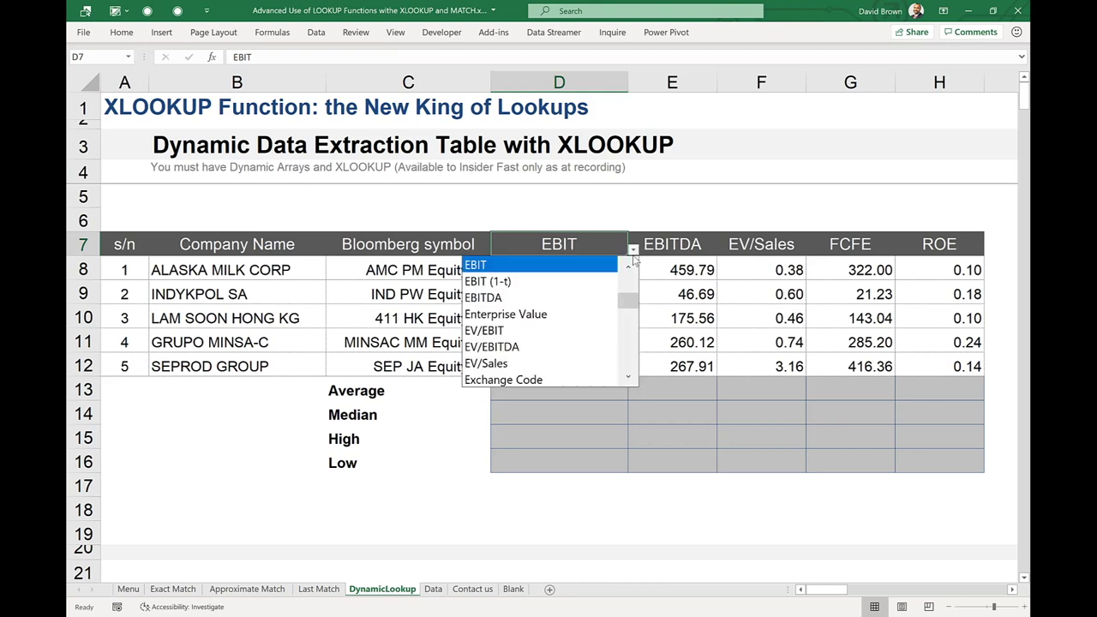
click(585, 292)
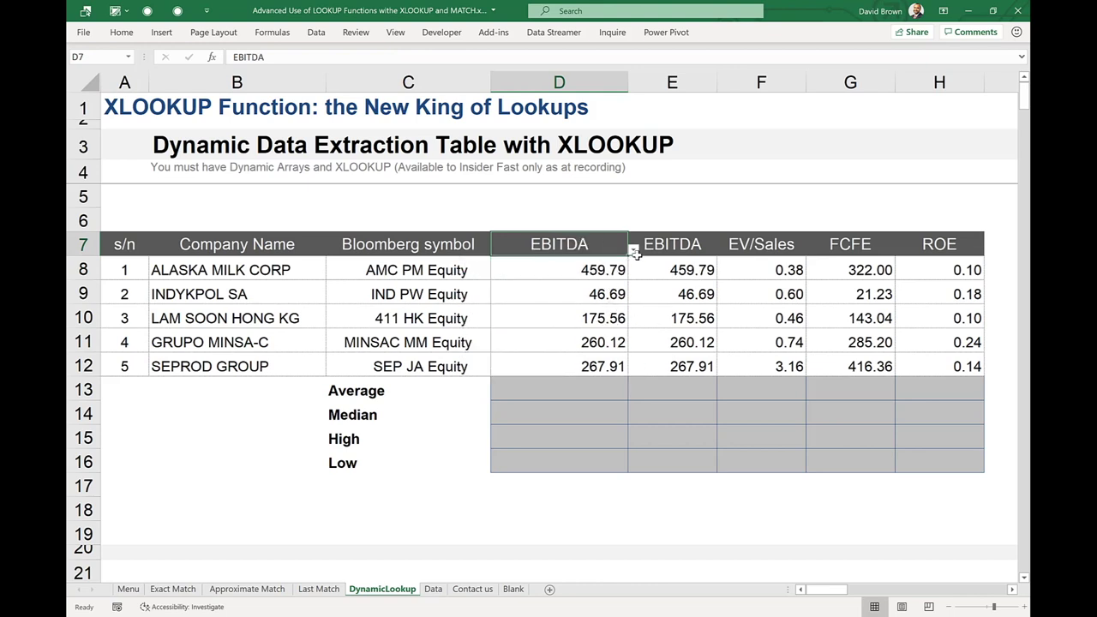
click(632, 248)
click(603, 332)
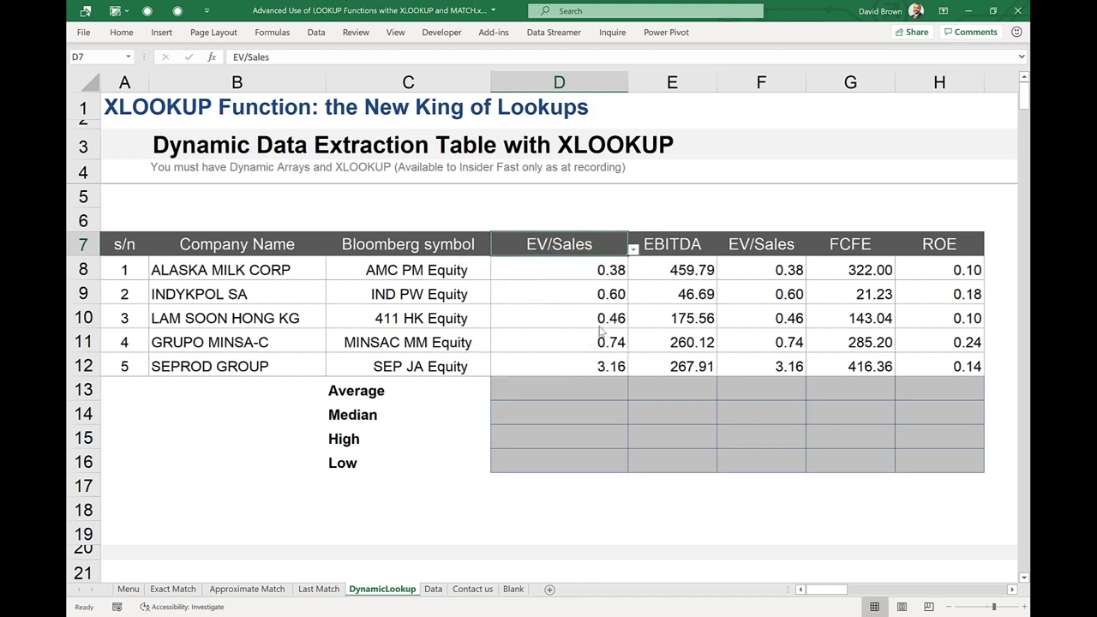
Step: Set the D7 heading to Enterprise Value from its drop-down list
click(633, 248)
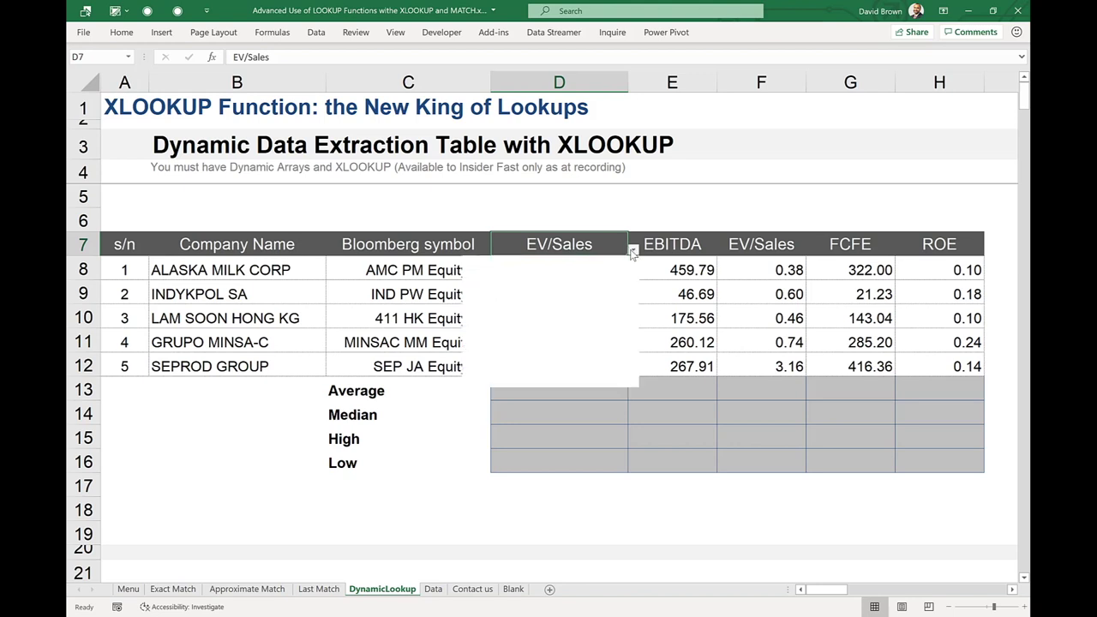
click(630, 270)
click(630, 270)
click(629, 270)
click(582, 287)
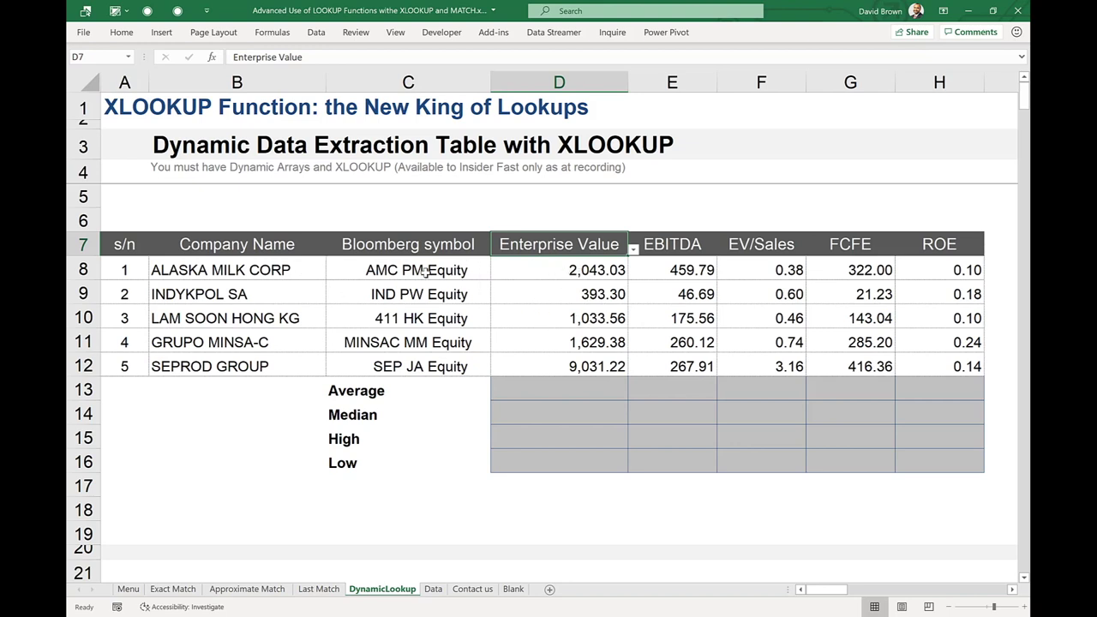
Step: Change the company in B9 to JAMAICA PRODUCER from its drop-down list
click(262, 243)
click(395, 248)
click(525, 271)
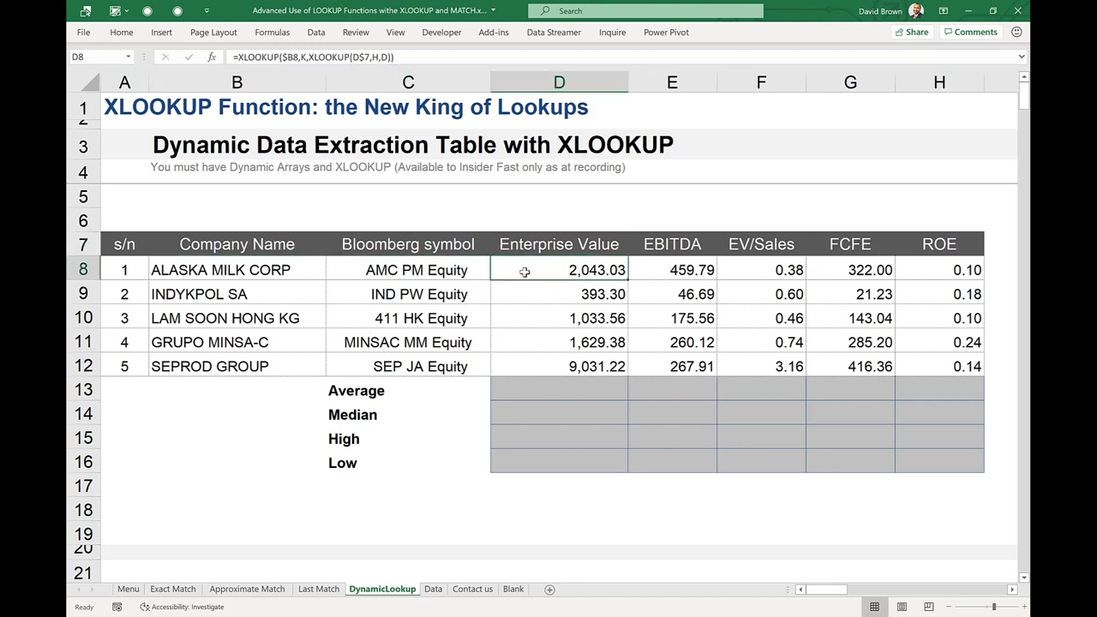
click(255, 290)
click(331, 297)
key(Escape)
key(alt+Down)
key(Down)
key(Return)
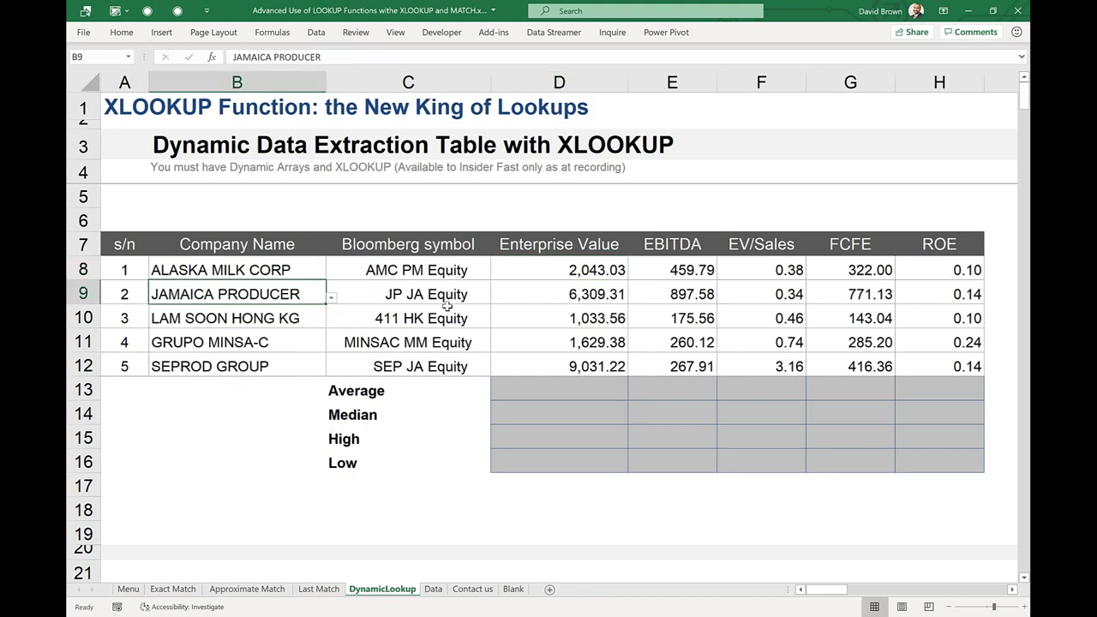
Step: Enter an AVERAGE formula in D13 over D$8:D$12, locking only the rows
click(602, 273)
click(568, 390)
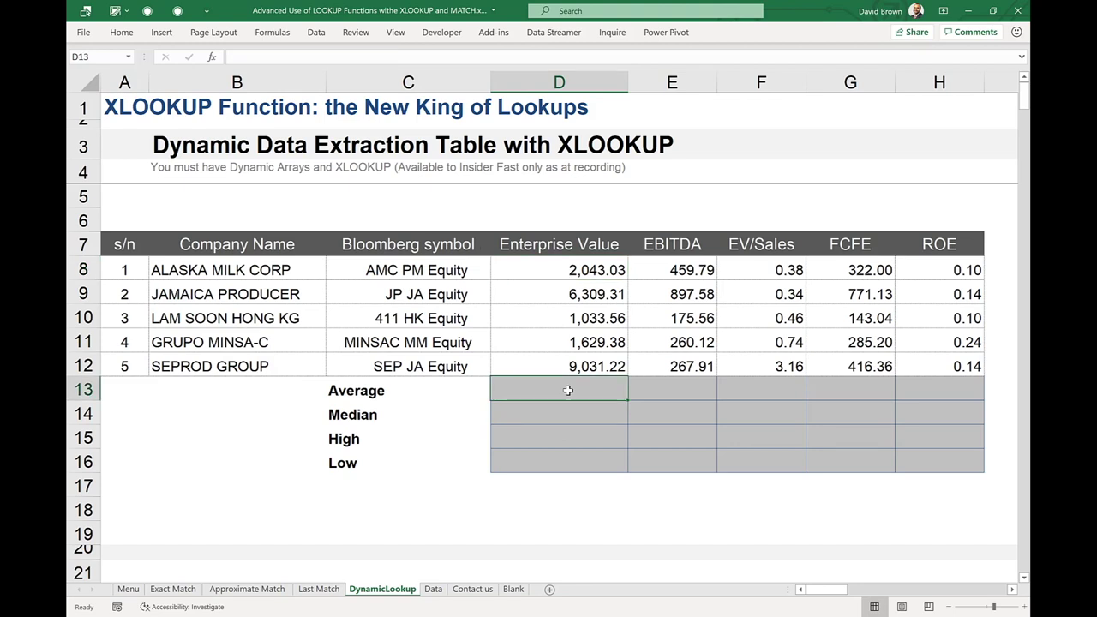
text(=aver)
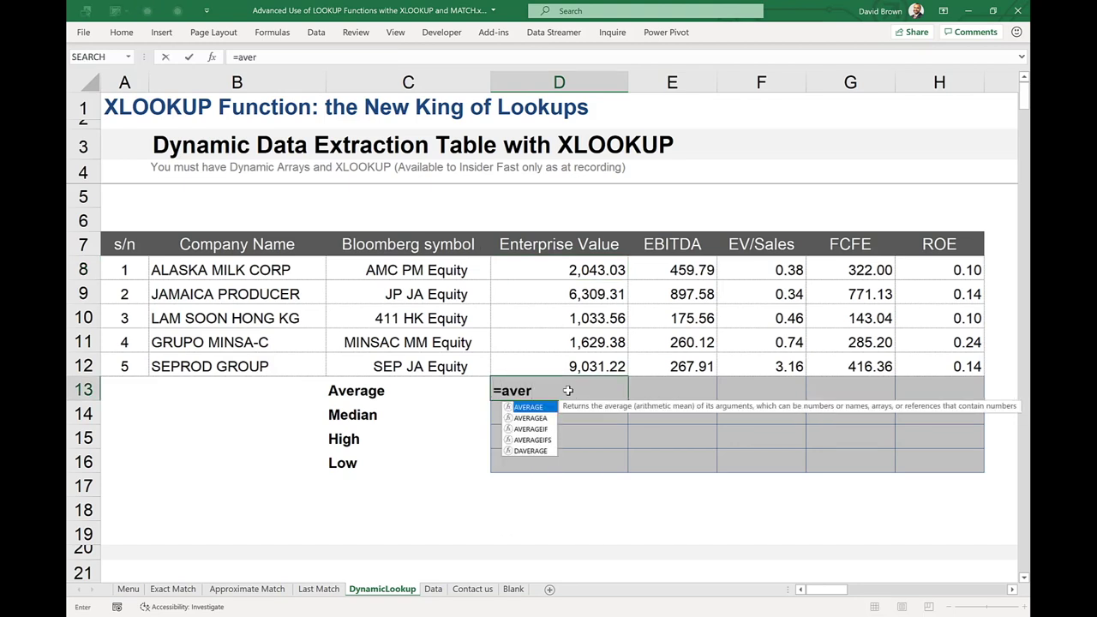
key(Tab)
key(Up)
key(shift+Up)
key(shift+Up)
key(shift+Up)
key(shift+Up)
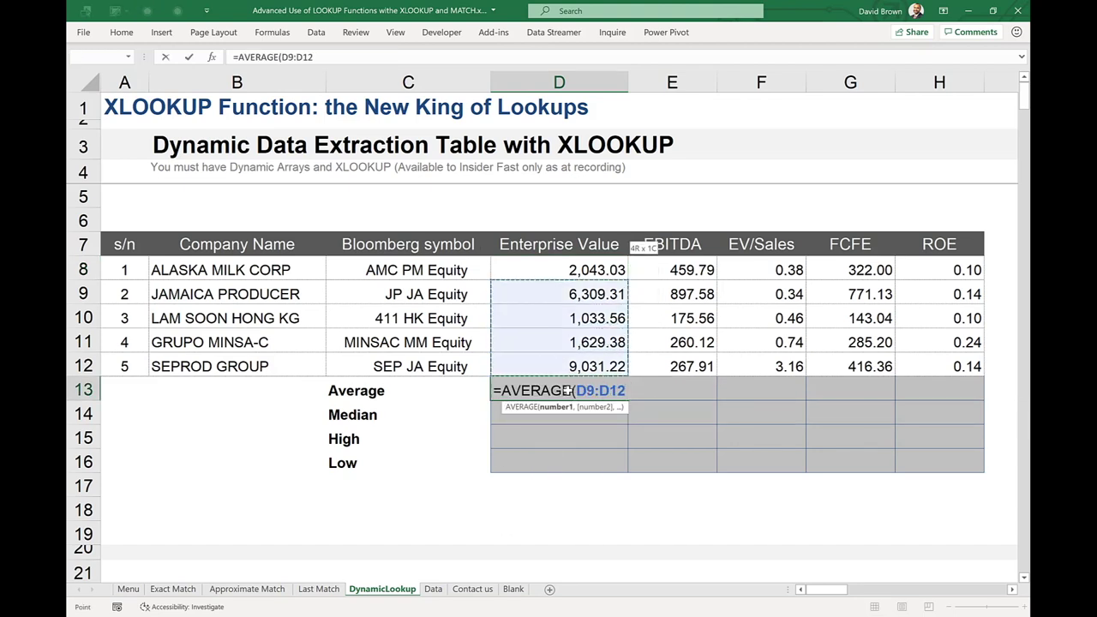
key(F4)
key(F4)
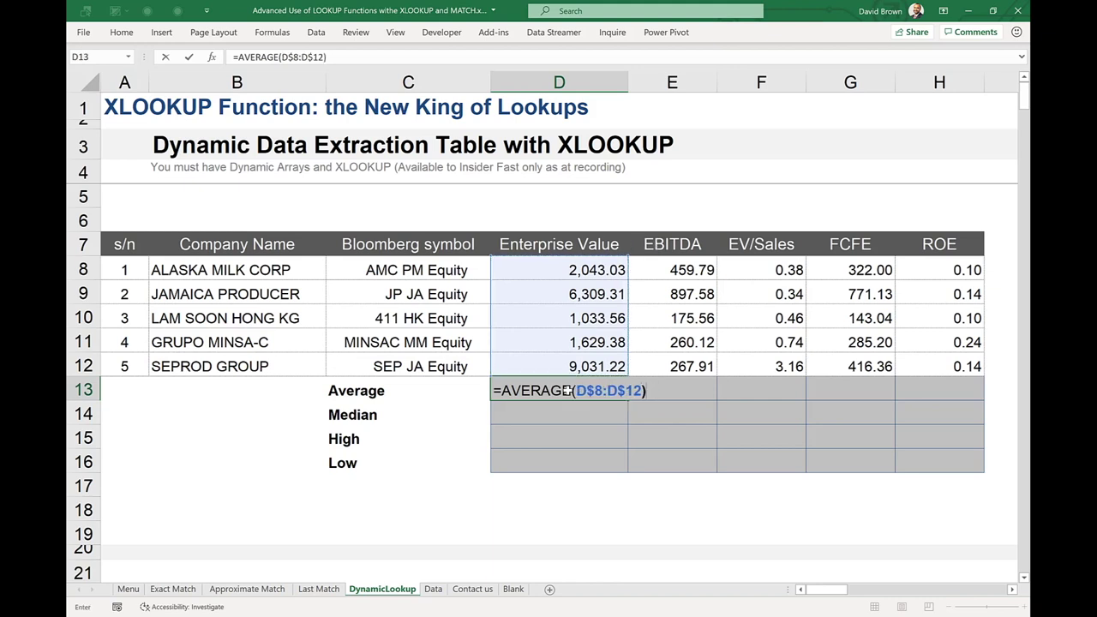
key(Return)
Step: Fill the AVERAGE formula from D13 down through D16
key(Up)
key(shift+Down)
key(shift+Down)
key(shift+Down)
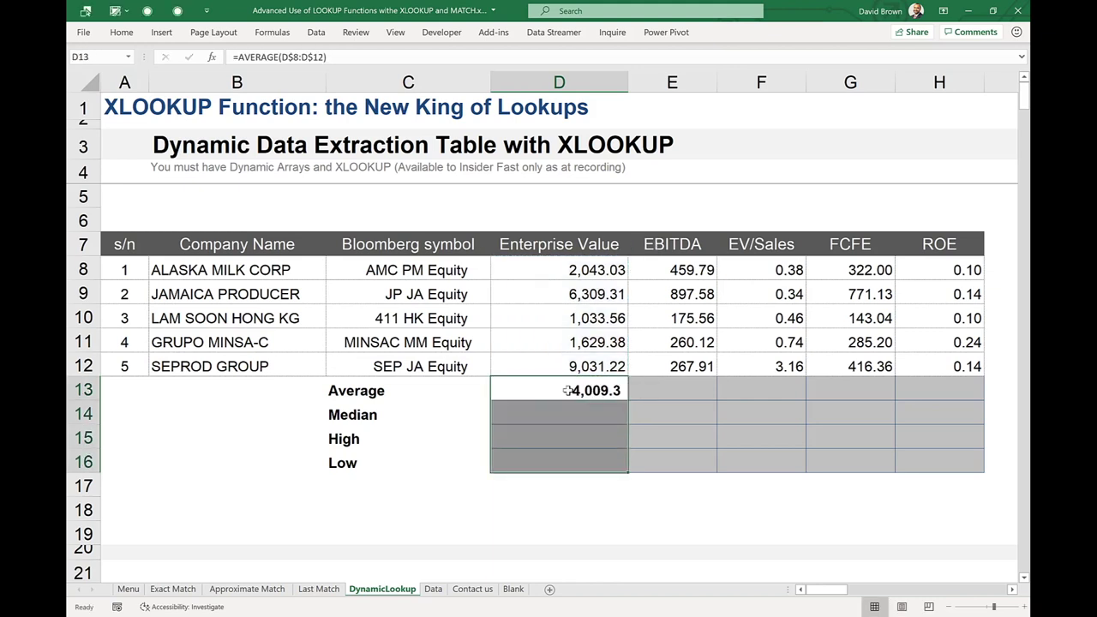
key(ctrl+d)
Step: Change the function in the Median cell D14 to MEDIAN, keeping the range D$8:D$12
key(Down)
key(F2)
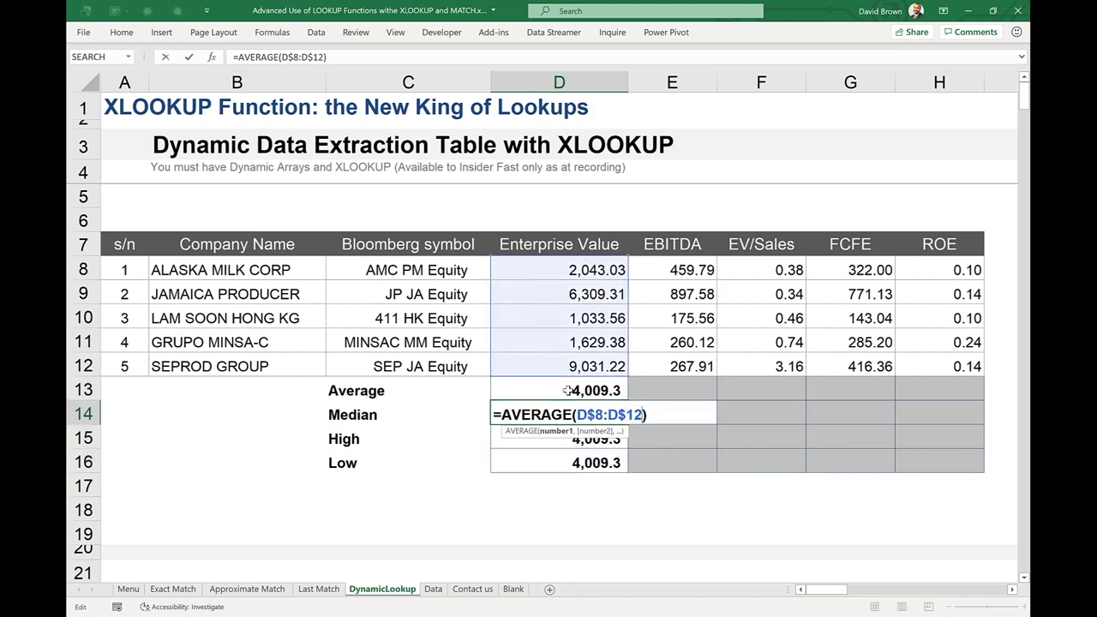
key(Left)
key(Left)
key(Left)
key(Left)
key(Left)
key(Left)
key(Left)
key(Left)
key(Left)
key(Left)
key(BackSpace)
key(BackSpace)
key(BackSpace)
key(BackSpace)
key(BackSpace)
key(BackSpace)
key(BackSpace)
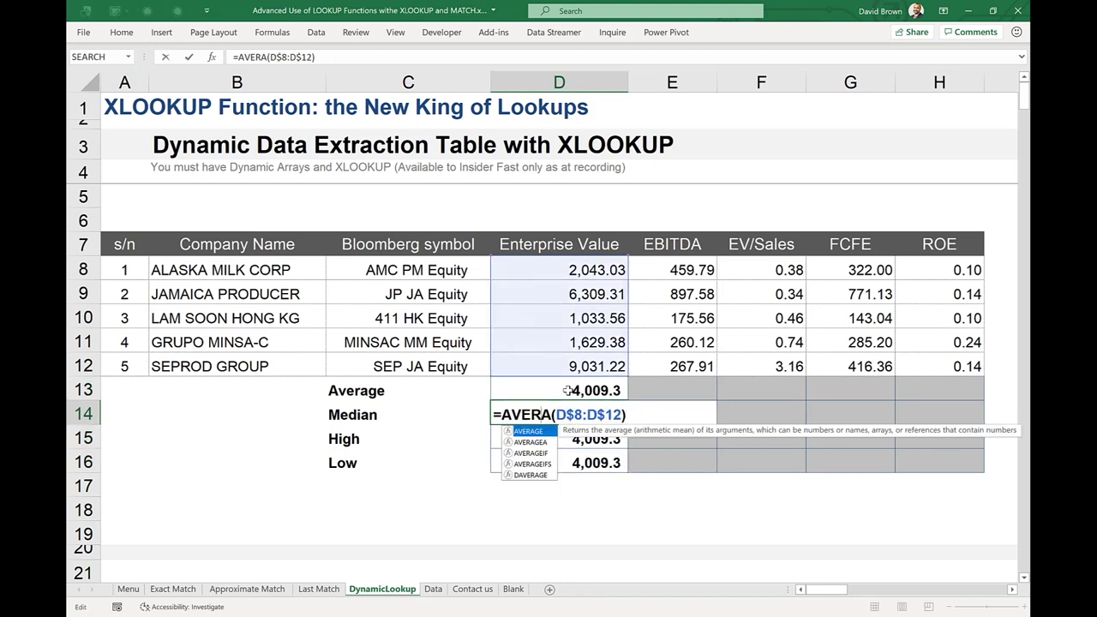
text(medi)
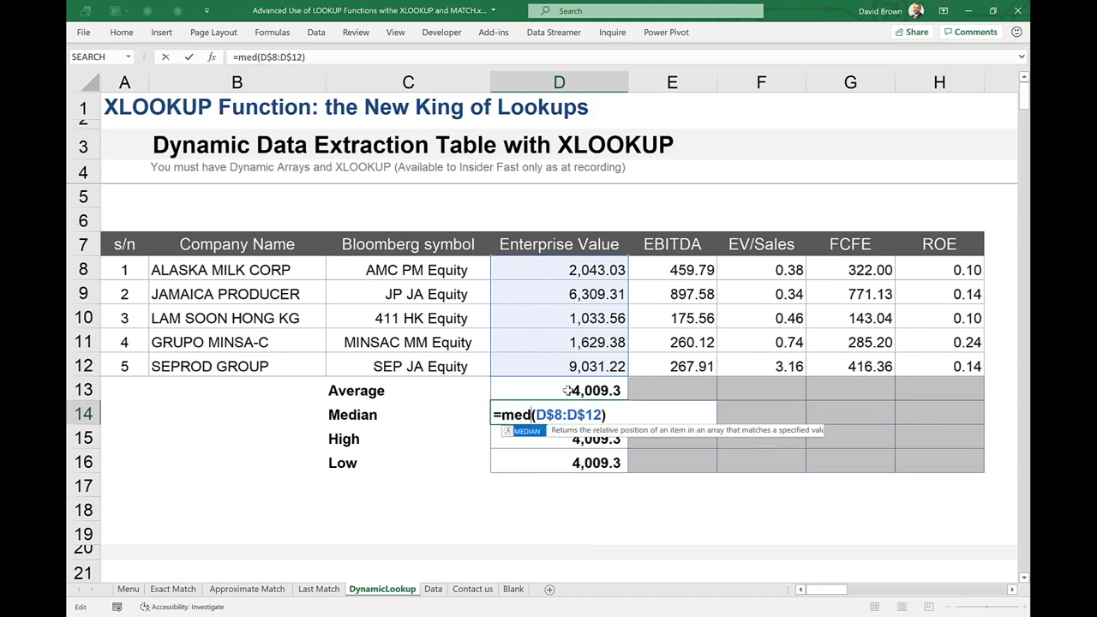
key(Tab)
key(Return)
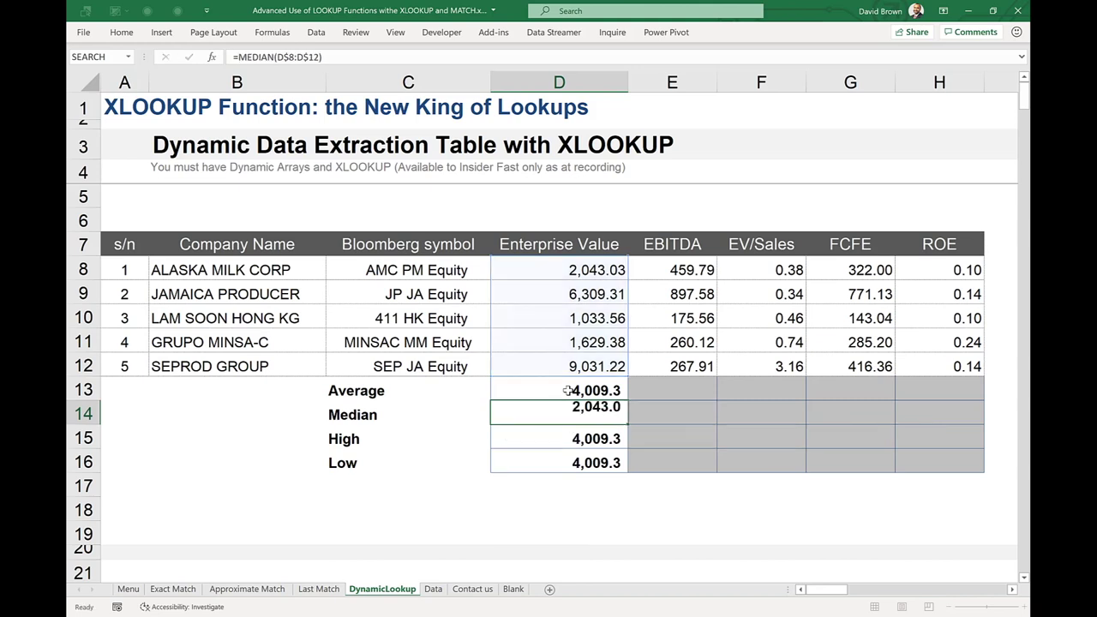
Step: Change the function in the High cell D15 to MAX over D$8:D$12
key(F2)
key(Left)
key(Left)
key(Left)
key(Left)
key(Left)
key(Left)
key(Left)
key(Left)
key(Left)
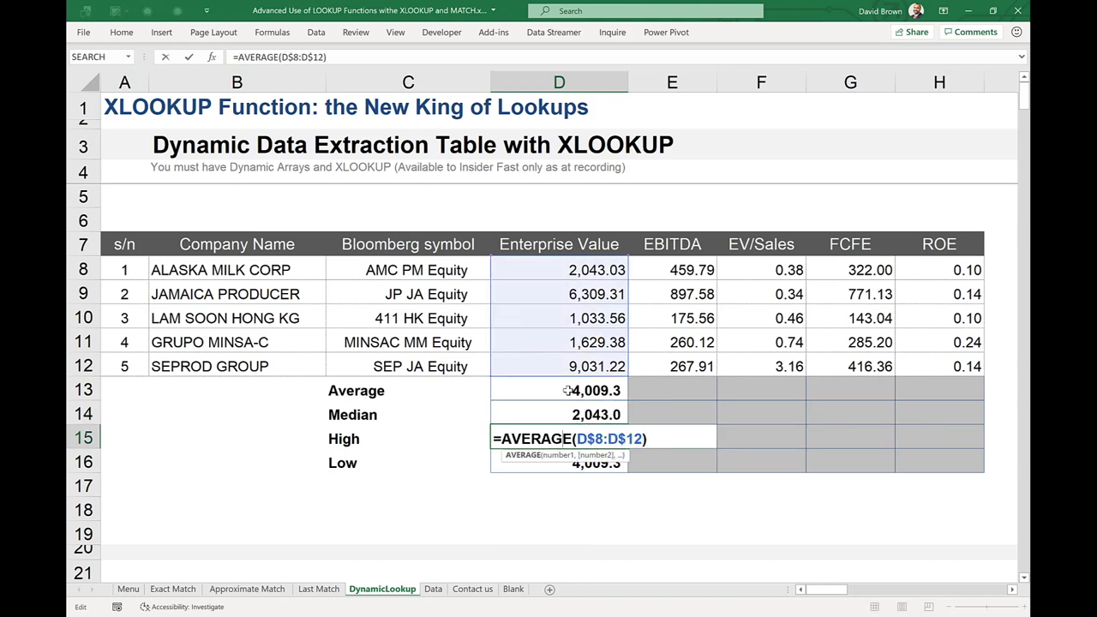
key(BackSpace)
key(BackSpace)
key(BackSpace)
key(BackSpace)
key(BackSpace)
key(BackSpace)
key(BackSpace)
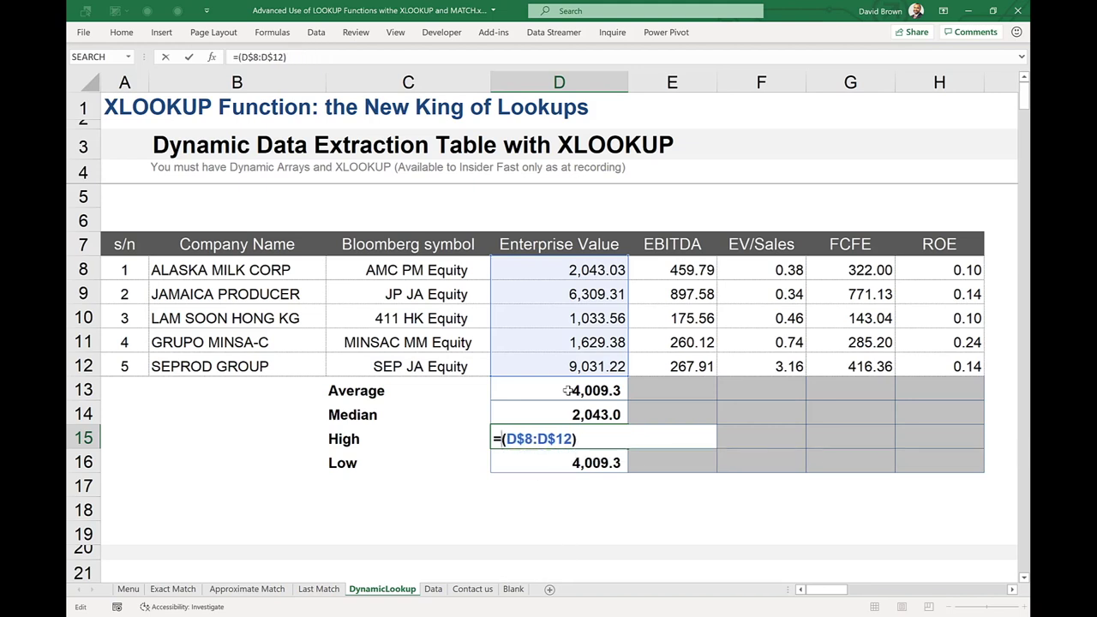
text(max)
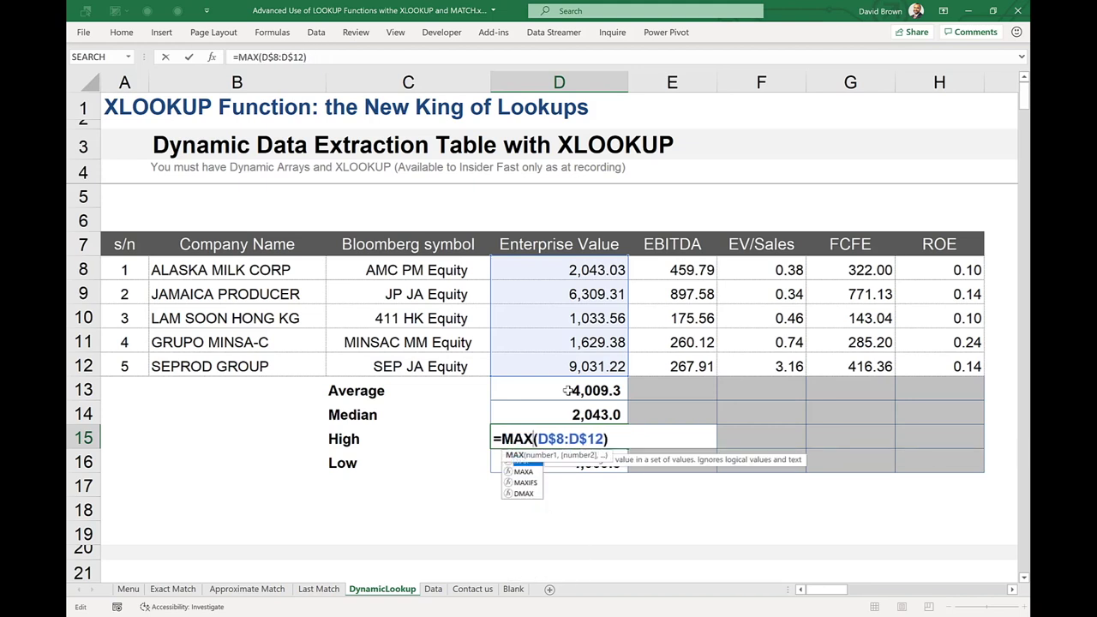
key(Return)
Step: Change the function in the Low cell D16 to MIN over D$8:D$12
key(F2)
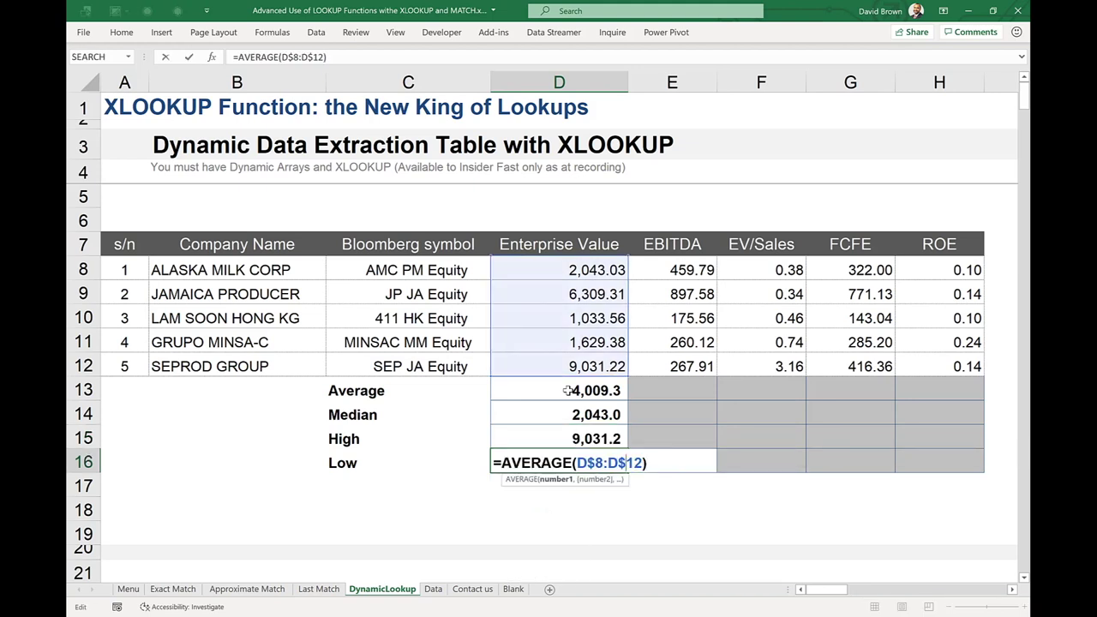
key(BackSpace)
key(BackSpace)
key(BackSpace)
key(BackSpace)
key(BackSpace)
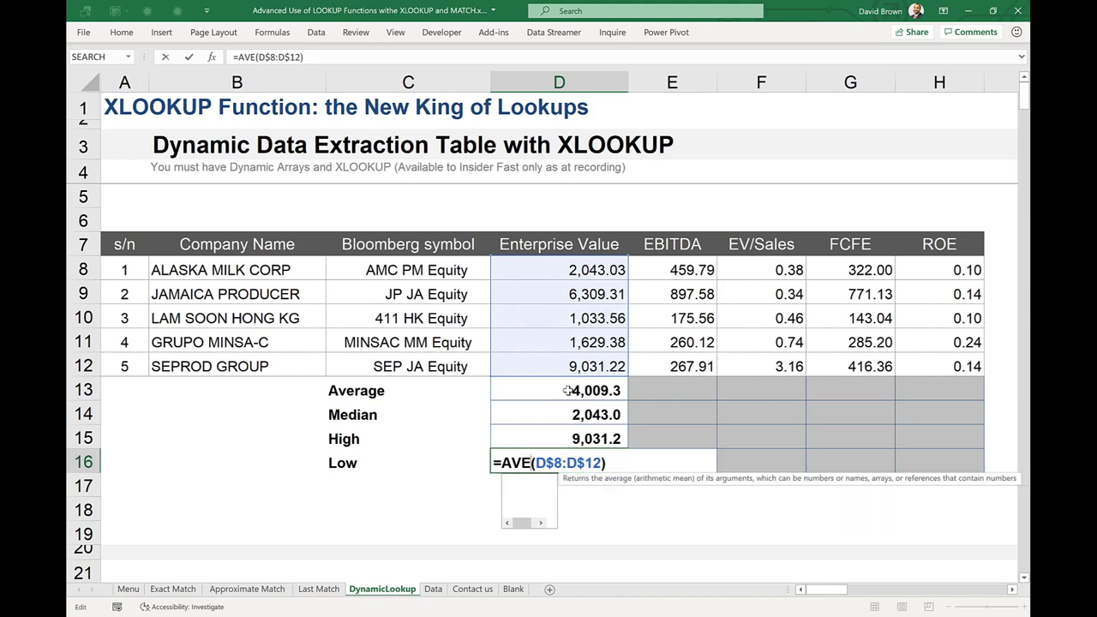
key(BackSpace)
key(BackSpace)
text(min)
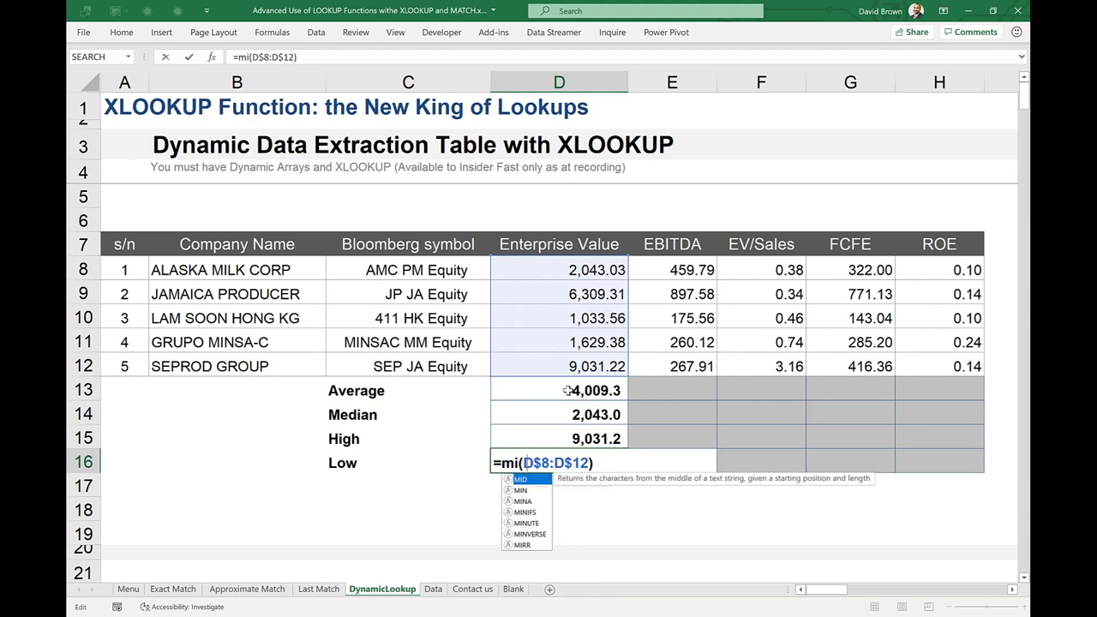
key(Return)
Step: Fill the four summary formulas in D13:D16 across to column H
key(Up)
key(Up)
key(Up)
key(Up)
key(shift+Down)
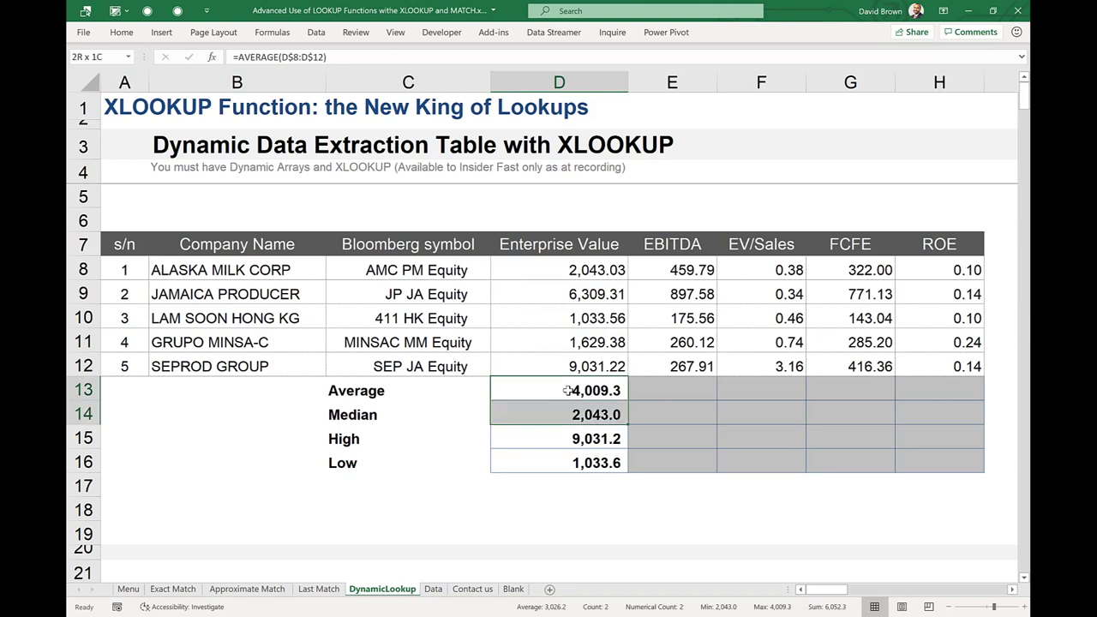
key(shift+Down)
key(shift+Down)
key(shift+Right)
key(shift+Right)
key(shift+Right)
key(shift+Right)
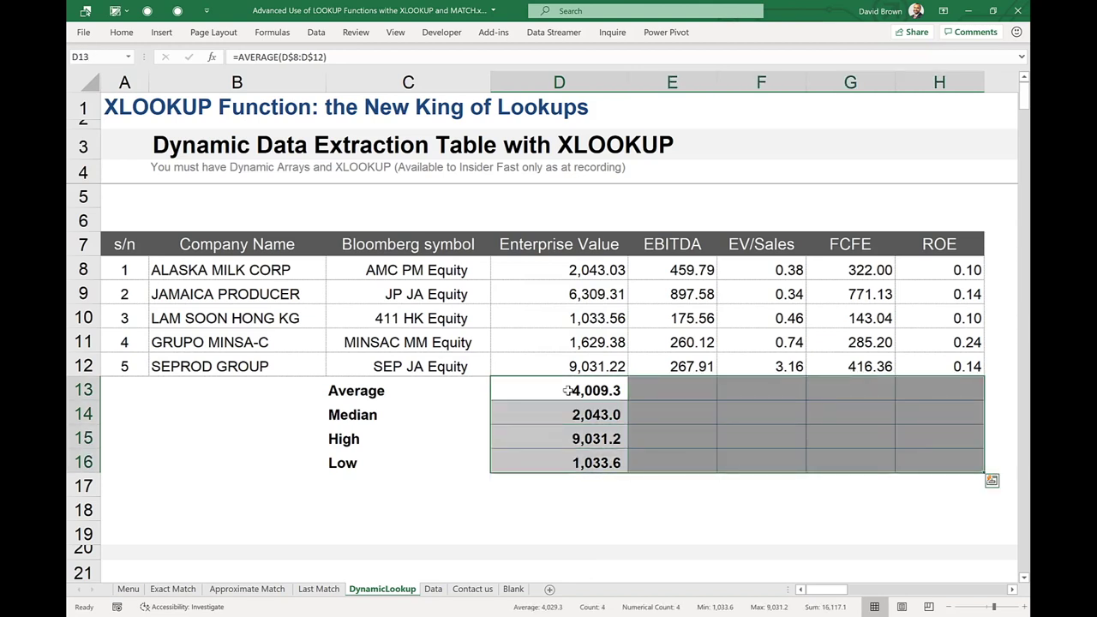
key(ctrl+r)
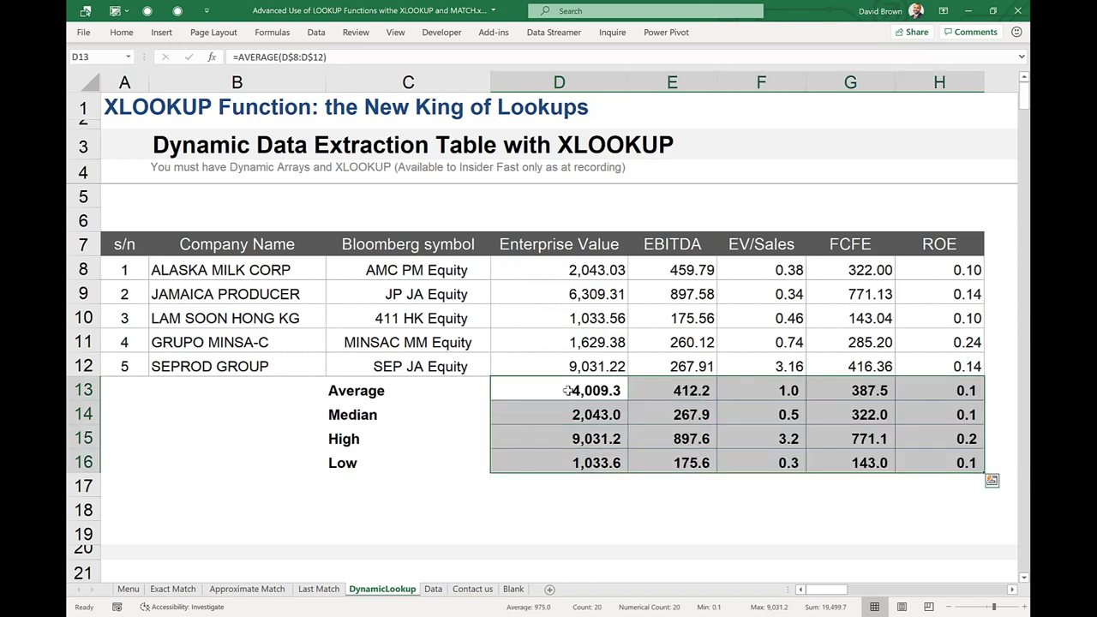
Step: Inspect the formula in B26 that generates the Company List below the extraction table
key(Up)
key(Up)
key(Up)
key(Up)
key(Up)
key(Up)
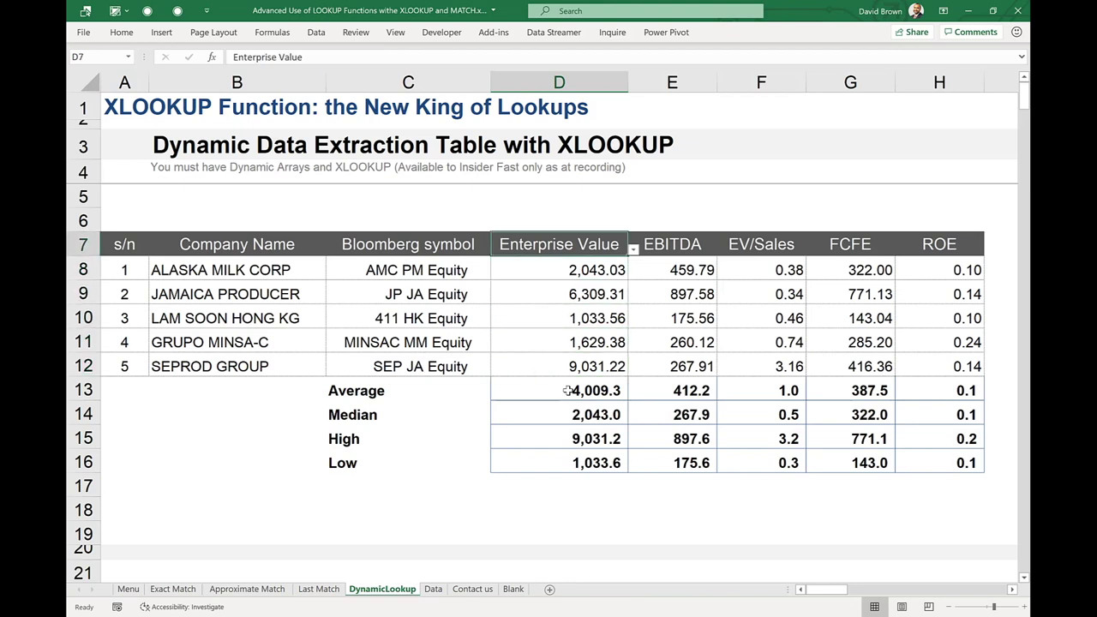
key(Left)
key(Left)
key(Down)
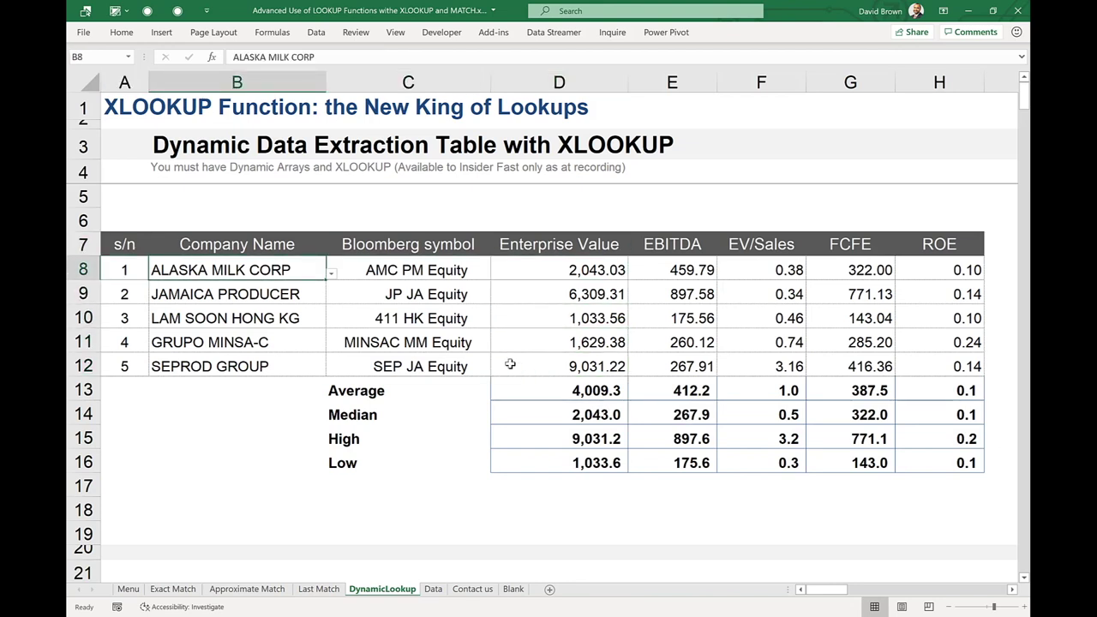
key(Down)
key(Down)
key(Down)
key(Down)
key(Down)
key(Down)
key(Down)
key(Down)
key(Down)
key(Down)
key(Down)
key(Down)
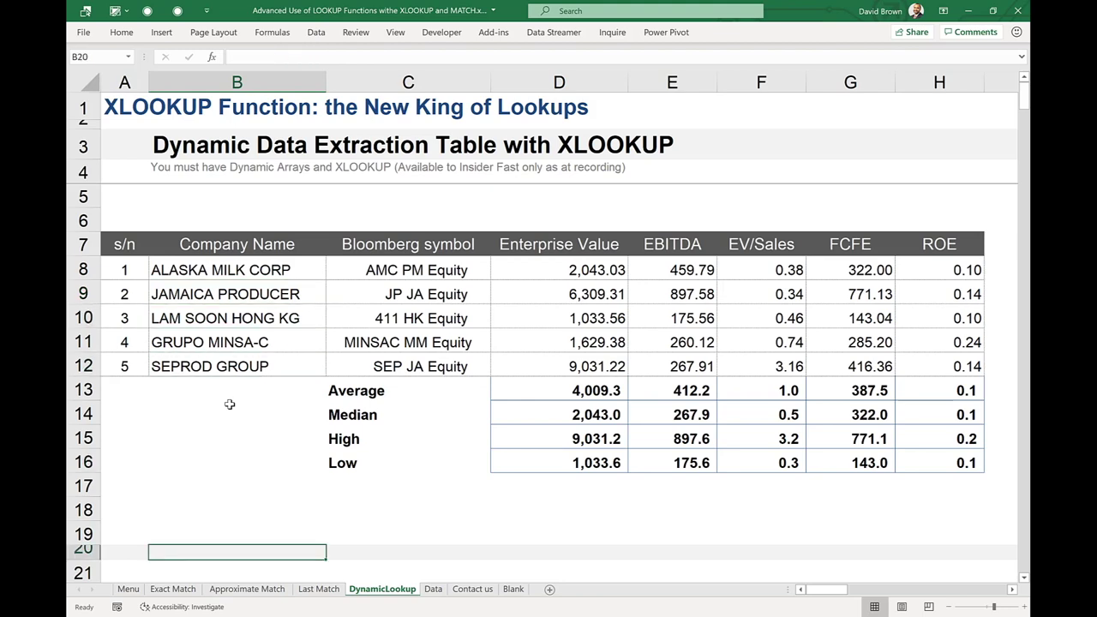
key(Down)
key(Down)
key(Down)
key(Down)
key(Down)
key(Down)
key(Down)
key(Down)
key(Up)
key(Up)
key(F2)
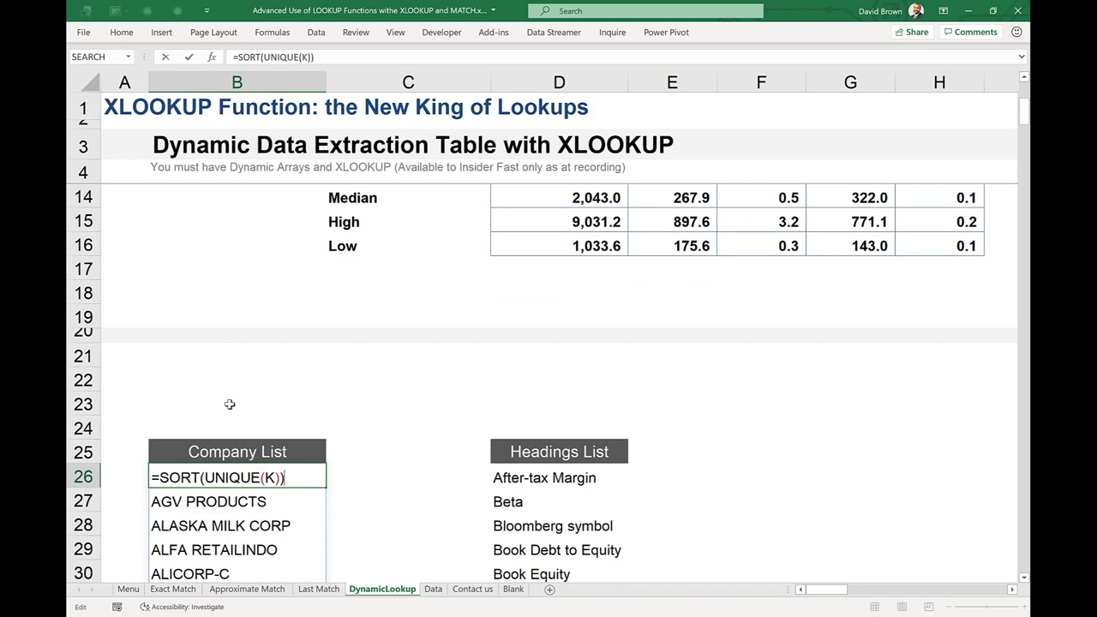
key(Escape)
Step: Review the first entries of the Company List and the Headings List that feed the drop-downs
key(Up)
key(Down)
key(shift+Down)
key(shift+Down)
key(shift+Down)
key(shift+Down)
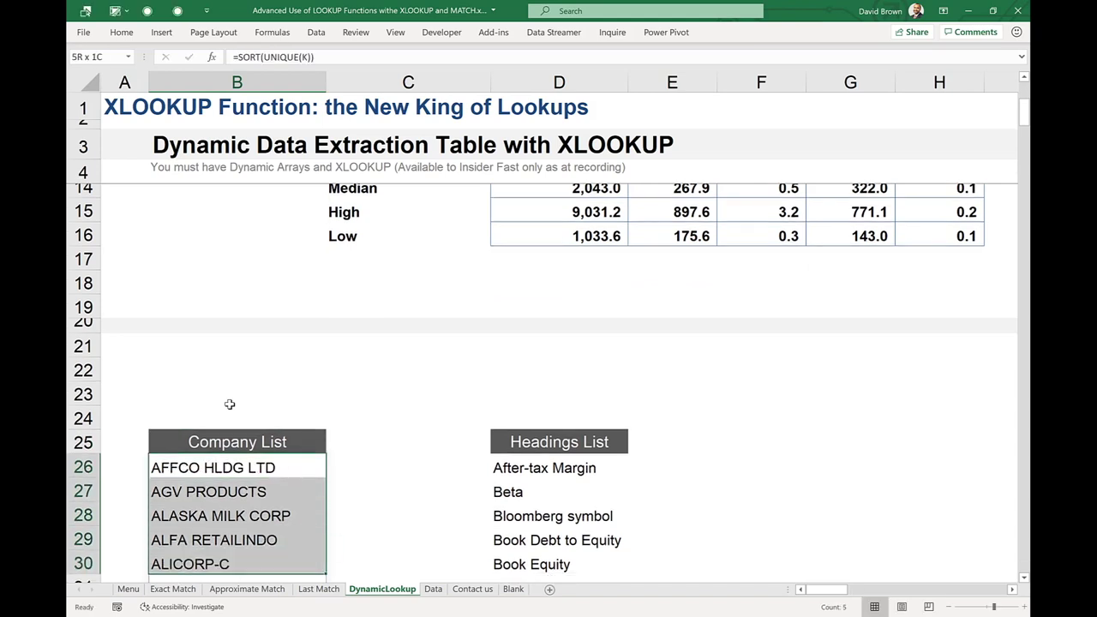
key(Right)
key(Right)
key(shift+Down)
key(shift+Down)
key(Left)
key(Left)
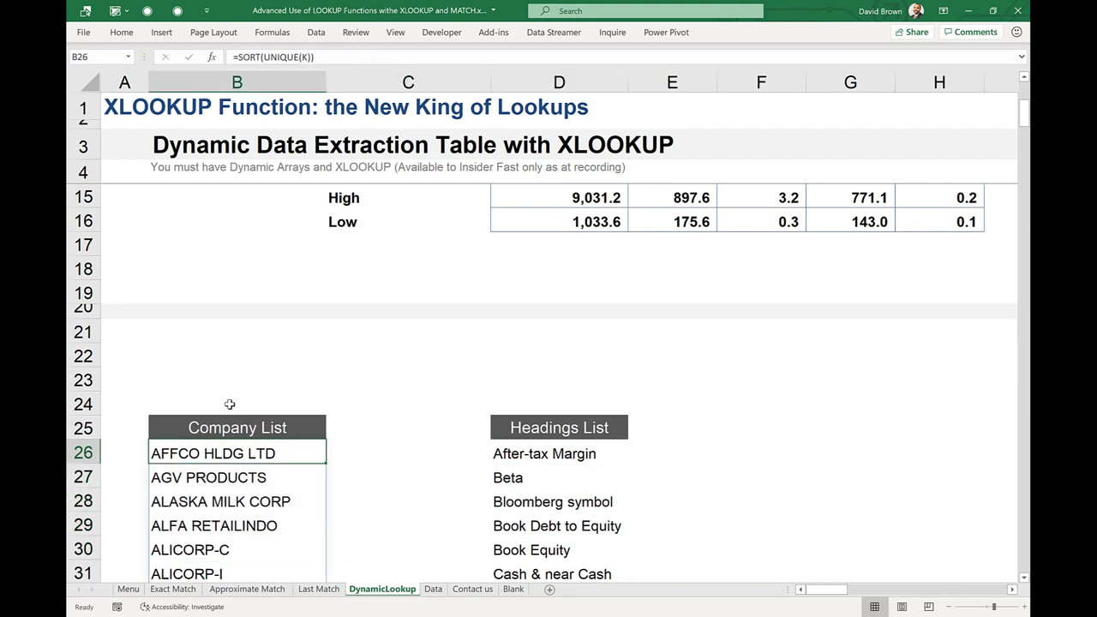
Step: Return to the extraction table and review the company names in B8:B12 and the headings in C7:H7
key(Up)
key(Up)
key(Up)
key(Up)
key(Up)
key(Up)
key(Up)
key(Up)
key(Up)
key(Up)
key(Up)
key(Up)
key(Up)
key(Up)
key(Up)
key(Up)
key(Up)
key(Up)
key(Up)
key(Up)
key(Down)
key(Down)
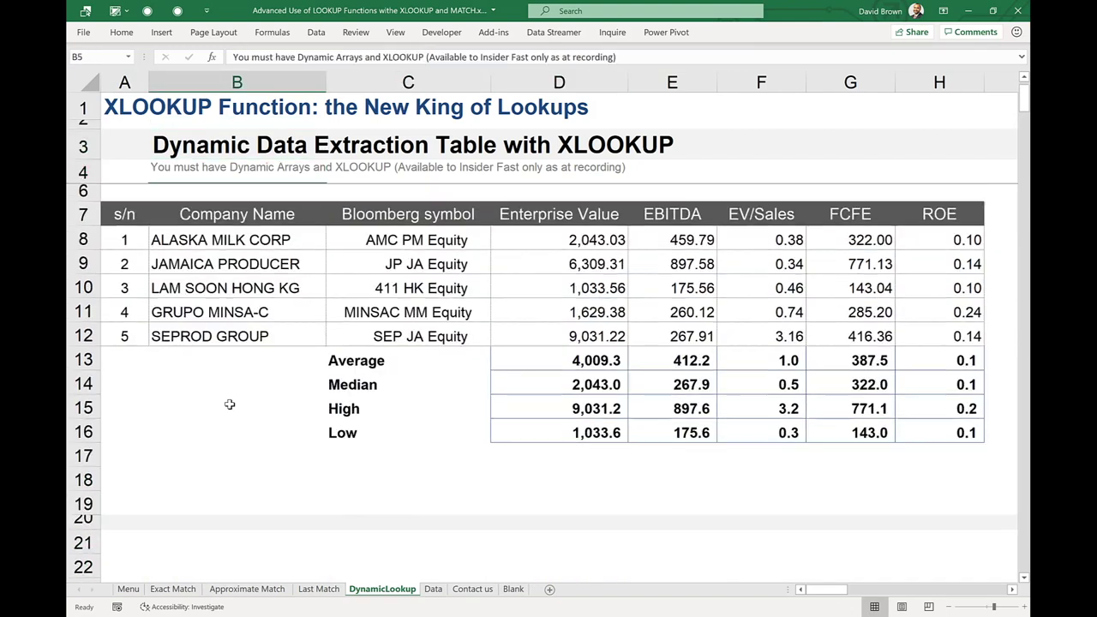
key(Down)
key(Down)
key(Down)
key(shift+Down)
key(shift+Down)
key(shift+Down)
key(shift+Down)
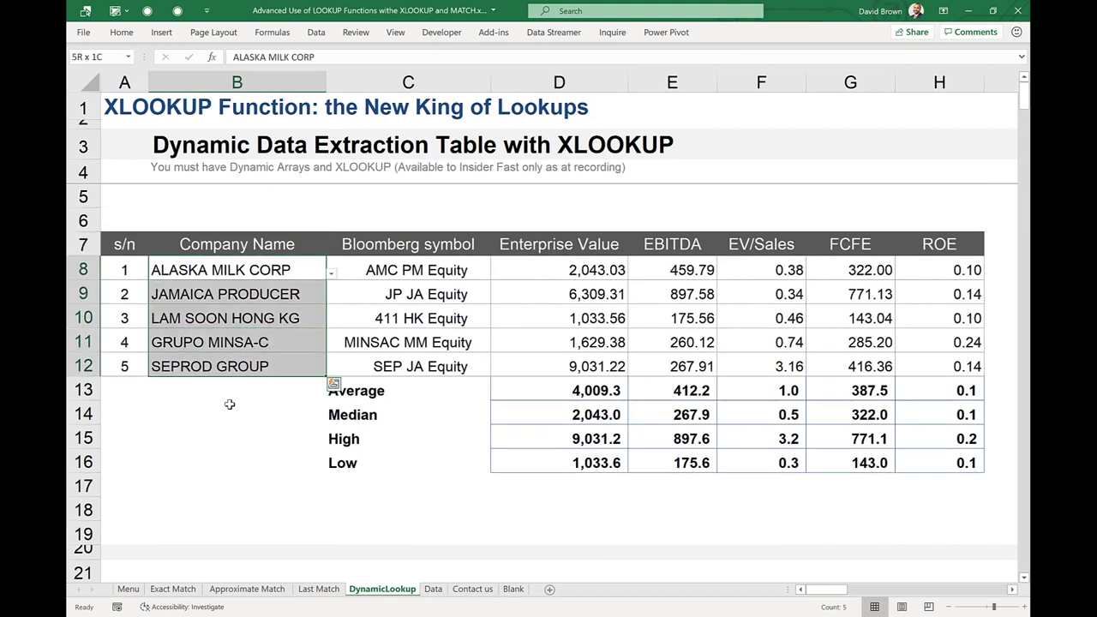
key(Up)
key(Right)
key(shift+Right)
key(shift+Right)
key(shift+Right)
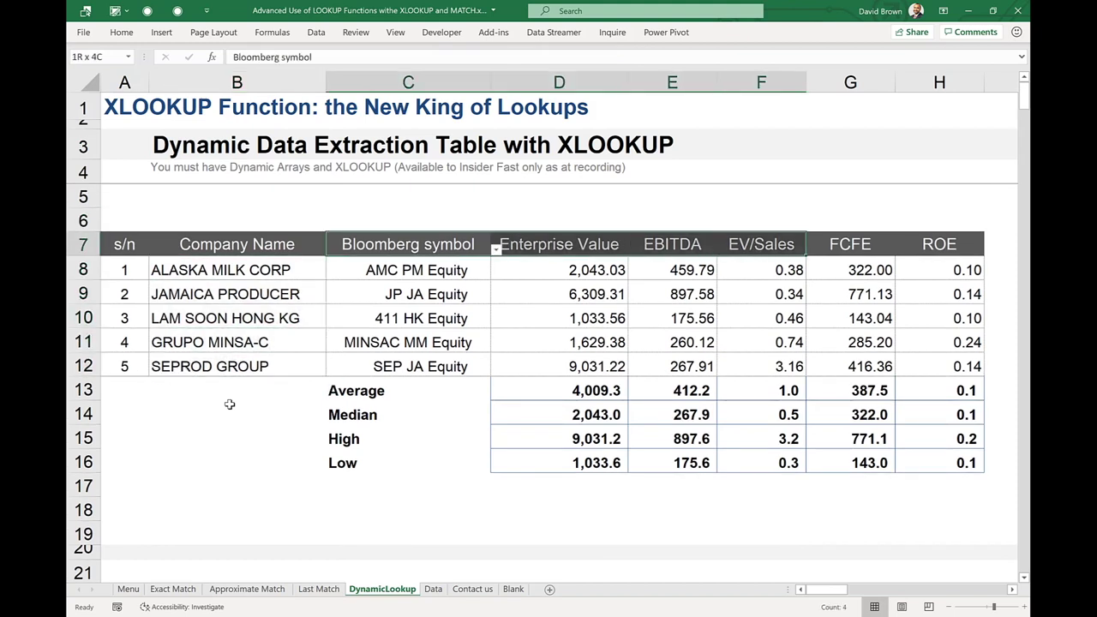
key(shift+Right)
key(shift+Right)
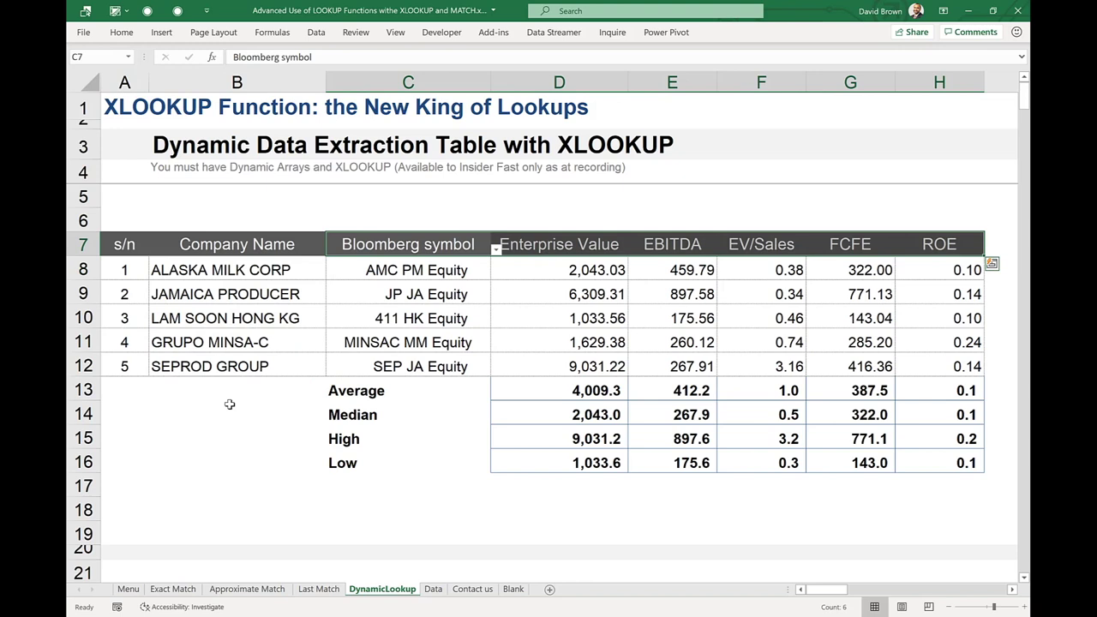
Step: Left-align the Bloomberg symbol results in C8:C12
key(Down)
key(shift+Down)
key(shift+Down)
key(shift+Down)
key(shift+Down)
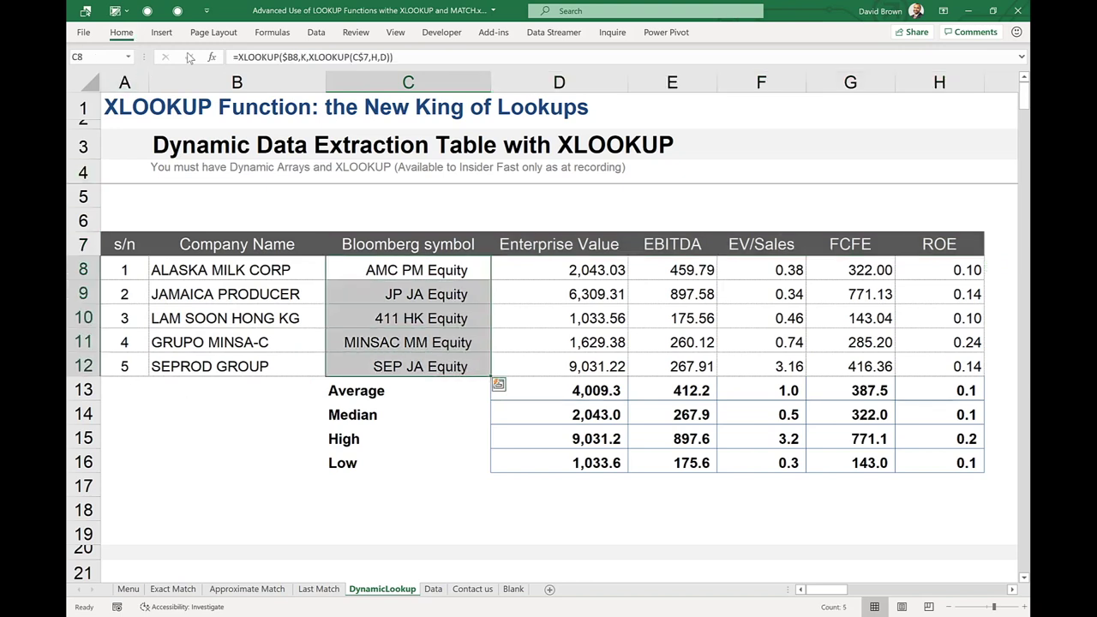
click(120, 32)
click(282, 77)
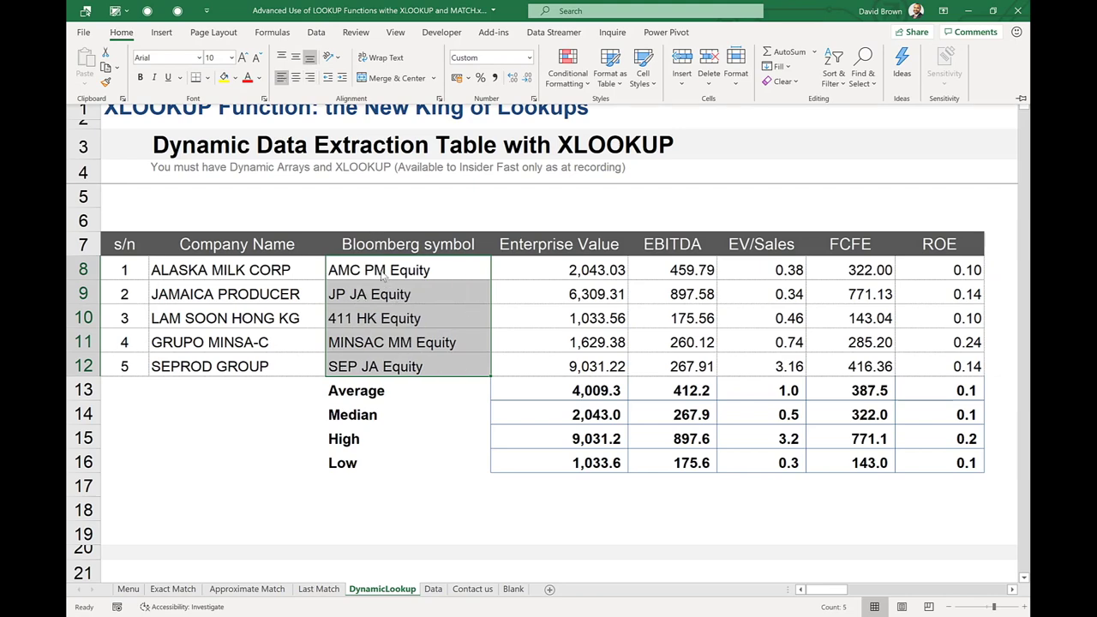
Step: Copy the XLOOKUP formula from C8 over the whole extraction range C8:H12
click(383, 273)
click(385, 269)
key(ctrl+c)
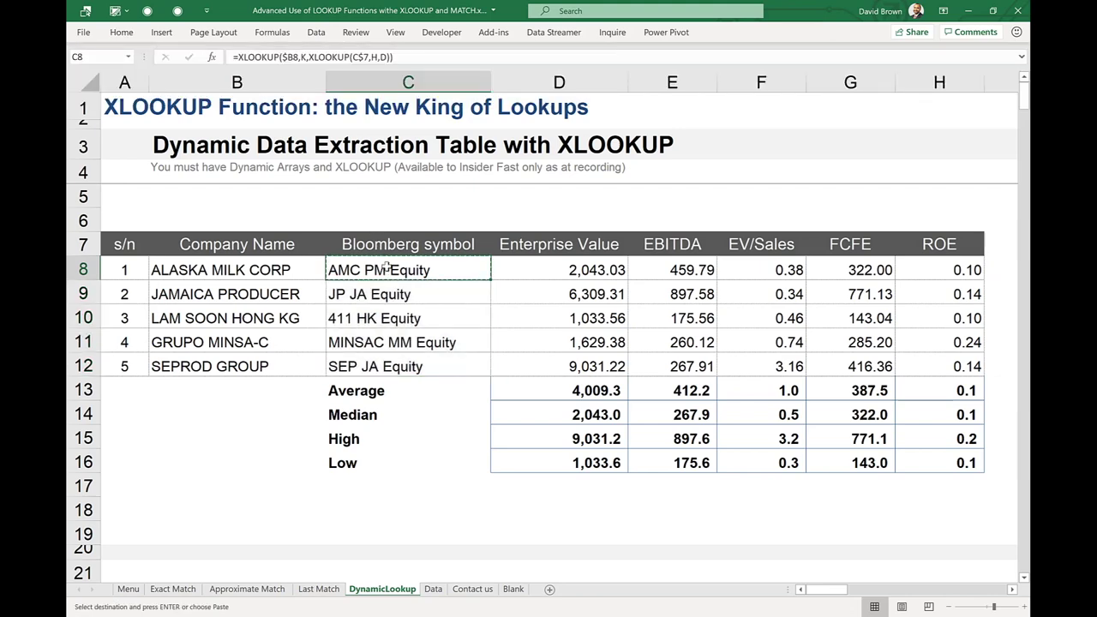
key(ctrl+shift+Right)
key(ctrl+shift+Down)
key(shift+Up)
key(shift+Up)
key(shift+Up)
key(shift+Up)
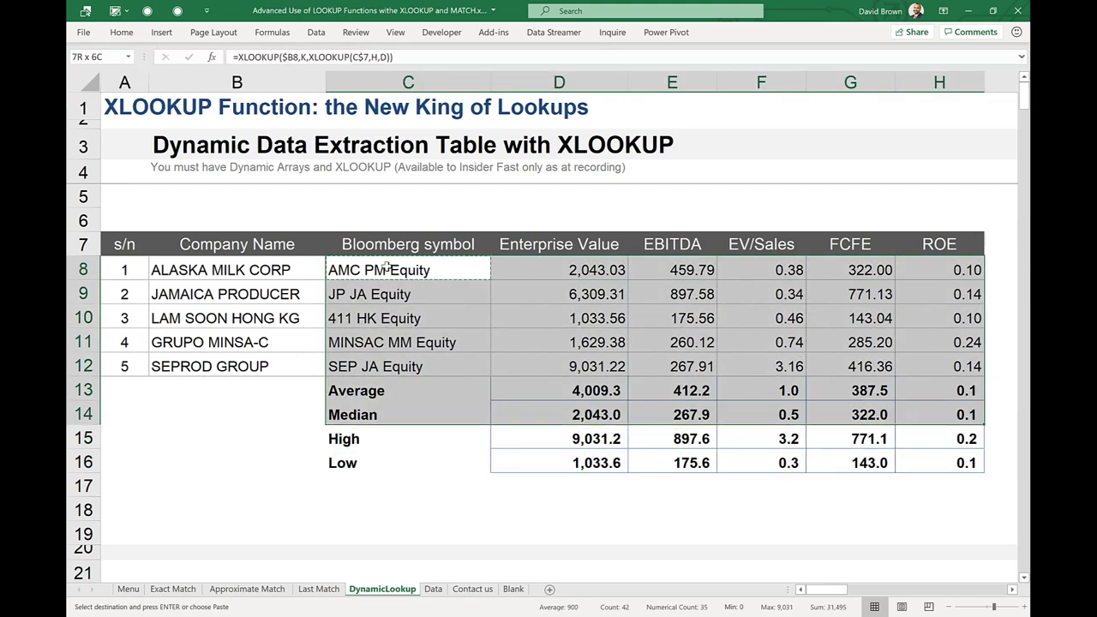
key(Return)
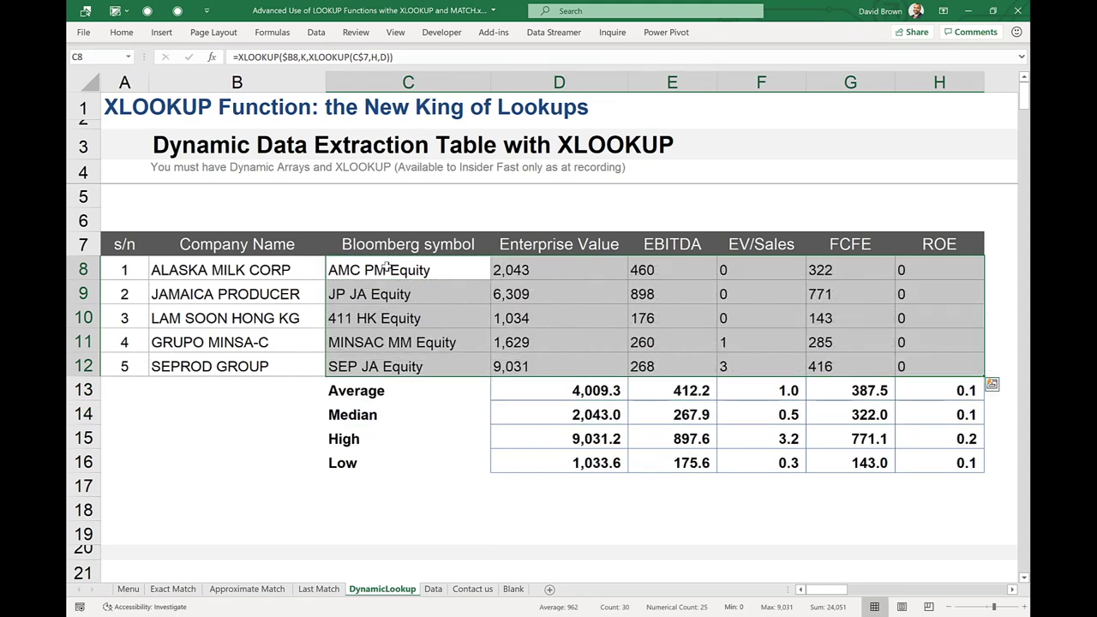
Step: Format the figures and summary rows in D8:H16 as numbers with thousands separators and two decimals
key(Right)
key(ctrl+shift+Right)
key(ctrl+shift+Down)
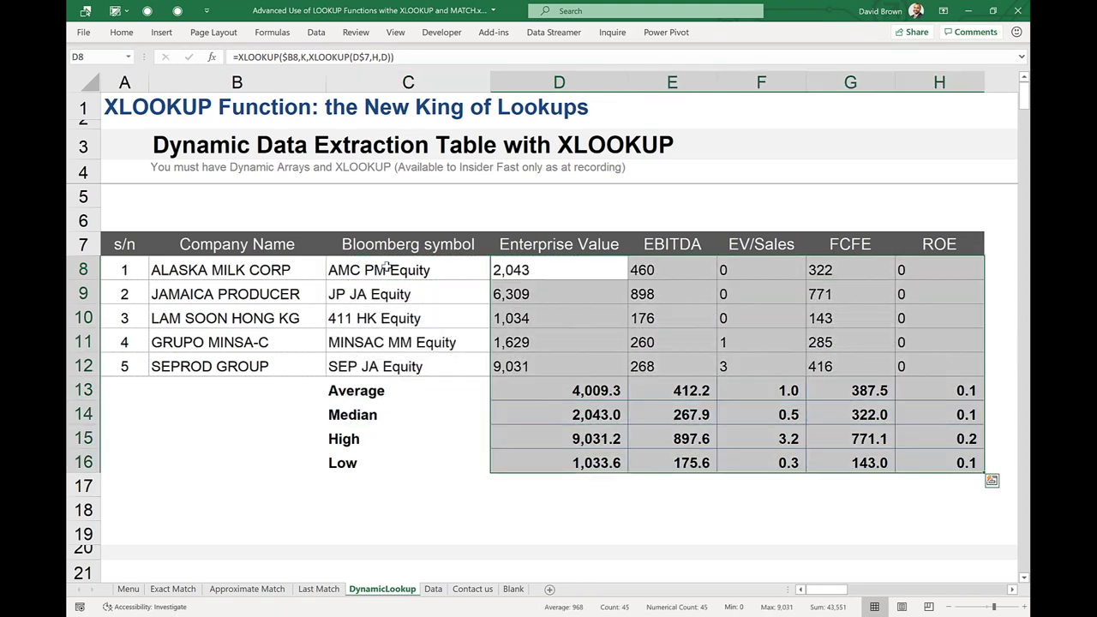
key(ctrl+shift+1)
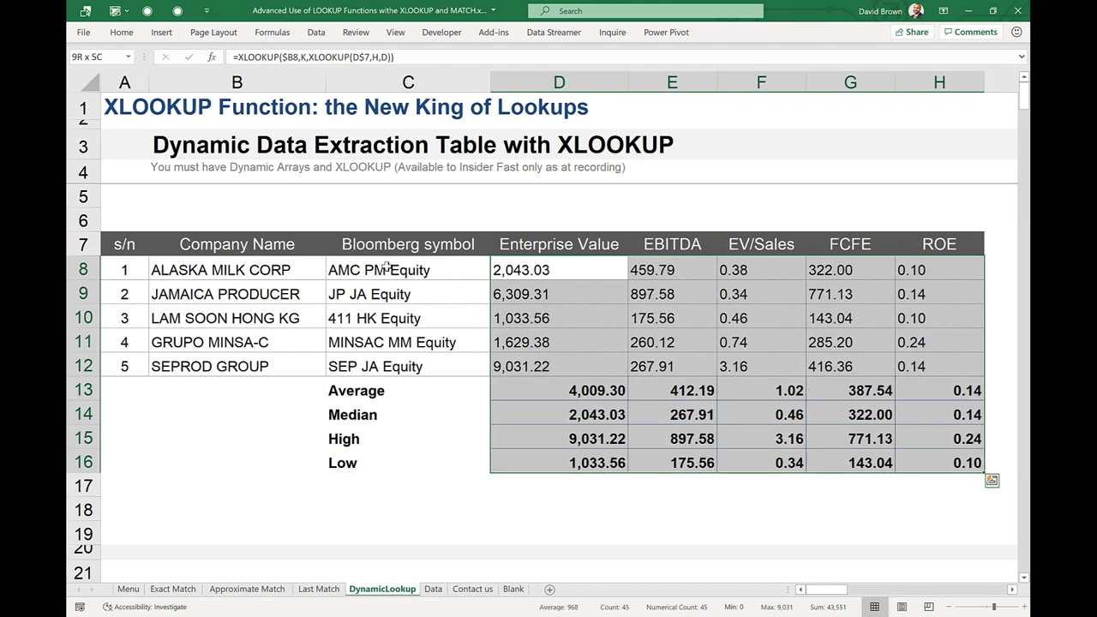
Step: Right-align the figures and summary values in D8:H16
key(Left)
key(Right)
key(shift+Right)
key(shift+Right)
key(shift+Right)
key(shift+Right)
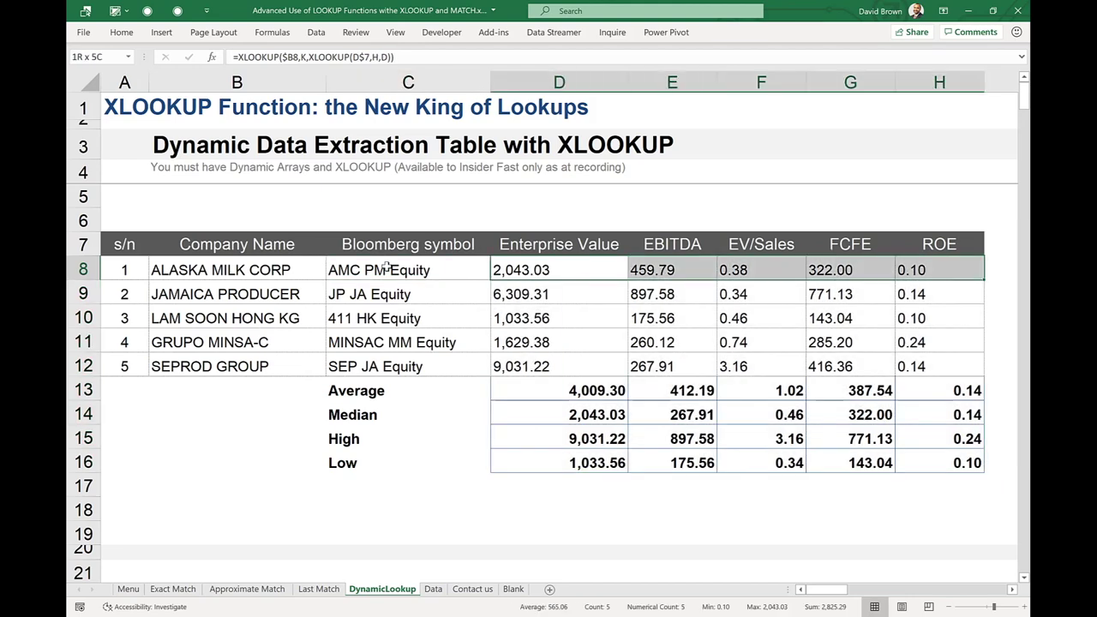
key(shift+Down)
key(shift+Down)
key(shift+Down)
key(shift+Down)
key(shift+Down)
key(shift+Down)
key(shift+Down)
key(shift+Down)
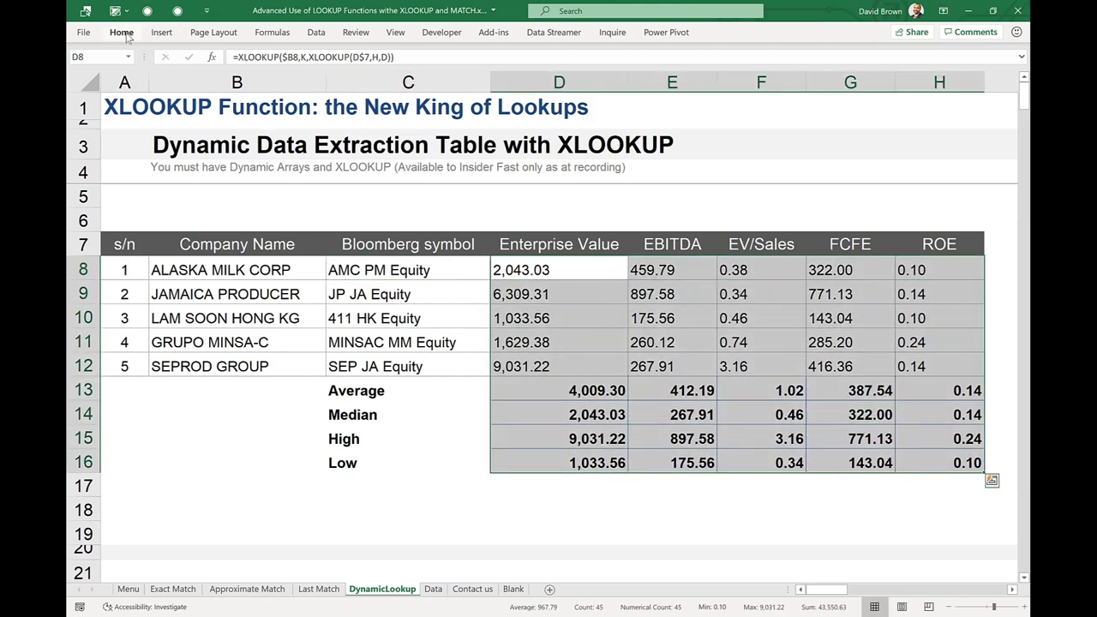
click(121, 32)
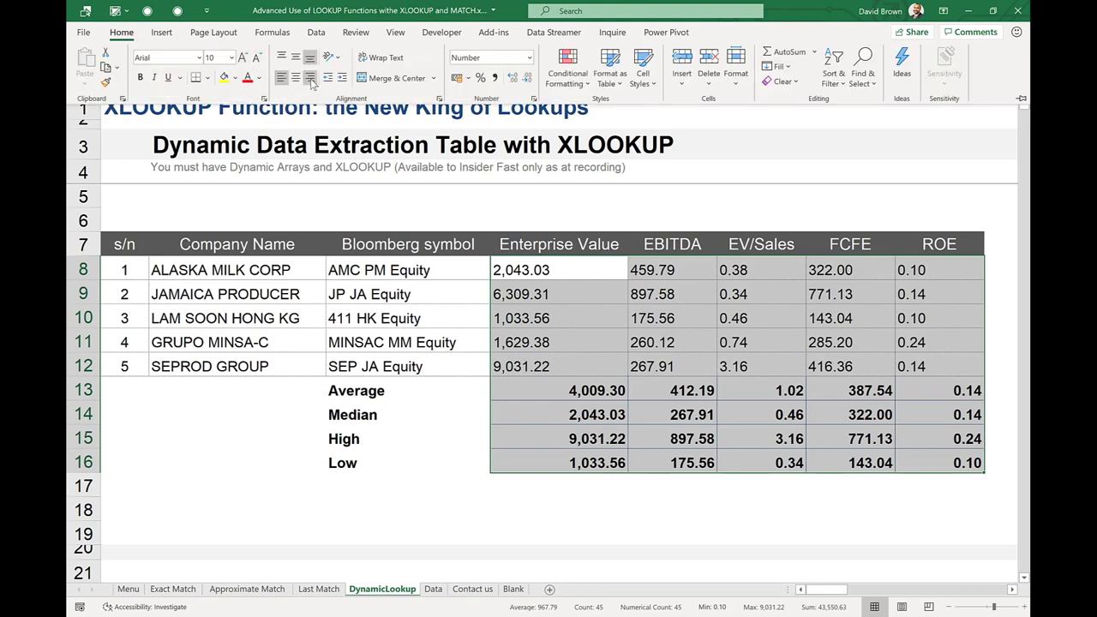
click(413, 317)
click(411, 291)
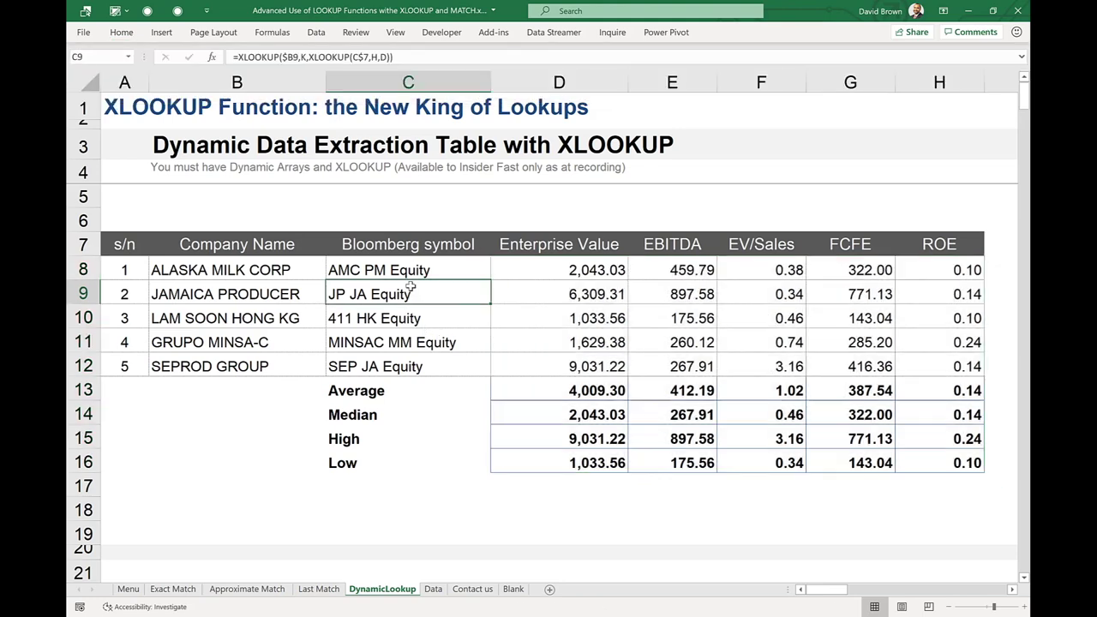
Step: Inspect the nested XLOOKUP formula in D8 and leave it without editing
double_click(512, 280)
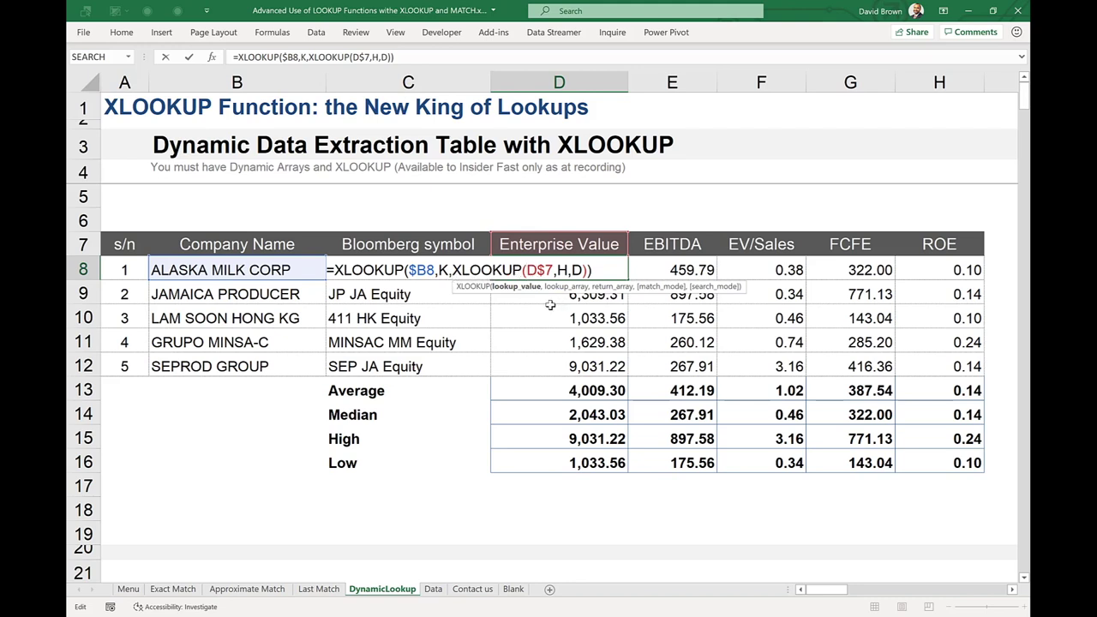
key(Escape)
click(507, 311)
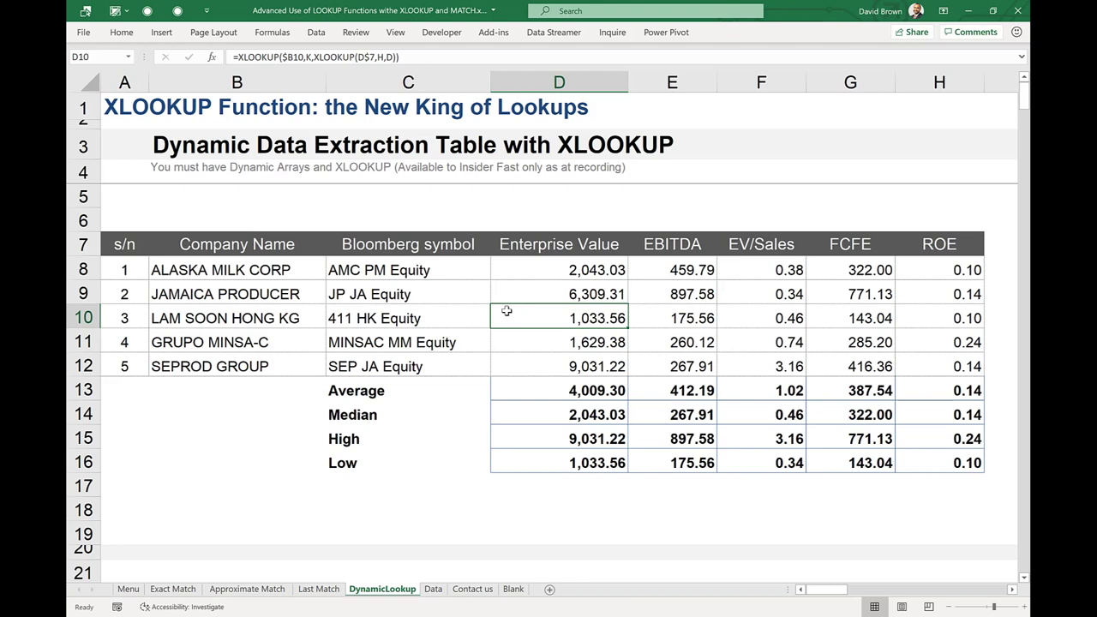
Step: Go to the Menu sheet and display the list of its cover and slide objects
click(129, 588)
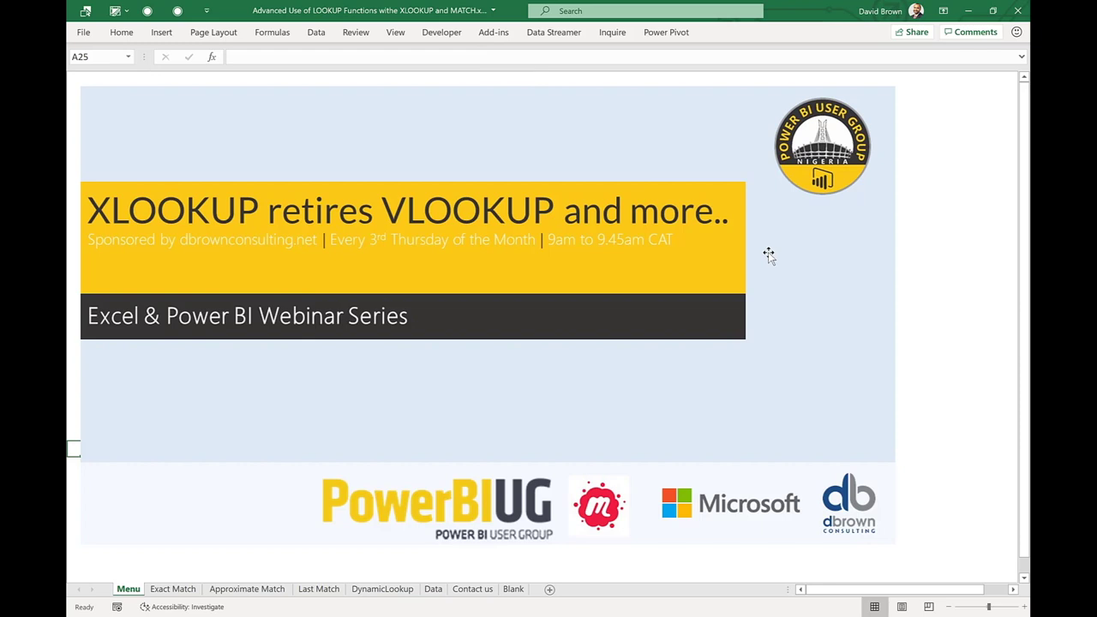
key(alt+F10)
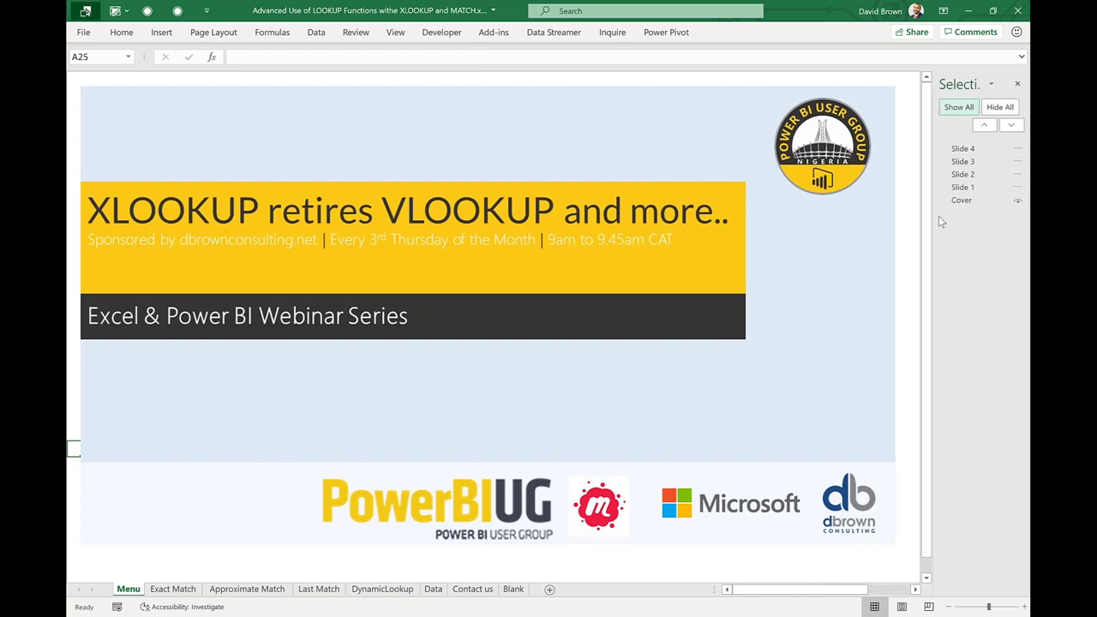